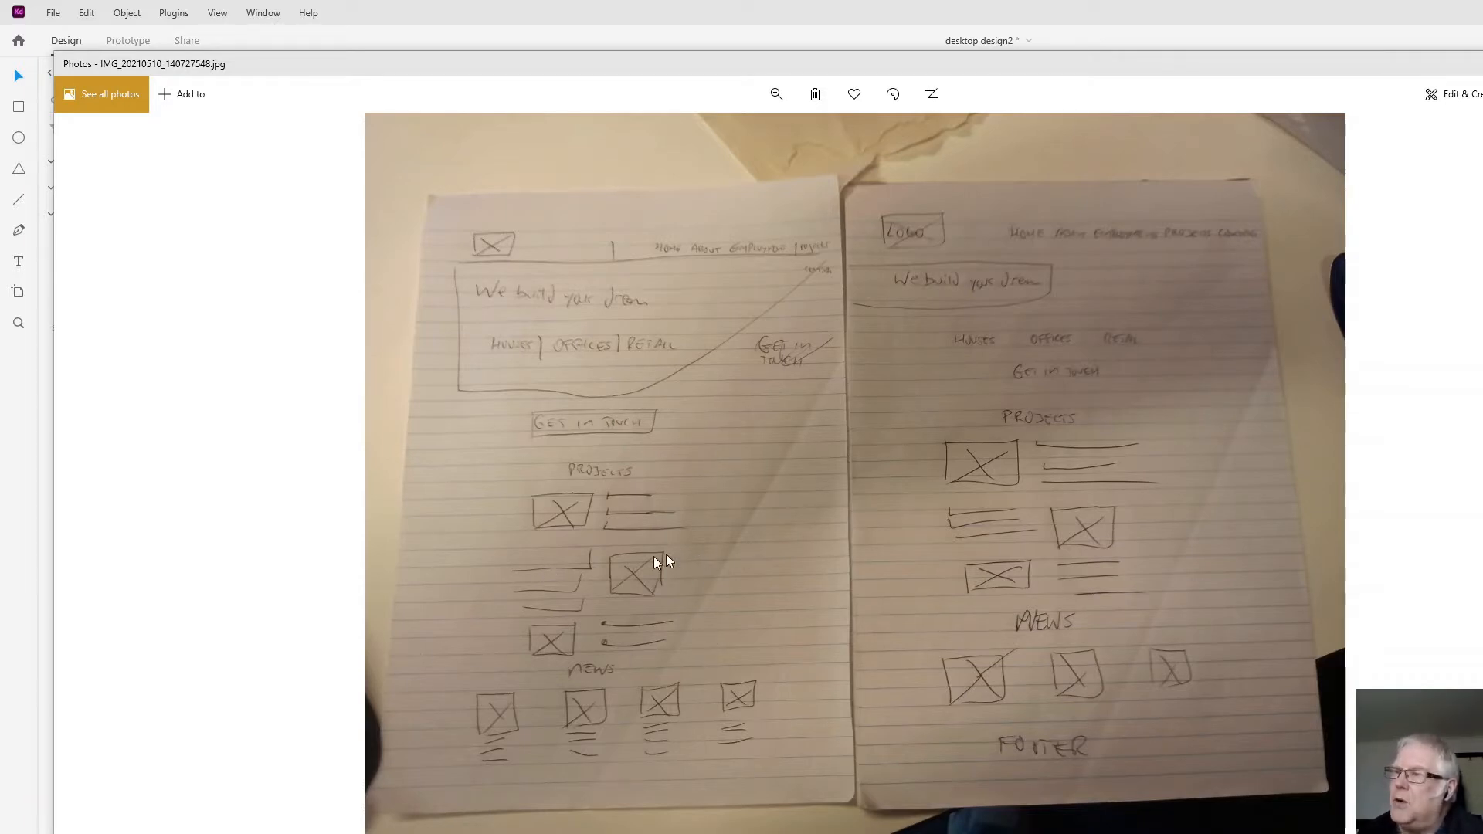
- Look through the image files, comparing the logo image with the photo of the hand-drawn page wireframes
key("Right")
key("Right")
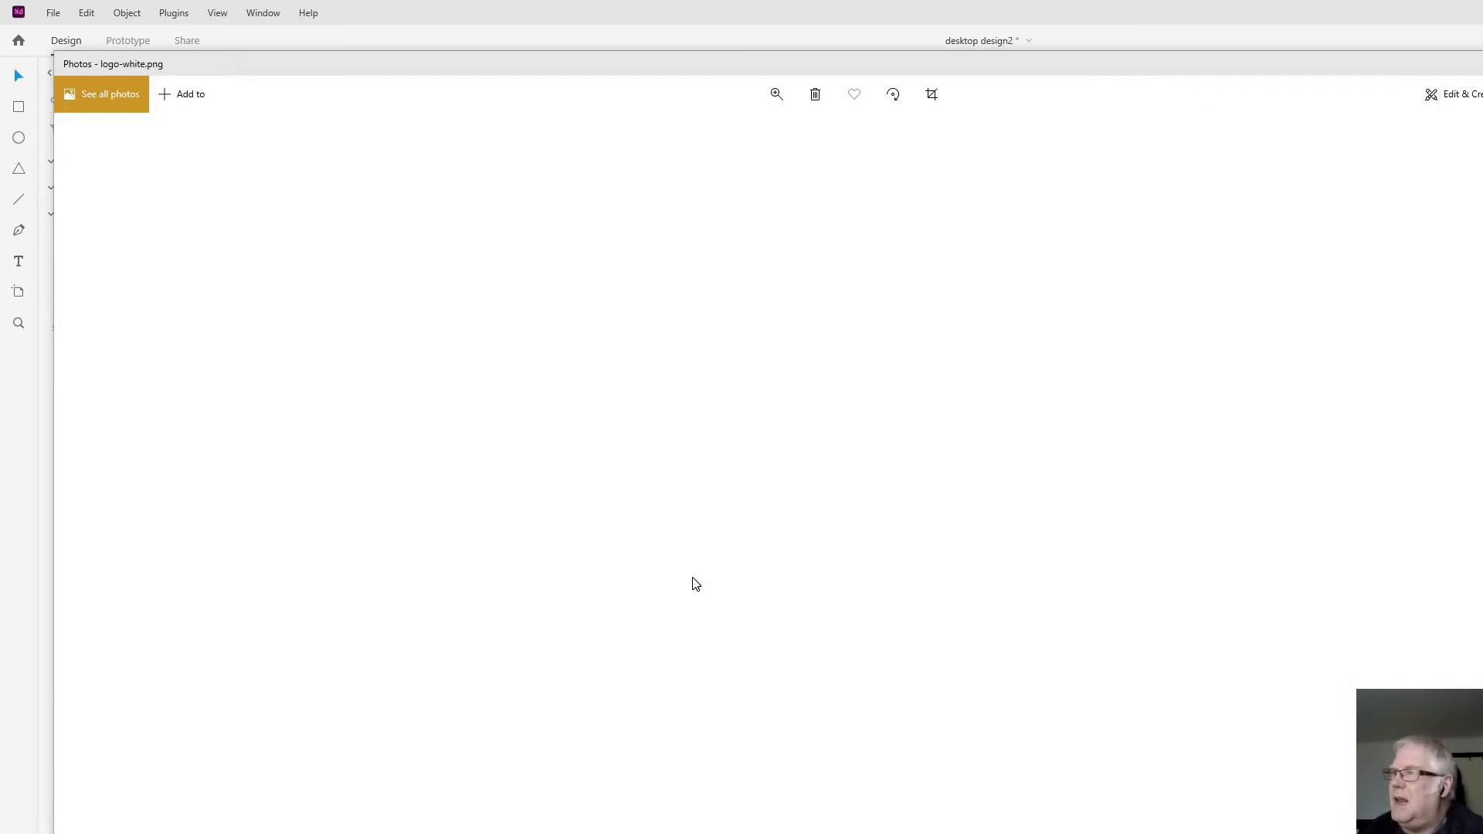
key("Left")
key("Left")
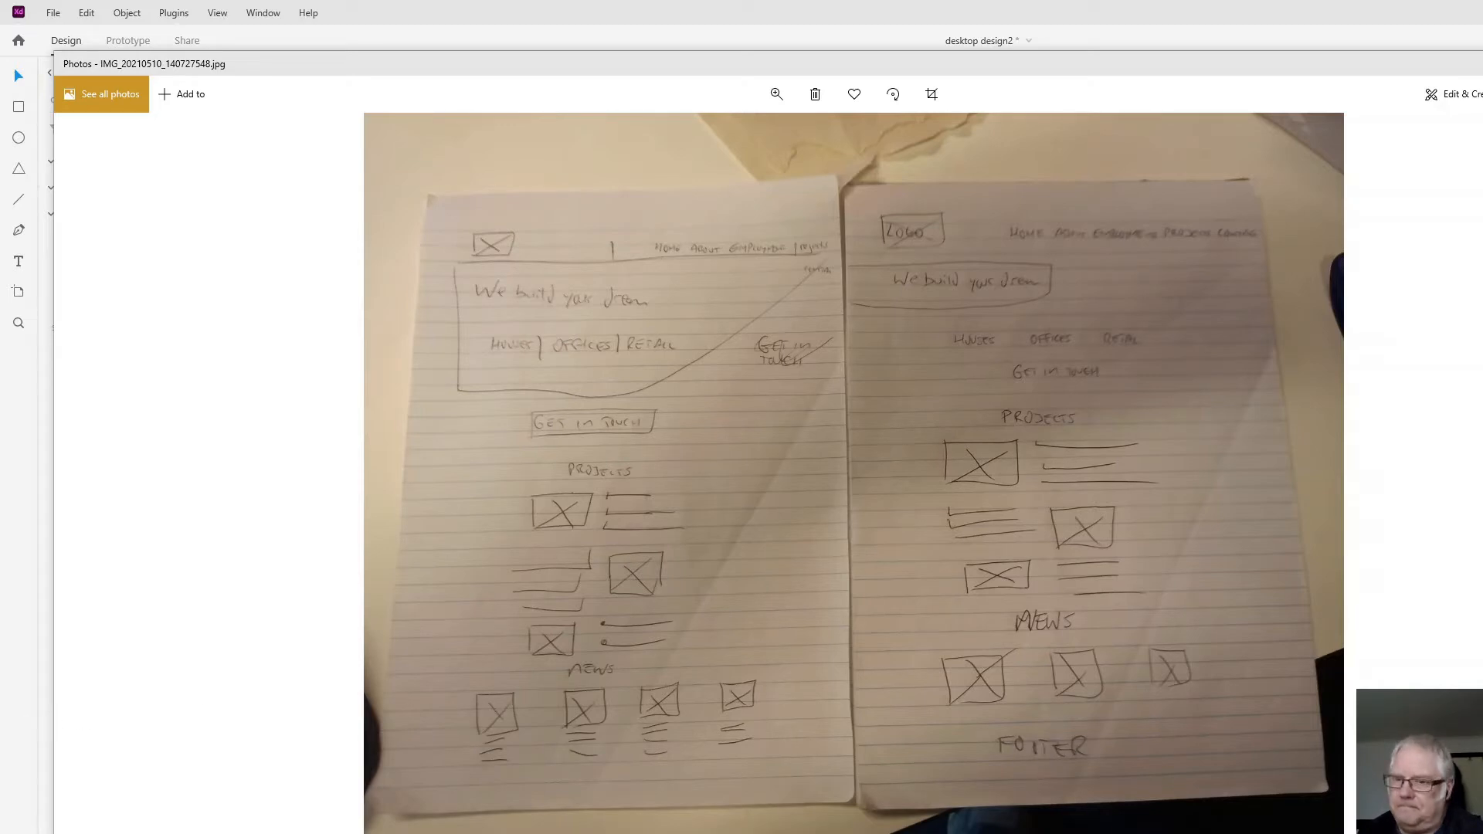
key("Right")
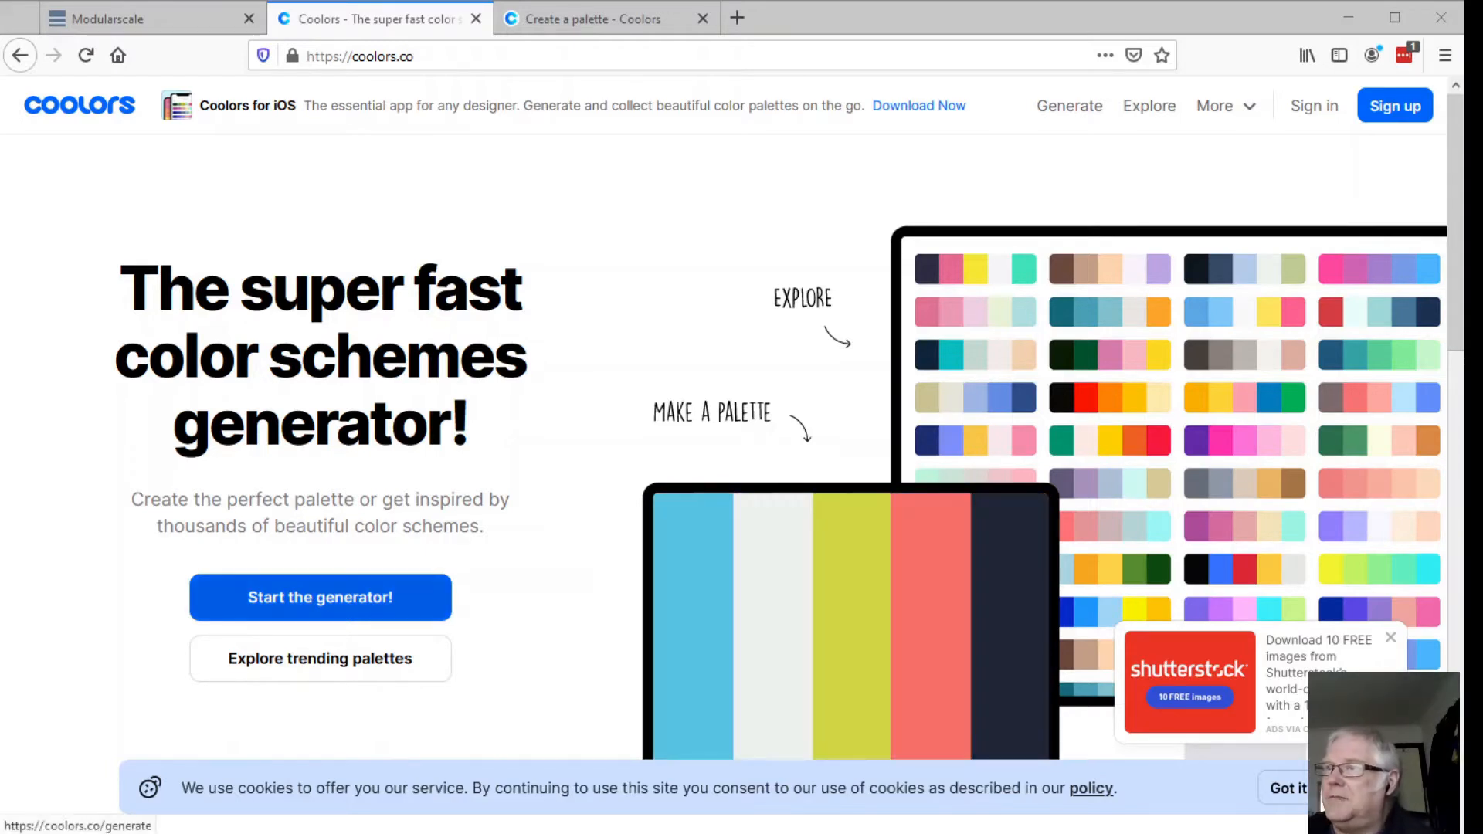
- Switch to Coolors, start the palette generator and unlock the Languid Lavender and Dark Purple colors
left_click(324, 599)
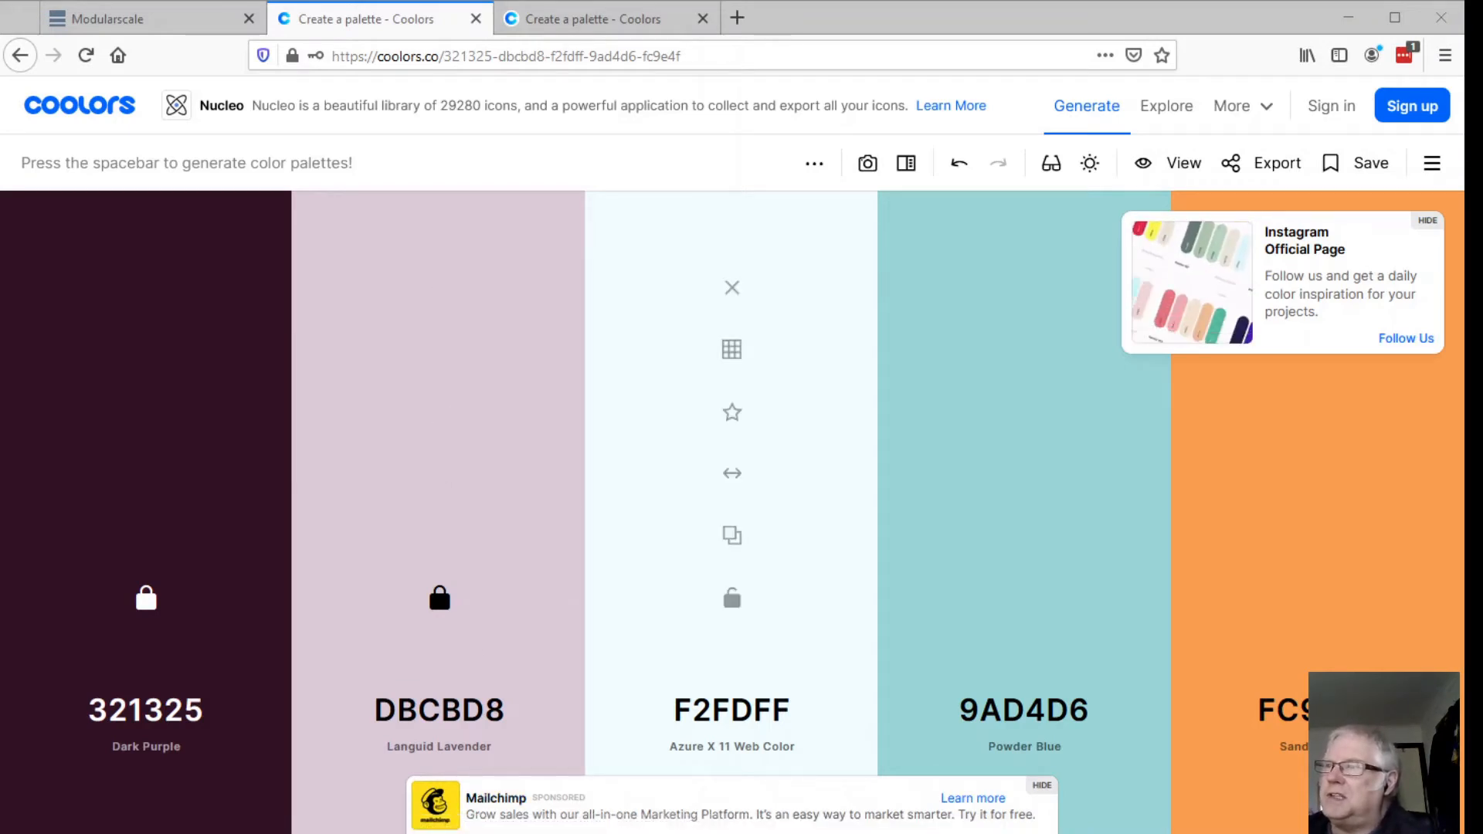
left_click(438, 601)
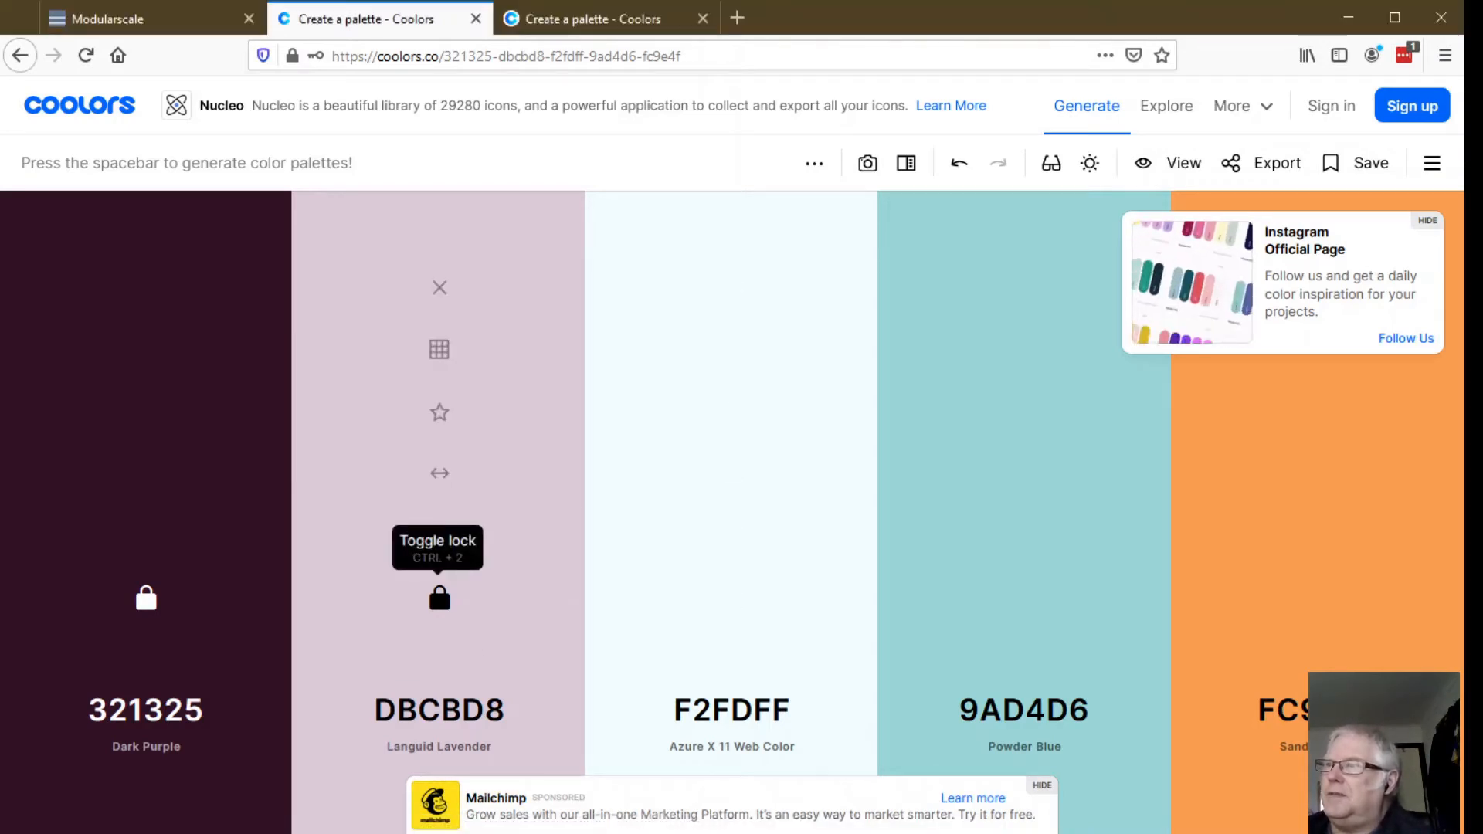
left_click(146, 599)
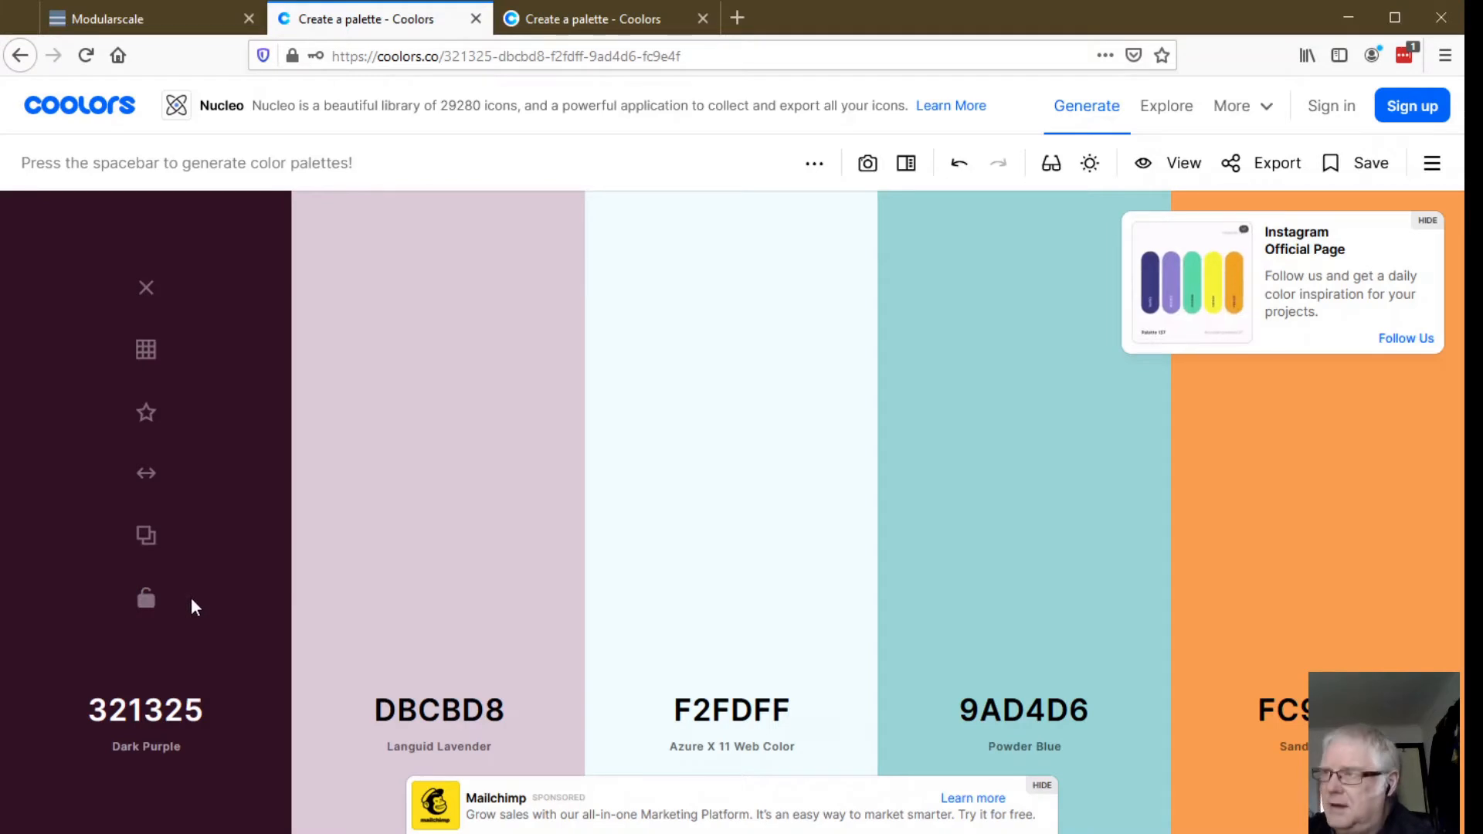
- Generate fresh random palettes until one begins with Rich Black 002626 and Warm Black 0E4749
key("space")
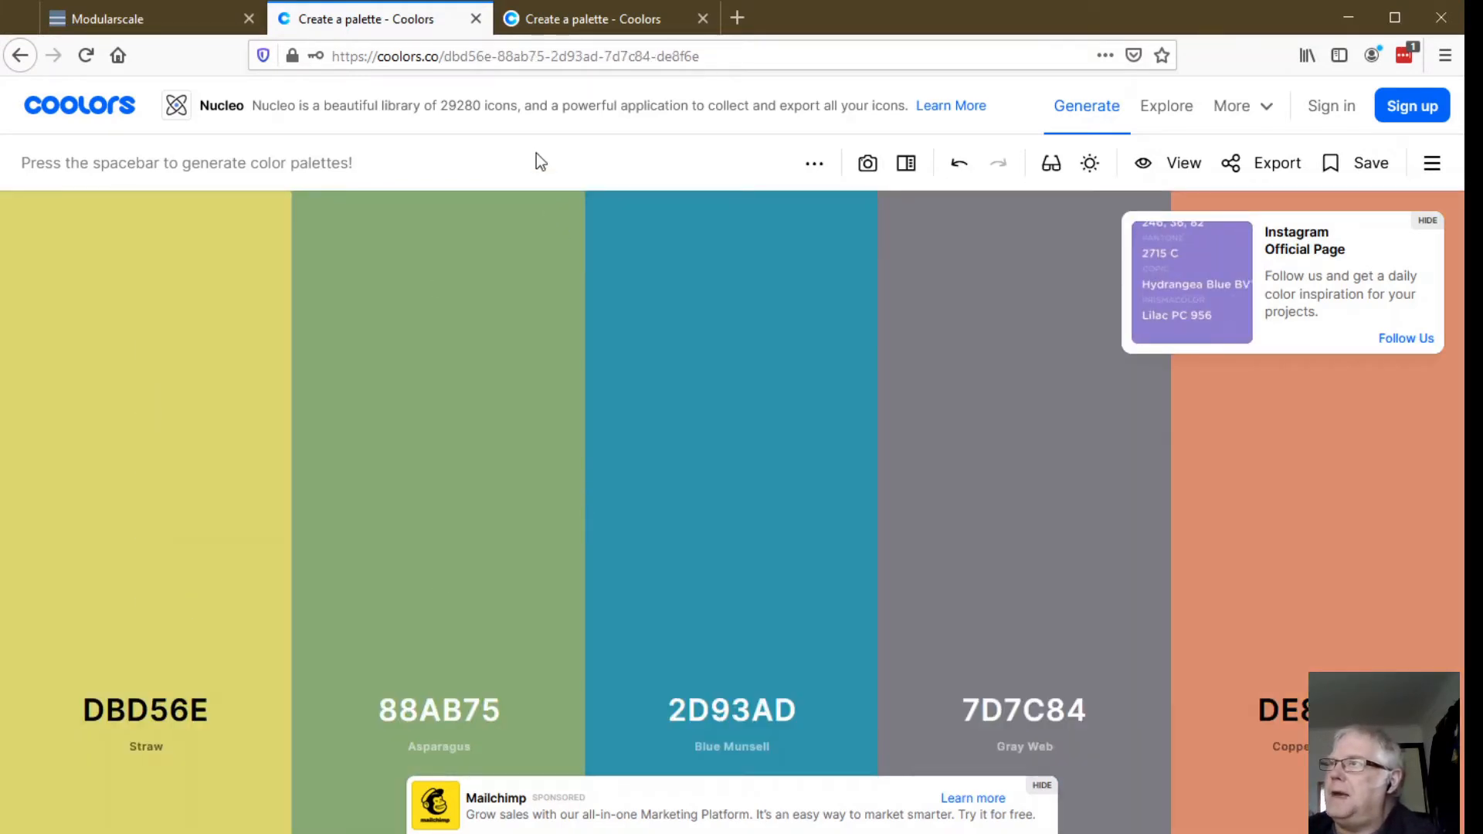
key("space")
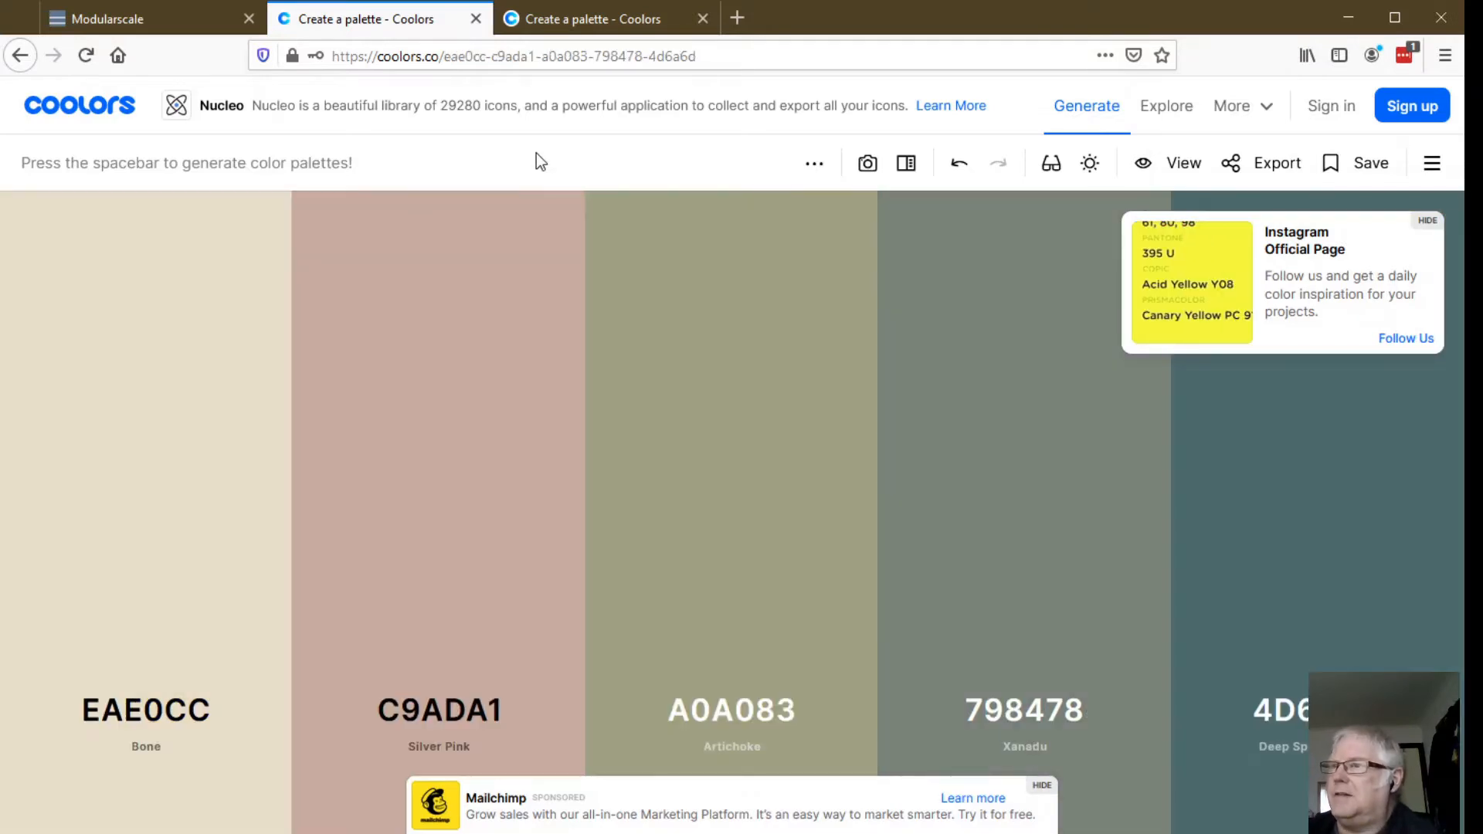
key("space")
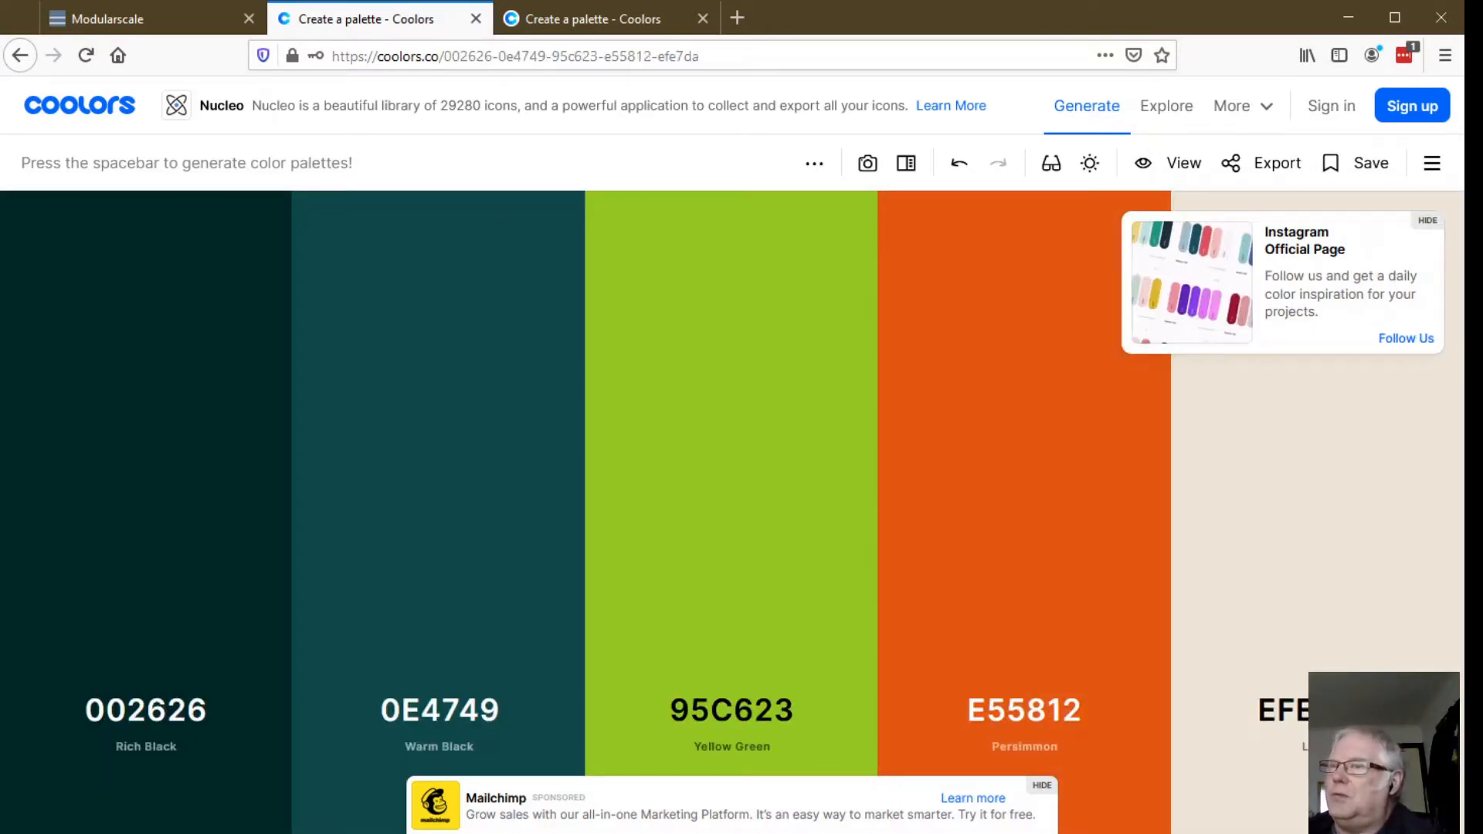
- Lock Rich Black and then Air Superiority Blue 759FBC, regenerating the remaining unlocked palette colors after each lock
left_click(146, 600)
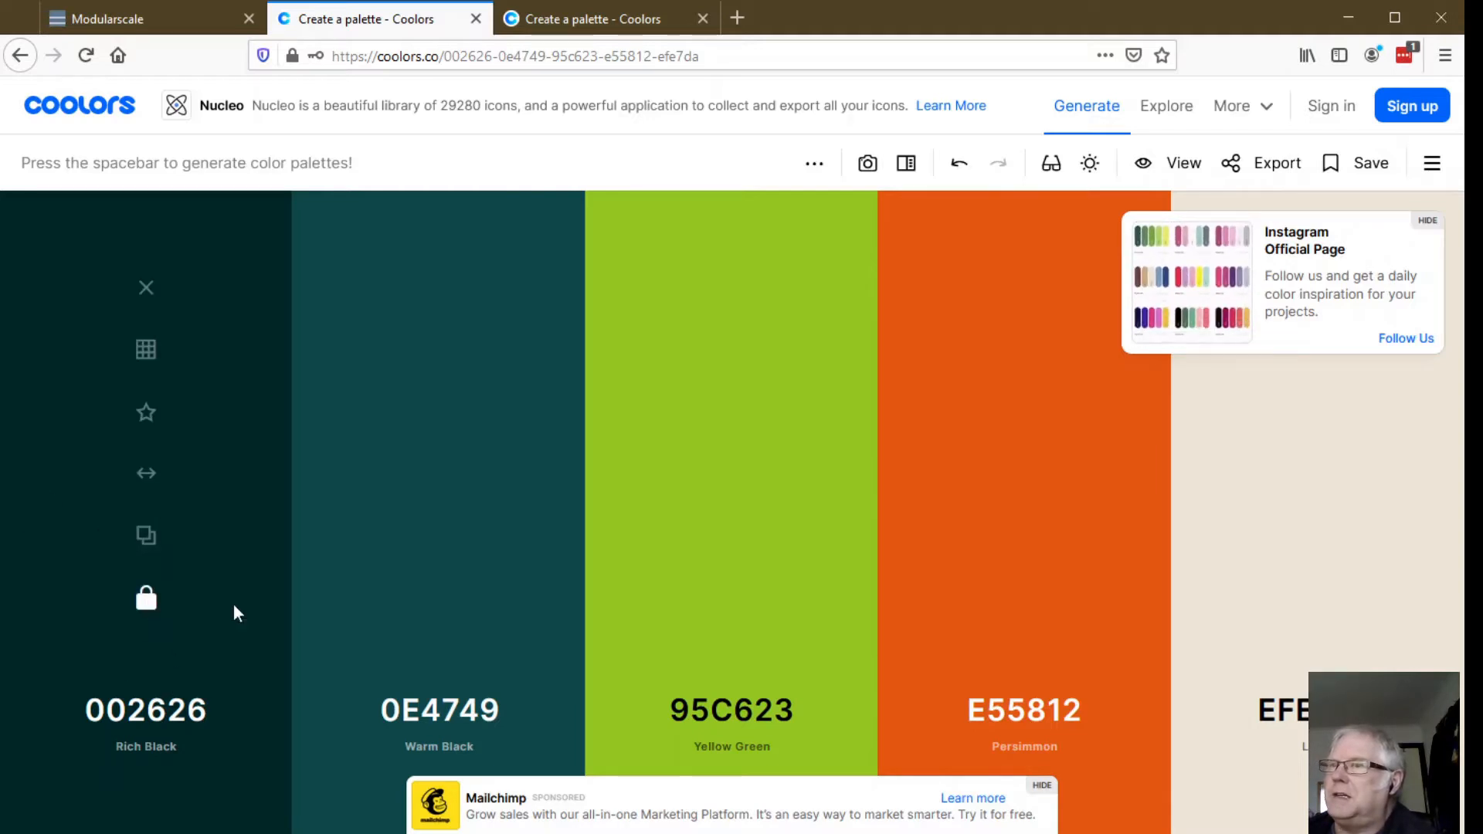
key("space")
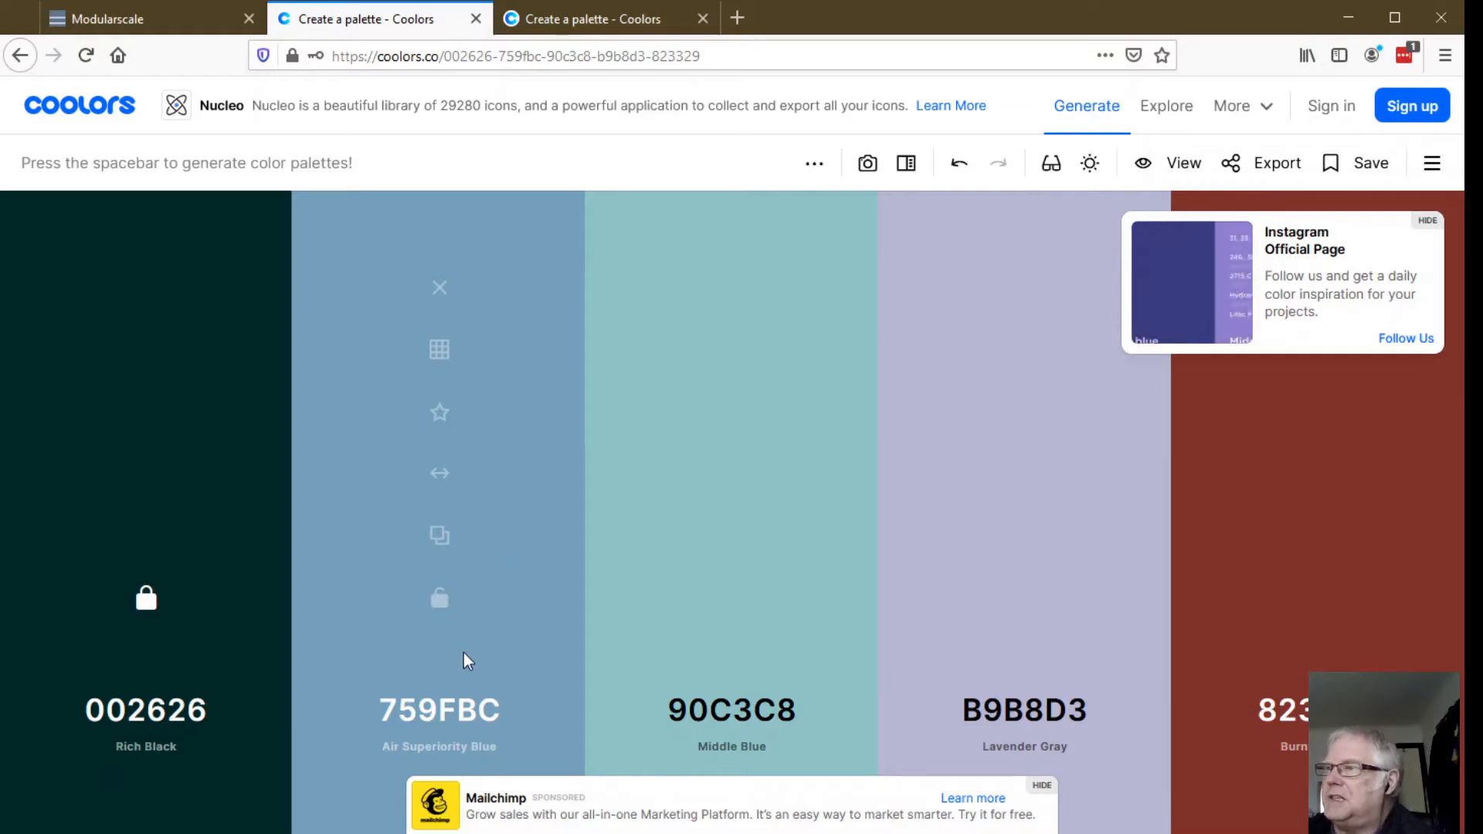
left_click(440, 599)
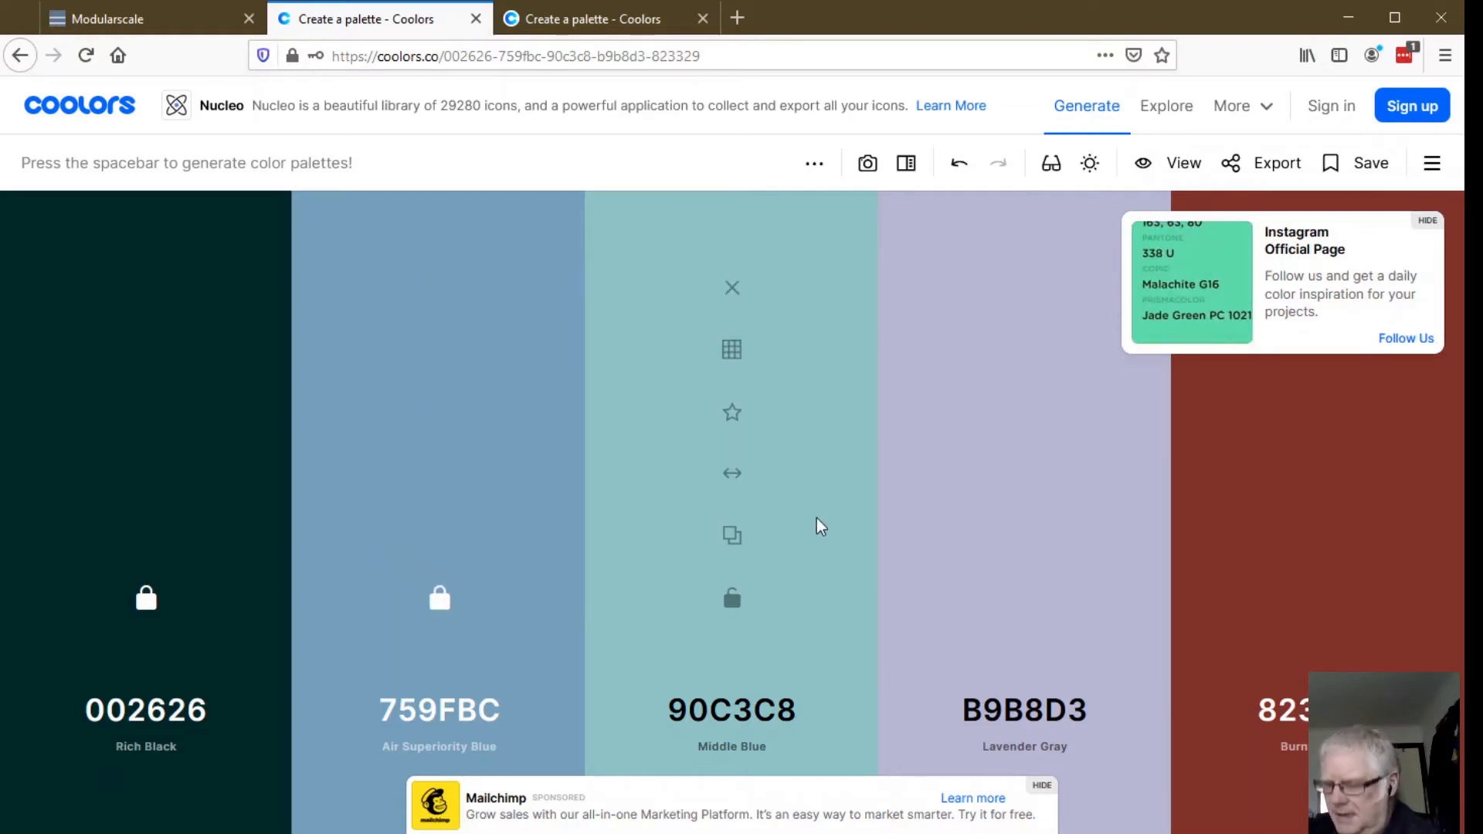
key("space")
key("space")
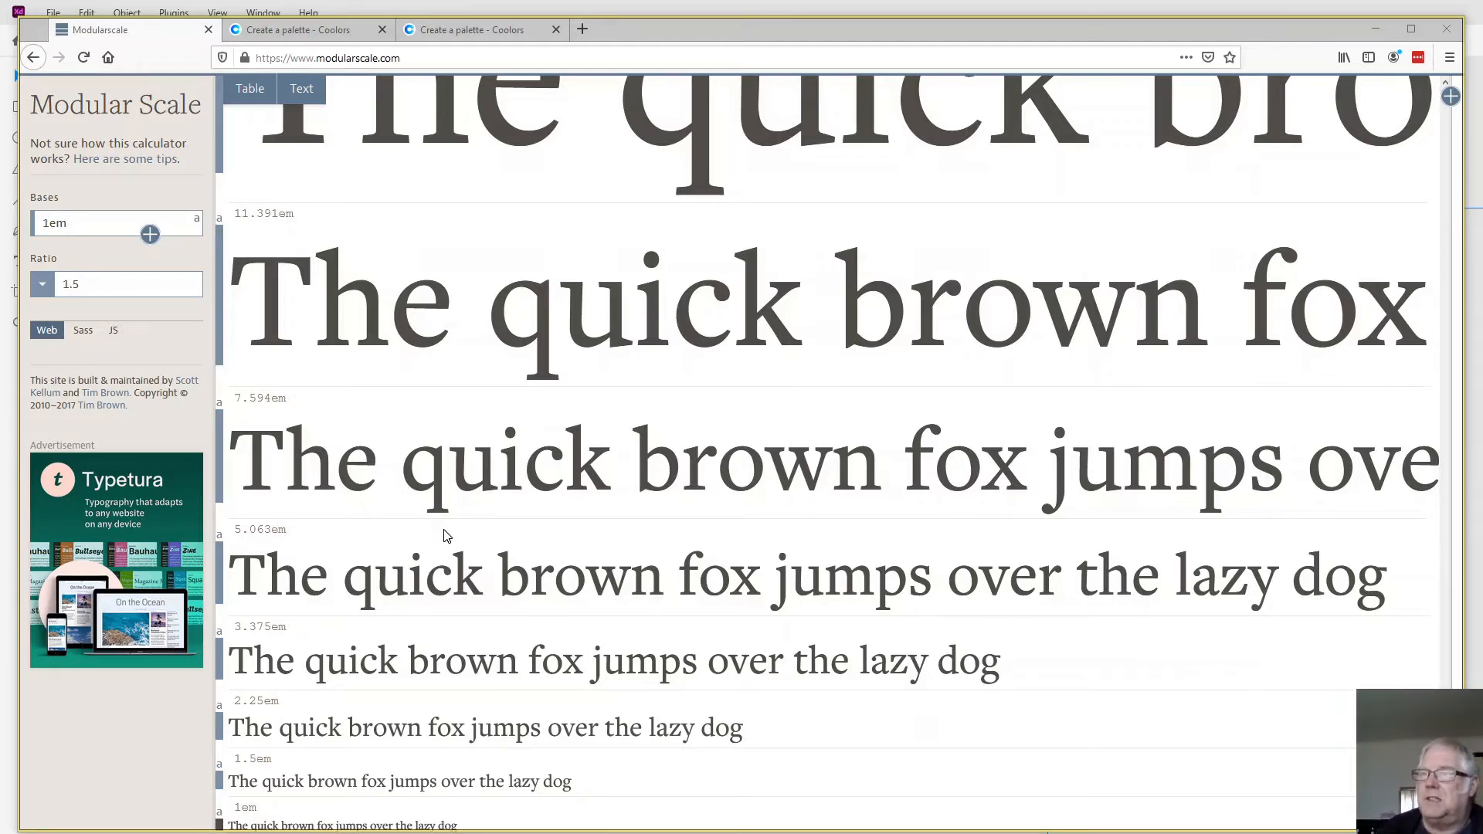
- Examine the sample text sizes of the Modular Scale calculator's 1em, 1.5-ratio scale, from the largest to the smallest
scroll(447, 535, "down", 3)
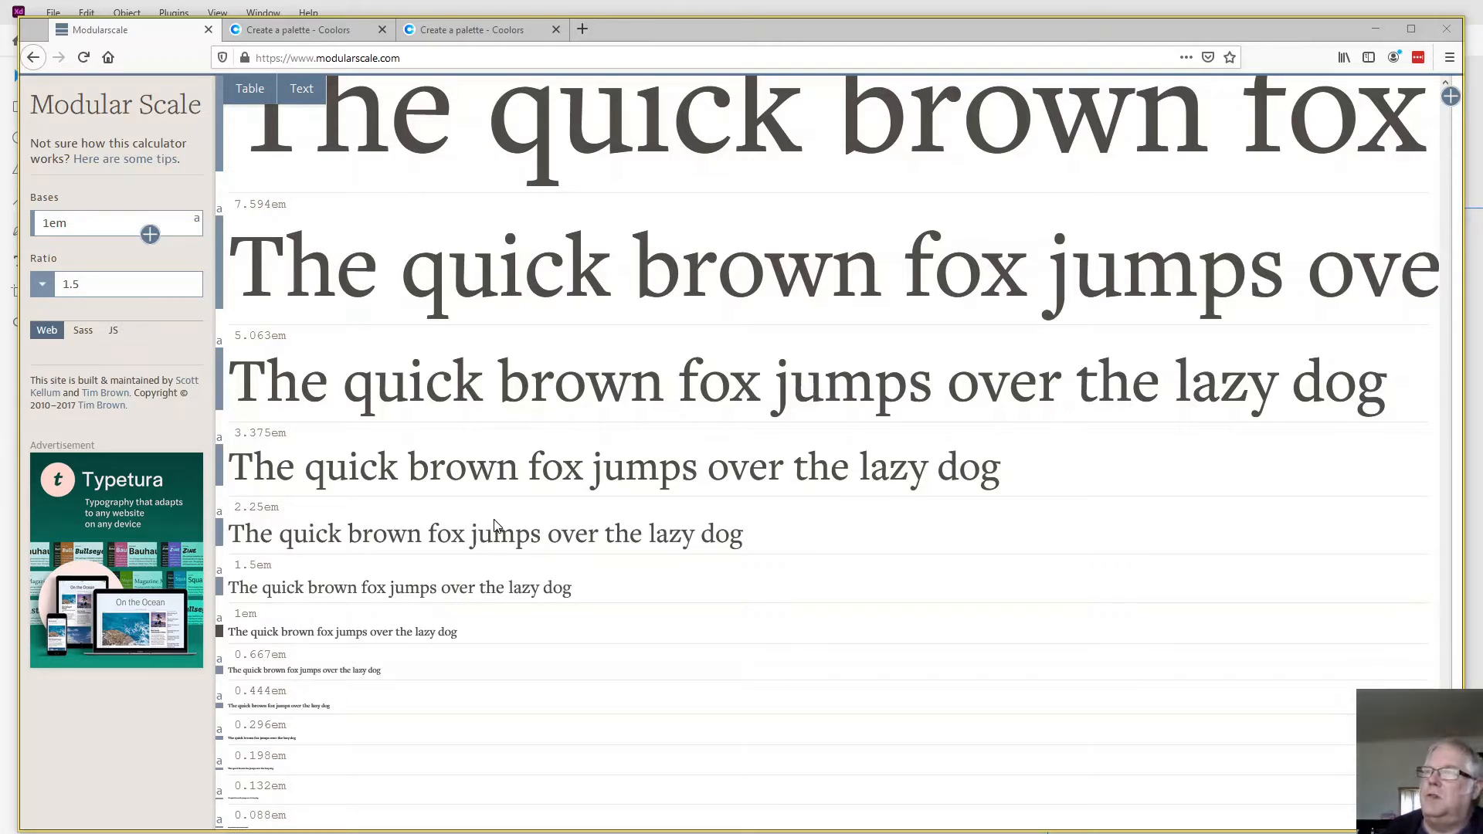
scroll(458, 539, "up", 5)
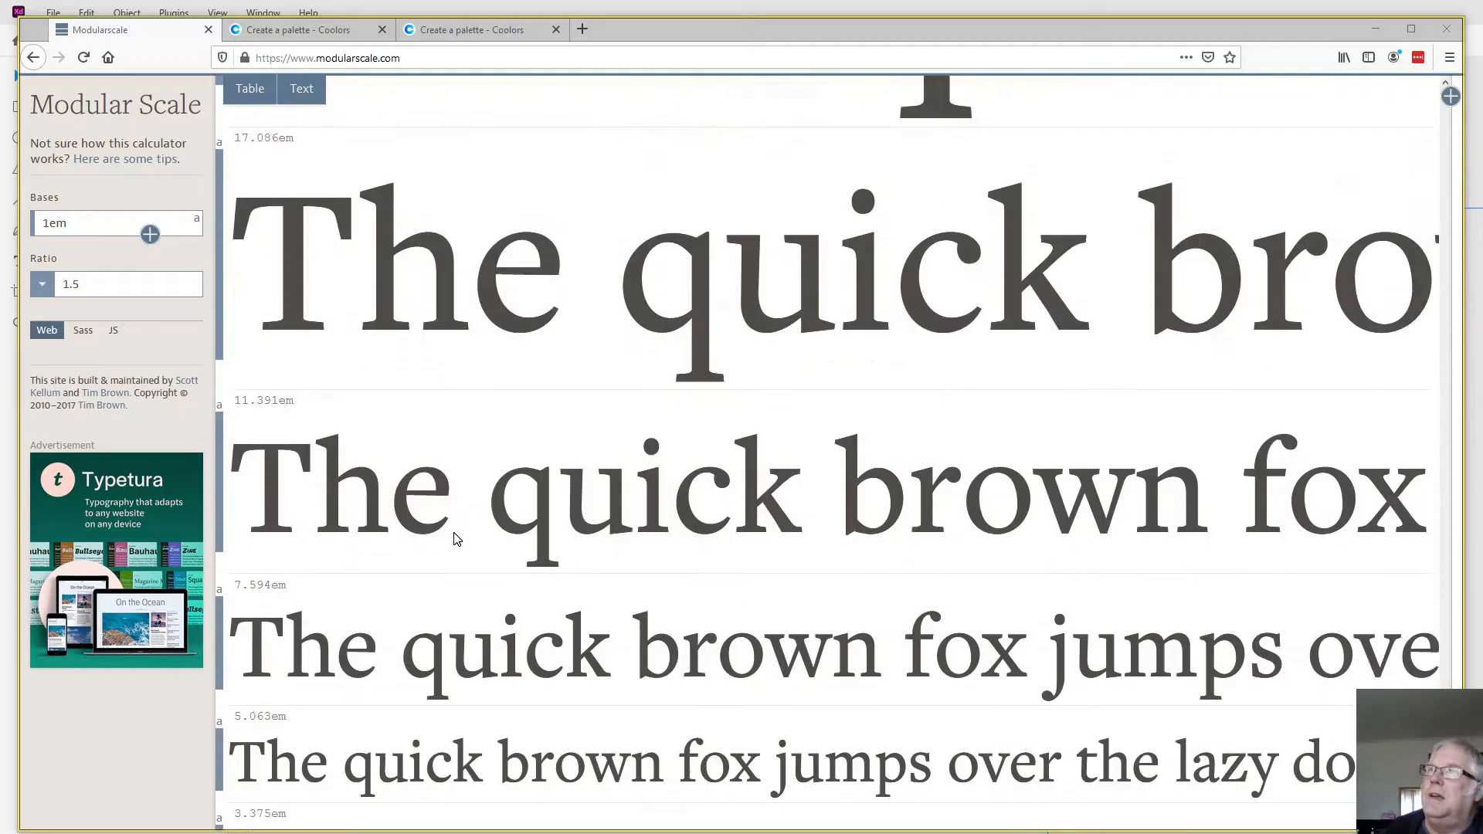
scroll(456, 538, "up", 20)
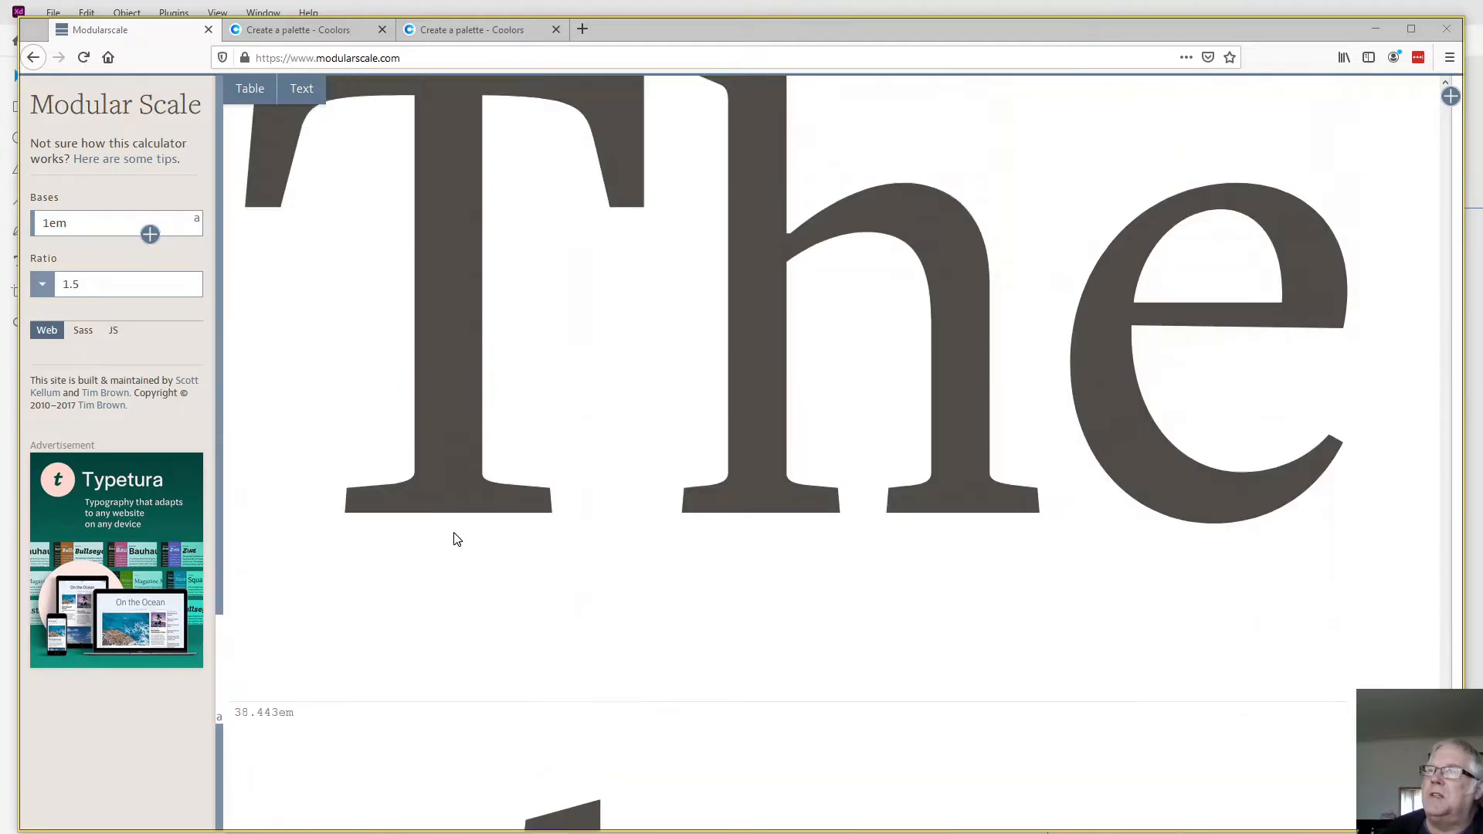
scroll(456, 539, "up", 20)
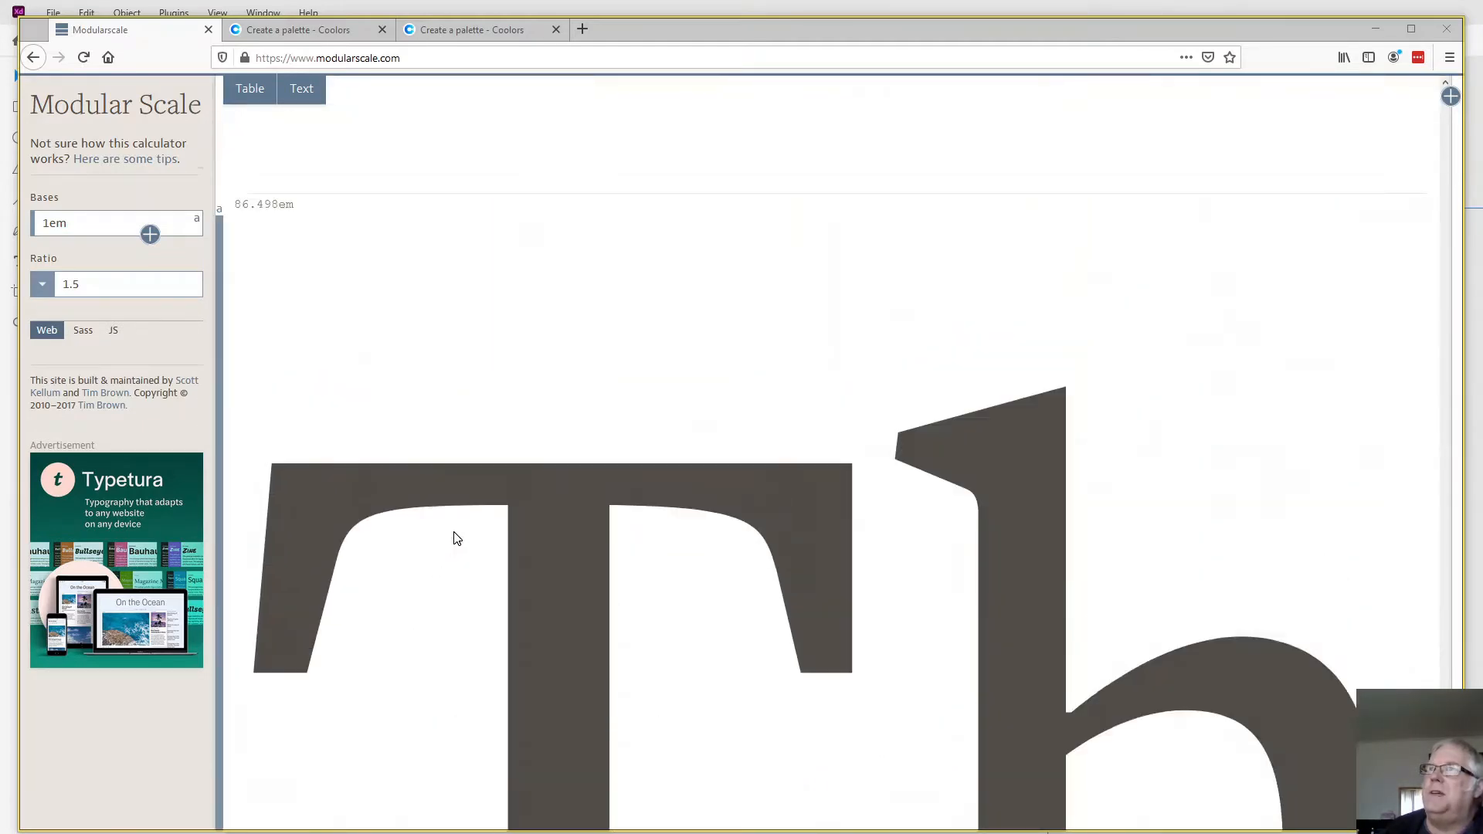
scroll(456, 532, "up", 3)
scroll(463, 525, "down", 15)
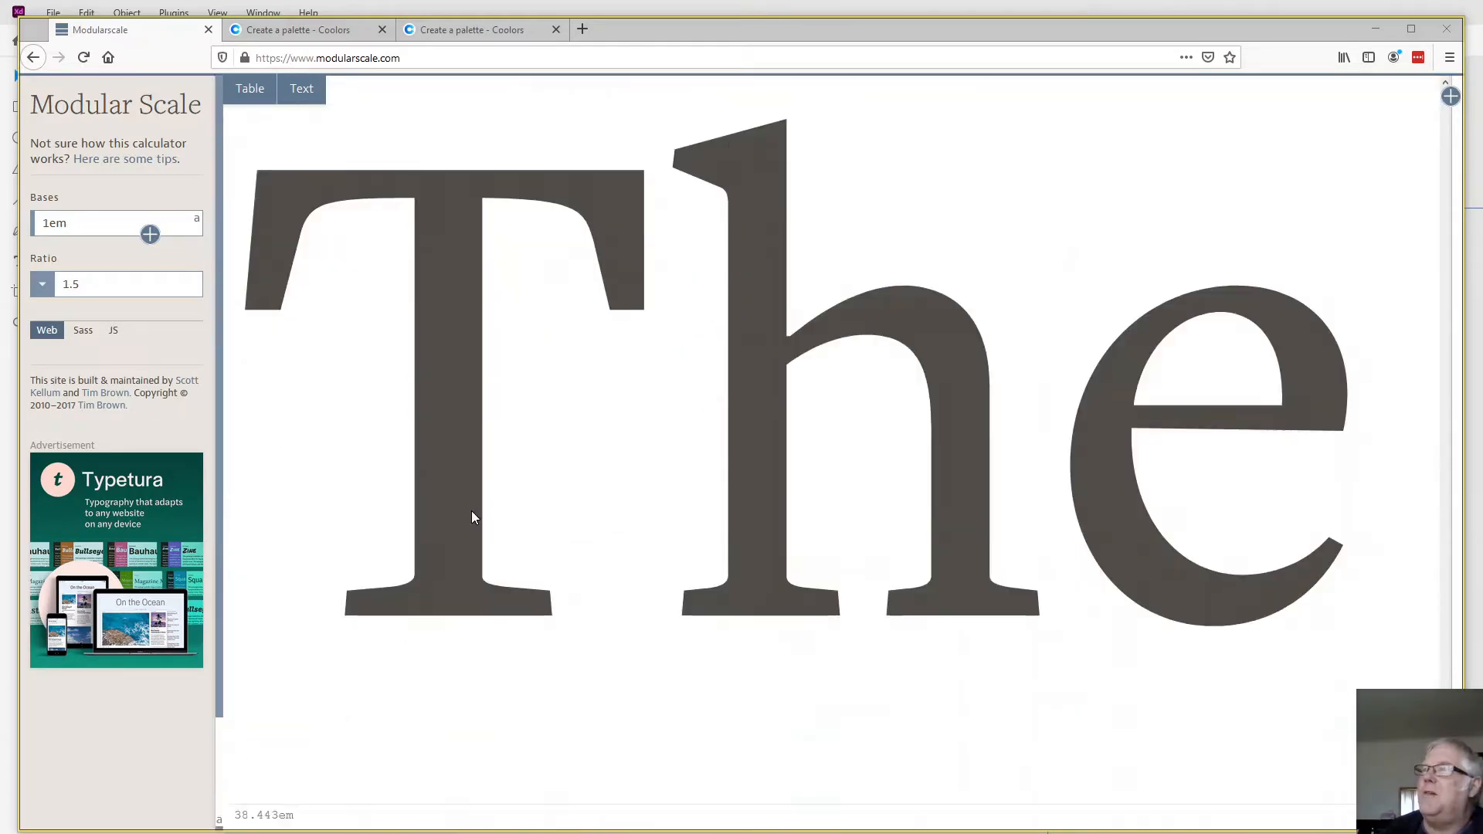
scroll(474, 516, "down", 15)
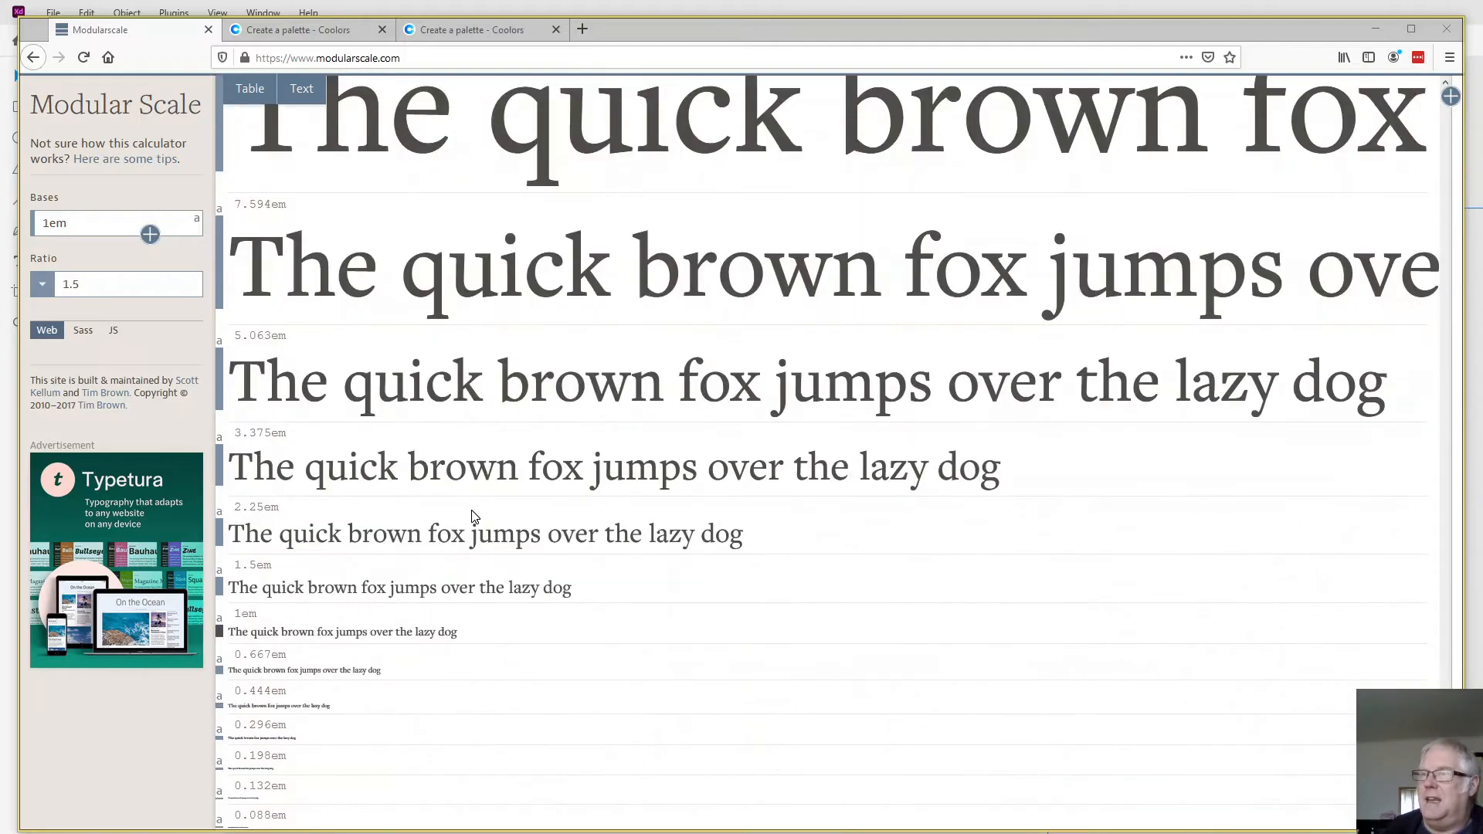
scroll(474, 516, "up", 10)
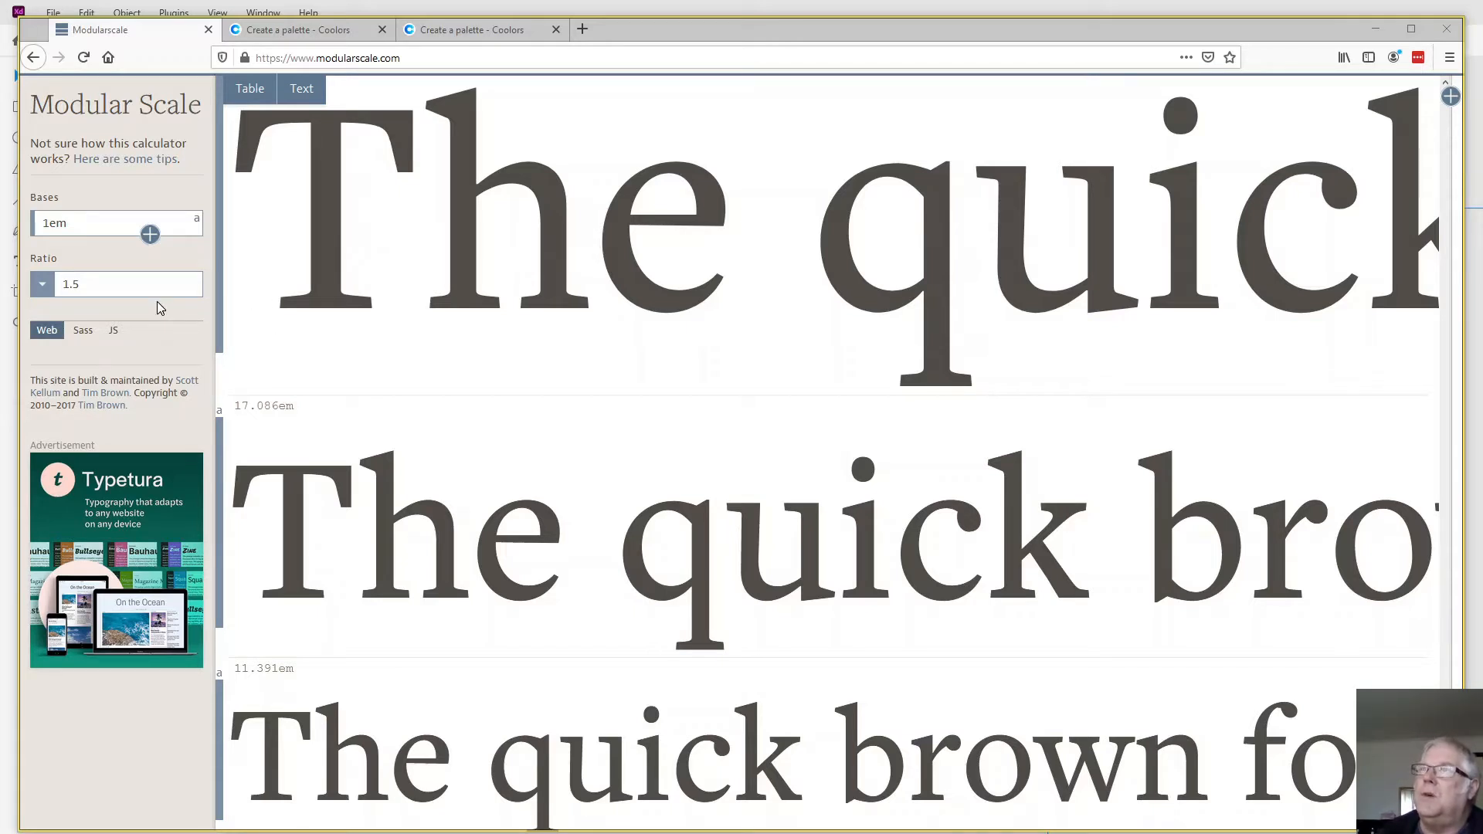
- Try the 15:16 minor second ratio for the type scale and review its sample text sizes
left_click(43, 290)
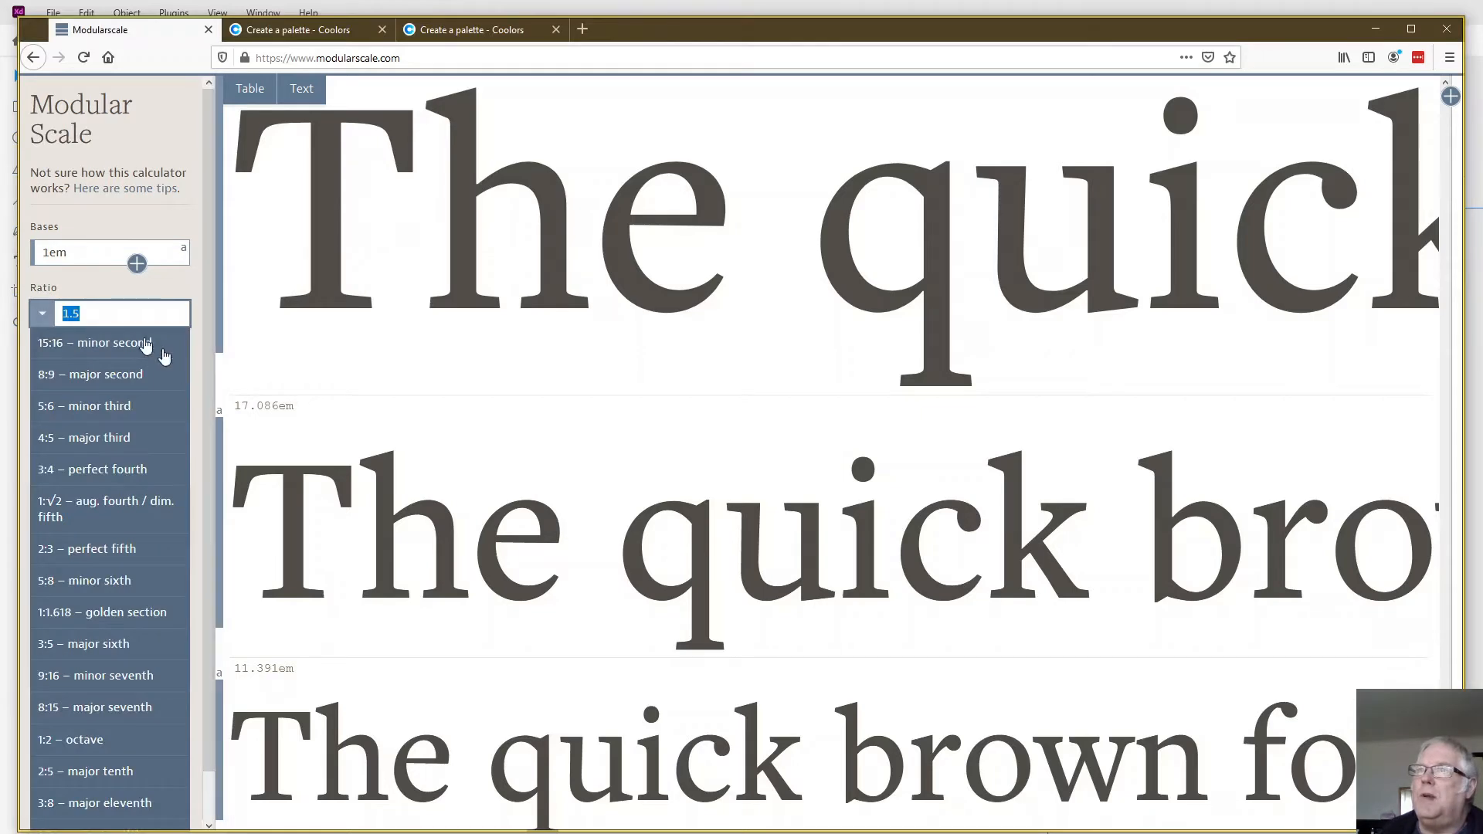
left_click(148, 343)
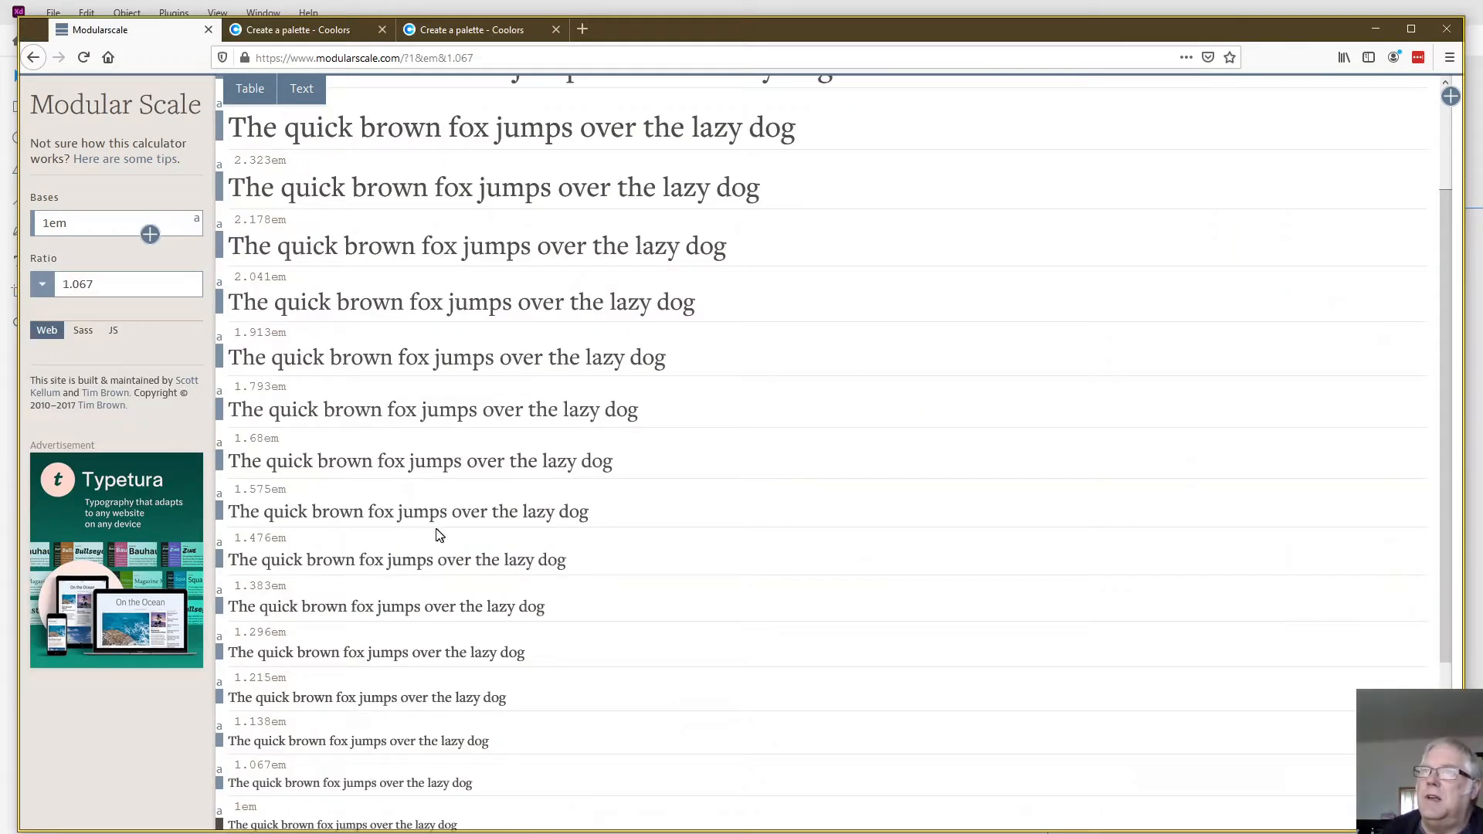
scroll(429, 516, "down", 3)
scroll(429, 514, "up", 6)
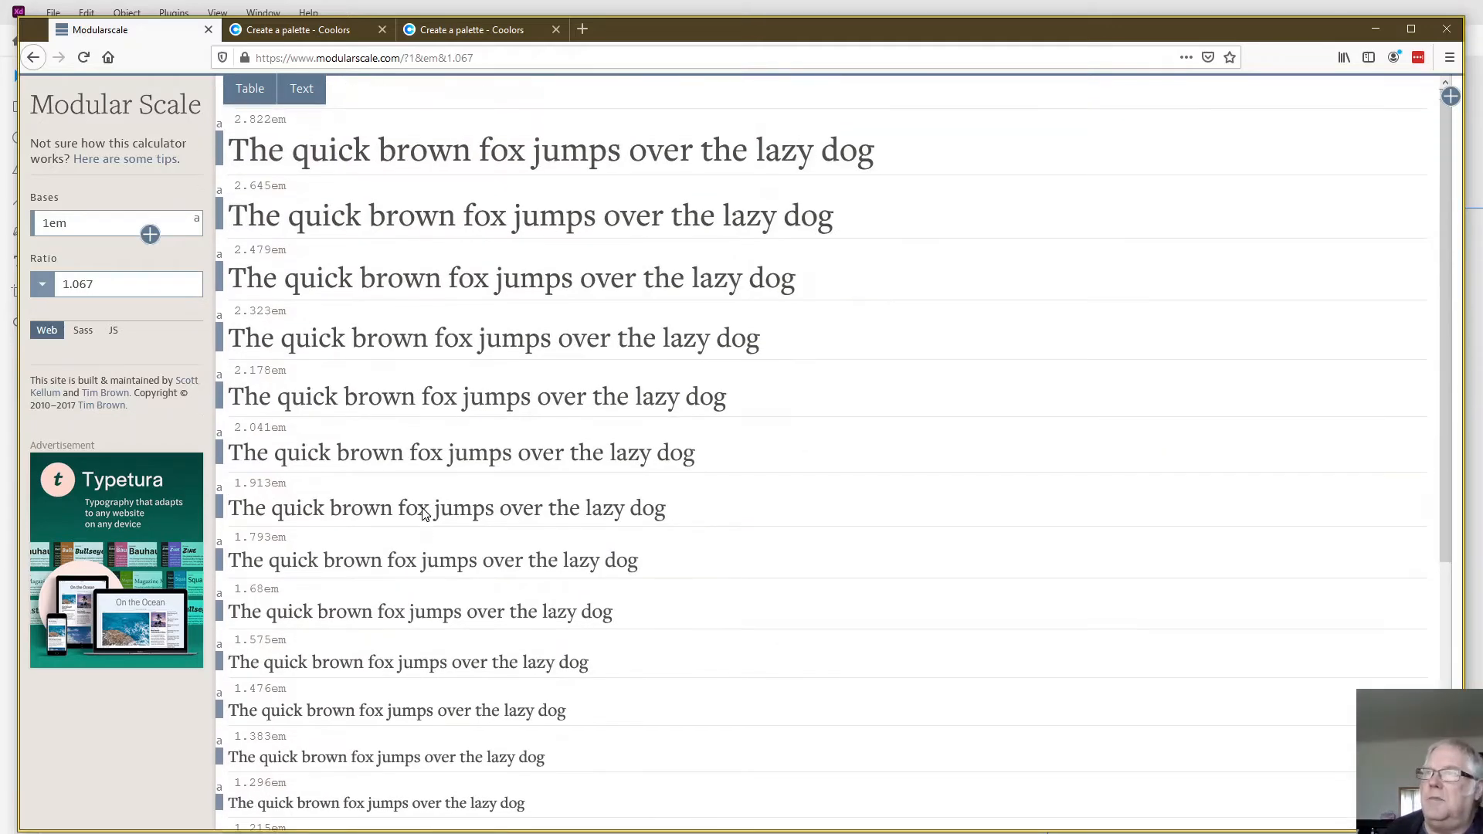
- Try the 2:3 perfect fifth and 1:1.618 golden section ratios for the type scale and compare their sample sizes
left_click(39, 287)
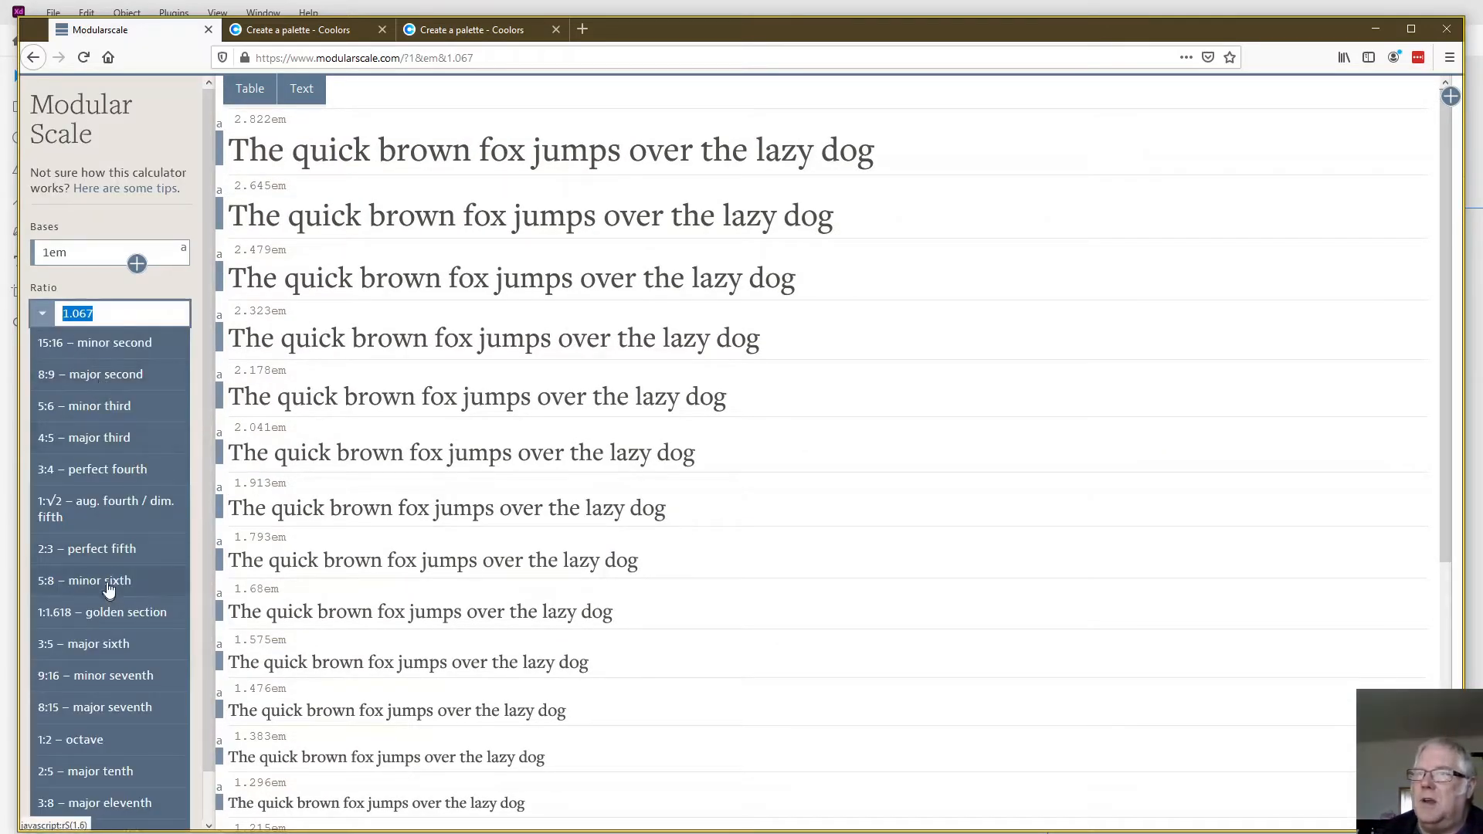
left_click(107, 549)
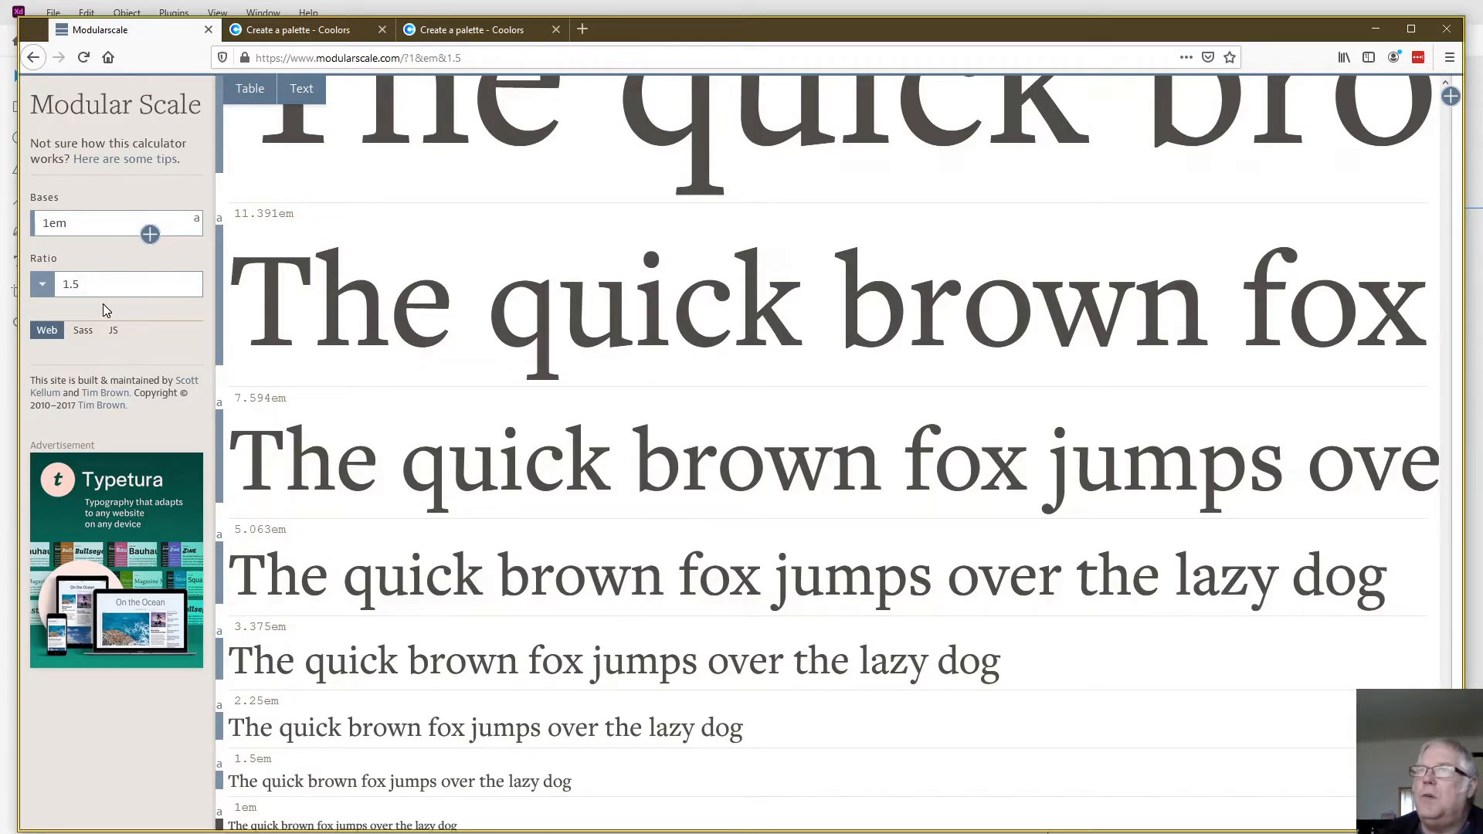
left_click(43, 284)
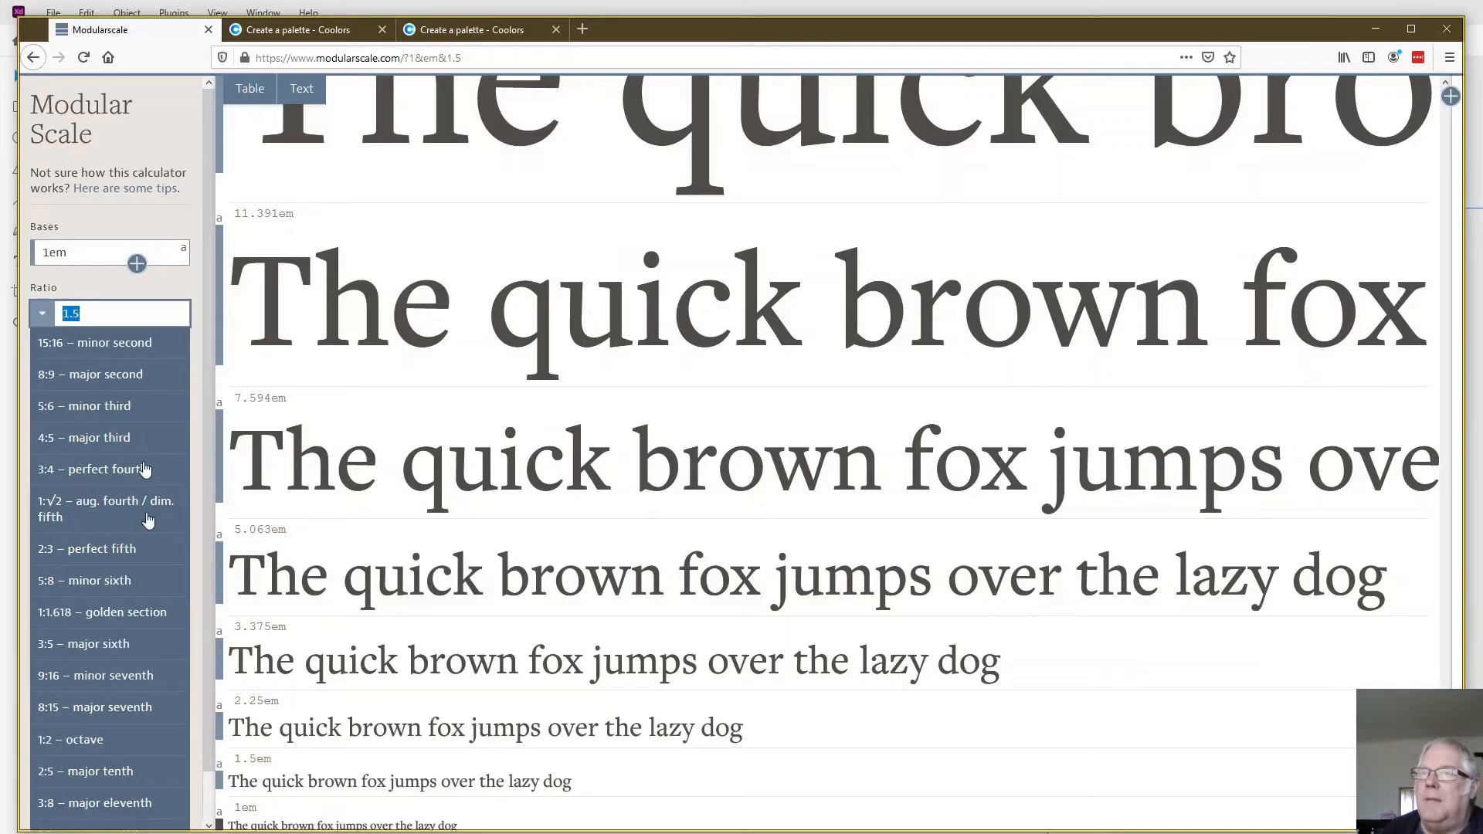
left_click(117, 612)
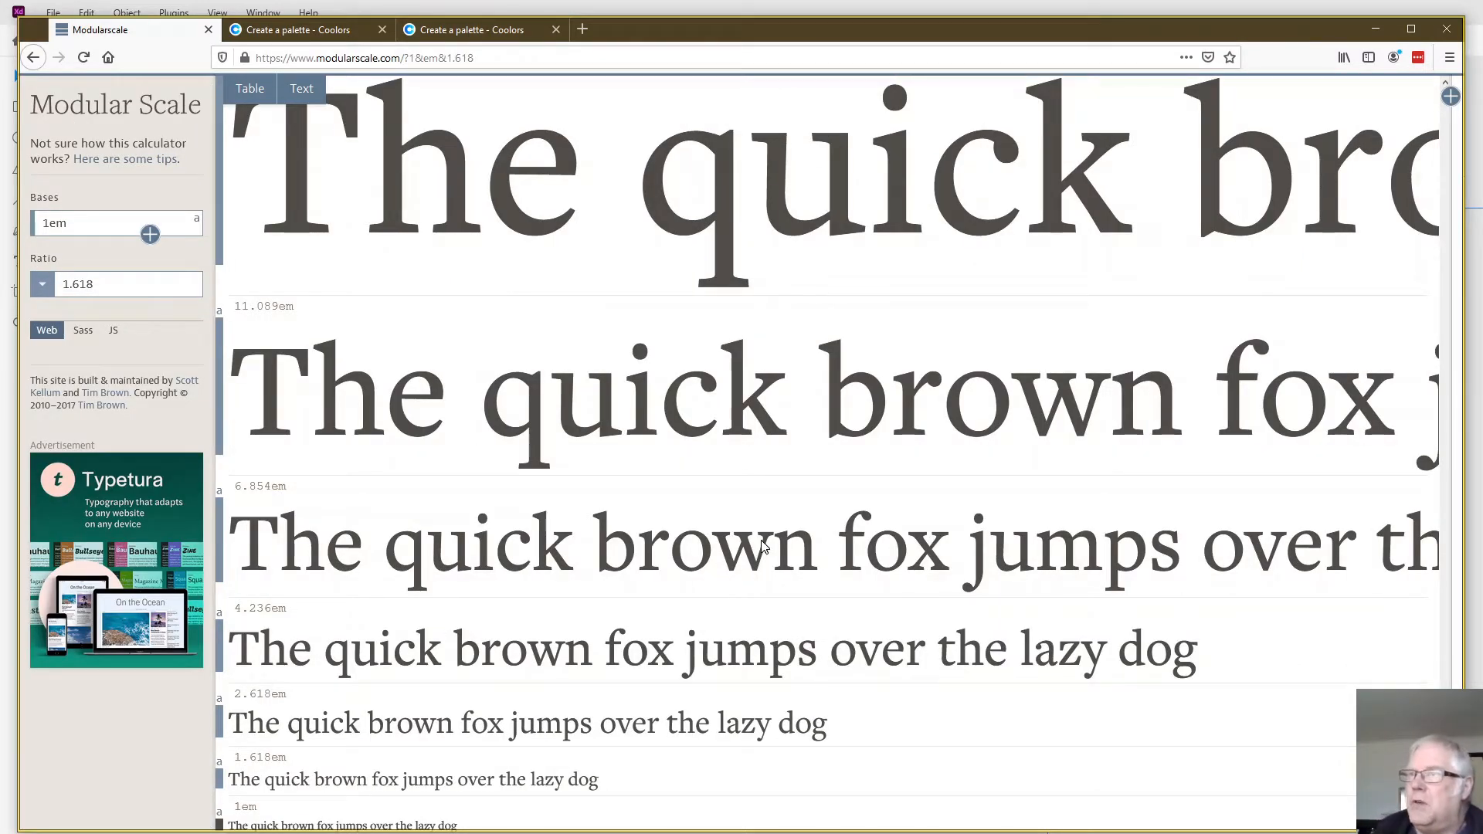
scroll(763, 546, "down", 2)
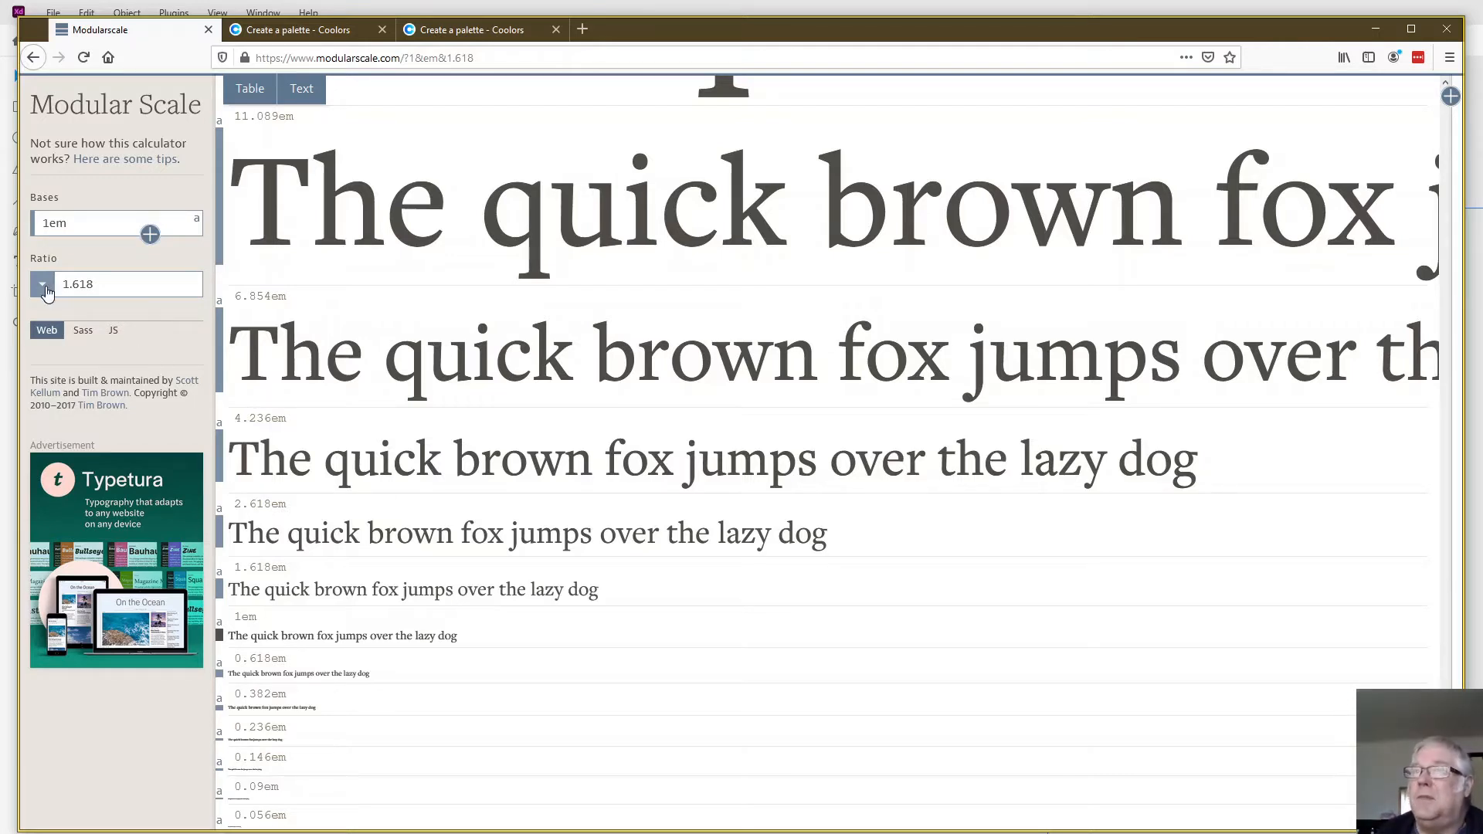
- Set the scale ratio to 4:5 major third and show the scale as Sass code
left_click(46, 291)
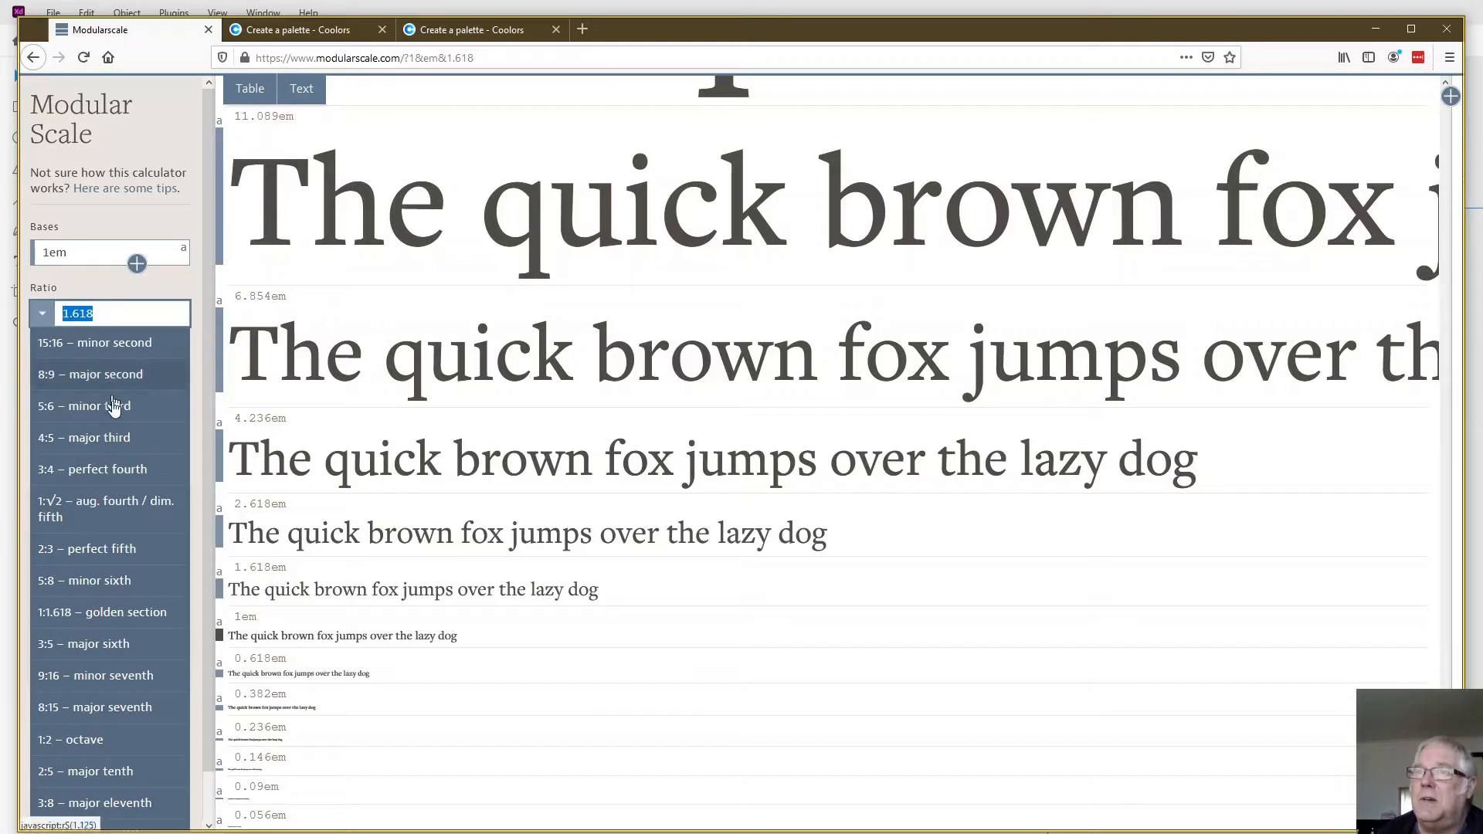
left_click(120, 438)
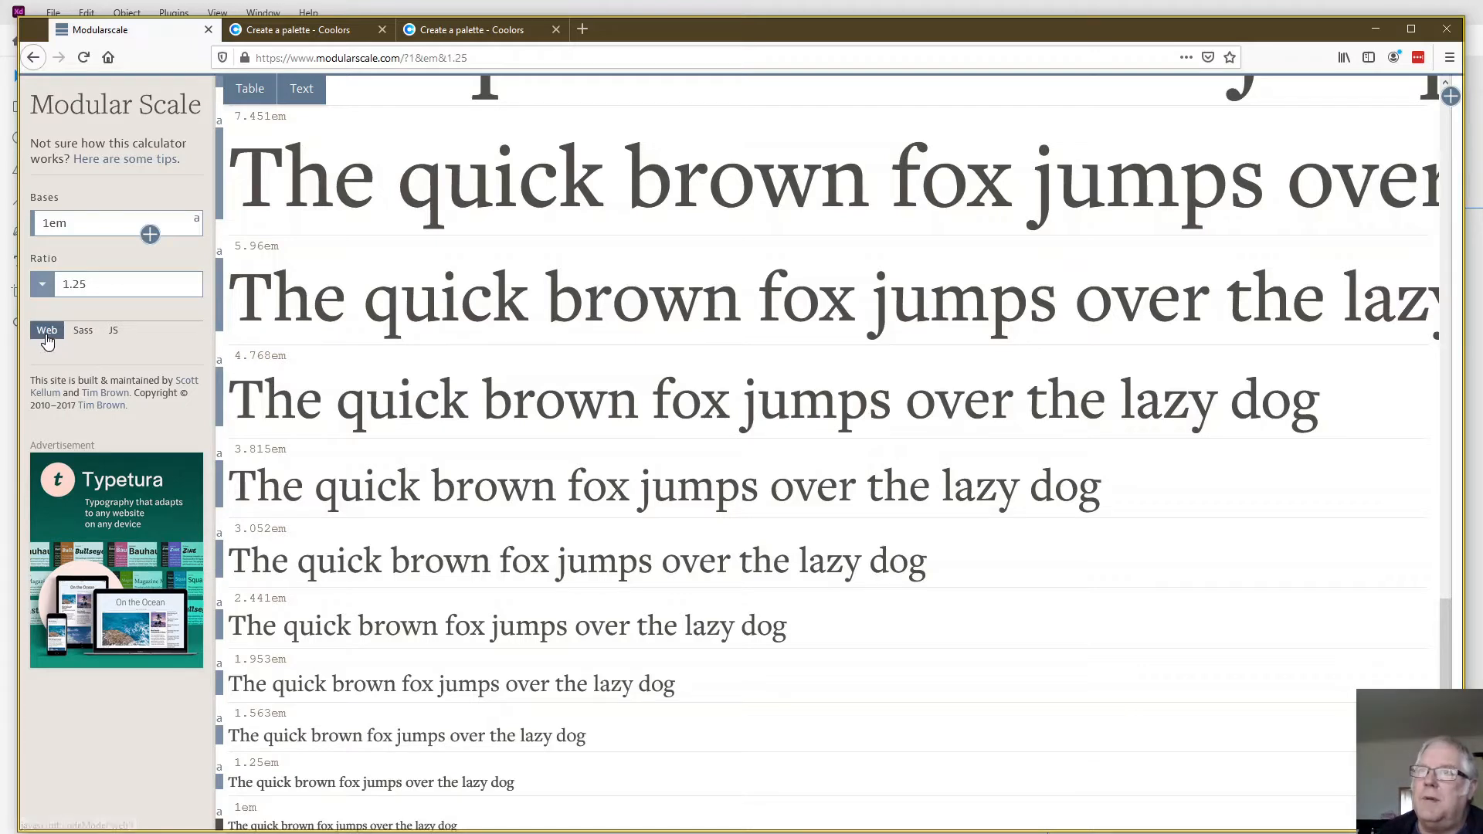
left_click(85, 338)
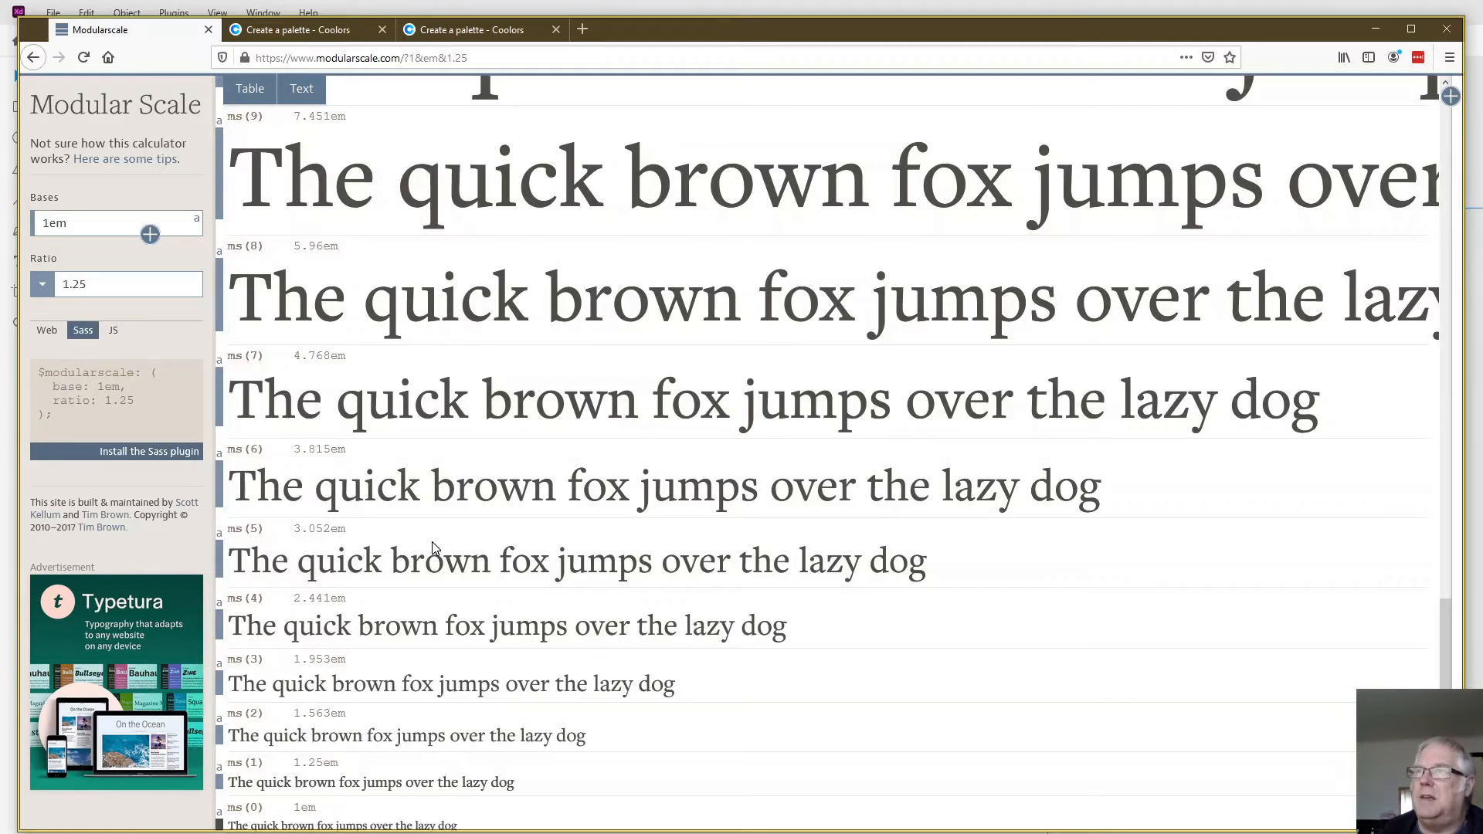
scroll(433, 546, "down", 2)
scroll(432, 547, "up", 3)
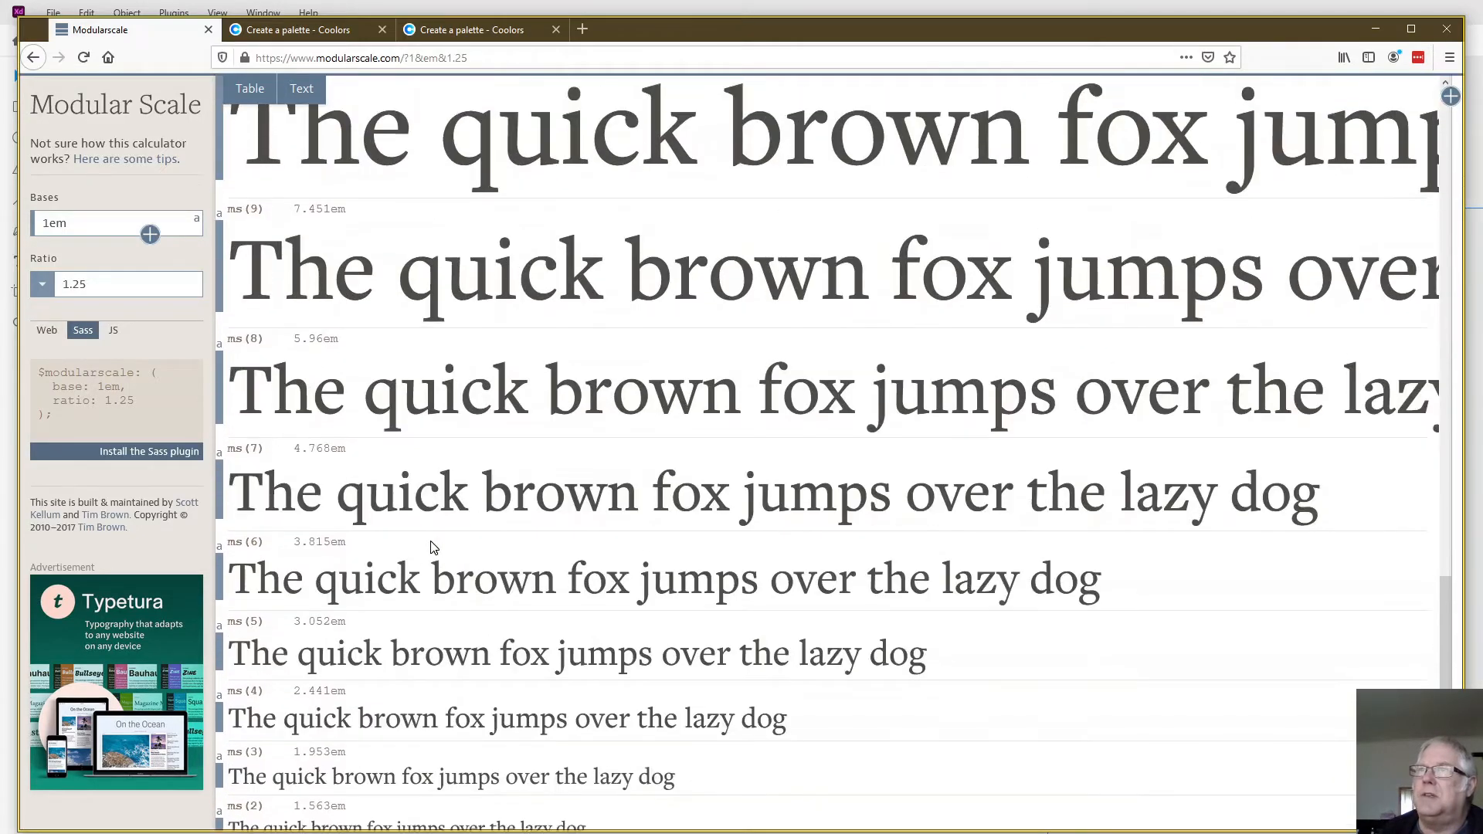
- Set the scale's base size to 16px and review the pixel sizes down to the smallest levels
left_click_drag(75, 224, 25, 229)
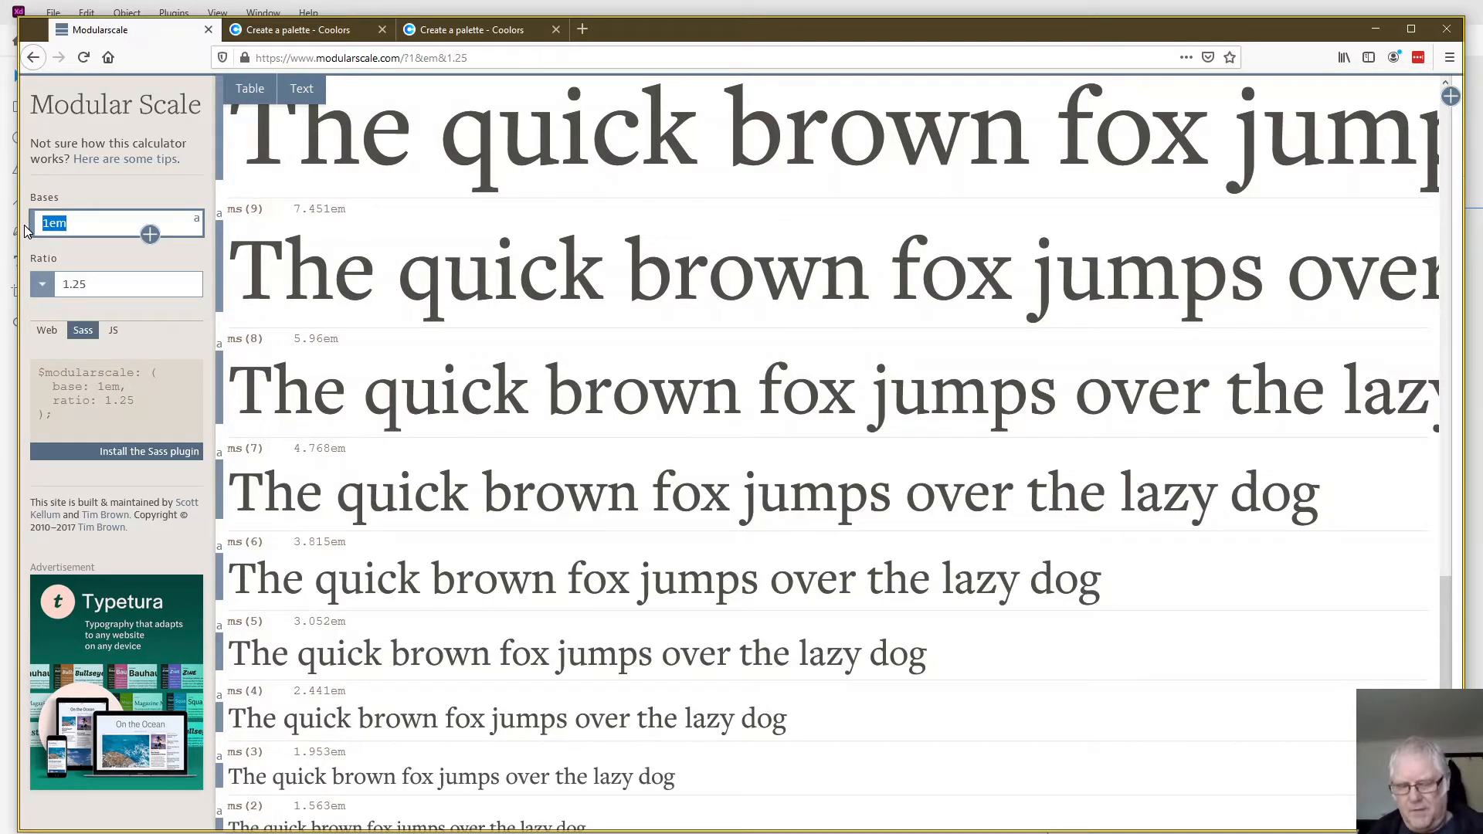
type("16px")
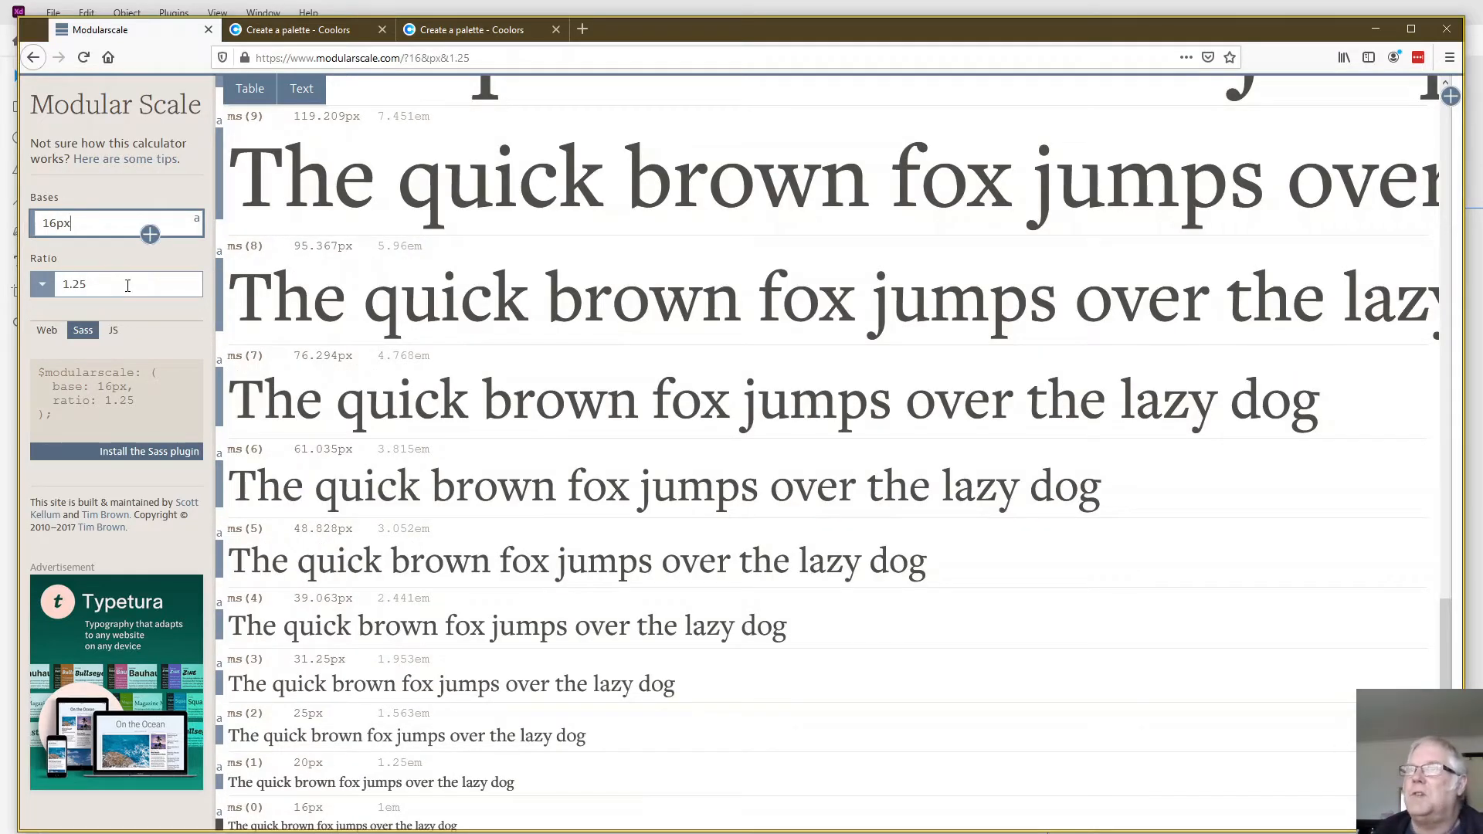
scroll(558, 445, "down", 3)
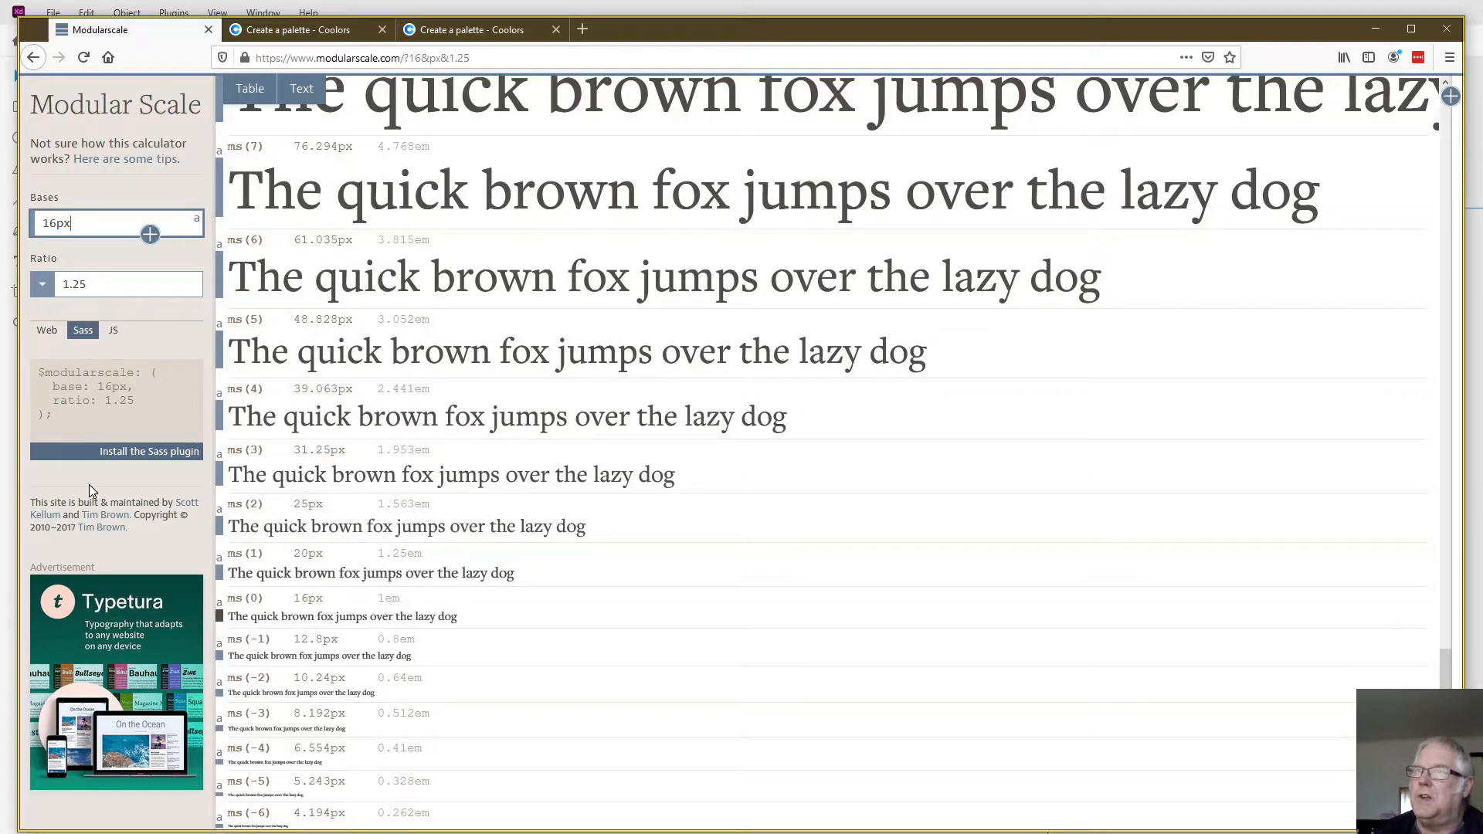
- Highlight the generated Sass code, then show the scale as a table and highlight the sizes from ms(5) down to ms(-1)
left_click_drag(60, 420, 27, 376)
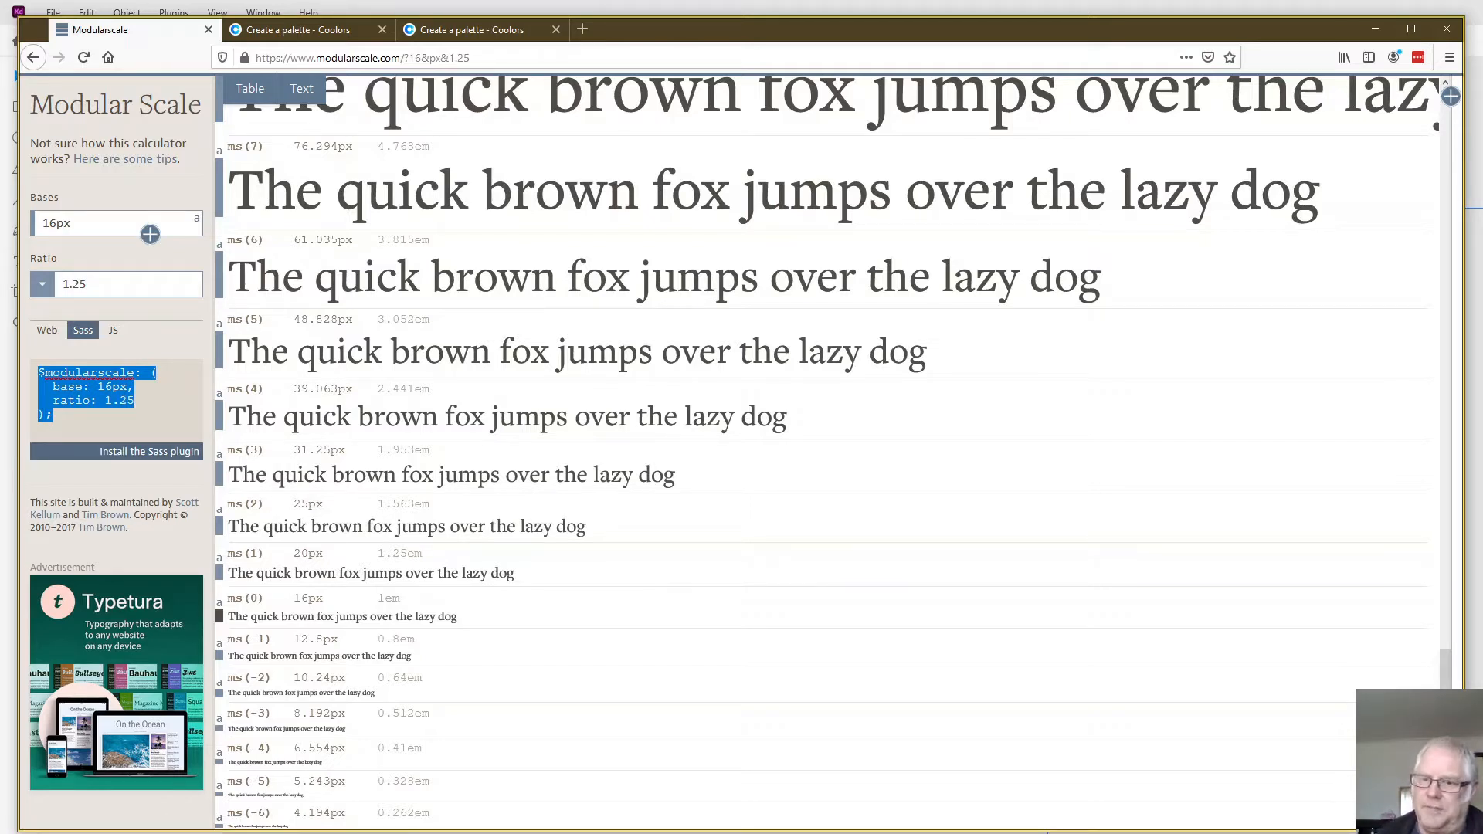
left_click(265, 94)
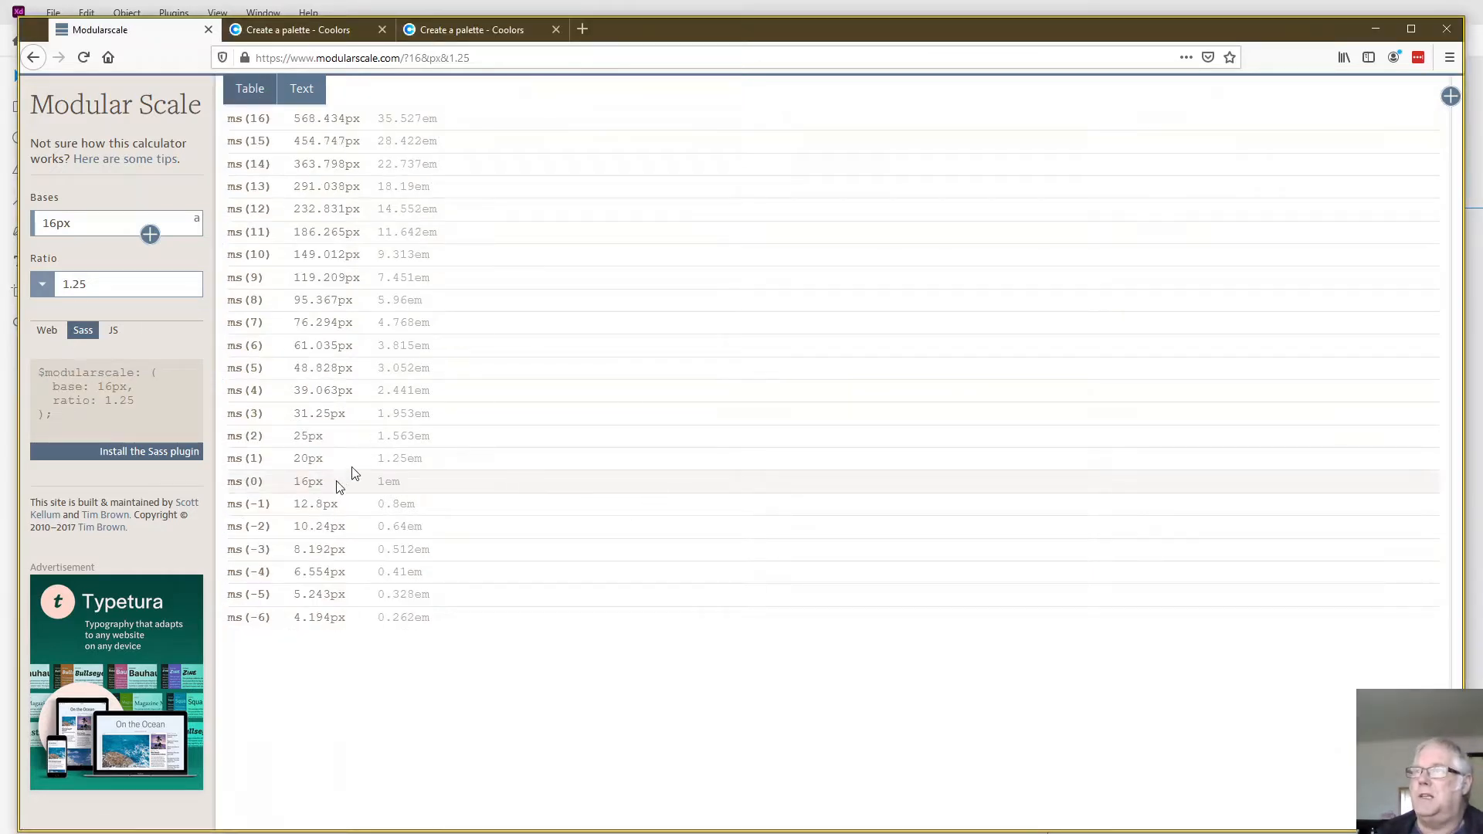
left_click_drag(447, 513, 223, 367)
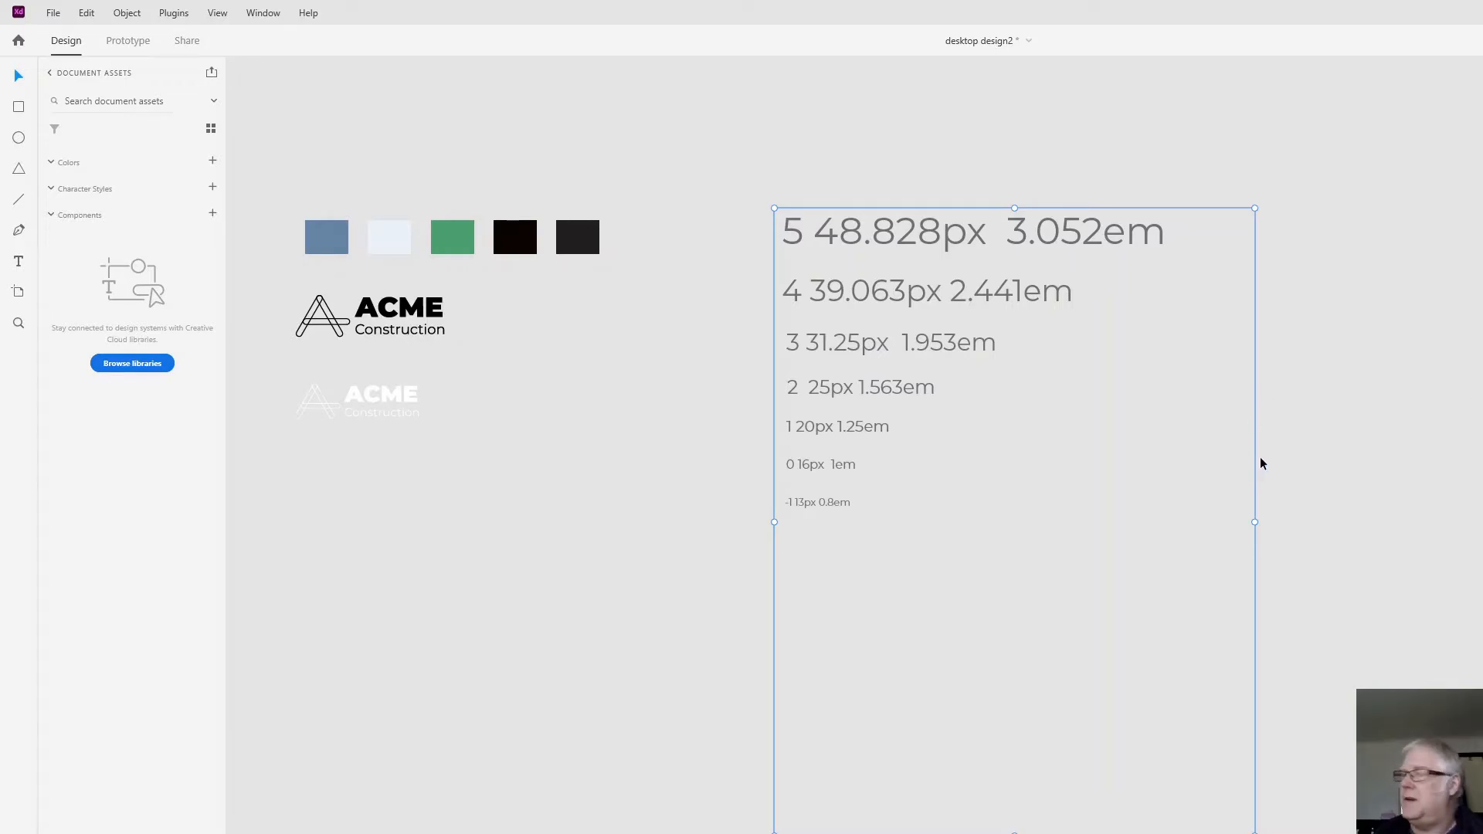
- Switch to Adobe XD and save the five color swatches above the artboard as document colors
scroll(1258, 456, "left", 1)
scroll(1254, 449, "right", 1)
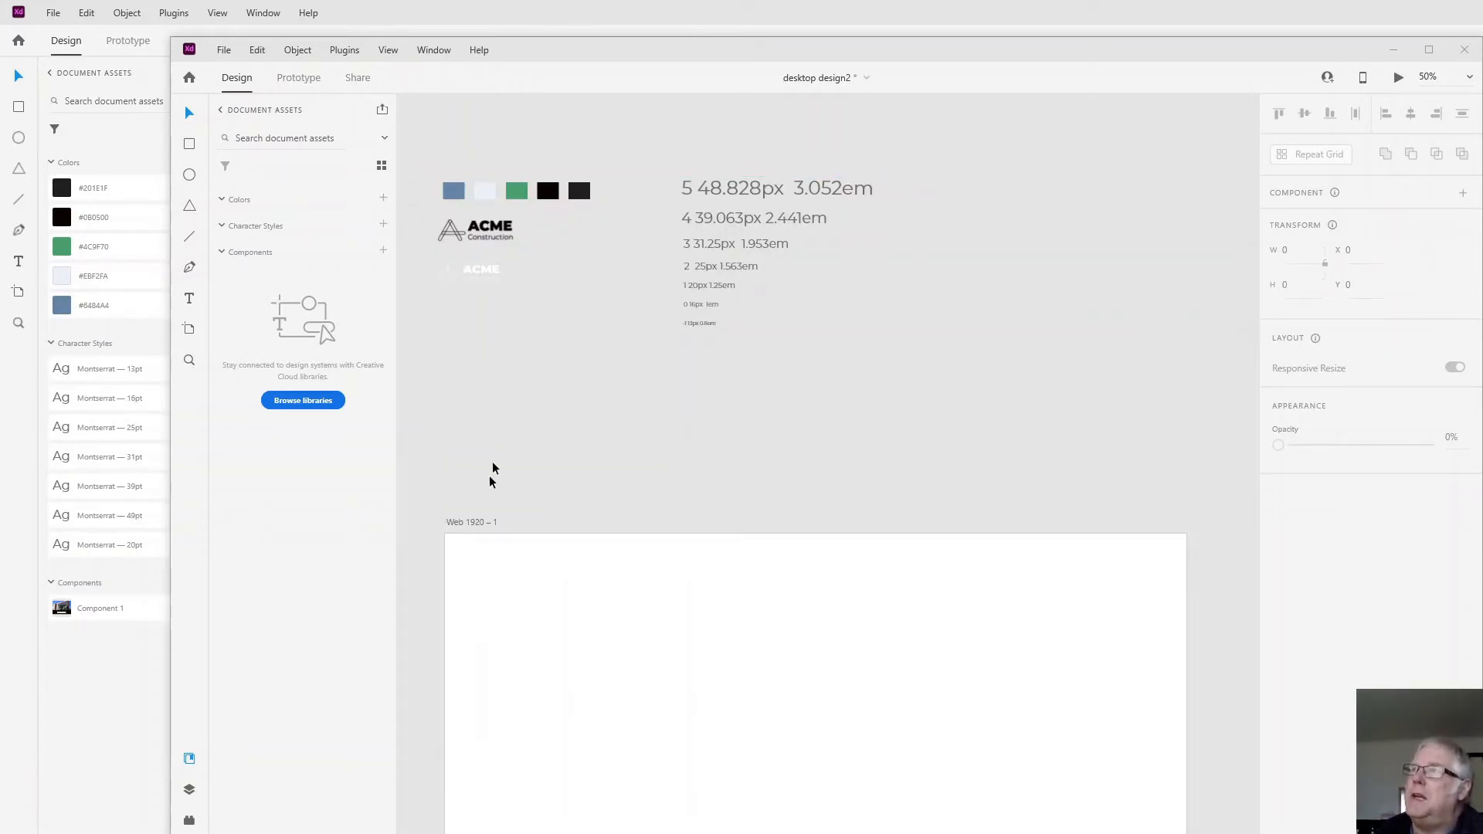
left_click(430, 167)
left_click_drag(428, 147, 611, 213)
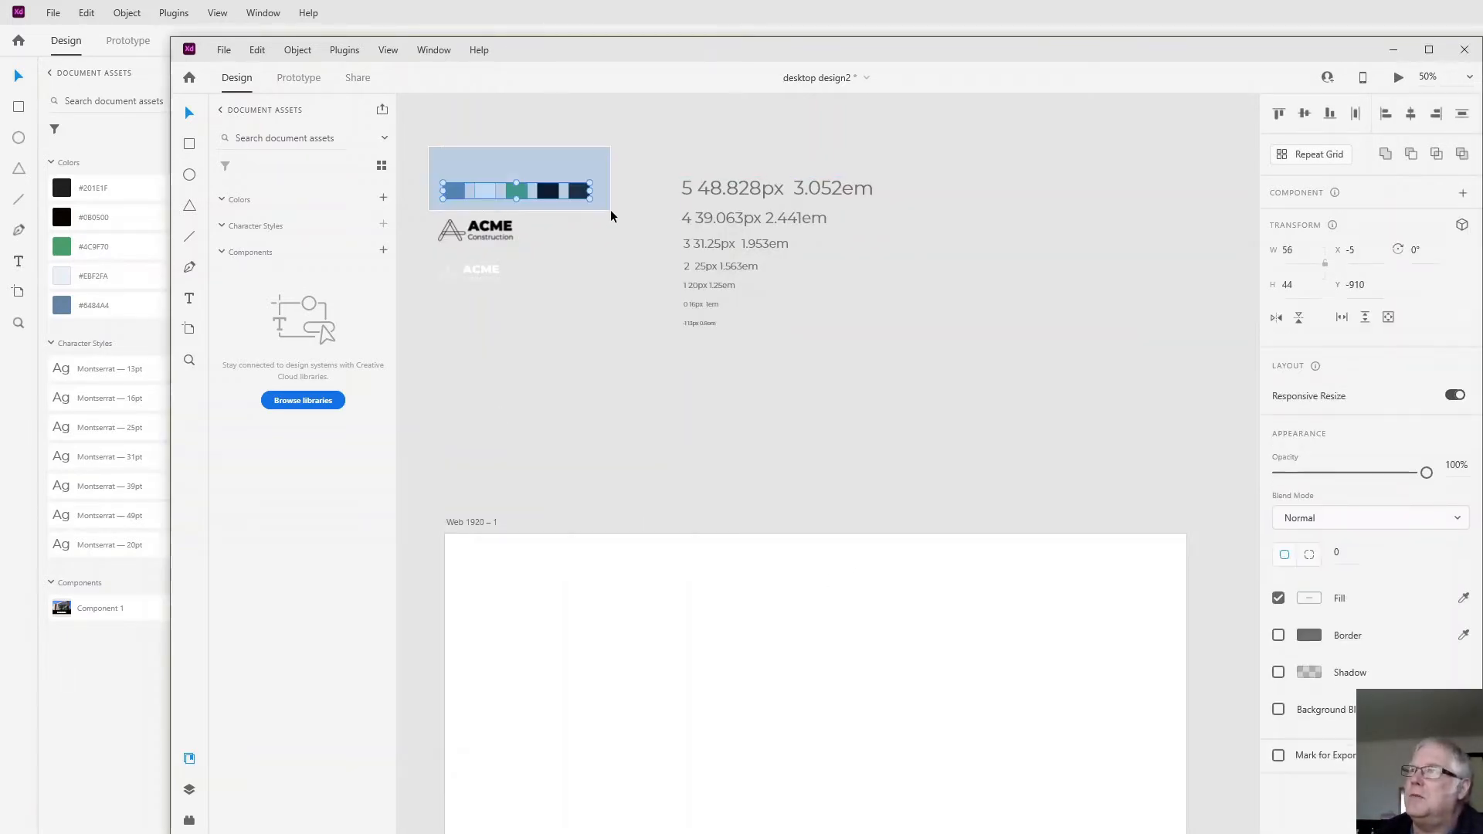
left_click(383, 198)
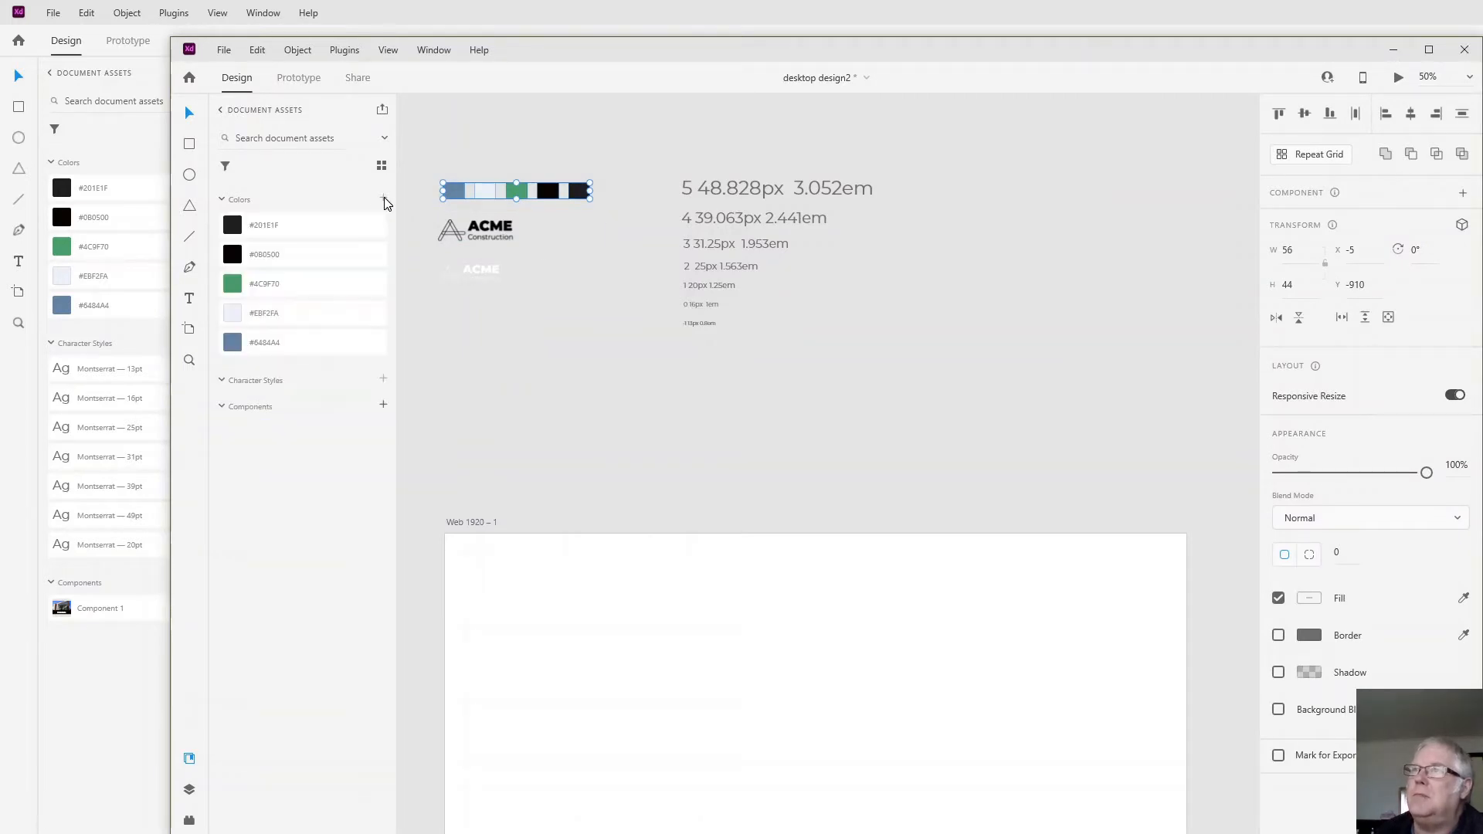
- Save all text sizes in the Montserrat type scale block as character styles in the document assets
left_click(727, 283)
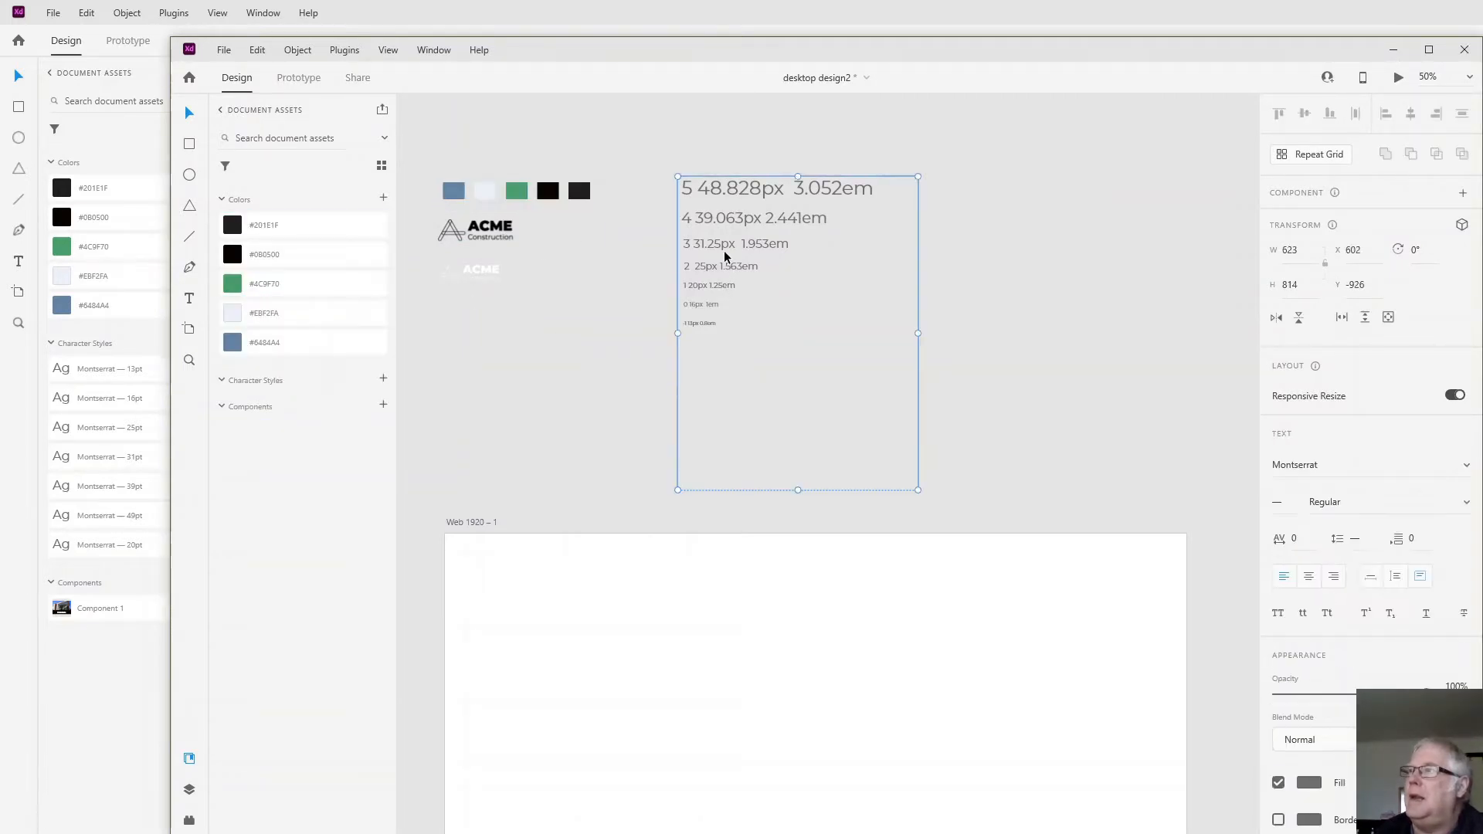
left_click(384, 379)
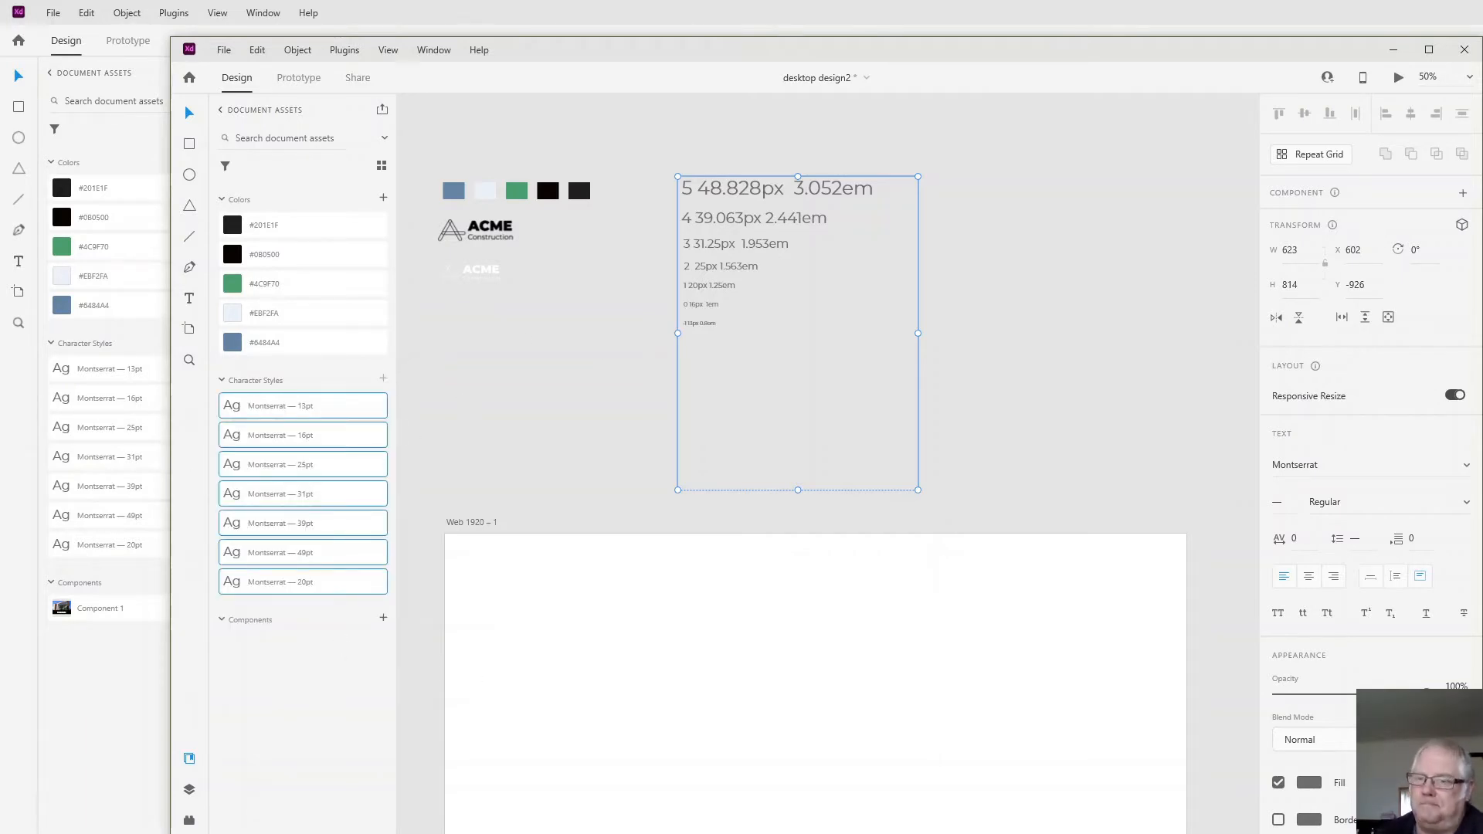
key("alt+Tab")
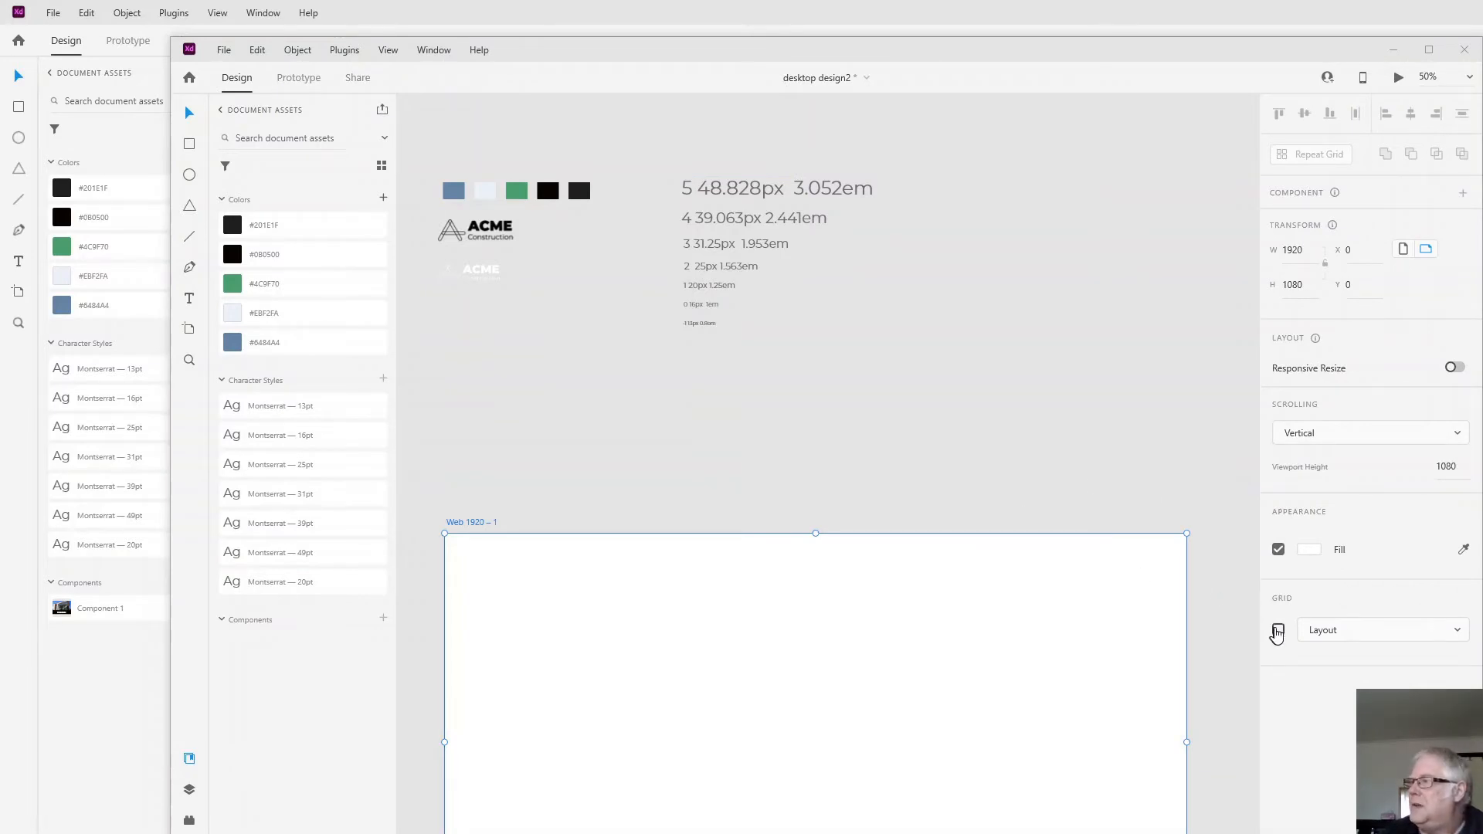
- Turn on the 12-column layout grid for the Web 1920 – 1 artboard
left_click(1278, 632)
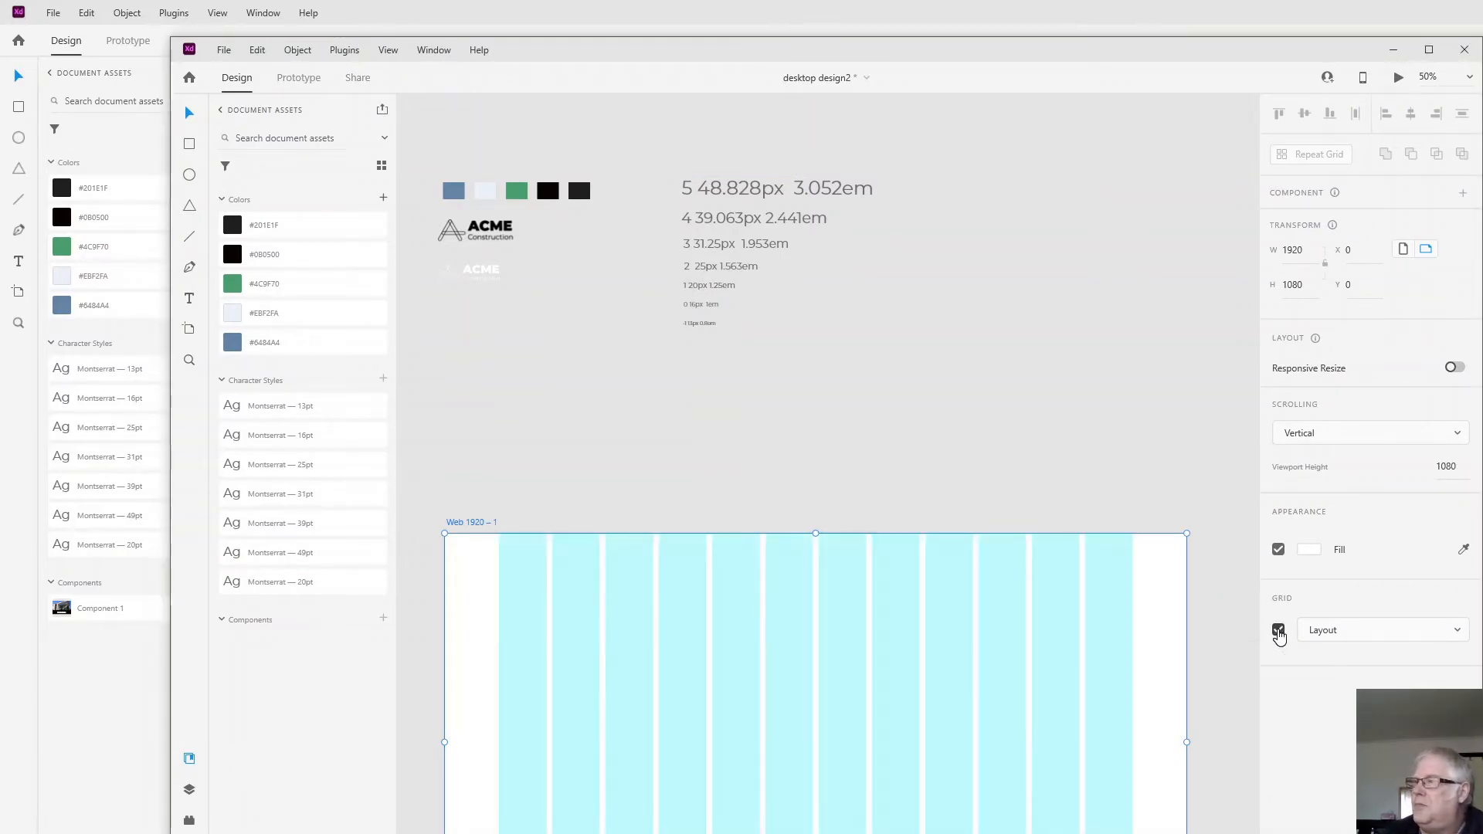
scroll(901, 569, "down", 1)
scroll(899, 569, "down", 5)
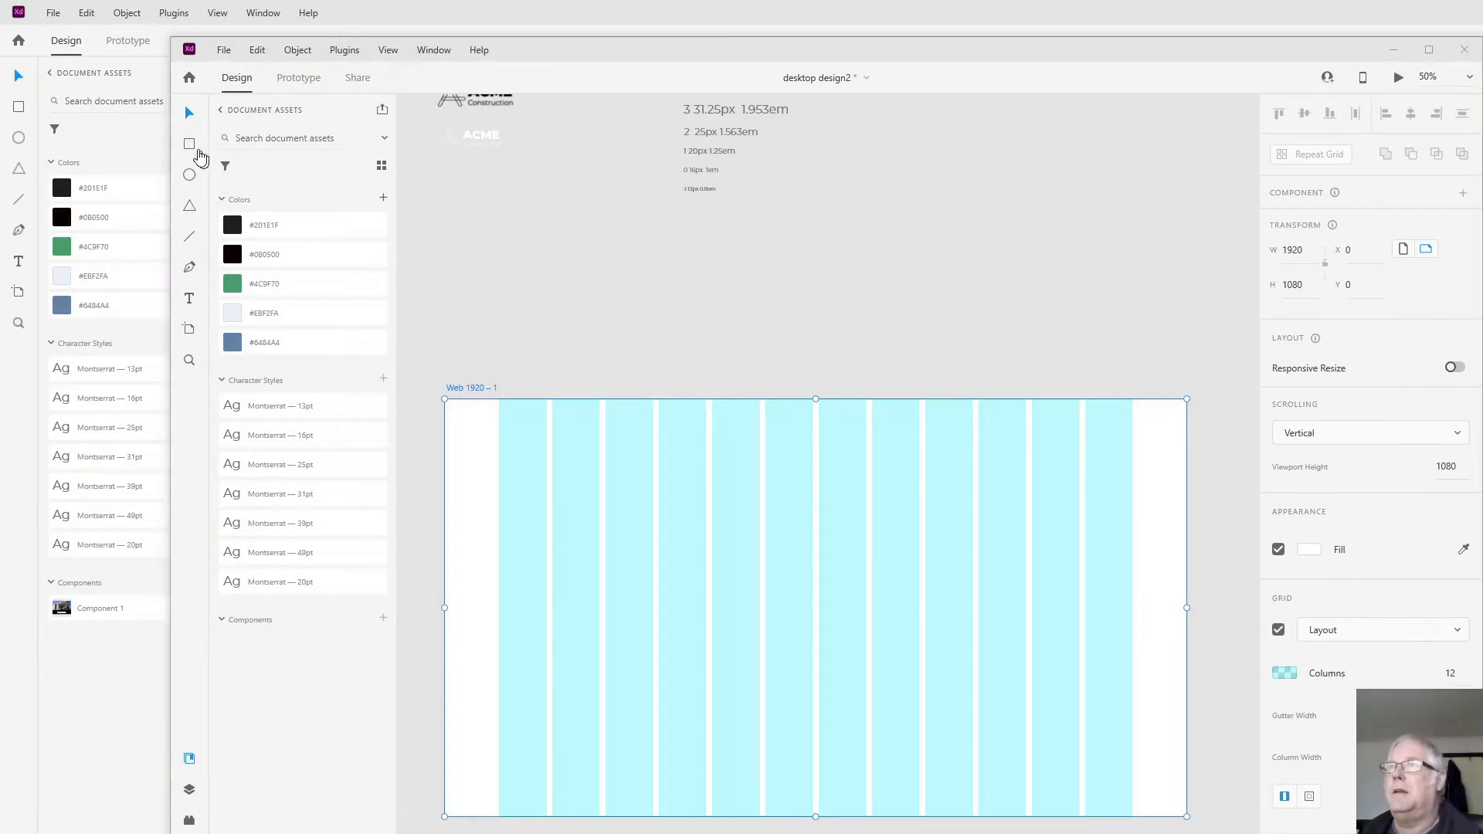
- Draw a full-width header rectangle near the artboard's top edge and set its height to 64
left_click(198, 152)
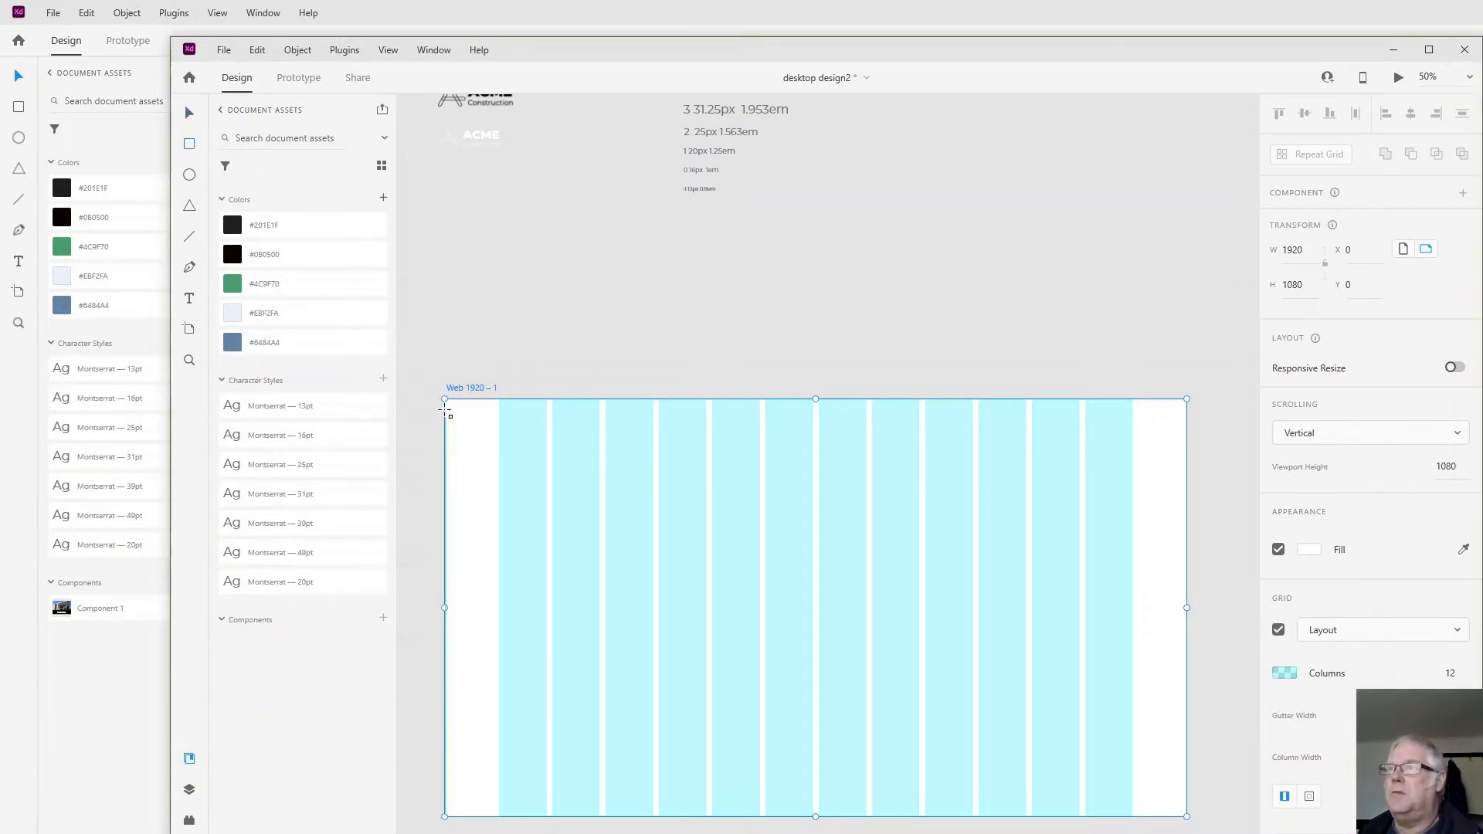
mouse_move(450, 410)
left_mouse_down()
mouse_move(679, 467)
mouse_move(1205, 470)
mouse_move(1186, 468)
left_mouse_up()
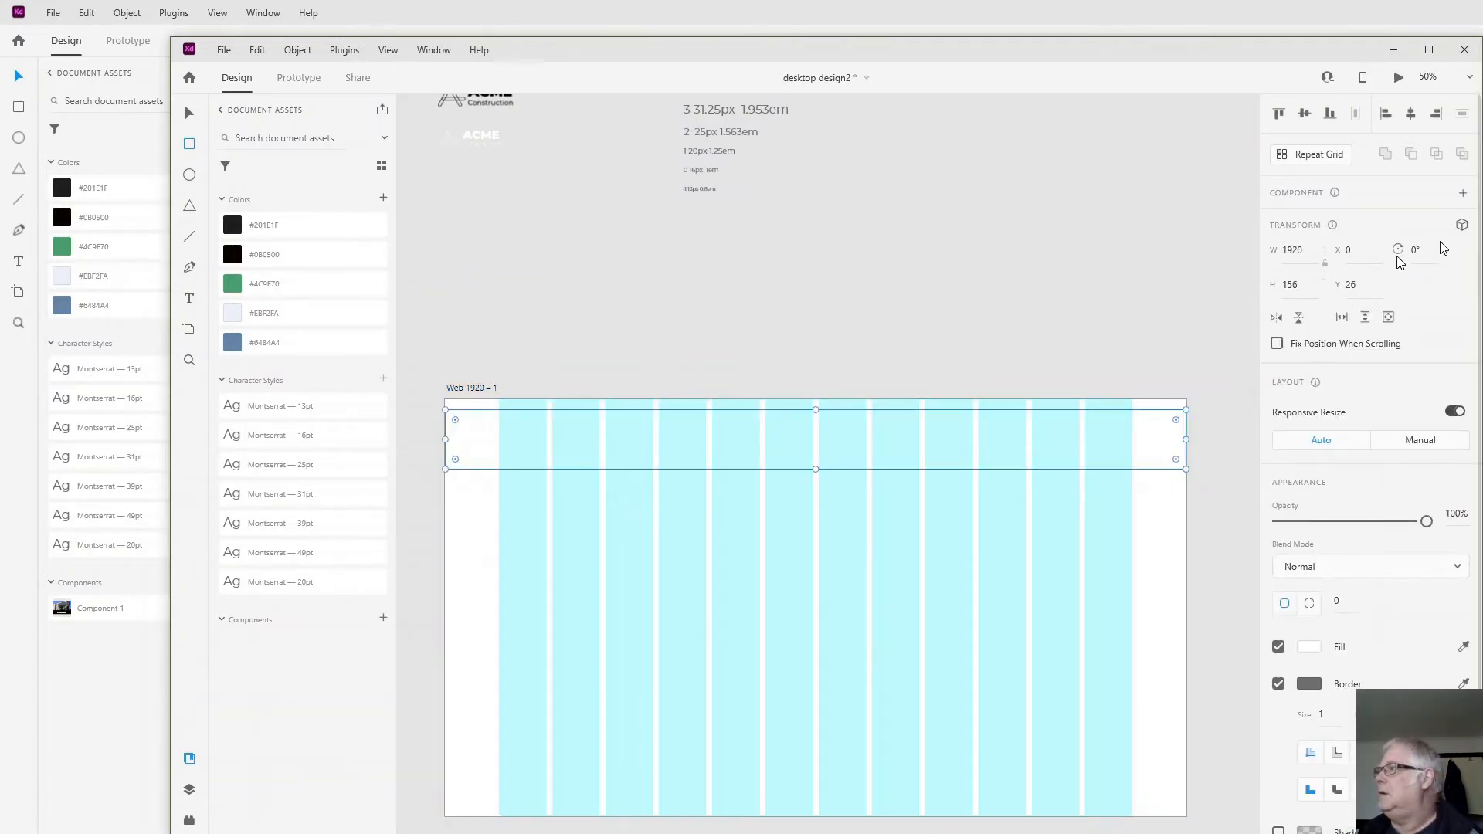
left_click(1306, 286)
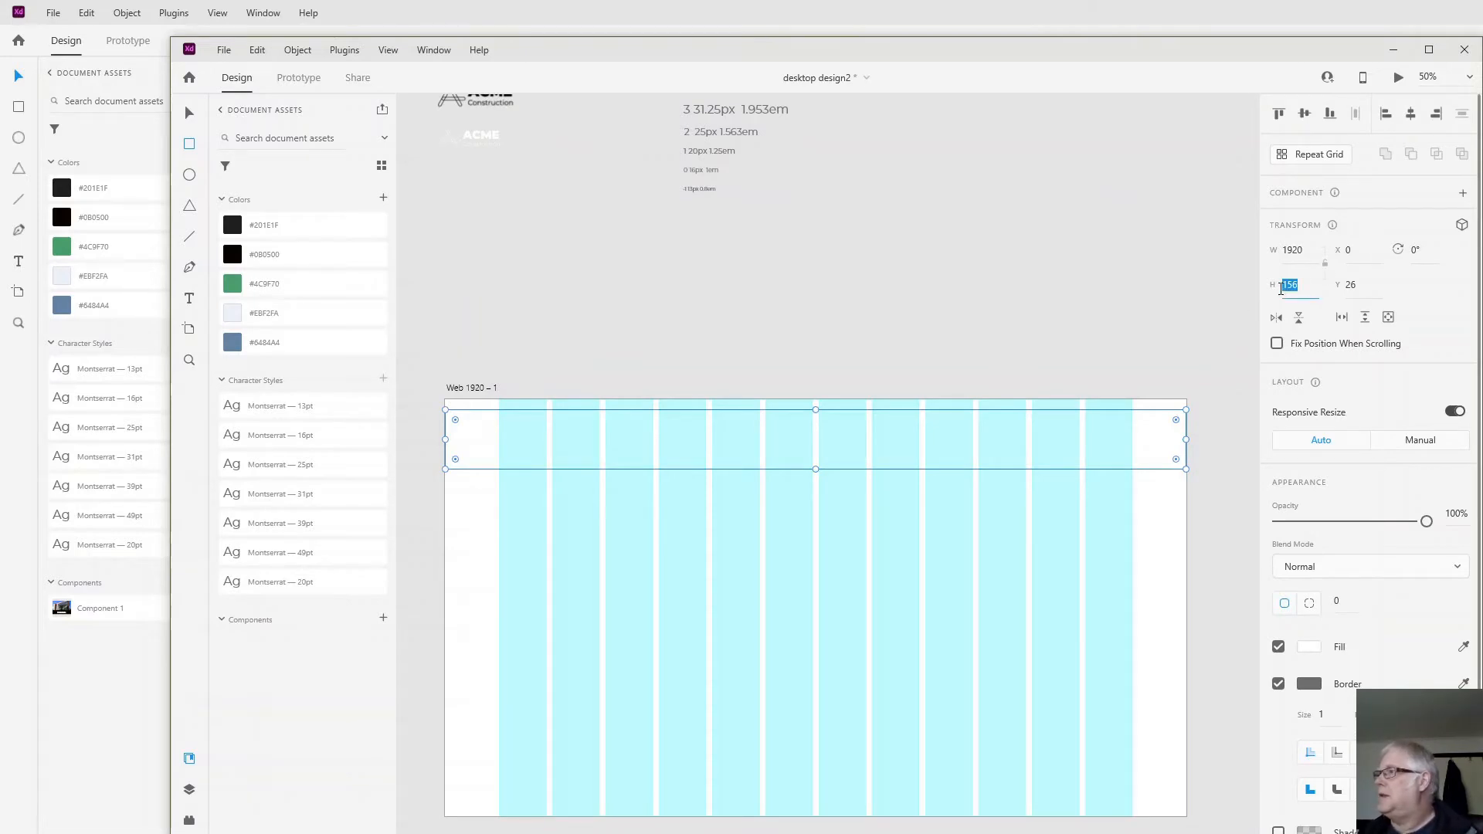
type("6")
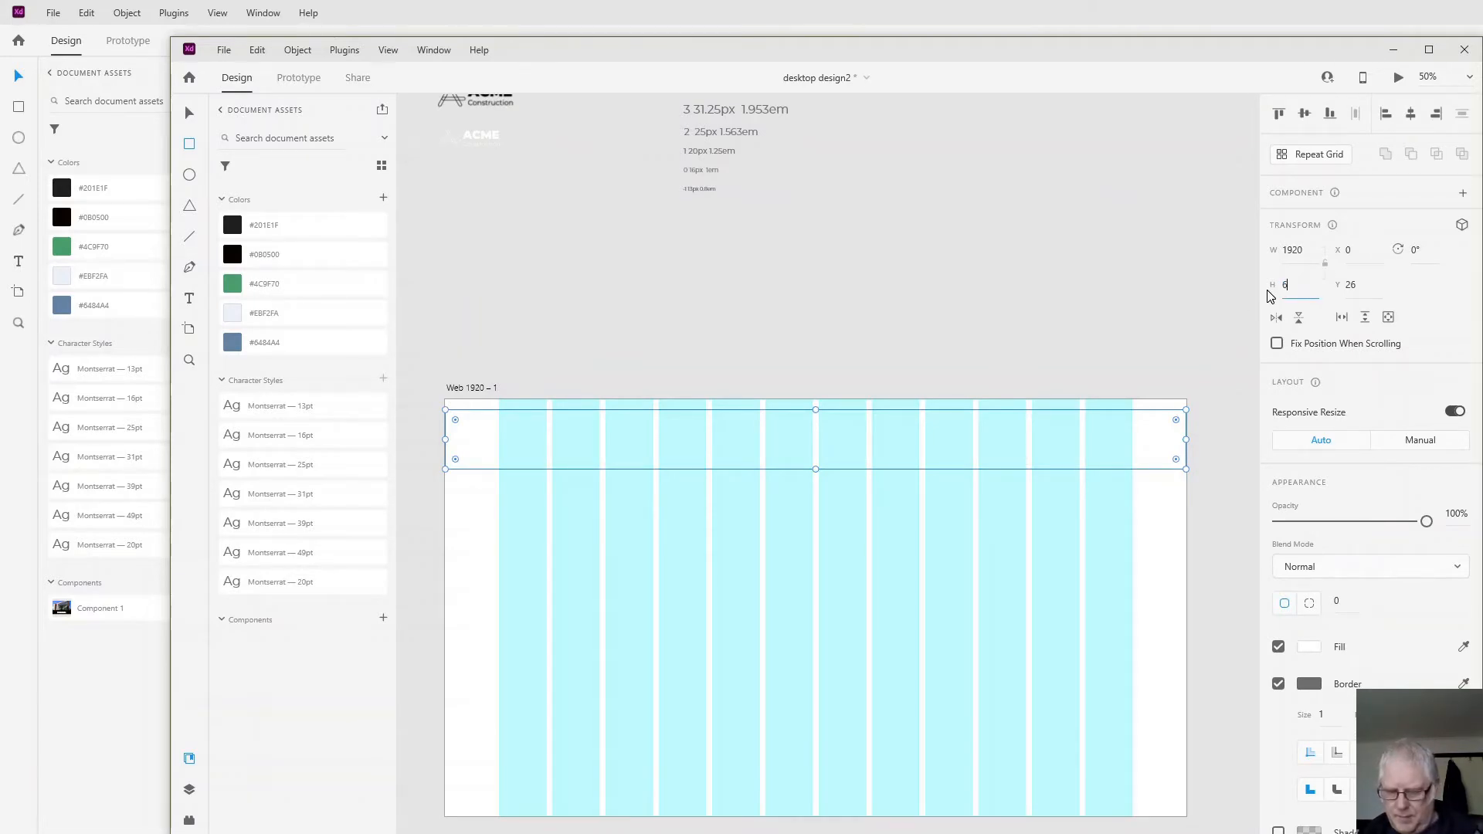
type("4")
key("Return")
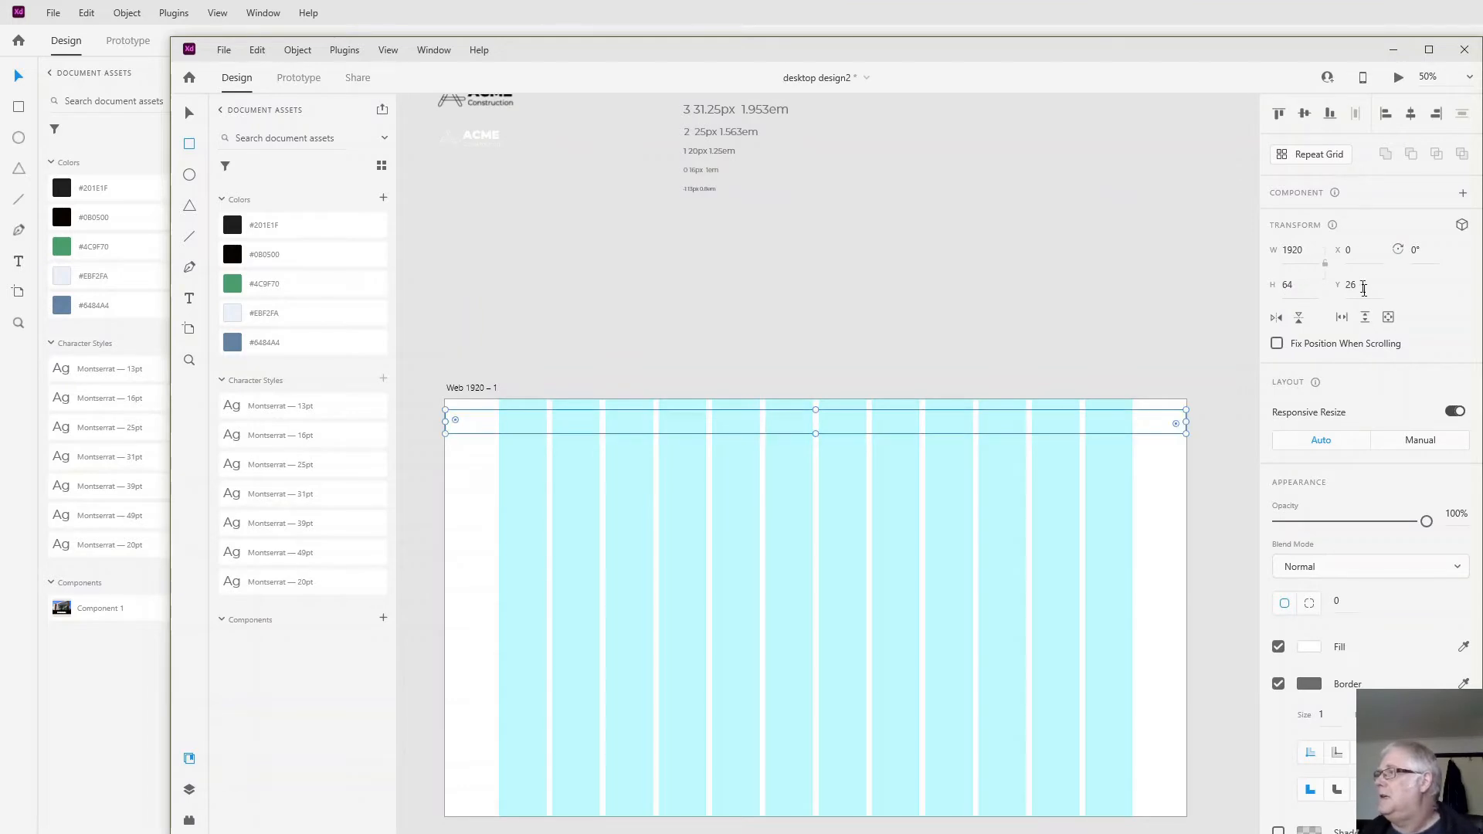
- Set the header rectangle's Y position to 0 and fill it with the slate-blue document color
left_click(1346, 287)
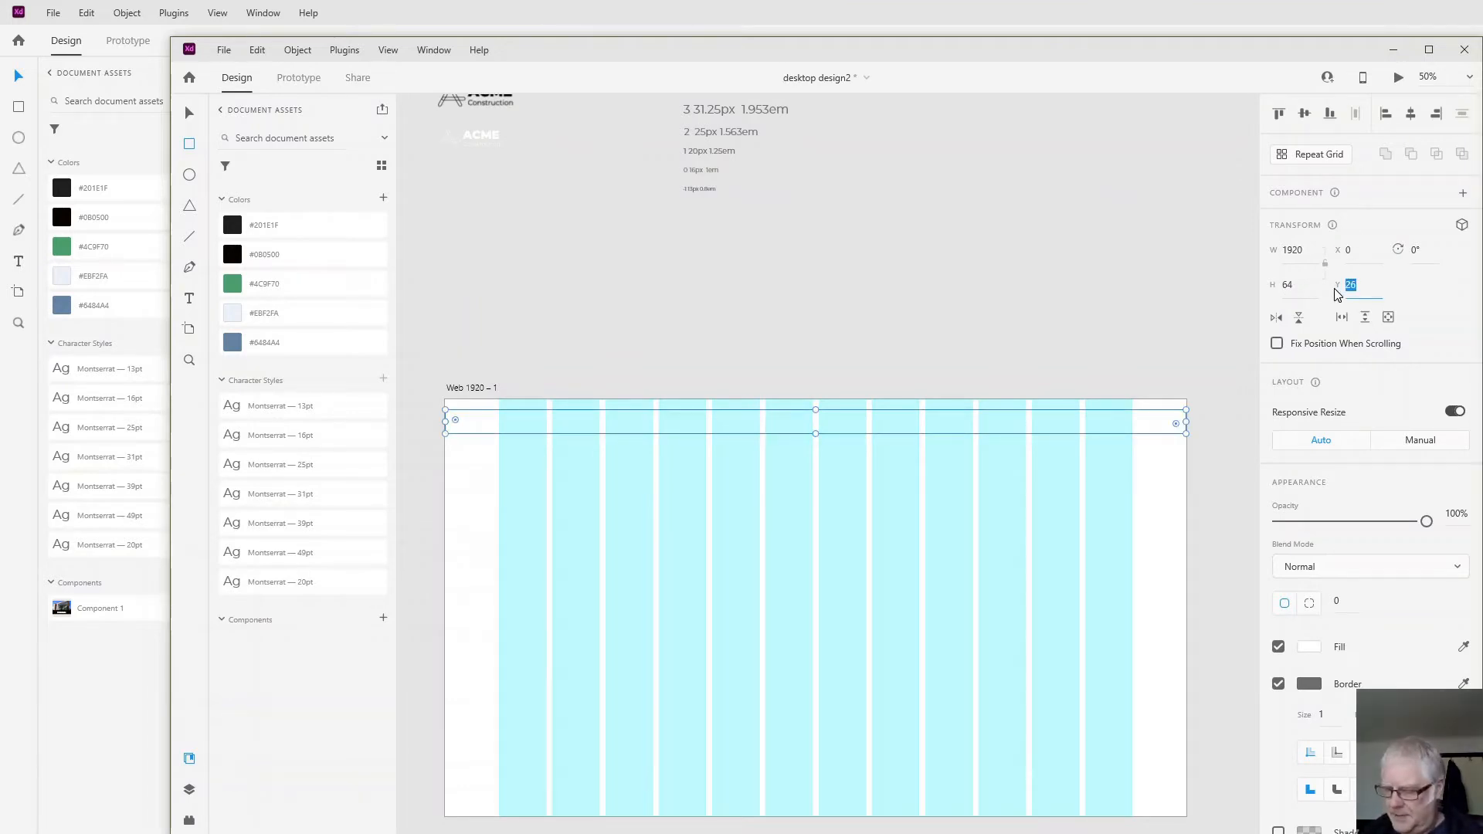
type("0")
key("Return")
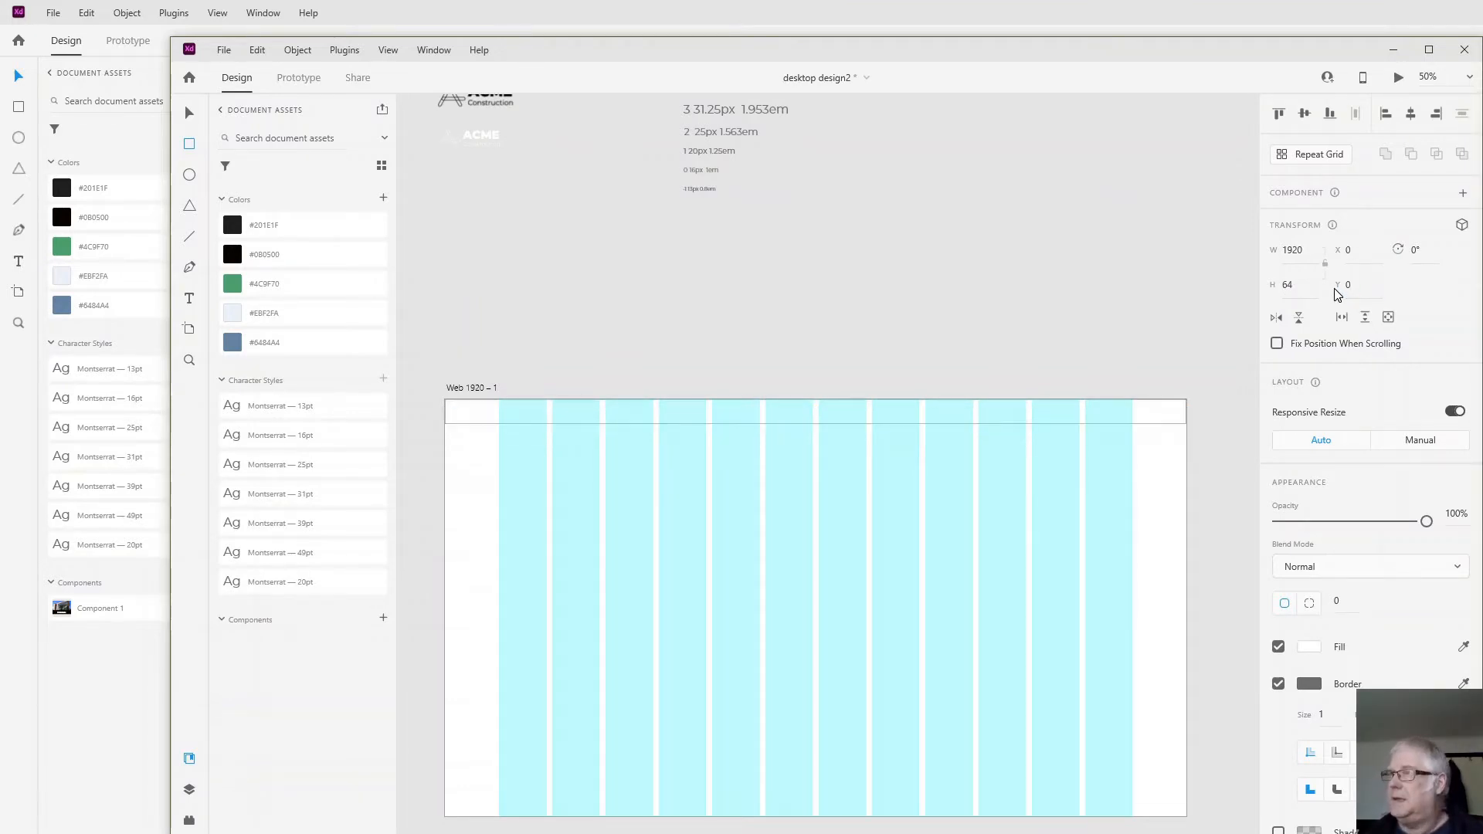
left_click(230, 346)
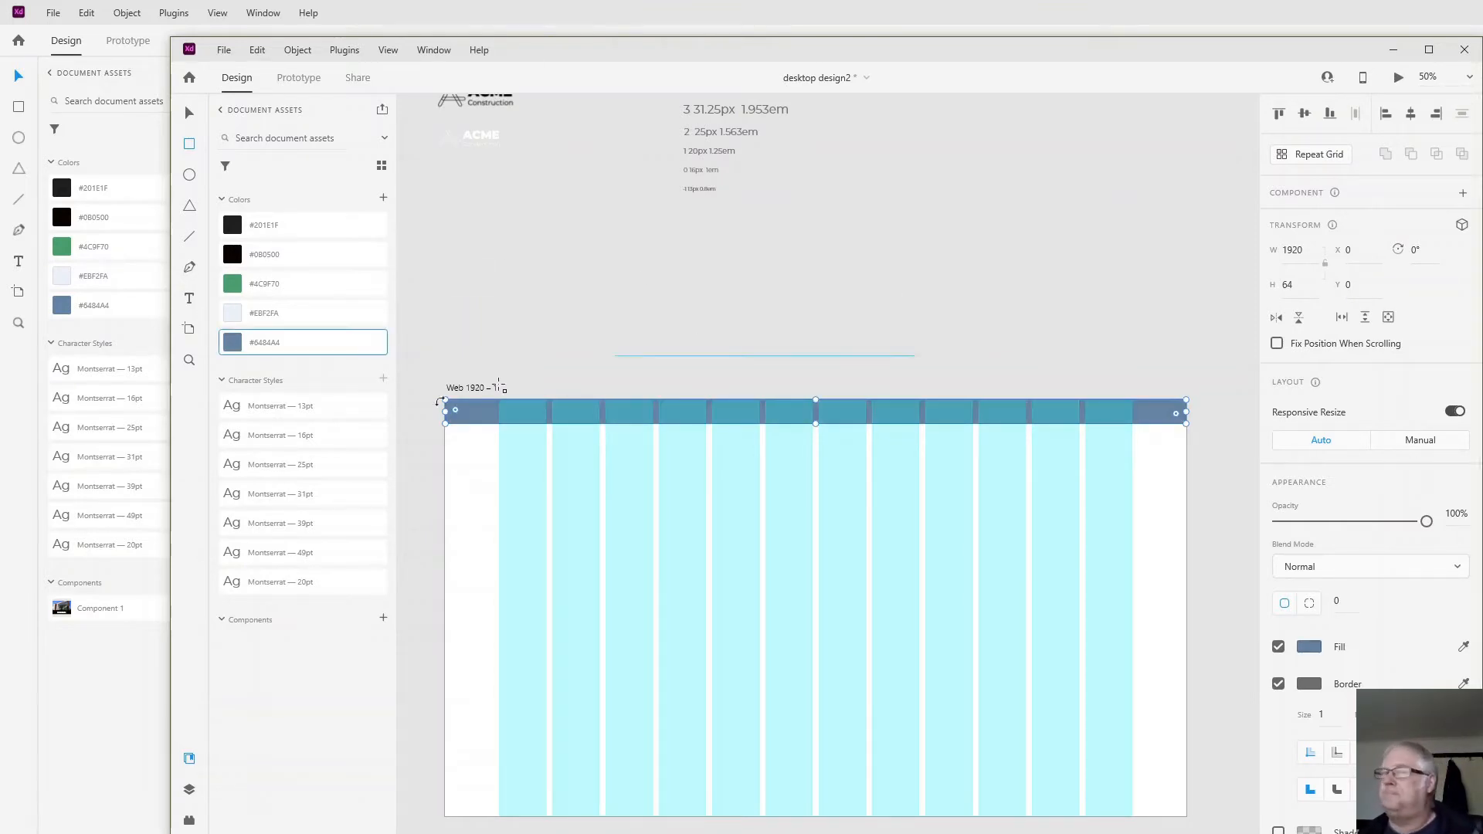
- Move the white ACME Construction logo onto the header bar, aligned with the first grid column
left_click(187, 115)
left_click_drag(479, 145, 543, 418)
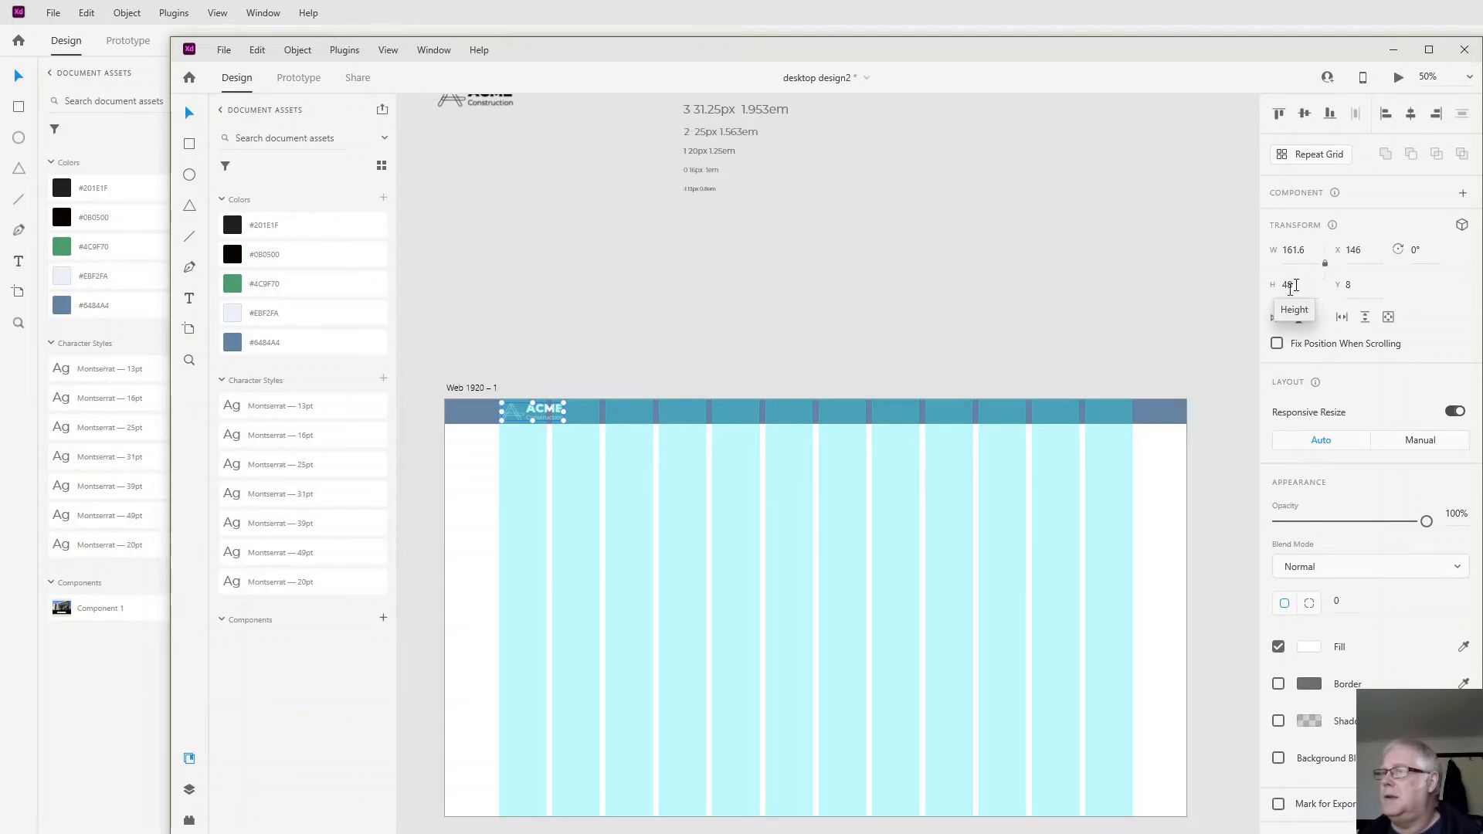
left_click(746, 541)
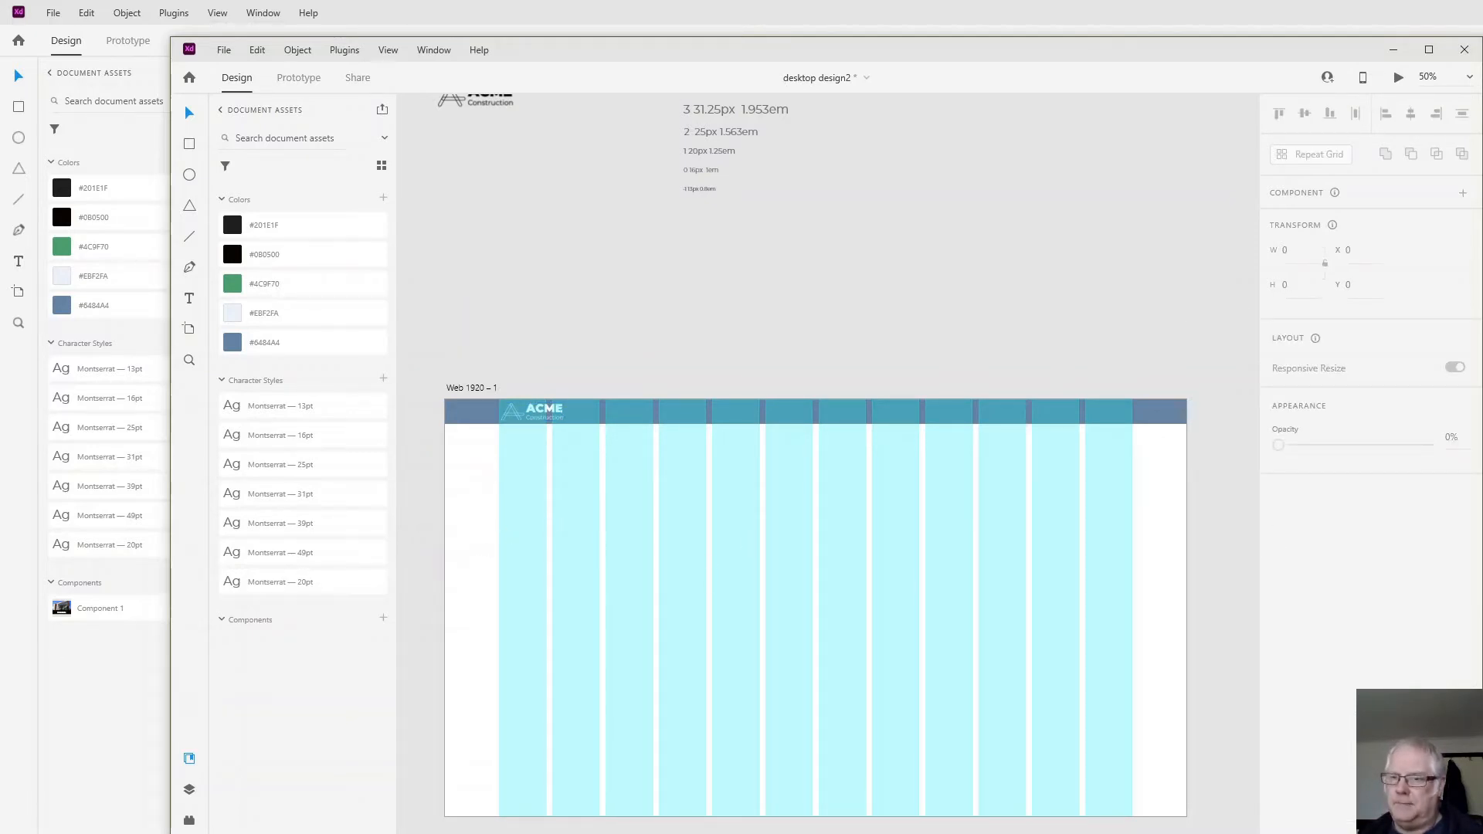
- Add a "Home" text label on the right half of the header bar
key("t")
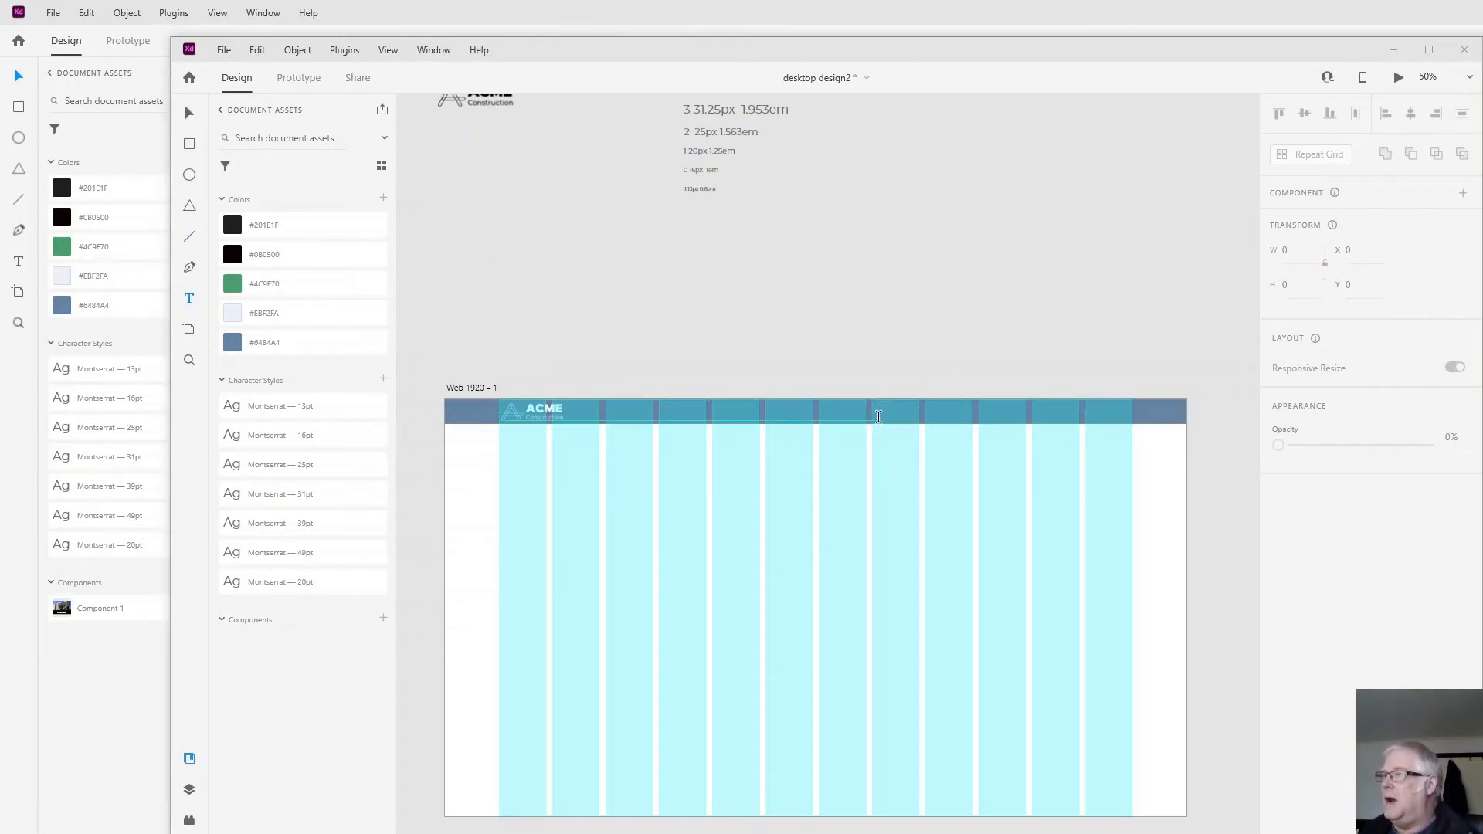
left_click(880, 420)
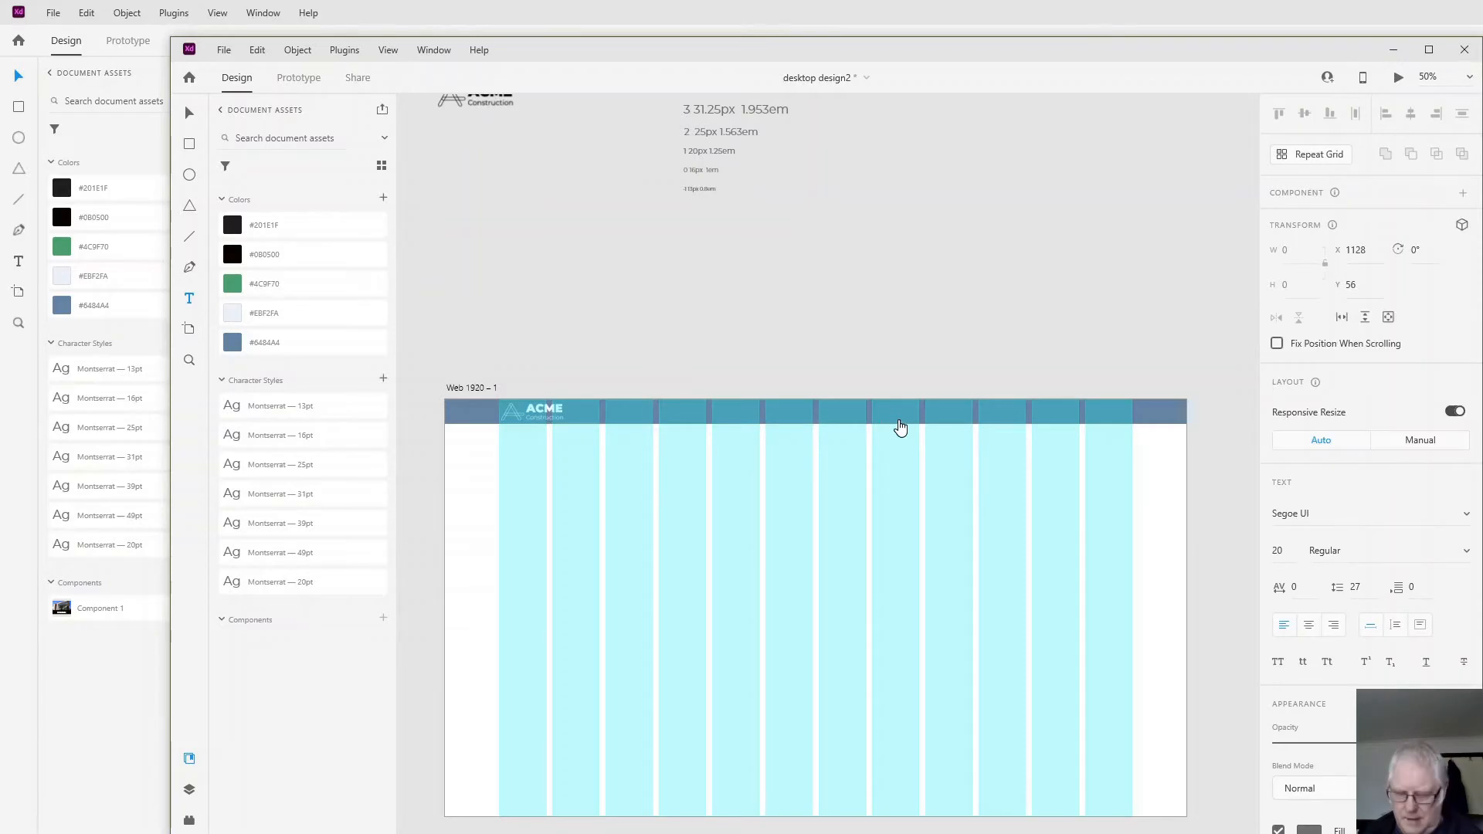
type("Home")
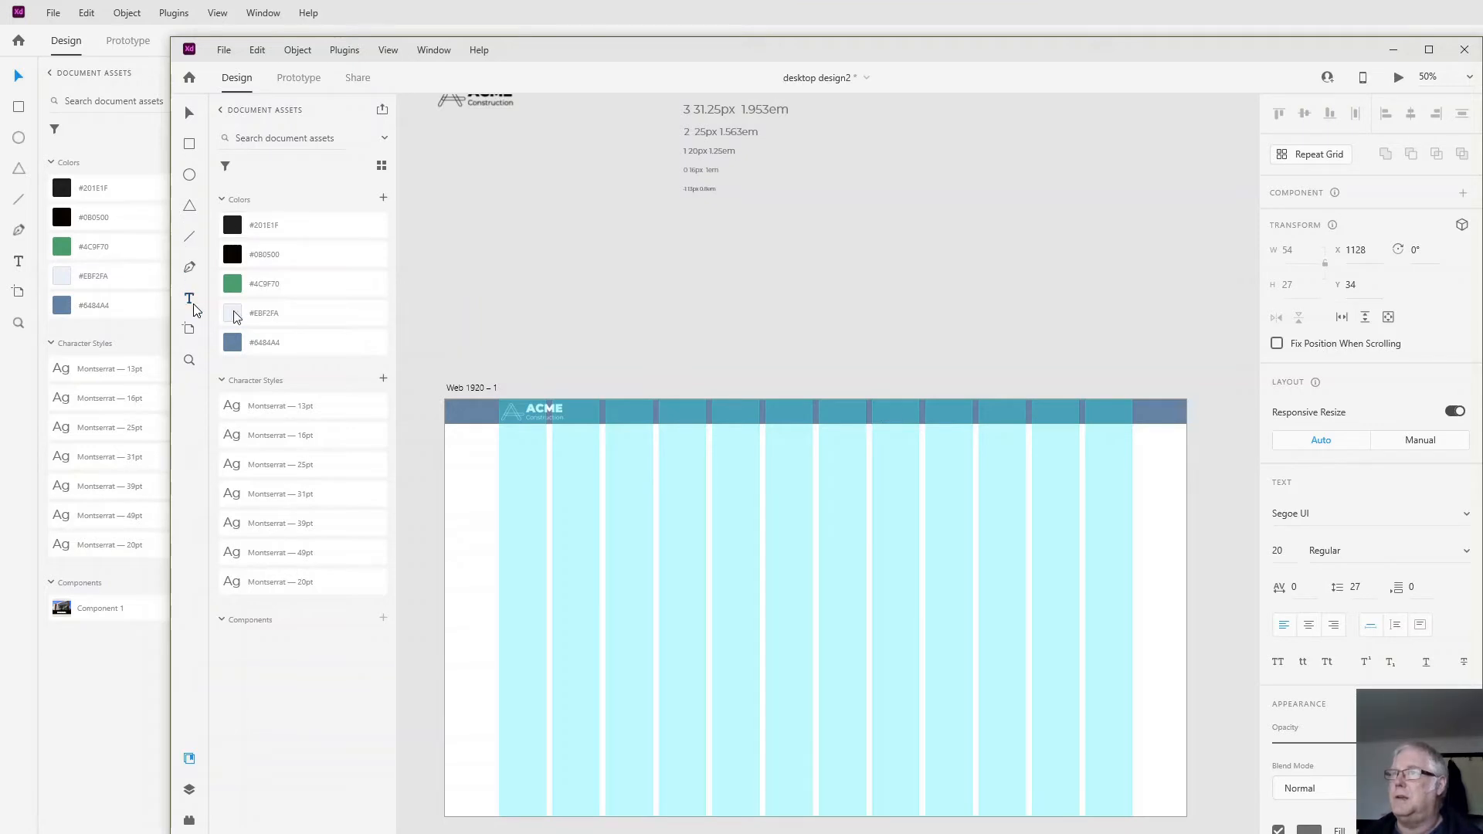
- Add an "About" text label just below the header bar
left_click(192, 302)
left_click(919, 452)
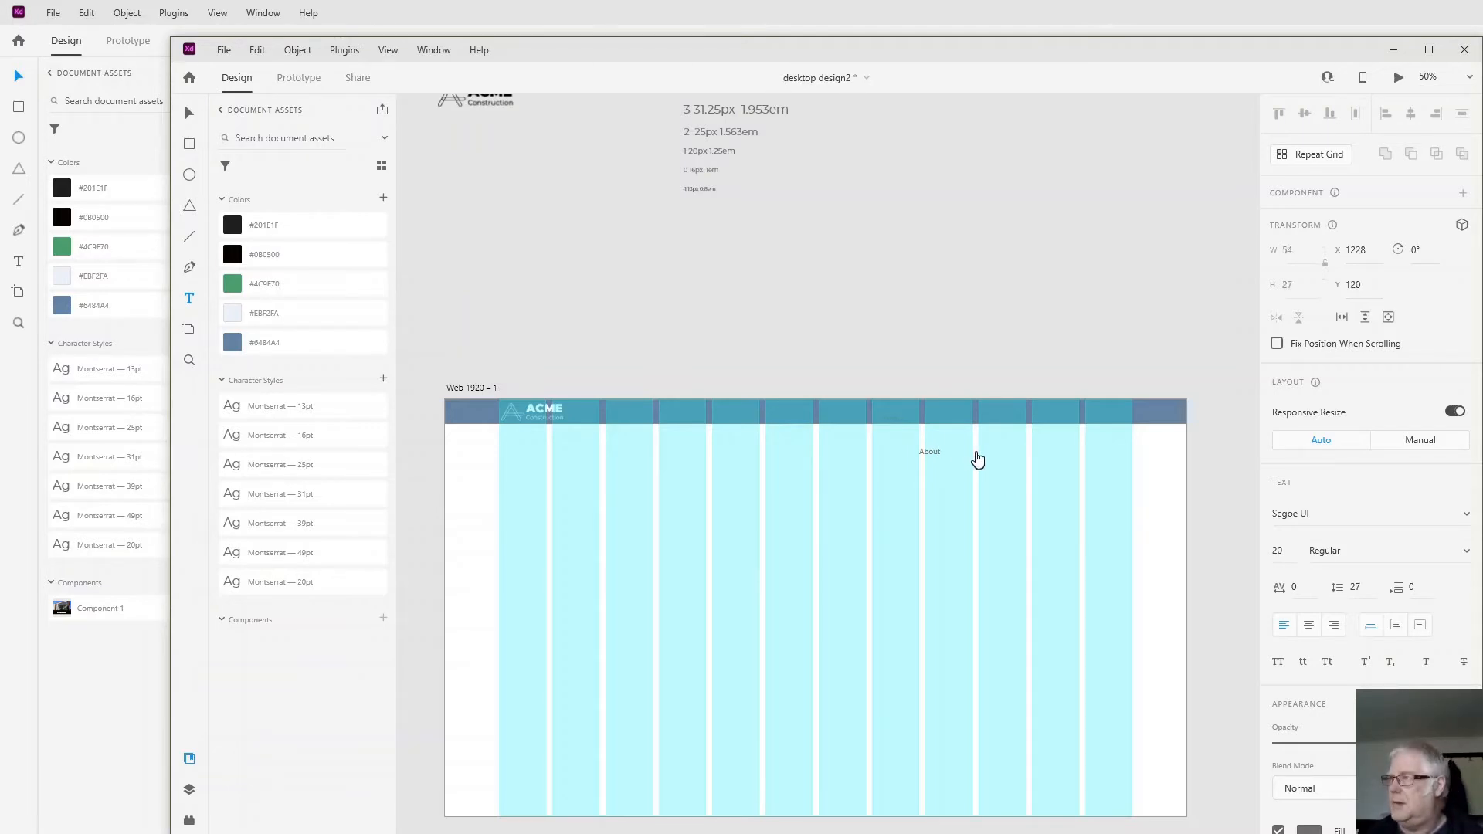
key("Escape")
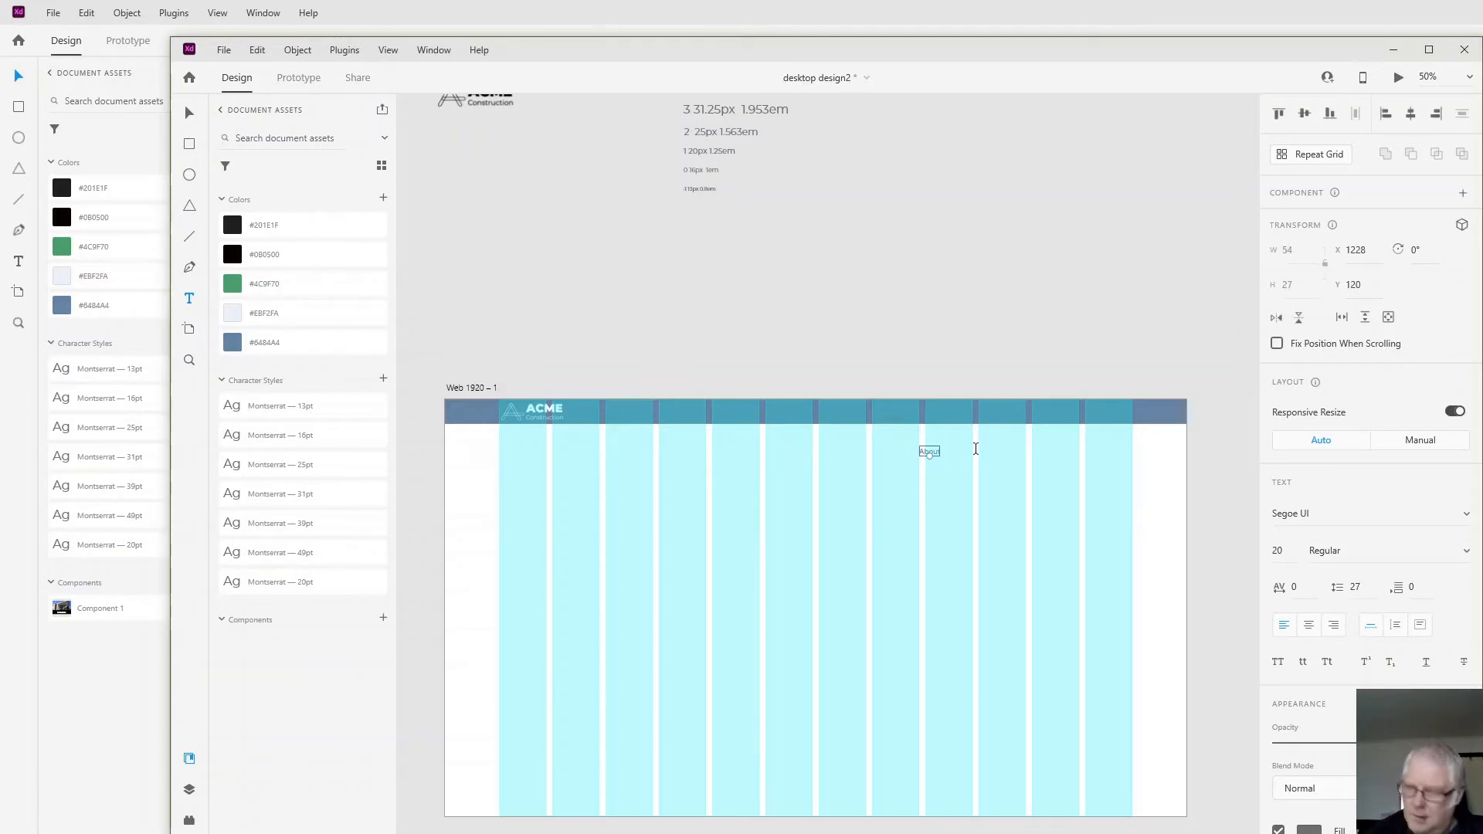
- Add a "Contact Us" text label below the header bar near the artboard's right side
key("shift+c")
left_click(1027, 446)
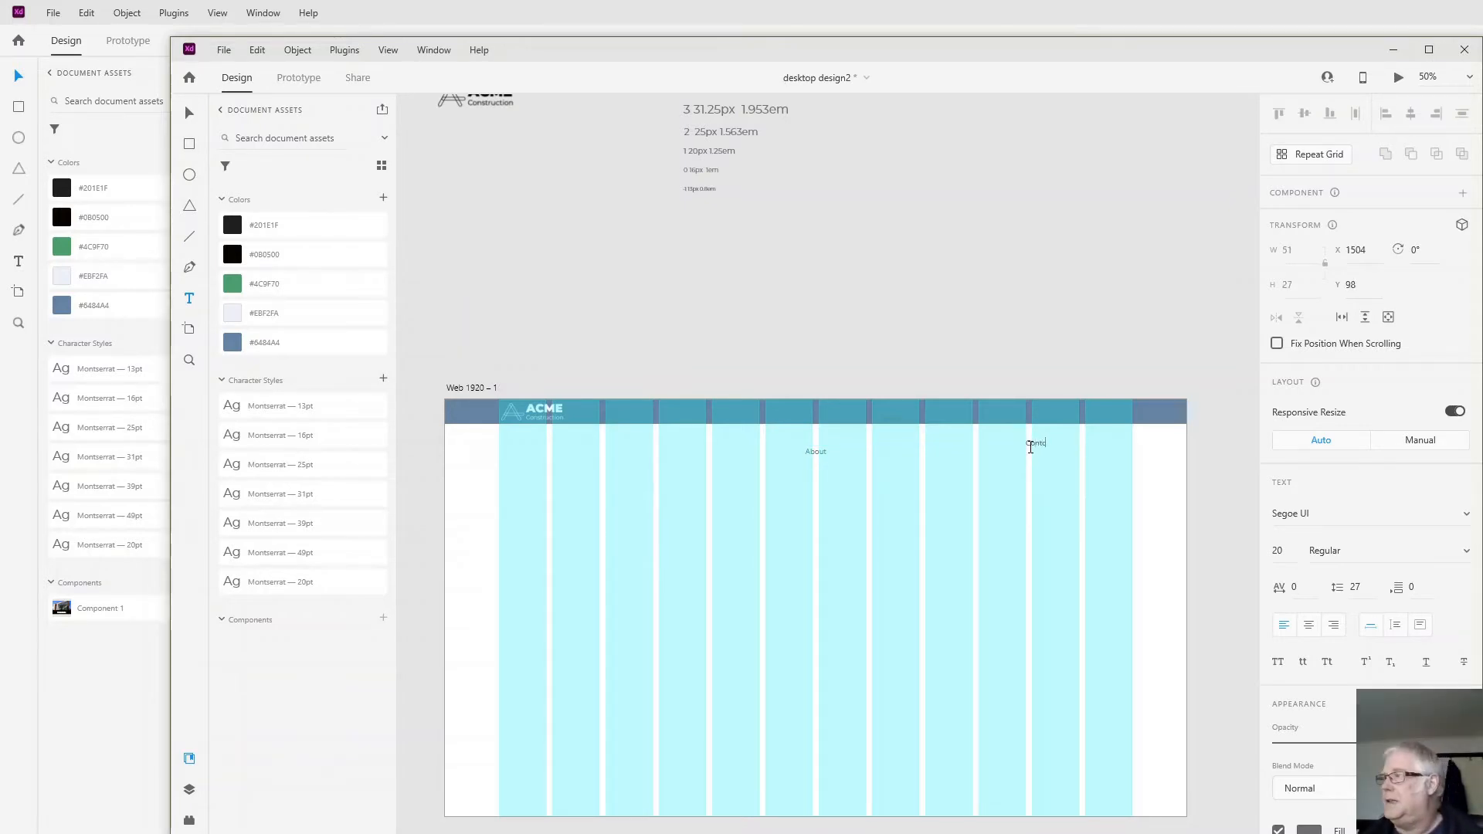
type("Contc")
key("BackSpace")
type("a")
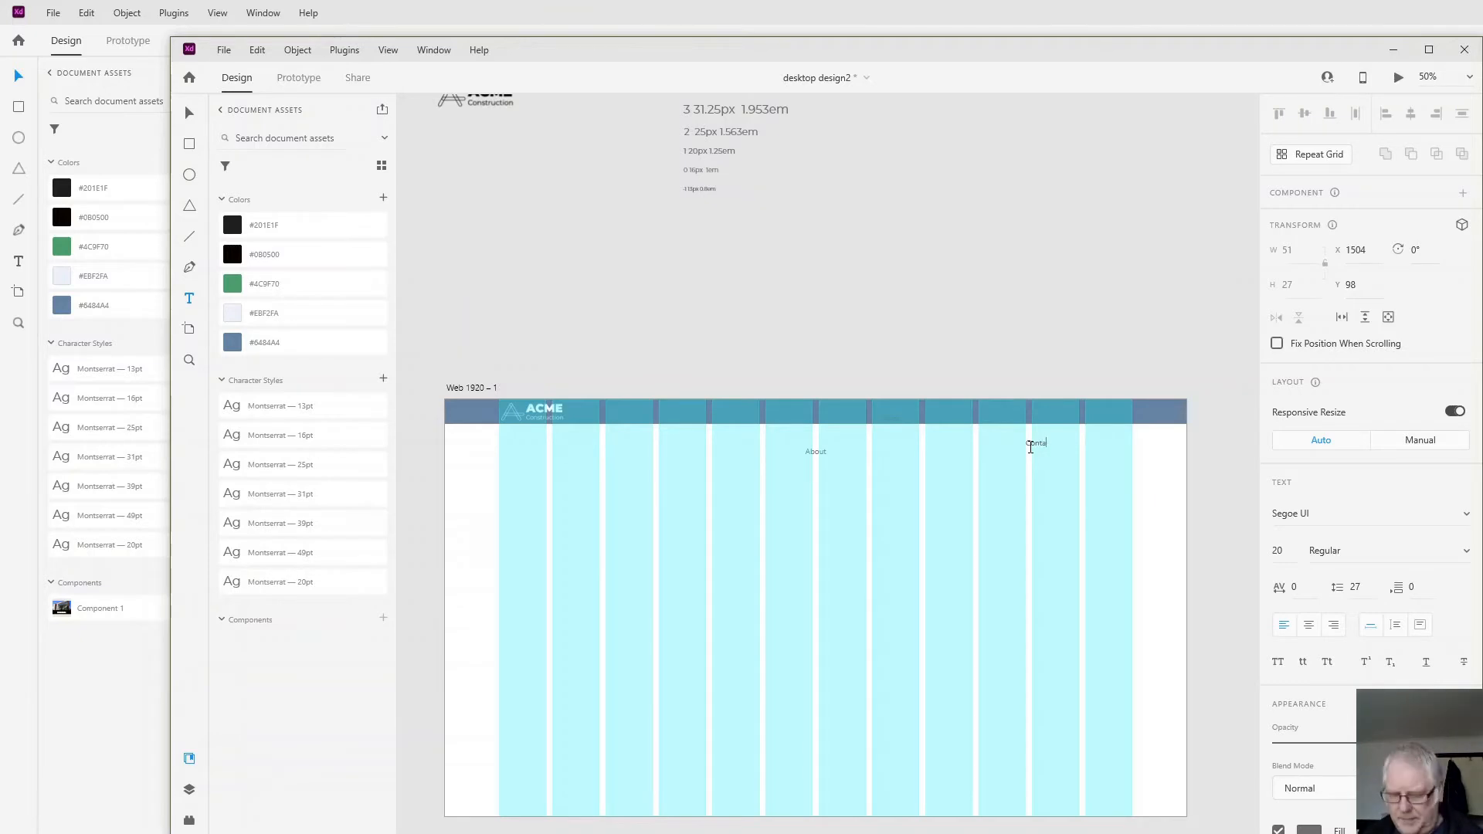
type("c")
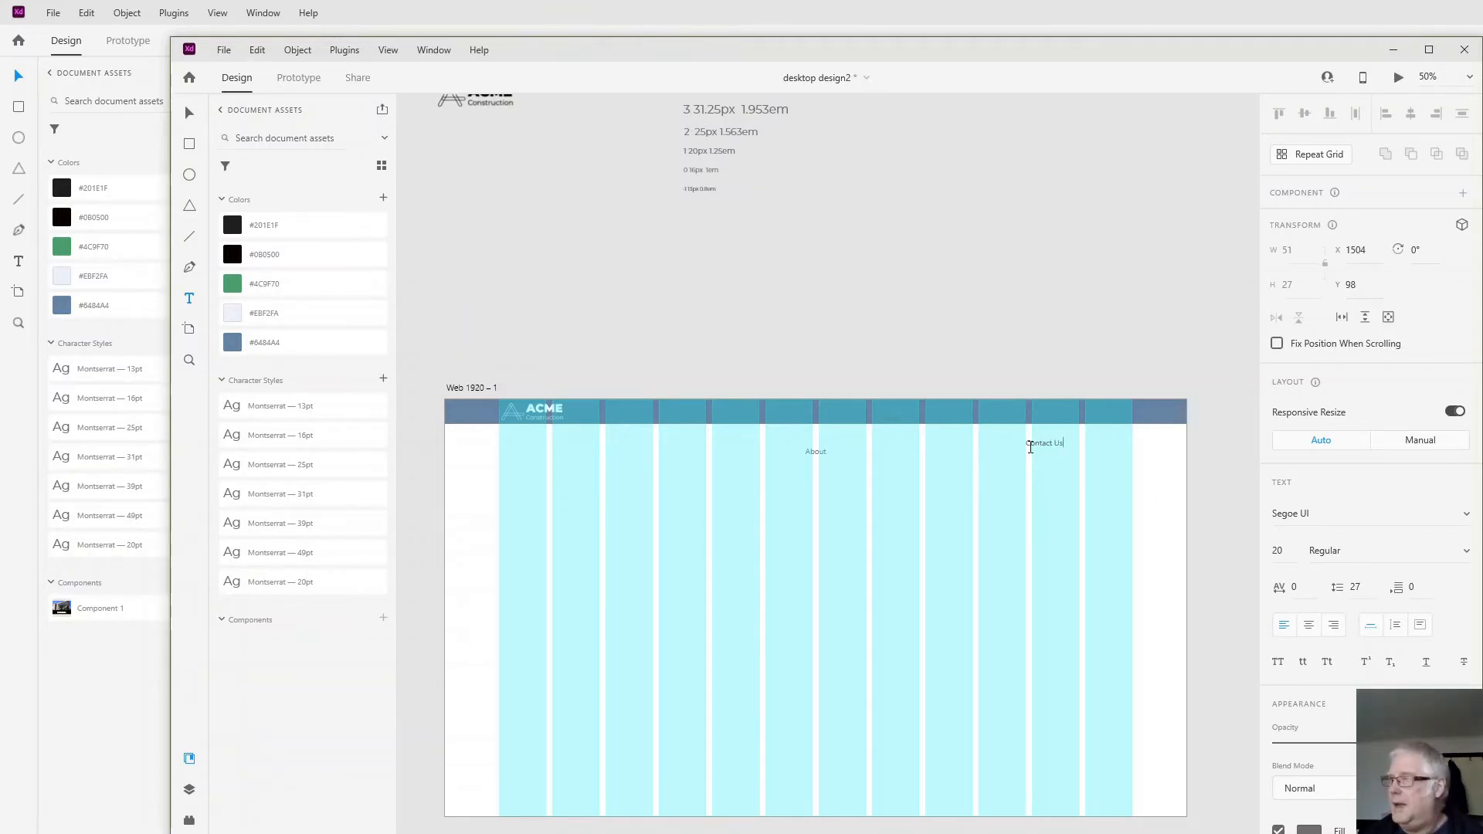
type("t Us")
key("Escape")
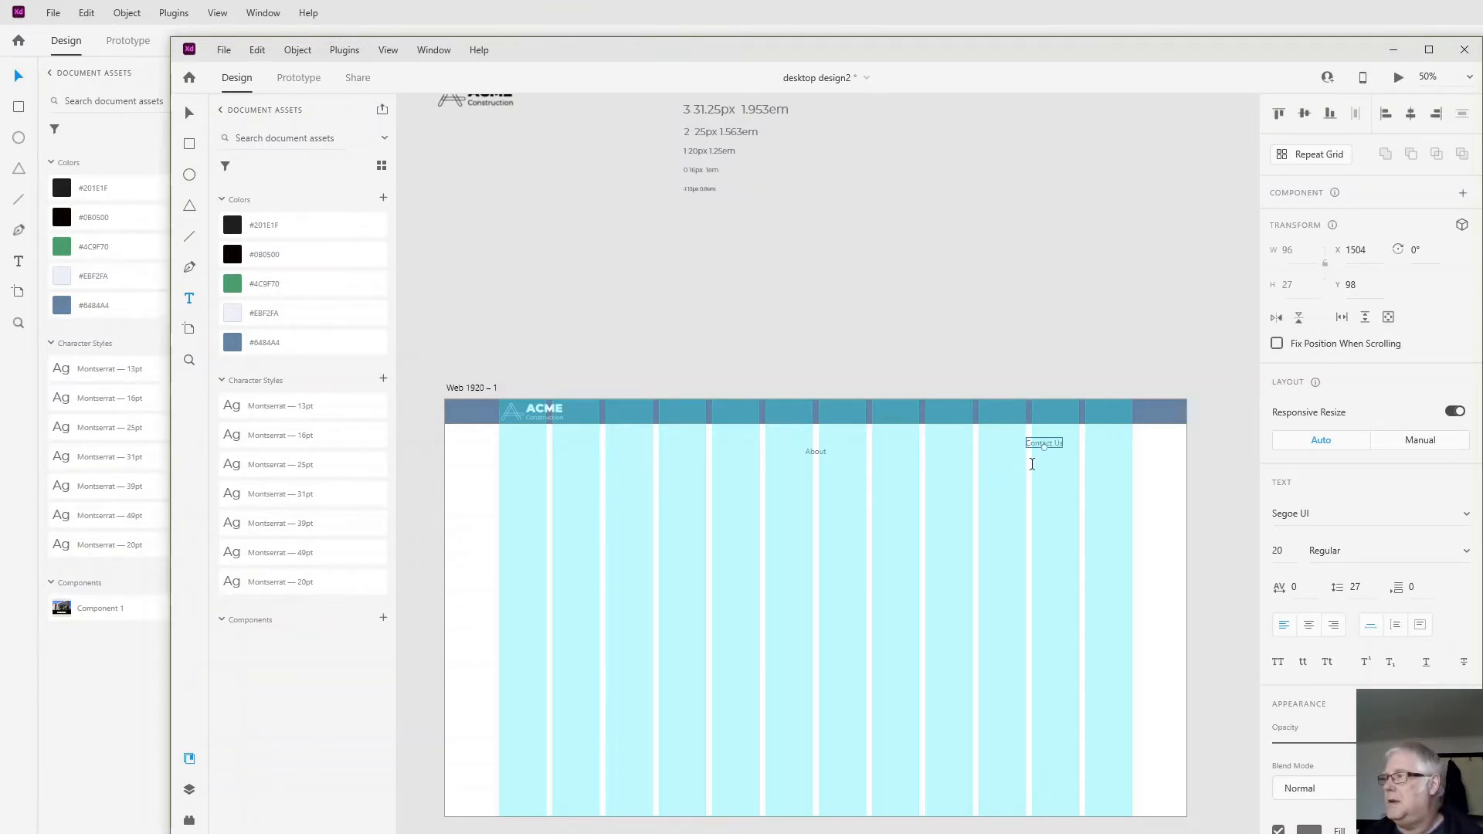
- Add a "Projects" text label just below the "Contact Us" label
left_click(1032, 465)
type("P")
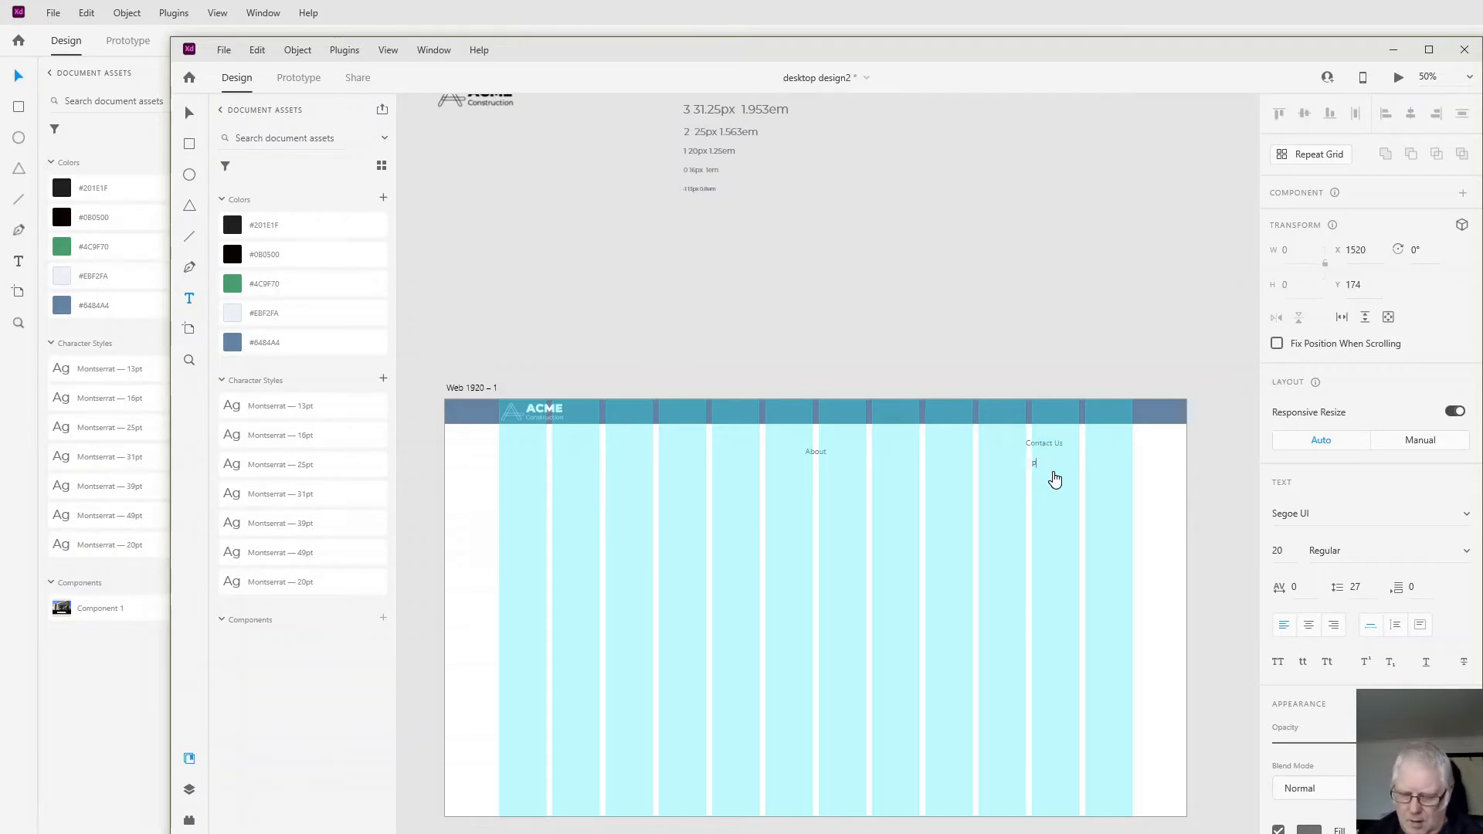
type("rojects")
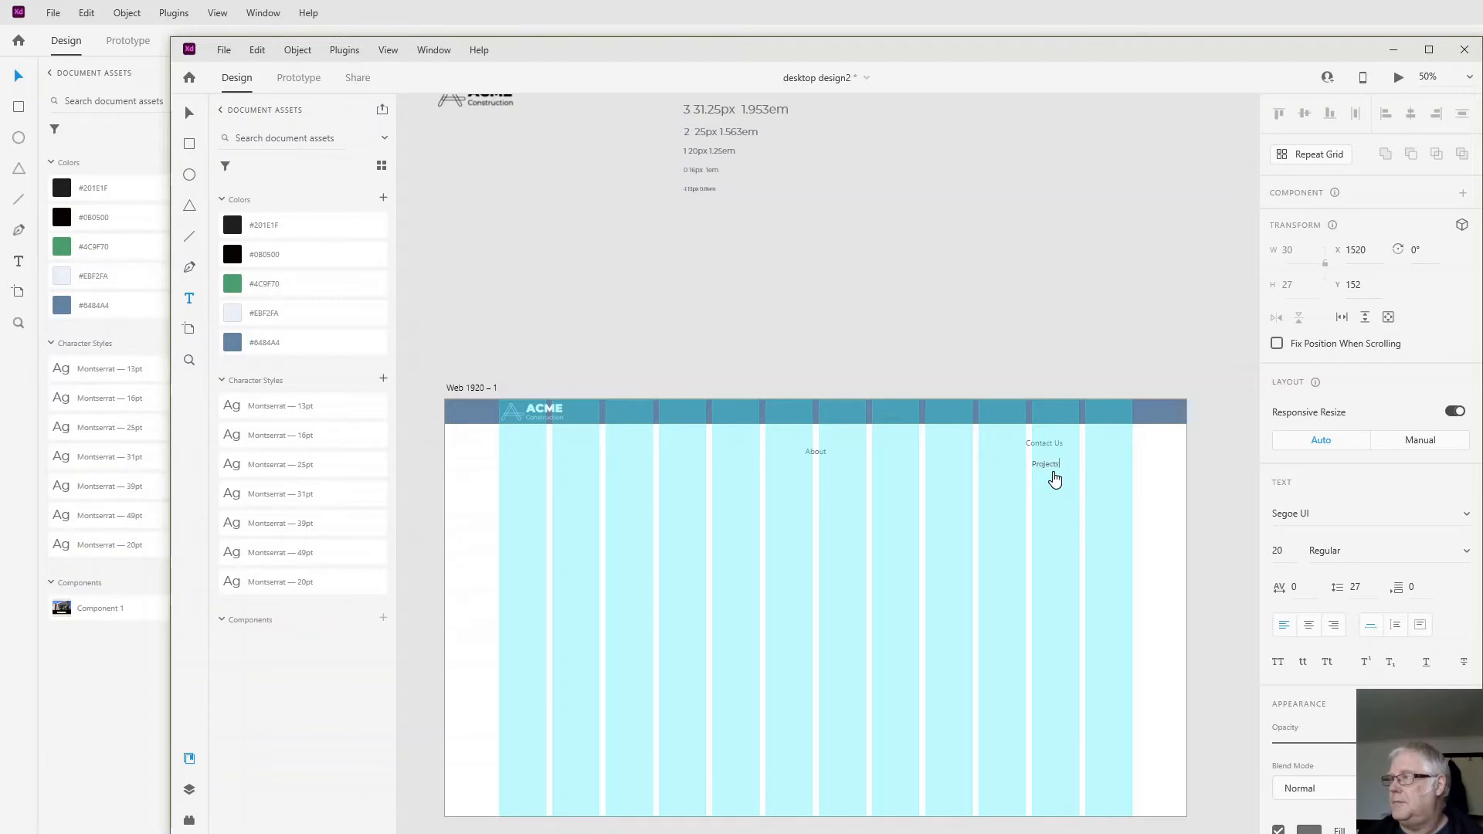
key("Escape")
- Add a text label reading "Employmen" below the header bar, lower than and slightly left of the "Projects" label
left_click(980, 498)
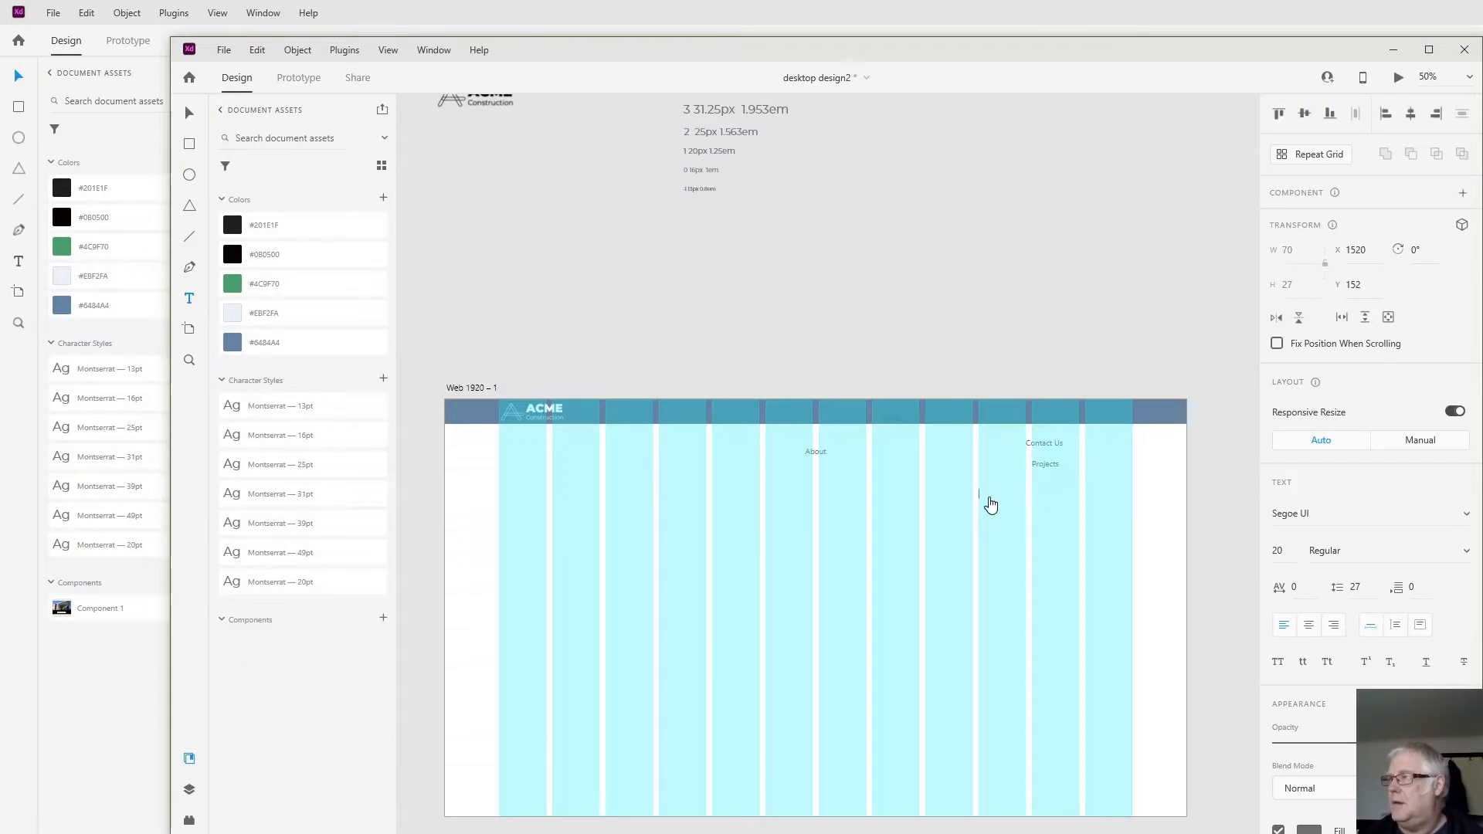
type("E")
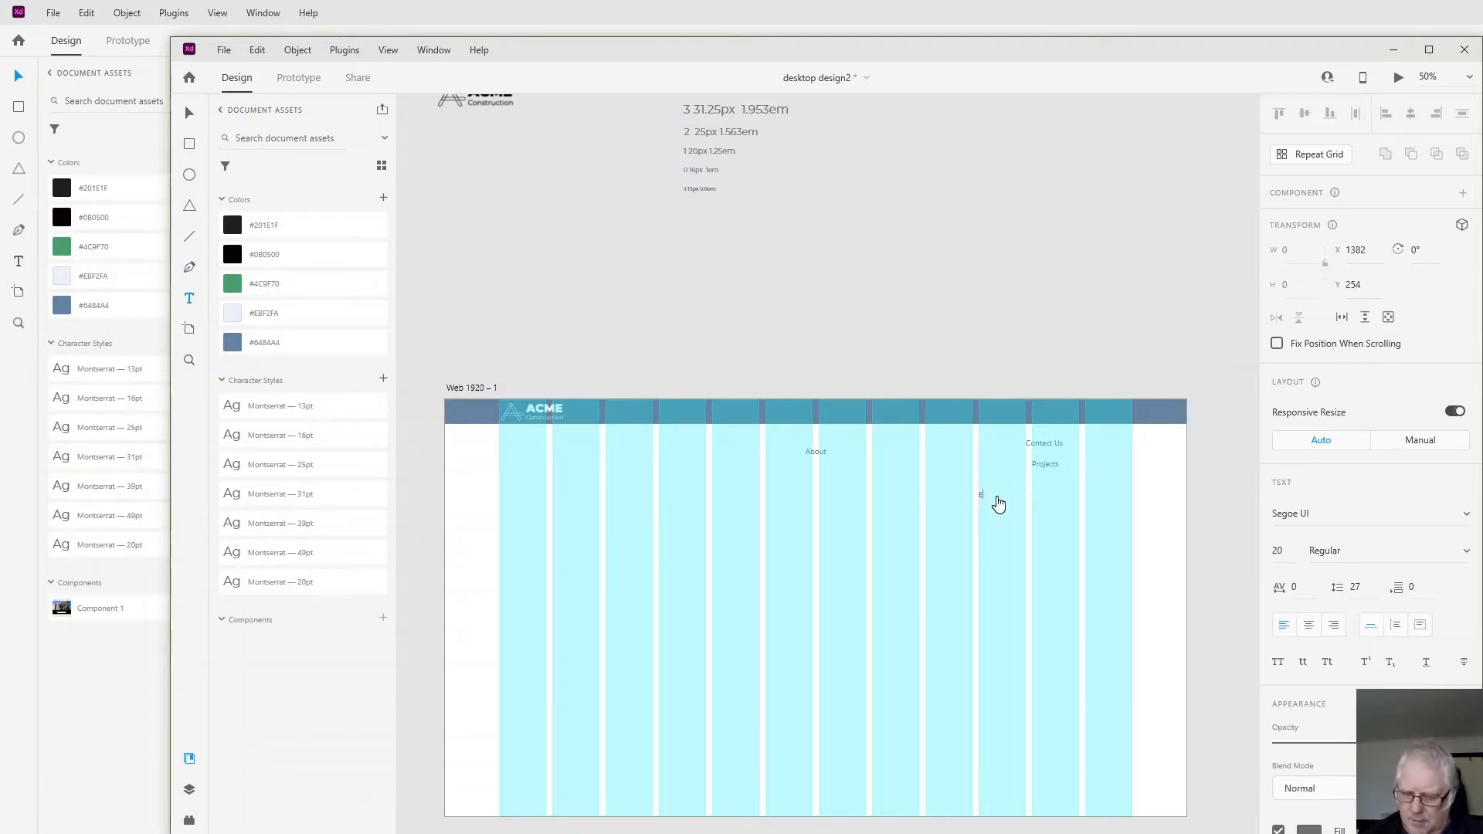
type("mpl")
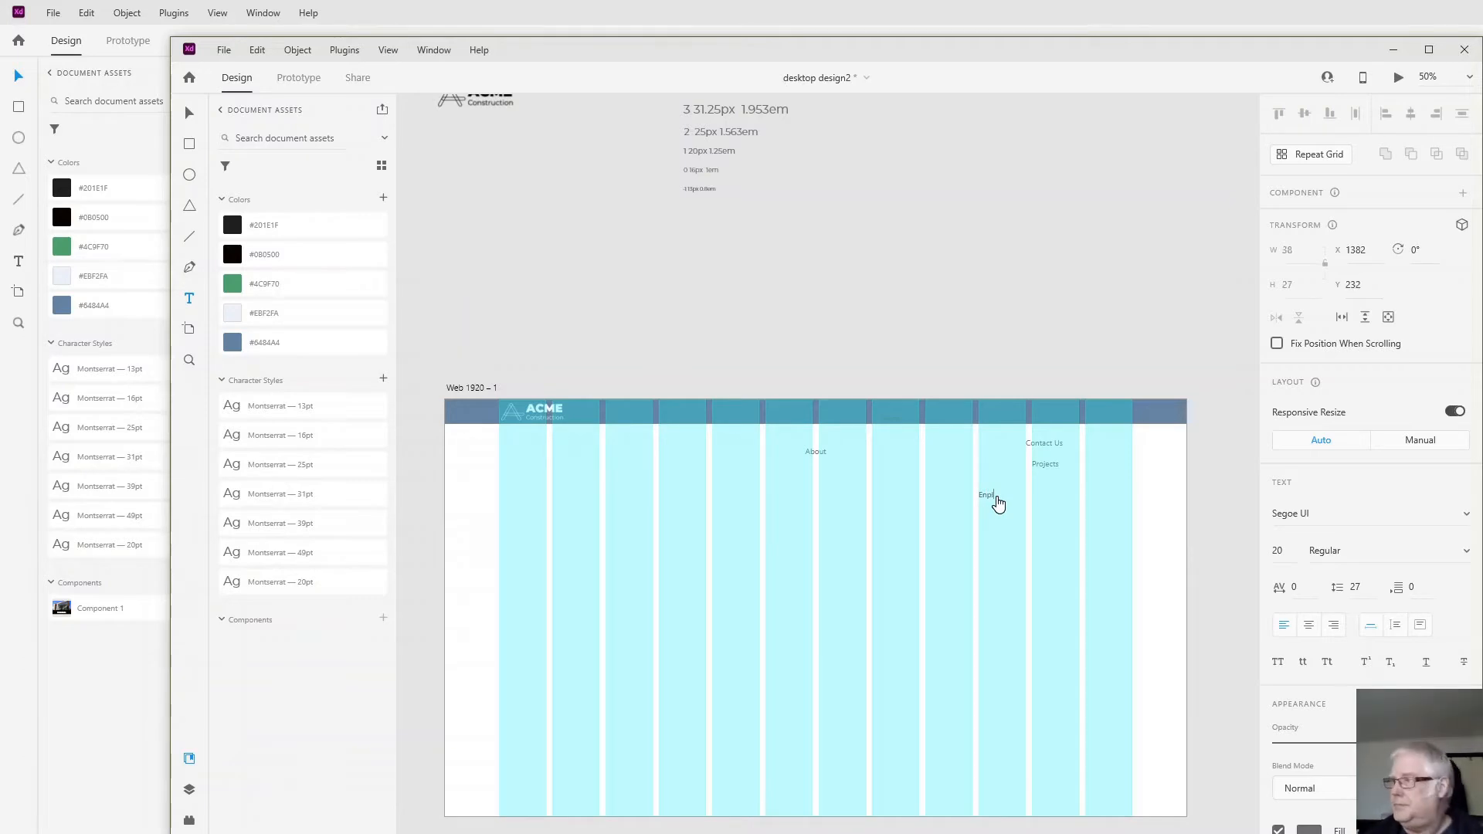
type("oymen")
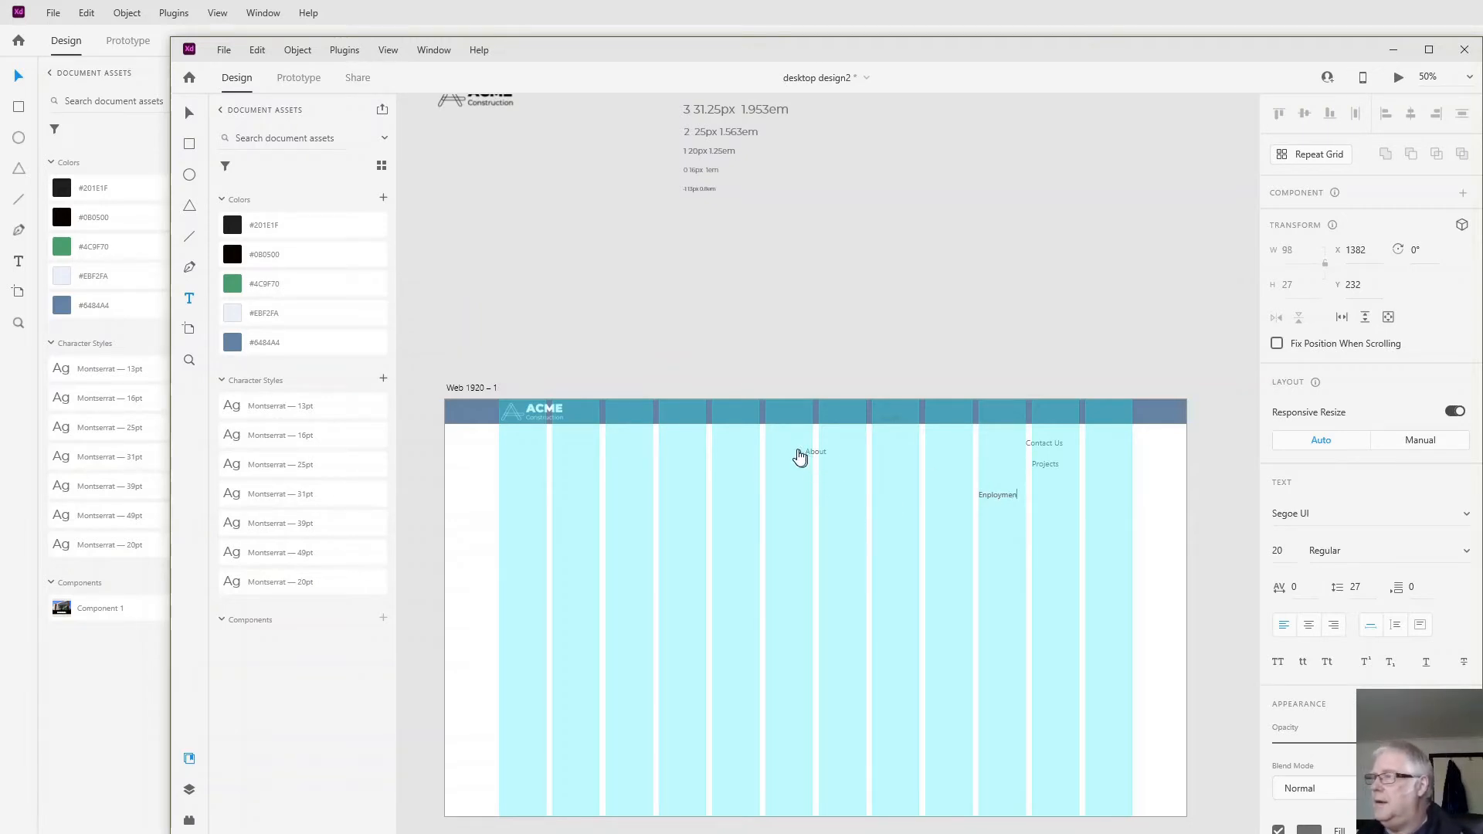
key("Escape")
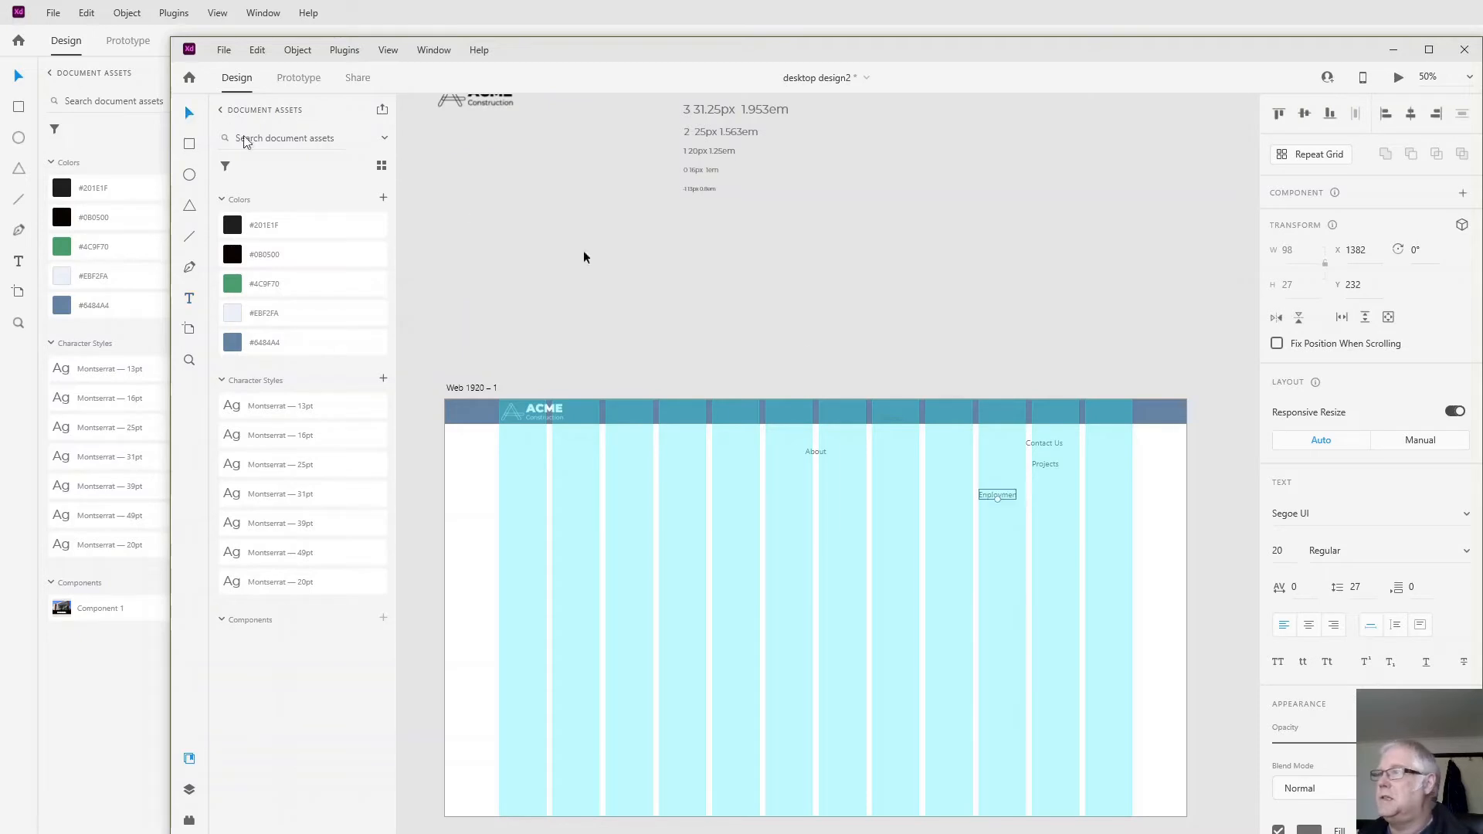
- Move the "About" label into the header bar beside "Home" and complete the unfinished label to read "Employment"
left_click_drag(817, 456, 943, 416)
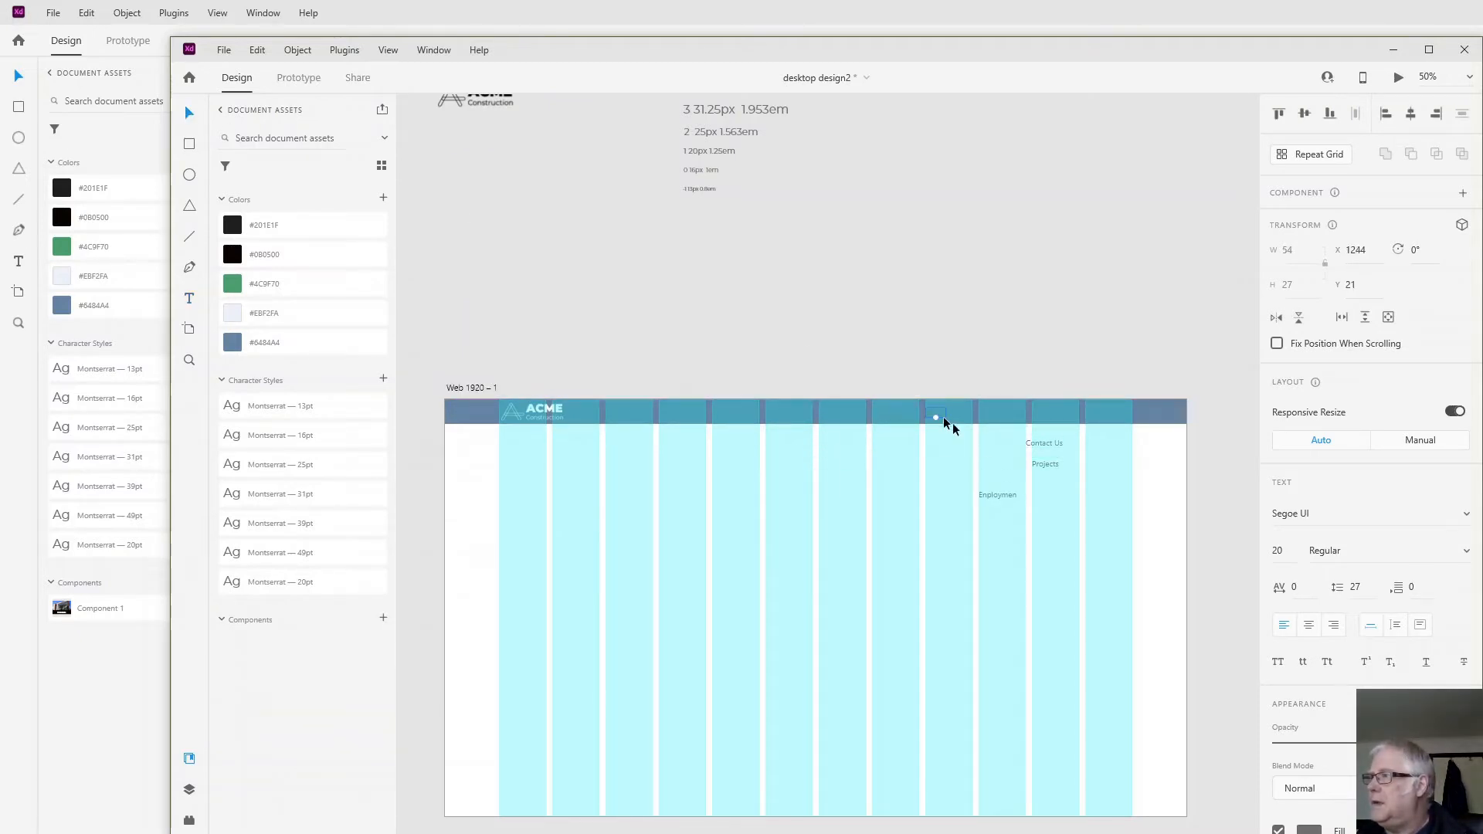
left_click(998, 495)
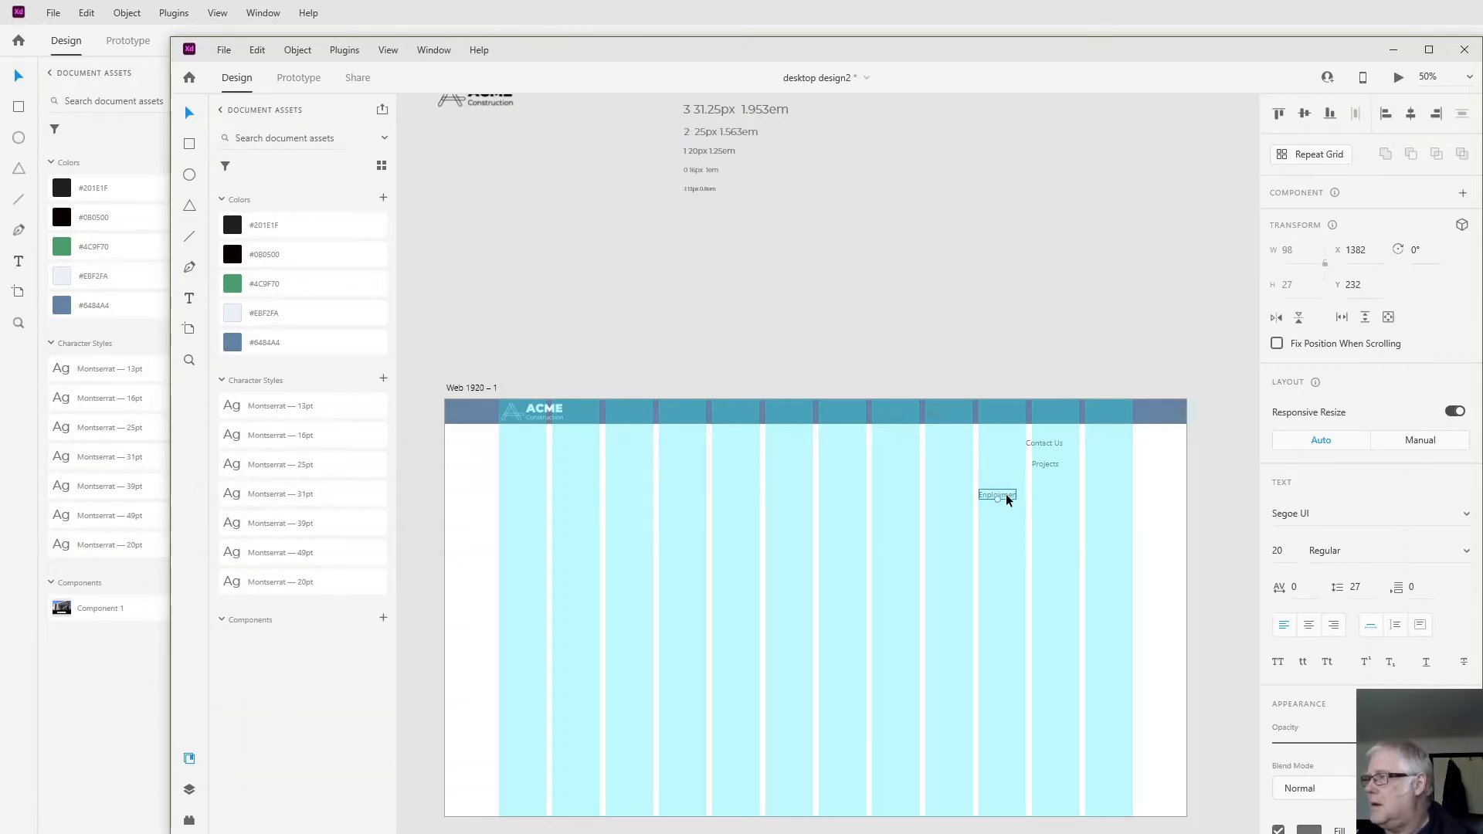
double_click(1007, 501)
left_click(1013, 495)
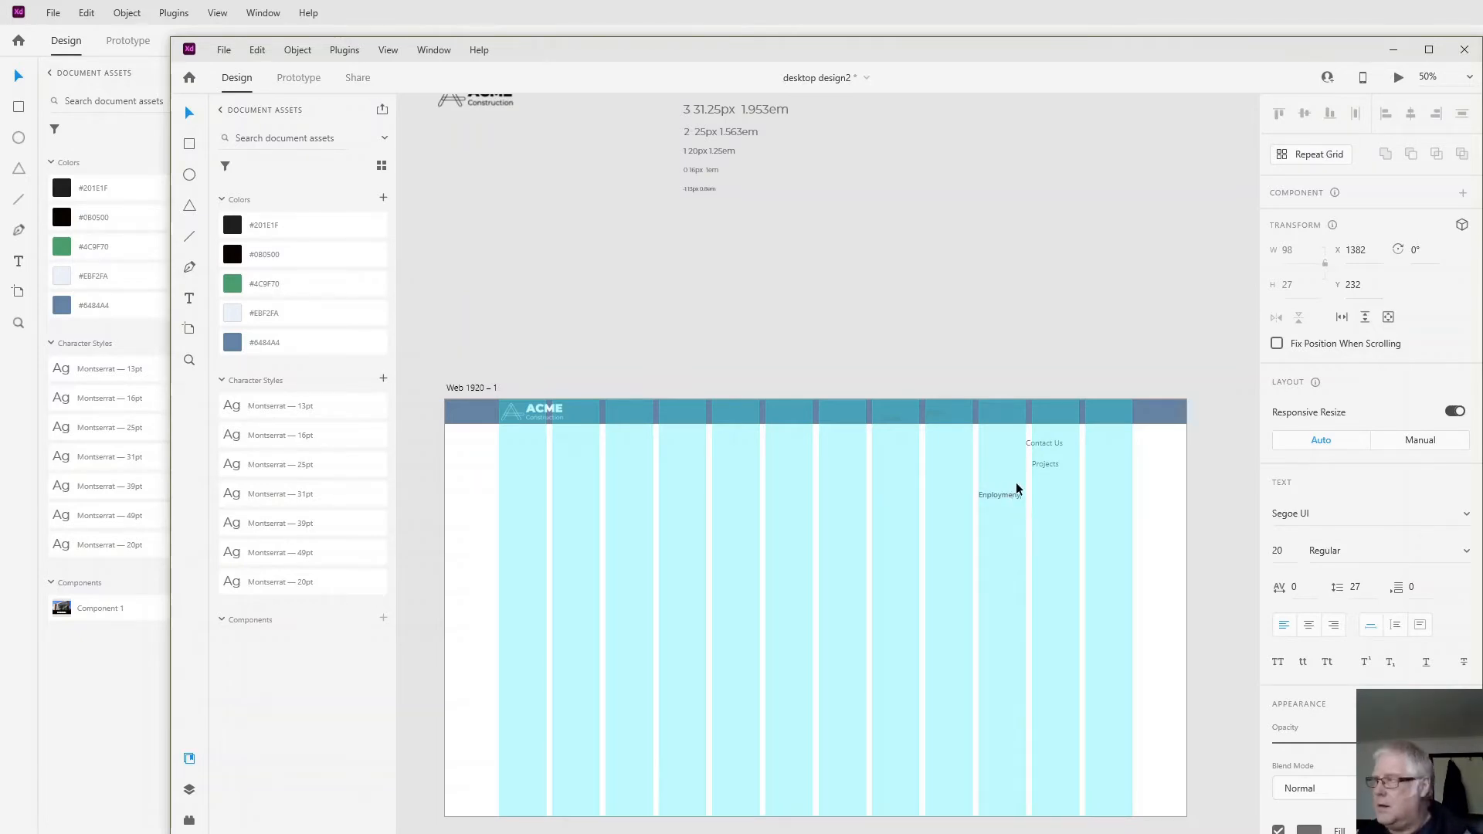
type("t")
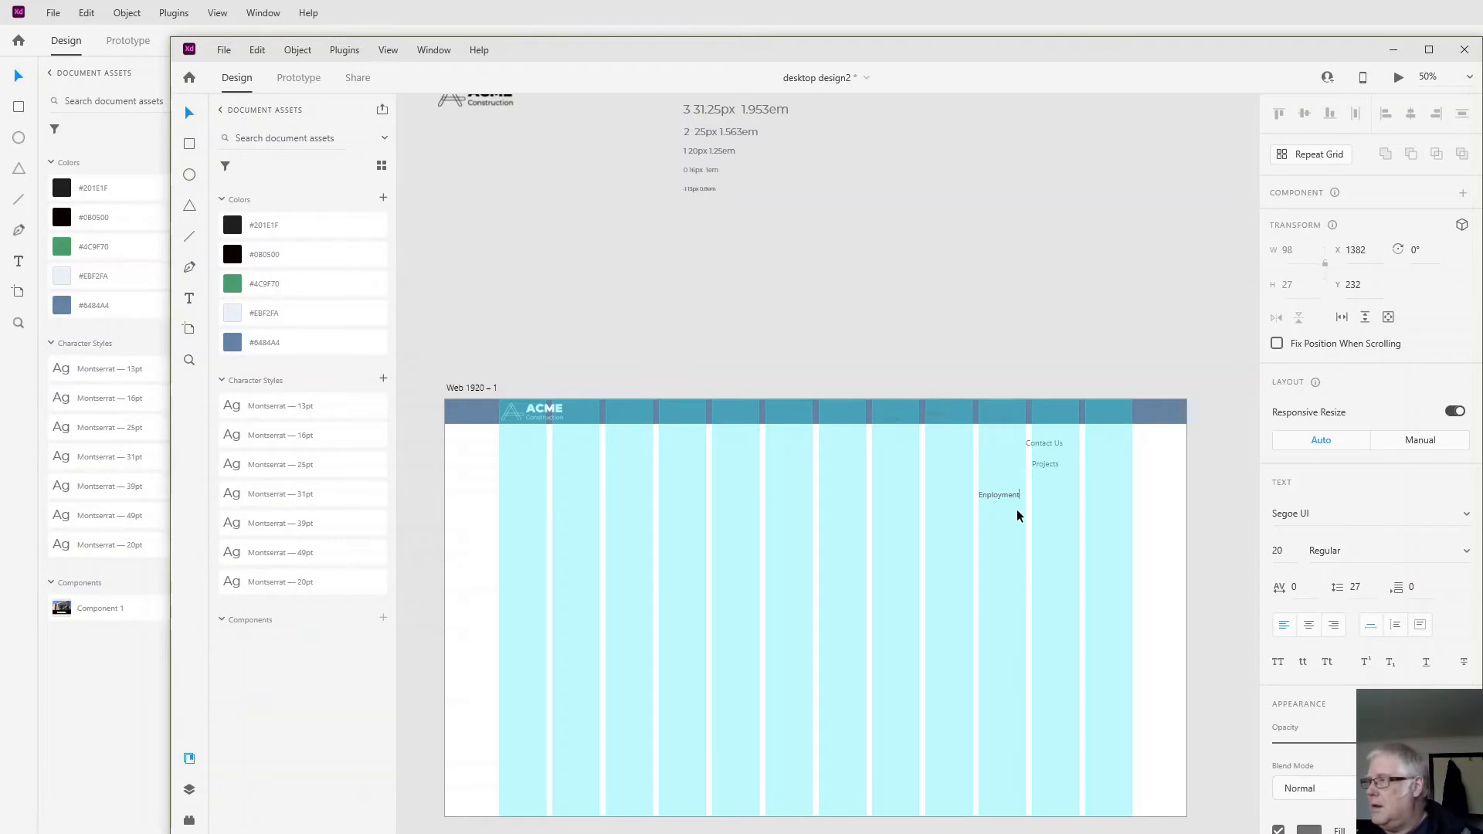
key("Escape")
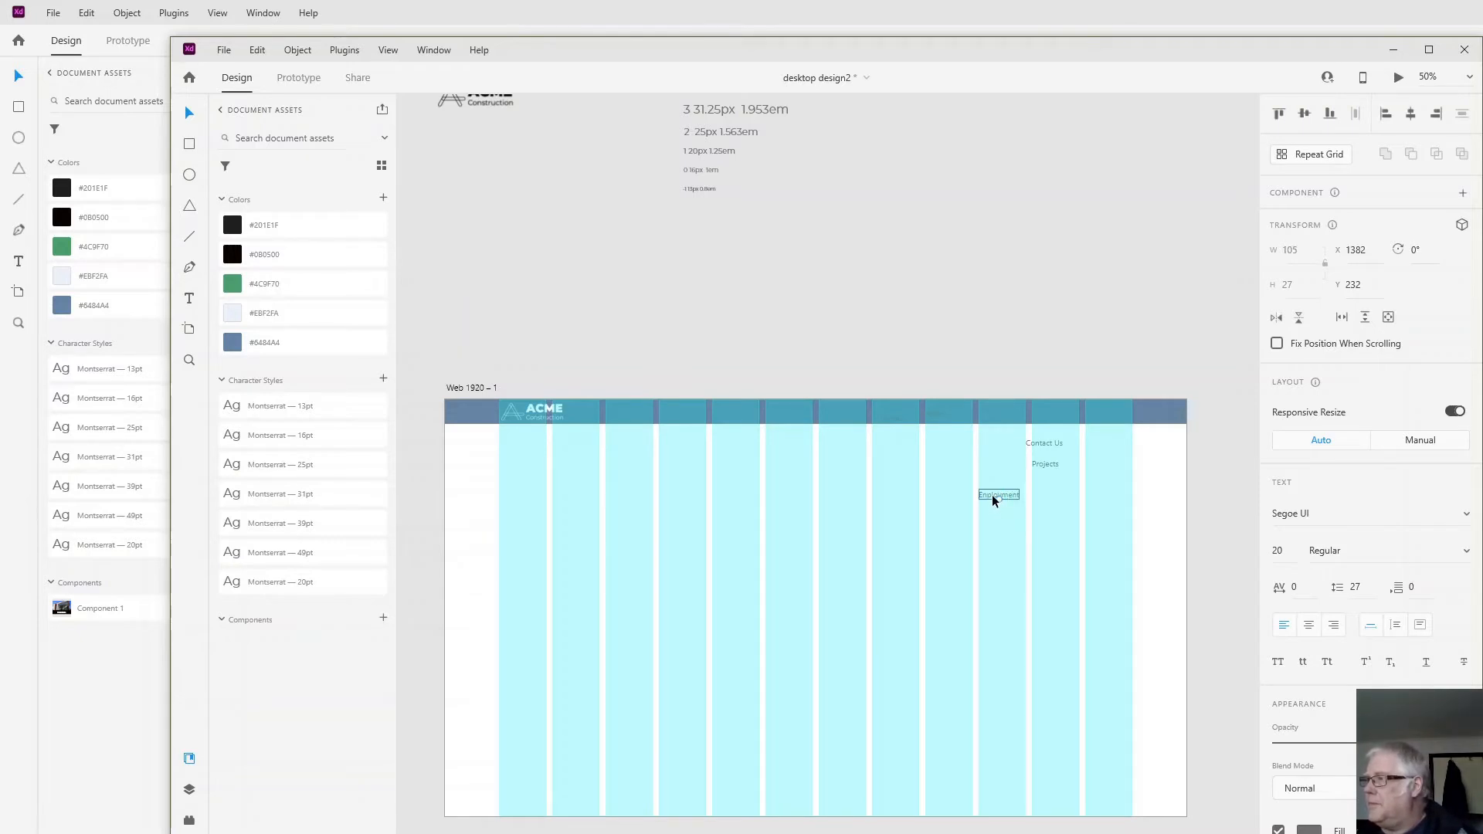
- Move the "Employment", "Projects" and "Contact Us" labels into the header bar, placed in that order after "About"
left_click_drag(993, 497, 978, 418)
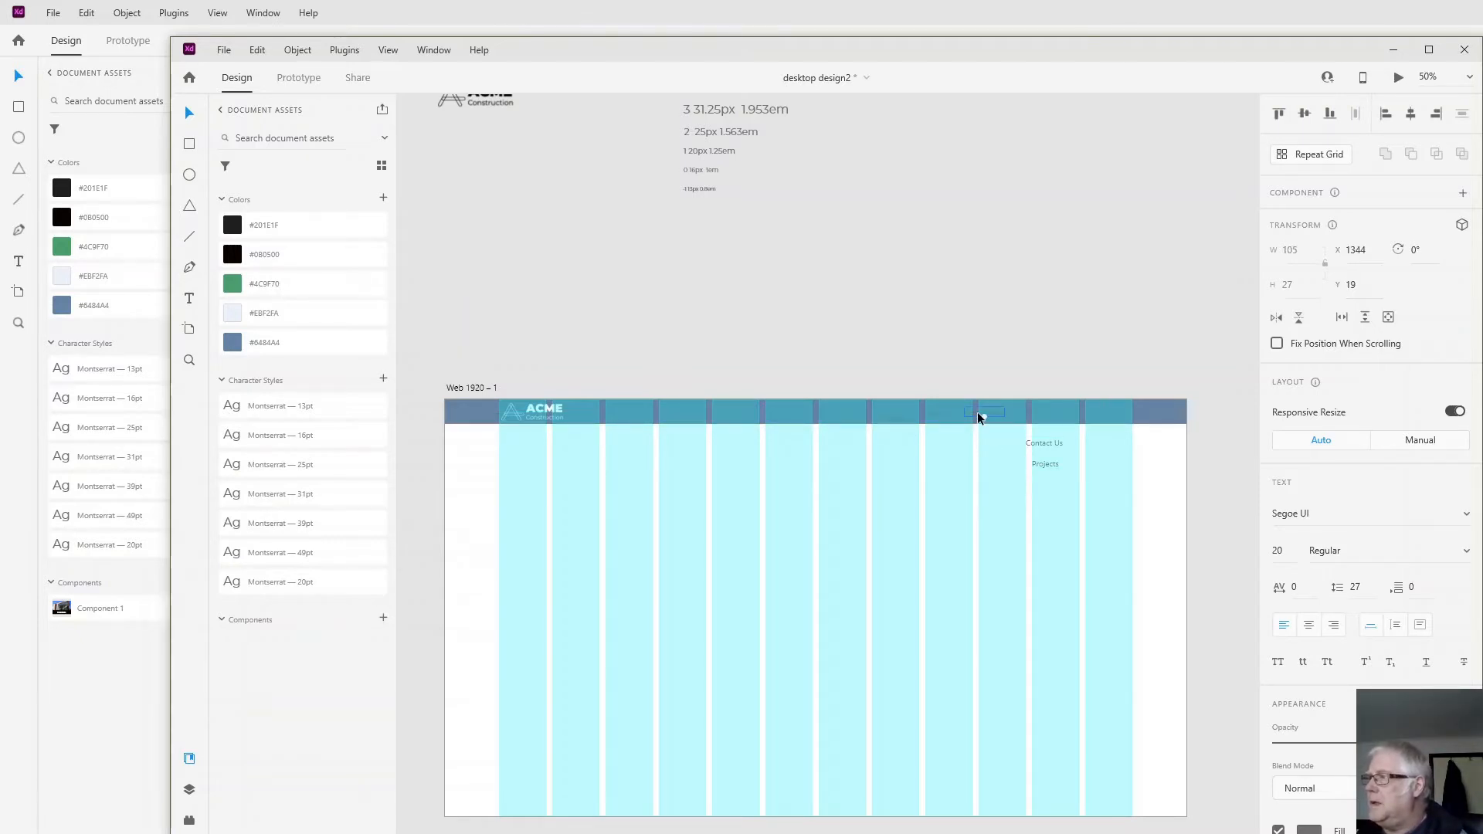
left_click(1038, 463)
left_click_drag(1043, 461, 1038, 417)
mouse_move(1102, 421)
left_mouse_down()
mouse_move(1139, 404)
mouse_move(1115, 414)
left_mouse_up()
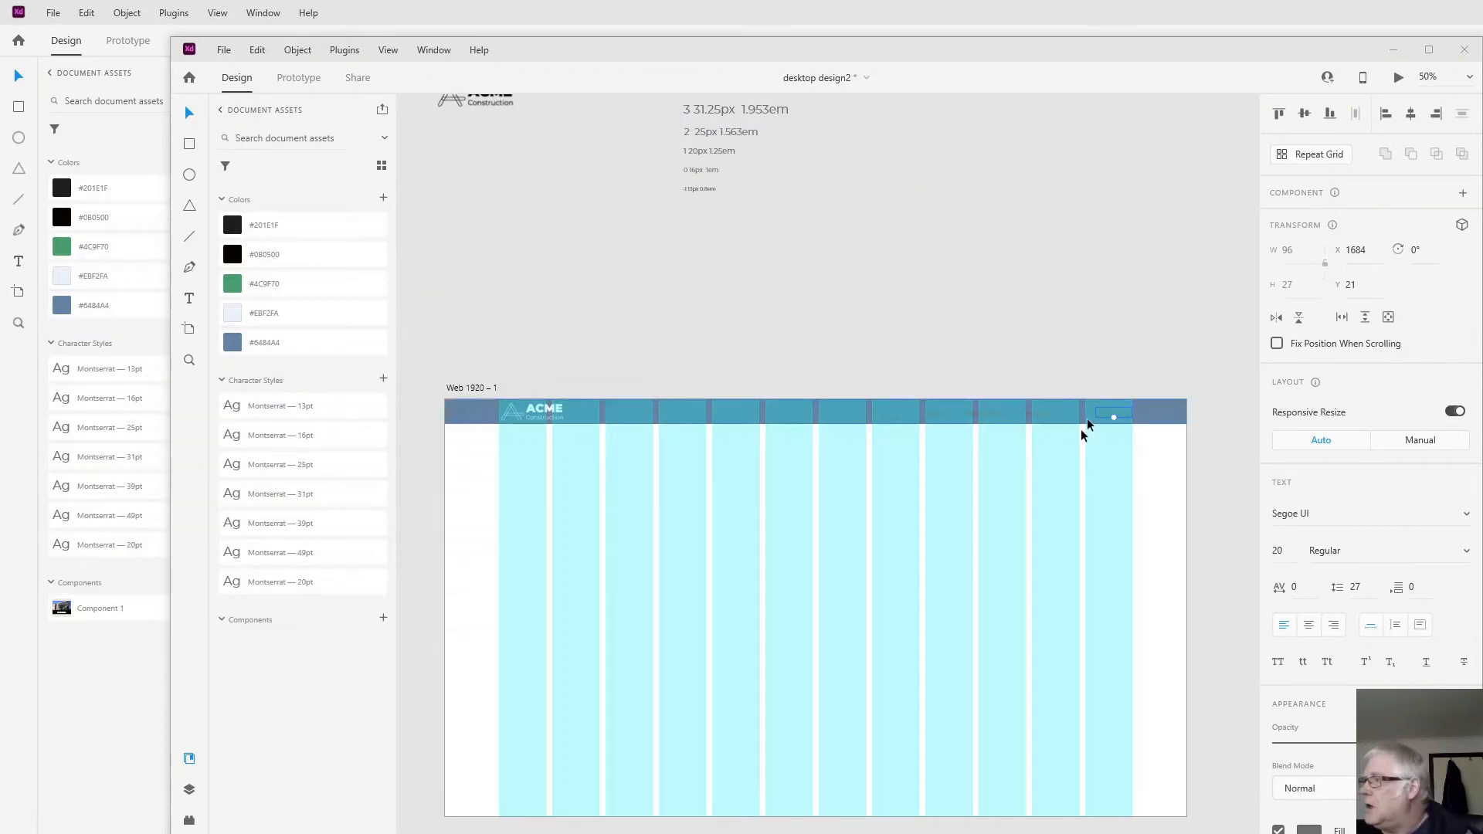
left_click(1032, 412)
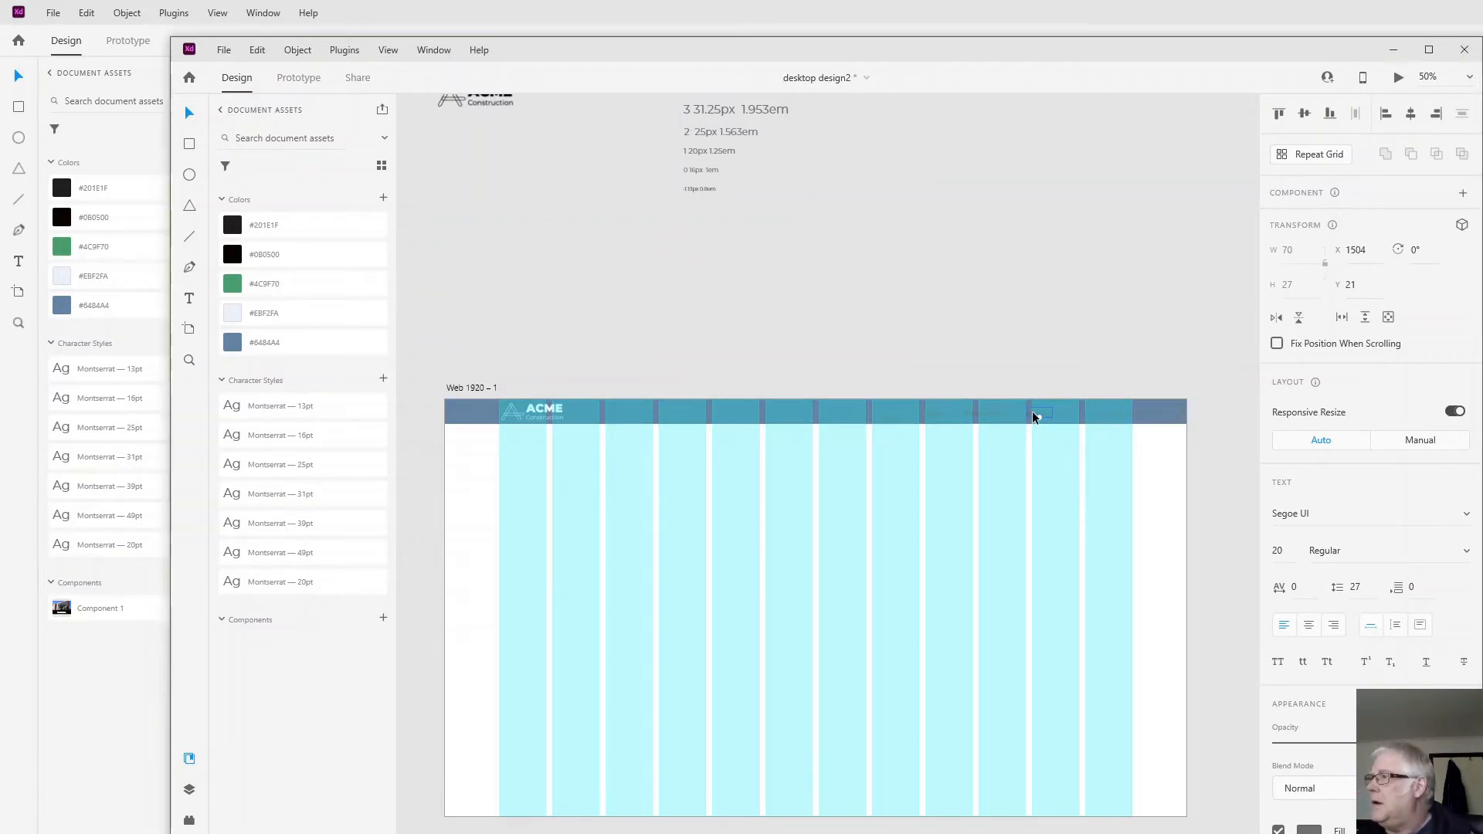
left_click_drag(1032, 415, 1059, 415)
- Apply the Montserrat 16pt character style to each of the five navigation labels in the header bar
left_click(1107, 415)
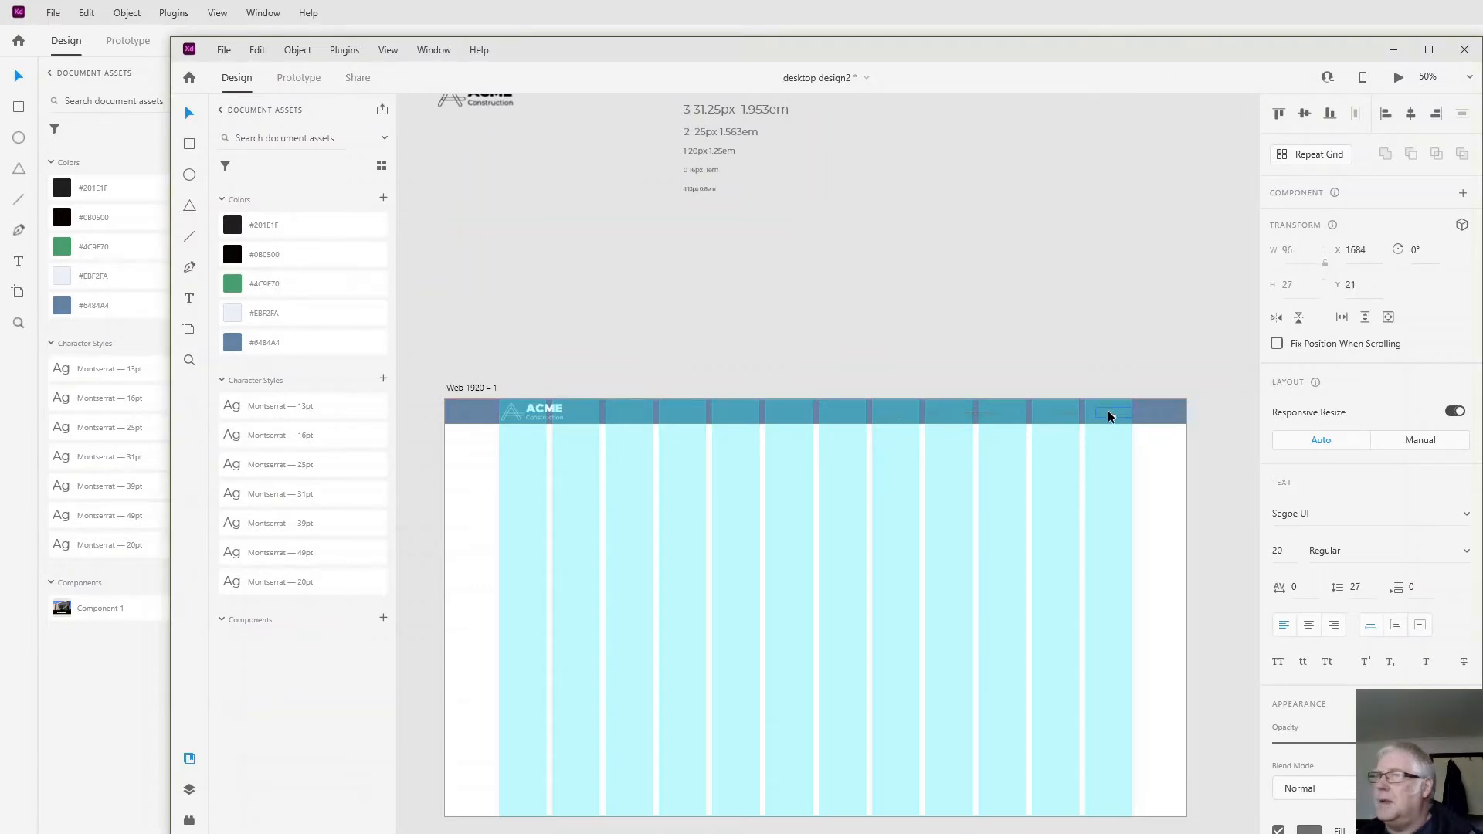
left_click(301, 437)
left_click(1048, 417)
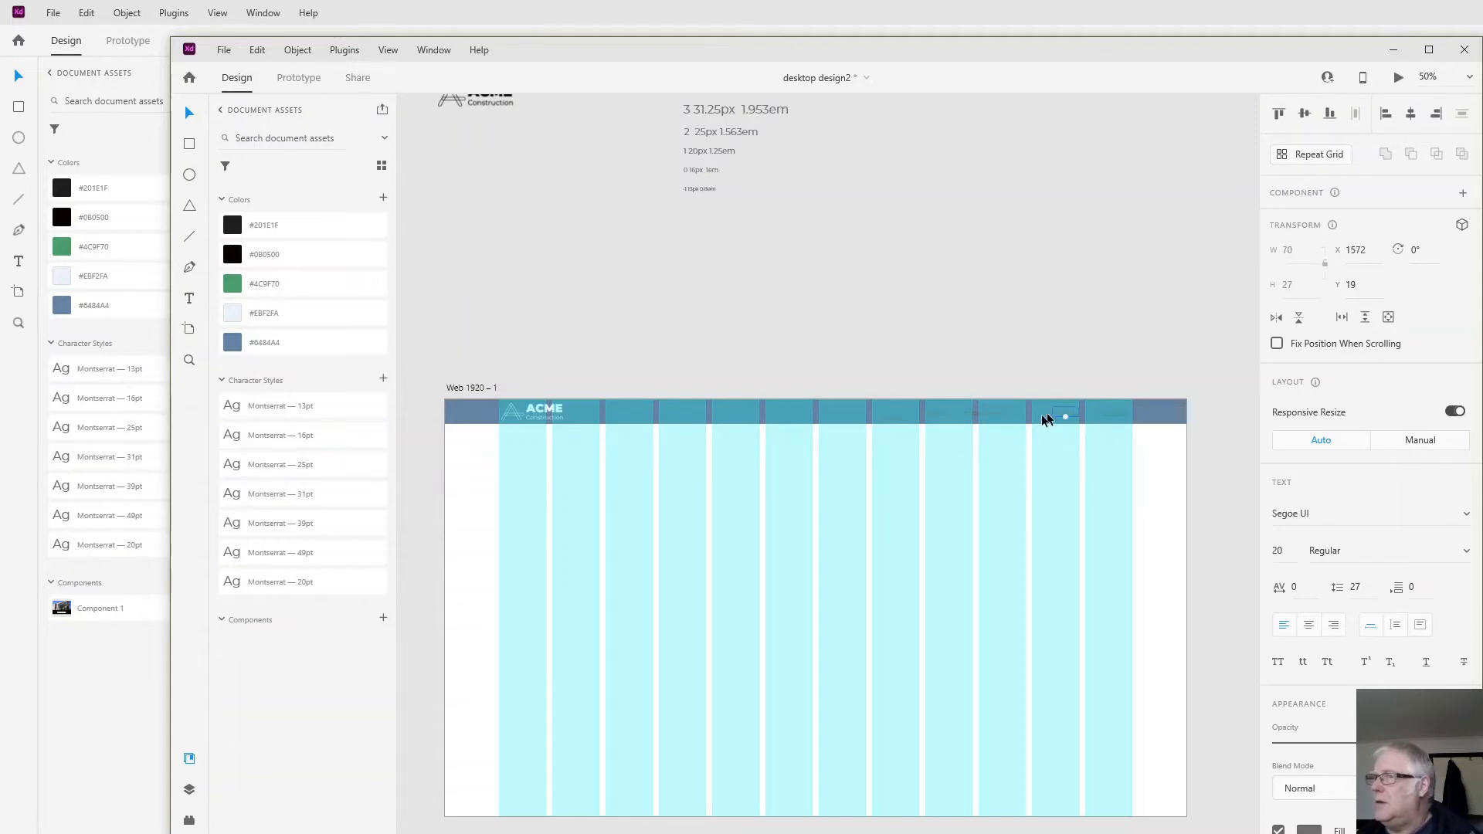
left_click(279, 435)
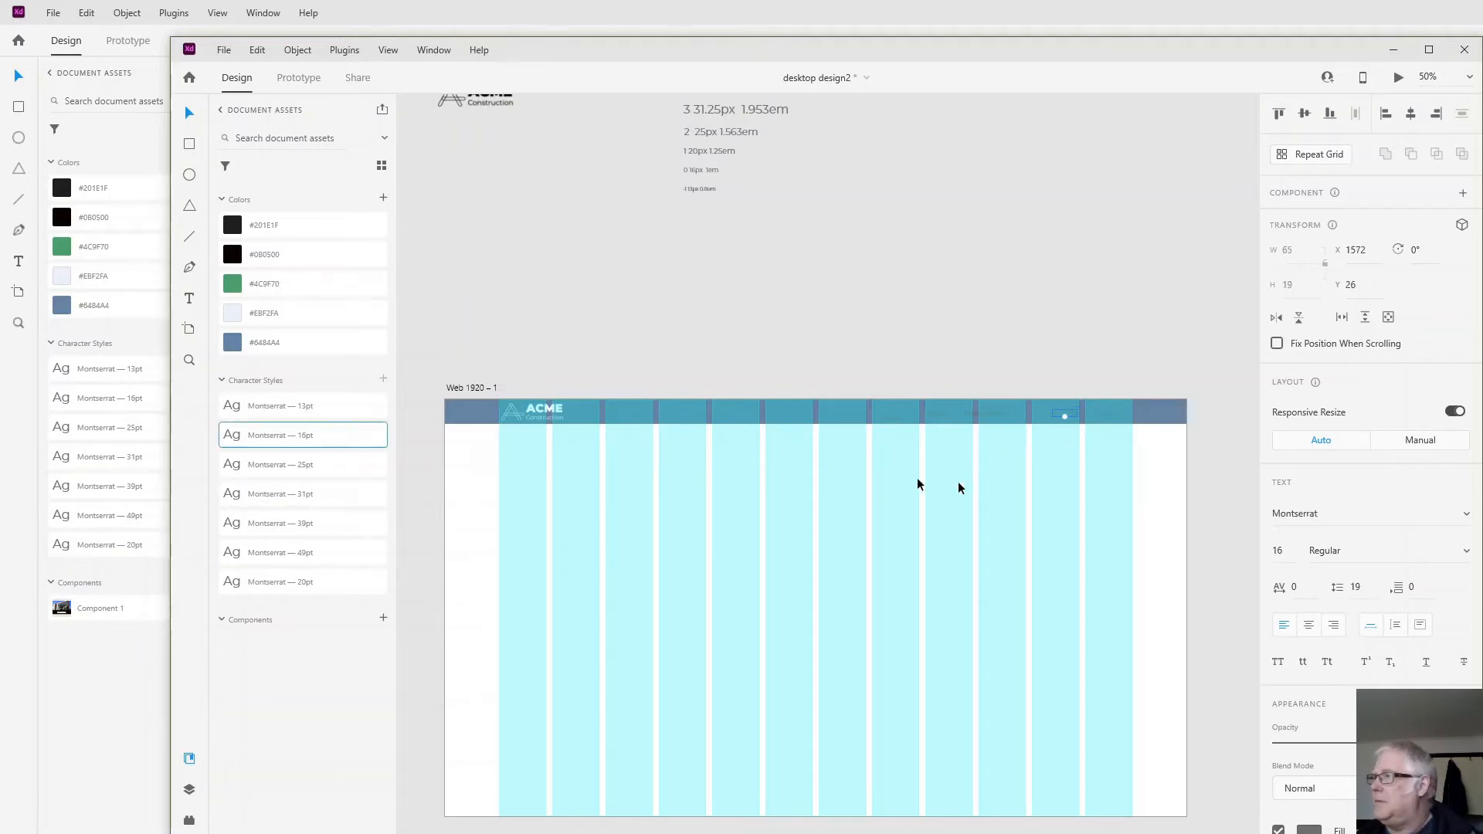
left_click(982, 411)
left_click(309, 436)
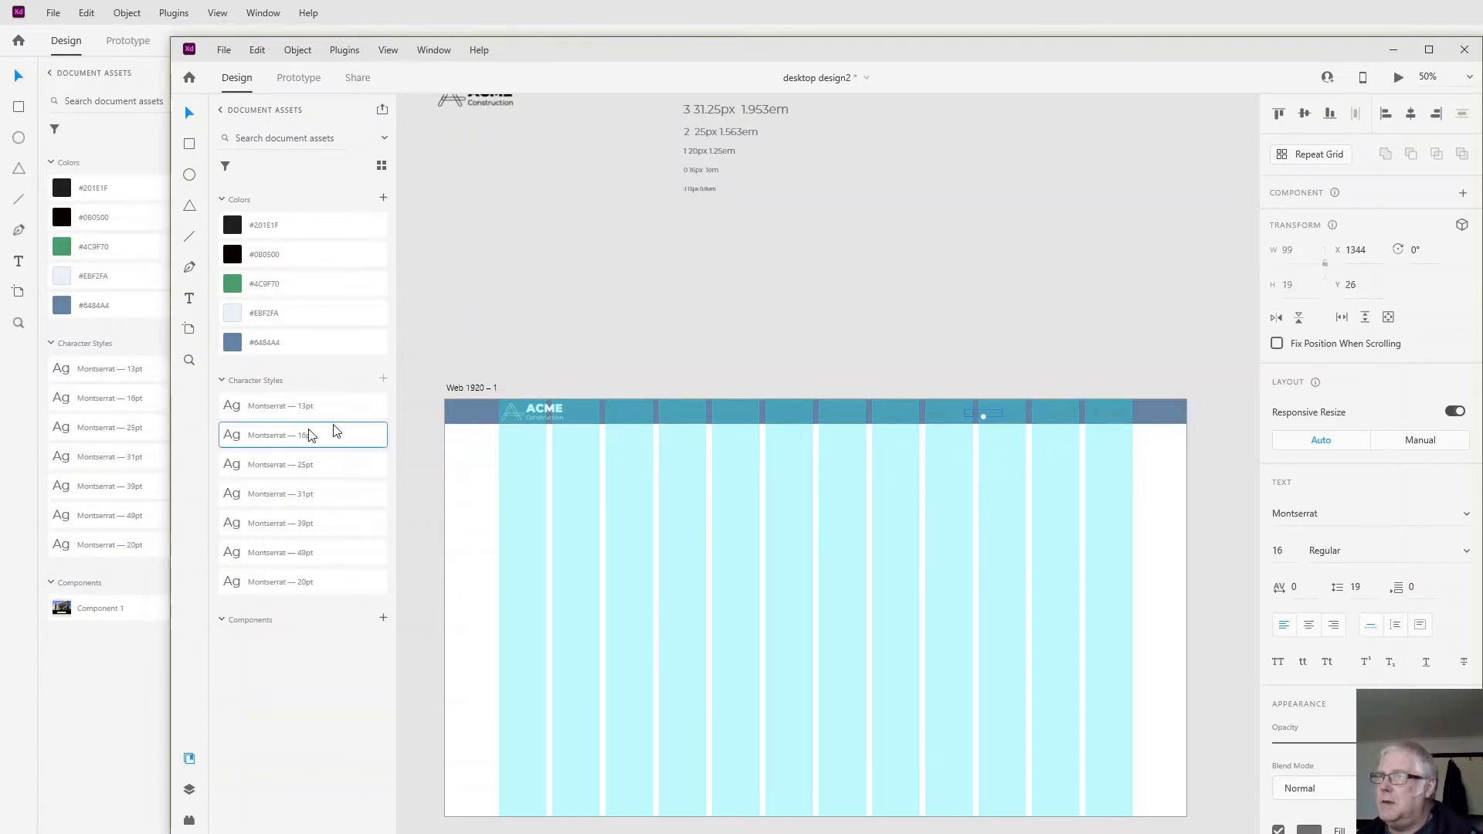
left_click(936, 414)
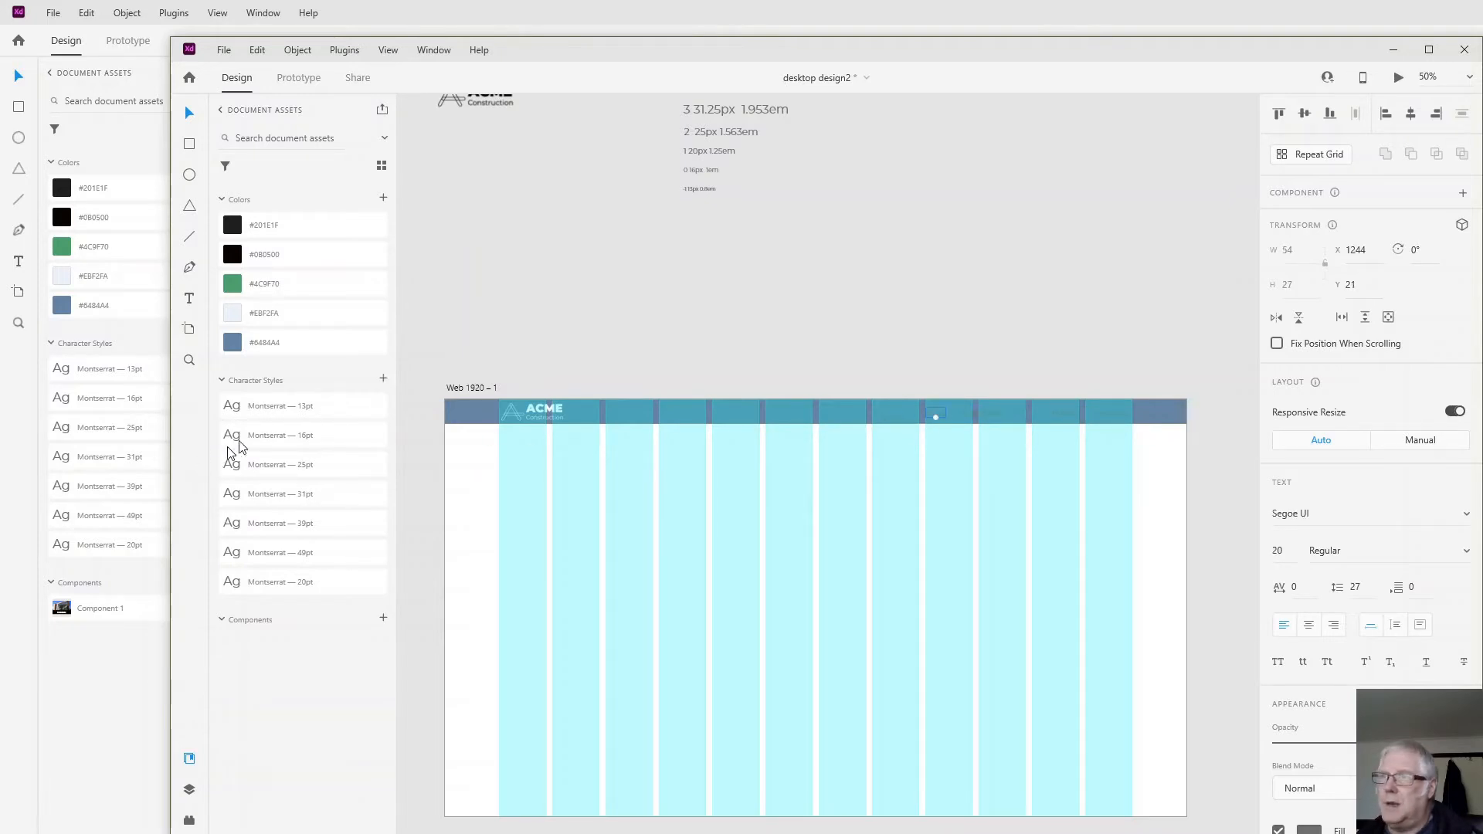
left_click(260, 435)
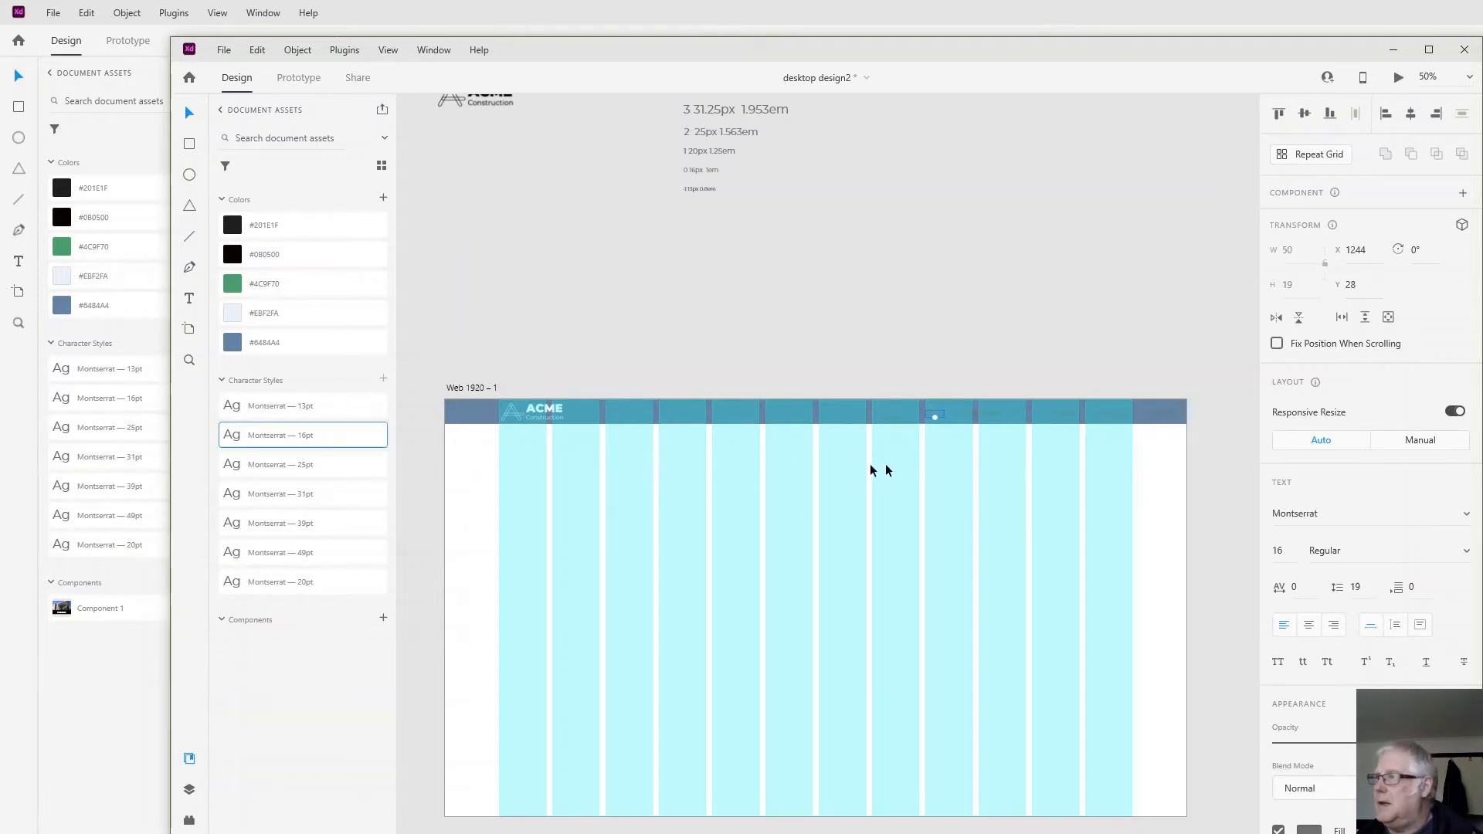
left_click(883, 419)
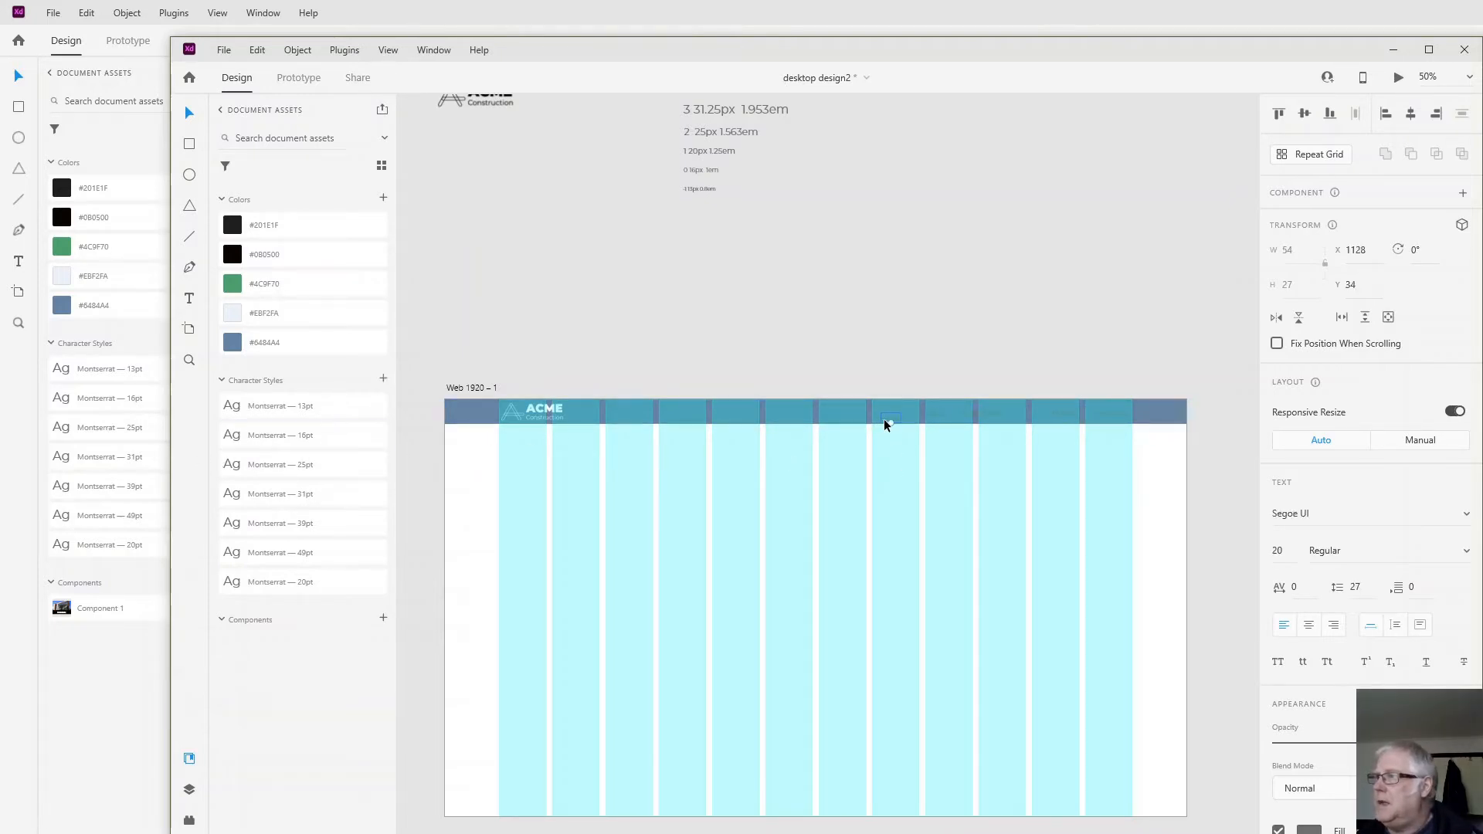
left_click(296, 438)
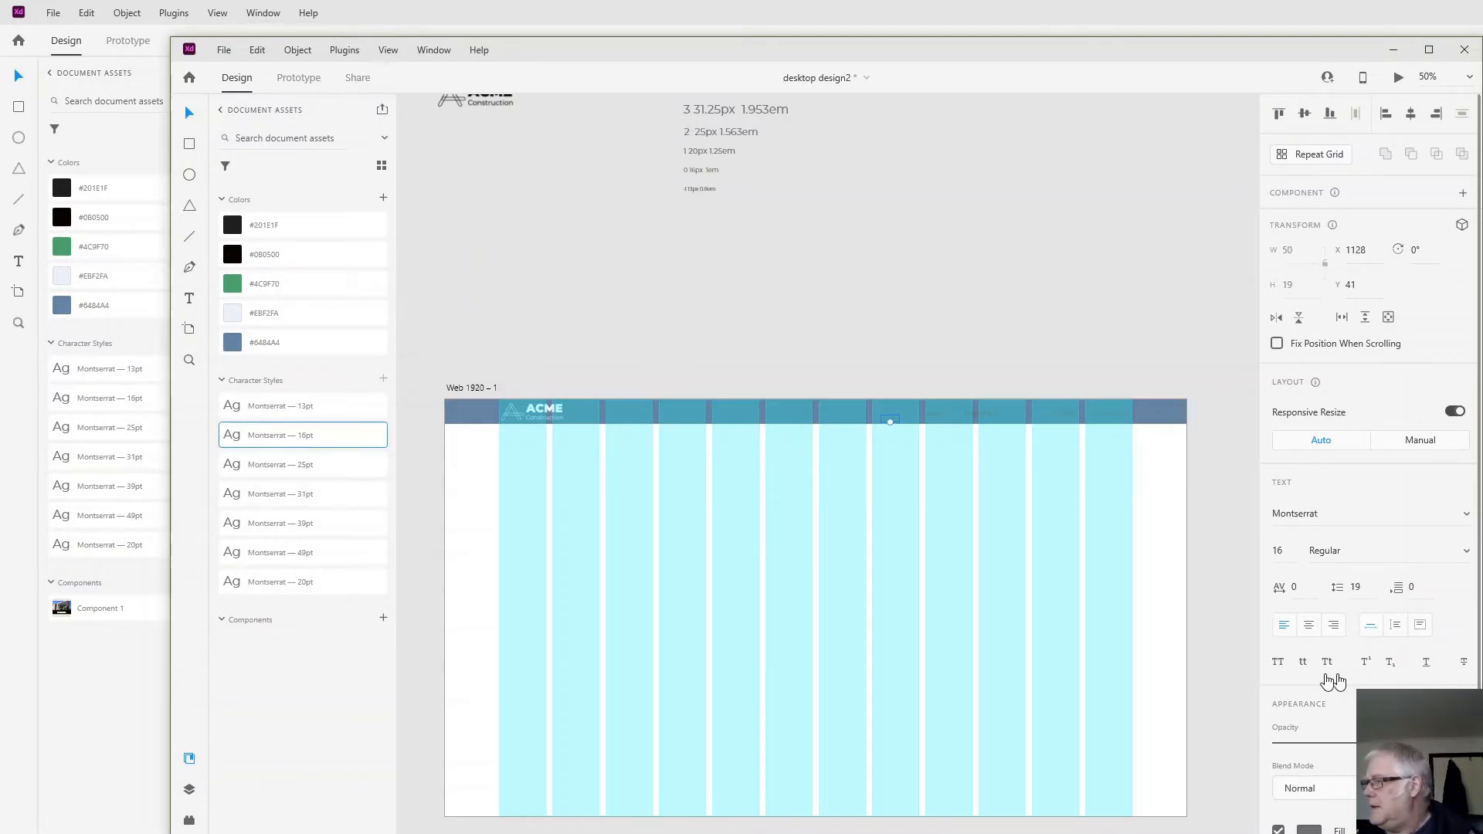
- Set the text of all five navigation labels in the header bar to uppercase
left_click(1278, 666)
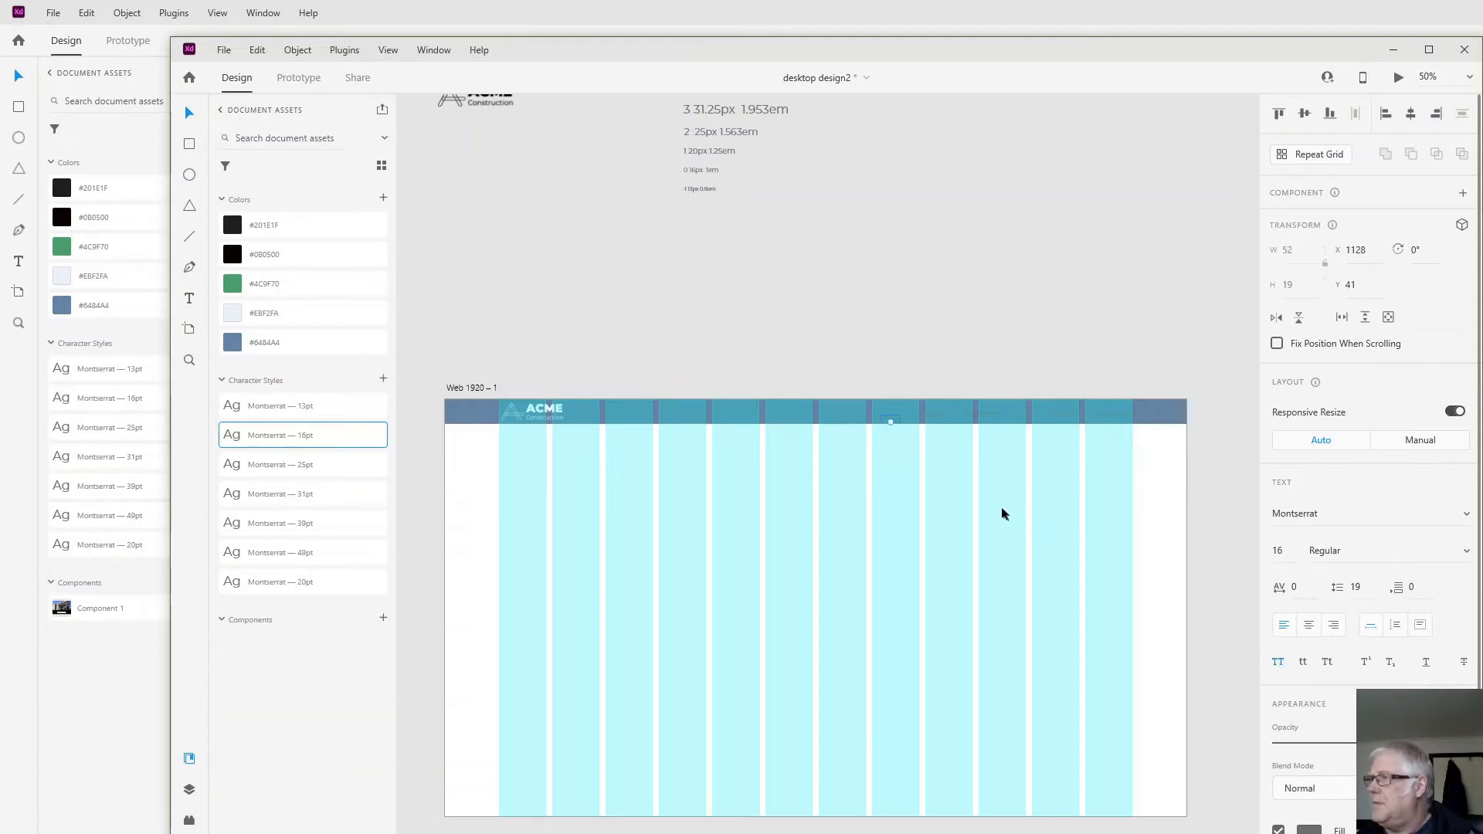
left_click(936, 418)
left_click(989, 415, "shift")
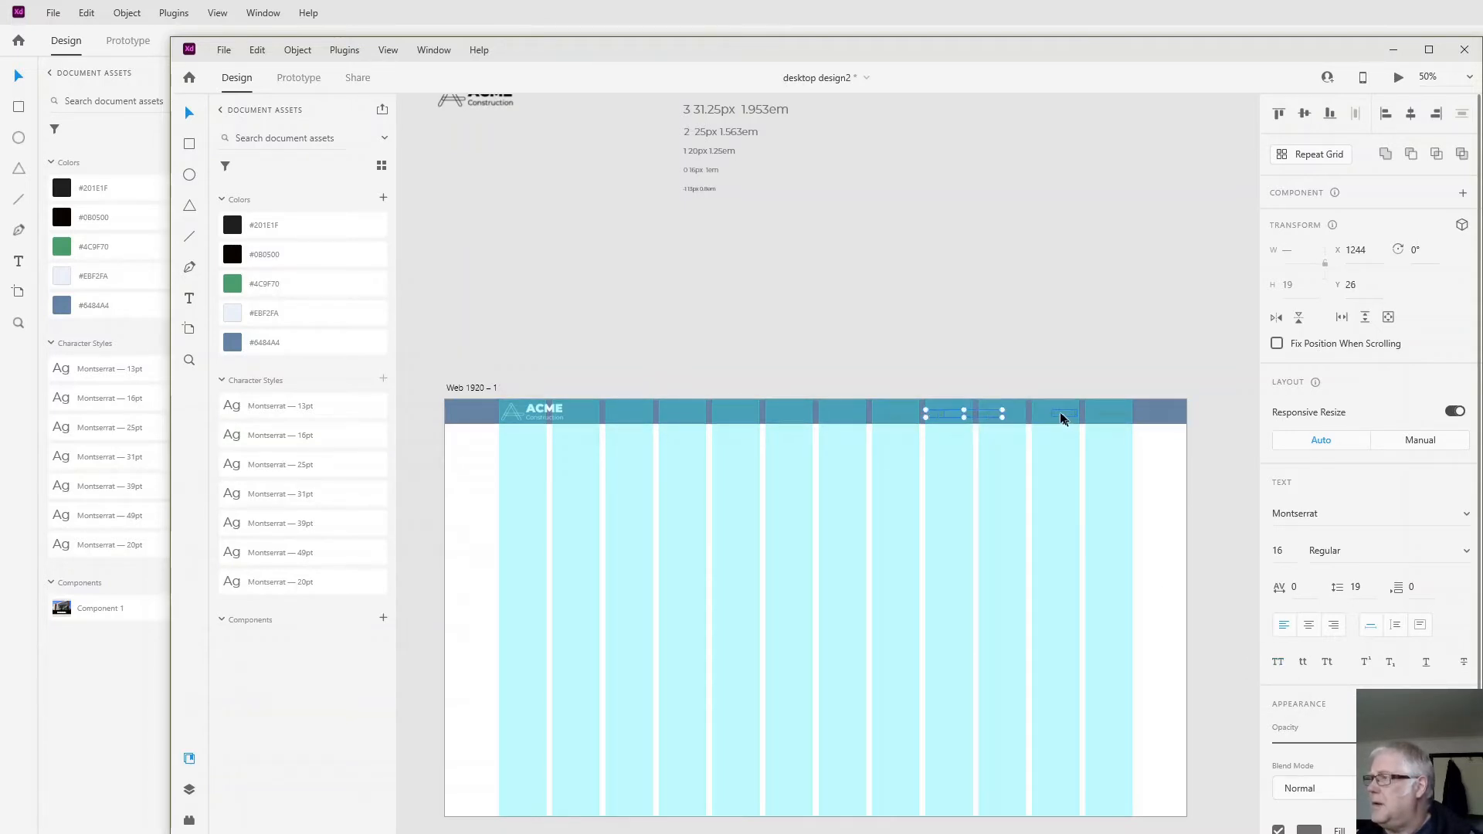
left_click(1060, 415, "shift")
left_click(1107, 417, "shift")
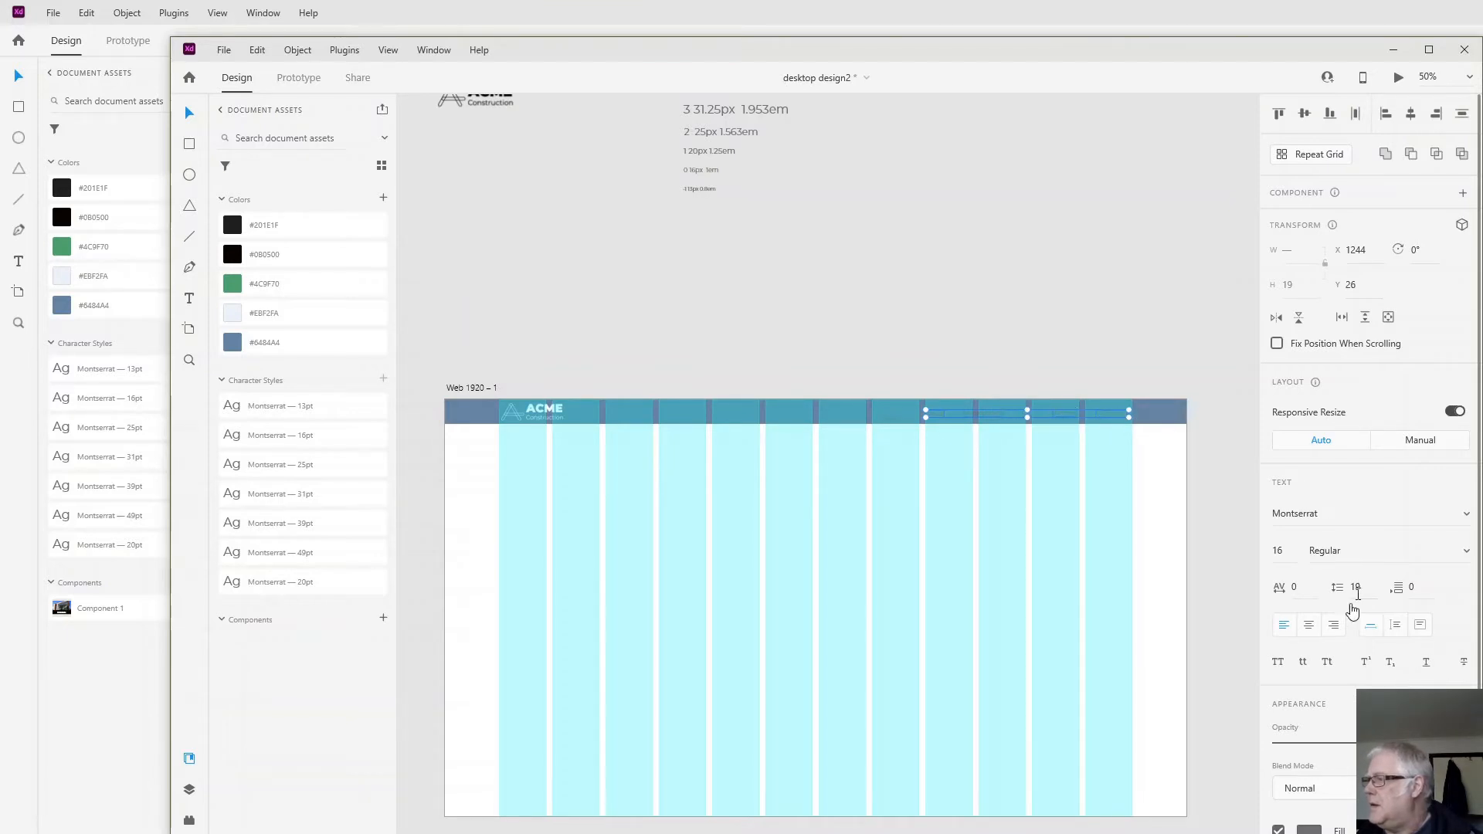
left_click(1279, 664)
left_click(1047, 558)
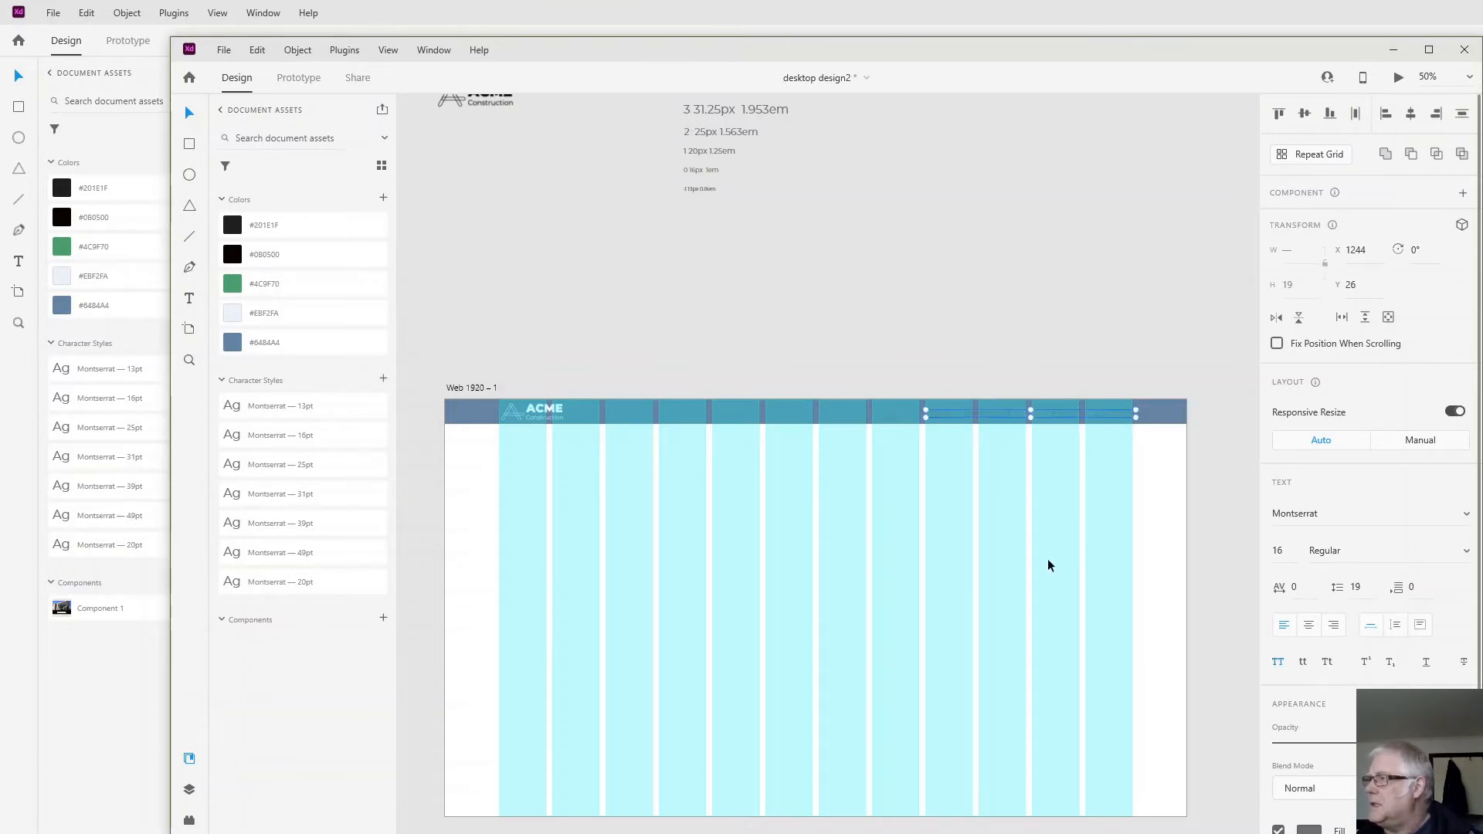
- Set the fill colour of all five navigation labels to white, #FFFFFF
left_click(884, 416)
left_click(942, 412, "shift")
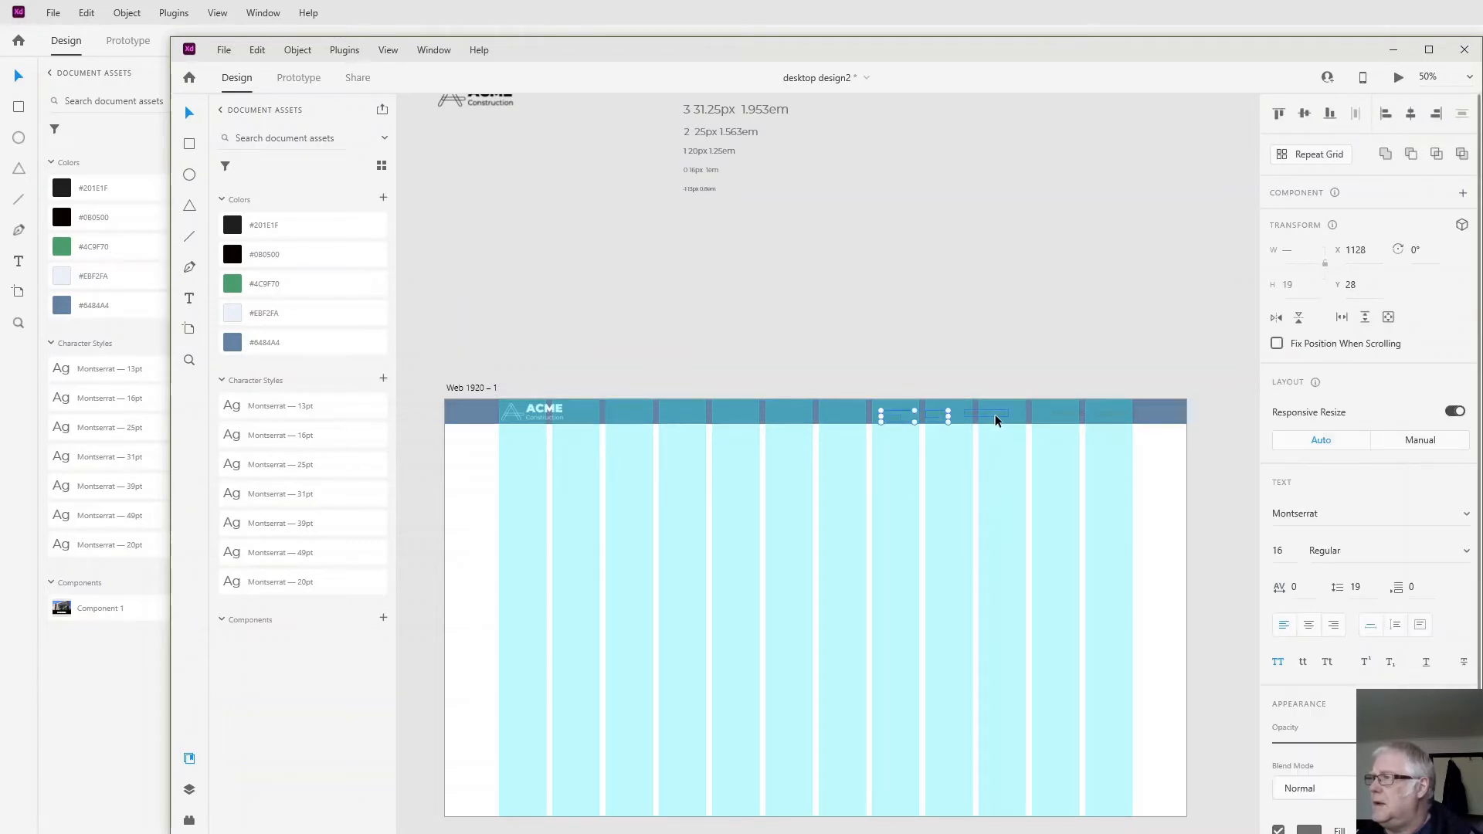
left_click(999, 415, "shift")
left_click(1074, 415, "shift")
scroll(1344, 618, "down", 3)
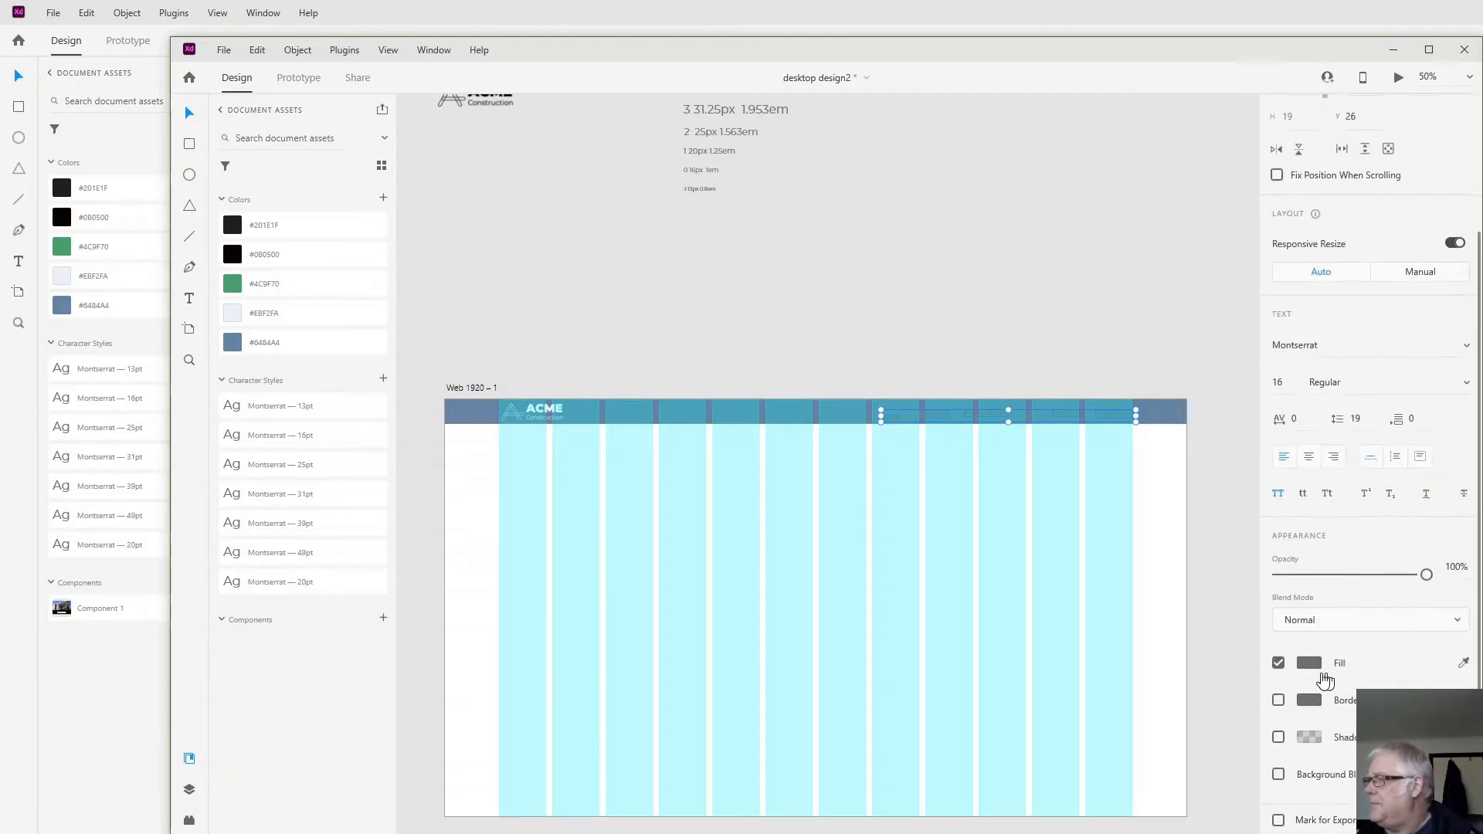
left_click(1310, 663)
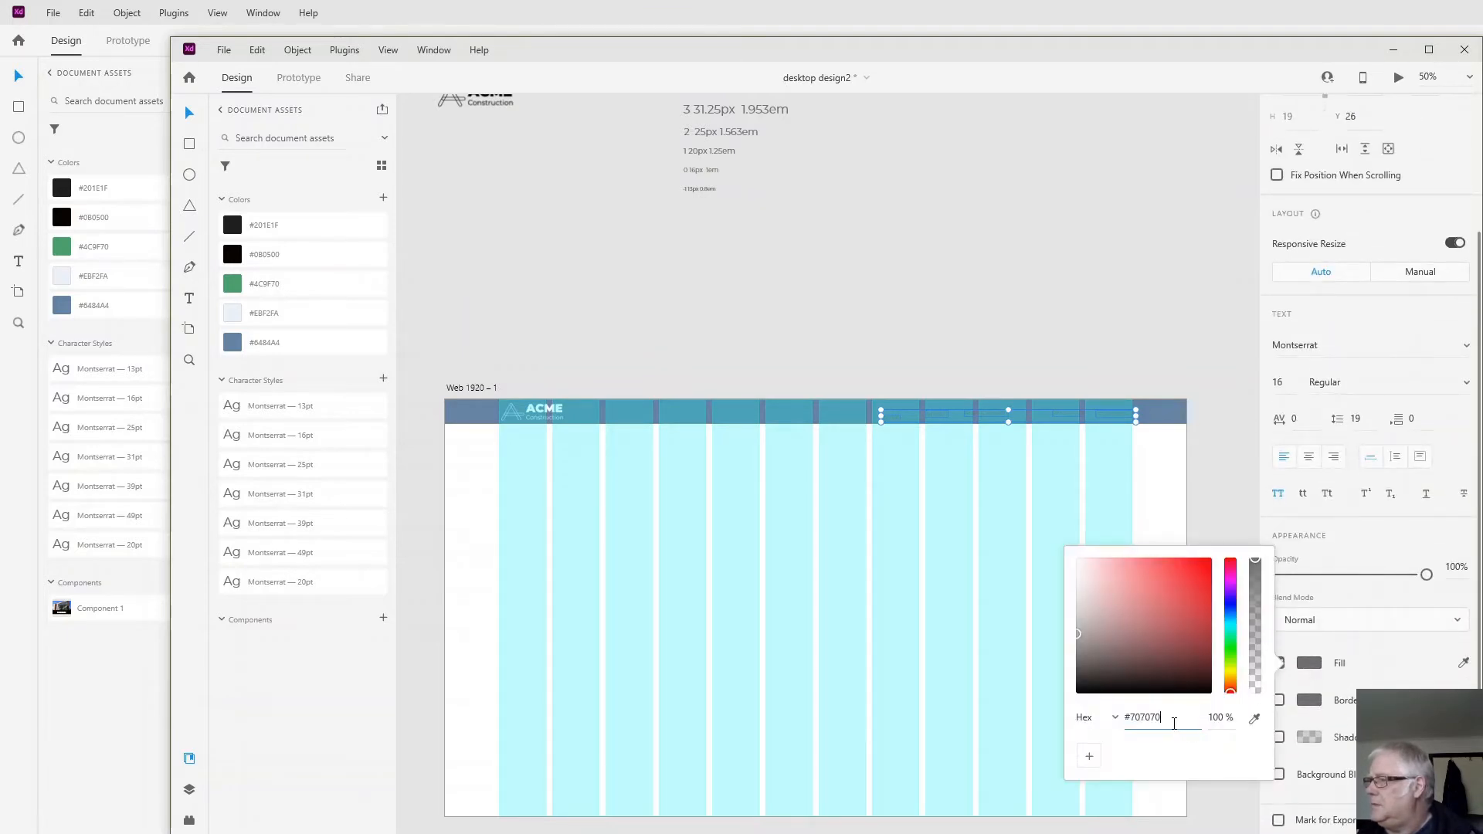
left_click_drag(1174, 720, 1073, 717)
type("fff")
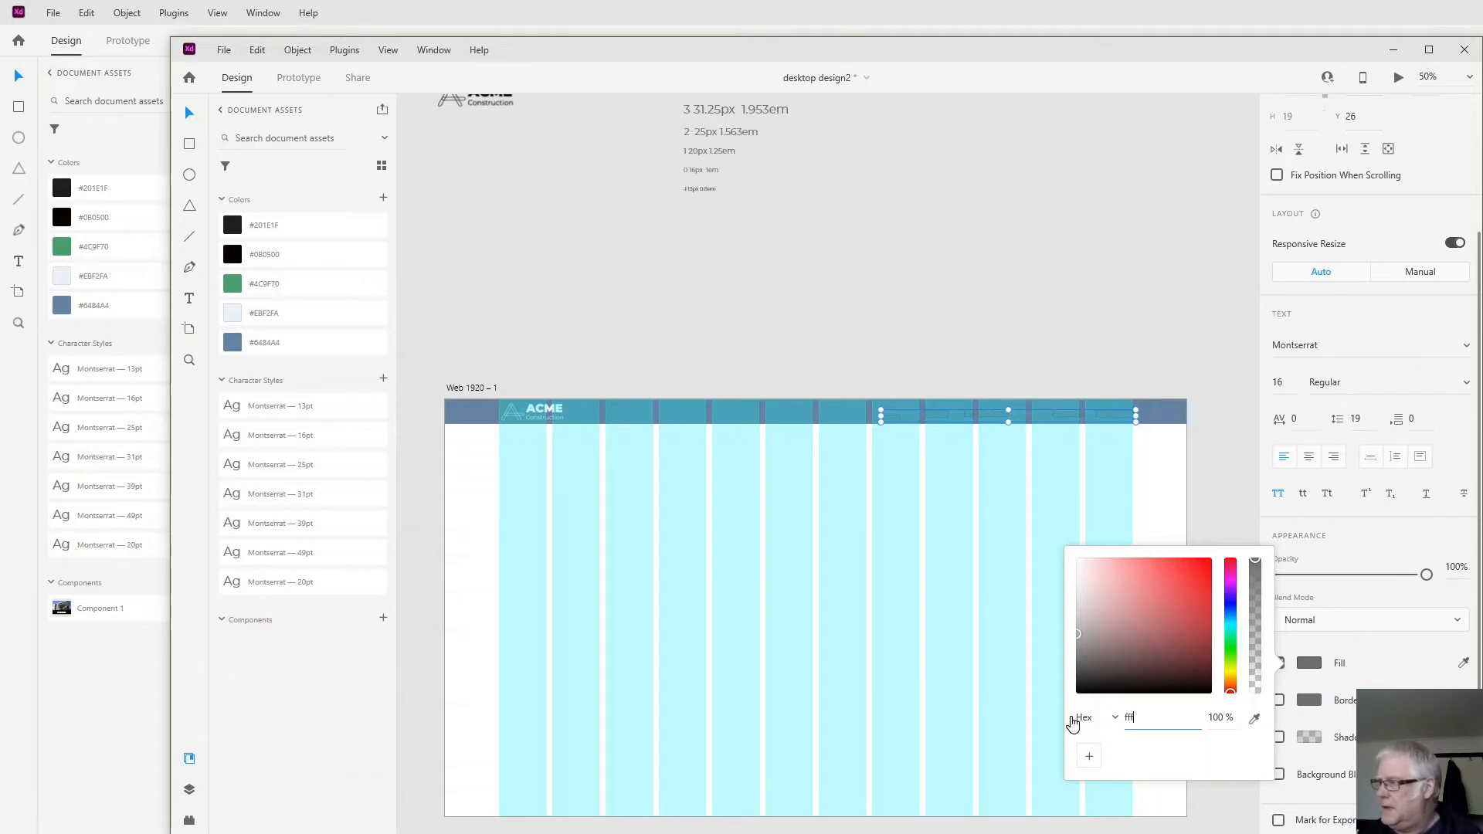
key("Return")
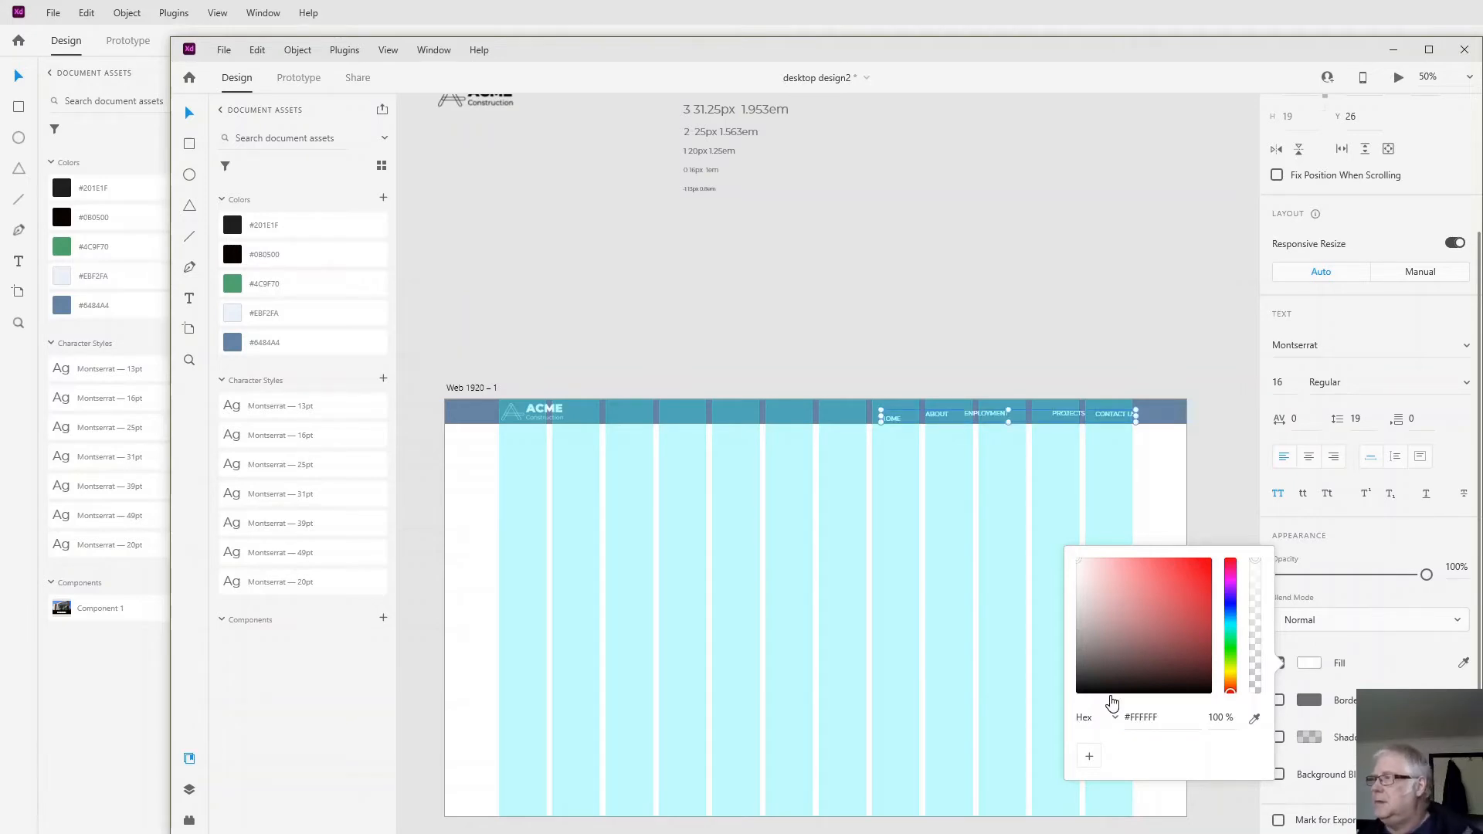
- Align the five navigation labels along their top edges and distribute them evenly in the horizontal direction
scroll(1385, 374, "up", 3)
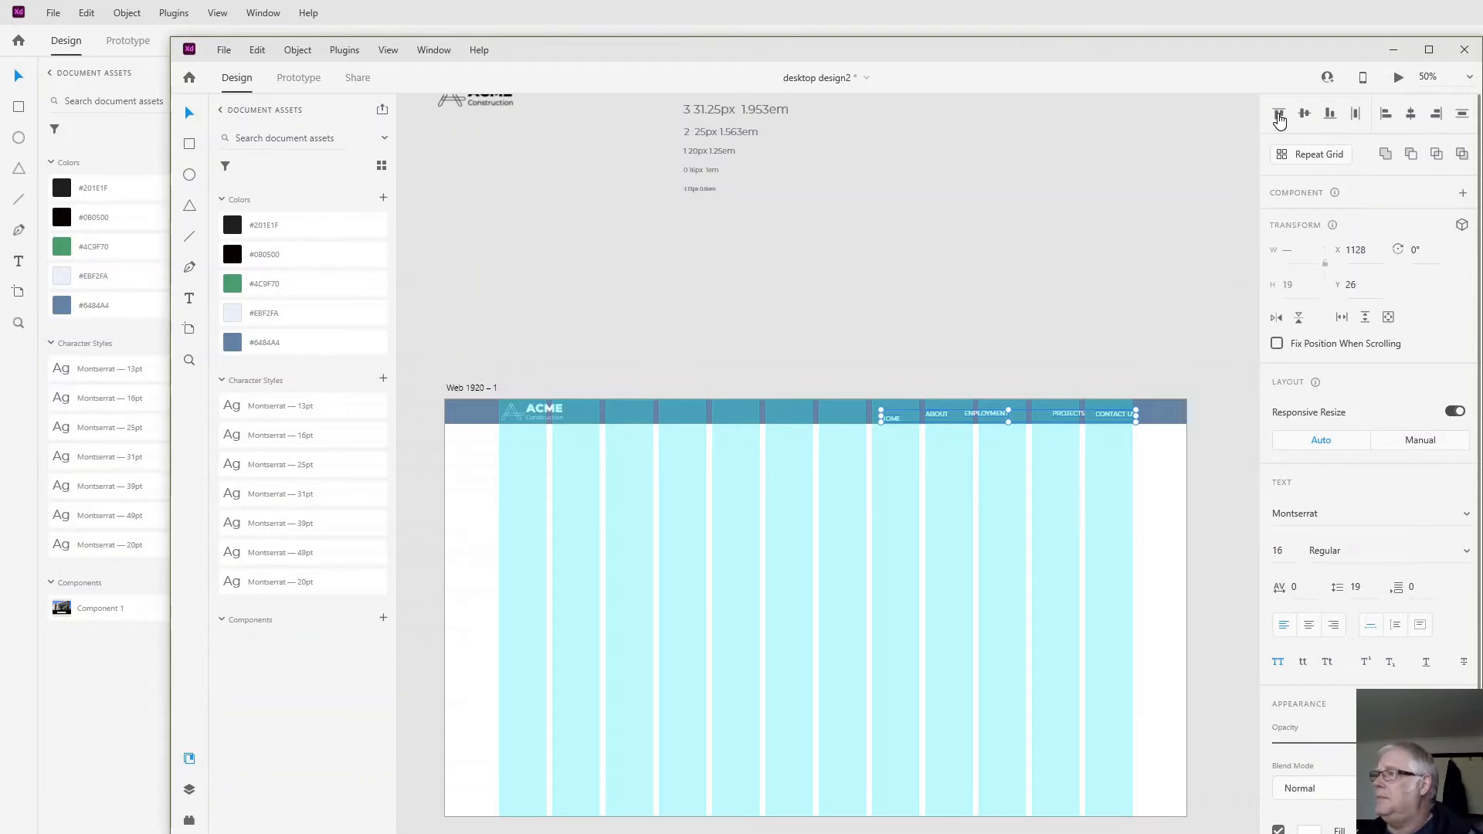
left_click(1279, 116)
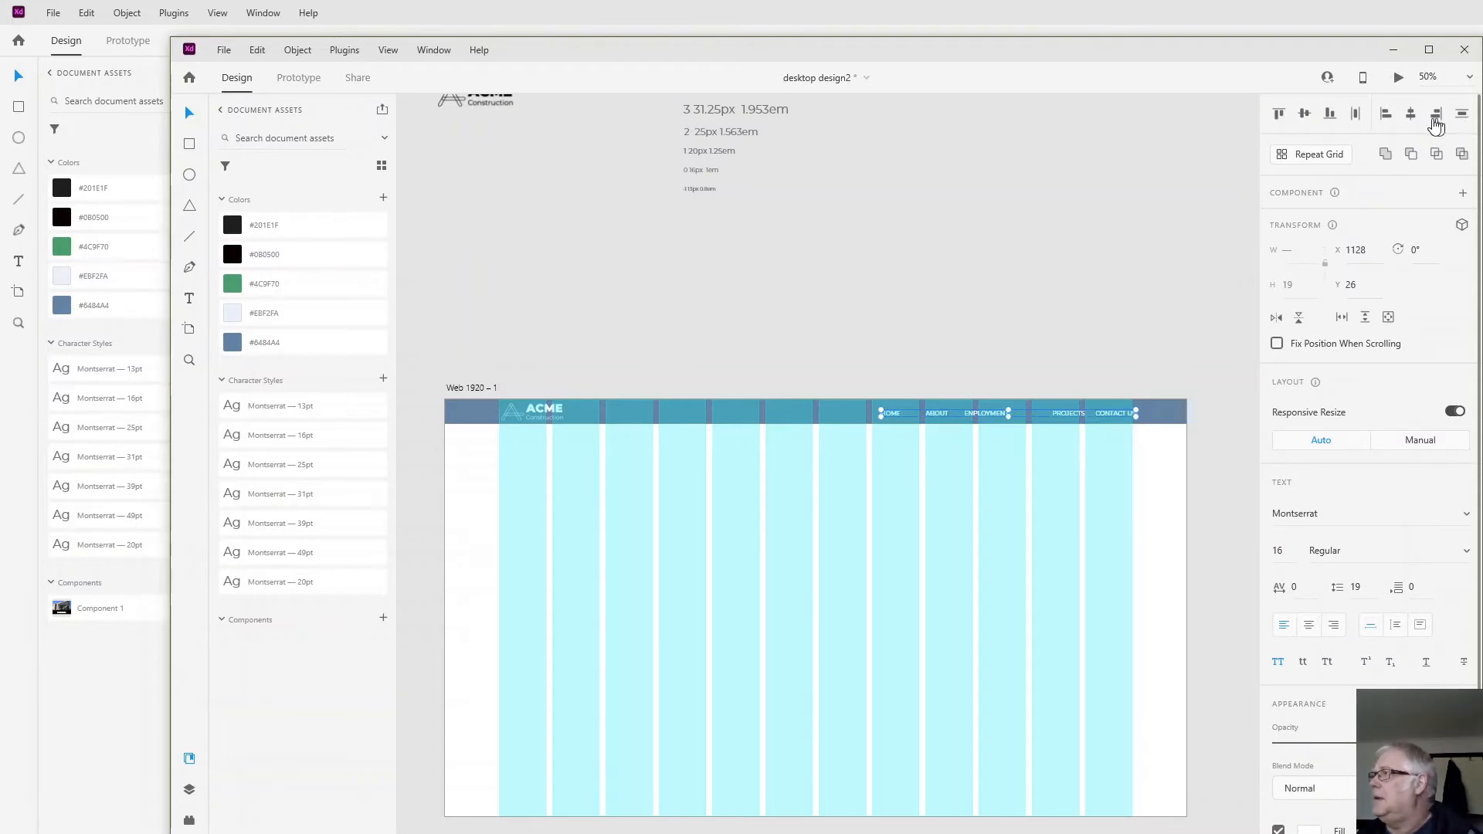
left_click(1355, 123)
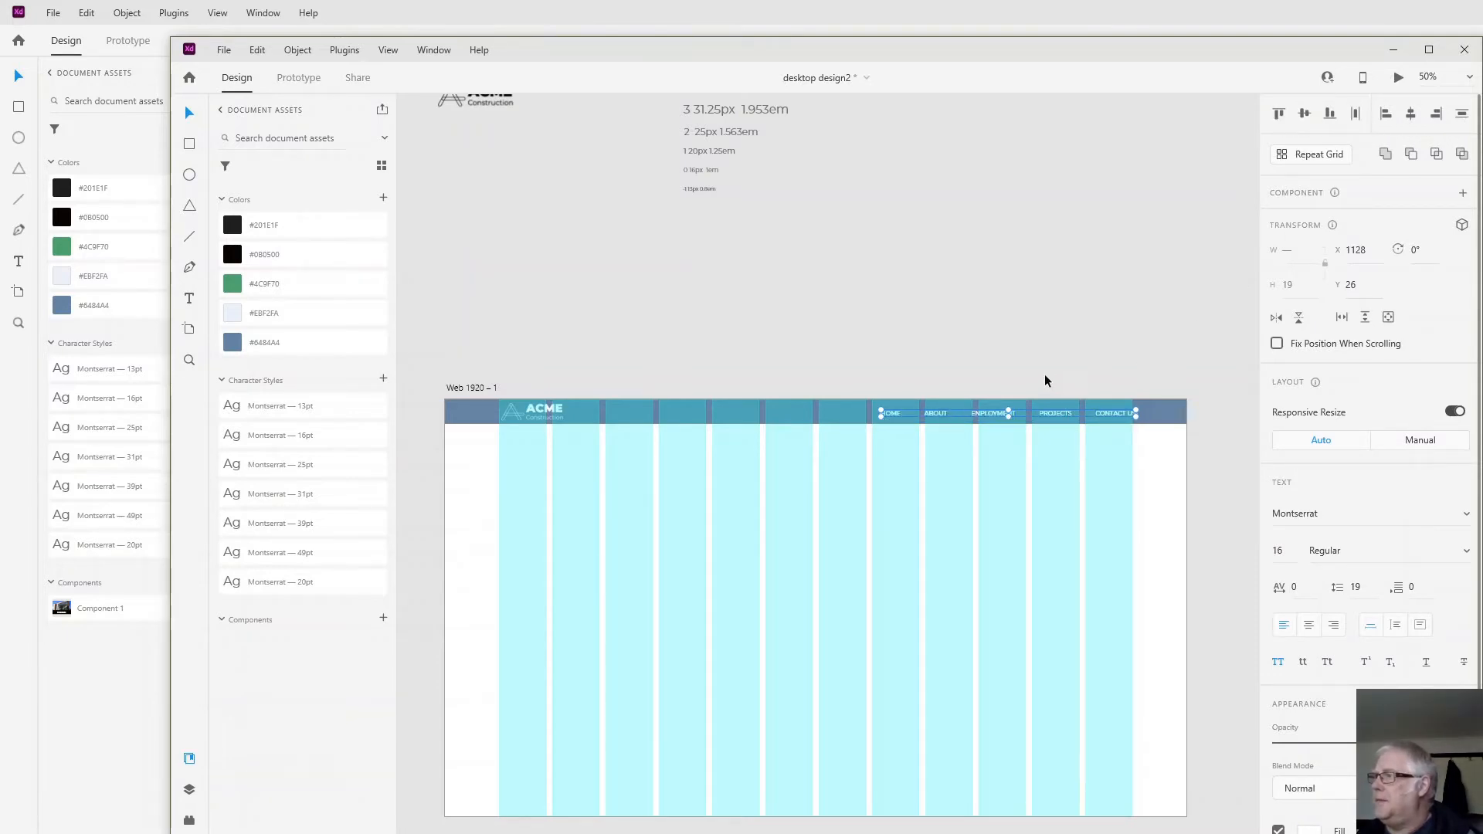
left_click(908, 479)
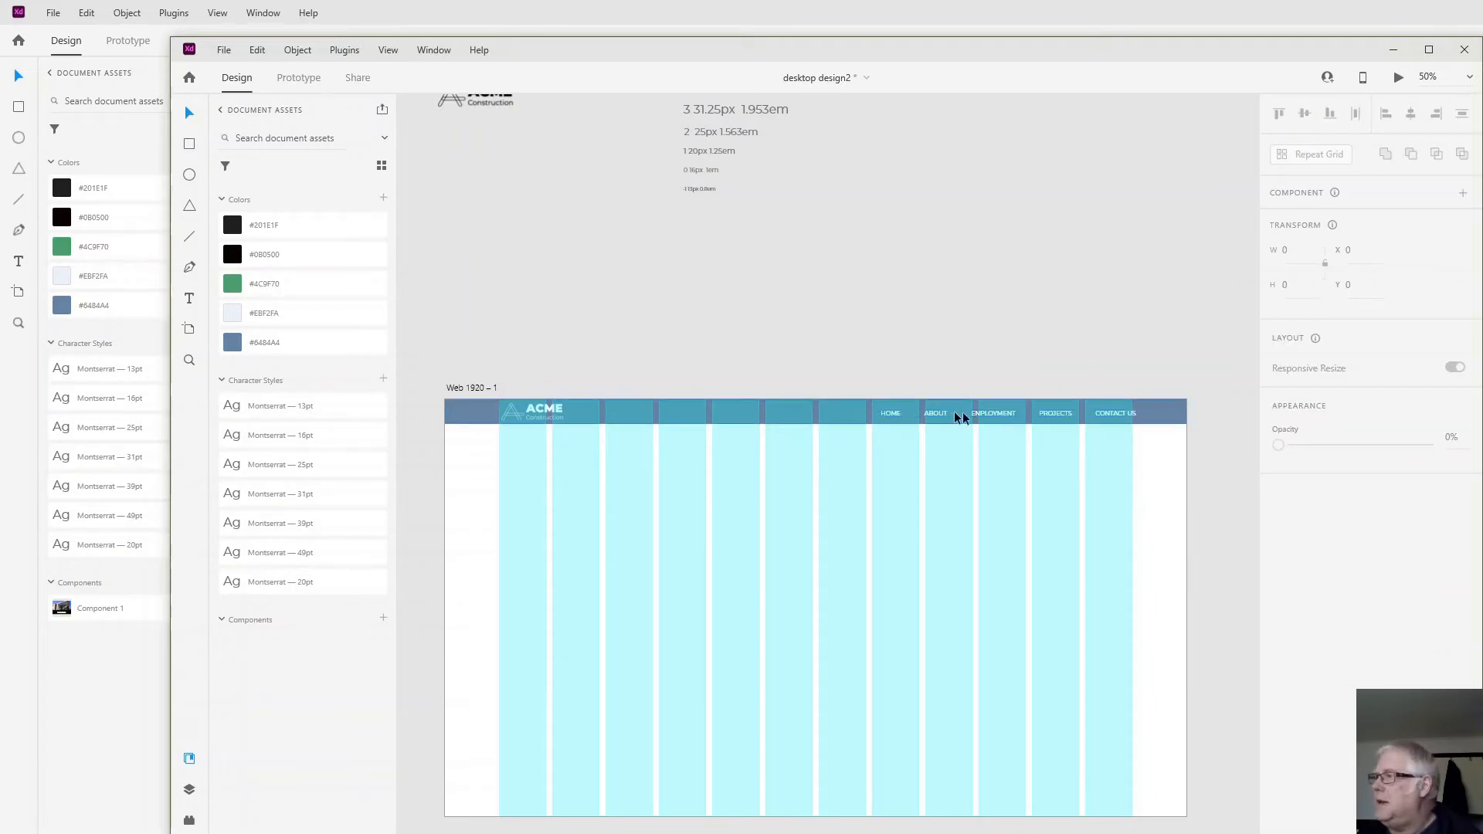
- Try to shift the five navigation labels together slightly within the header bar
left_click(886, 415)
left_click(934, 414, "shift")
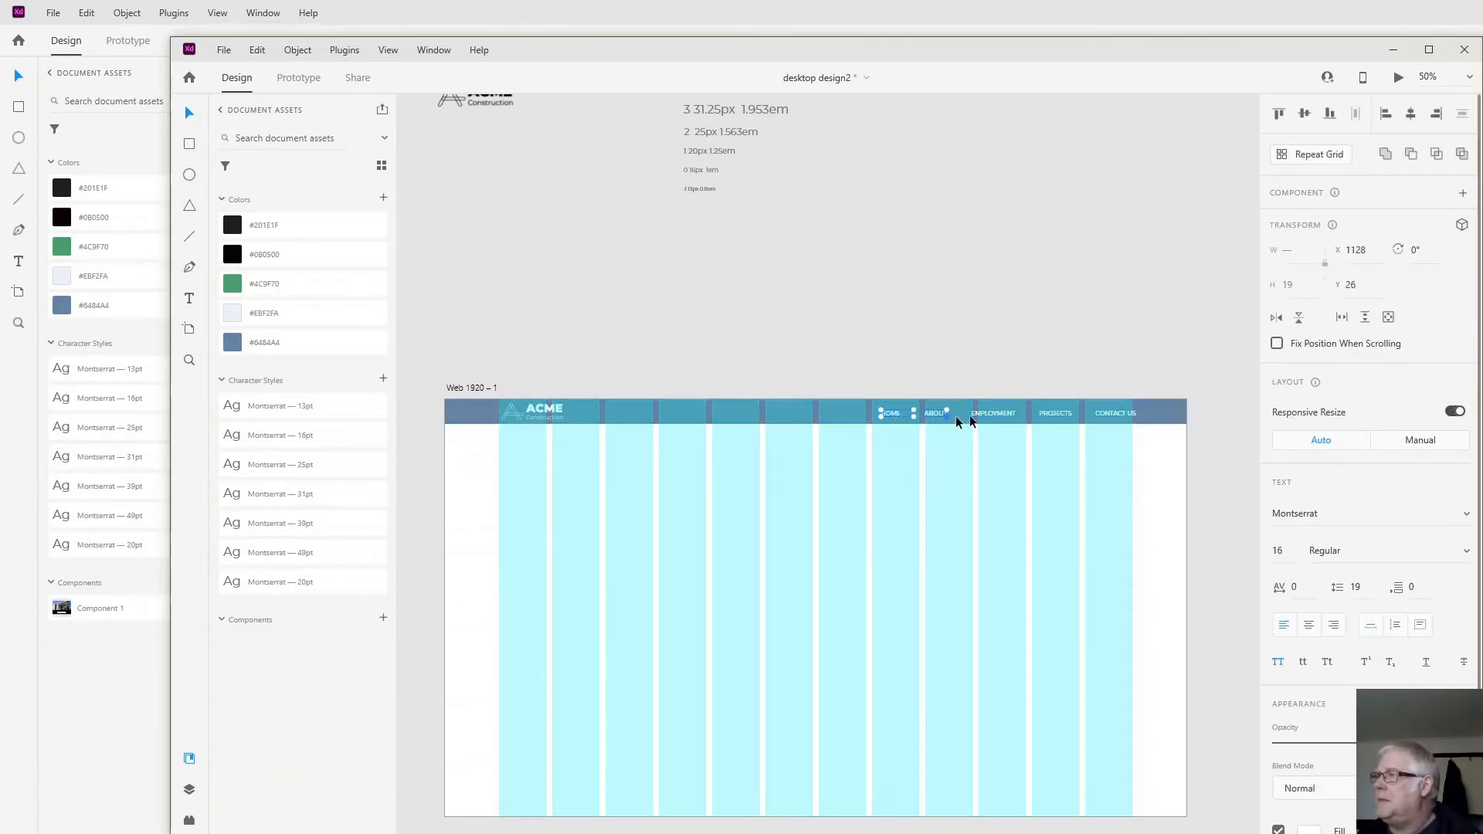
left_click(995, 414, "shift")
left_click(1046, 415, "shift")
left_click(1108, 414, "shift")
left_click_drag(1108, 414, 1103, 417)
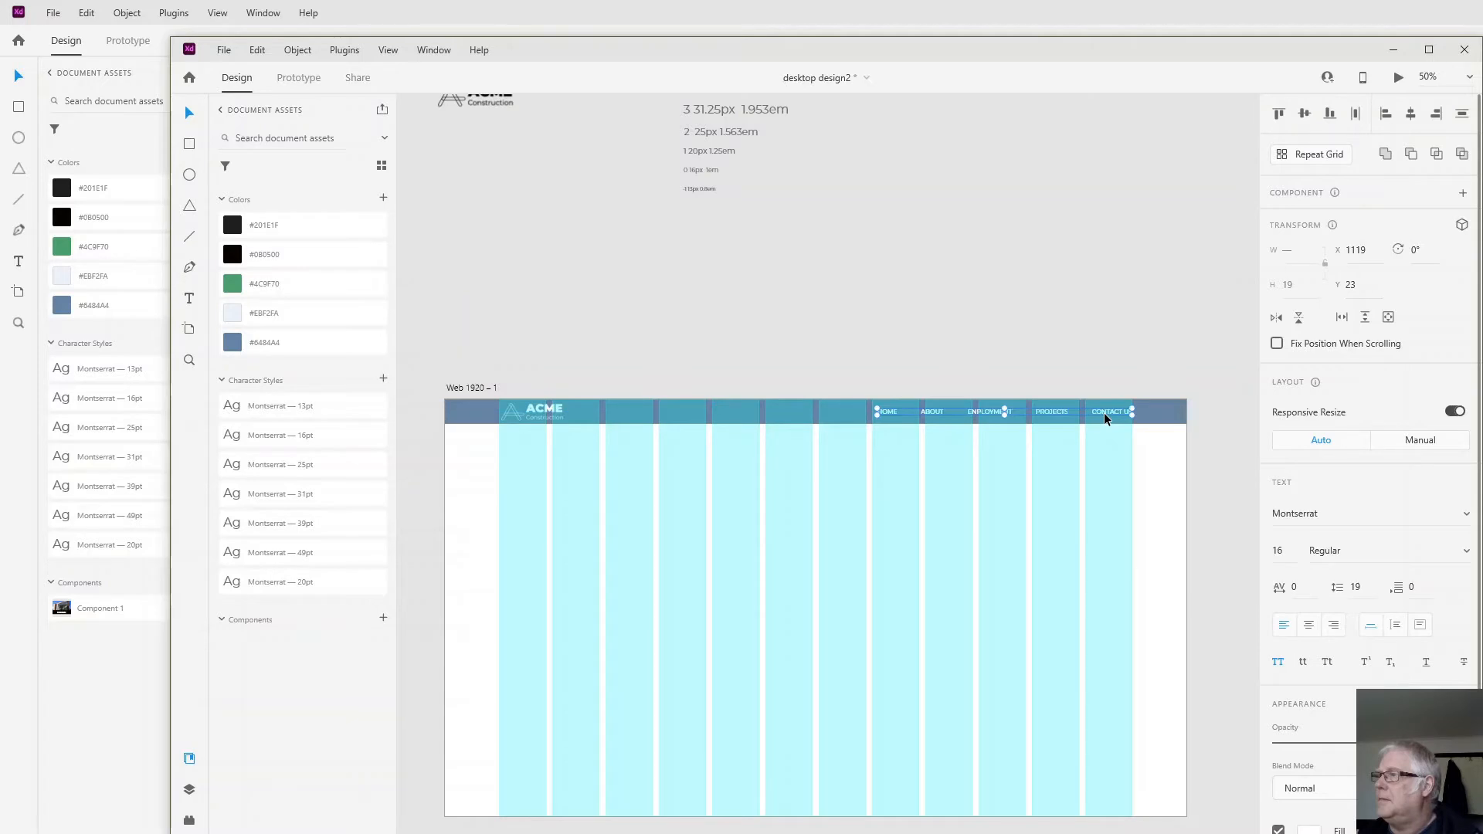
left_click(957, 507)
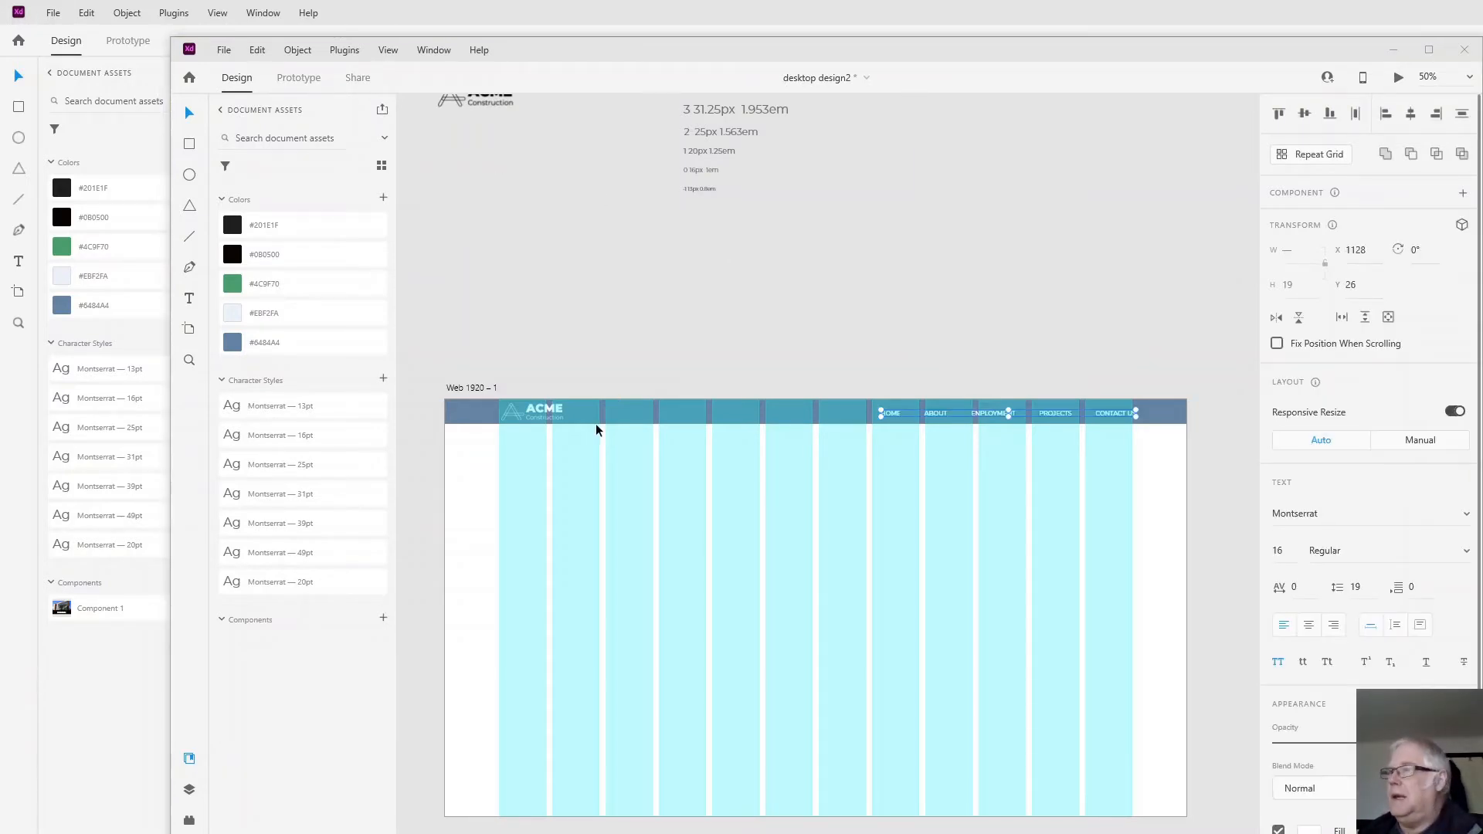
- Draw a rectangle about 1904 by 428 px directly below the header bar, spanning nearly the full artboard width
left_click(189, 143)
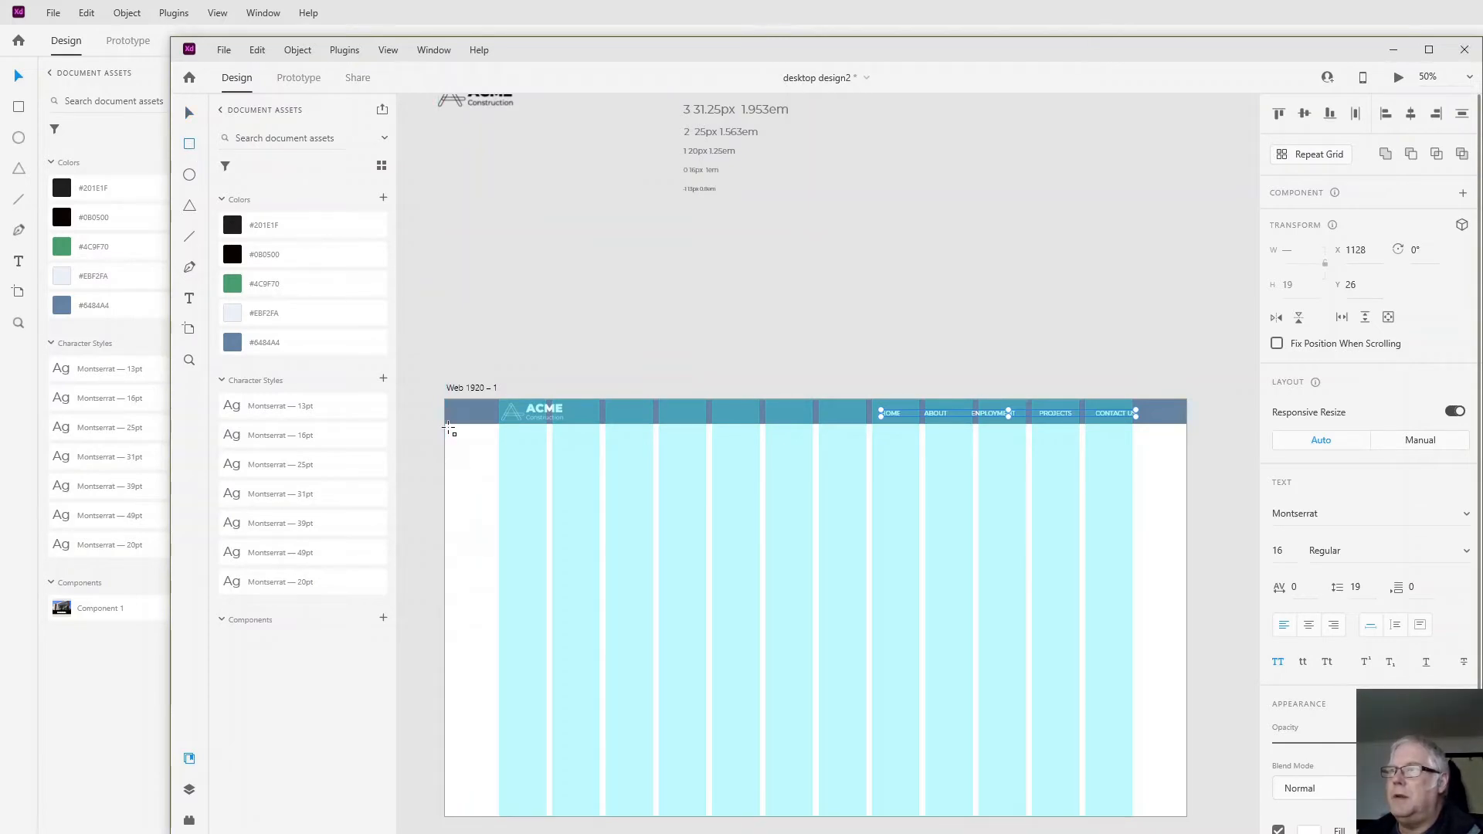
left_click_drag(448, 425, 520, 466)
mouse_move(628, 492)
left_mouse_down()
mouse_move(1009, 532)
mouse_move(1182, 588)
left_mouse_up()
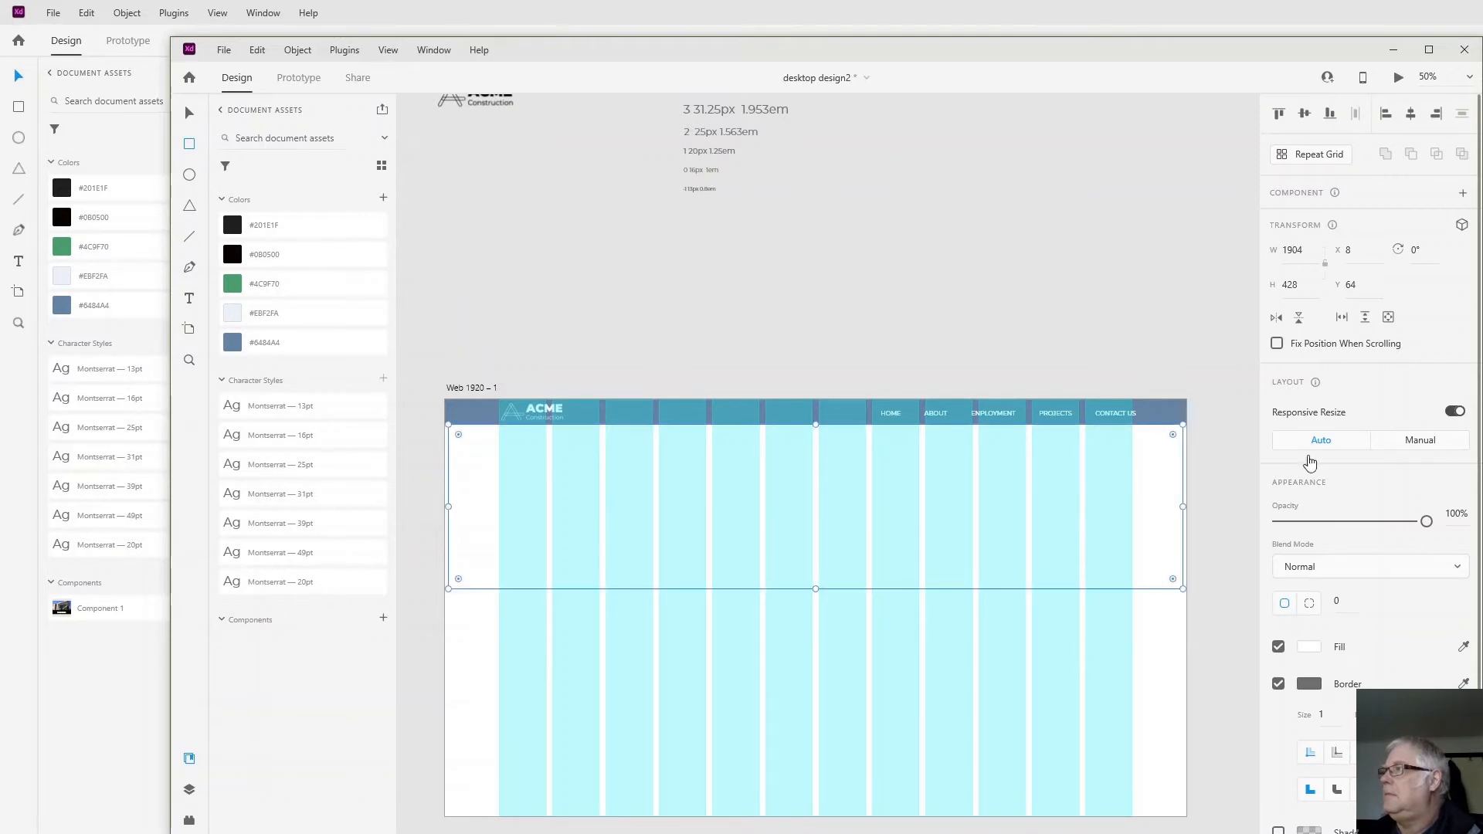
- Set the width of the rectangle below the header to 1920 and its X position to 0
left_click(1306, 251)
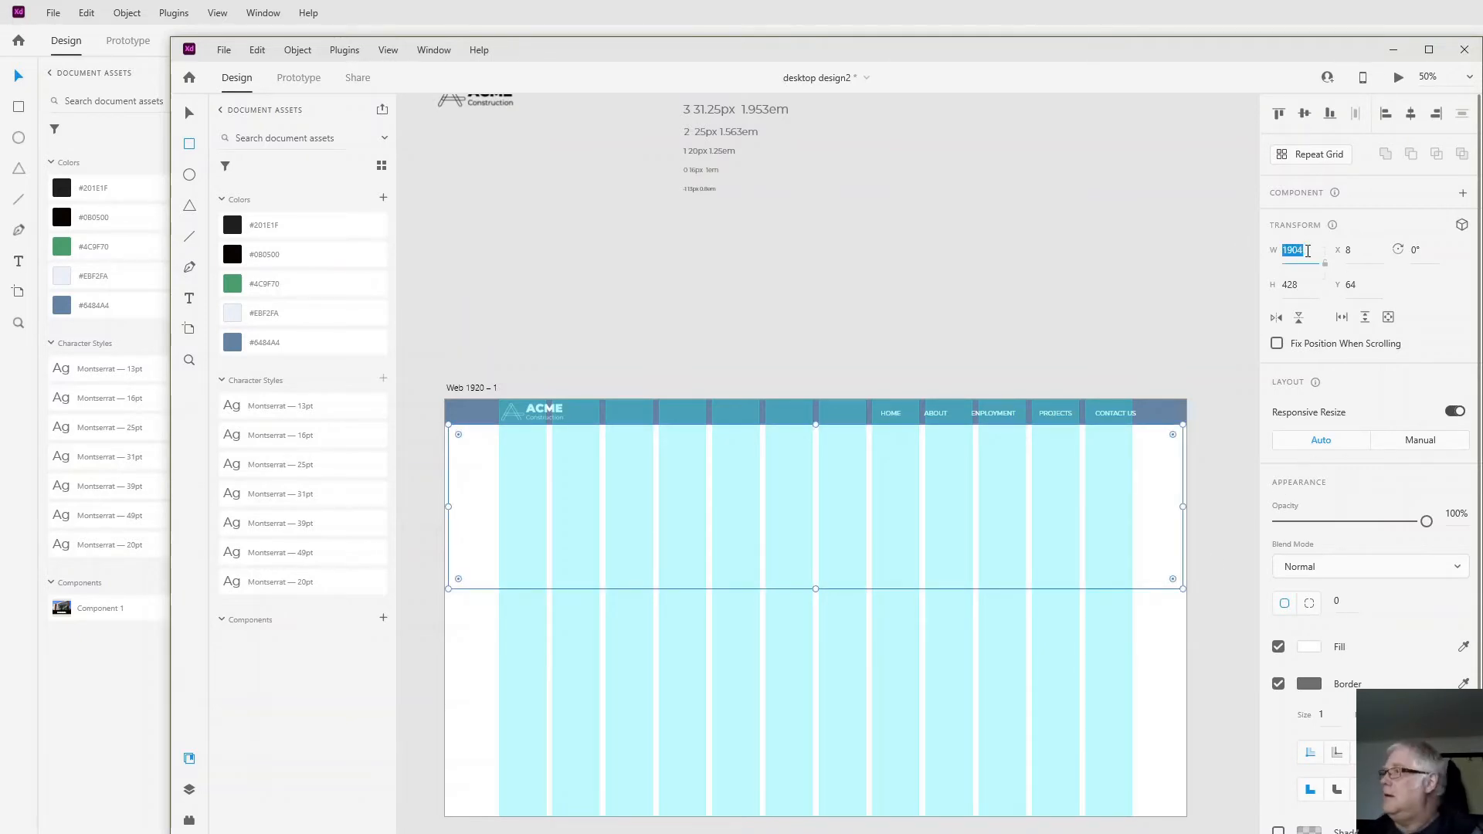
left_click(1306, 251)
key("BackSpace")
key("BackSpace")
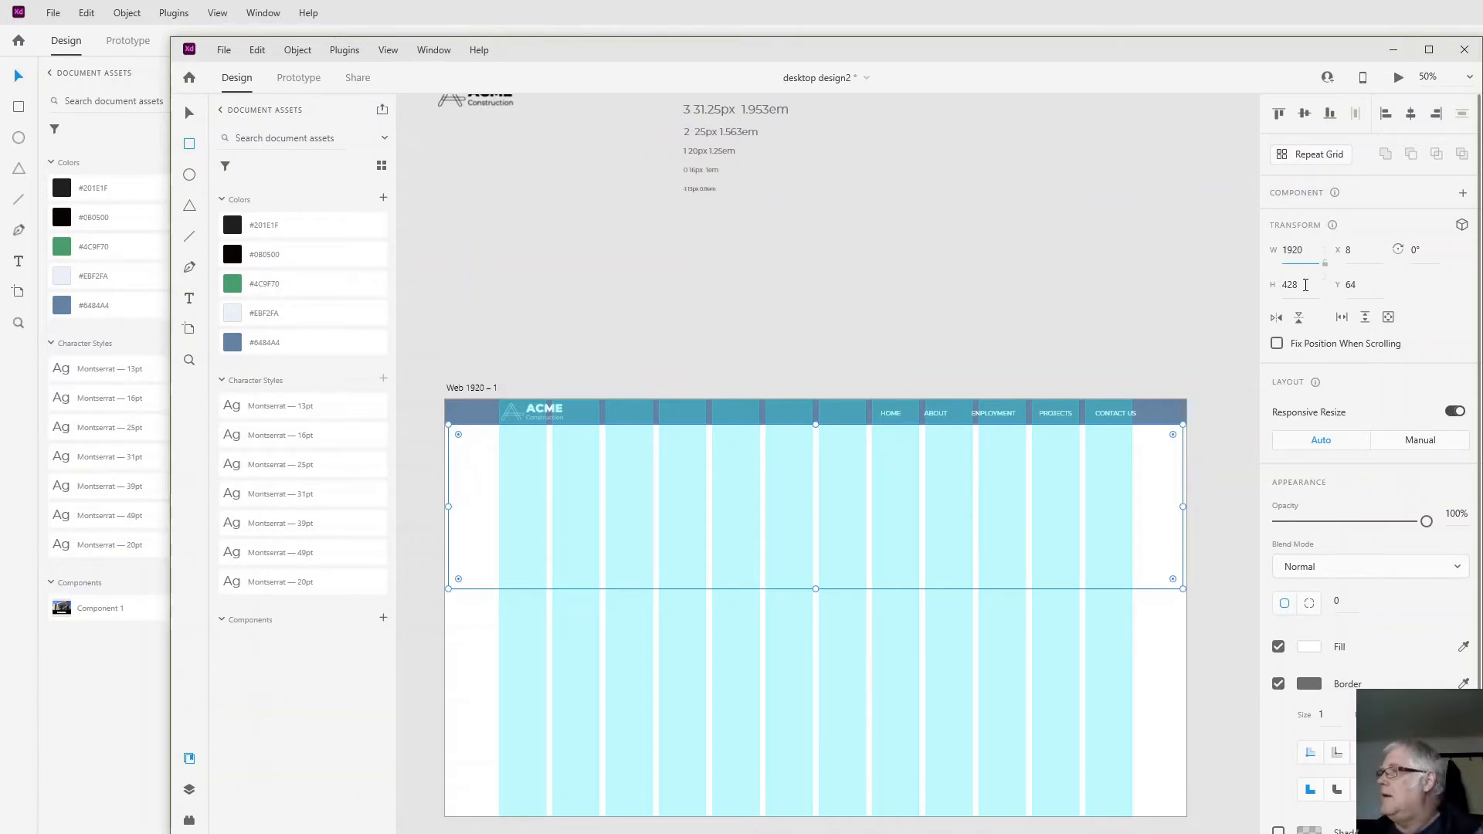
left_click(1344, 252)
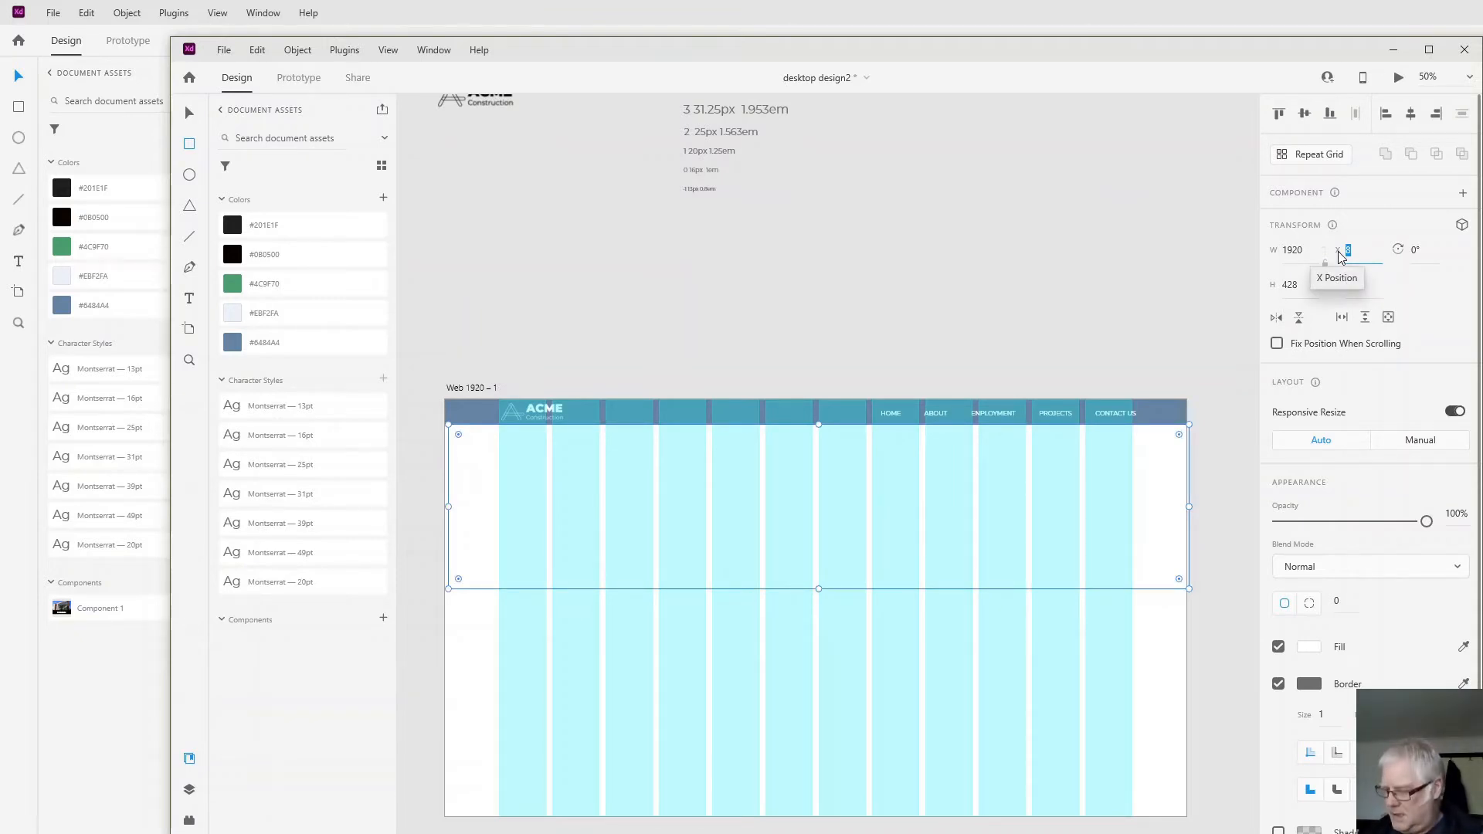
type("0")
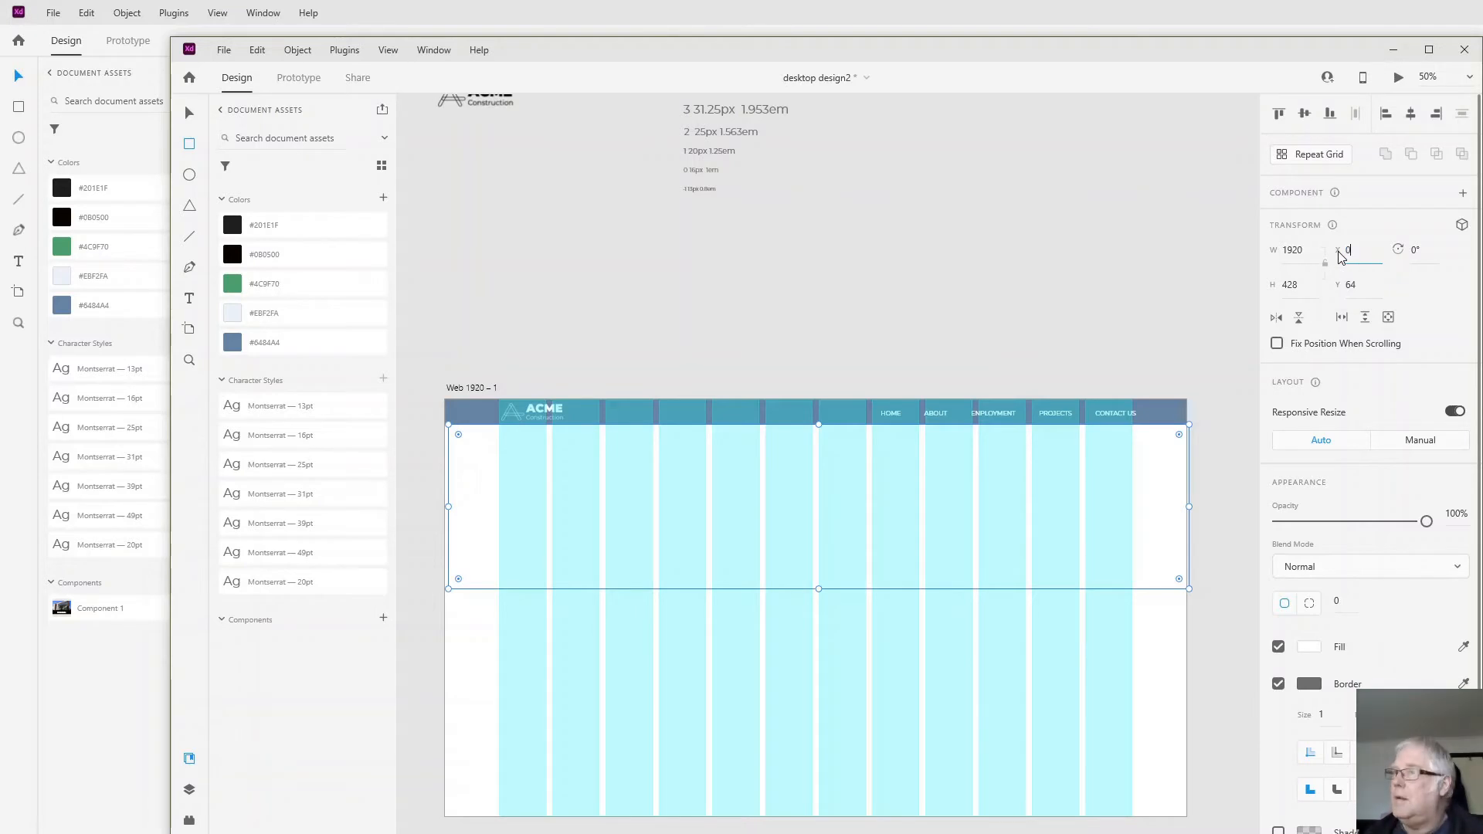
left_click(1352, 284)
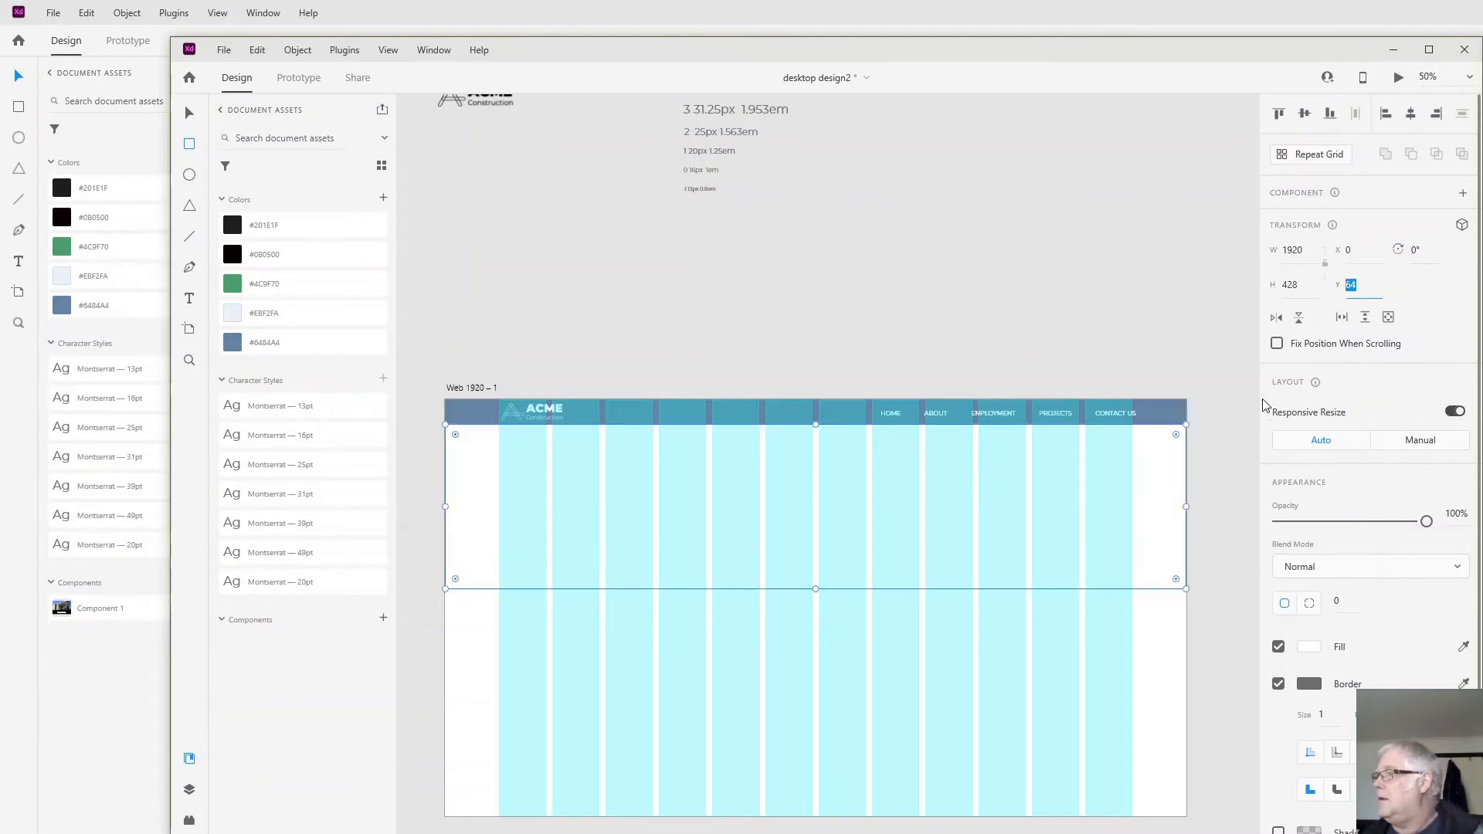
- Remove the border of the rectangle below the header and fill it with the photo of the building under construction
left_click(1278, 684)
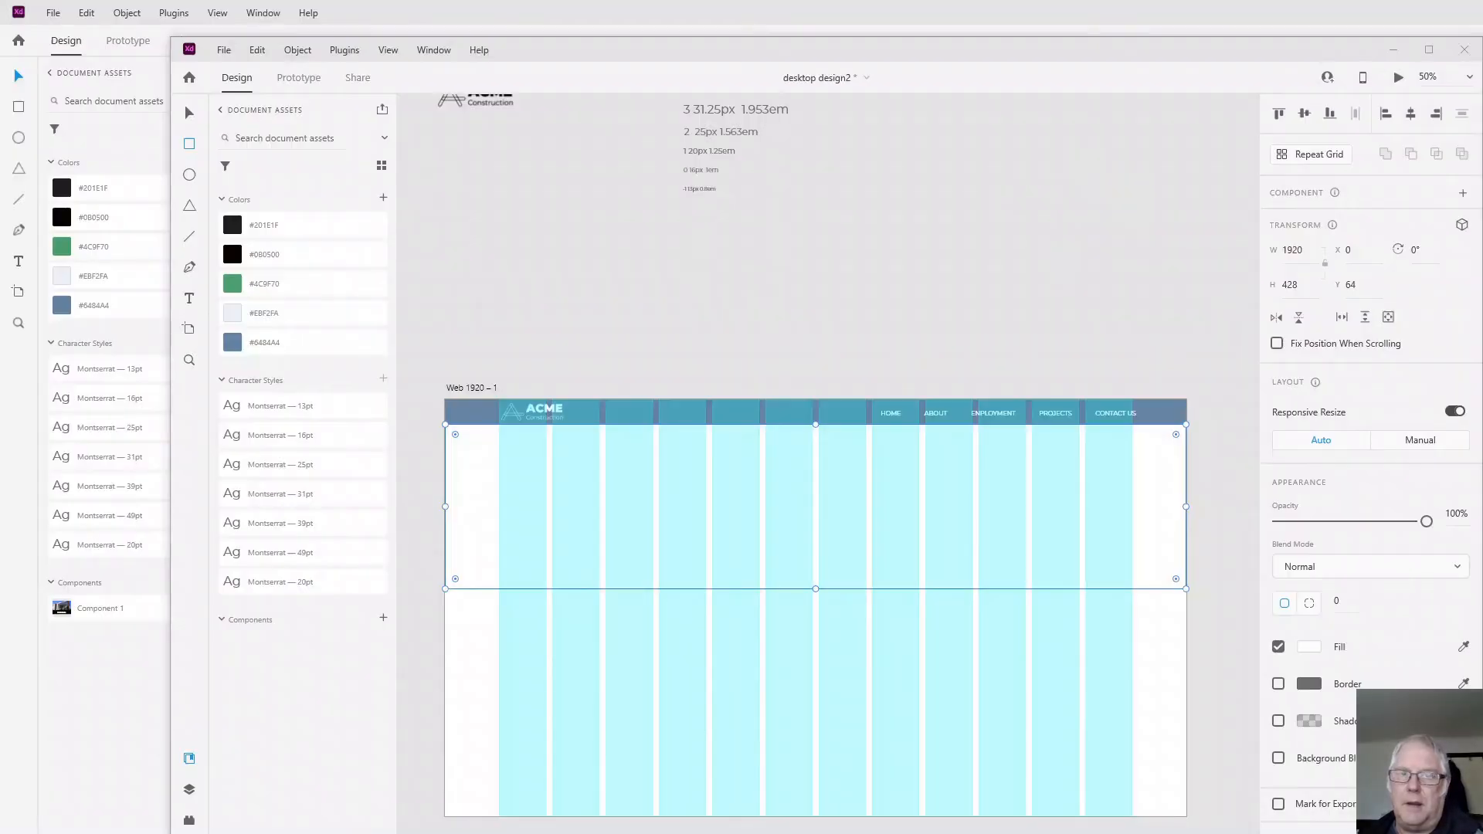
left_click_drag(24, 378, 683, 526)
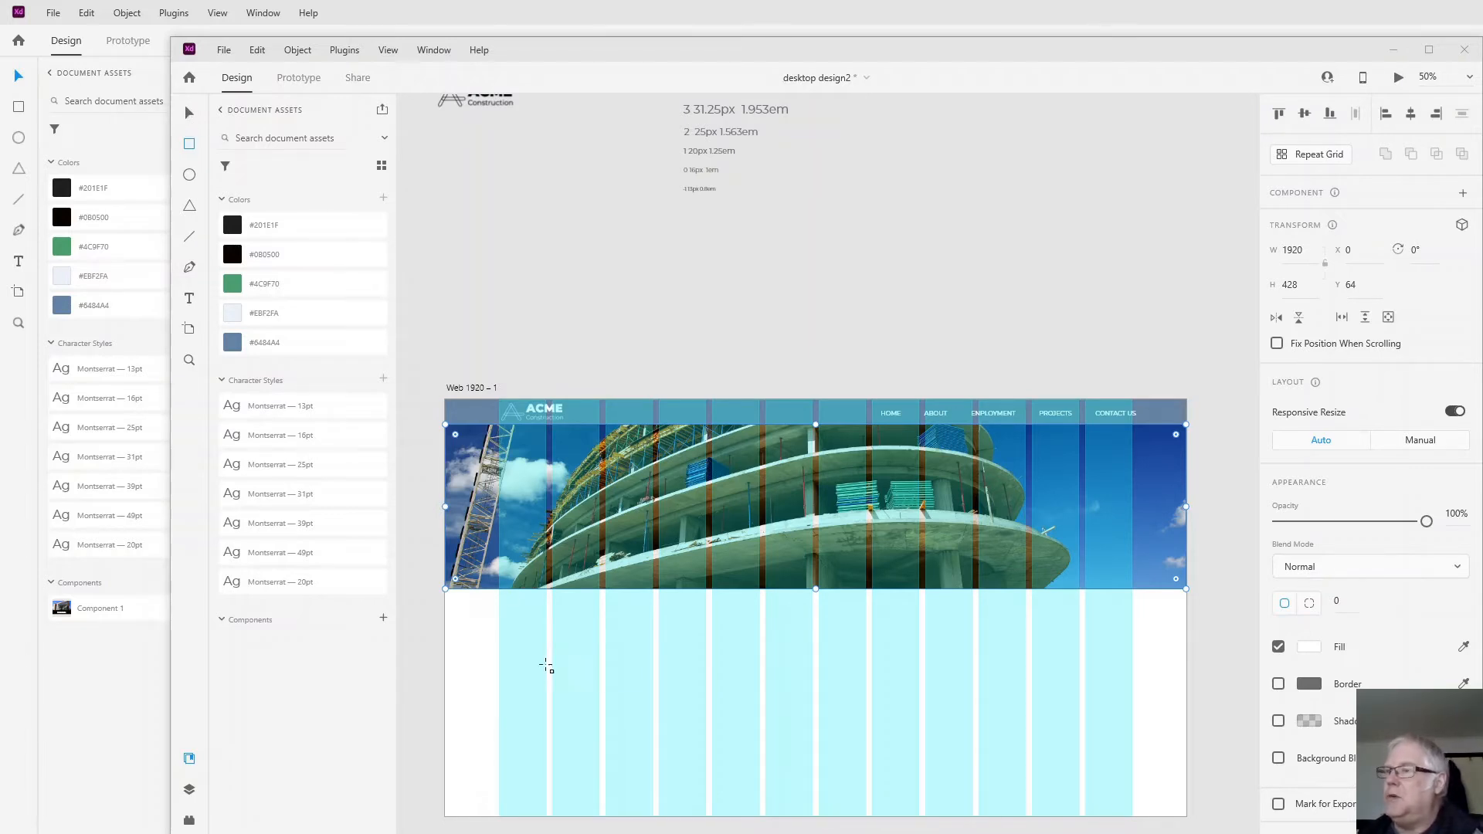
- Add the text "We Build Your Dream" below the banner photo and apply the Montserrat 39pt character style
left_click(193, 299)
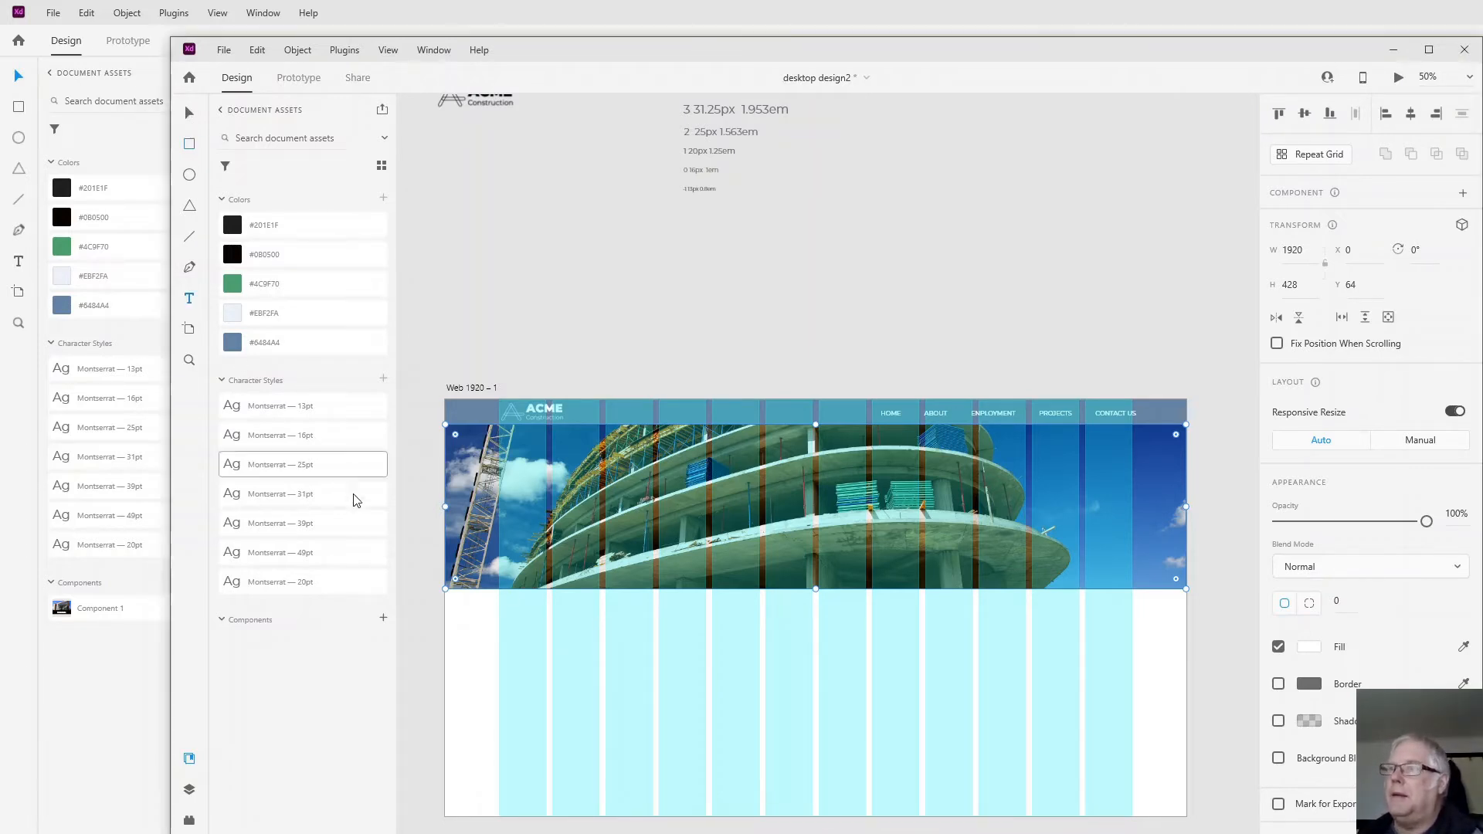
left_click(521, 621)
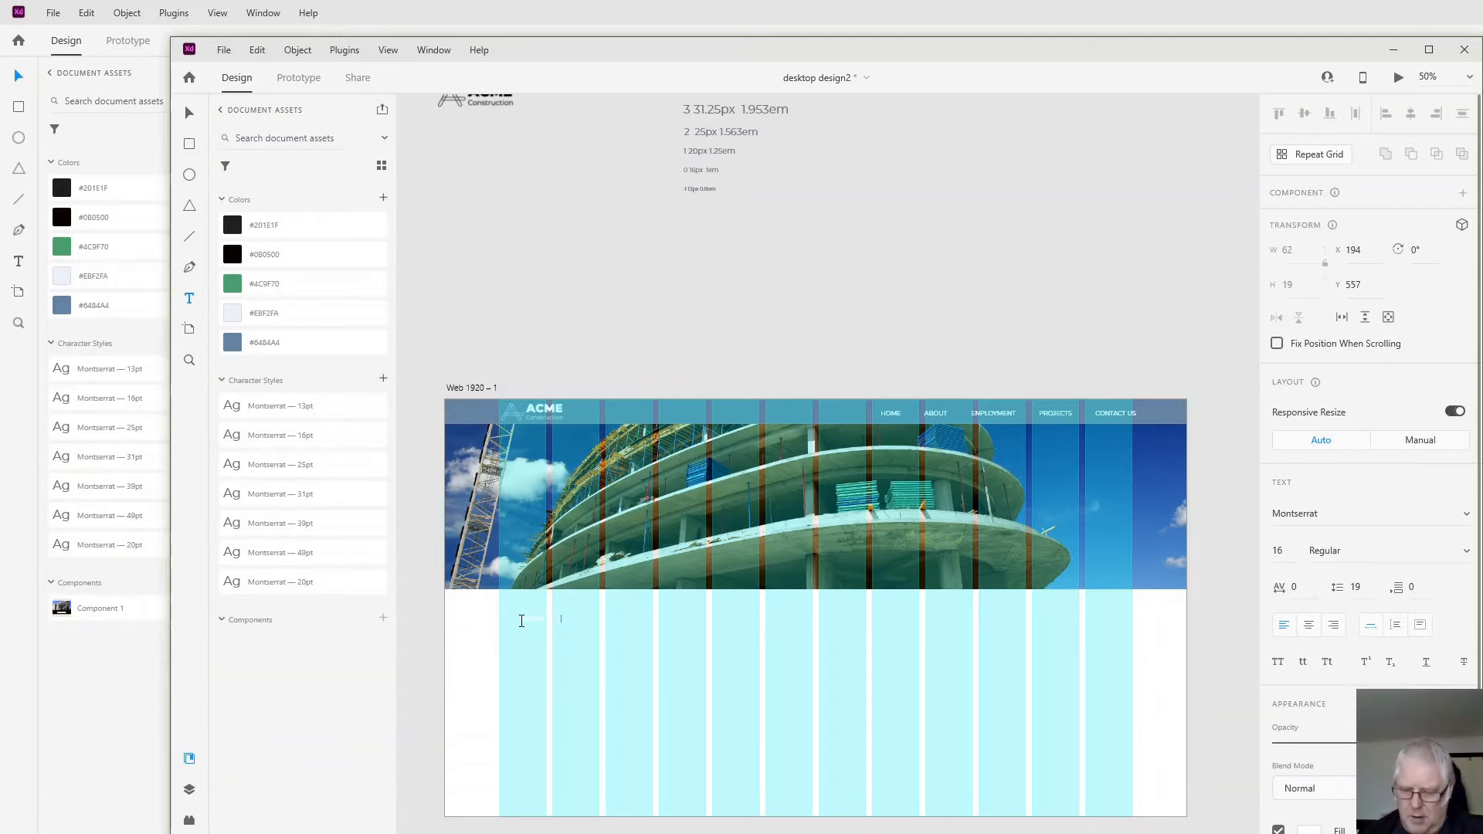
type("M")
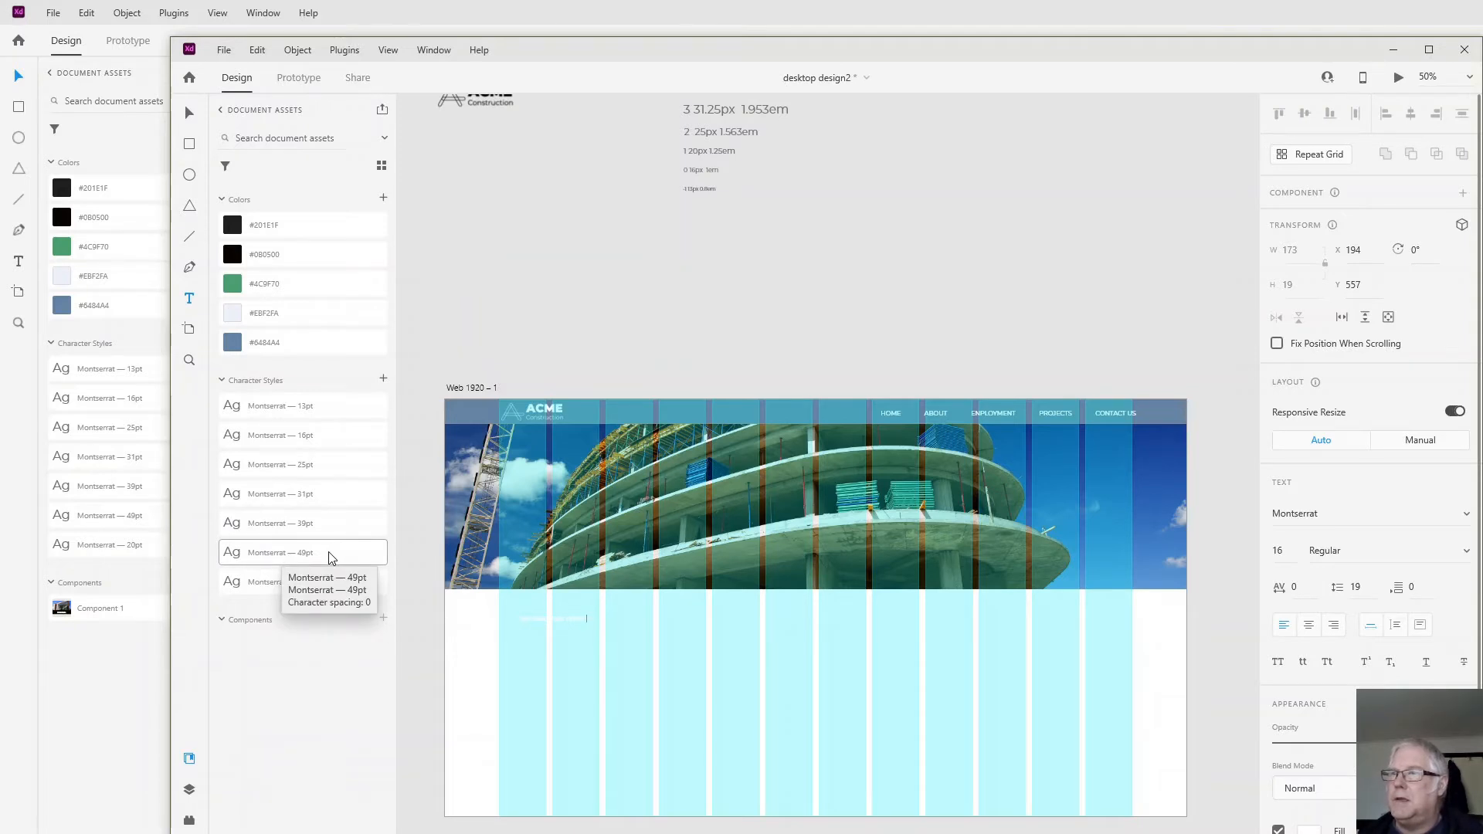
left_click(313, 524)
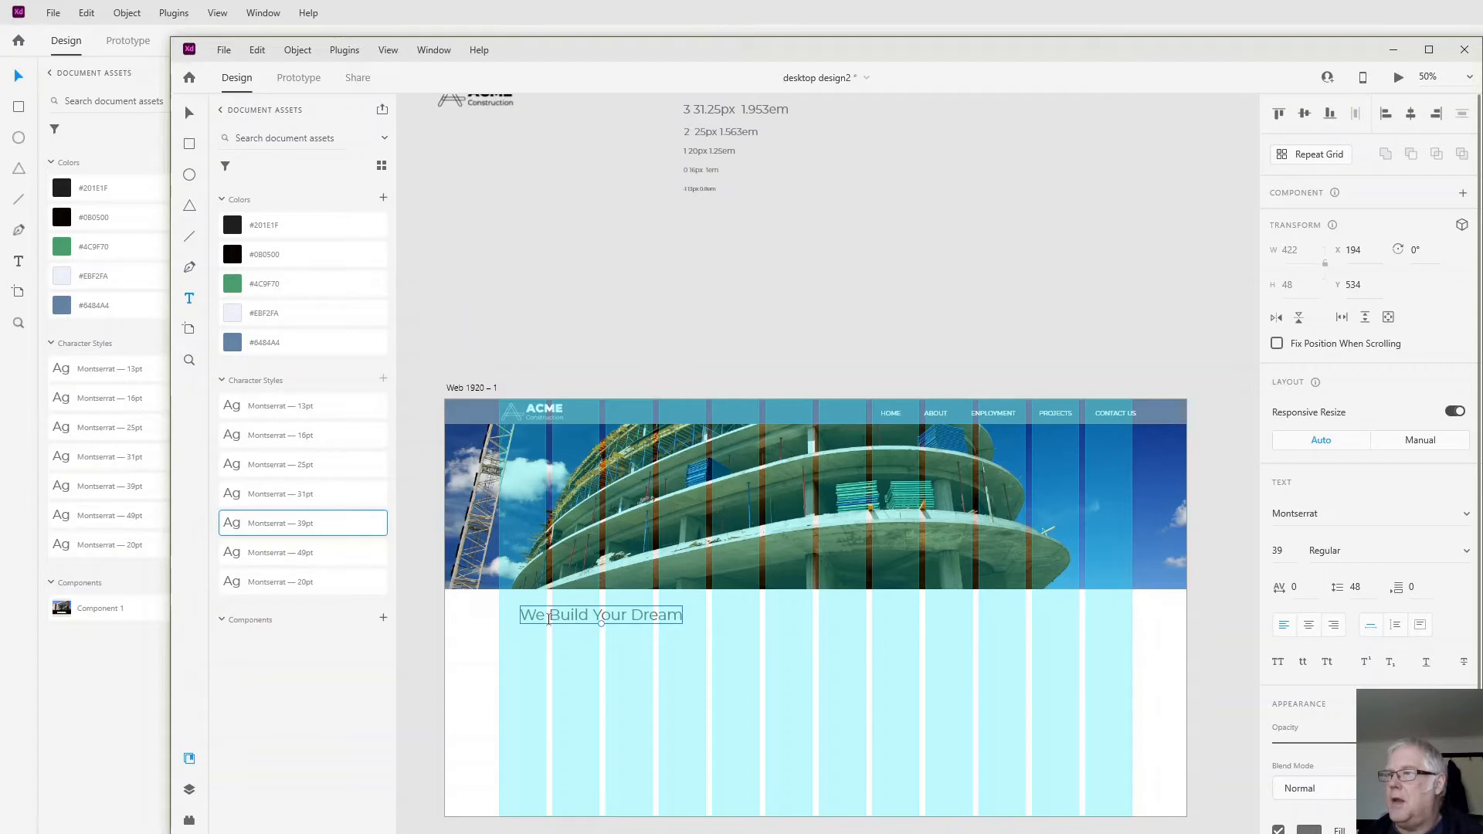
- Move the "We Build Your Dream" heading onto the banner photo, at about X 158, Y 196
left_click(188, 114)
left_click(571, 617)
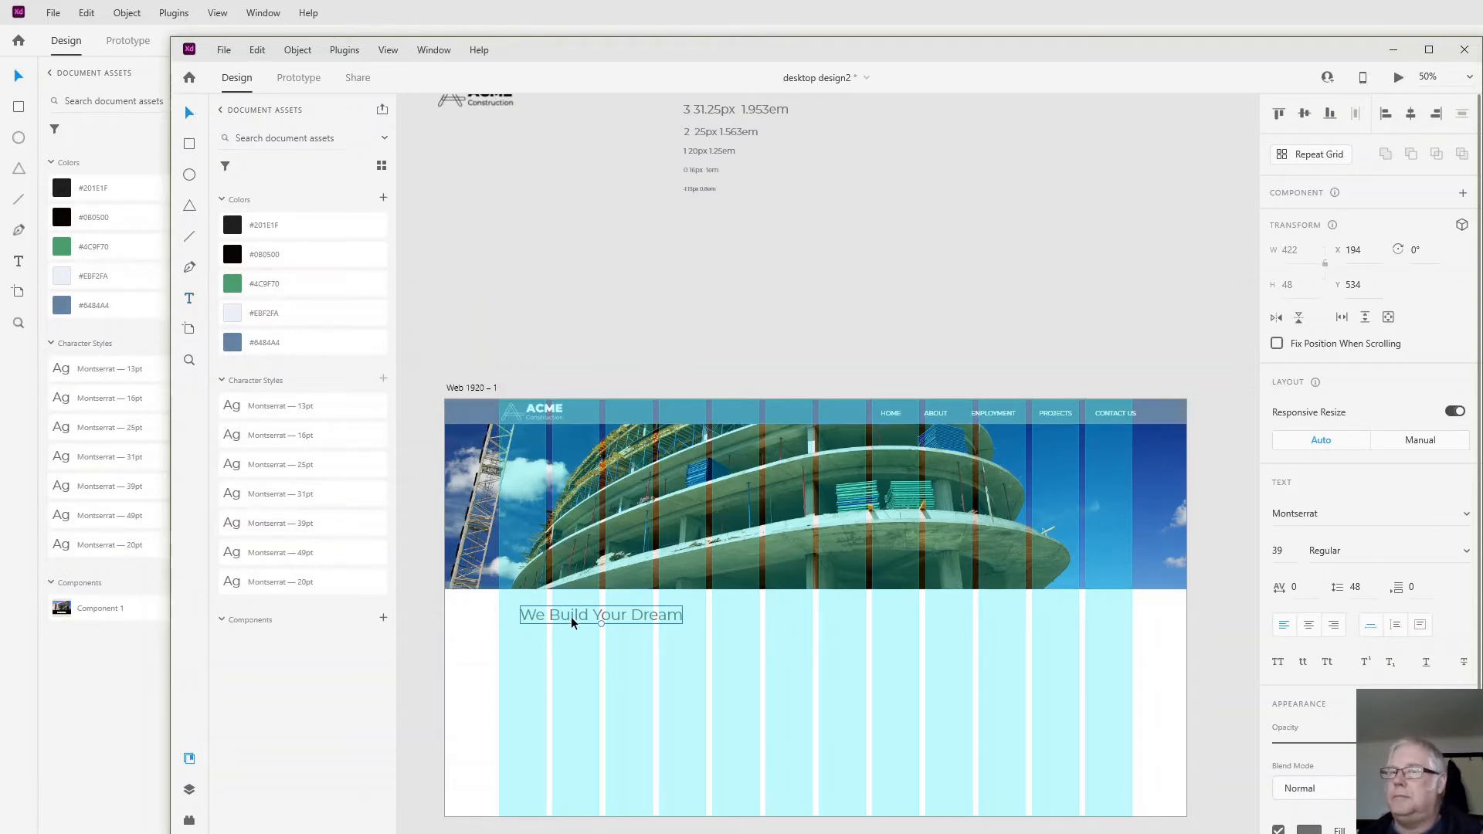
left_click_drag(572, 618, 558, 491)
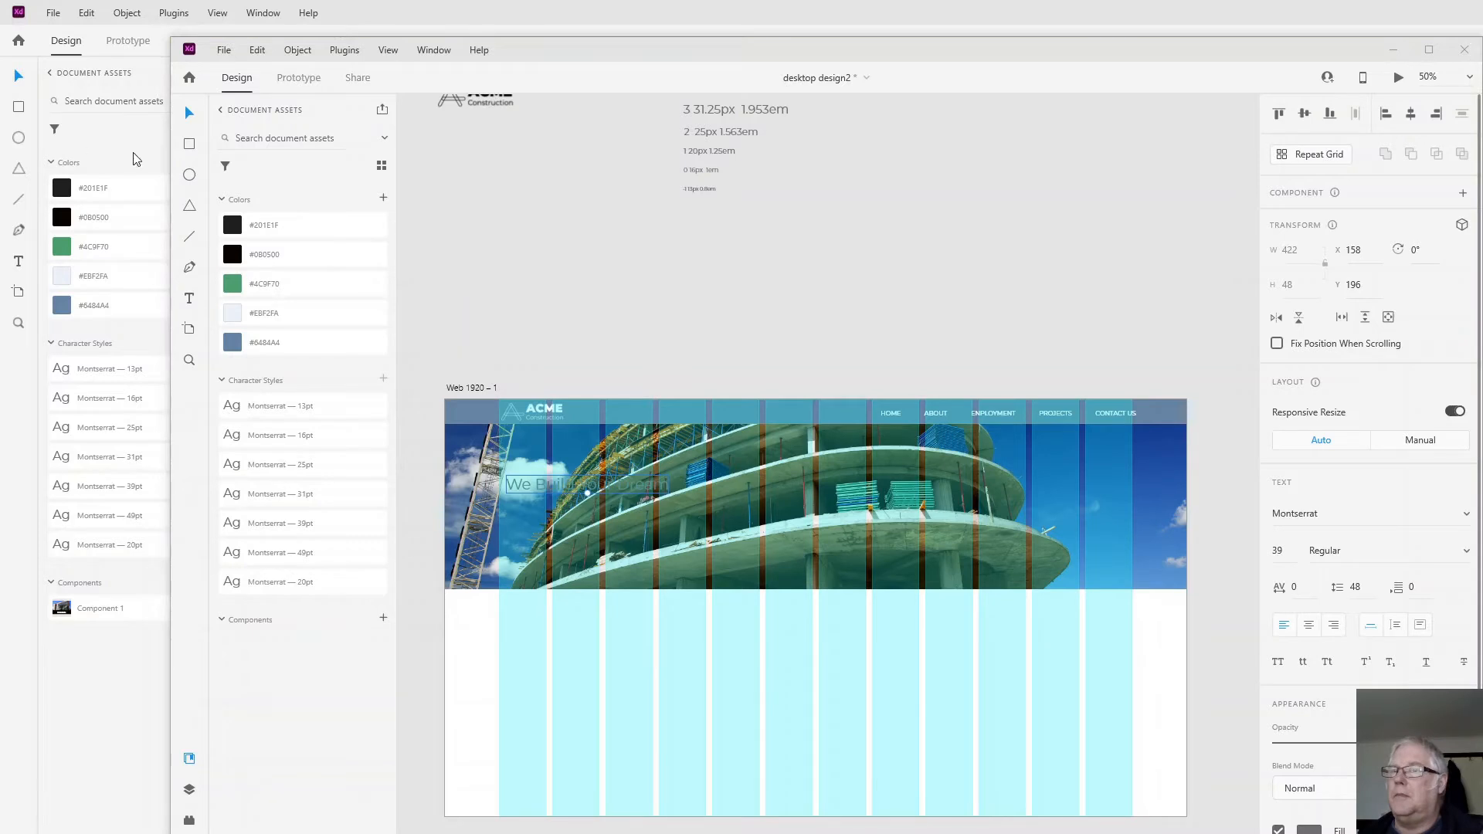
- Draw a rectangle about 536 px wide over the heading at about X 140, Y 160, and set its height to 96
left_click(190, 144)
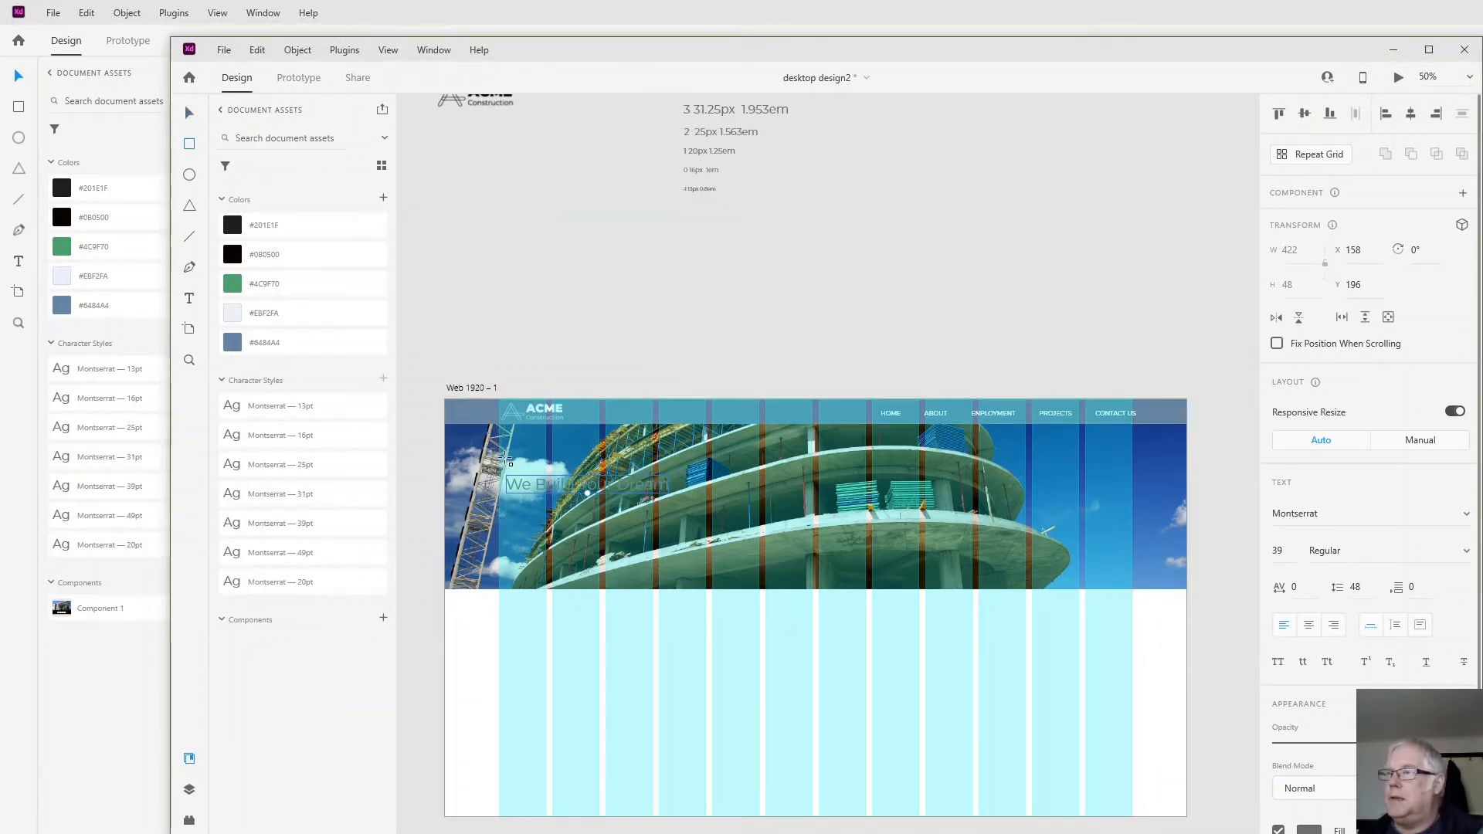
mouse_move(498, 461)
left_mouse_down()
mouse_move(721, 517)
mouse_move(709, 506)
left_mouse_up()
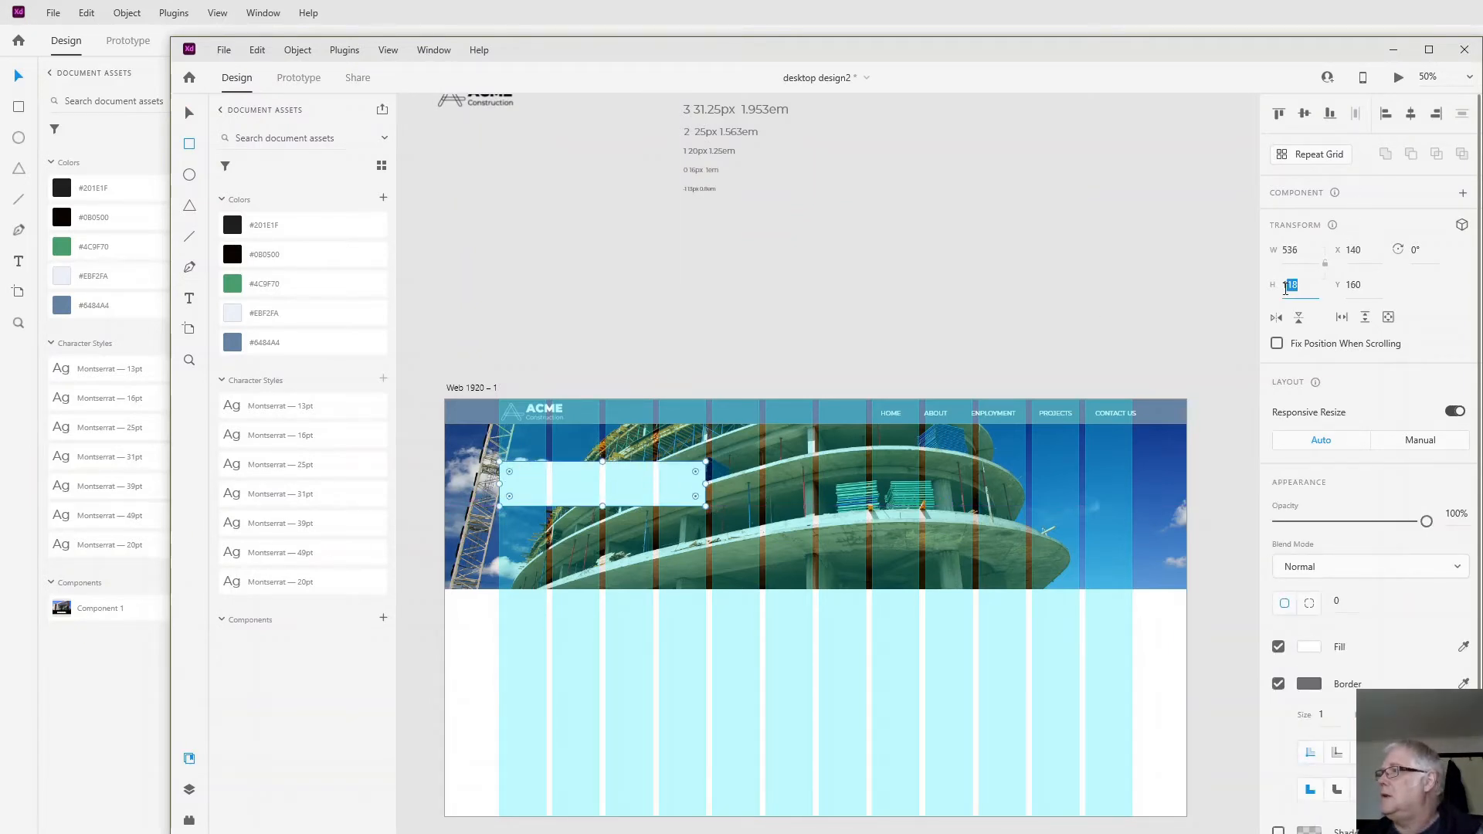
type("96")
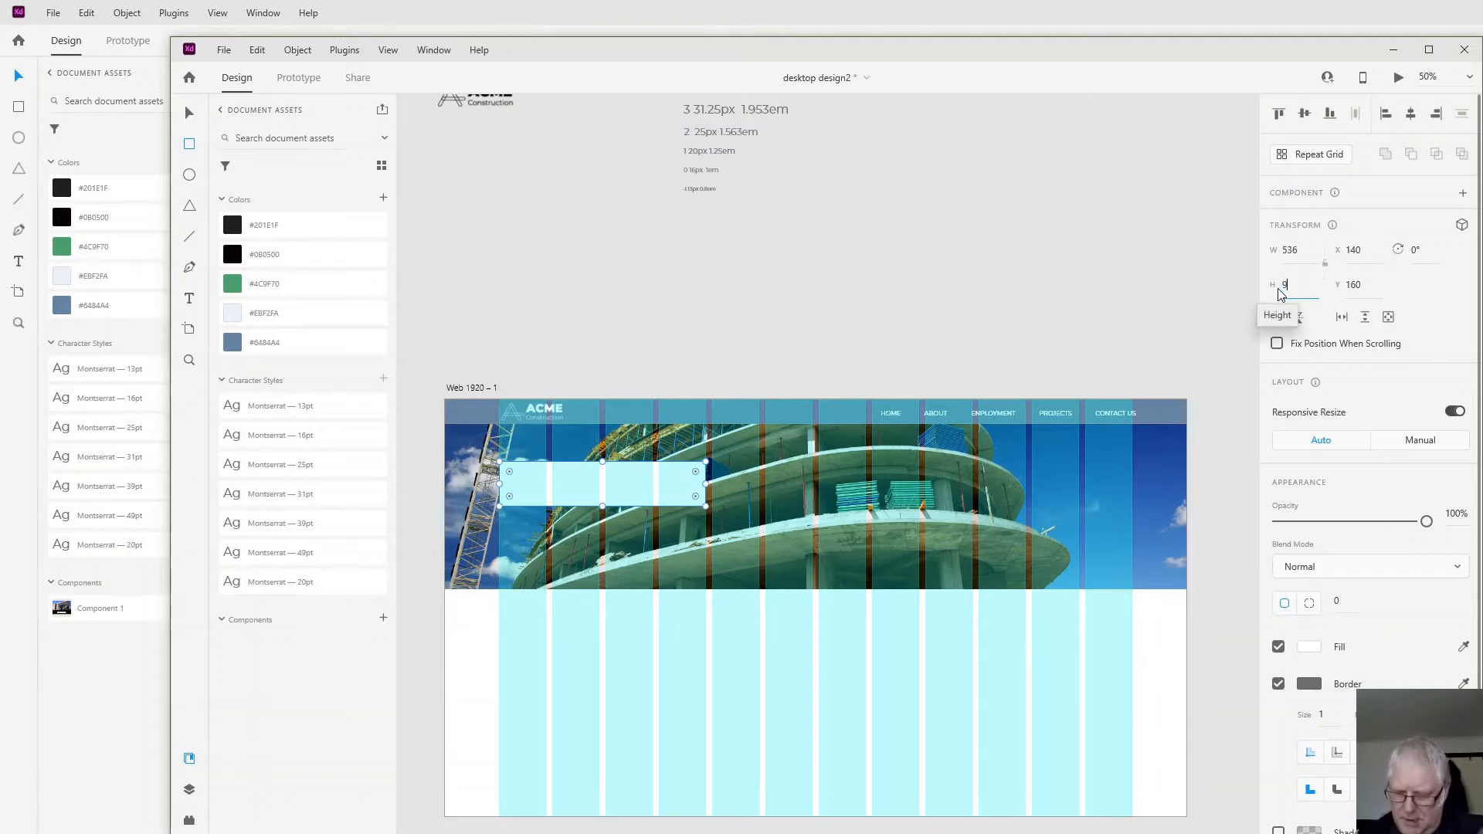
key("Return")
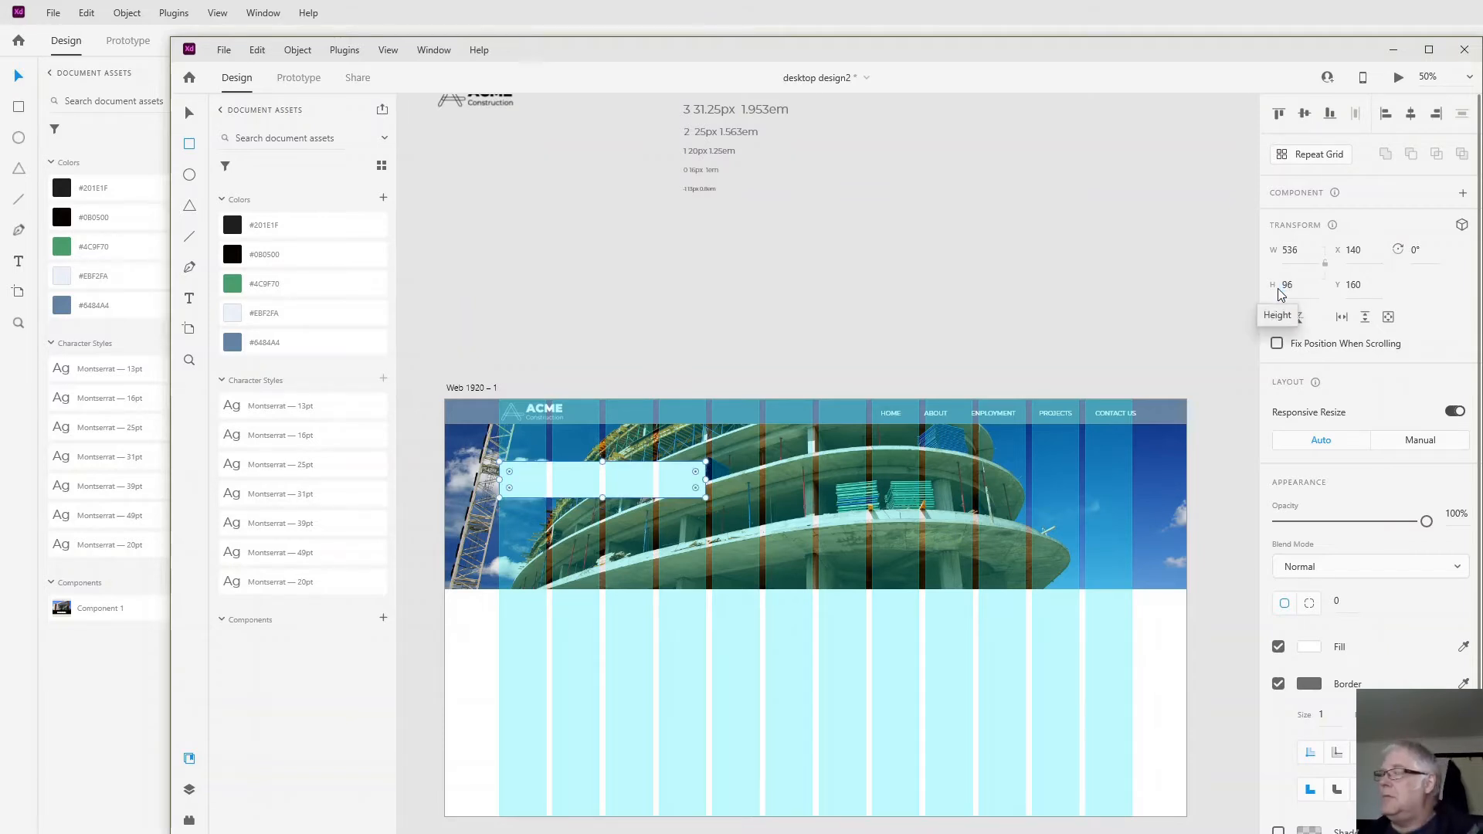
- Fill the heading's rectangle with the palette colour #0B0500 and send it backward behind the heading text
left_click(255, 246)
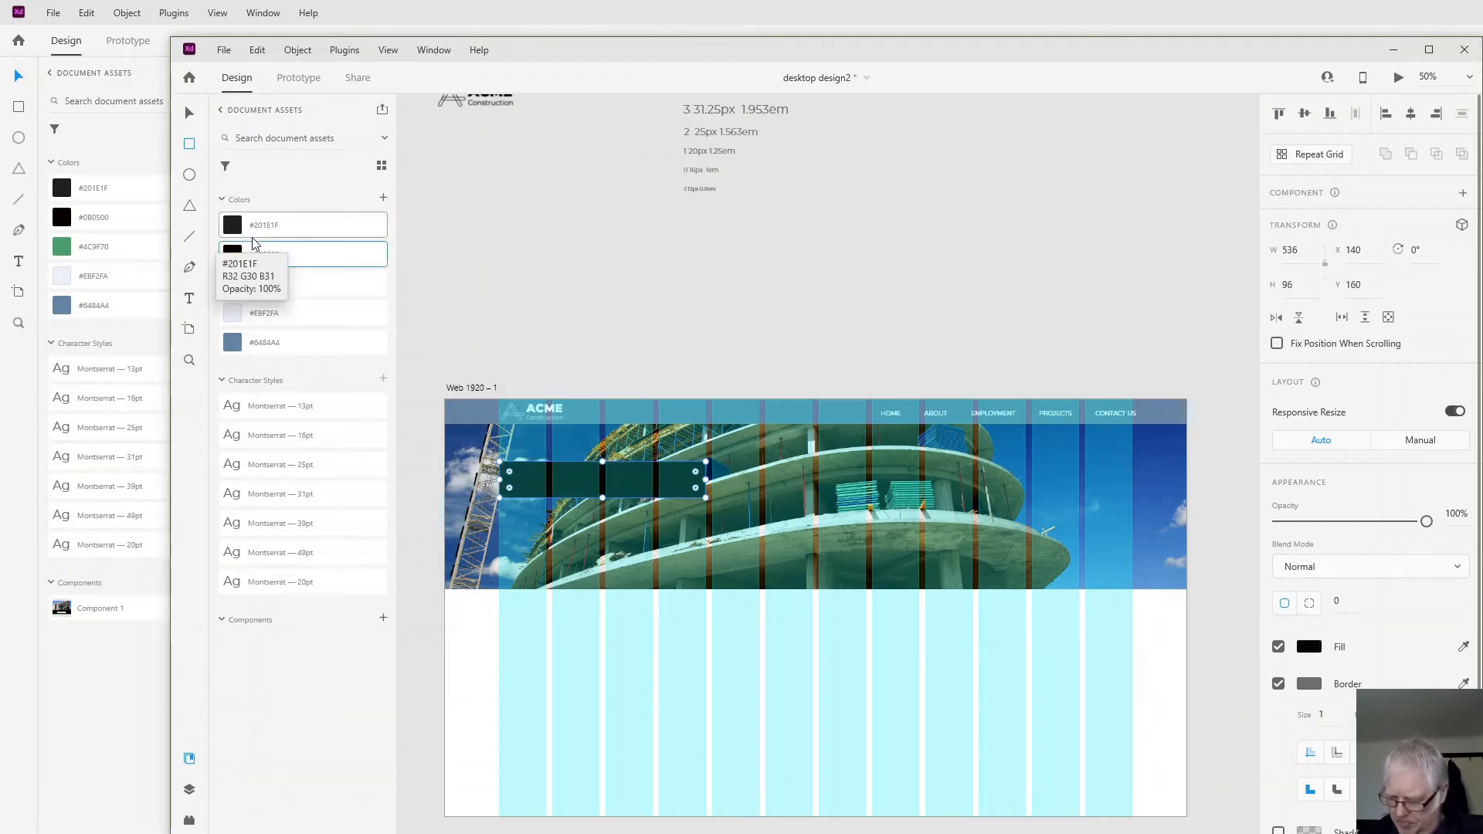
key("ctrl+[")
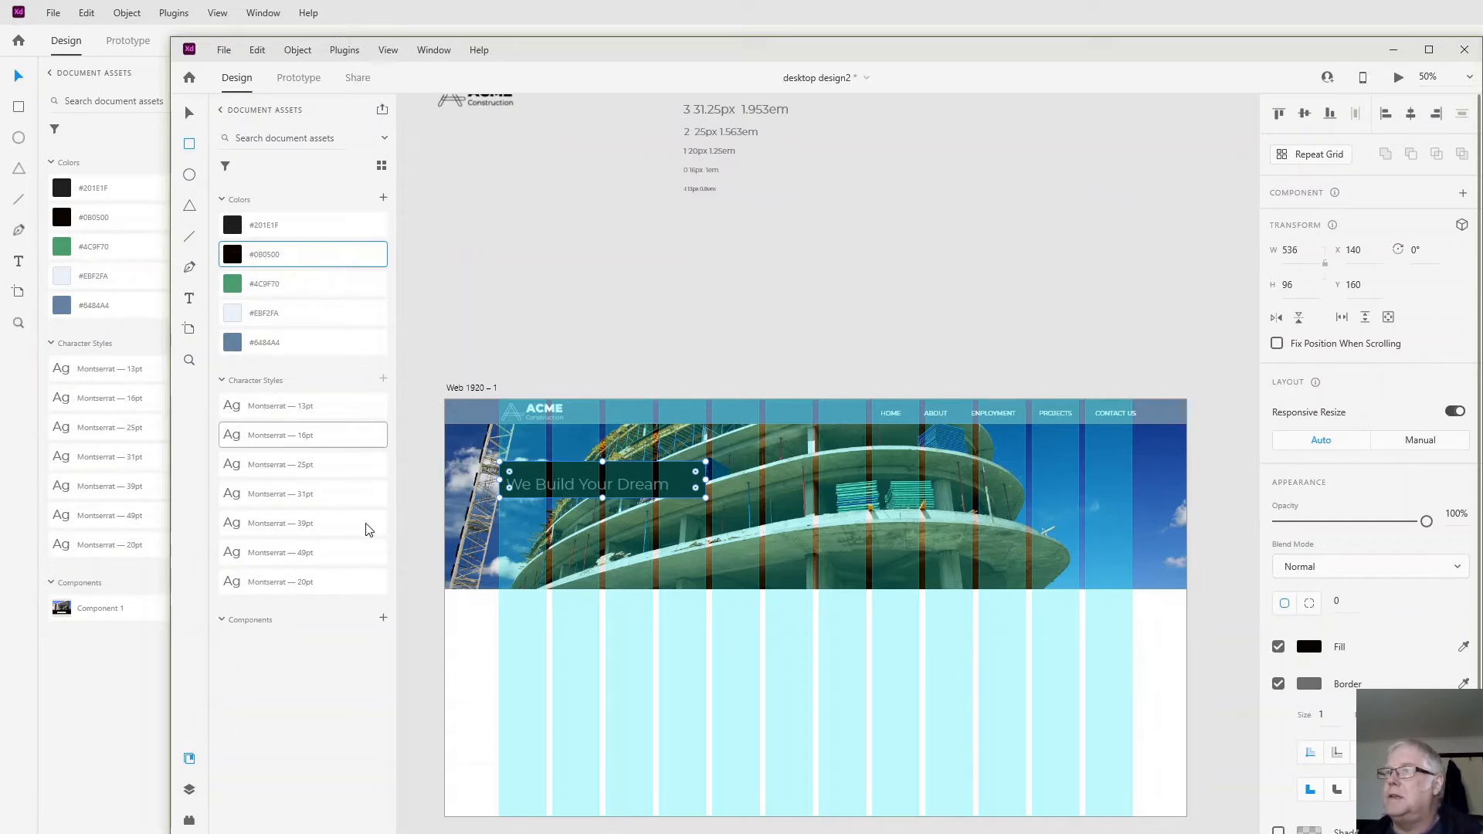
- Centre the "We Build Your Dream" heading inside the dark rectangle
left_click(190, 113)
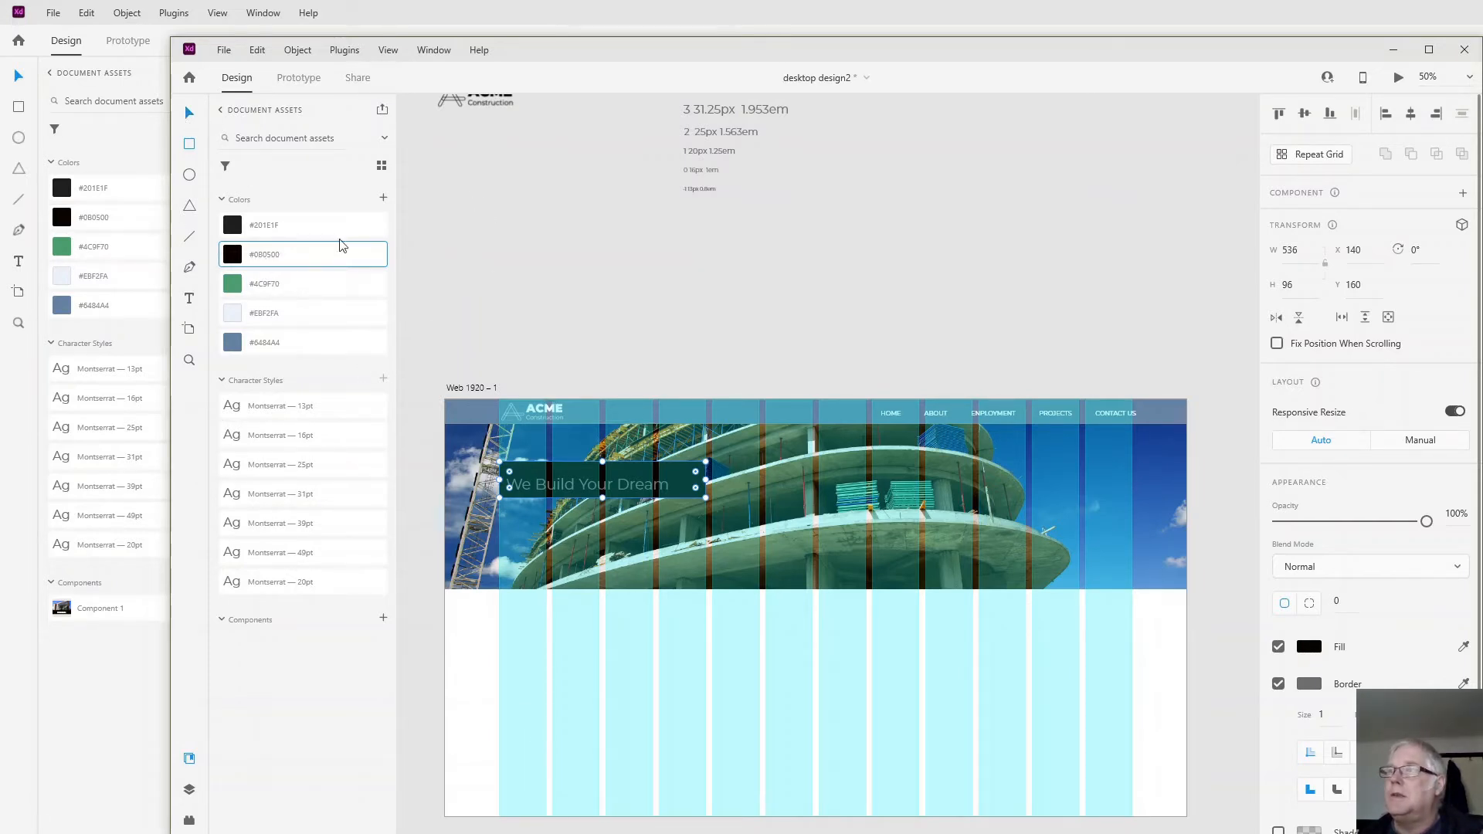
left_click(565, 484)
left_click_drag(564, 482, 573, 485)
- Enable Background Blur on the rectangle behind the heading and lower the blur's brightness
left_click(511, 495)
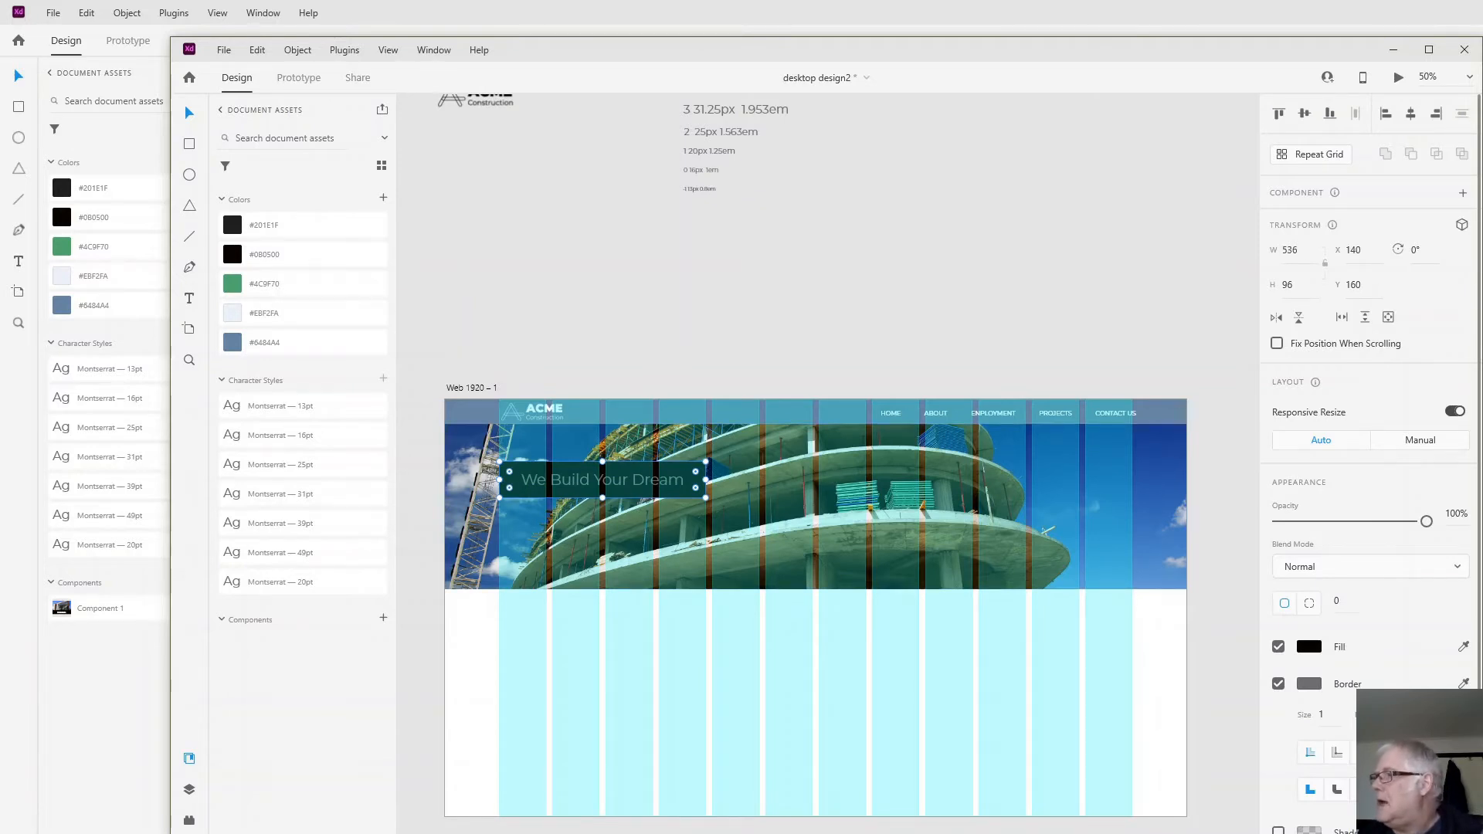
scroll(1372, 607, "down", 2)
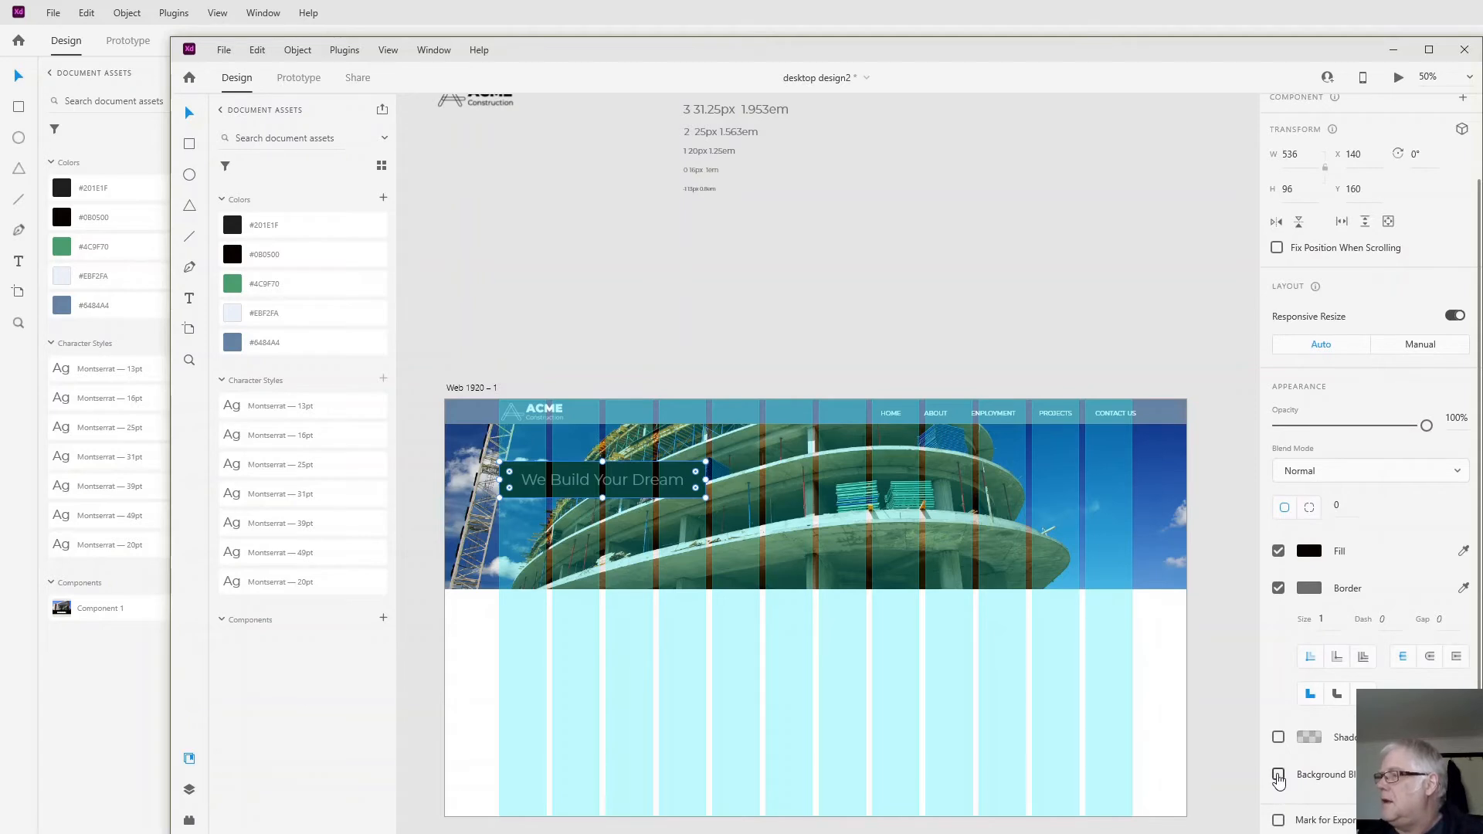
left_click(1279, 775)
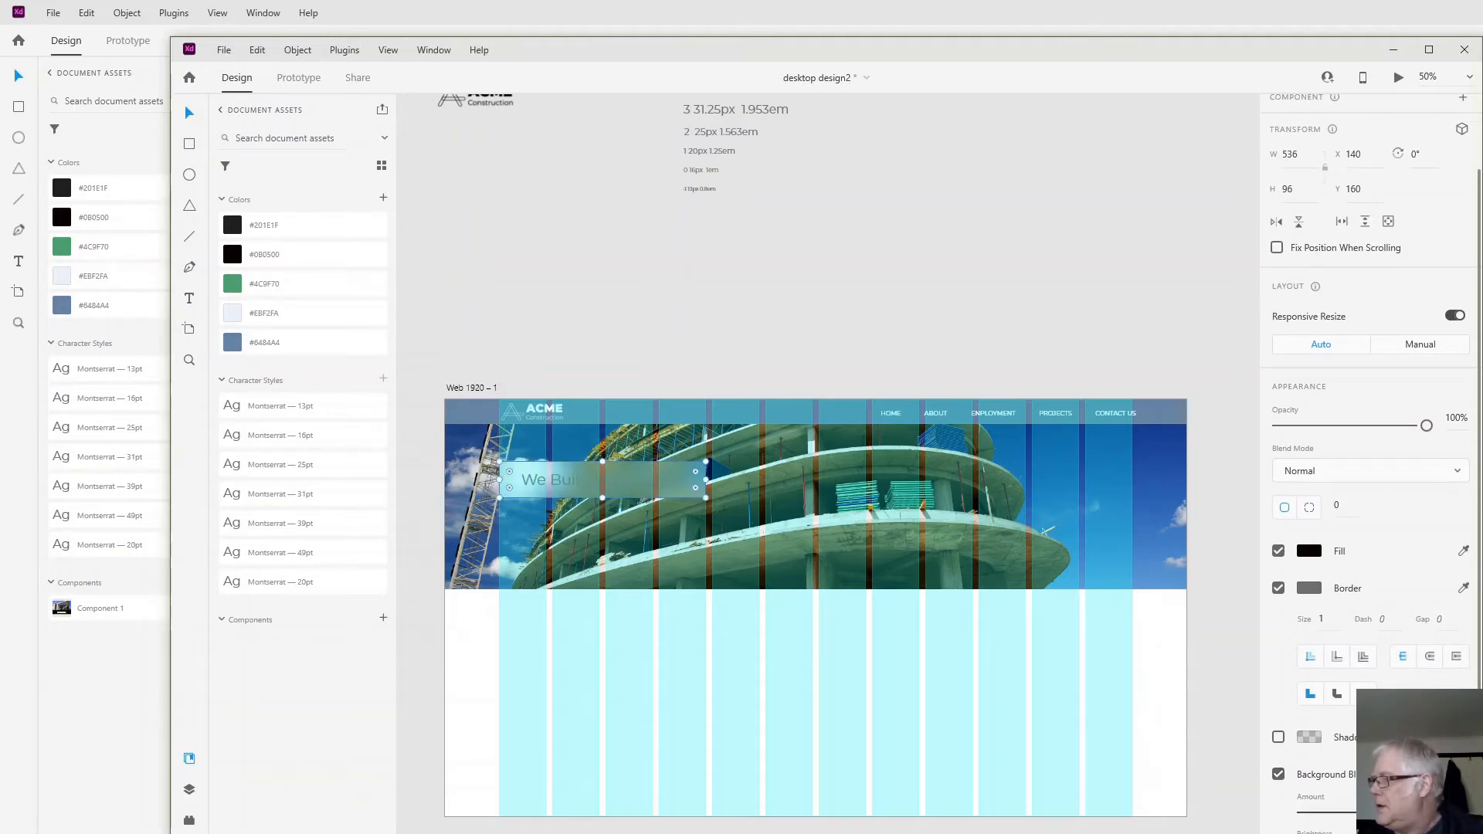
scroll(1367, 463, "down", 3)
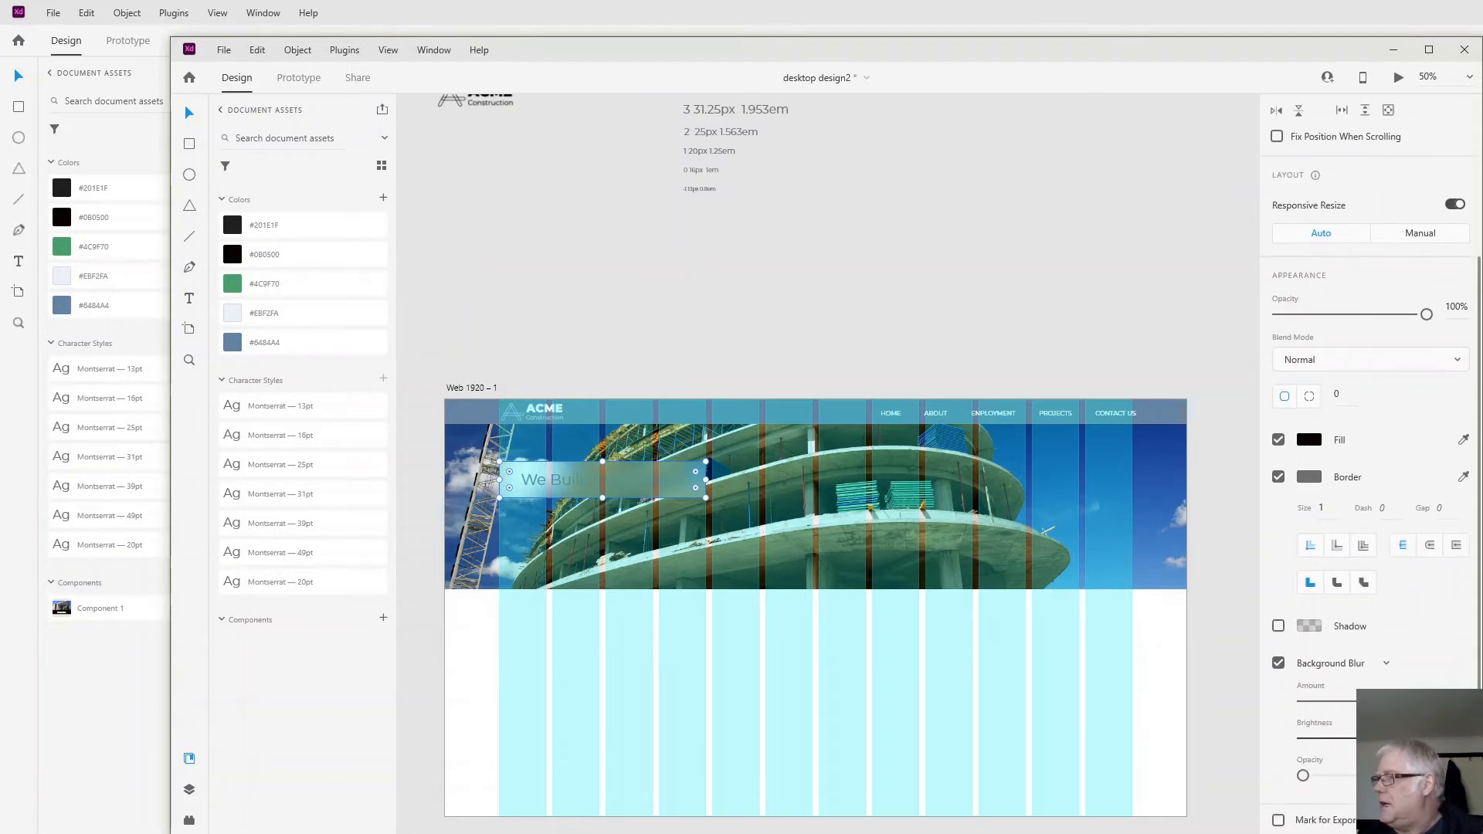
left_click_drag(1379, 739, 1291, 743)
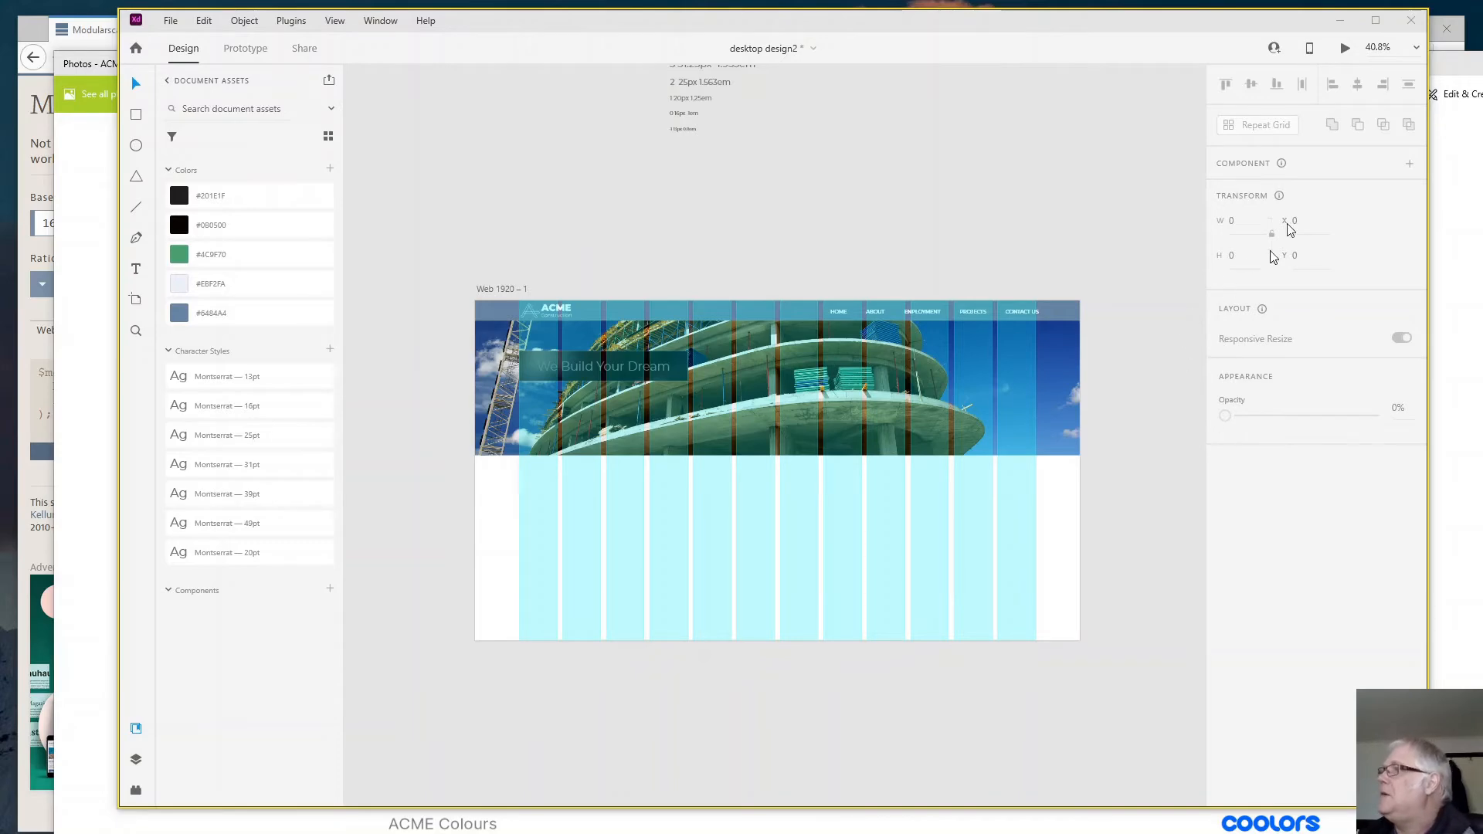
- Preview the design, and remove the borders from the header bar and the rectangle behind the heading
left_click(1344, 48)
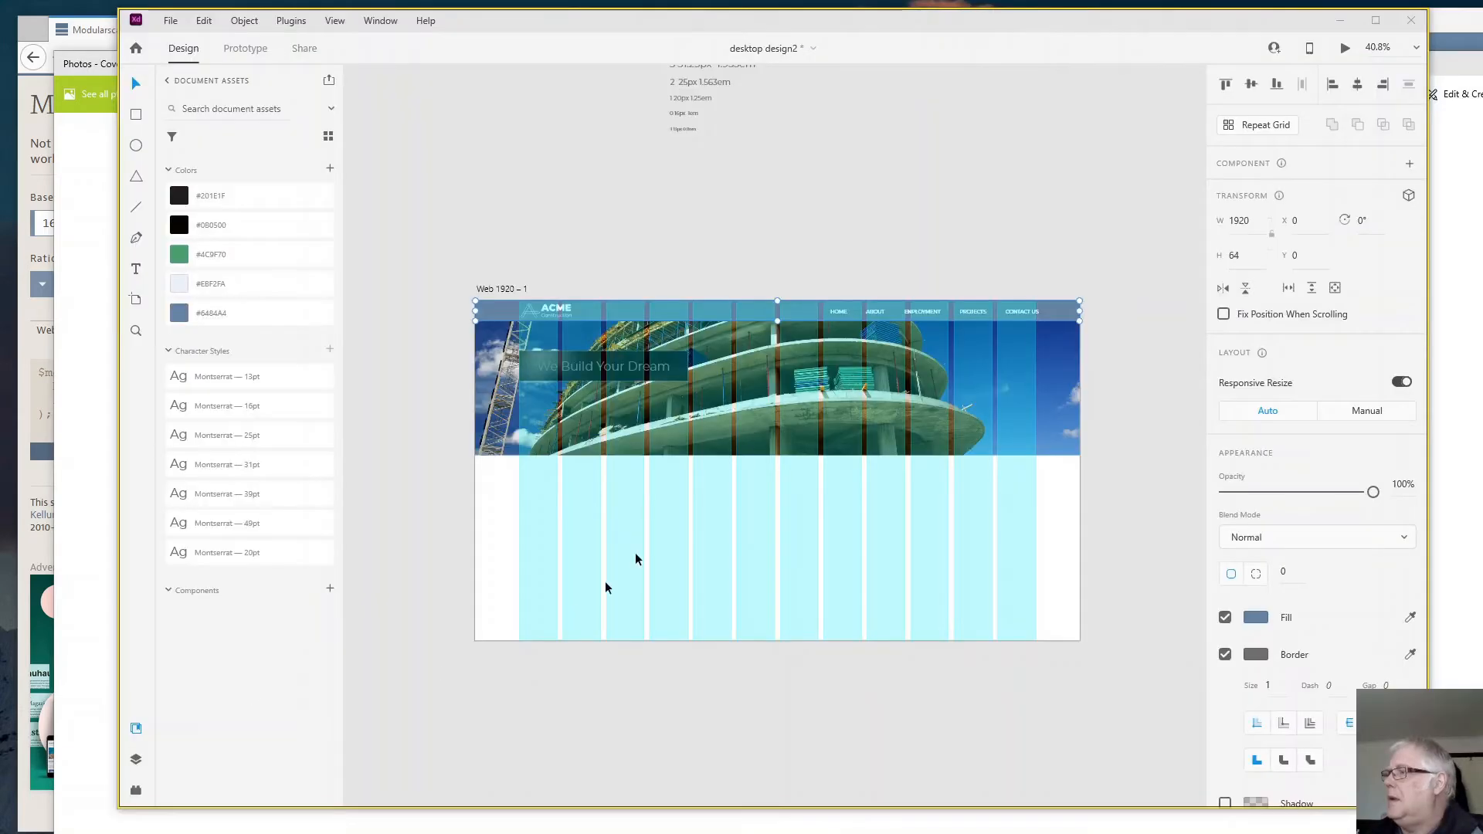
left_click(1225, 654)
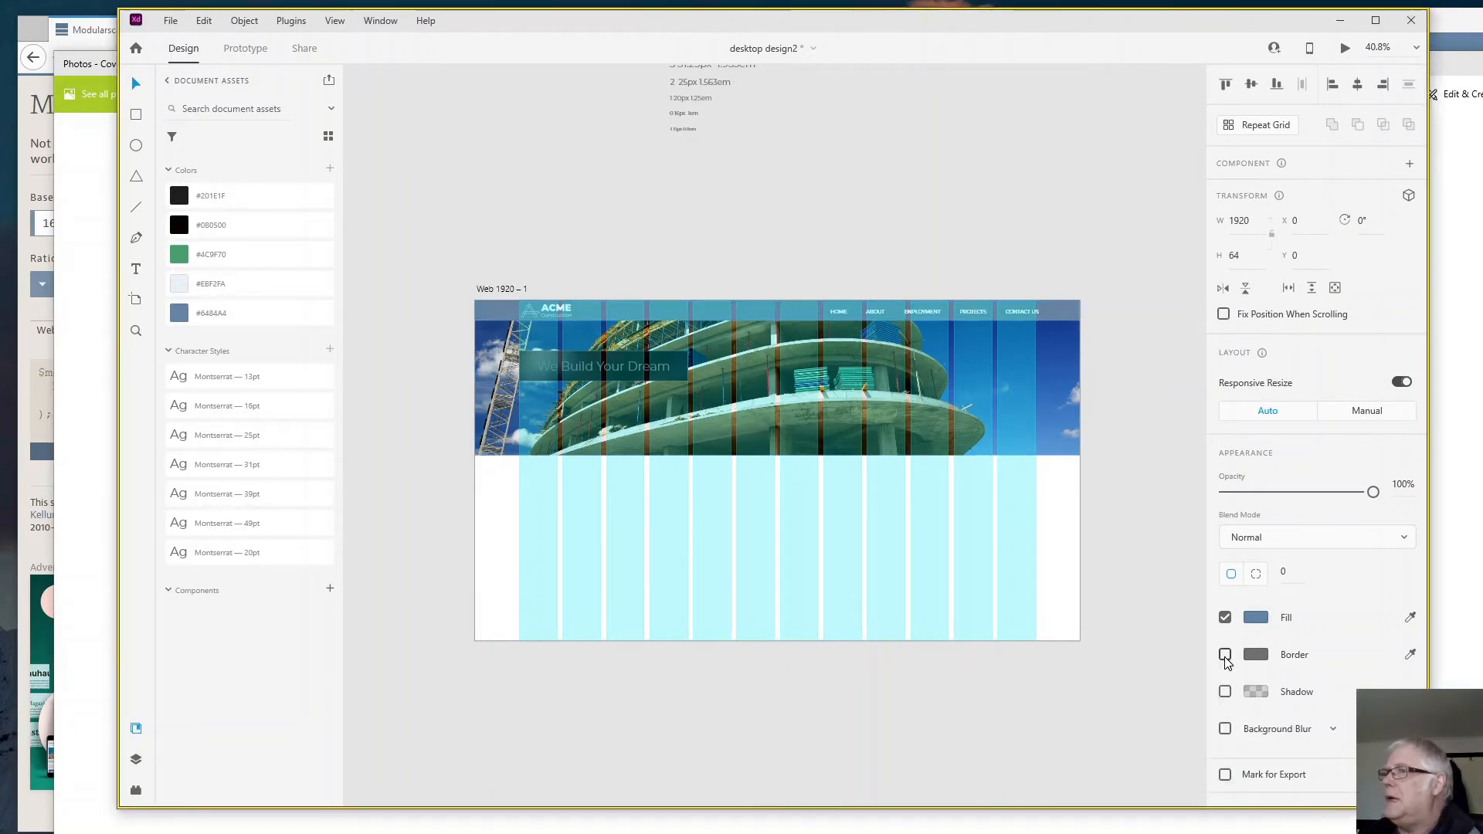
left_click(681, 369)
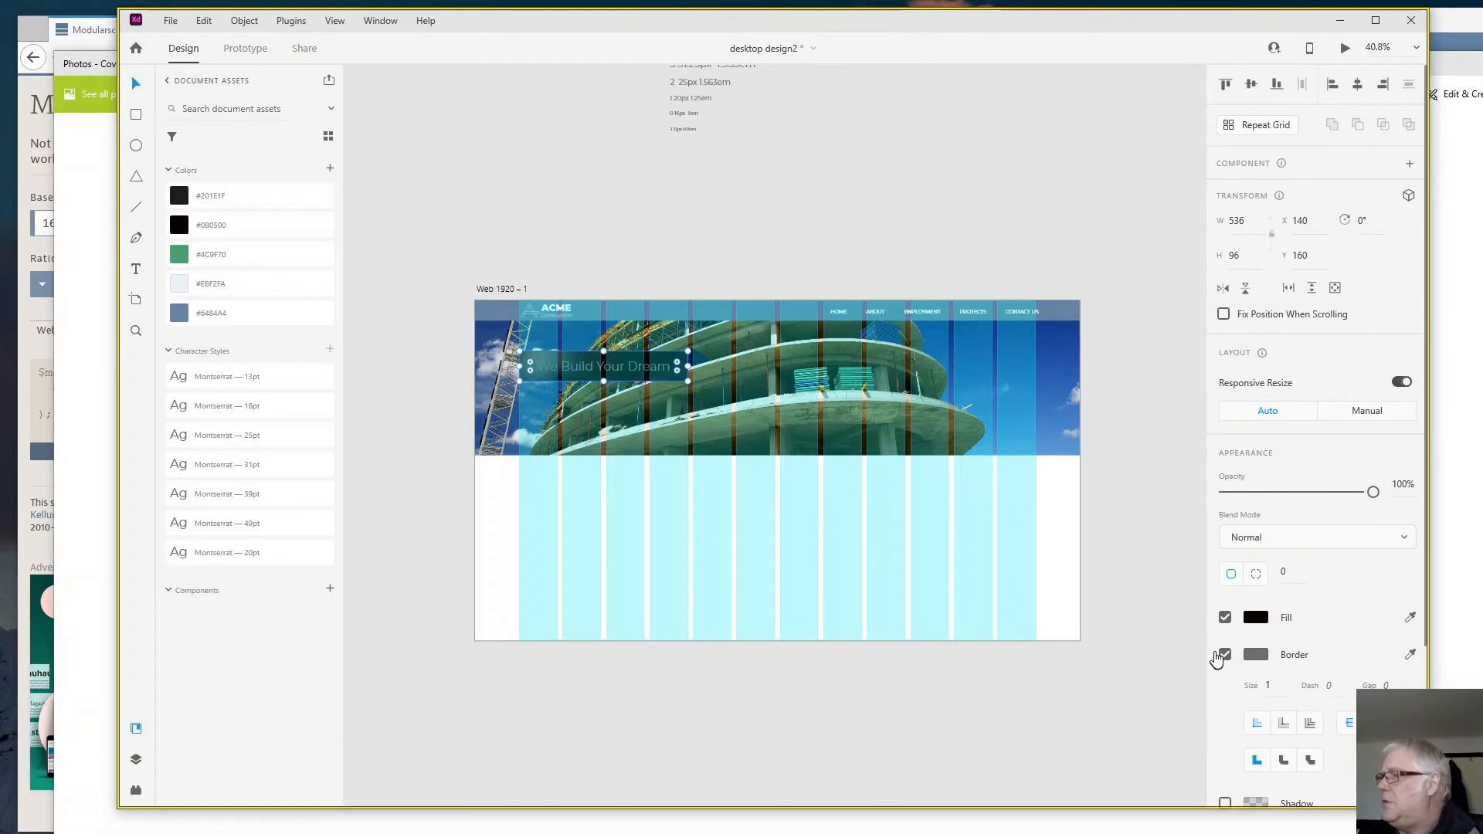
left_click(1225, 654)
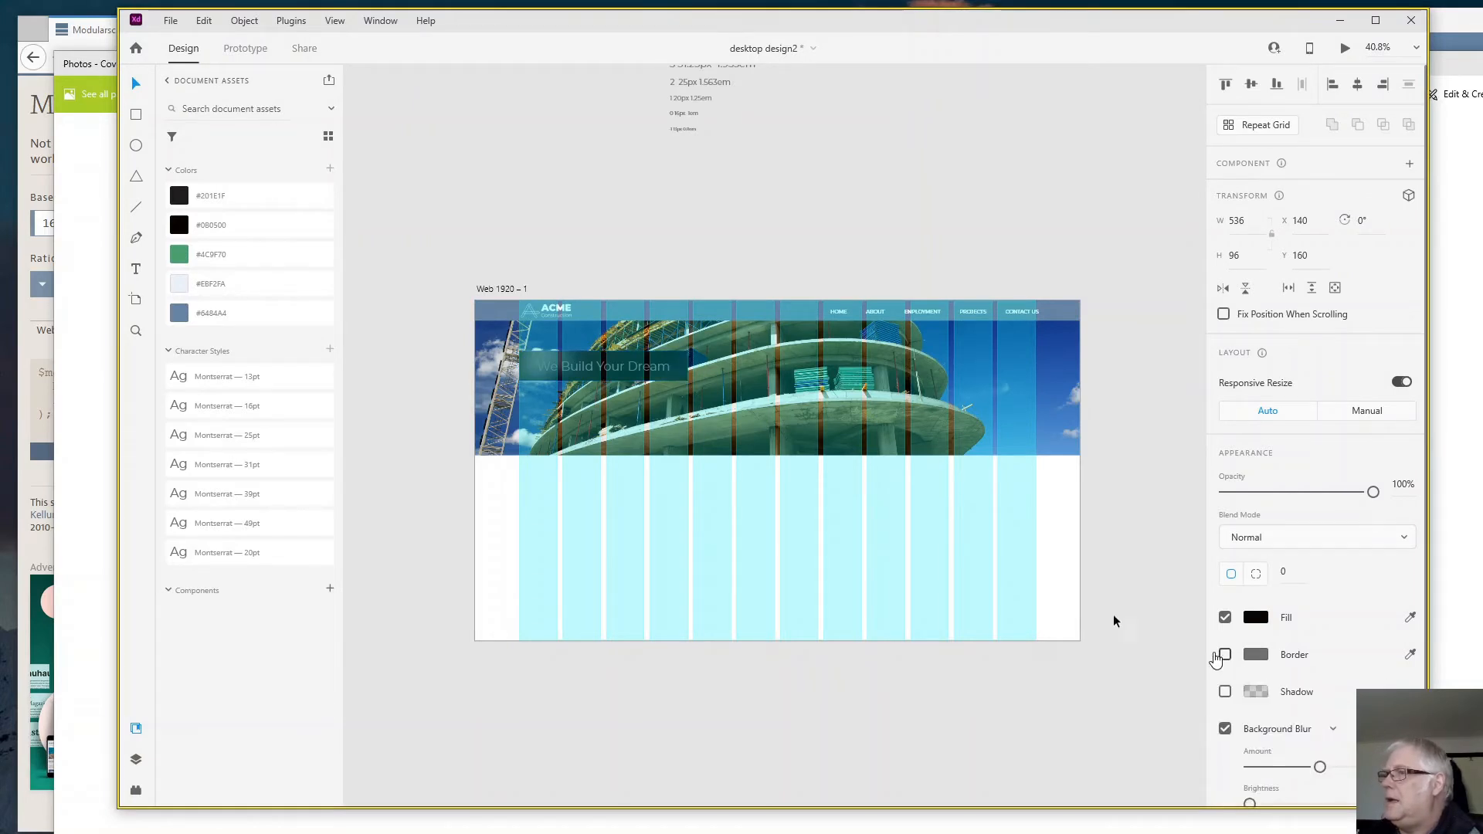
- Set the fill of the "We Build Your Dream" heading text to #FFFFFF
left_click(610, 377)
scroll(1339, 708, "down", 2)
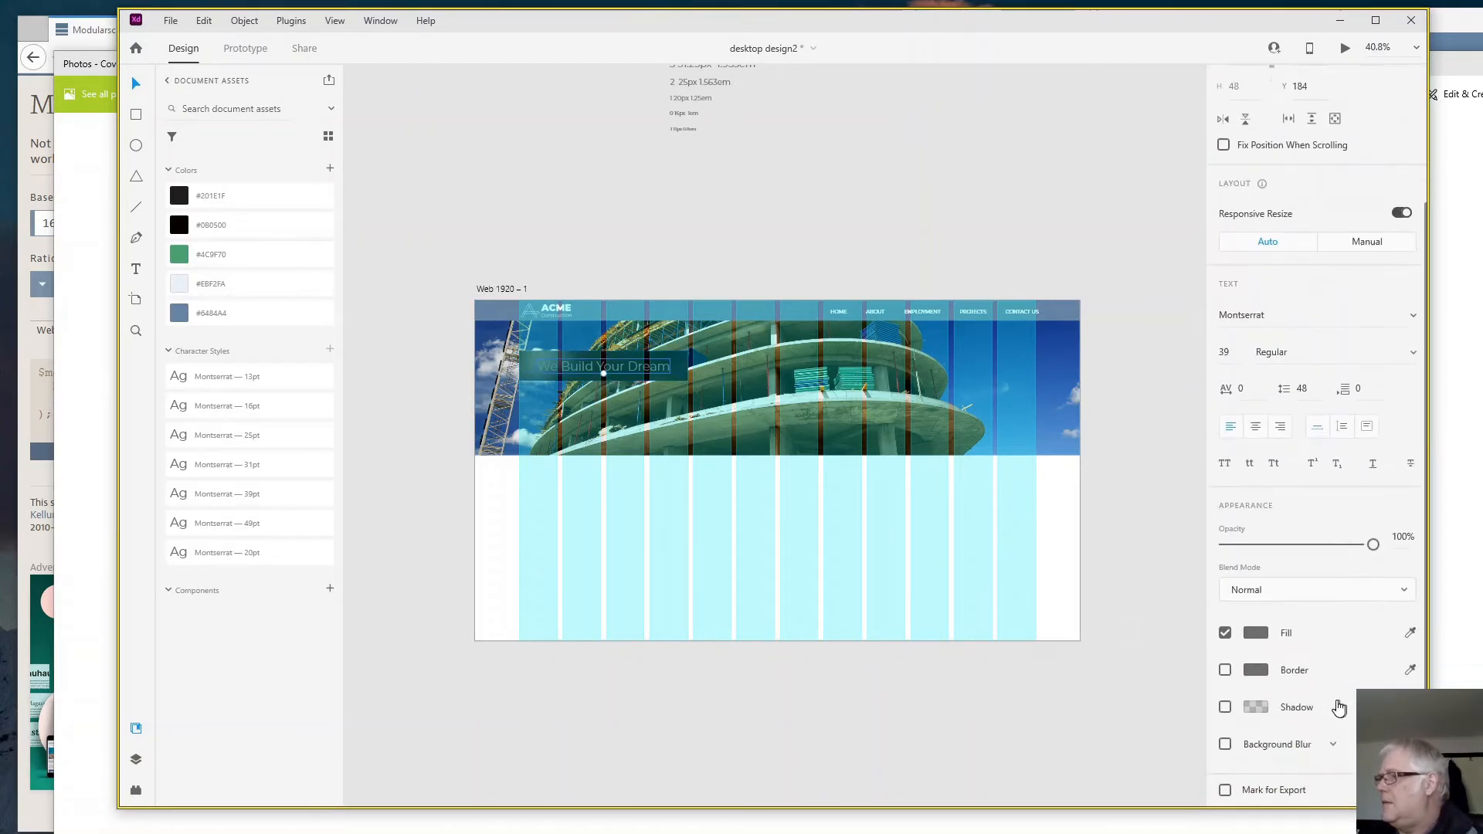
left_click(1256, 635)
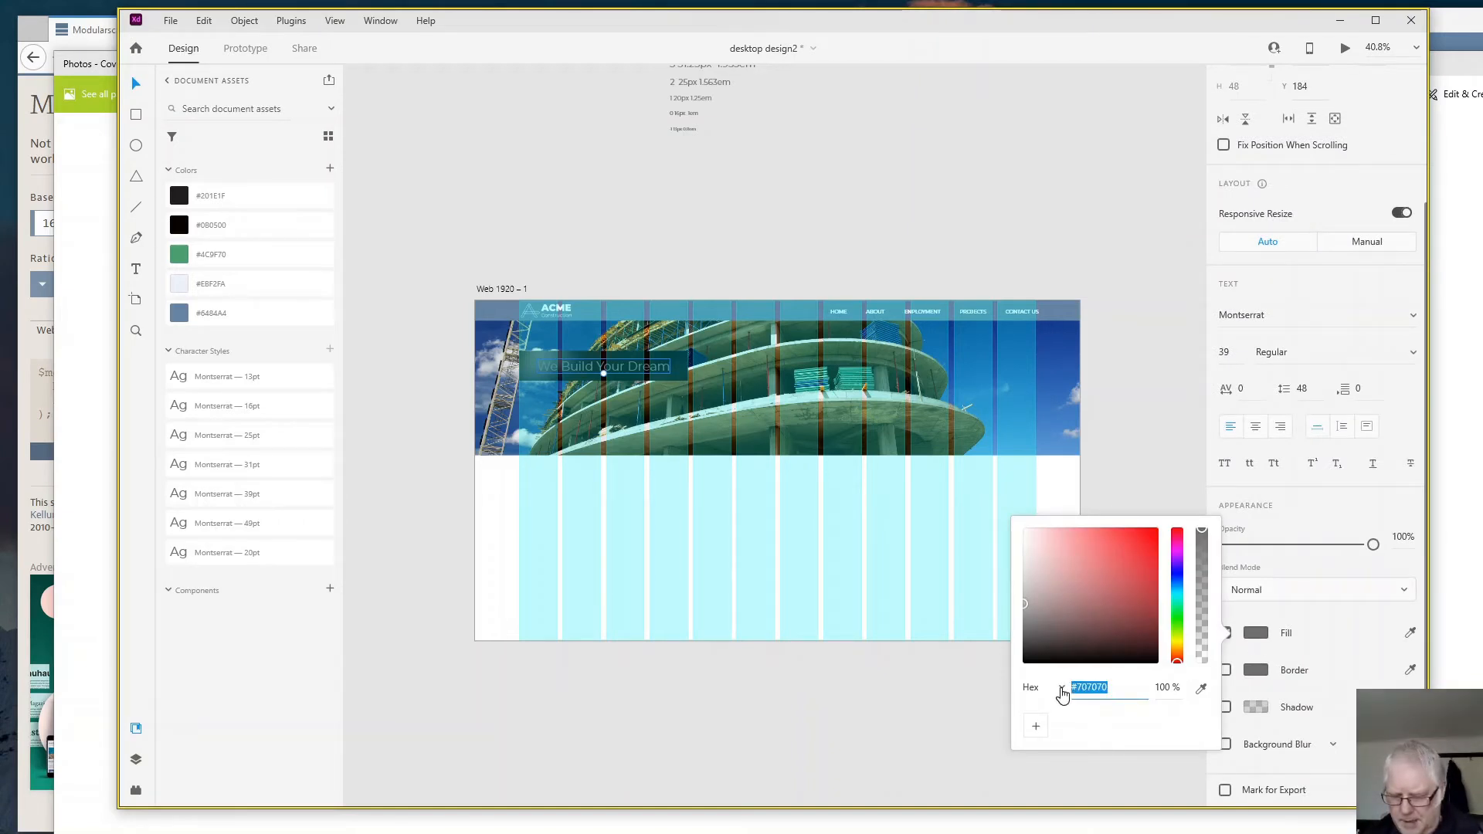
type("ffffff")
key("Return")
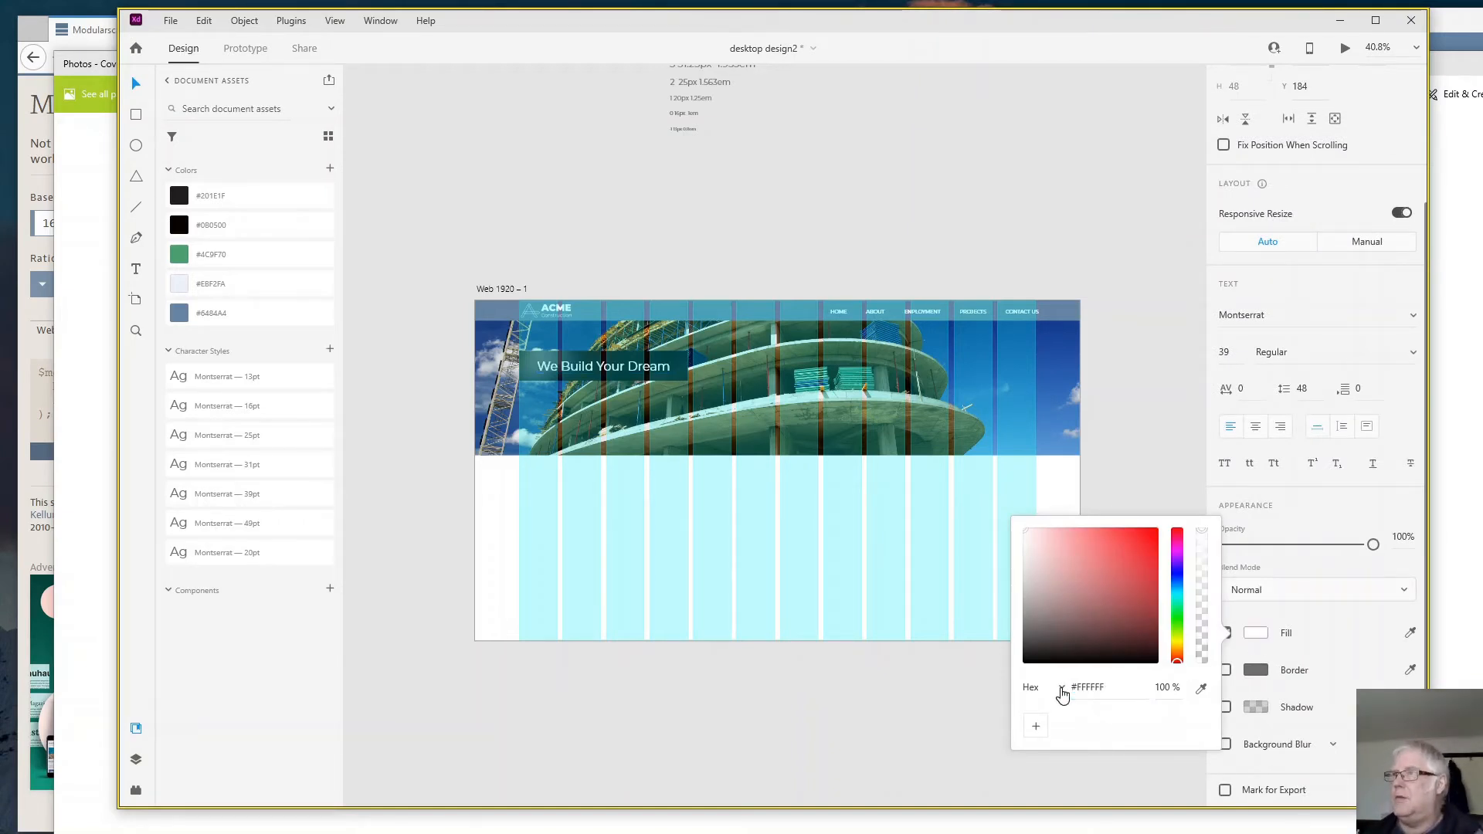
left_click(845, 576)
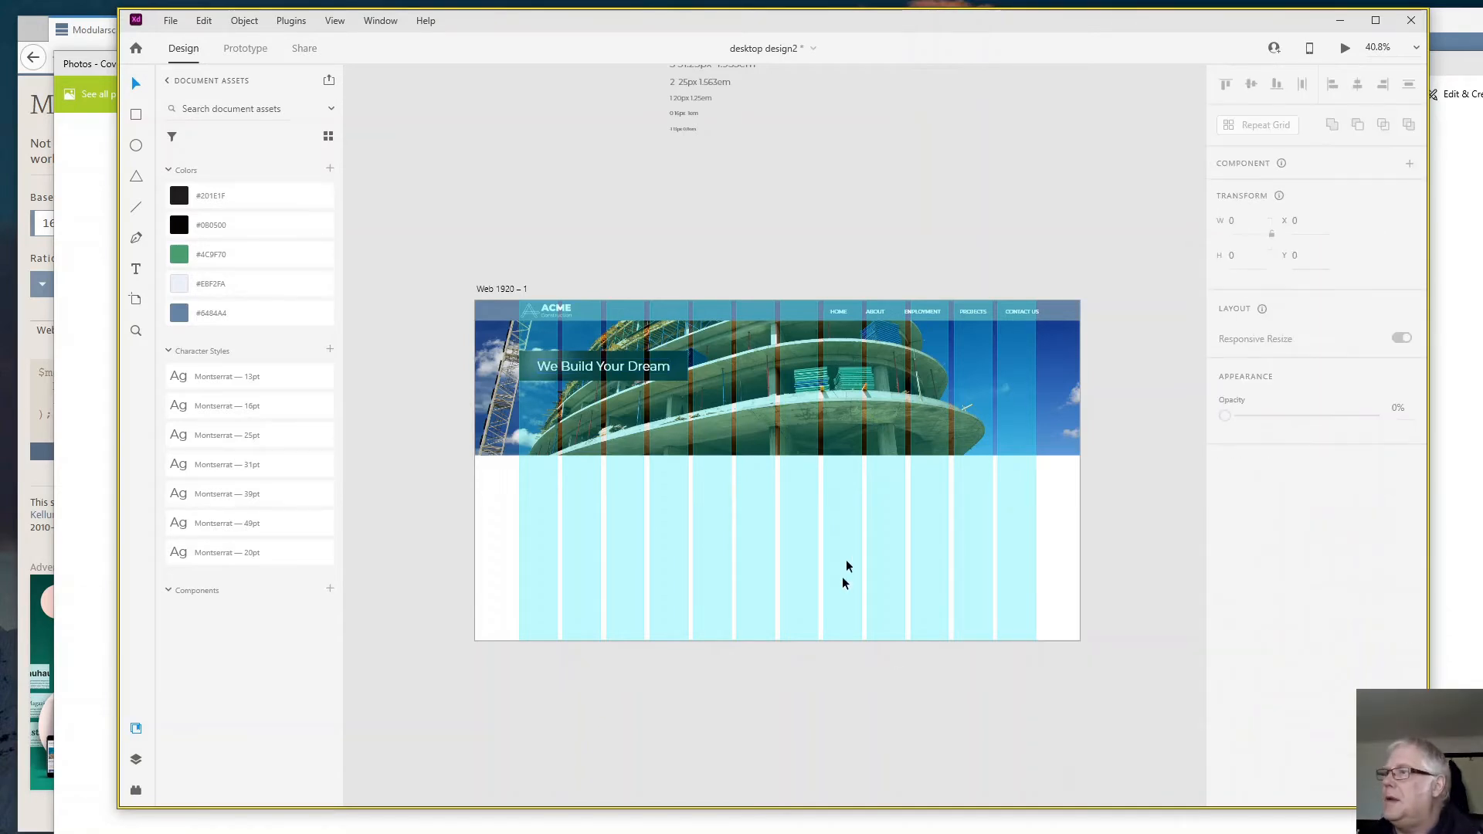
- Shorten the banner photo from its lower edge to a height of about 350
left_click(828, 454)
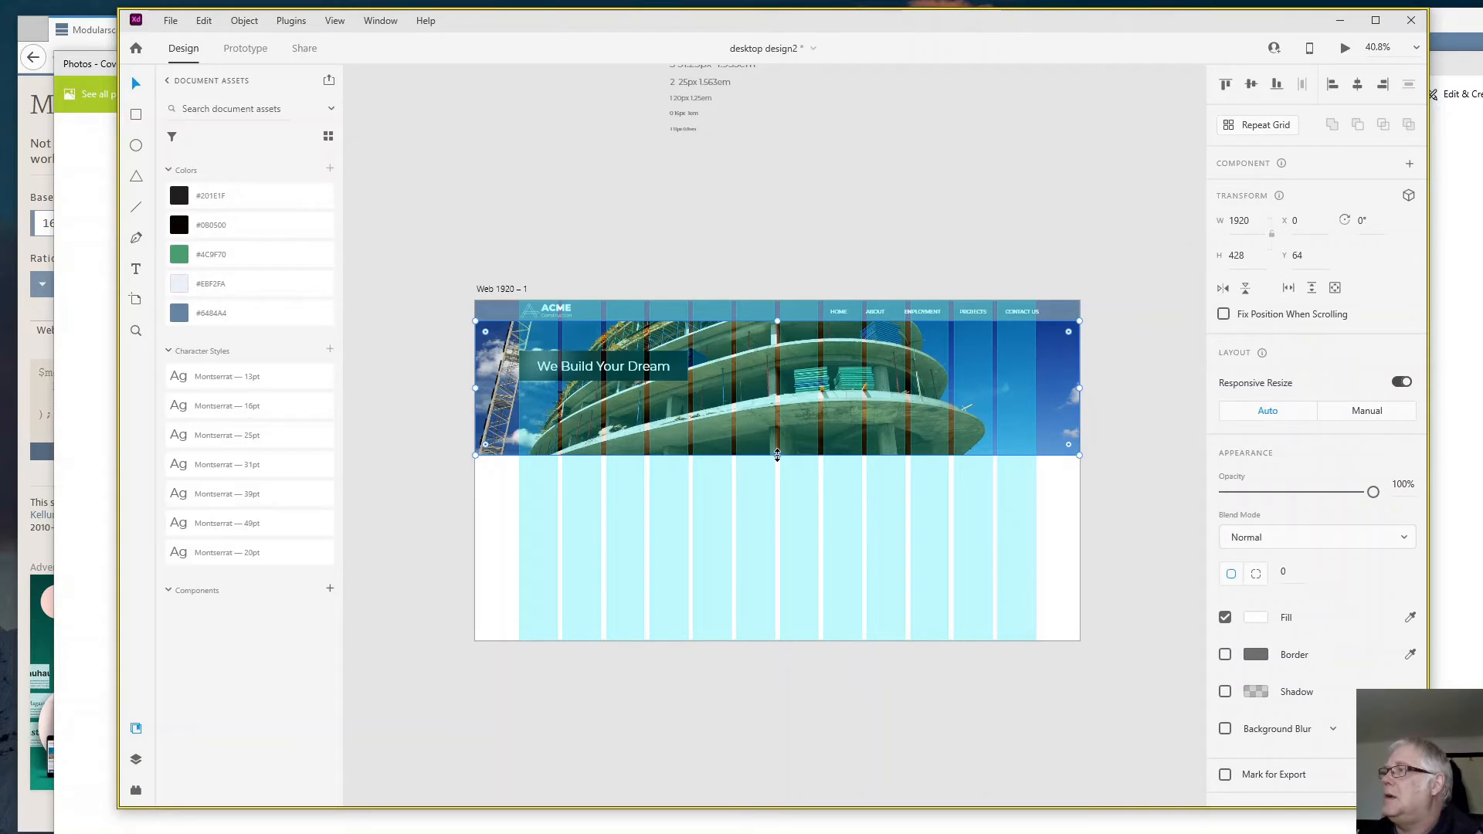
mouse_move(777, 454)
left_mouse_down()
mouse_move(777, 415)
mouse_move(776, 431)
left_mouse_up()
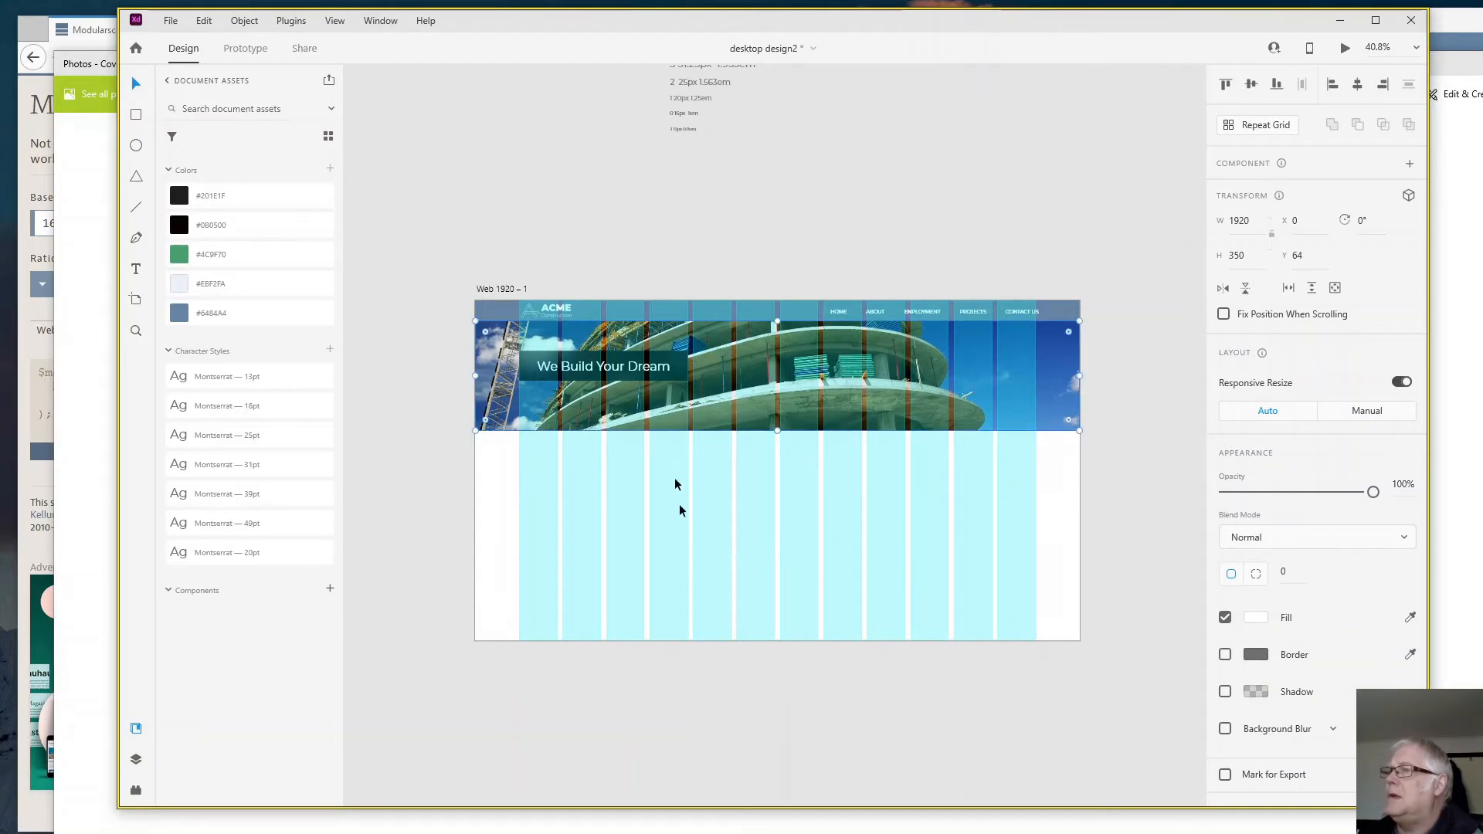
- Group the banner heading with its dark rectangle and move the group down to about Y 191
left_click(590, 373)
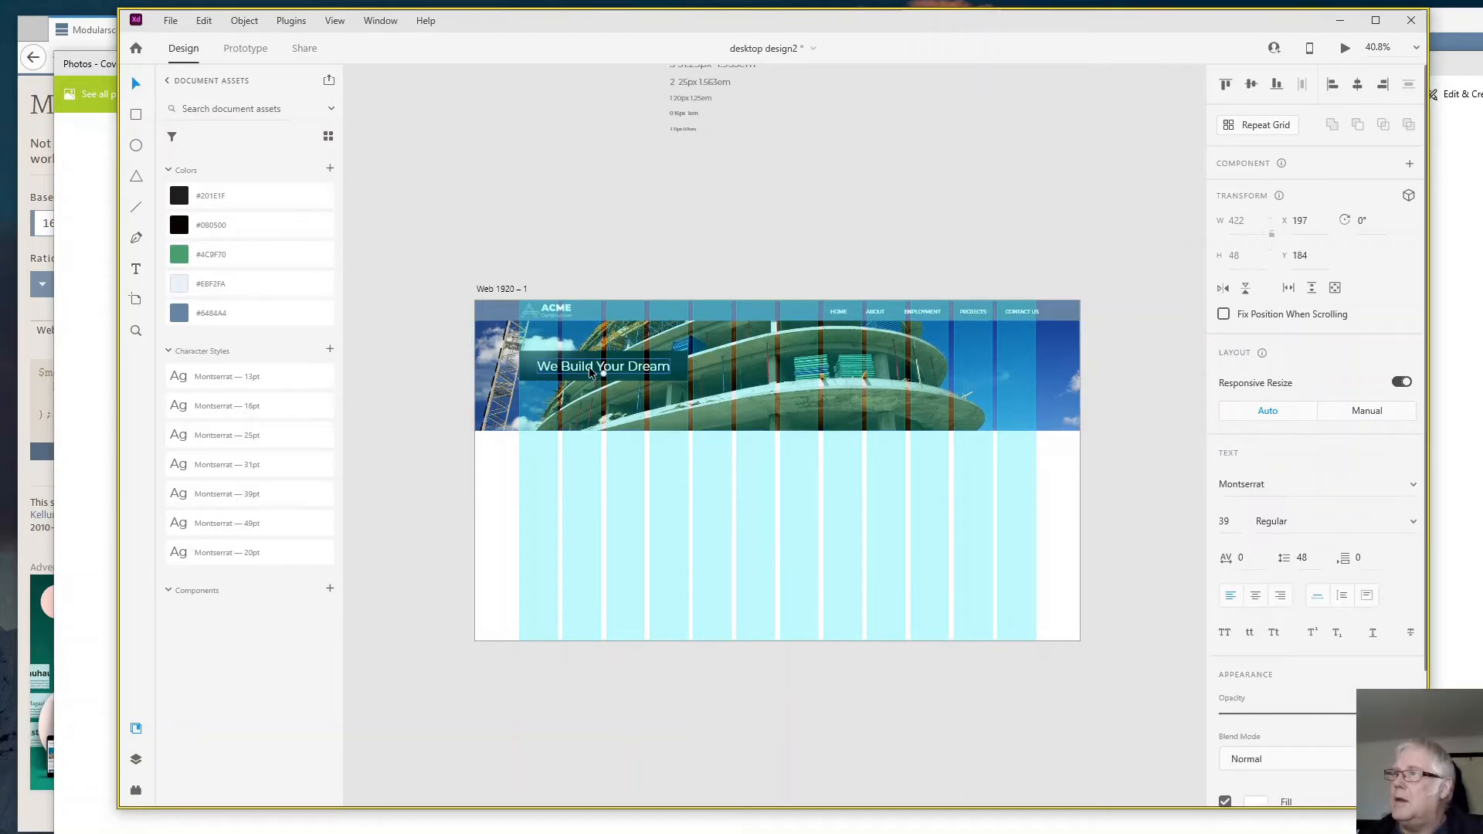
key("Escape")
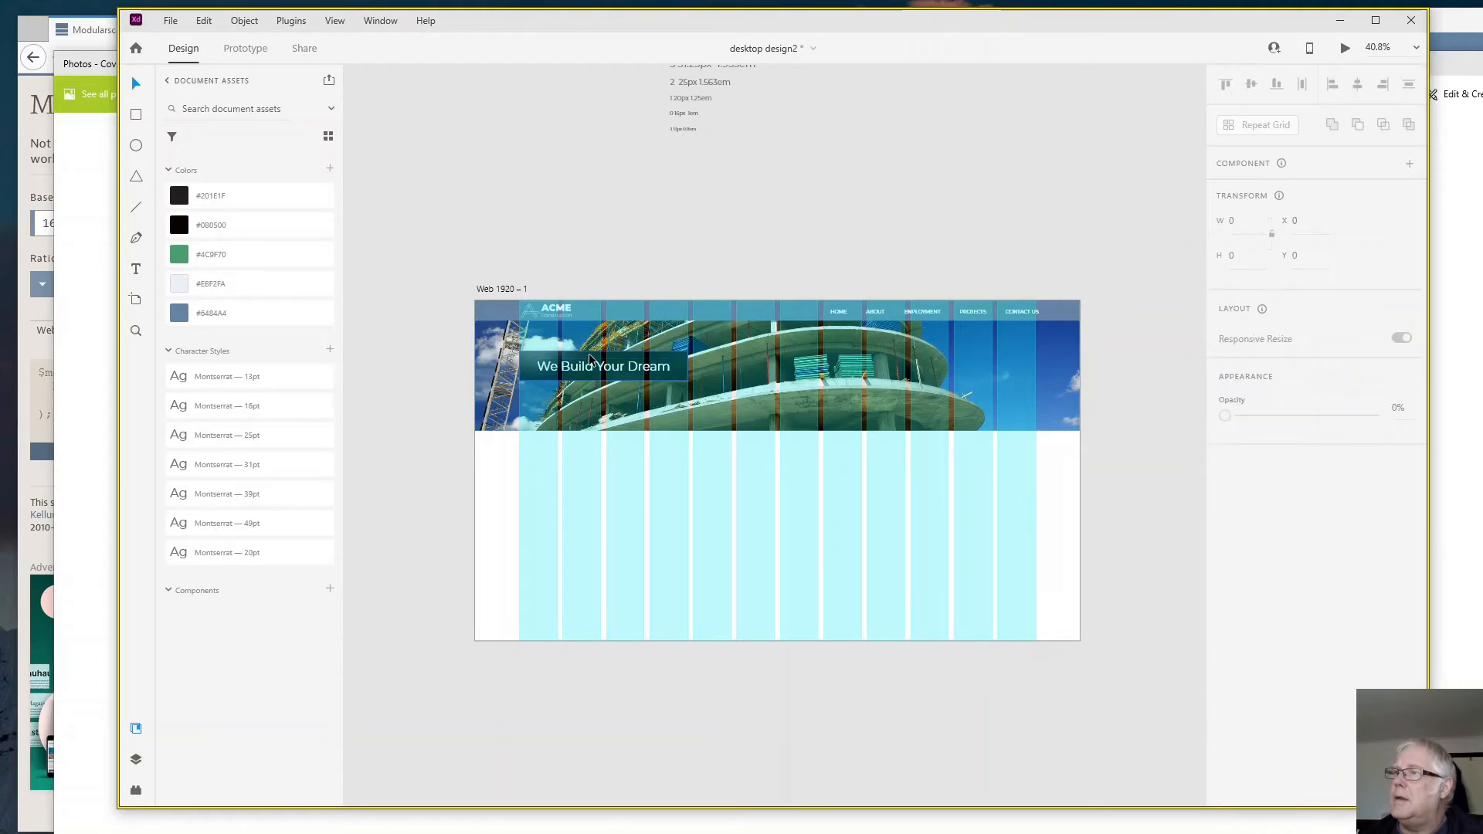
left_click(589, 362)
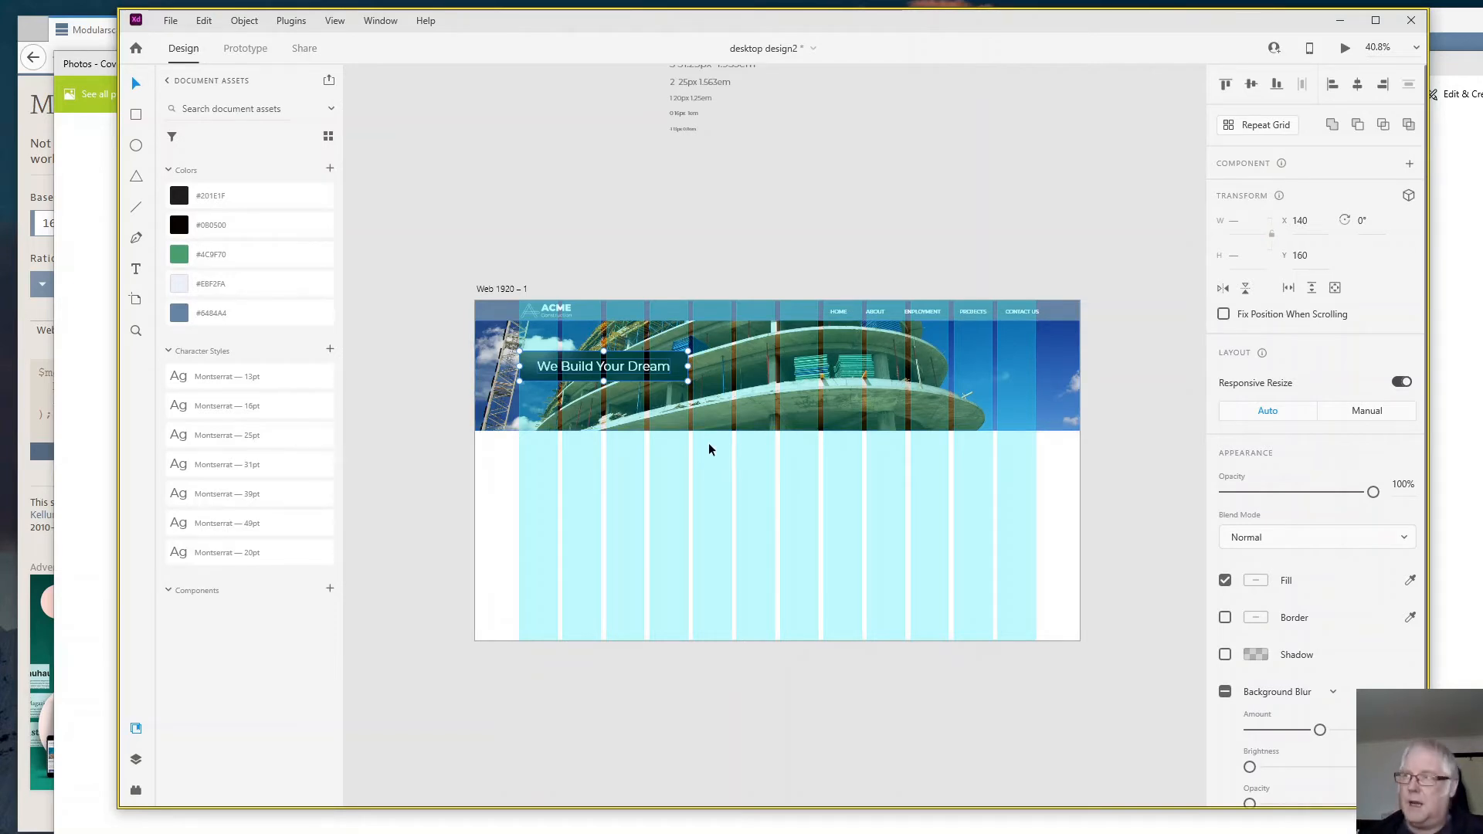
key("ctrl+g")
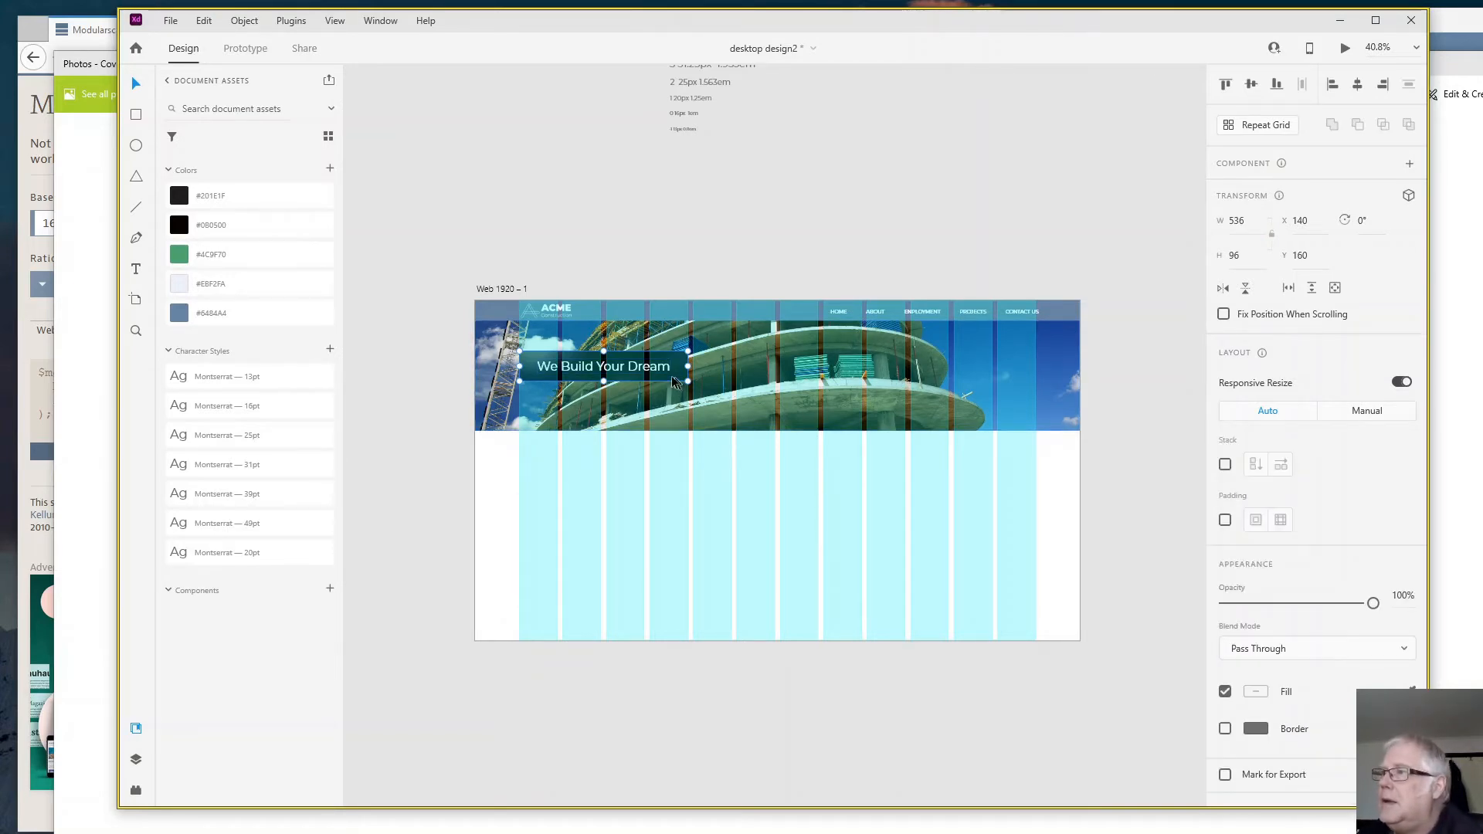
left_click_drag(674, 381, 669, 392)
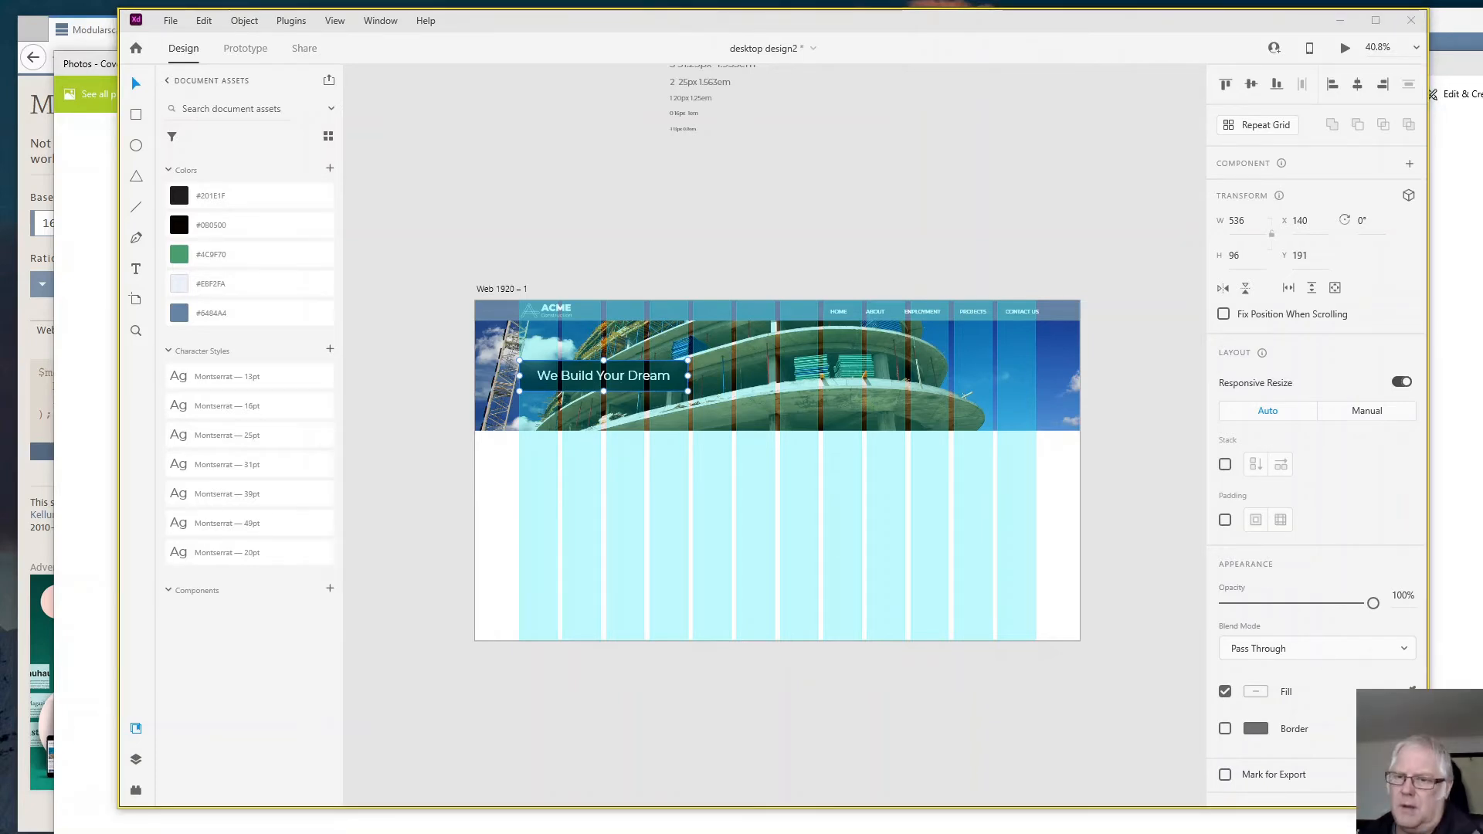
- Draw a rectangle about 398 by 179 below the banner in the first three columns, and add the text "Homes" beneath it
left_click(137, 115)
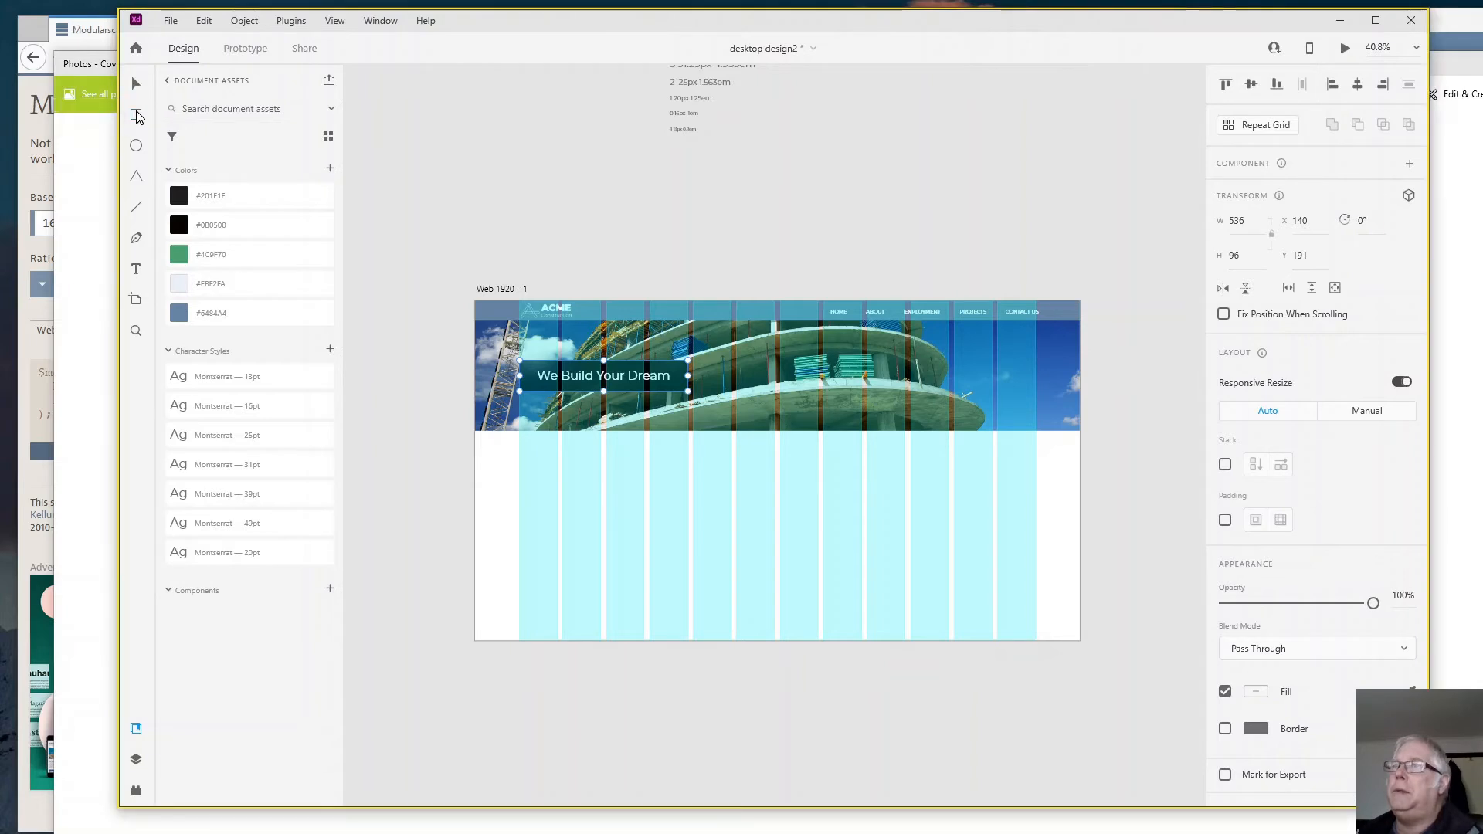
mouse_move(520, 456)
left_mouse_down()
mouse_move(601, 501)
mouse_move(606, 520)
mouse_move(645, 512)
left_mouse_up()
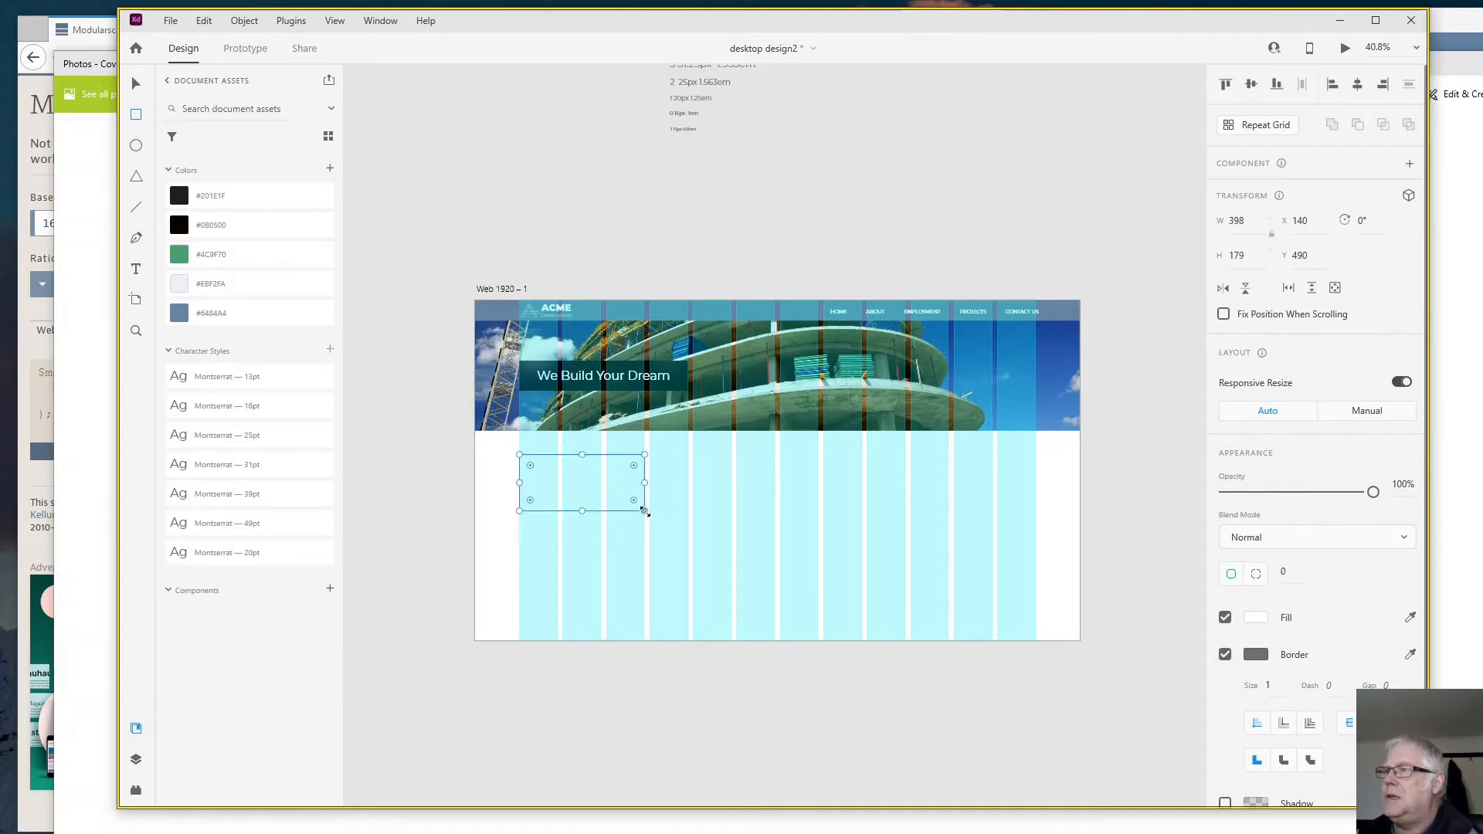
left_click(139, 270)
left_click(532, 523)
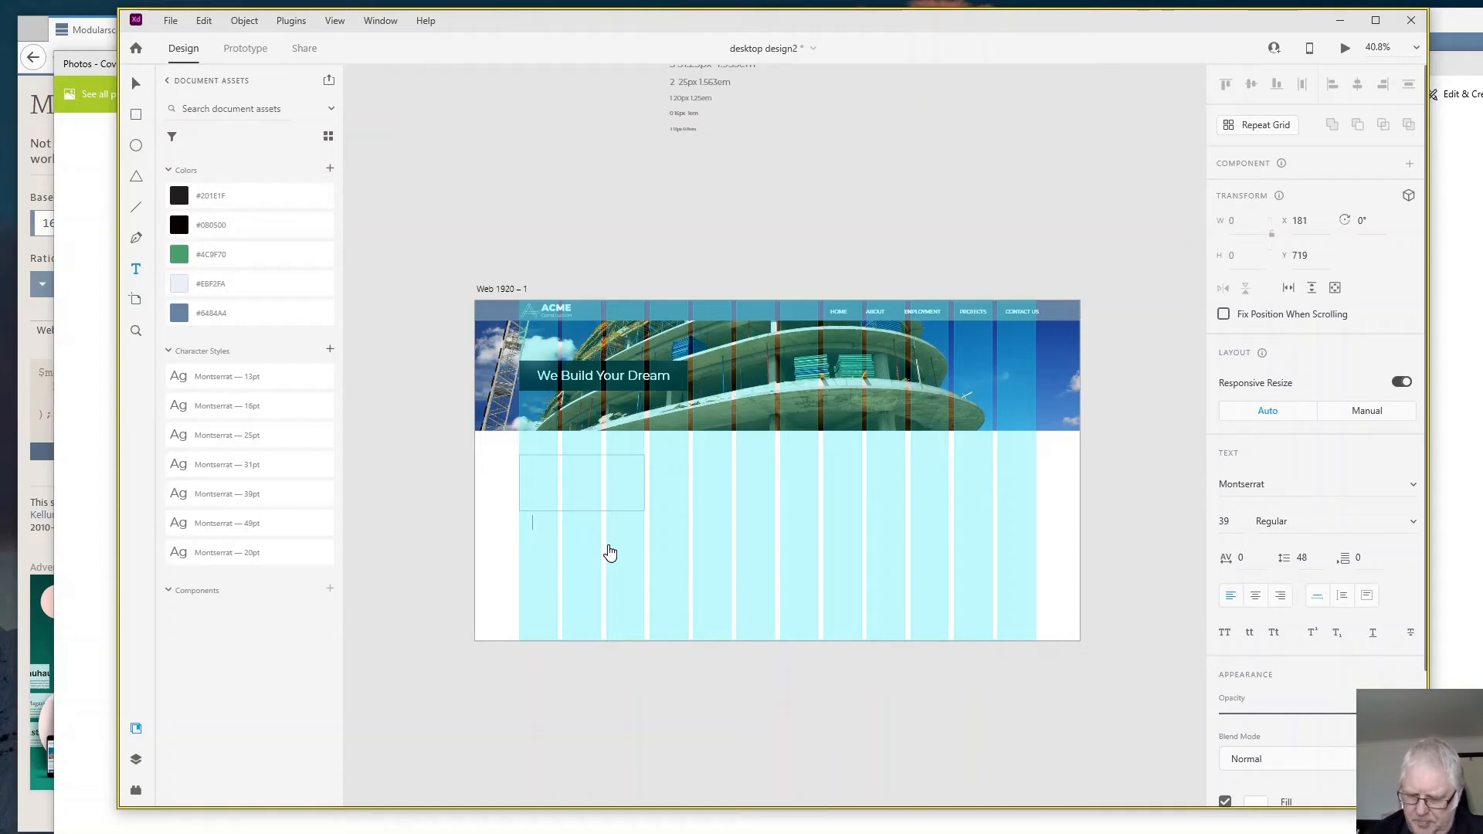
type("H")
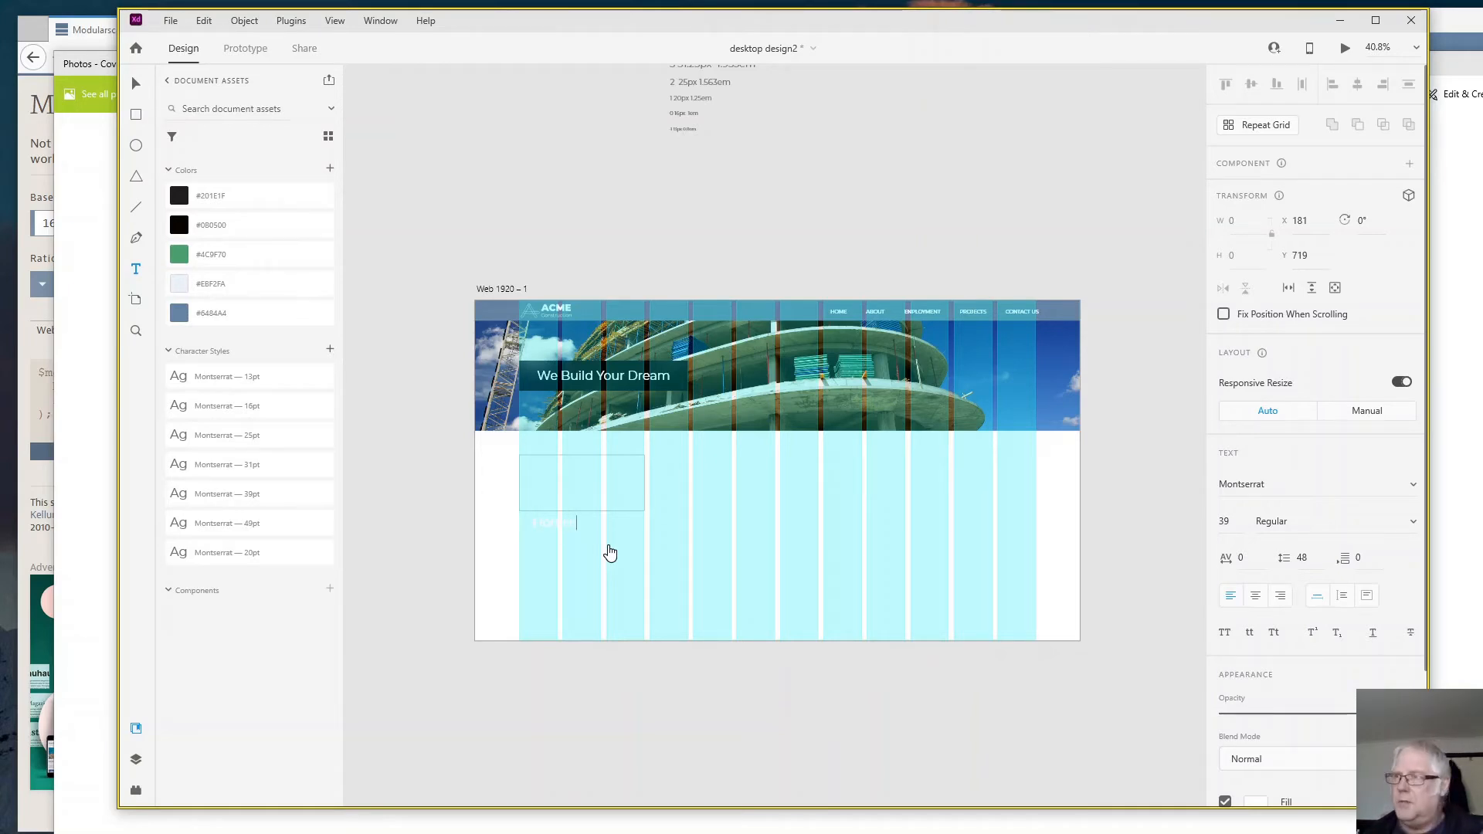
type("ome")
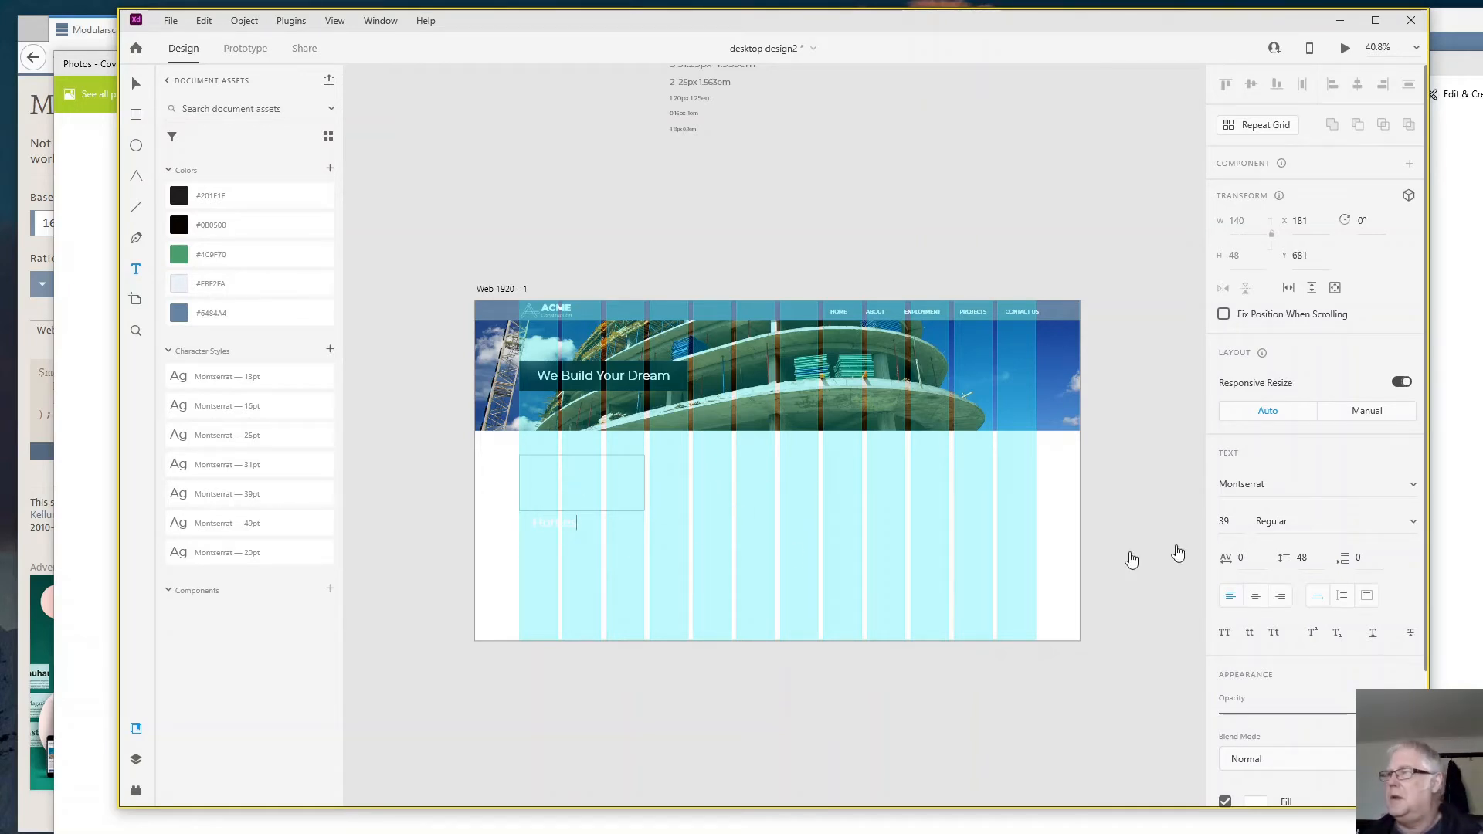
- Try to set the fill of the new text to #222222 without highlighting its characters
scroll(1317, 541, "down", 3)
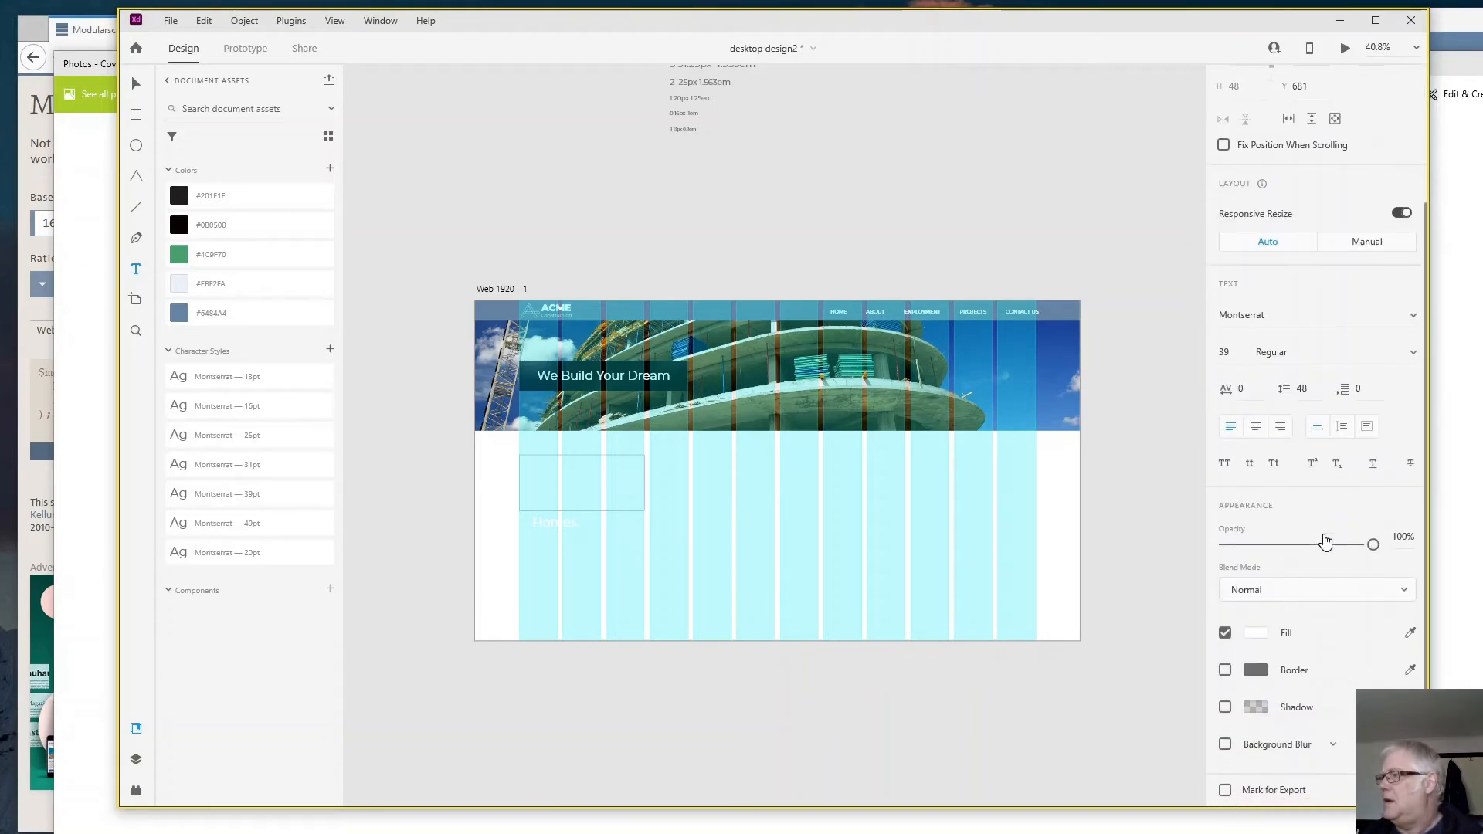
left_click(1257, 638)
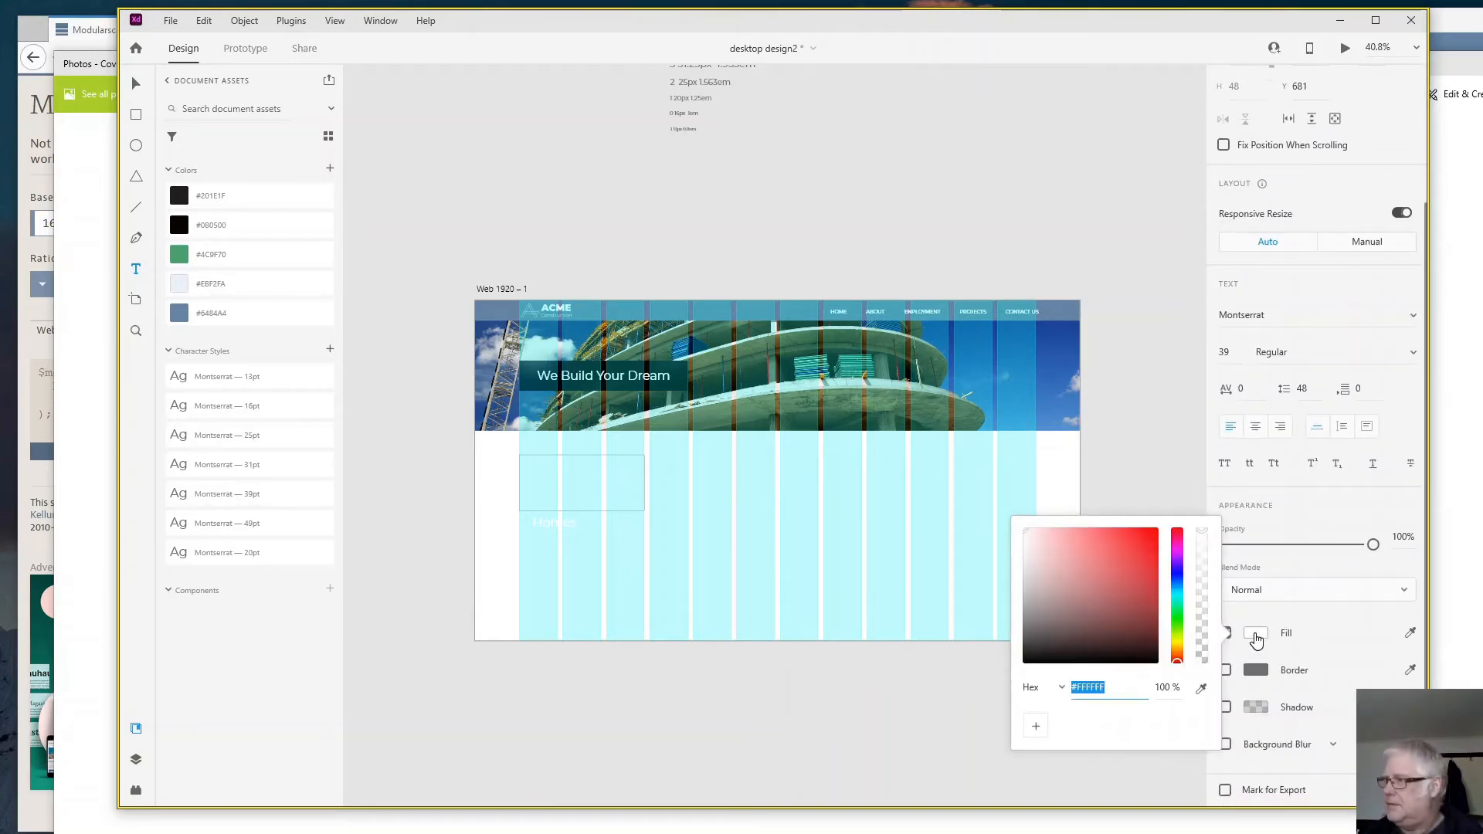
type("222")
key("Return")
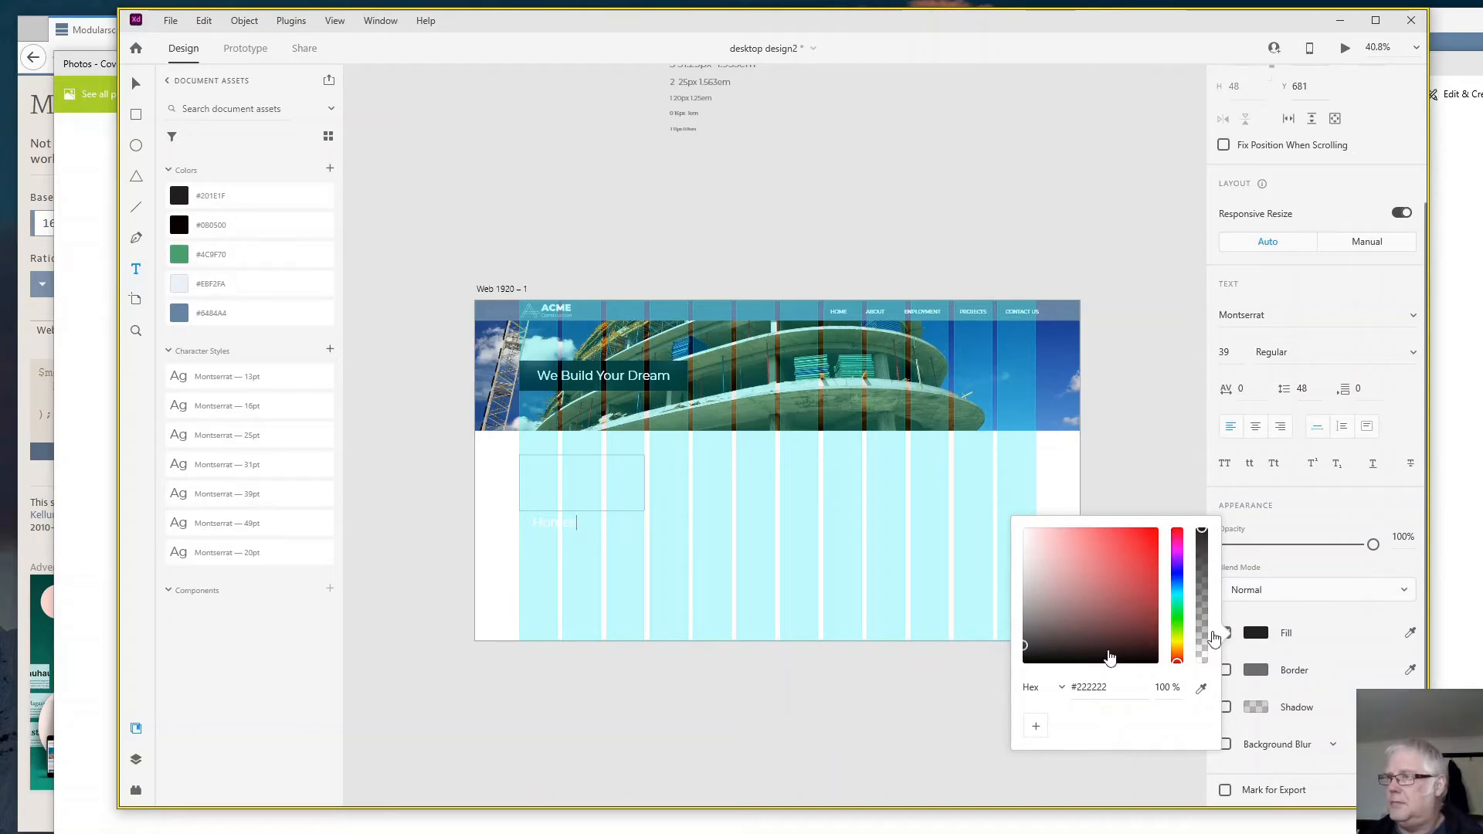
- Highlight the word "Homes" and set its fill to #222222
left_click(566, 518)
double_click(564, 520)
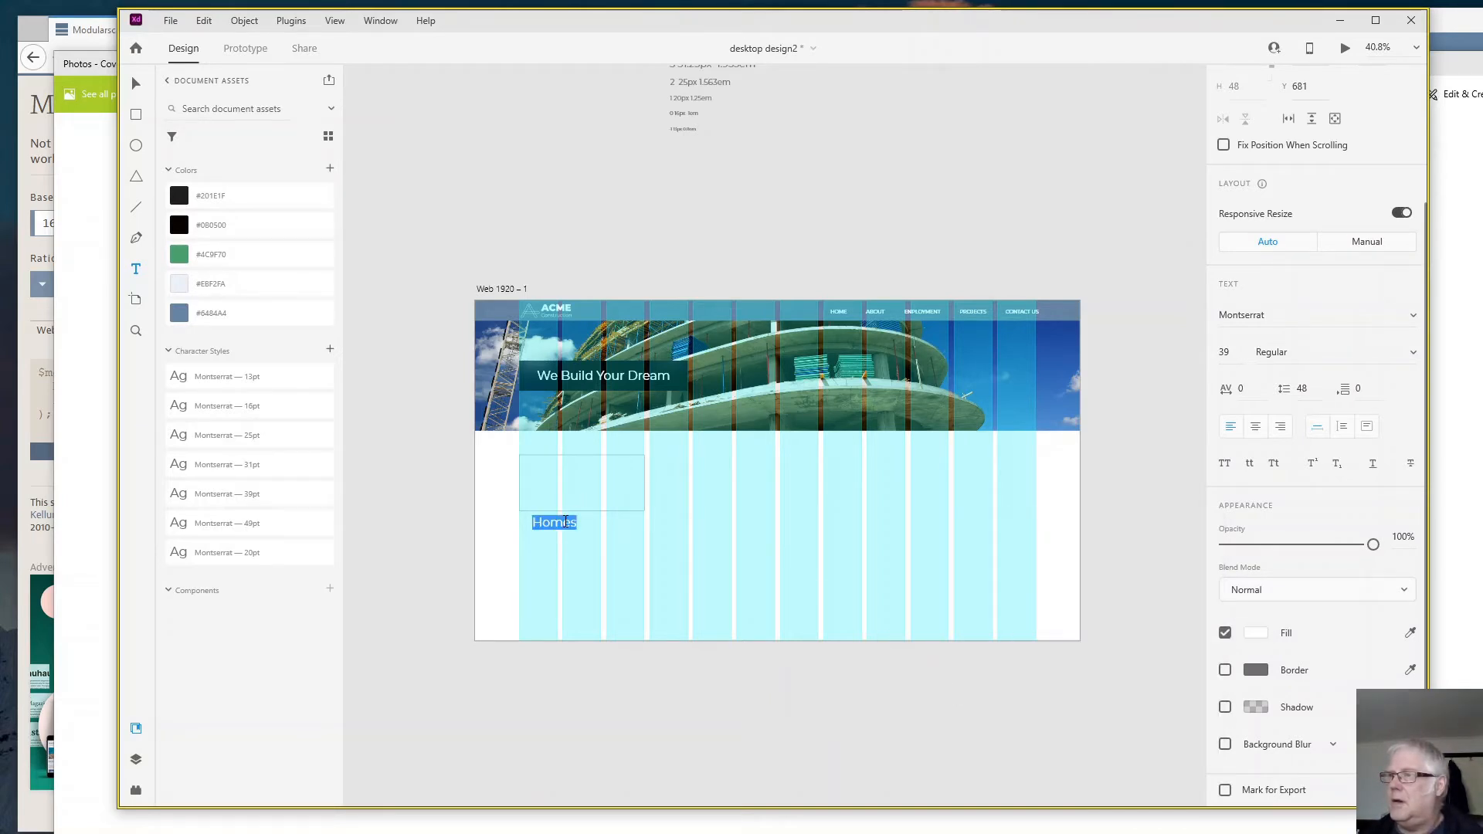
left_click(1255, 634)
type("2")
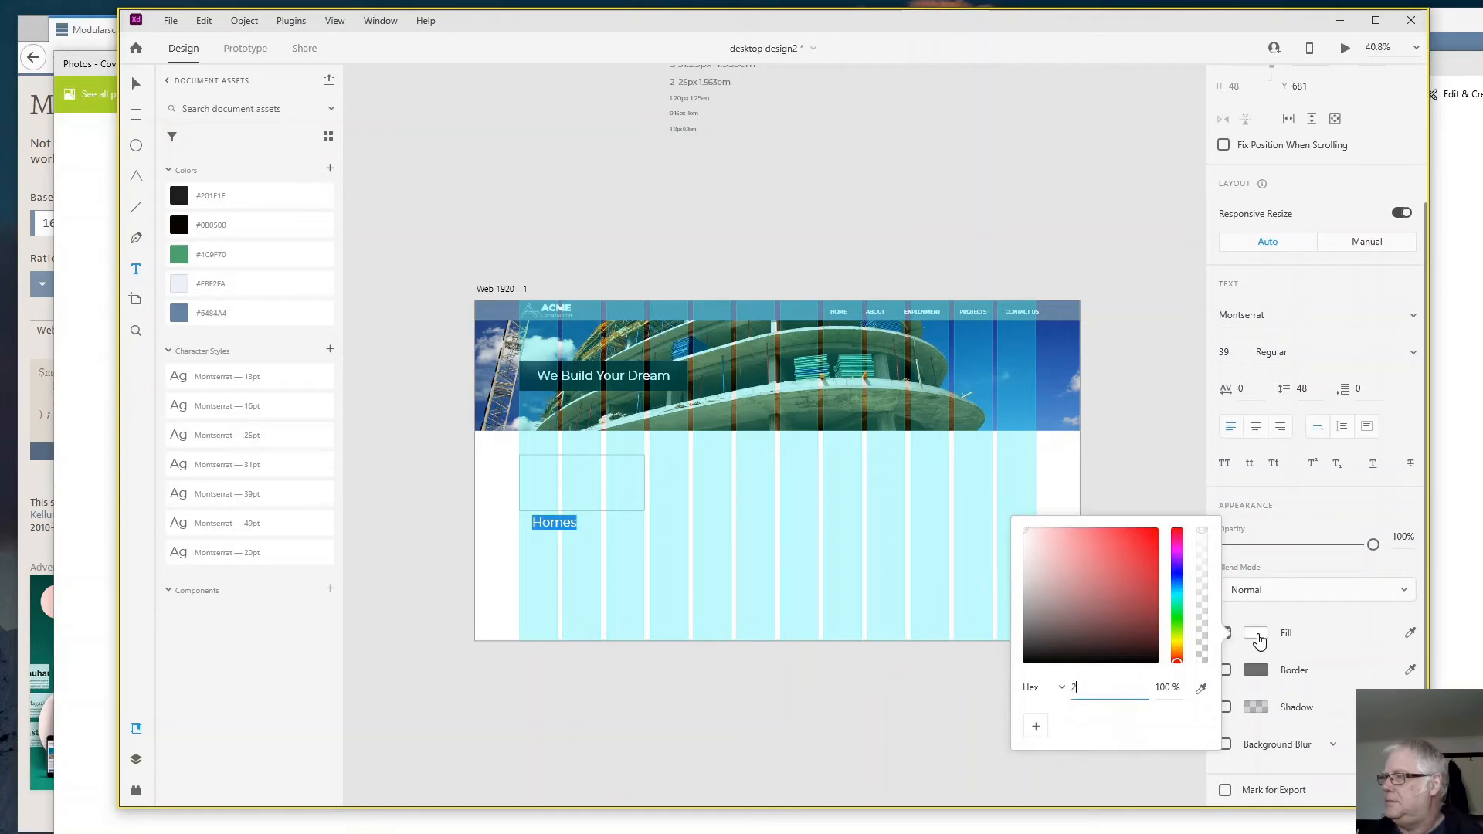
type("22")
key("Return")
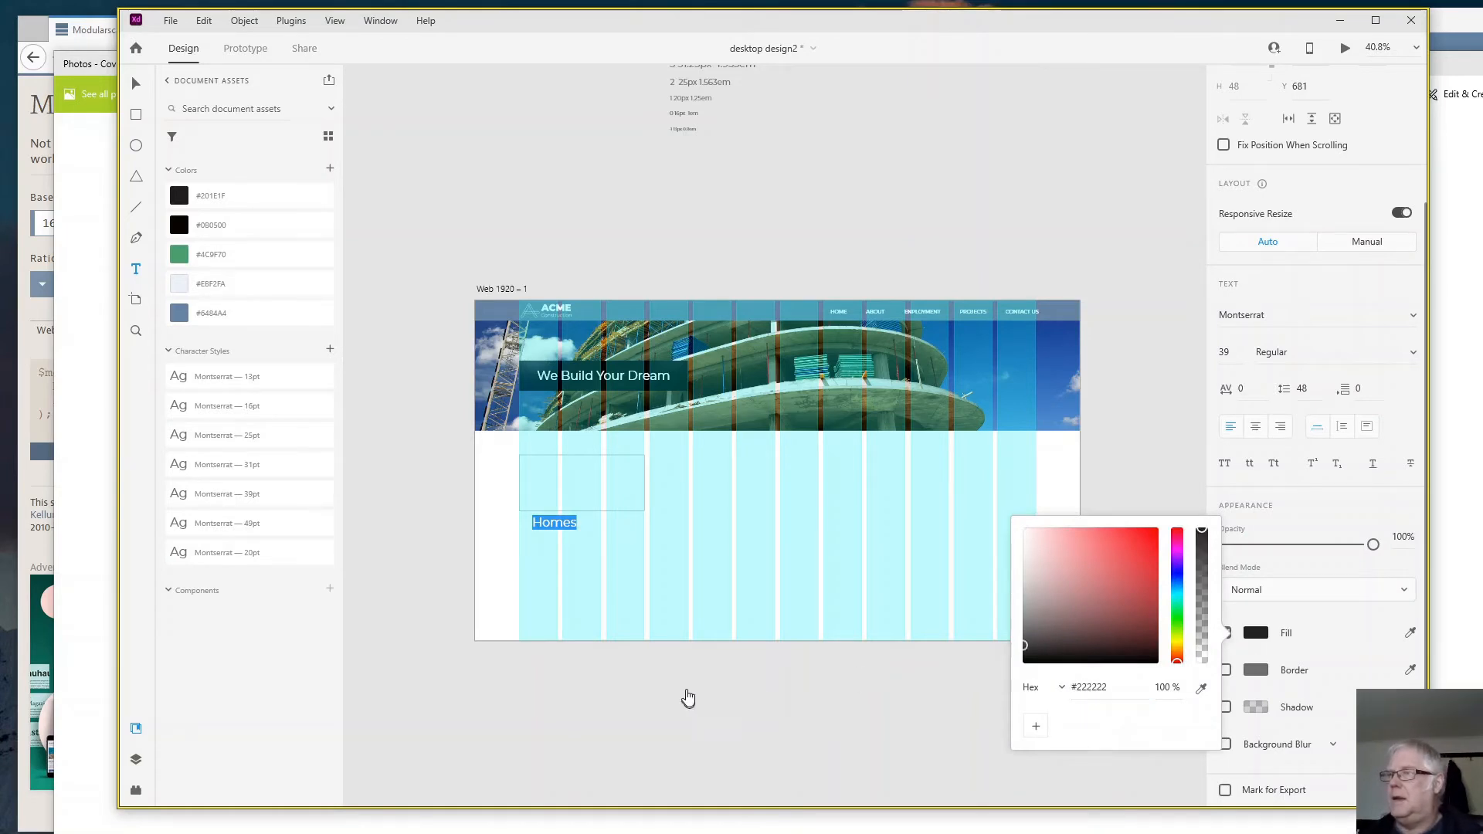
key("Escape")
key("Escape")
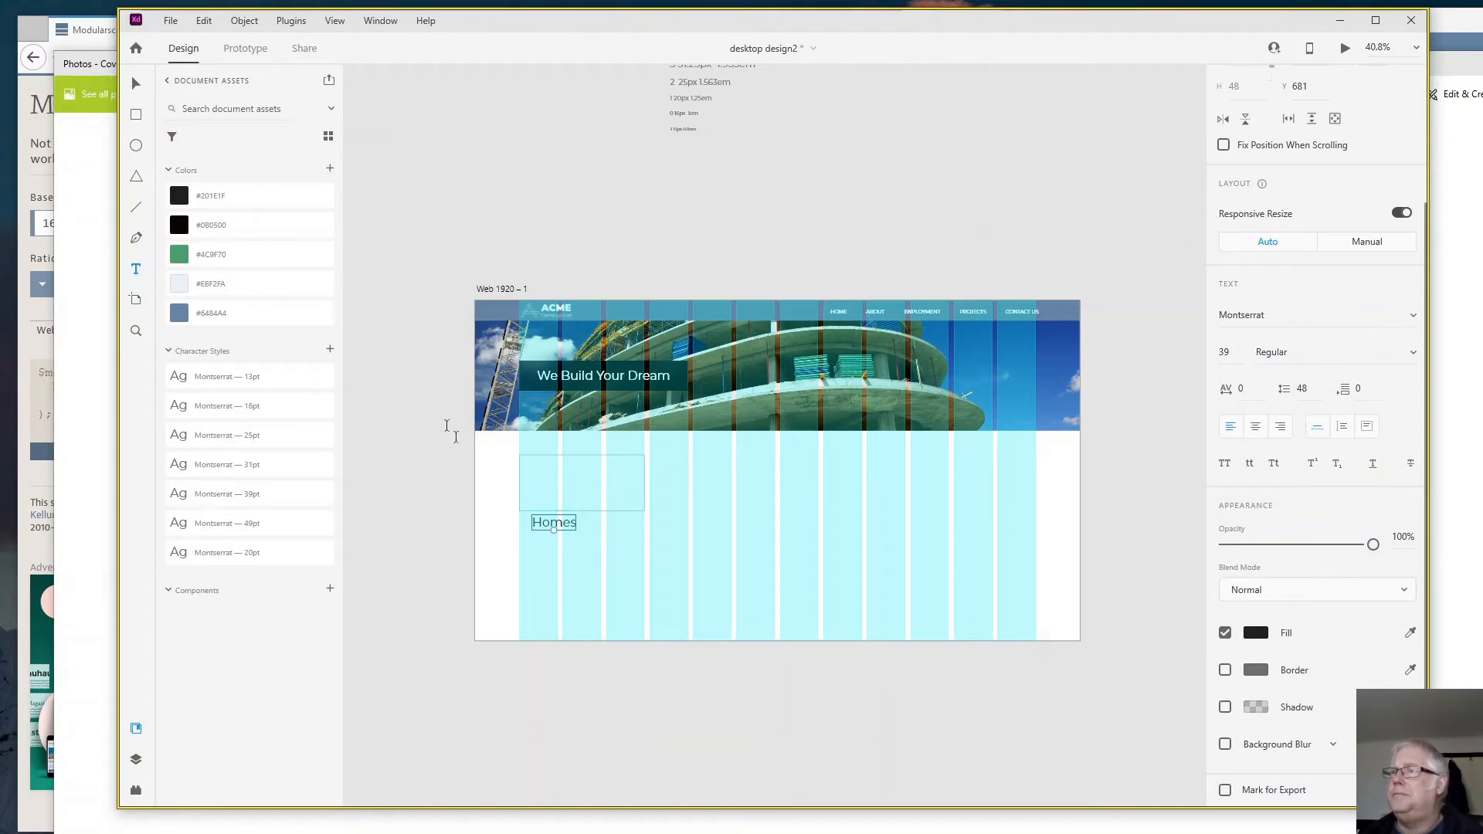
- Draw a card rectangle about 398 by 278 over the small rectangle and "Homes" text, and fill it with the palette colour #EBF2FA
left_click(136, 116)
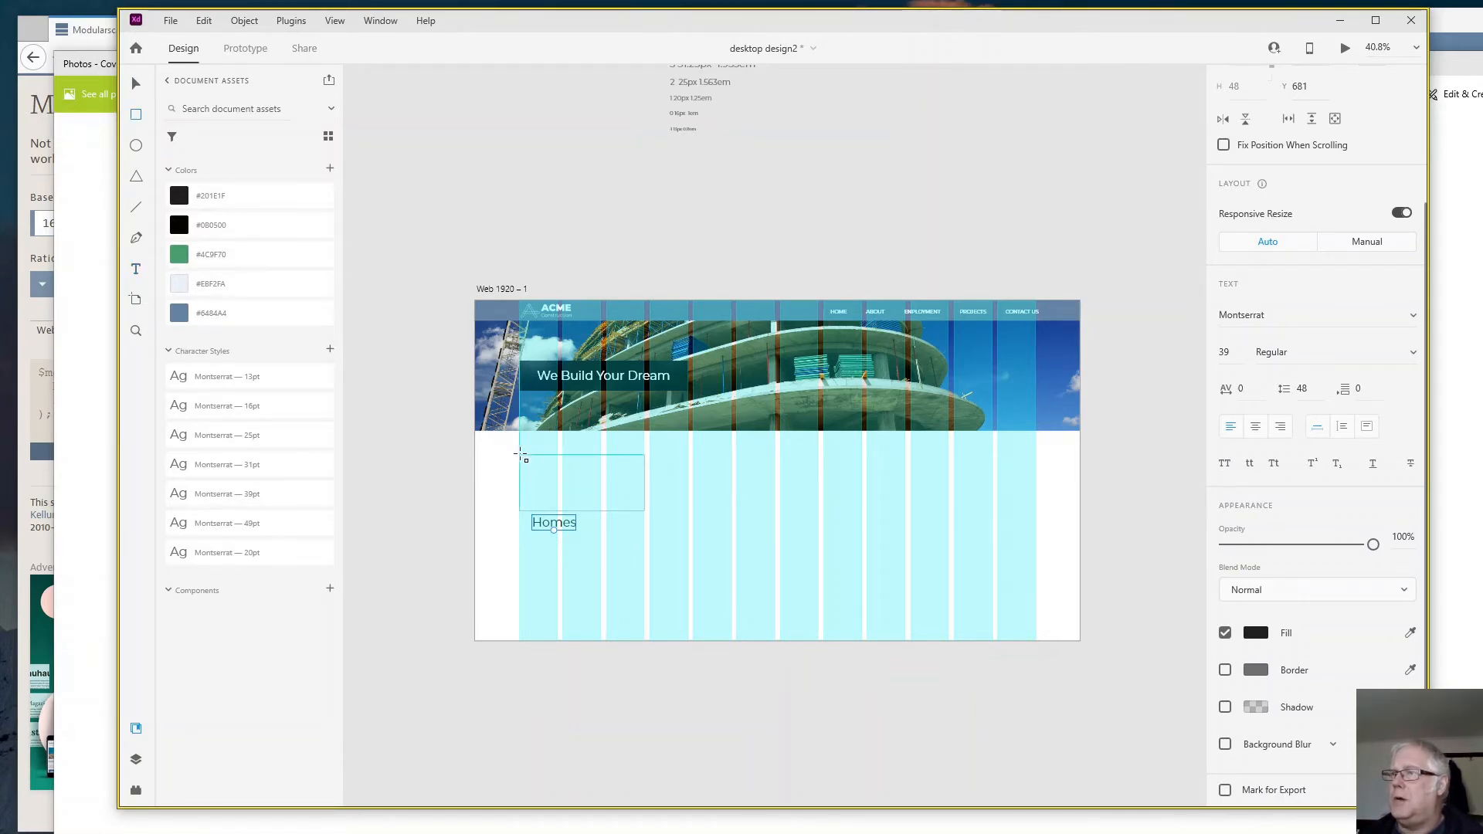
mouse_move(519, 456)
left_mouse_down()
mouse_move(533, 562)
mouse_move(644, 543)
left_mouse_up()
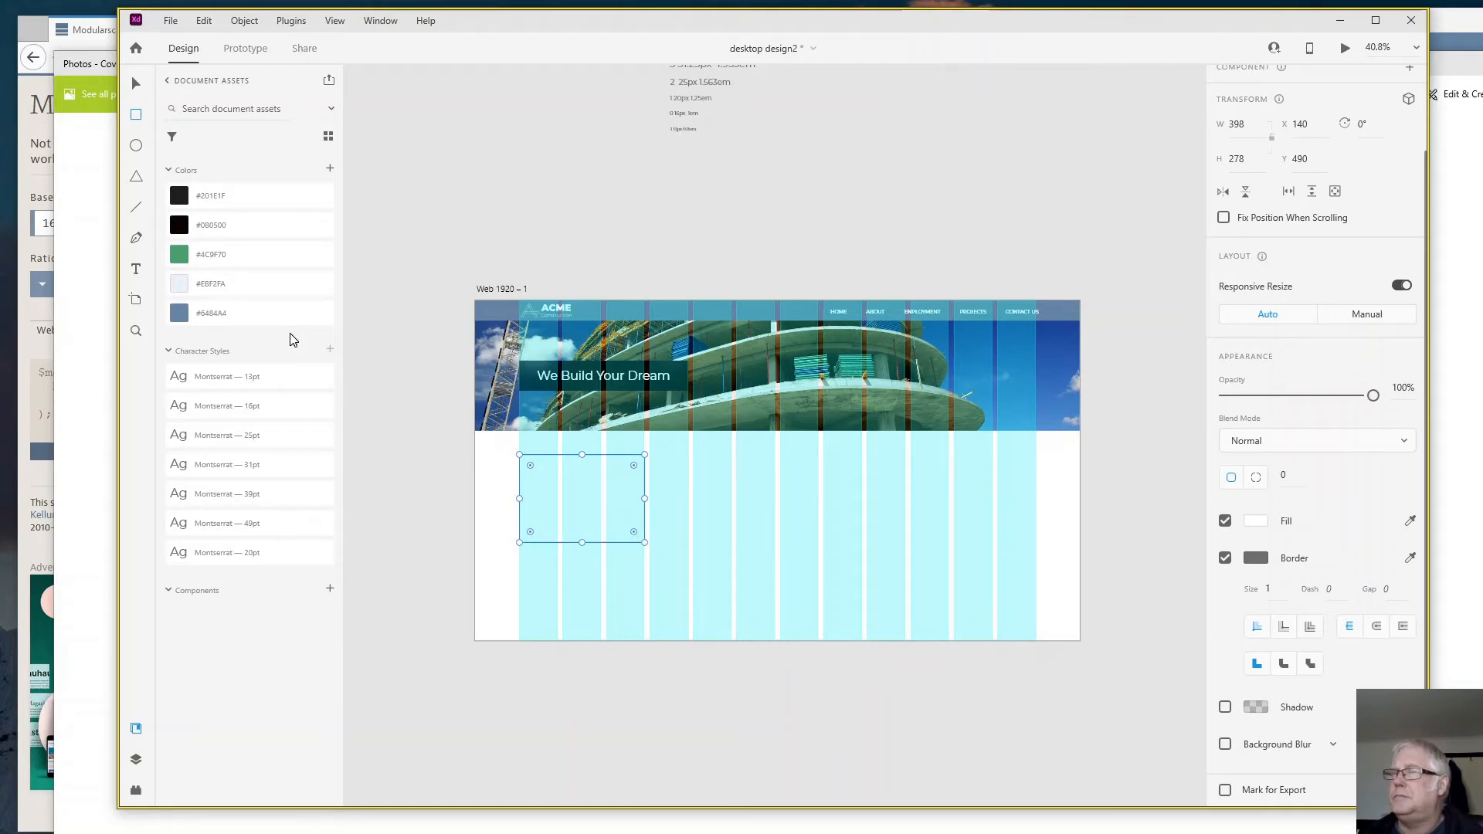
left_click(180, 288)
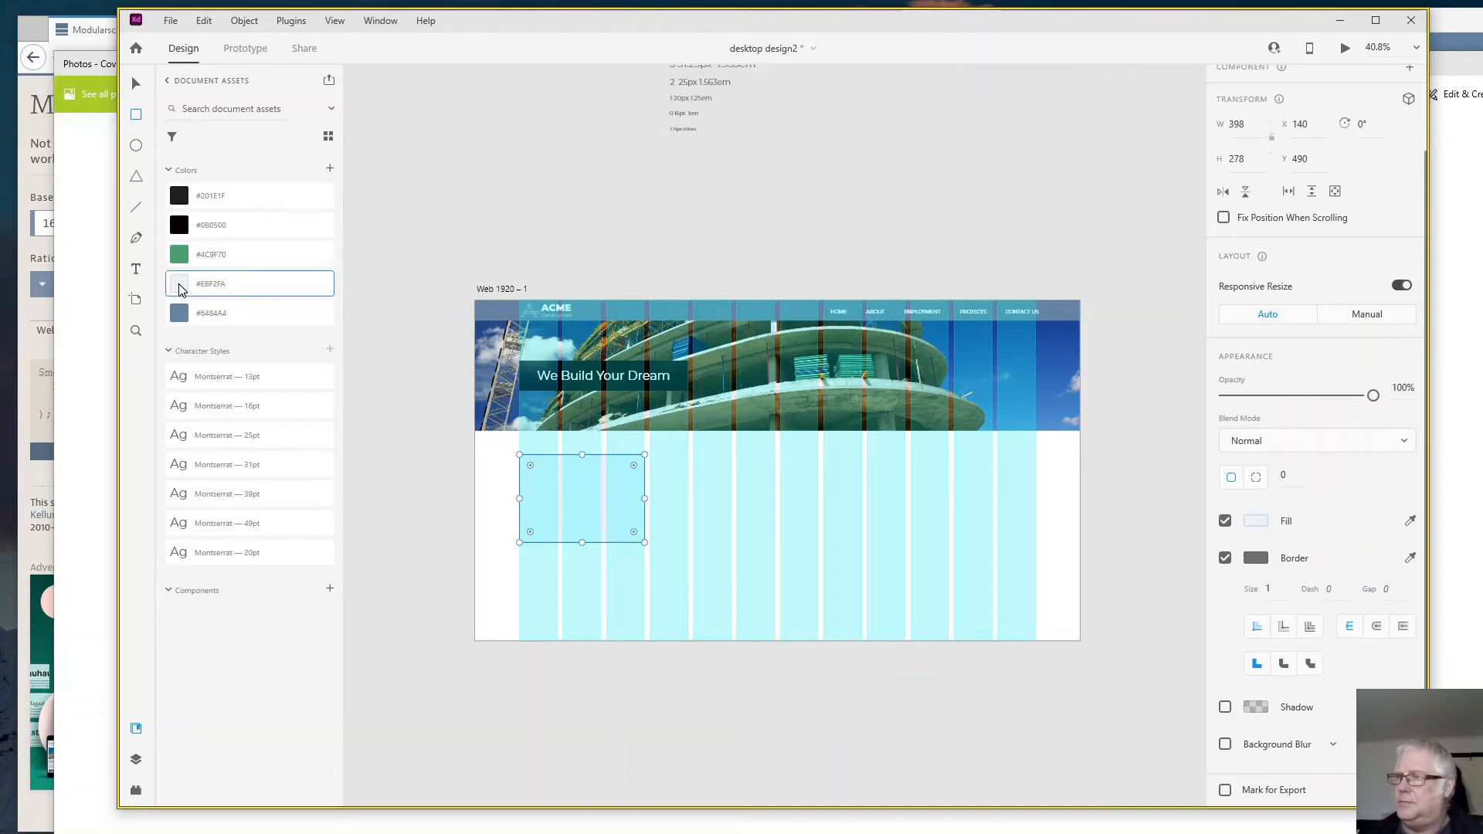
left_click(599, 532)
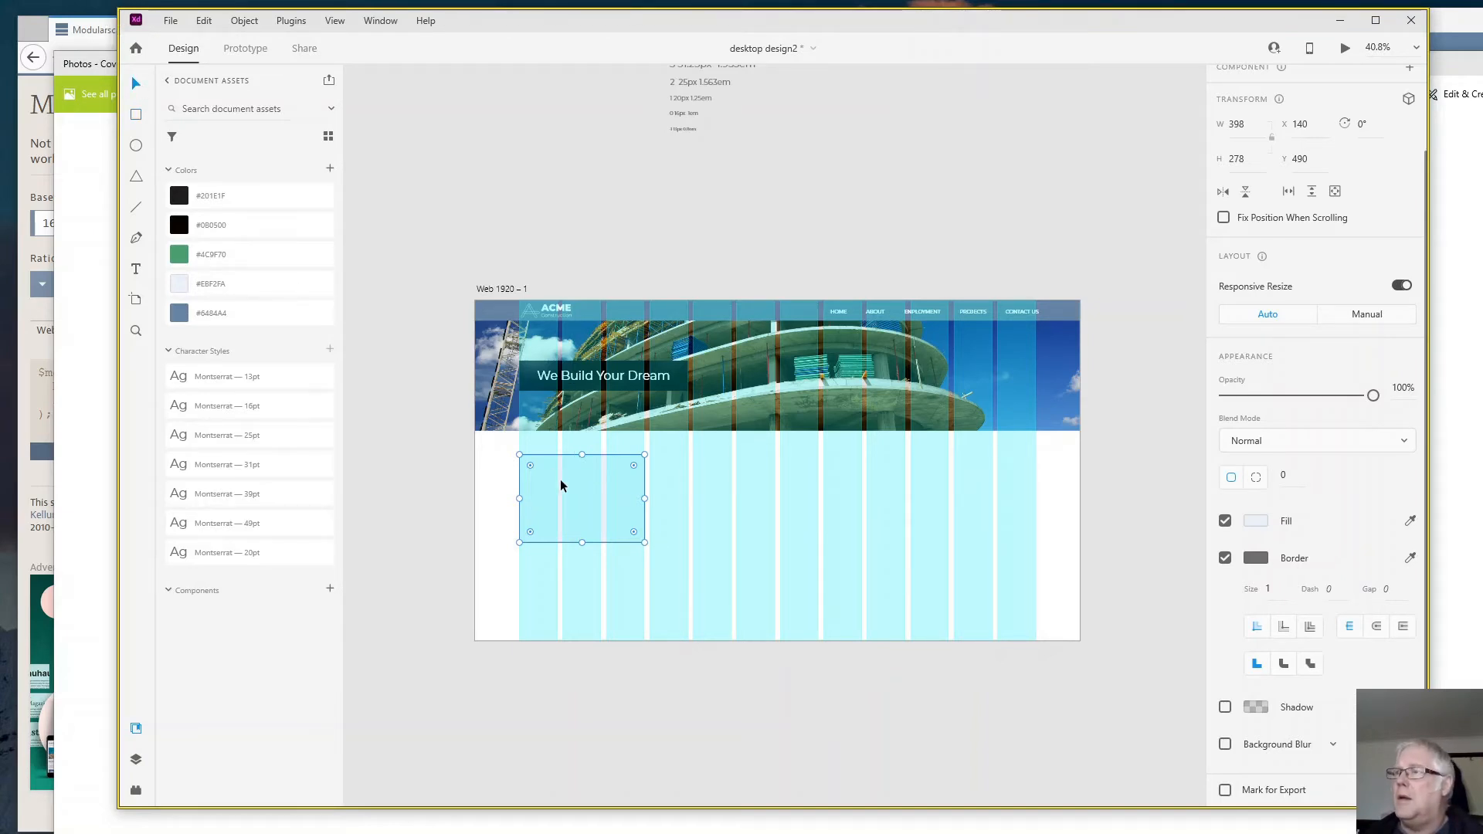
- Move the light card rectangle across to the next three columns at X 562 and remove its border
left_click_drag(559, 479, 694, 479)
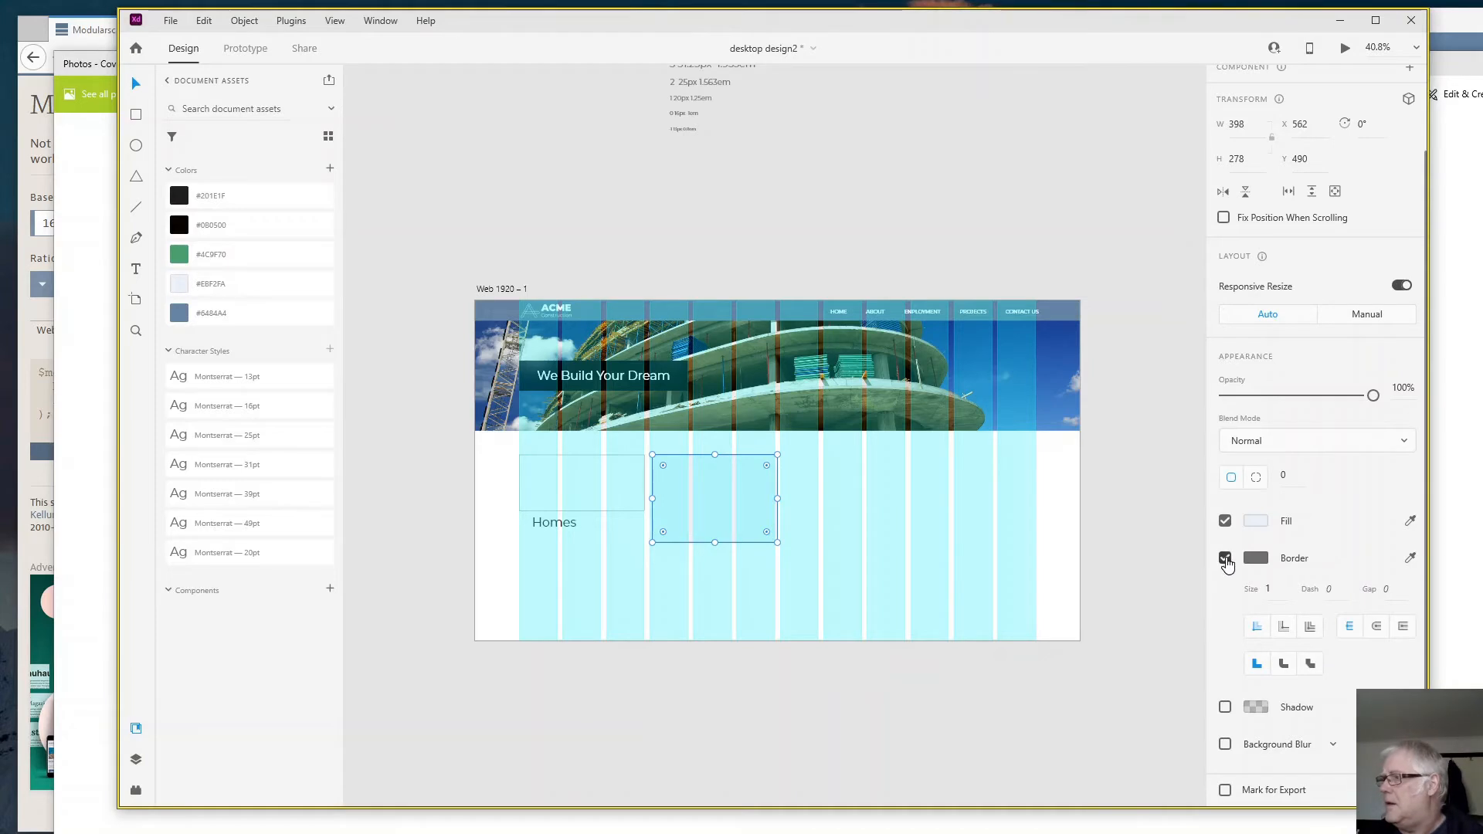
left_click(1226, 560)
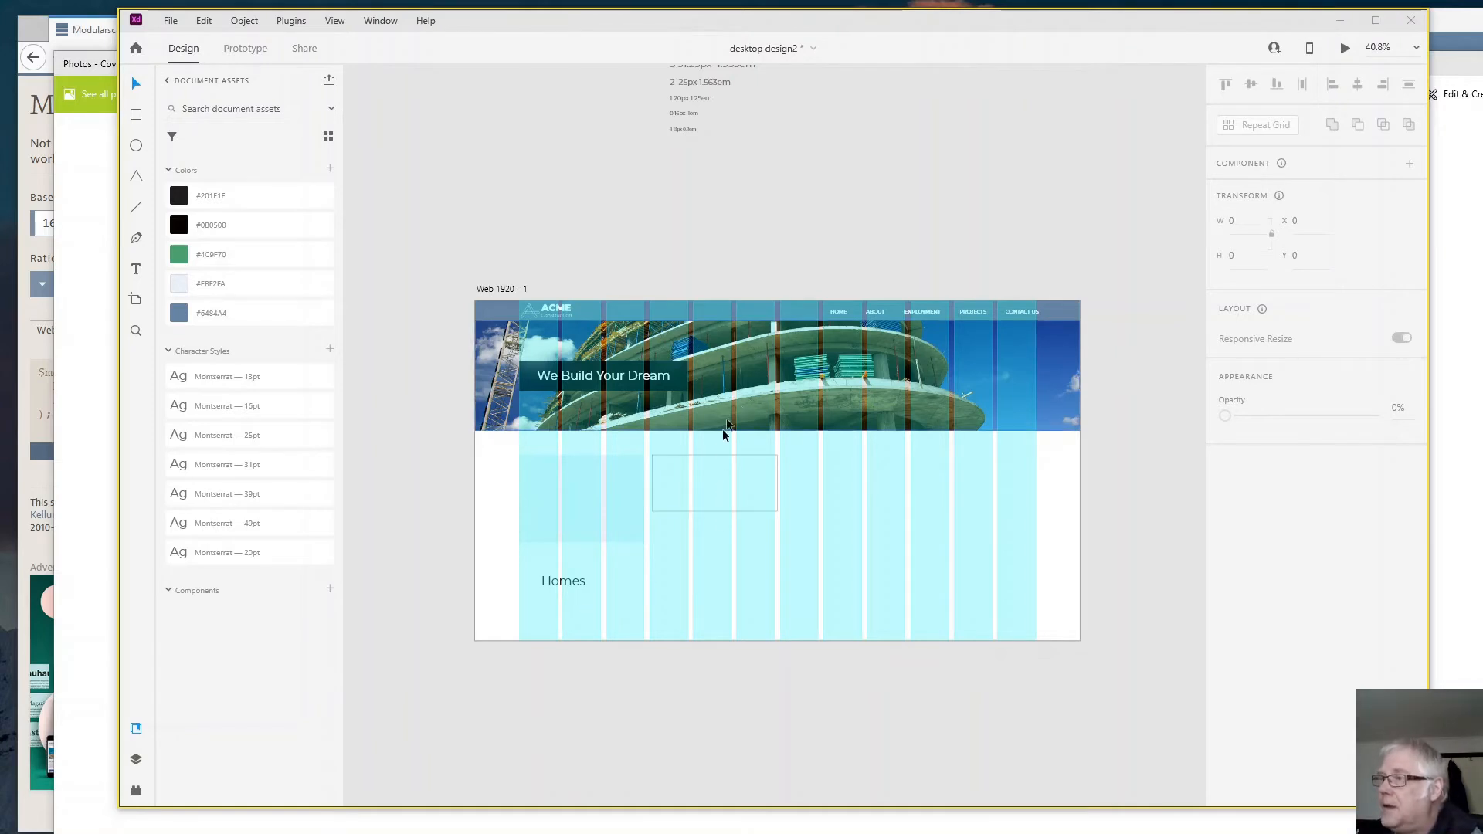
- Move the smaller bordered rectangle onto the upper part of the light card at X 140, Y 490
left_click_drag(718, 482, 587, 486)
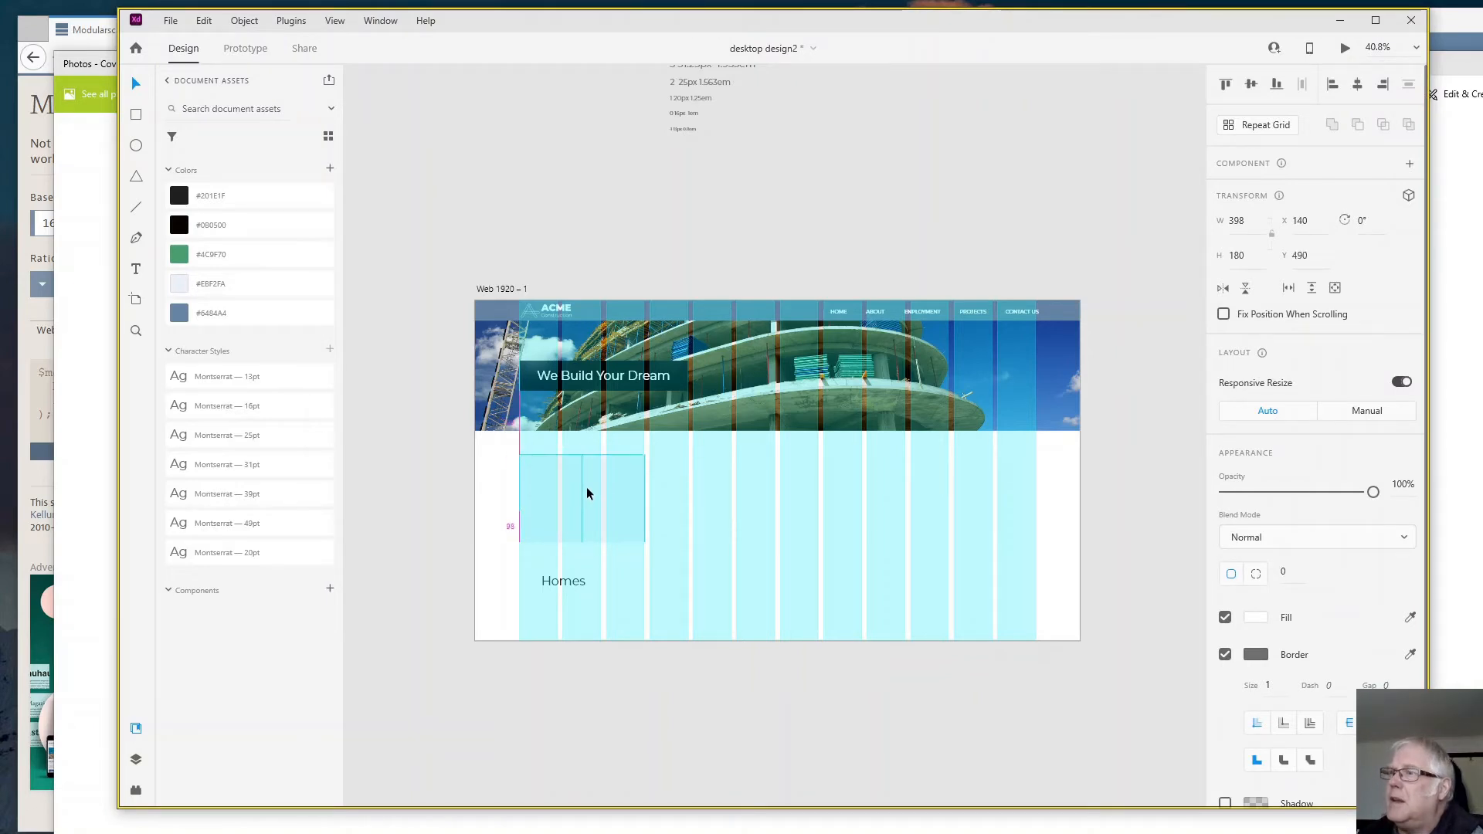
left_click(257, 24)
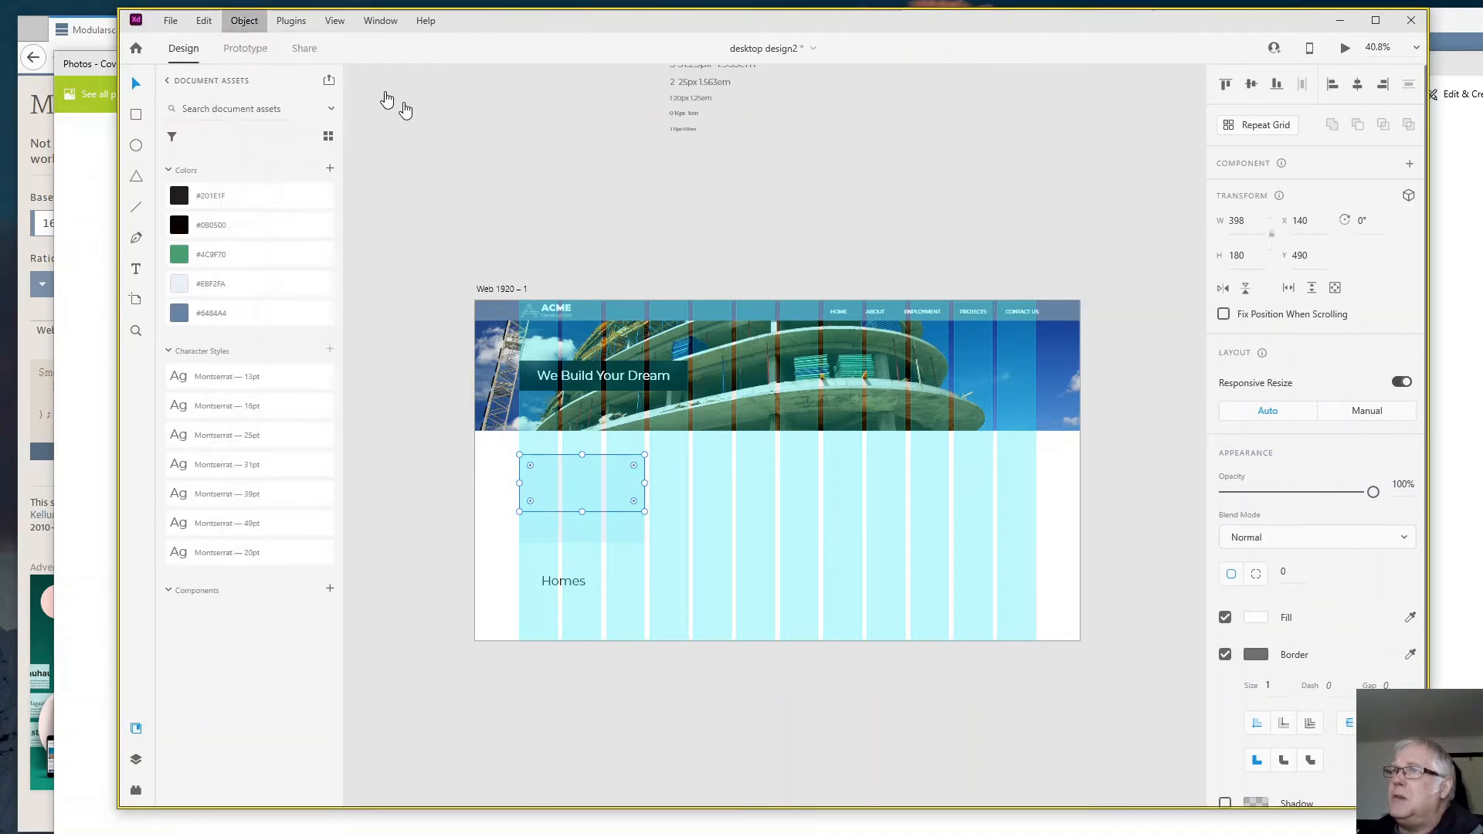
left_click(503, 126)
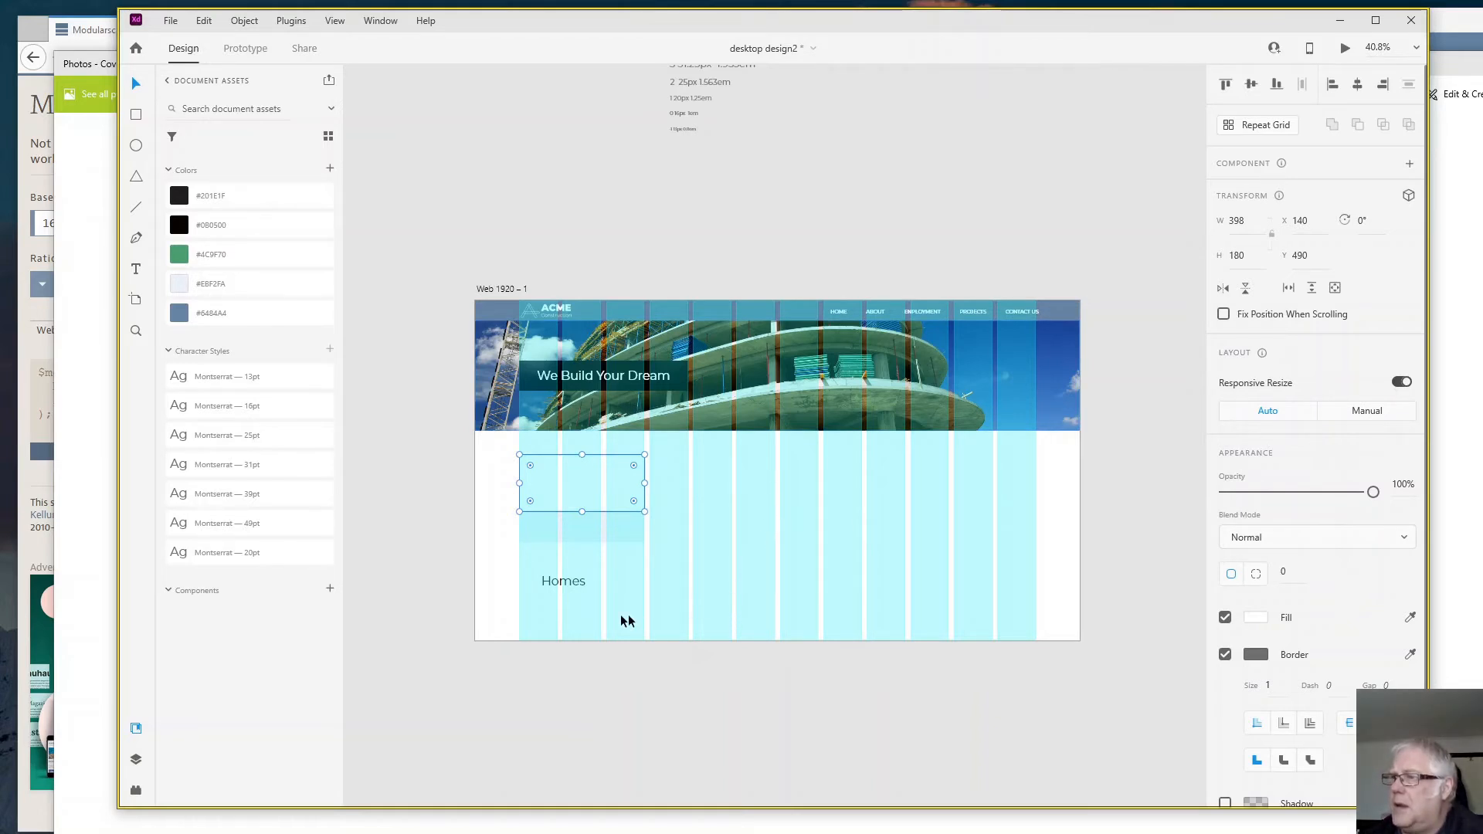
- Move the "Homes" text onto the card, centred beneath the smaller rectangle at about X 260, Y 688
left_click_drag(564, 581, 577, 525)
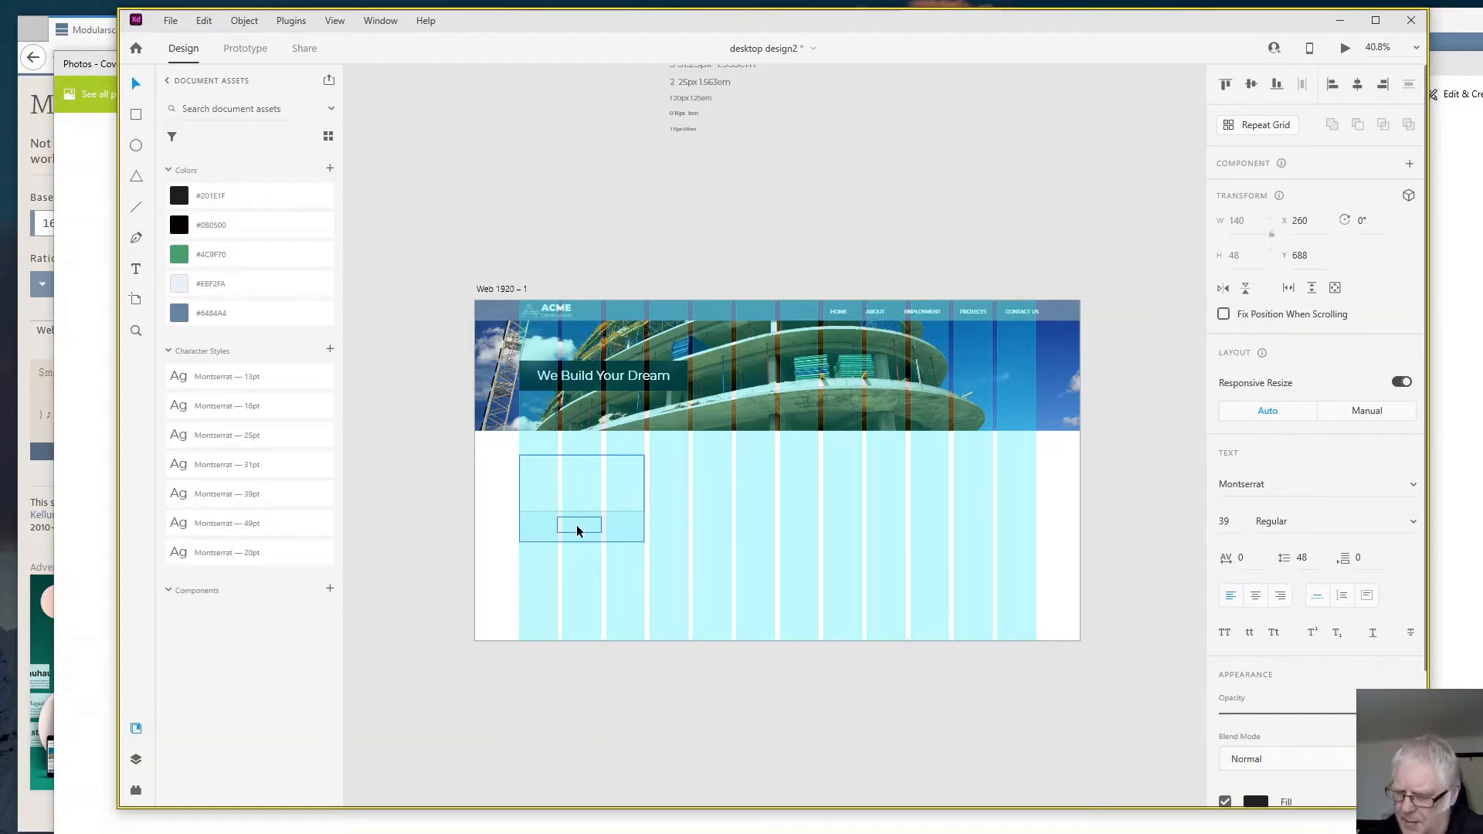
left_click(596, 602)
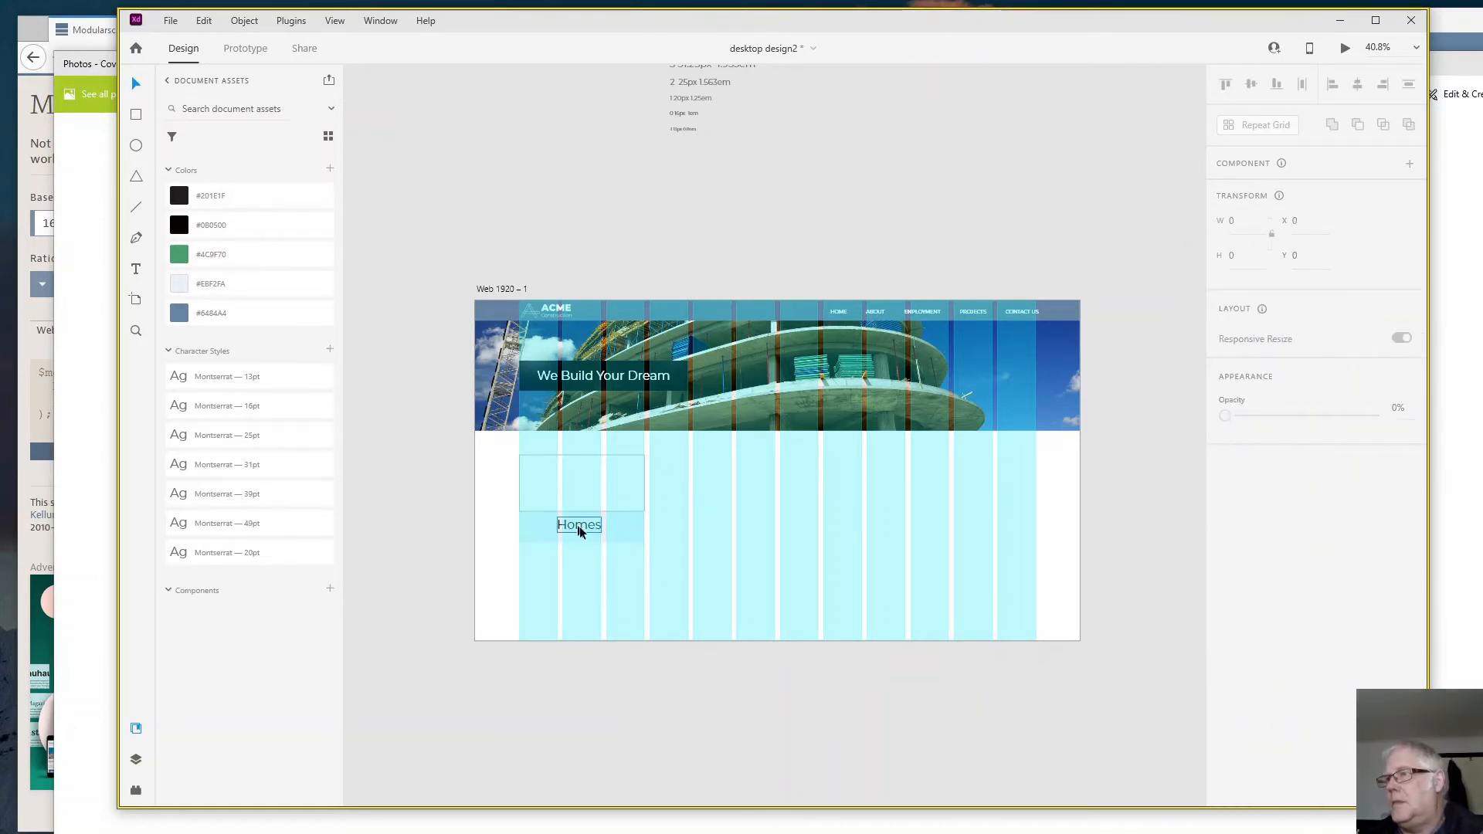
left_click(577, 482)
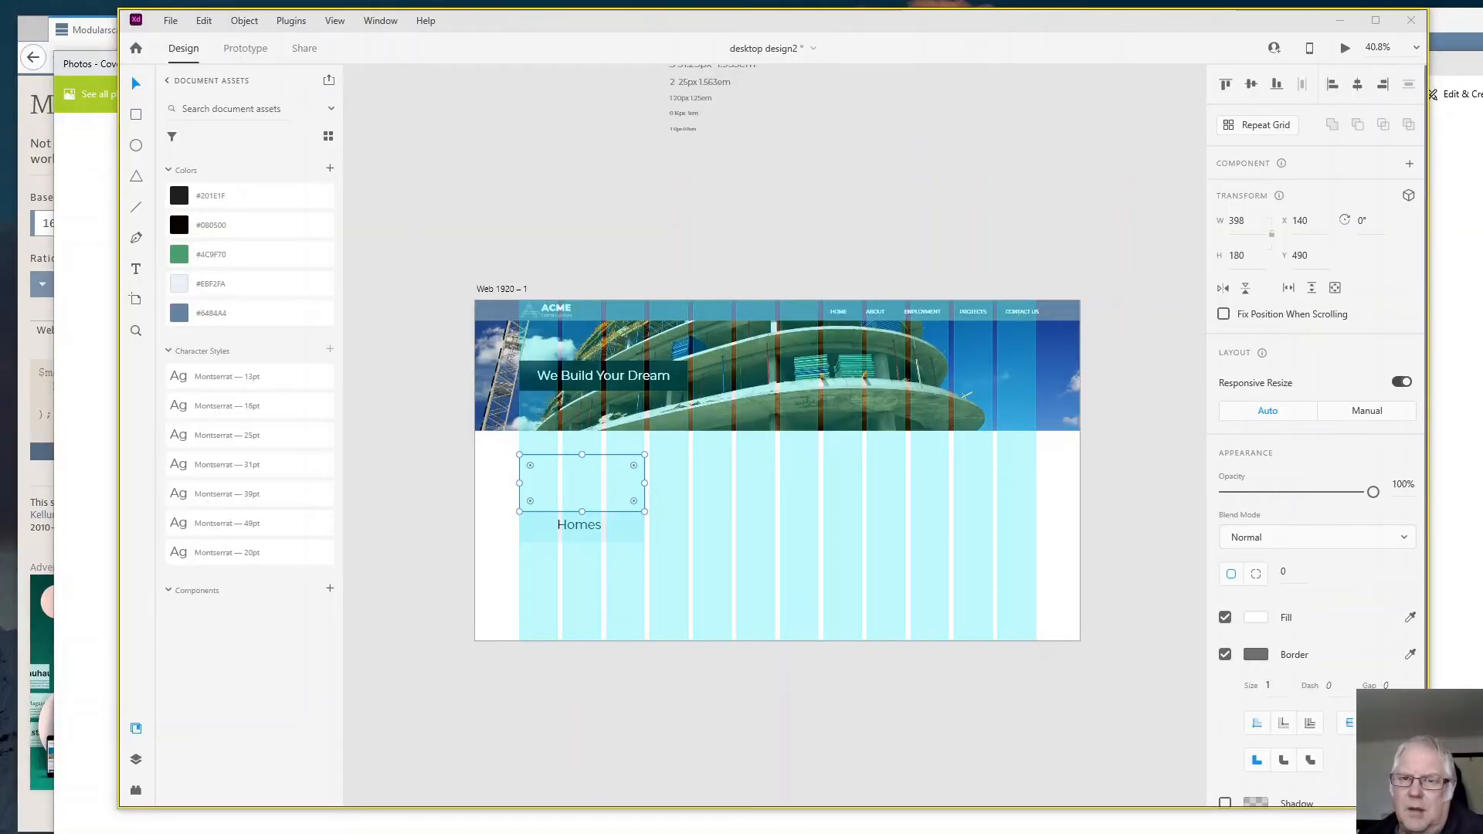
- Fill the rectangle above "Homes" with the modern house photo and group the image, text and background into one card
left_click_drag(318, 285, 572, 498)
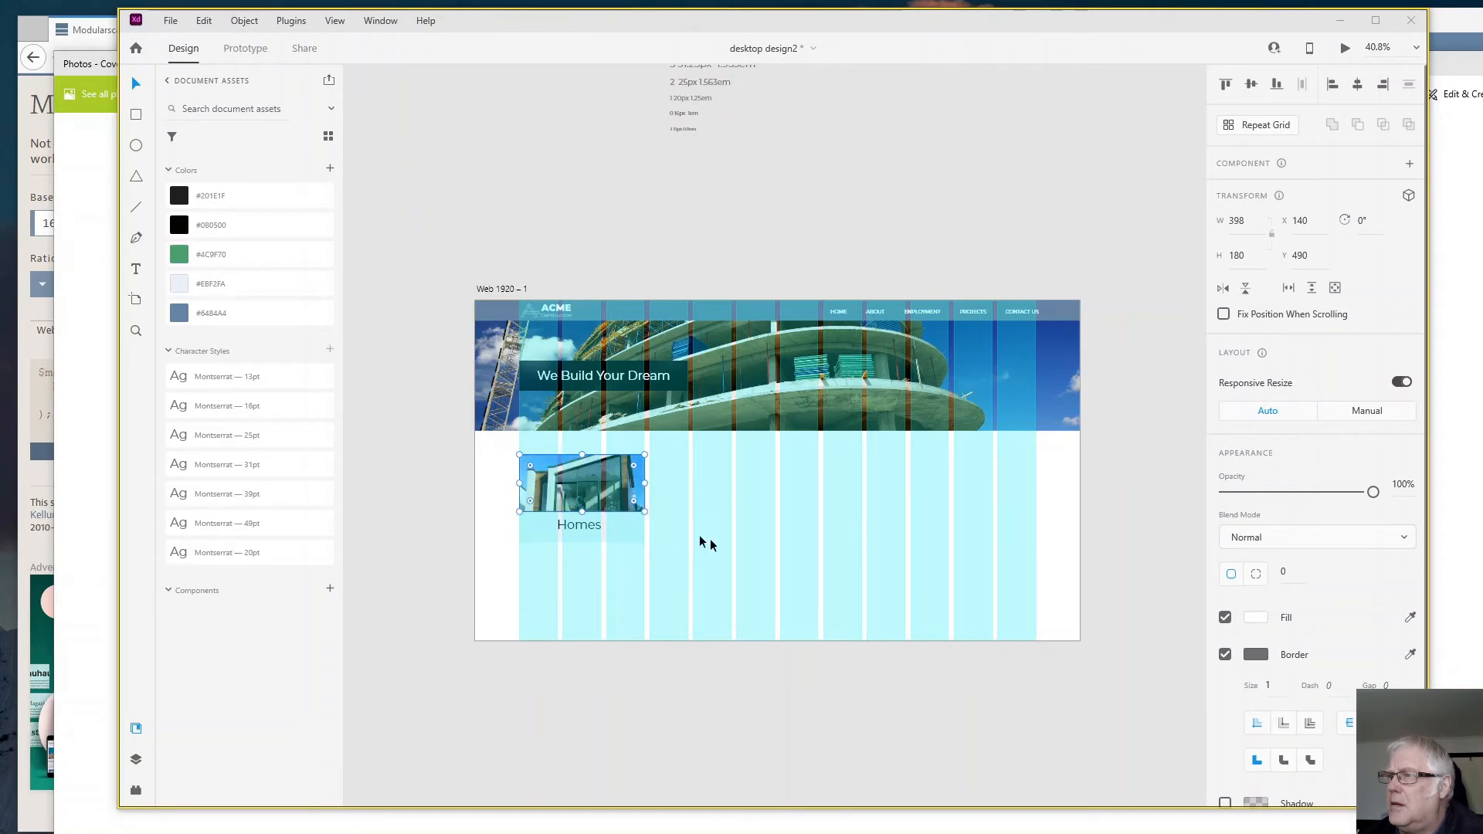
left_click(744, 551)
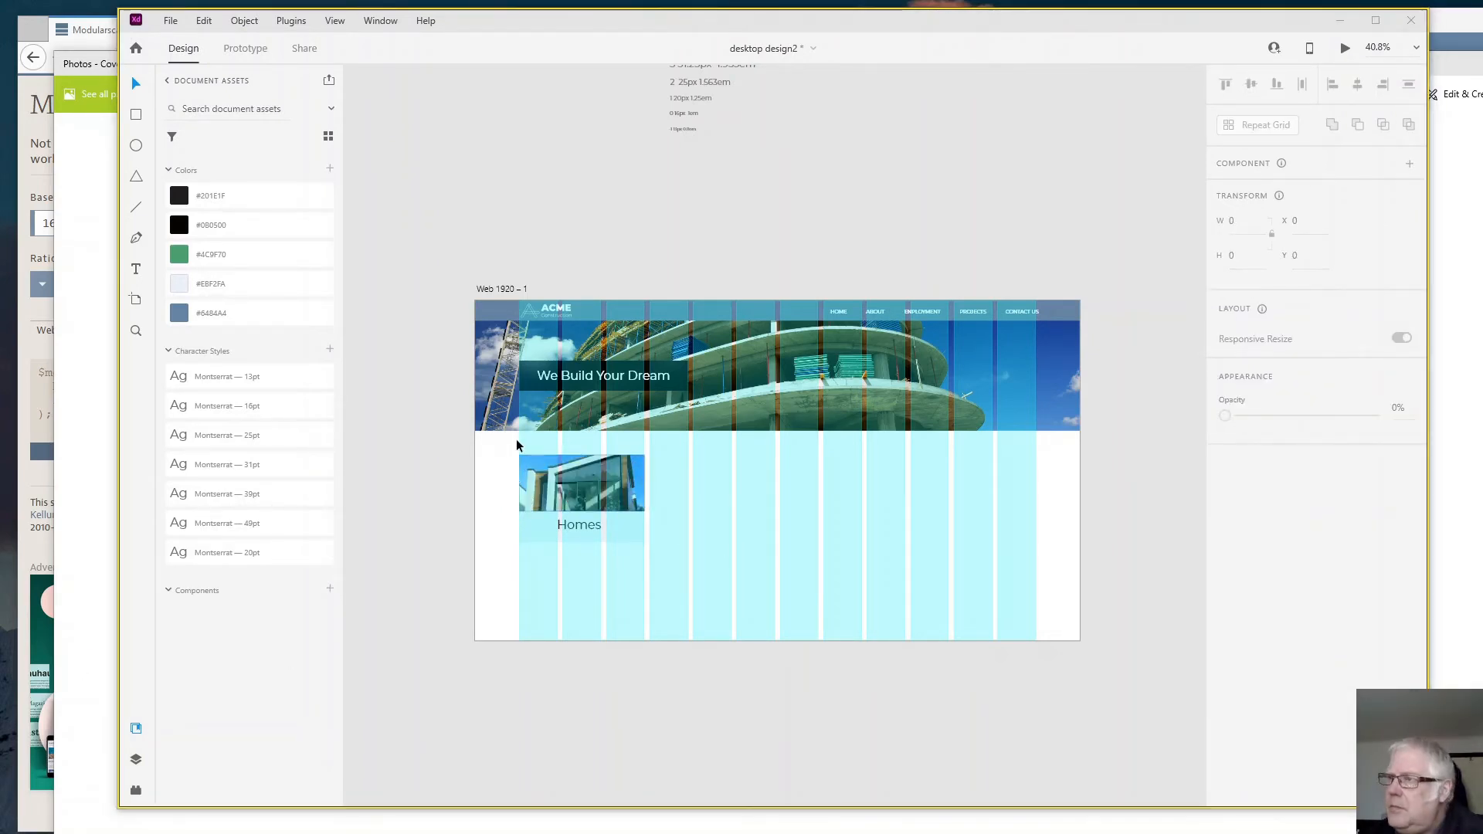
left_click_drag(488, 460, 648, 558)
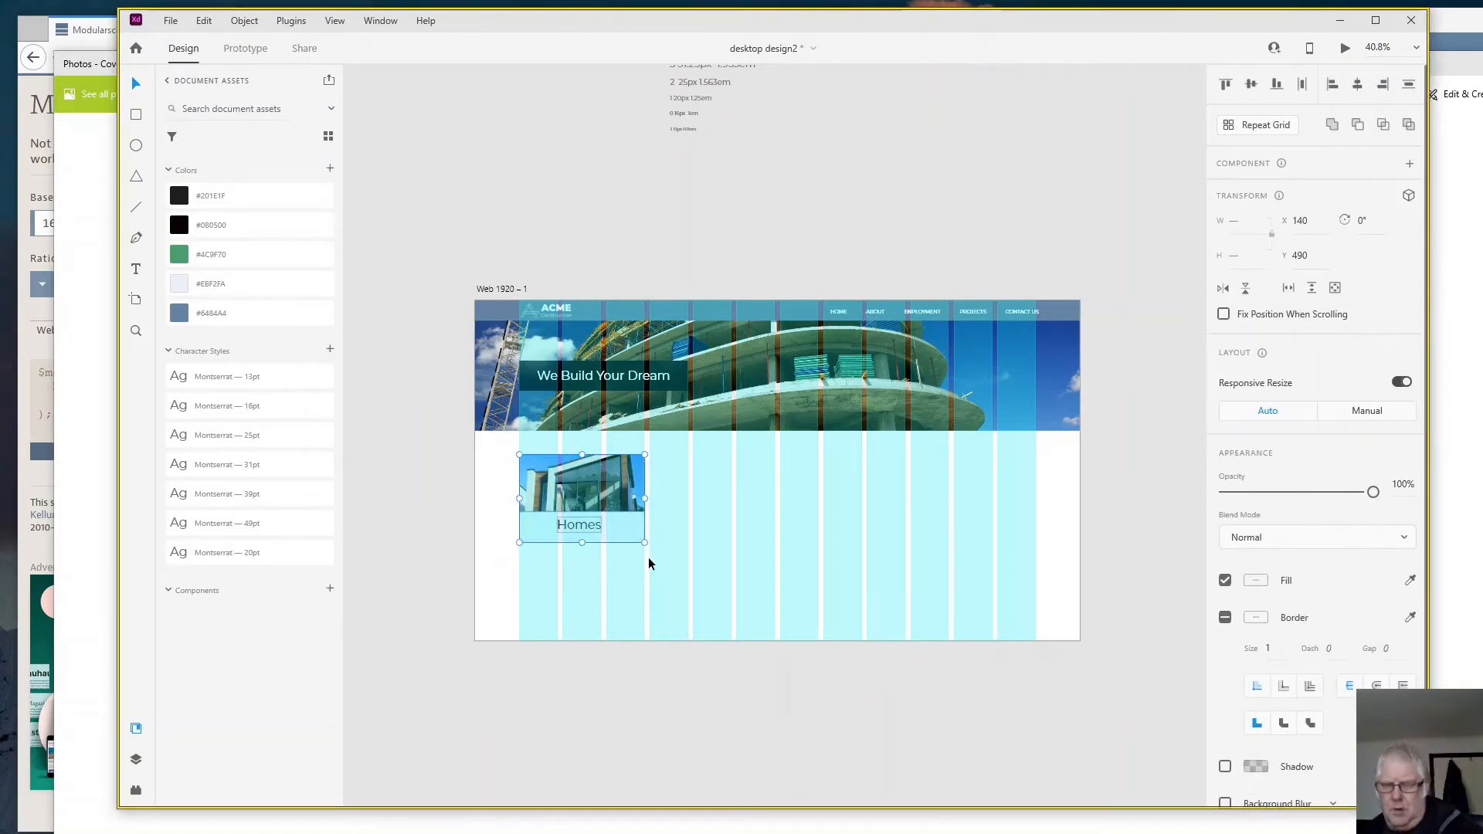
key("ctrl+g")
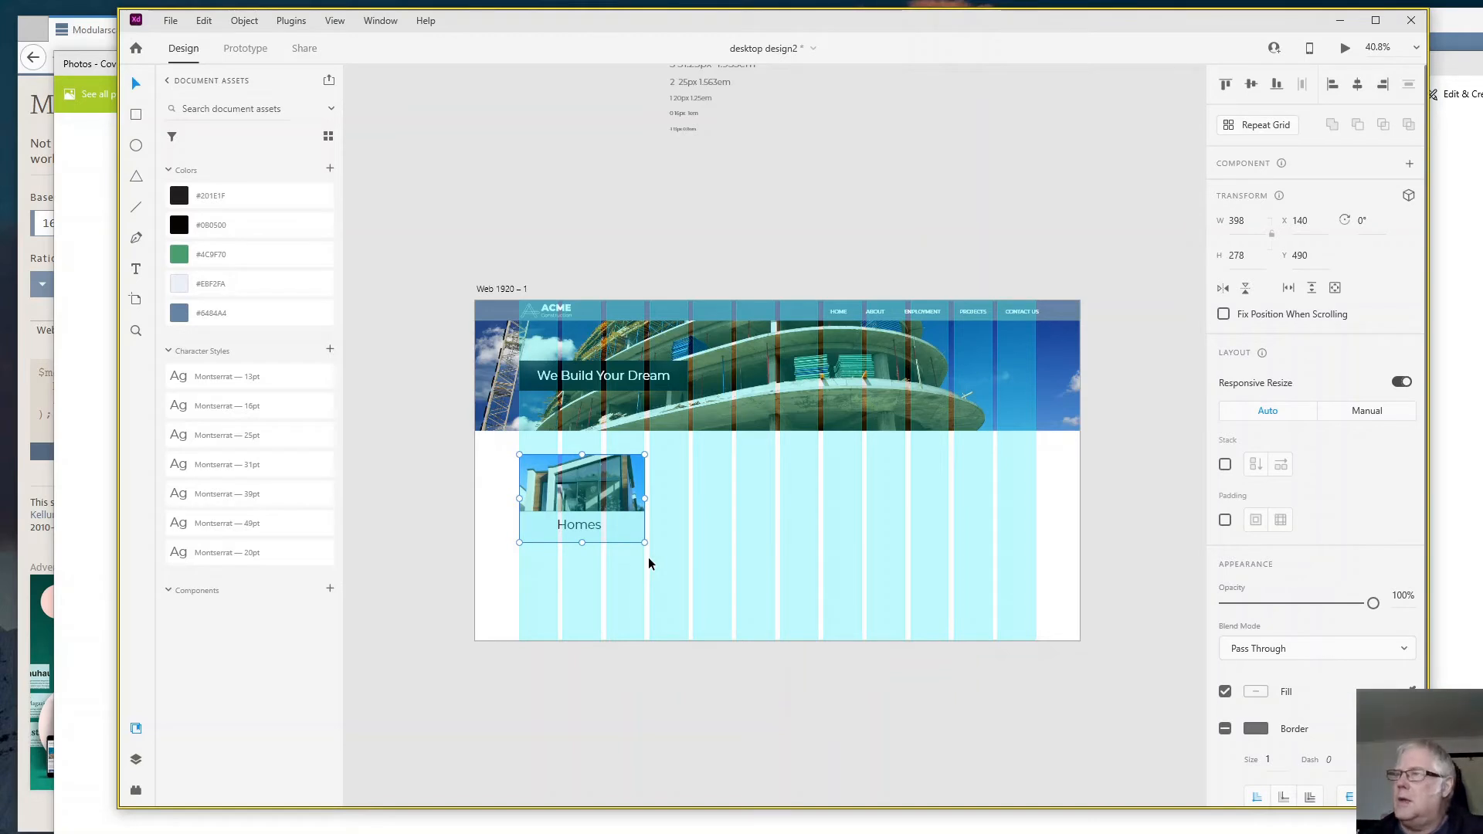
- Duplicate the grouped Homes card twice across the row, placing the copies at X 761 and X 1382, Y 490
left_click_drag(618, 480, 782, 480)
left_click_drag(606, 492, 998, 492)
left_click_drag(773, 488, 787, 486)
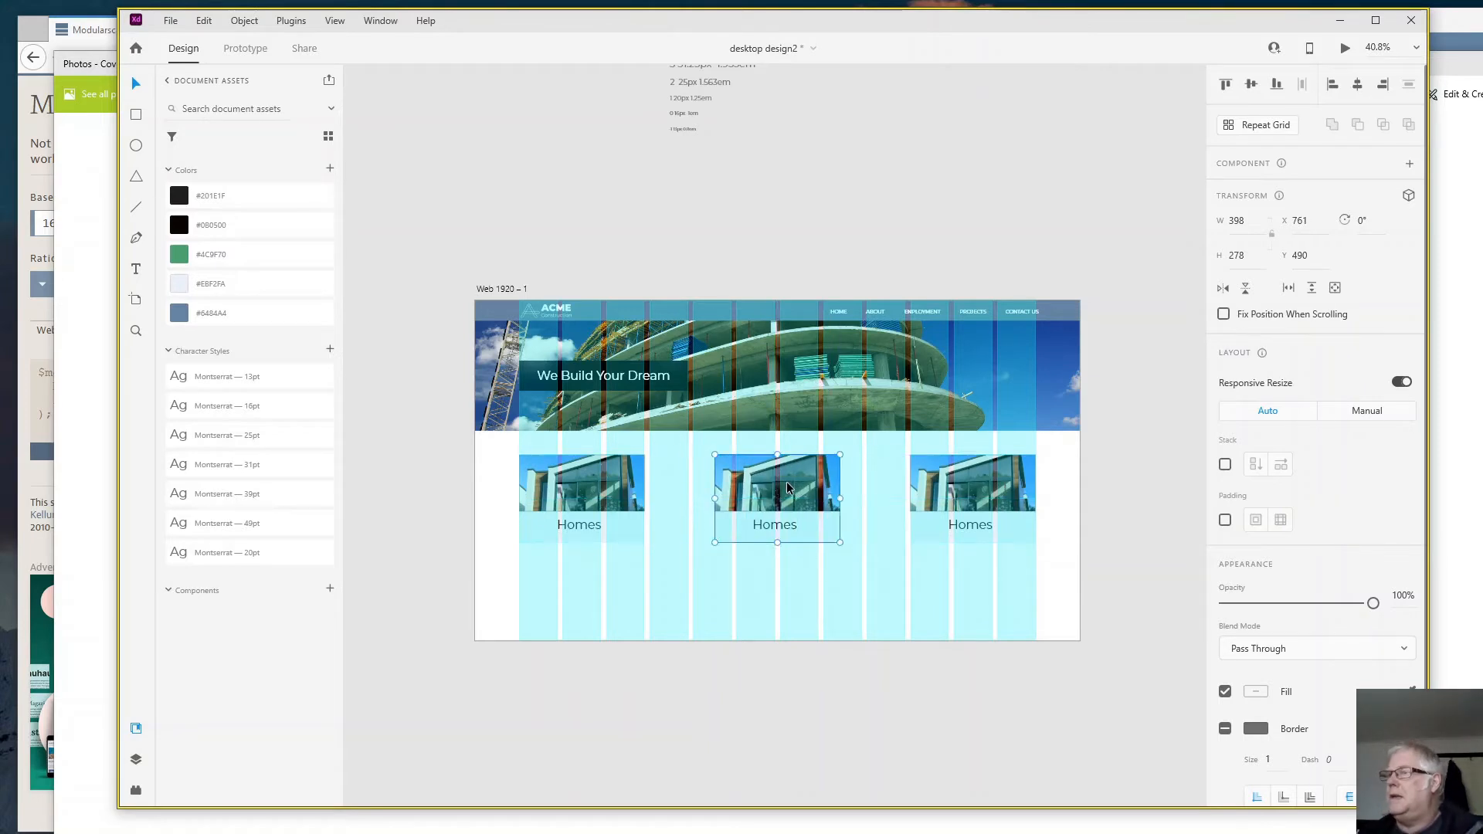
- Change the middle card's text to "Offices"
double_click(778, 527)
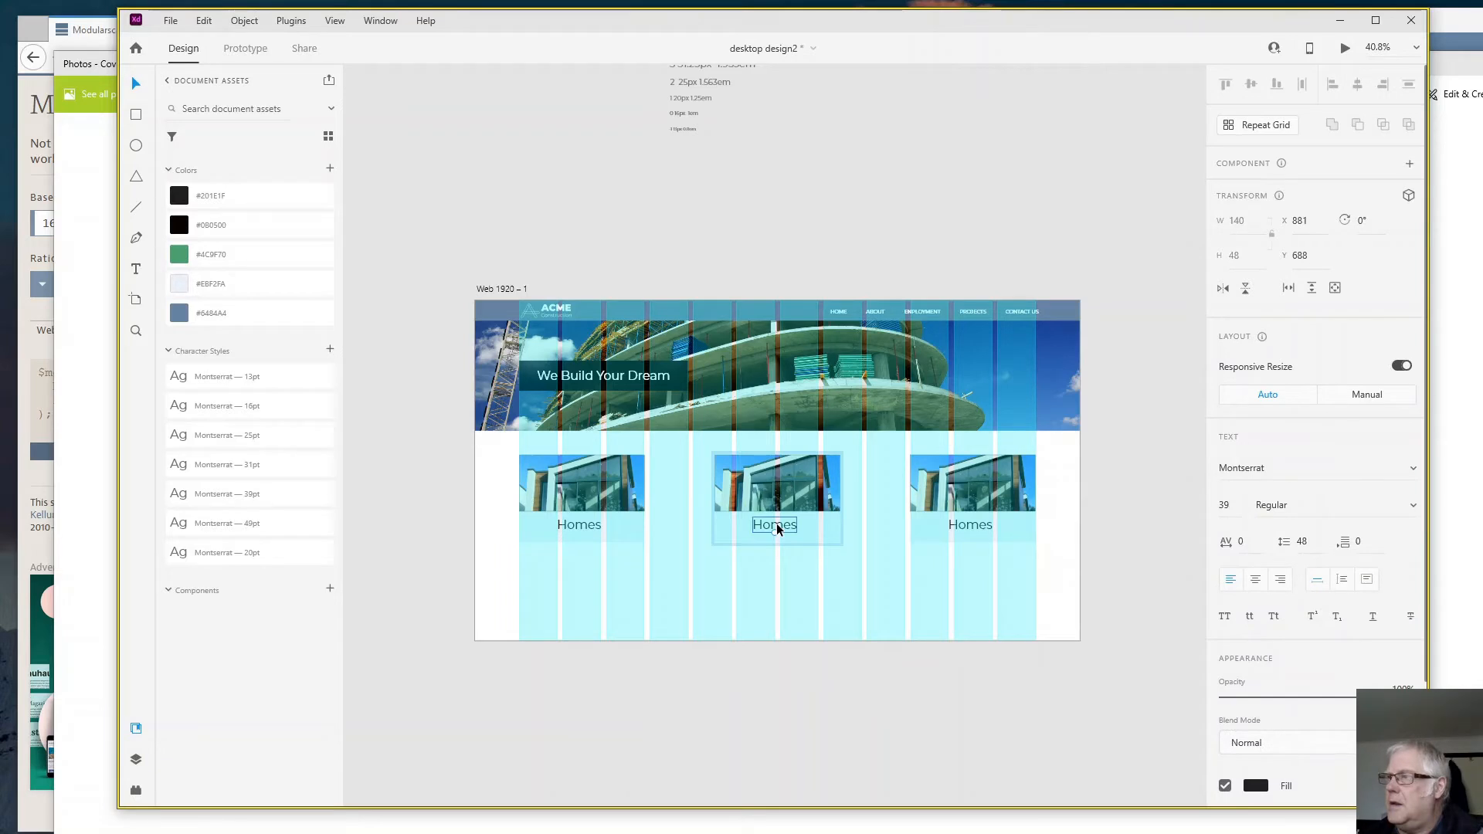
double_click(776, 525)
double_click(777, 525)
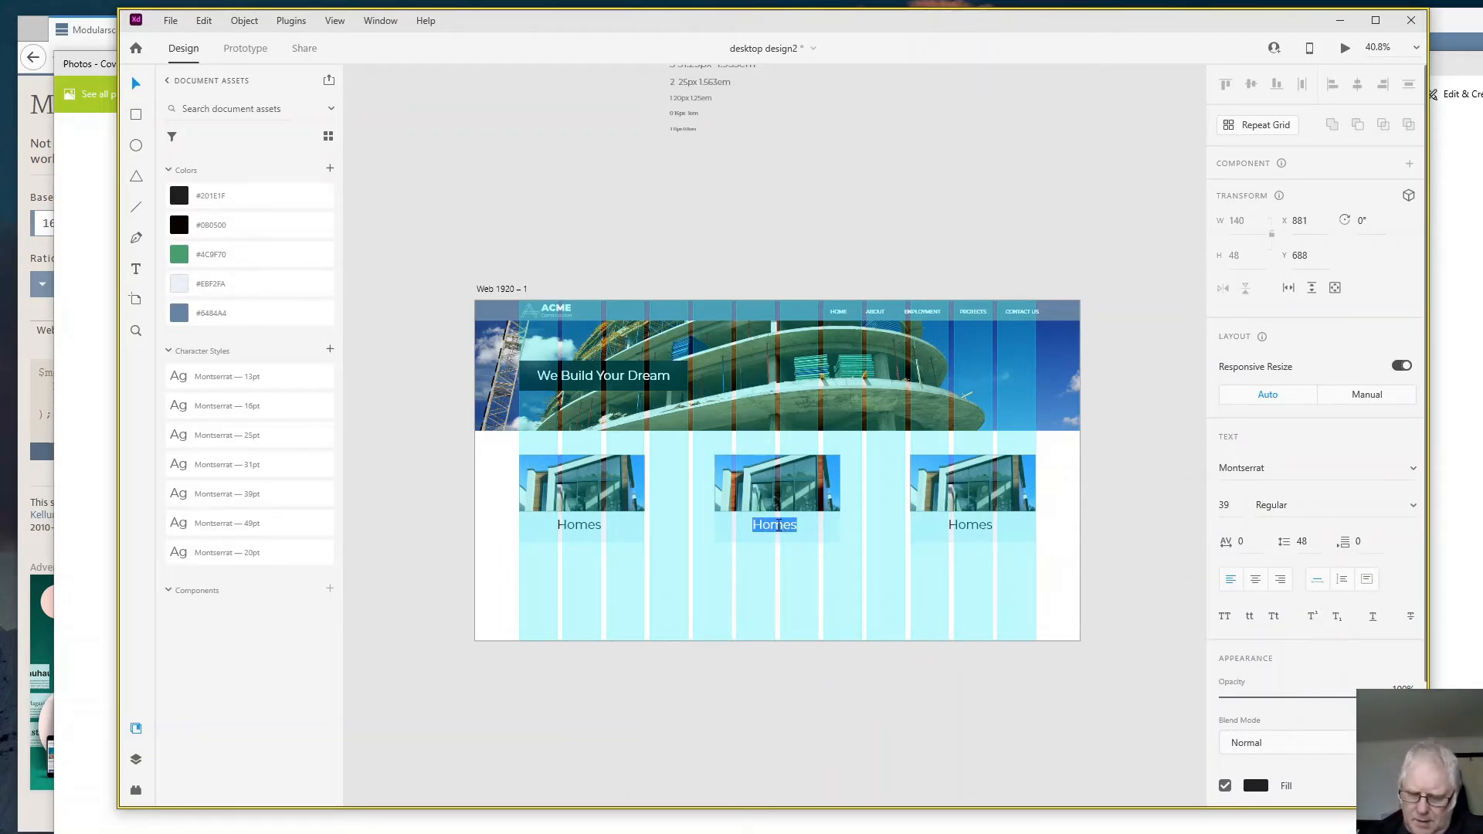
type("Offices")
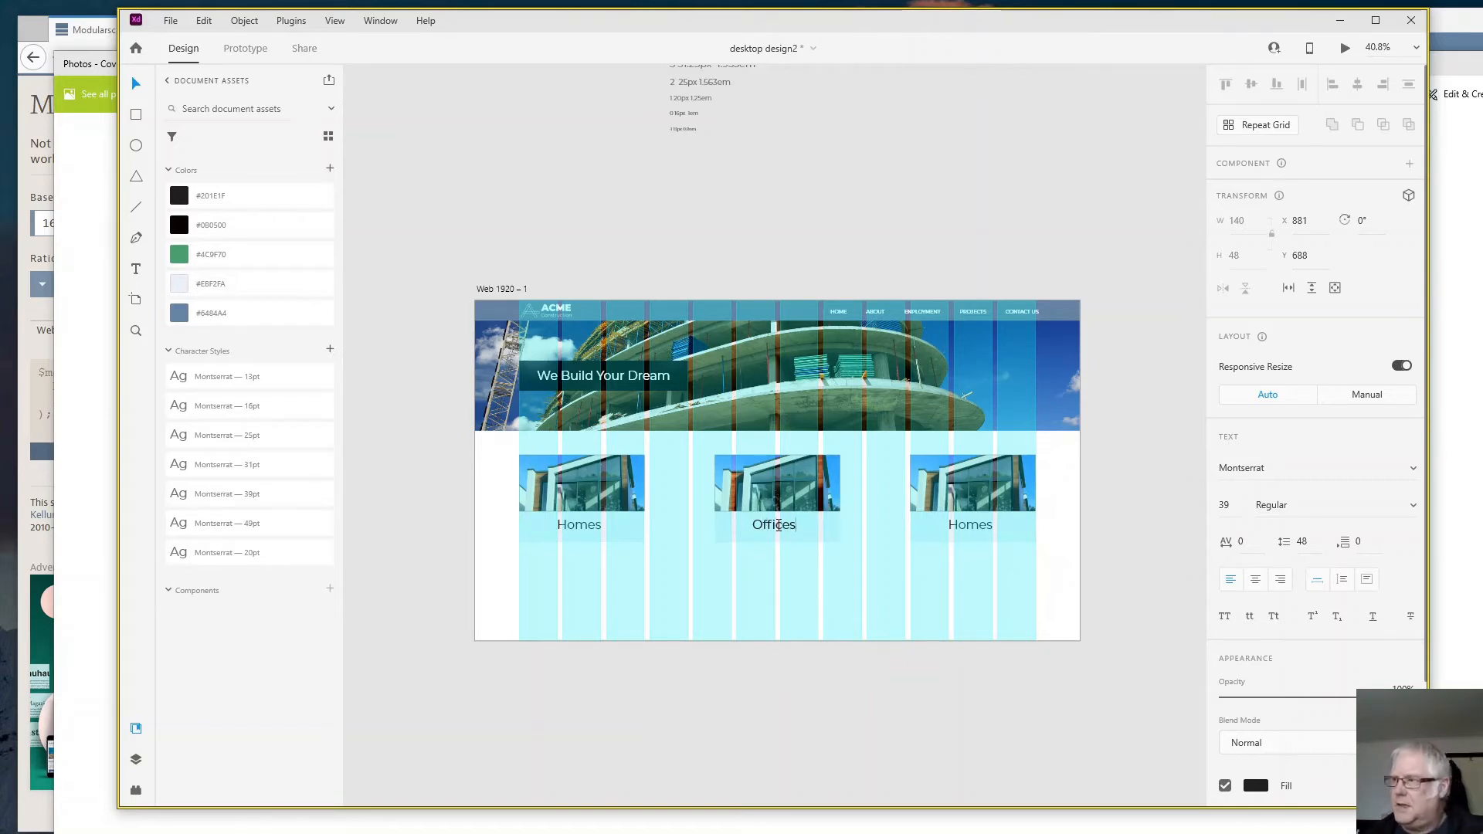
- Change the third card's text to "Retail"
left_click(976, 525)
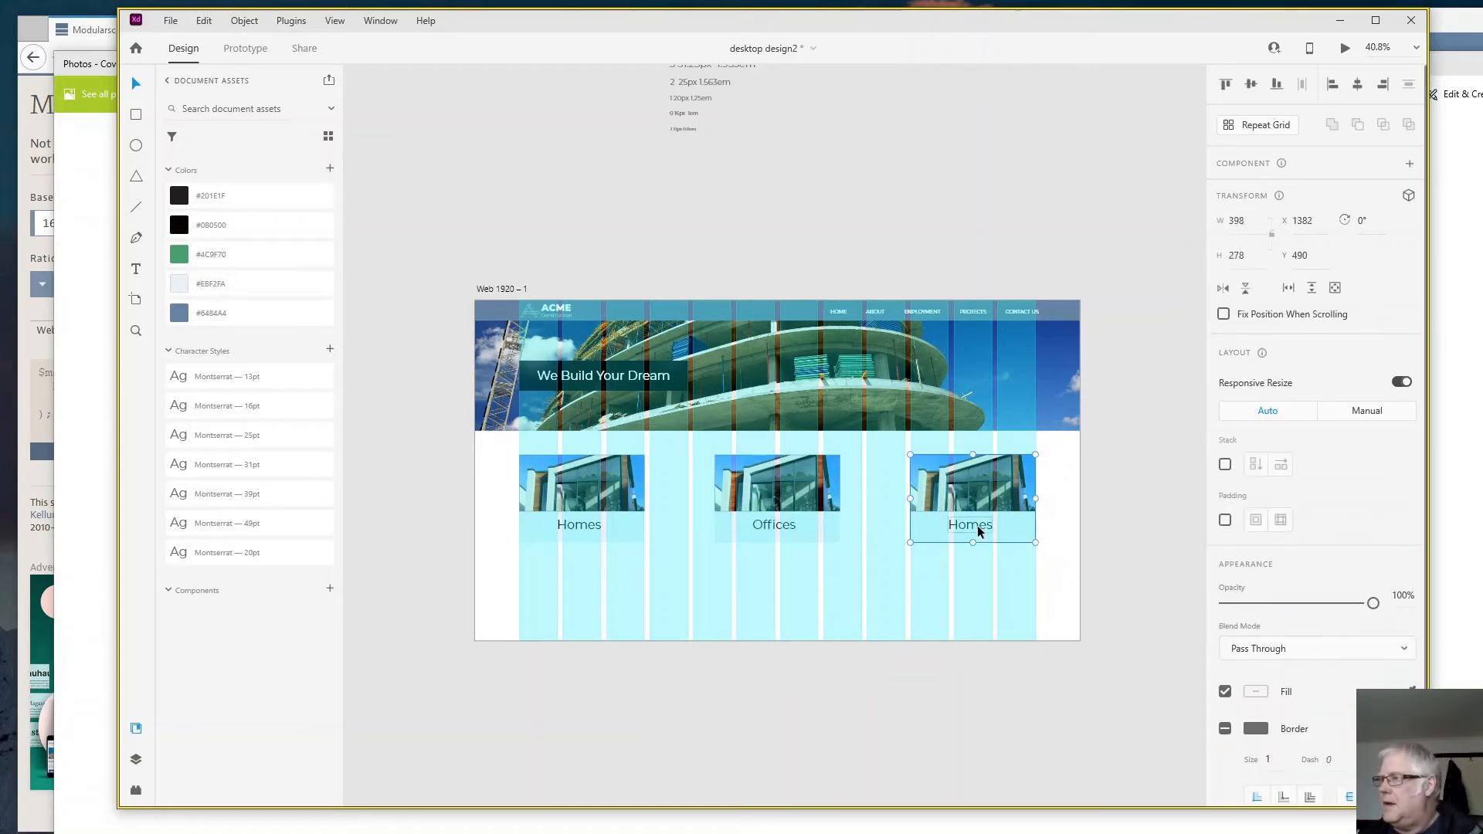
double_click(972, 524)
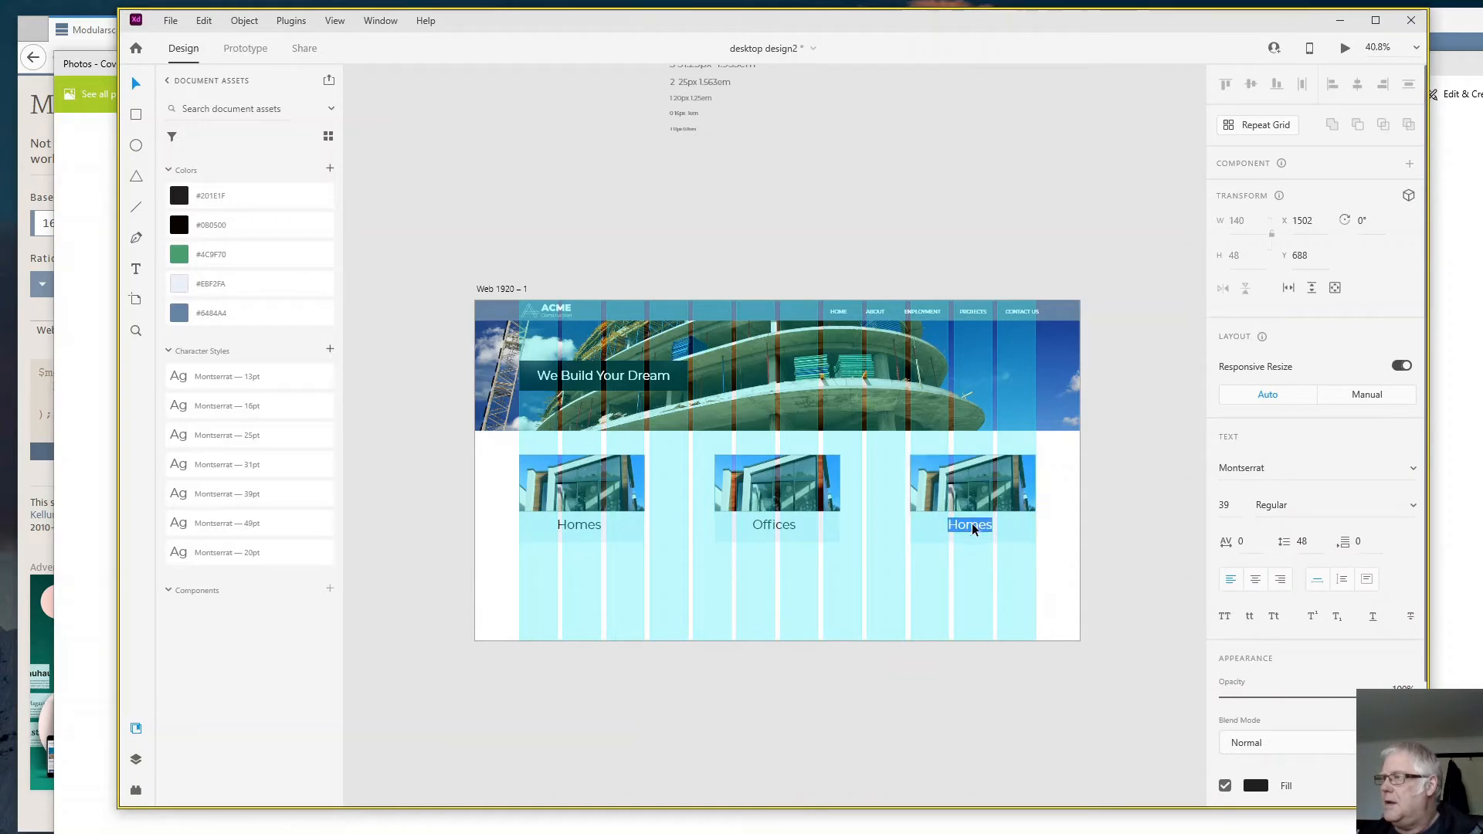
type("Ret")
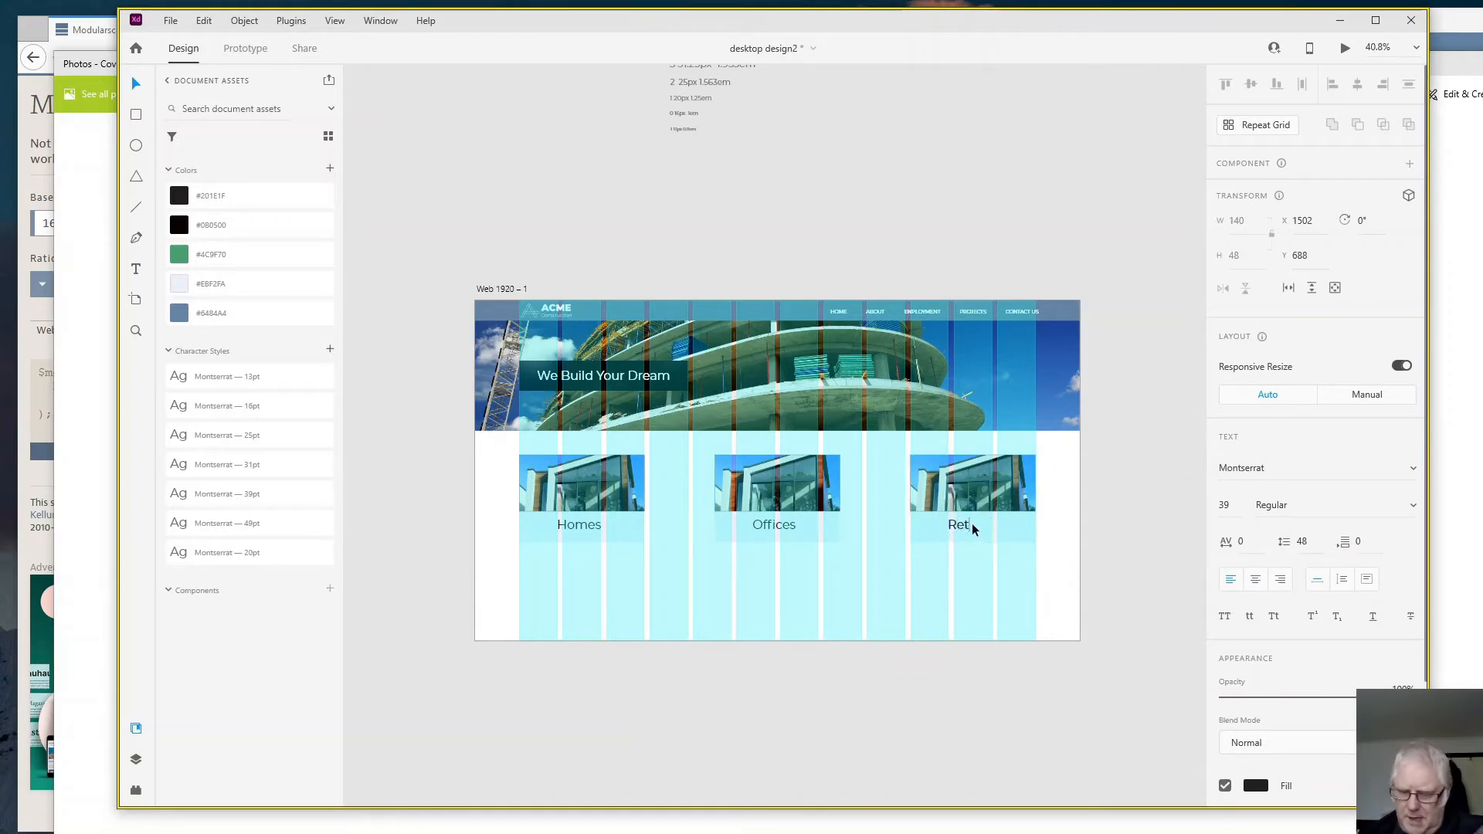
type("ail")
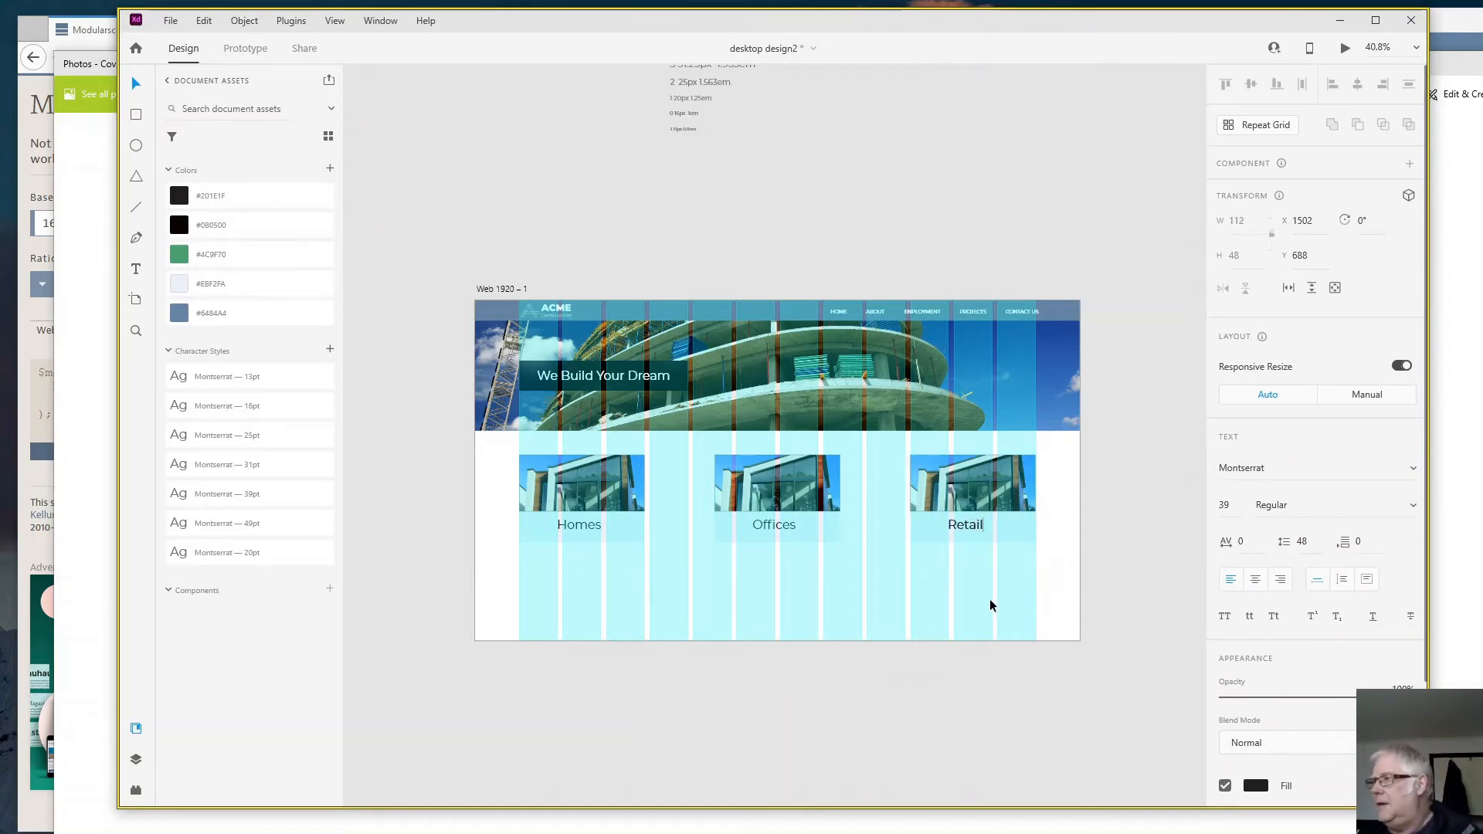
key("Escape")
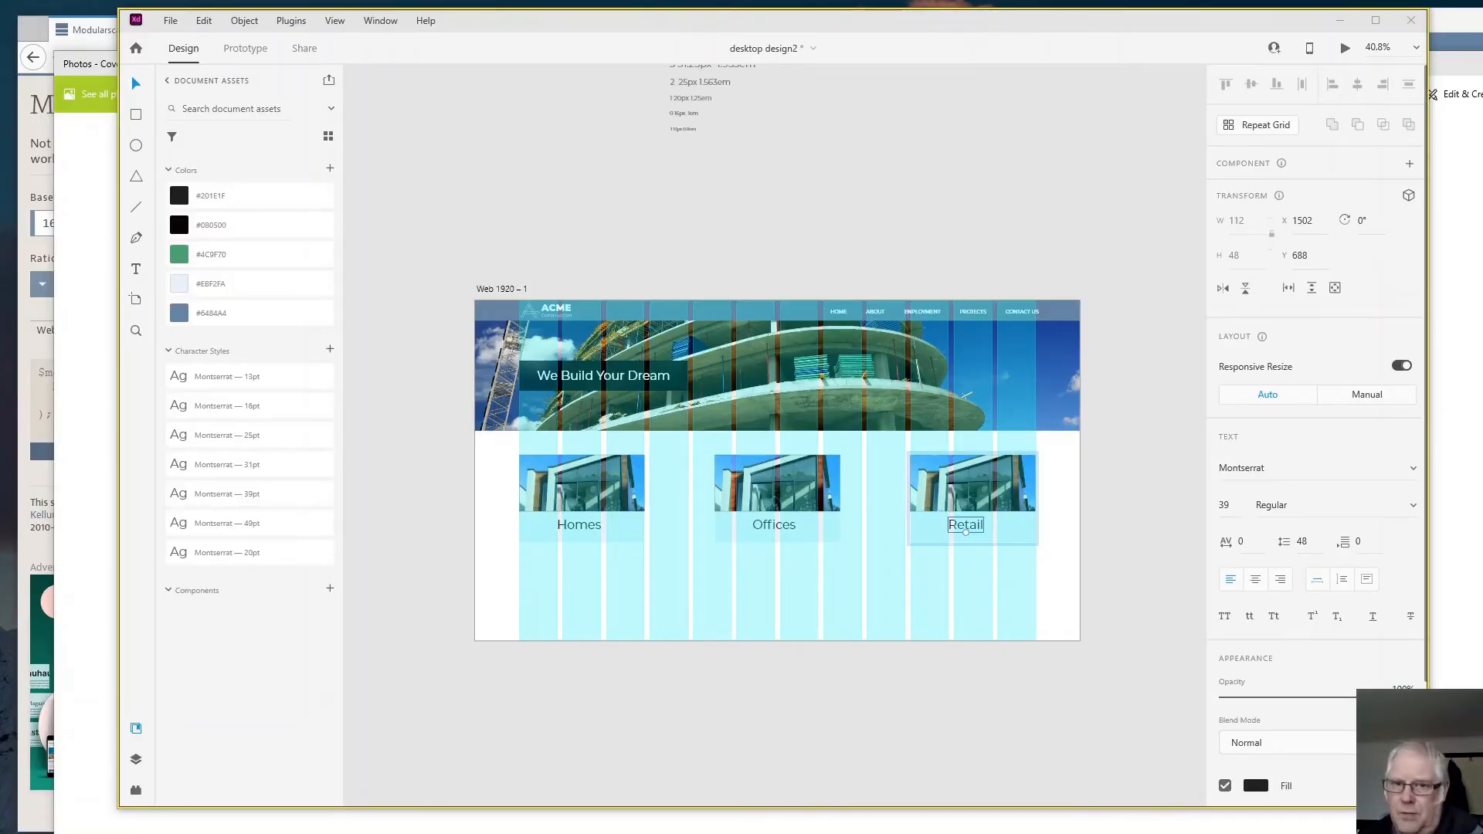
- Replace the Offices card image with the meeting room photo and the Retail one with the storefront photo, and preview the page
left_click_drag(75, 329, 796, 503)
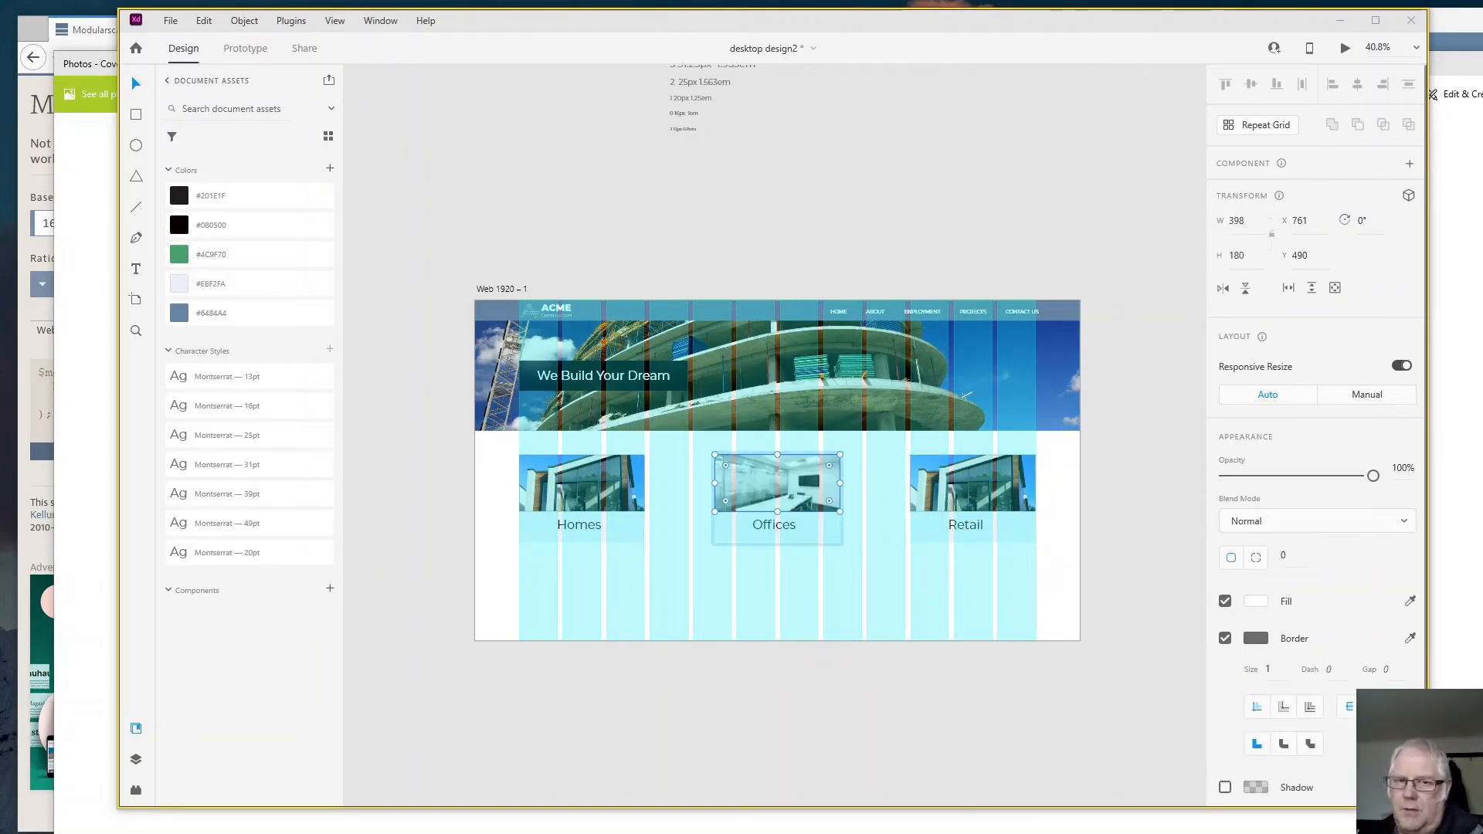
left_click_drag(539, 453, 978, 511)
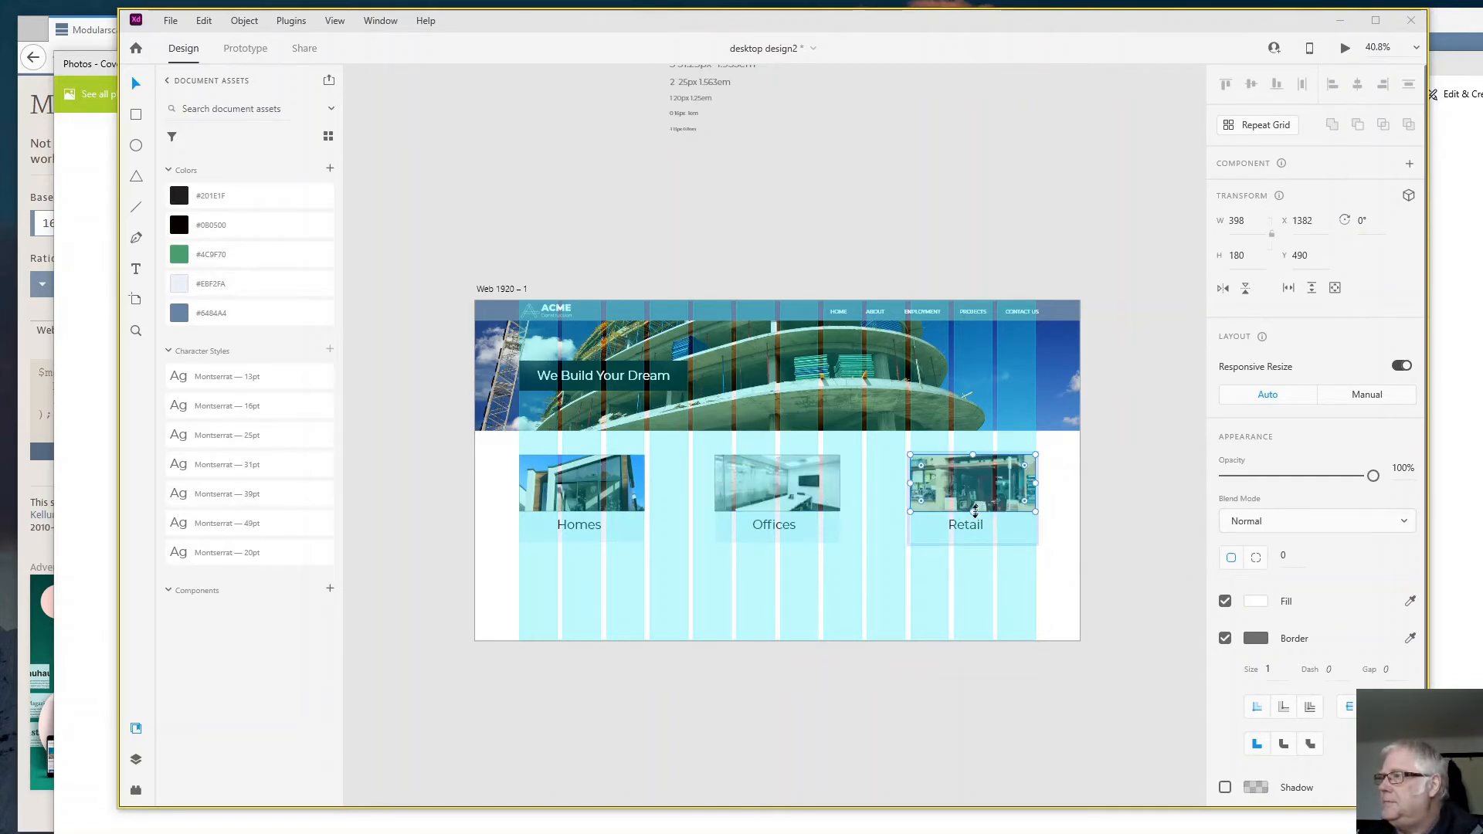
left_click(879, 601)
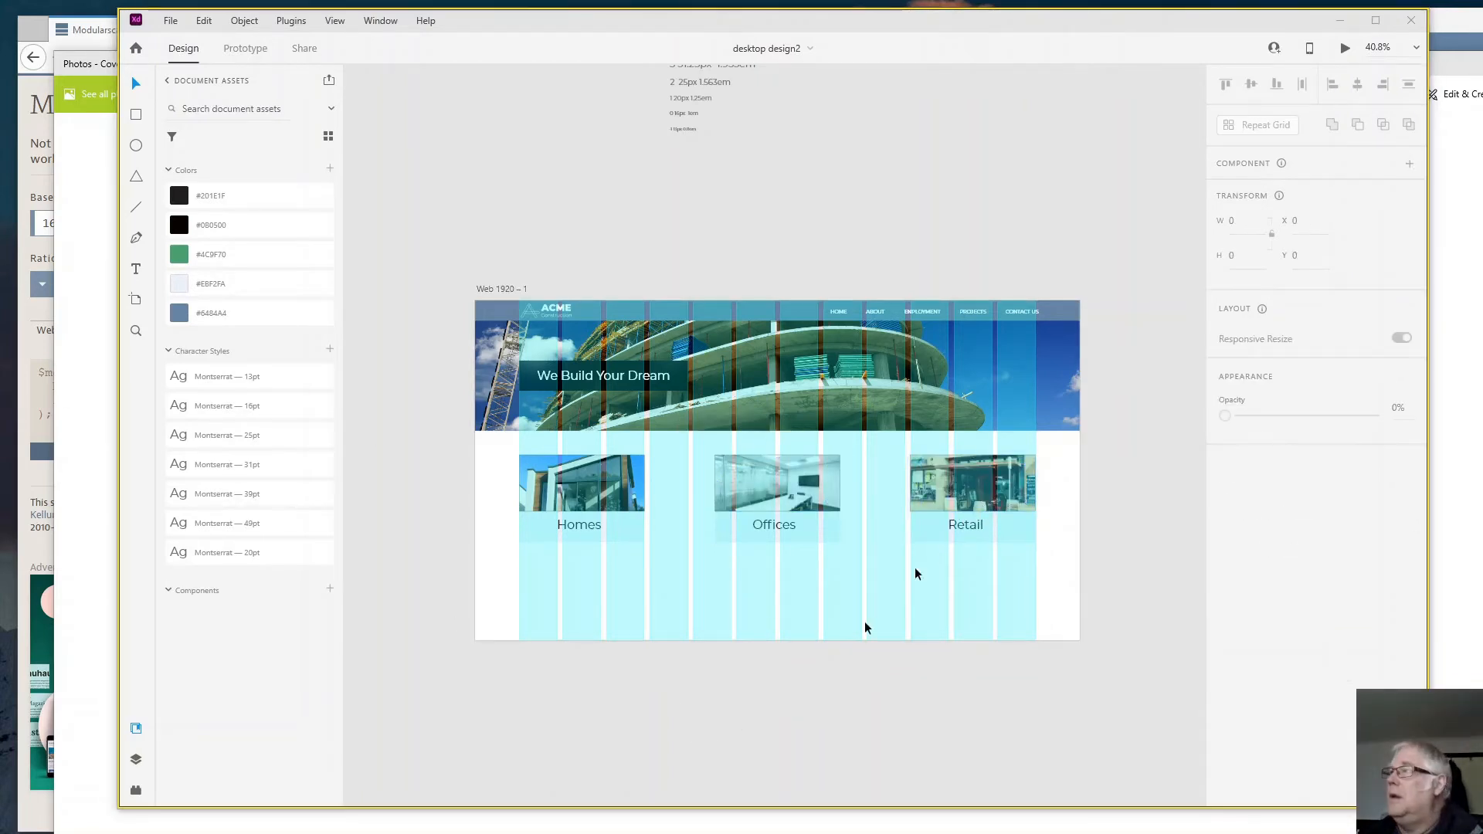
left_click(1345, 49)
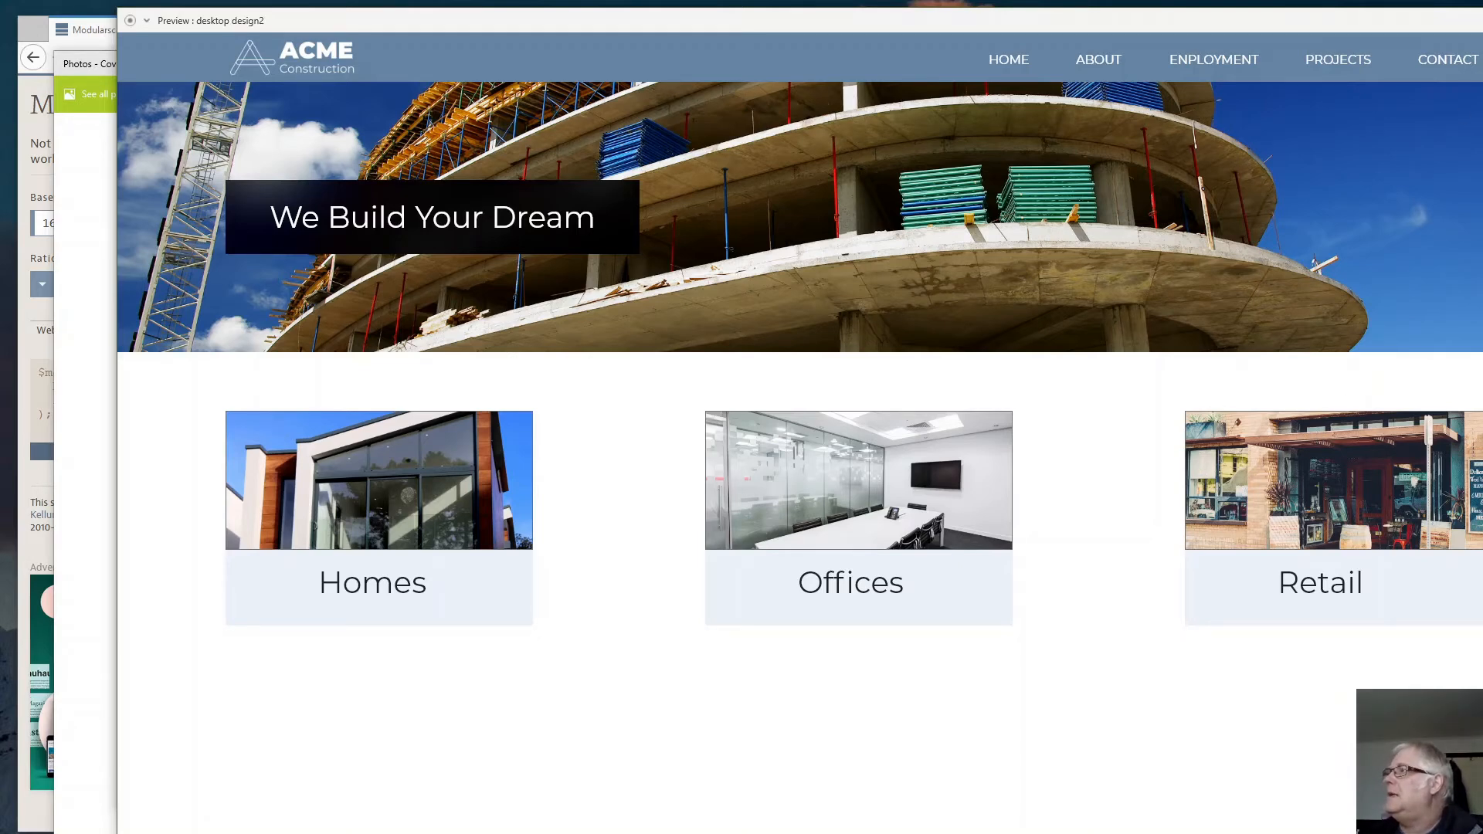
key("alt+F4")
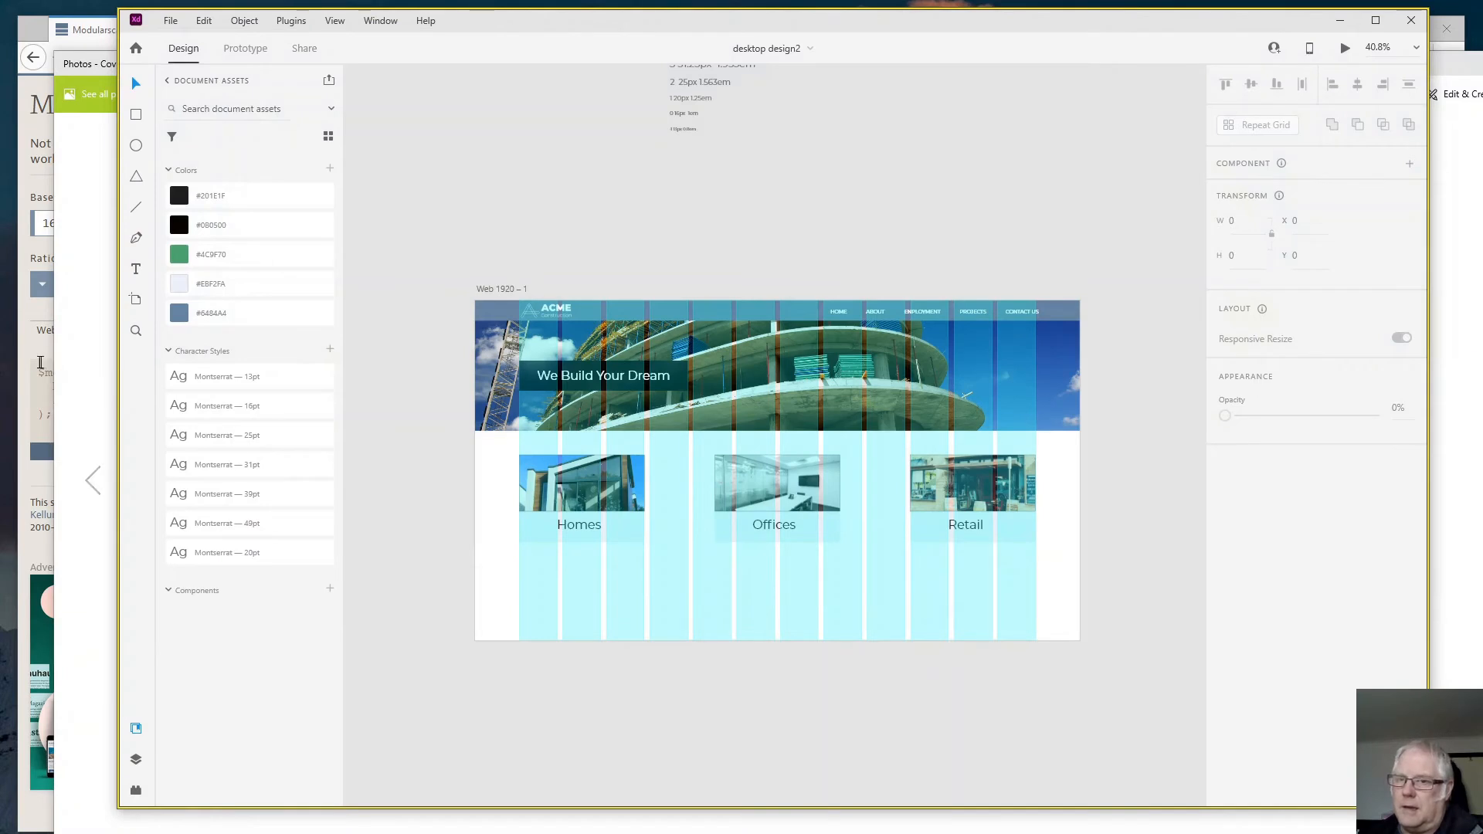
- Extend the Web 1920 artboard downward to a height of about 1989
scroll(391, 543, "down", 1)
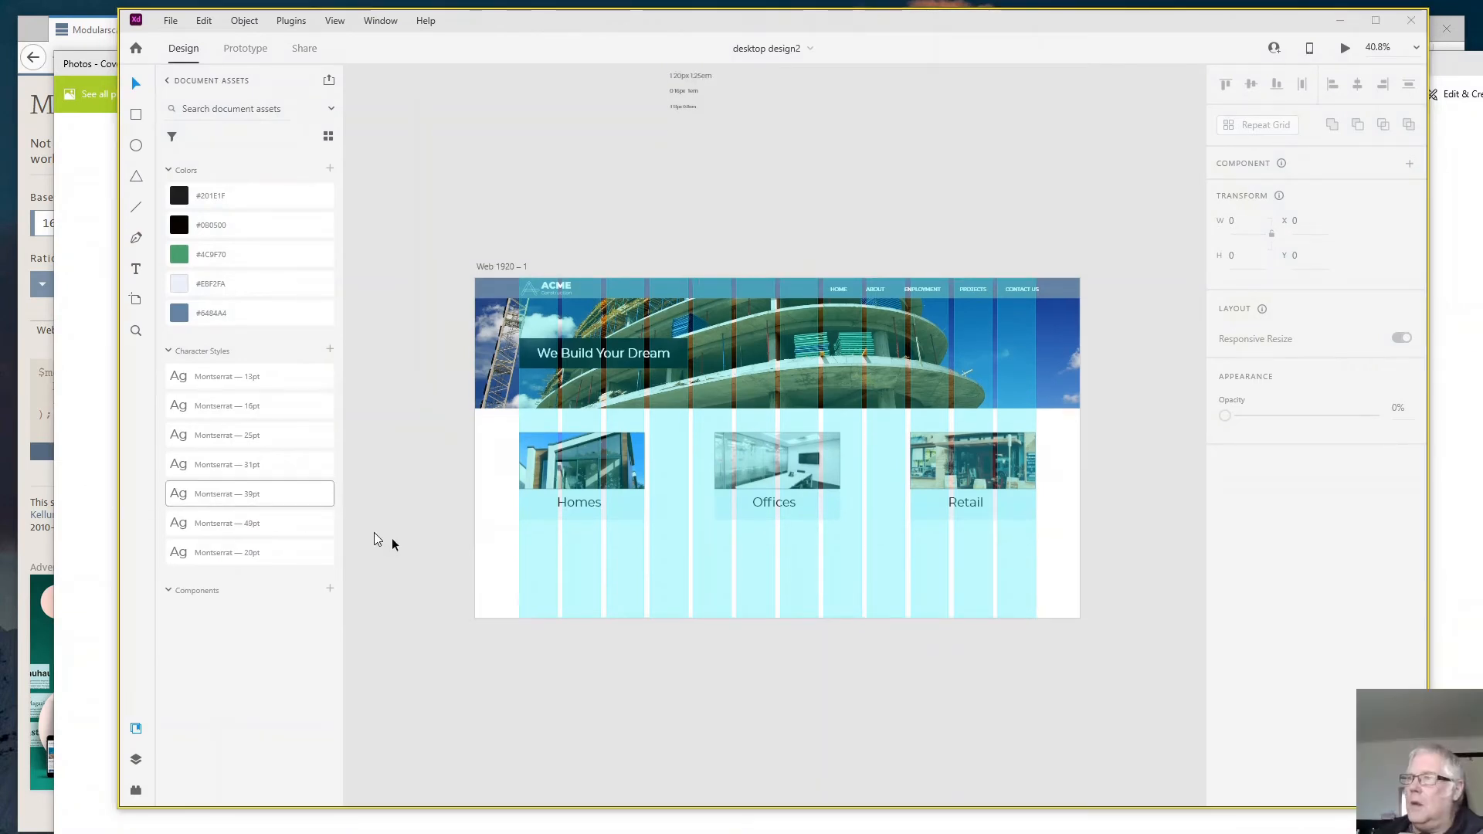
left_click(496, 562)
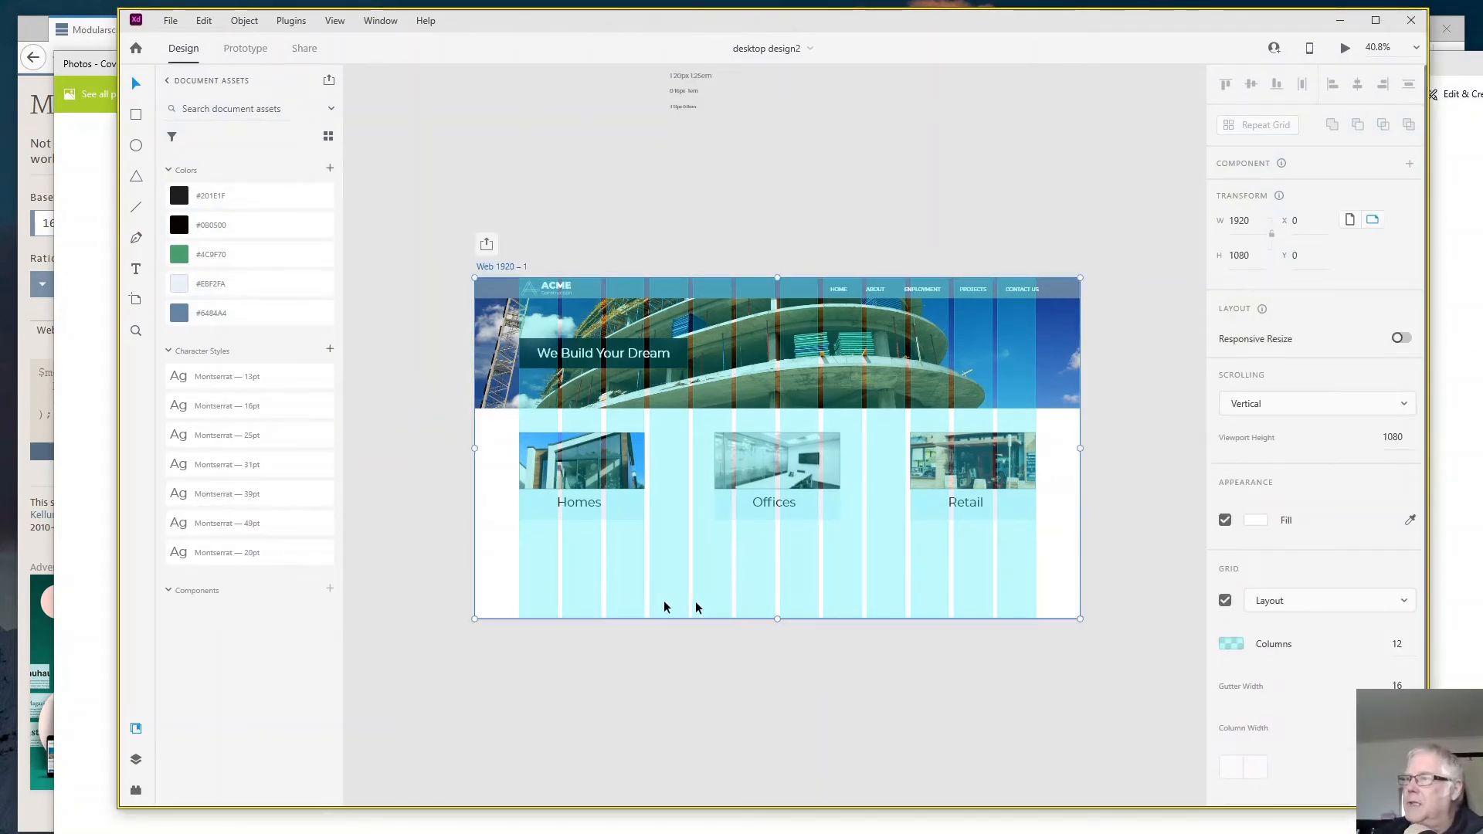
left_click_drag(777, 619, 757, 755)
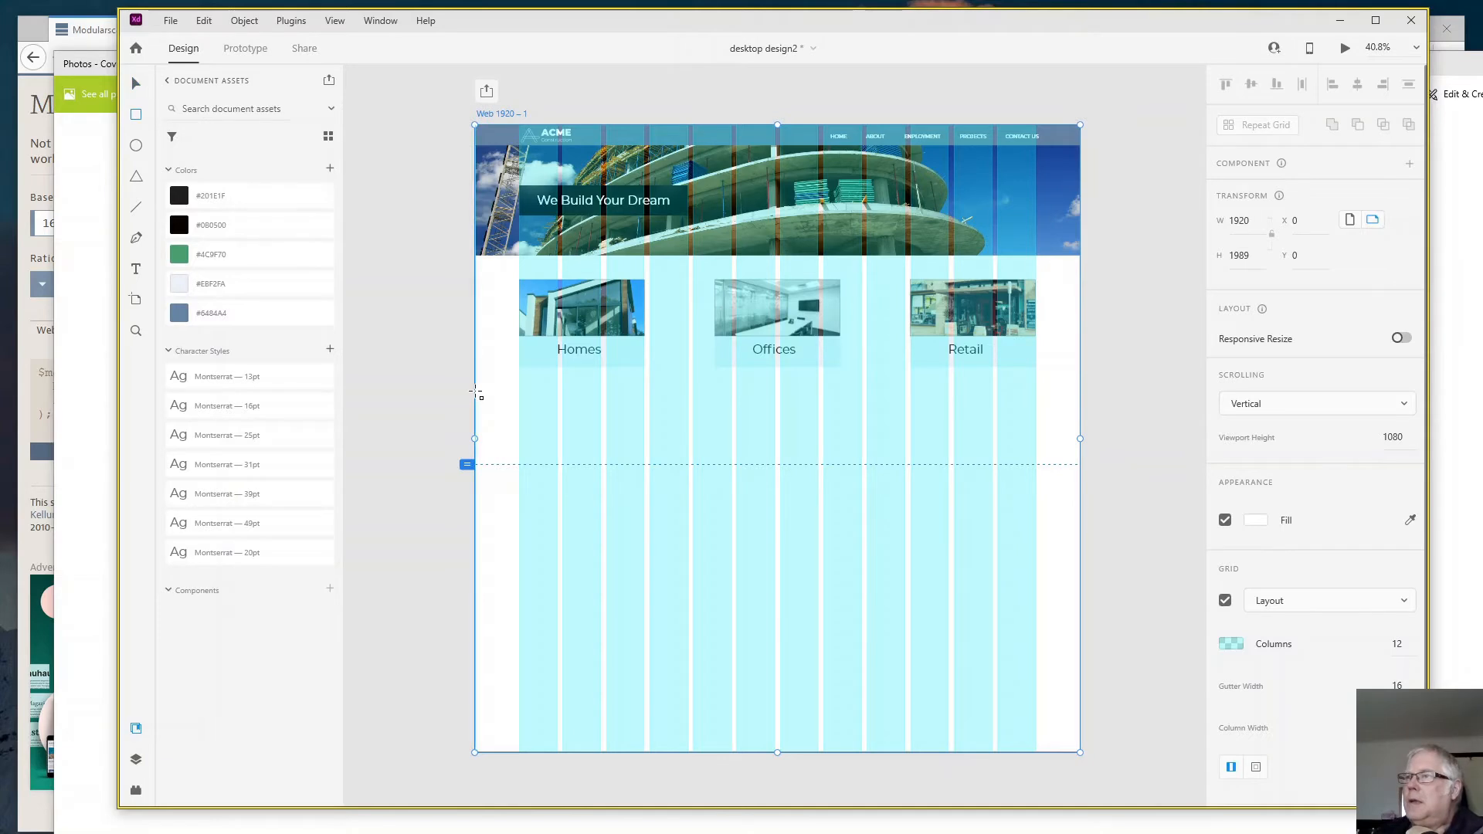
- Draw a full-width borderless band about 1920 by 235 below the cards at Y 844 and fill it with #EBF2FA
left_click_drag(477, 393, 1079, 465)
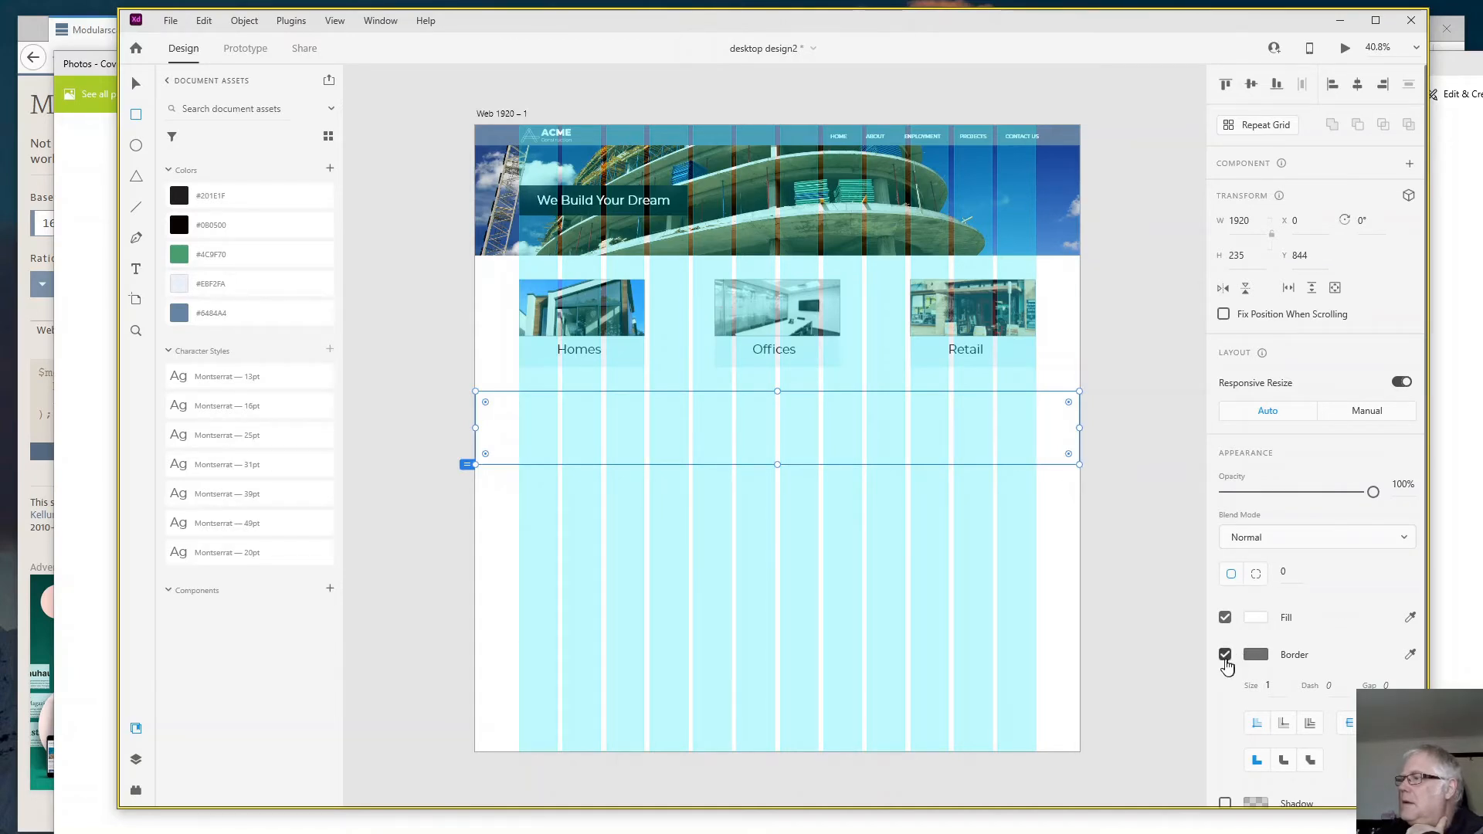
left_click(1226, 658)
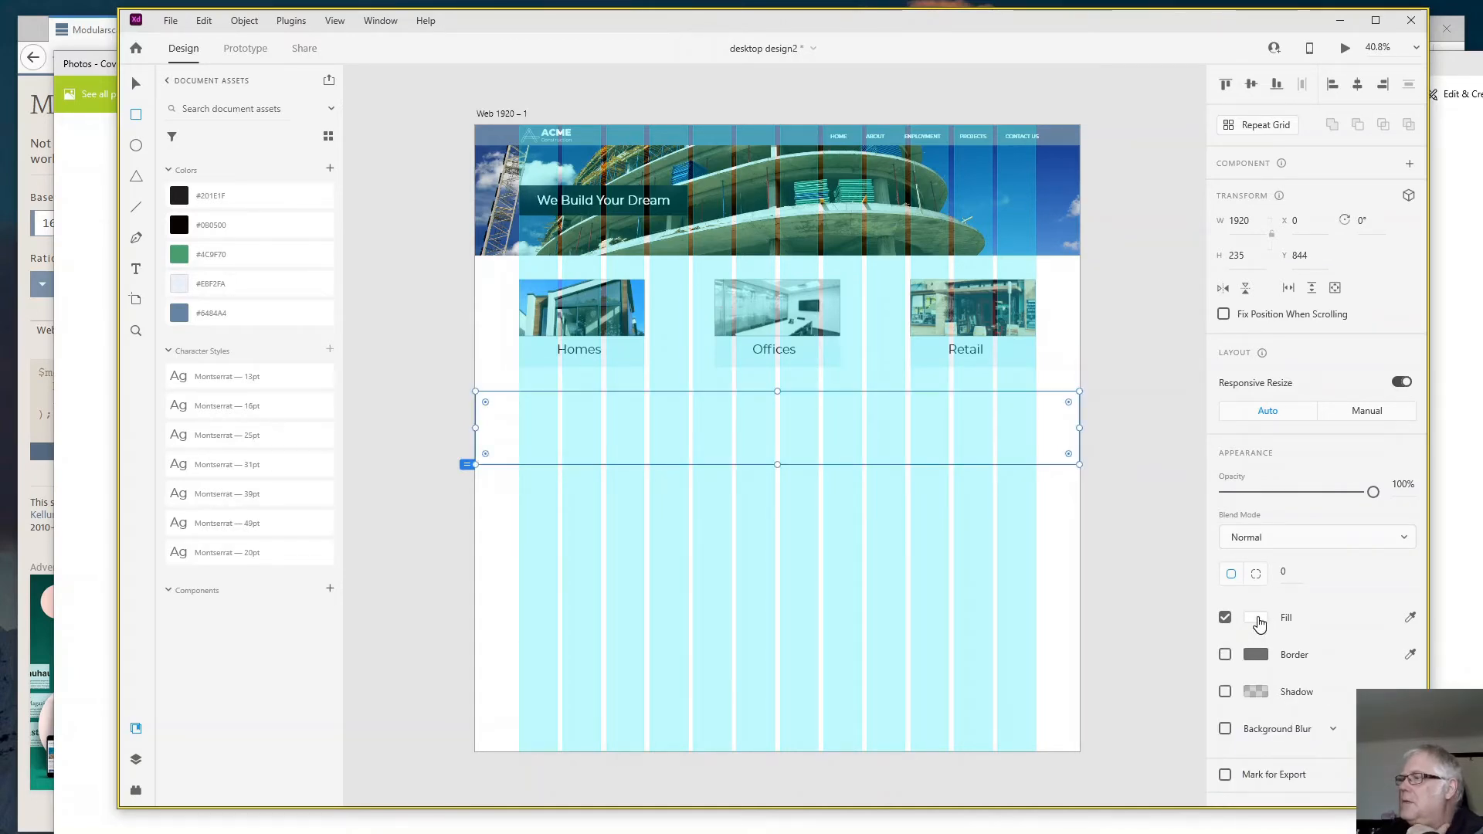
left_click(1256, 618)
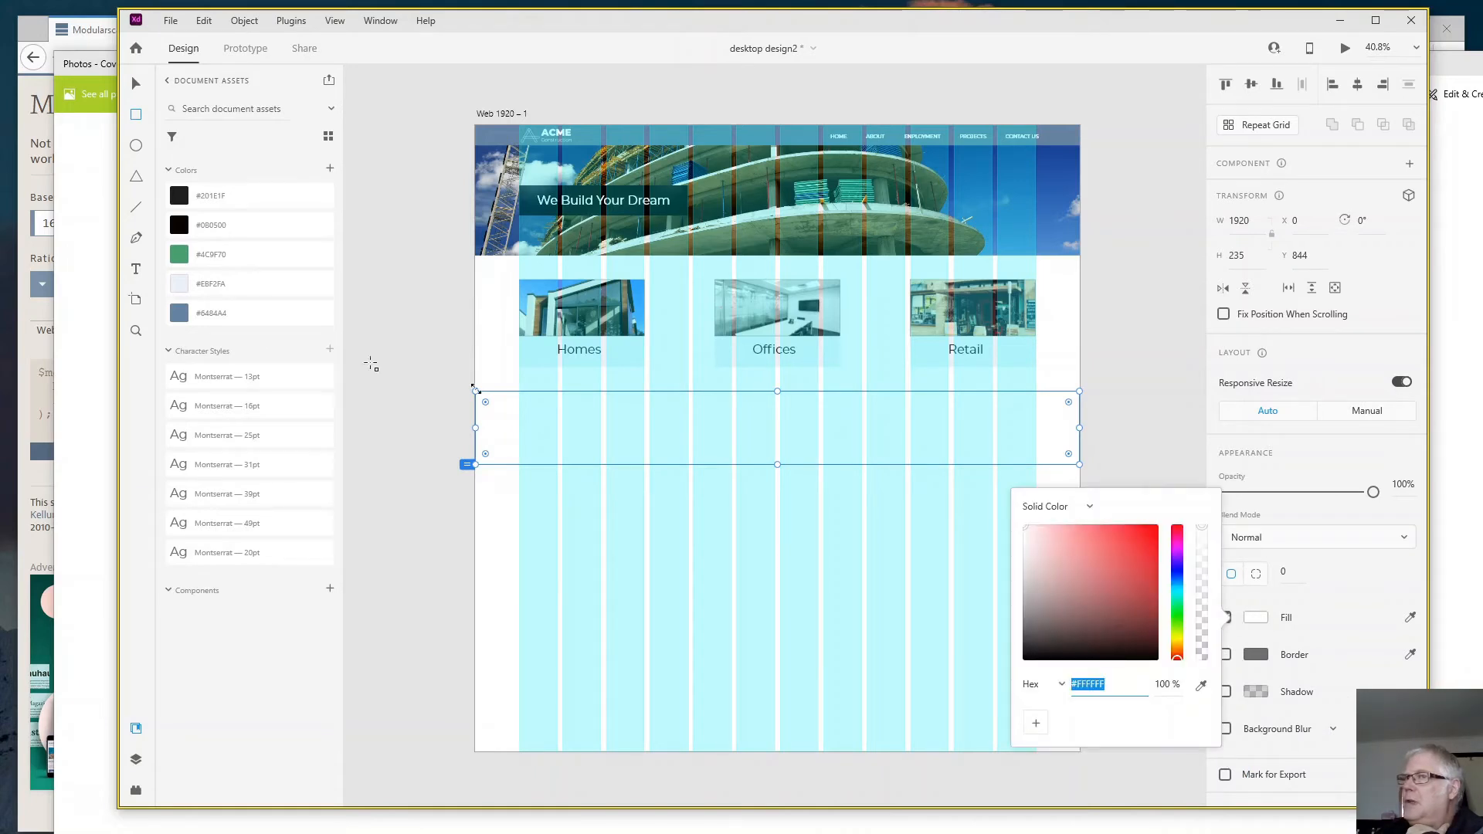
left_click(217, 288)
left_click(217, 286)
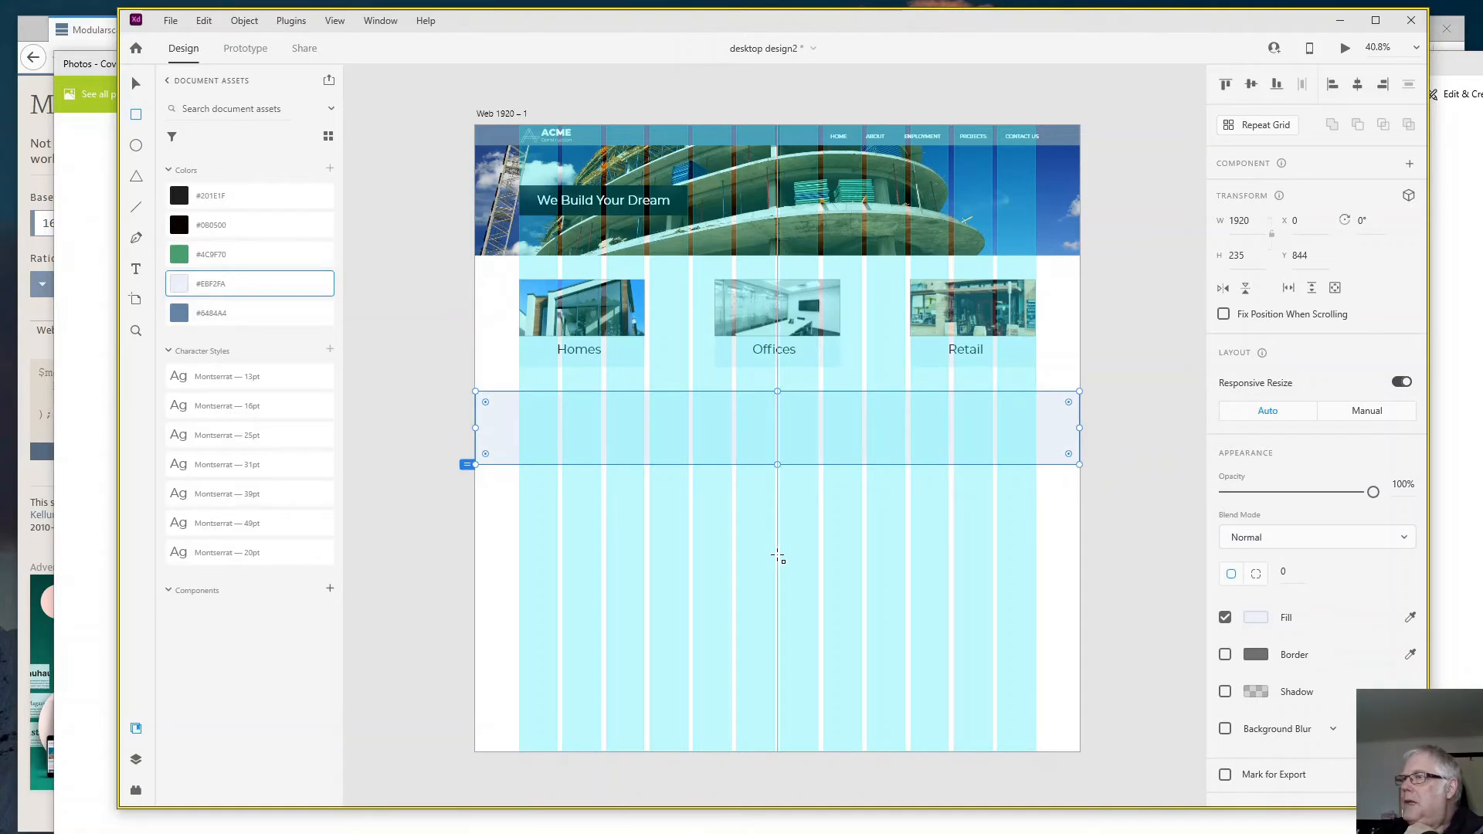
- Add the text "Contact Us" below the light band at about X 676, Y 1222, coloured with the dark palette colour #201E1F
left_click(136, 268)
left_click(688, 522)
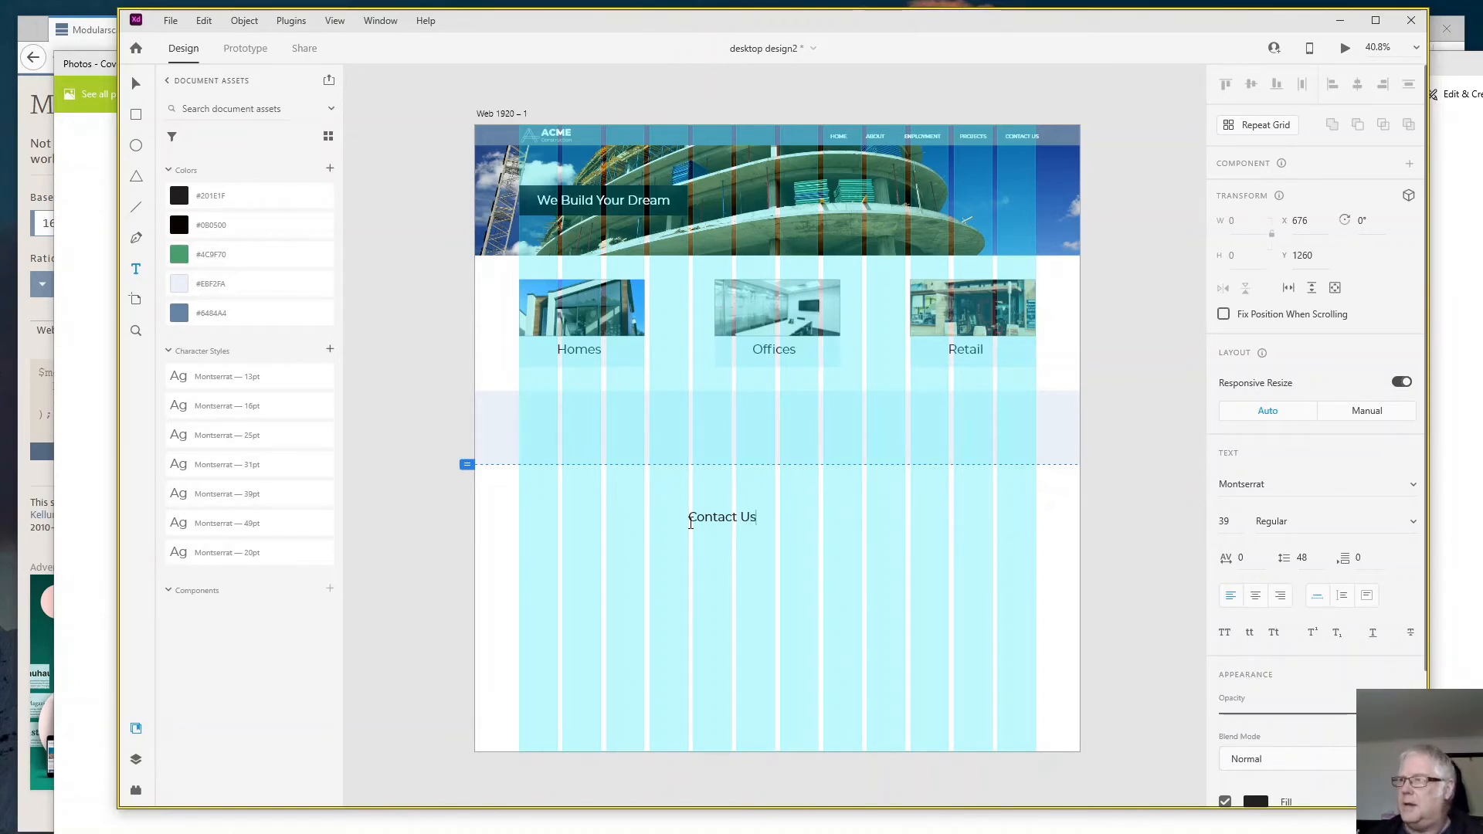
key("Escape")
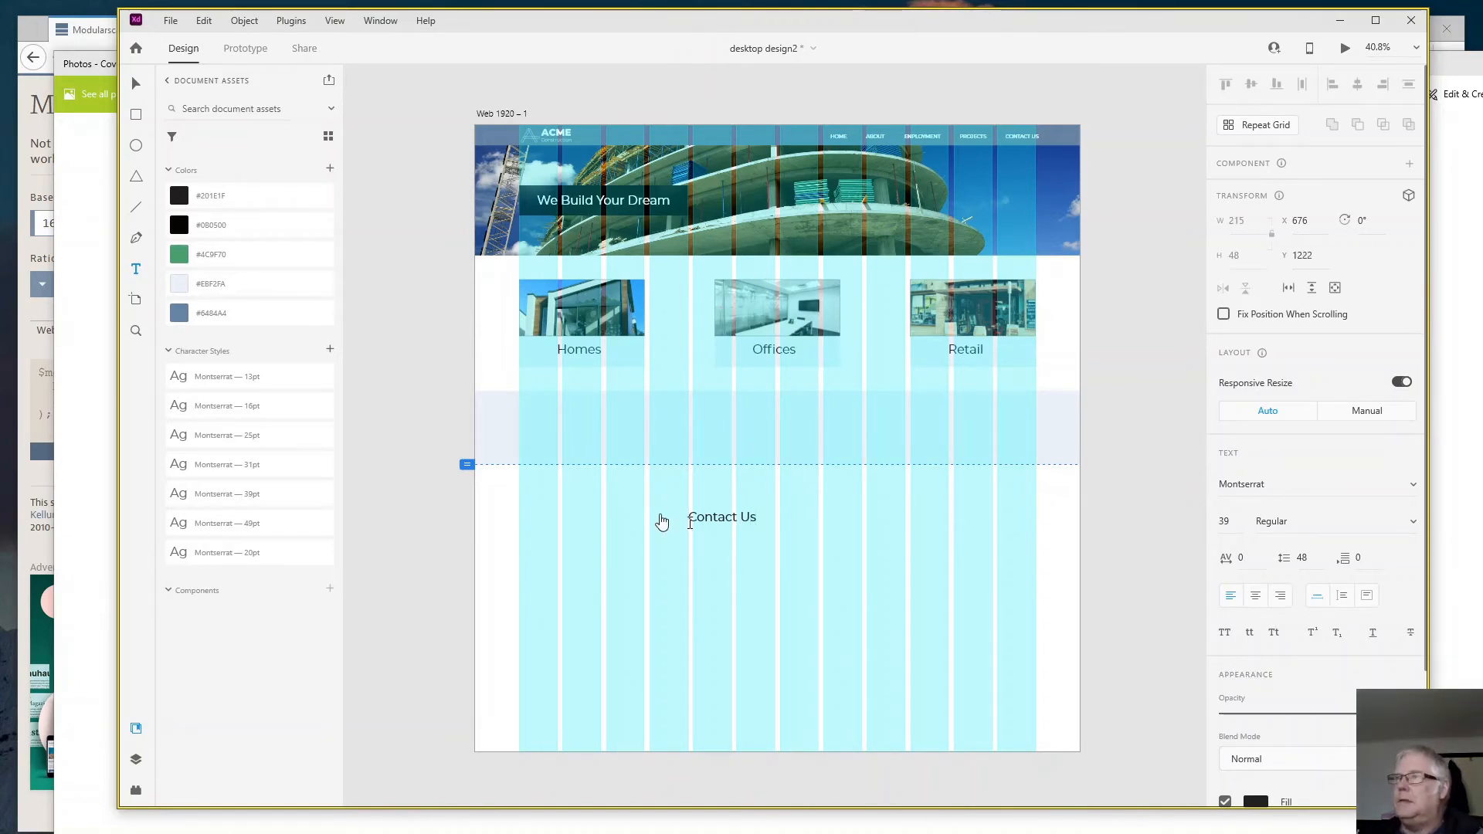
left_click(178, 255)
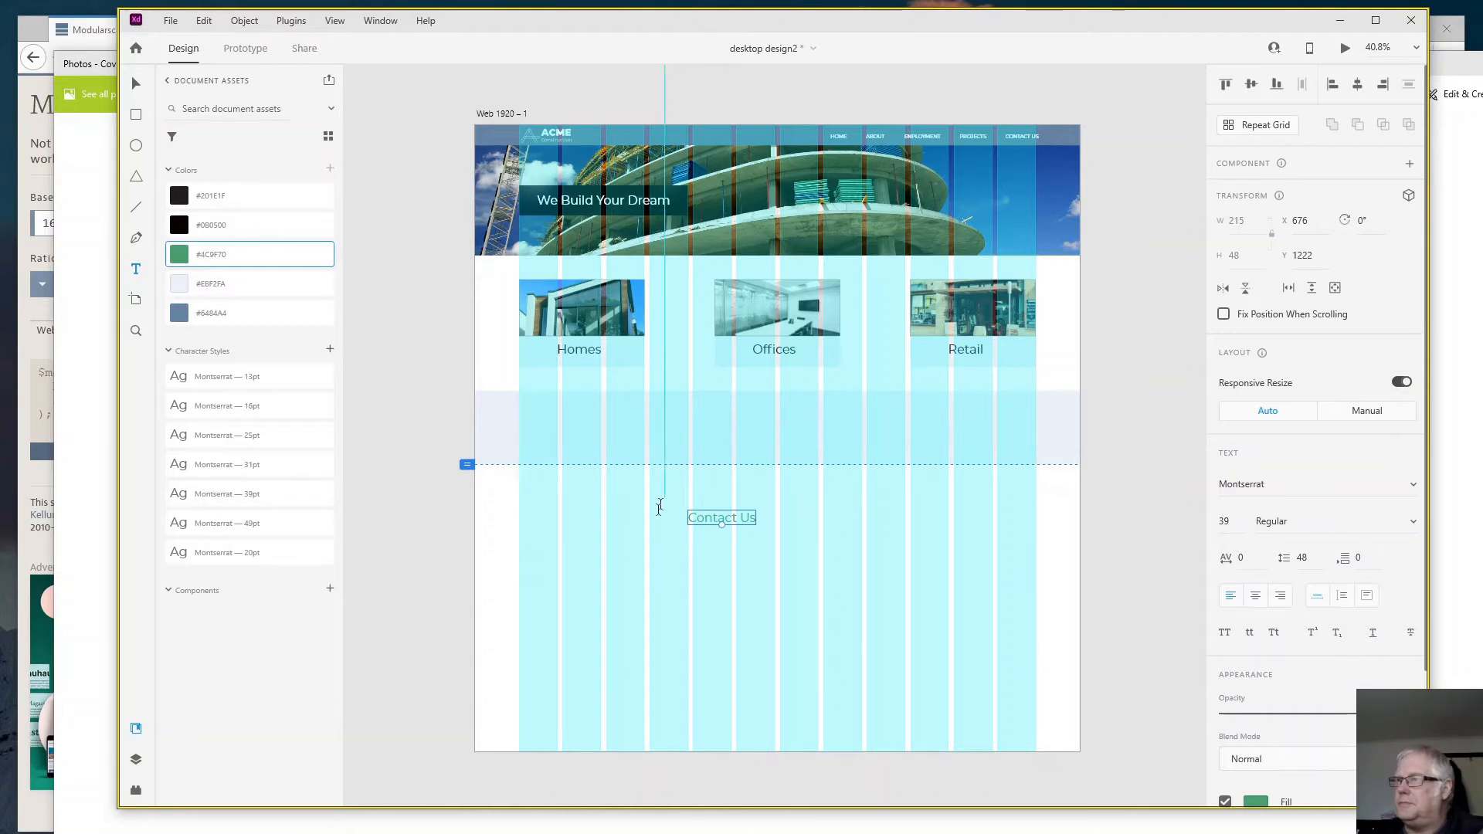
left_click(180, 198)
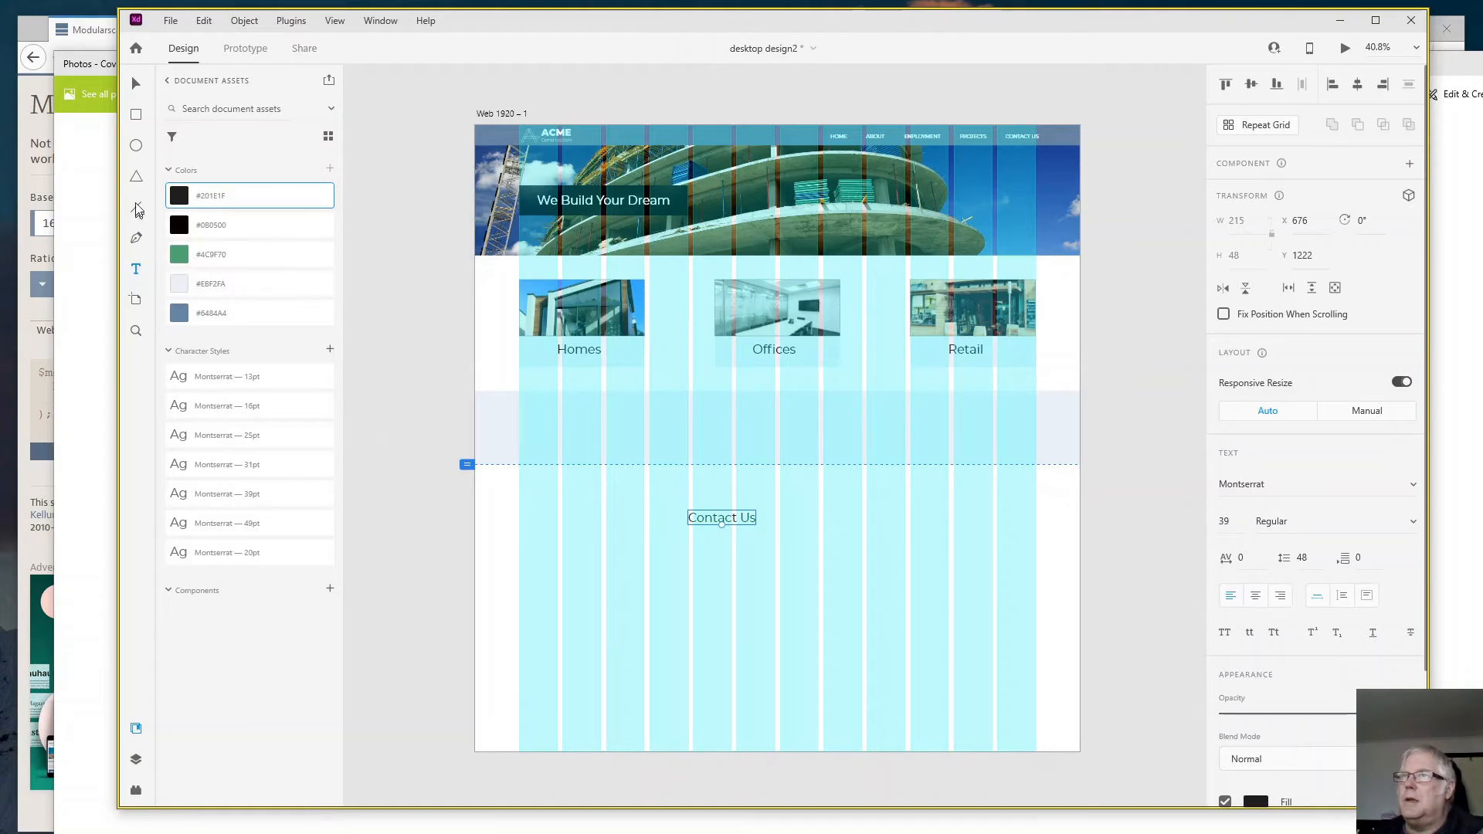
- Draw a button rectangle about 393 by 95 inside the light band, fill it with #4C9F70 and round its corners to about 13
left_click(137, 116)
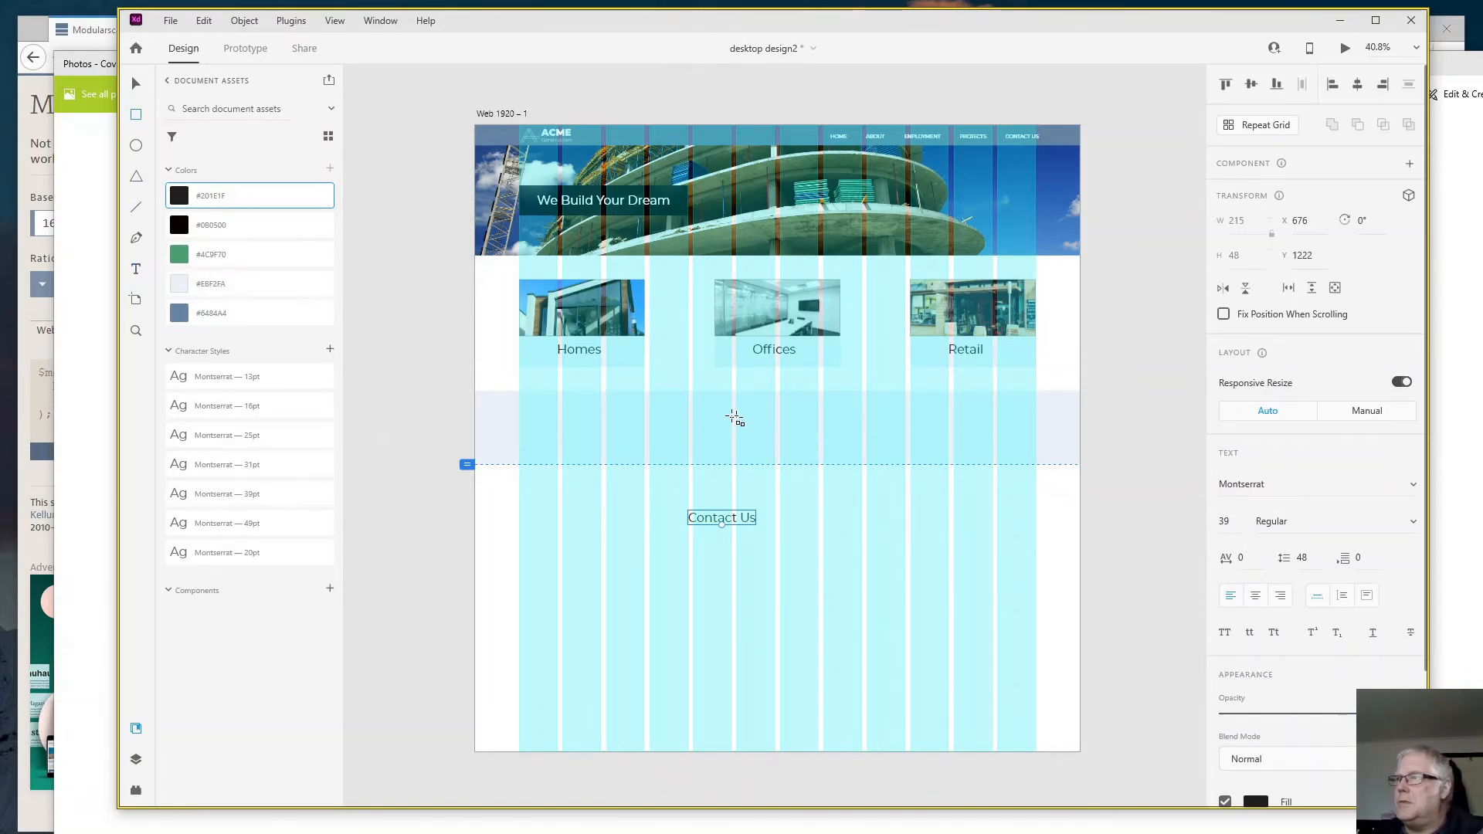
mouse_move(713, 418)
left_mouse_down()
mouse_move(761, 454)
mouse_move(839, 448)
left_mouse_up()
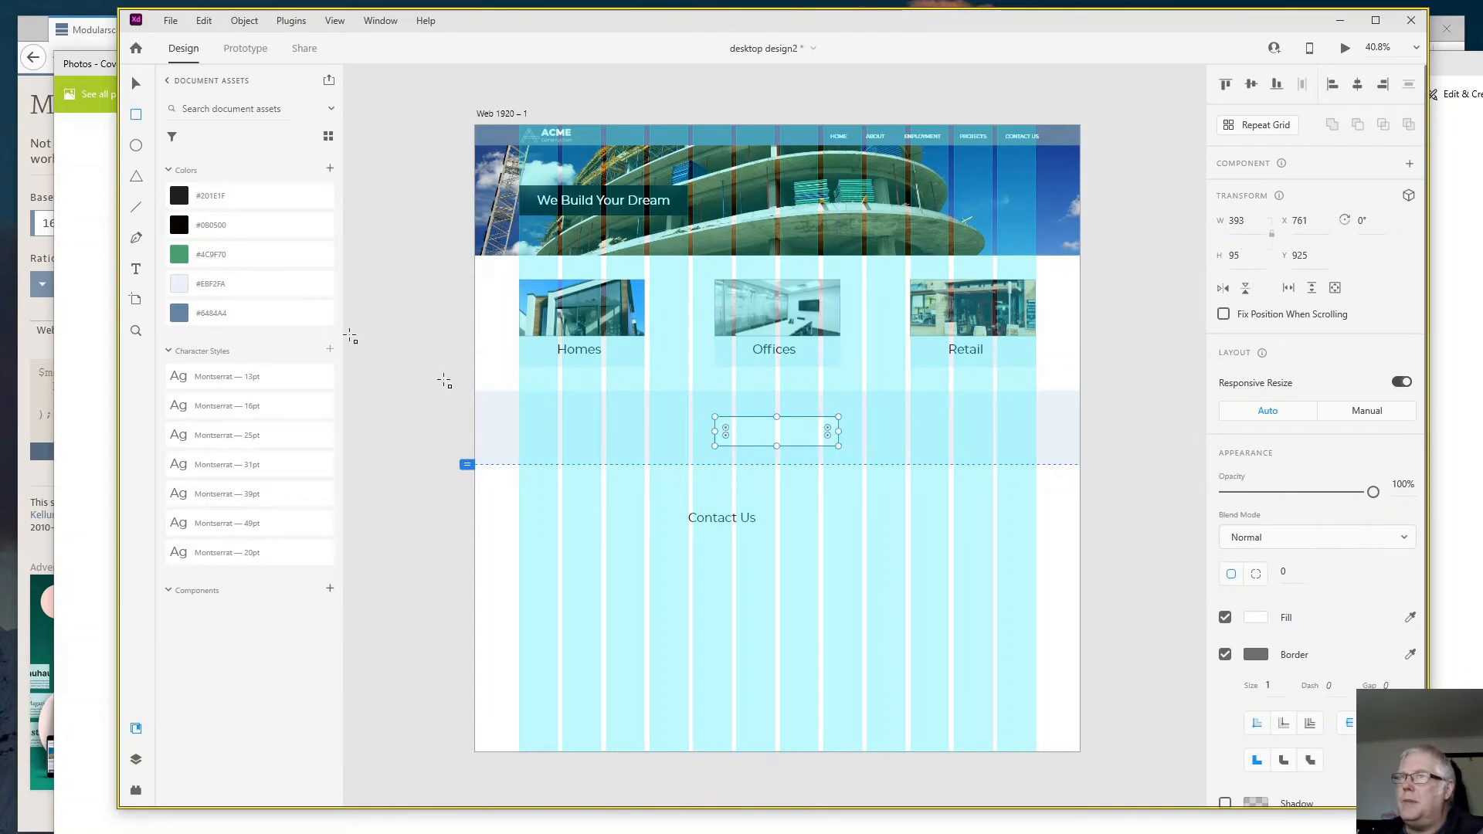
left_click(224, 259)
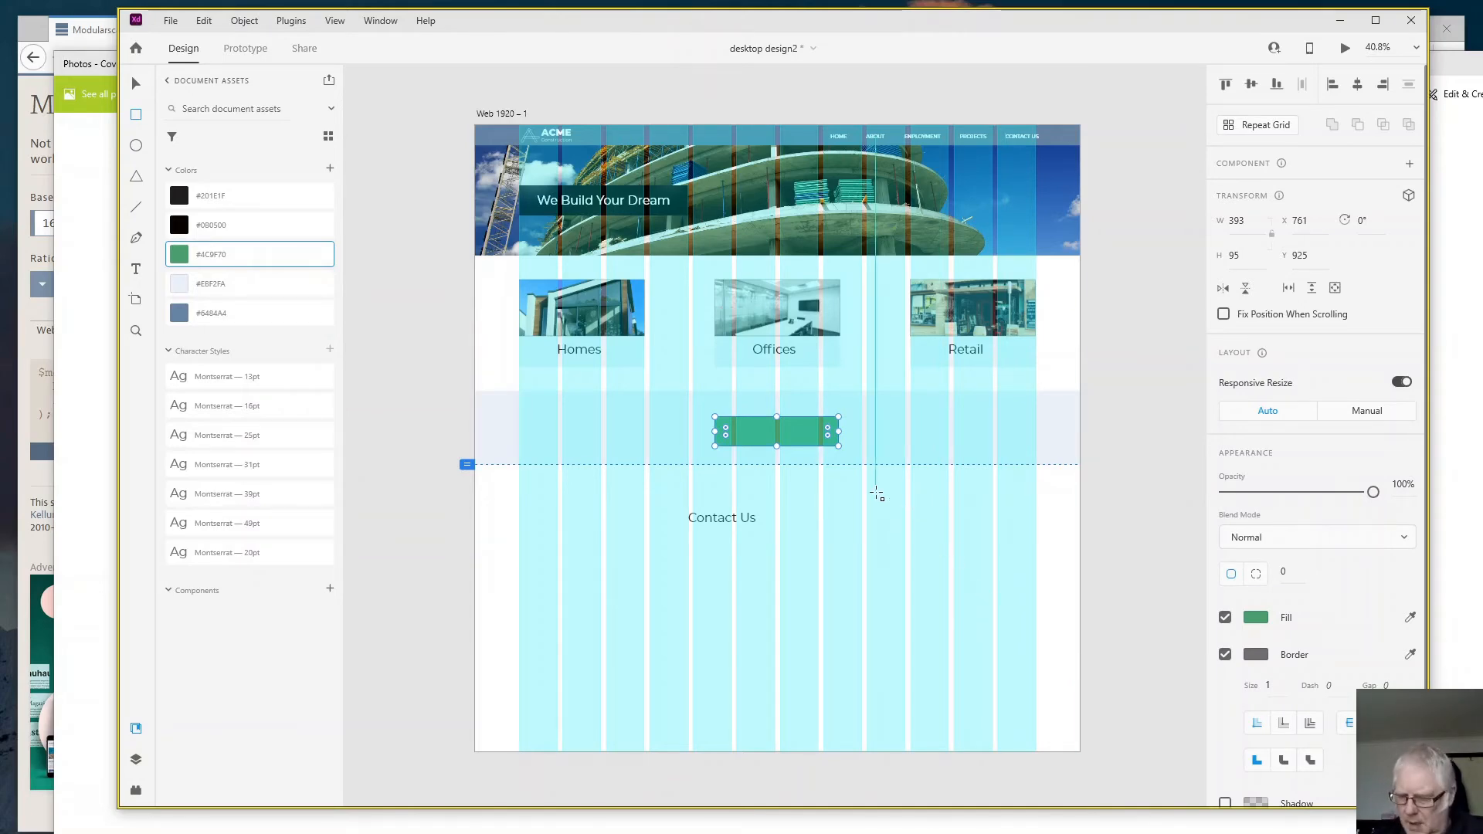
key("ctrl+1")
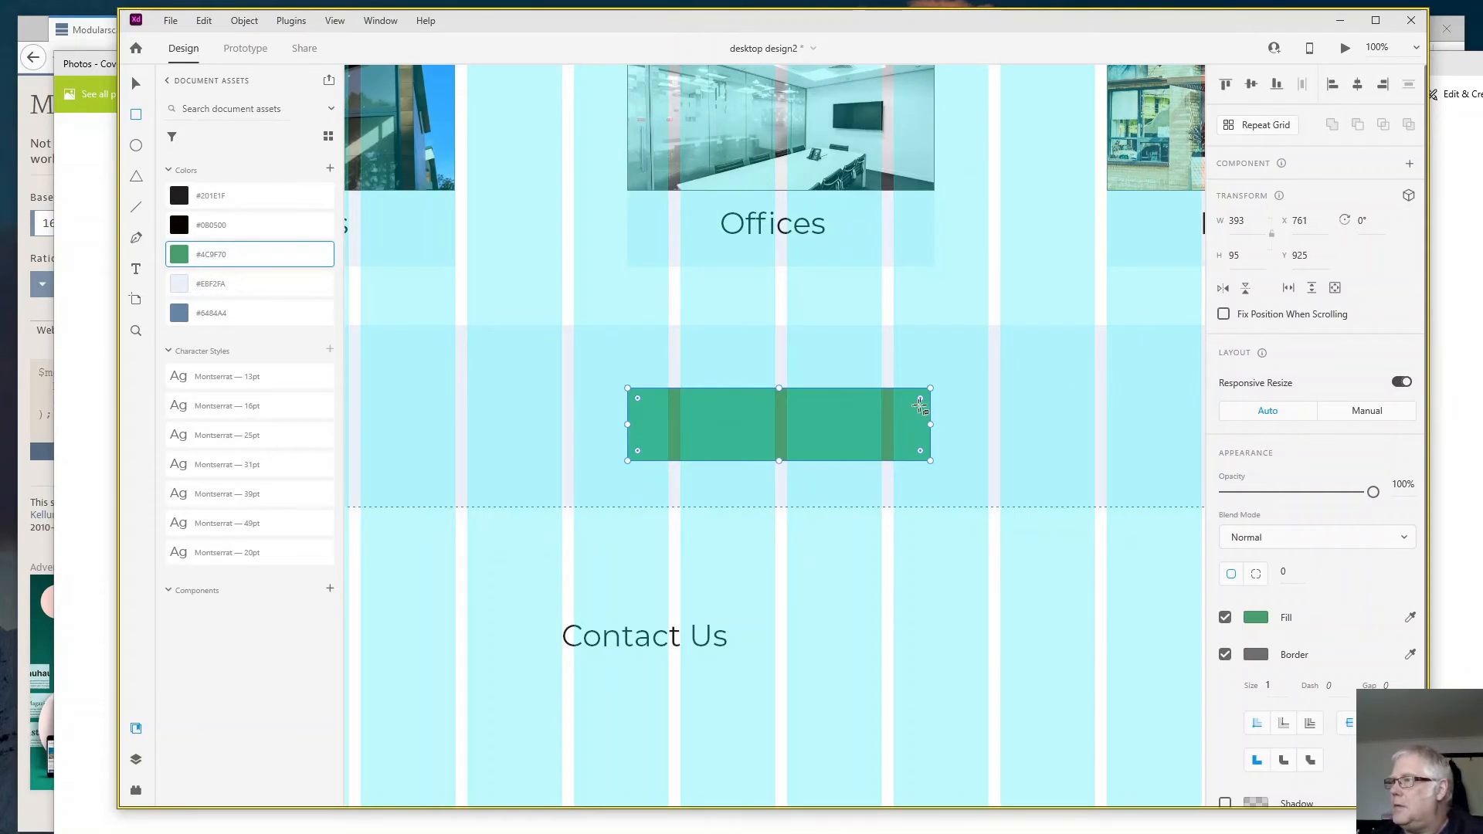
left_click_drag(920, 404, 921, 396)
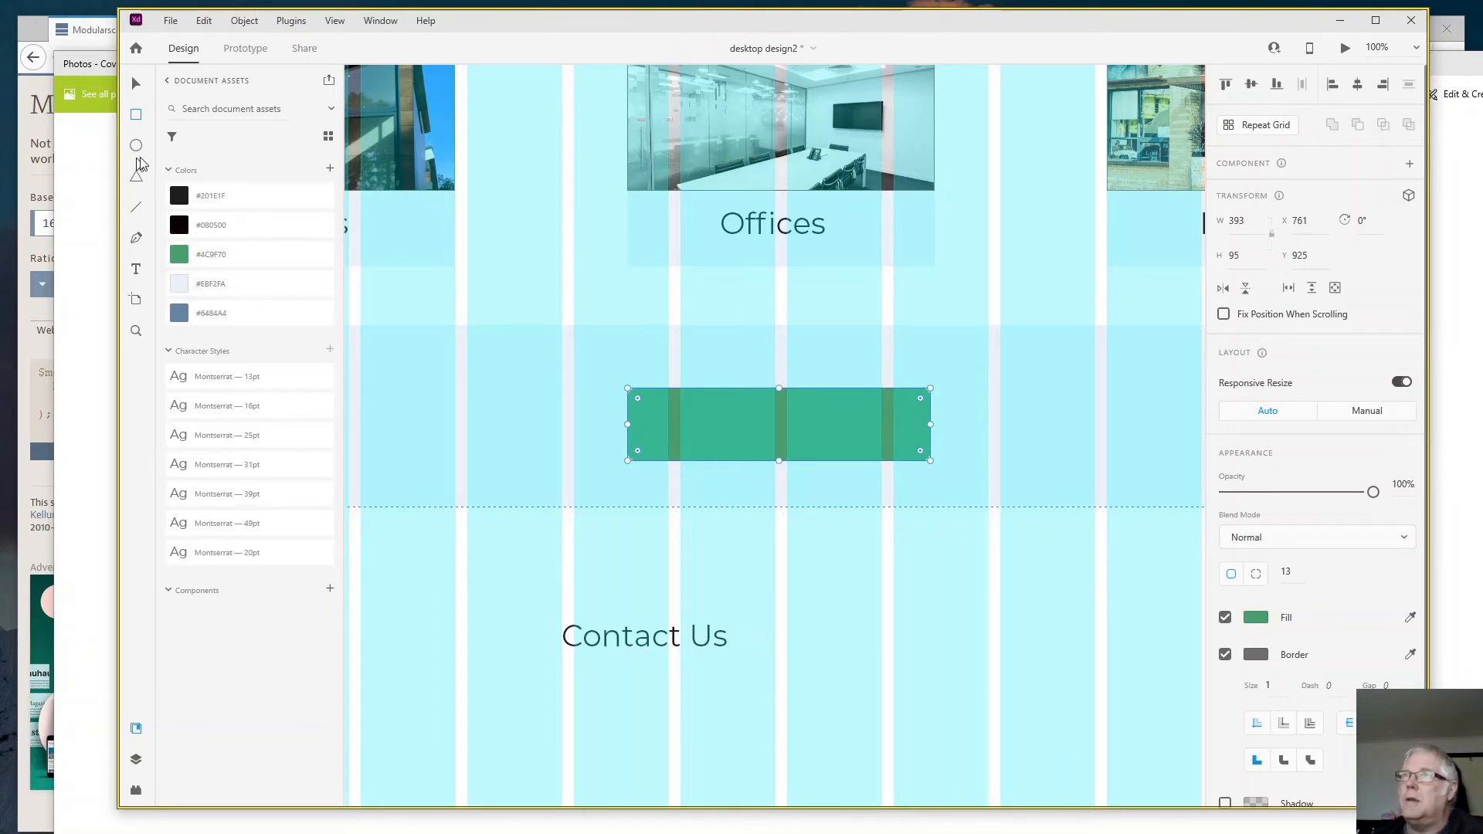
left_click(136, 85)
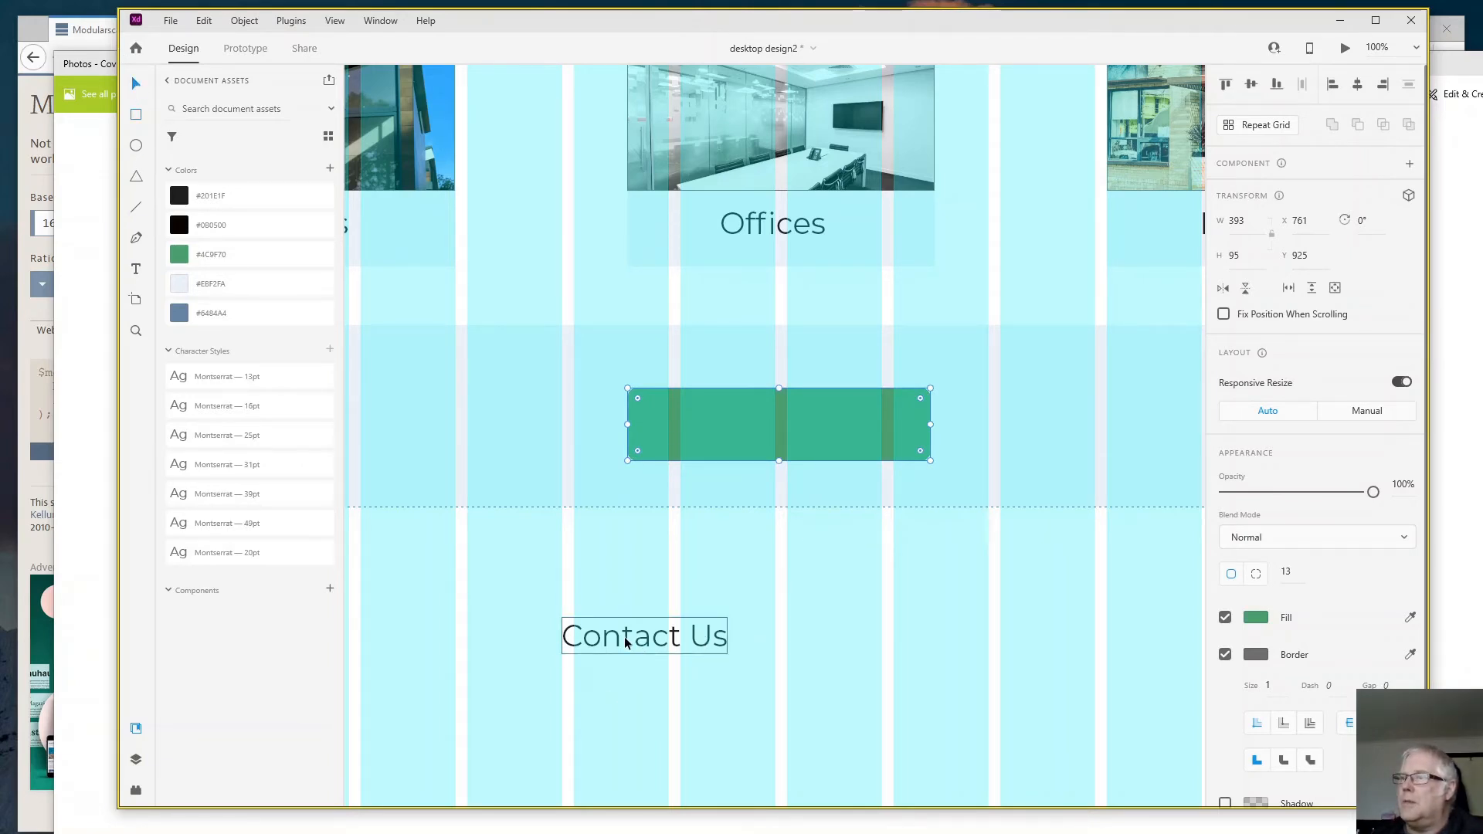
- Place the "Contact Us" text over the green button at about X 875, Y 949, and narrow the button to about 324 from its left edge
left_click_drag(629, 632, 784, 428)
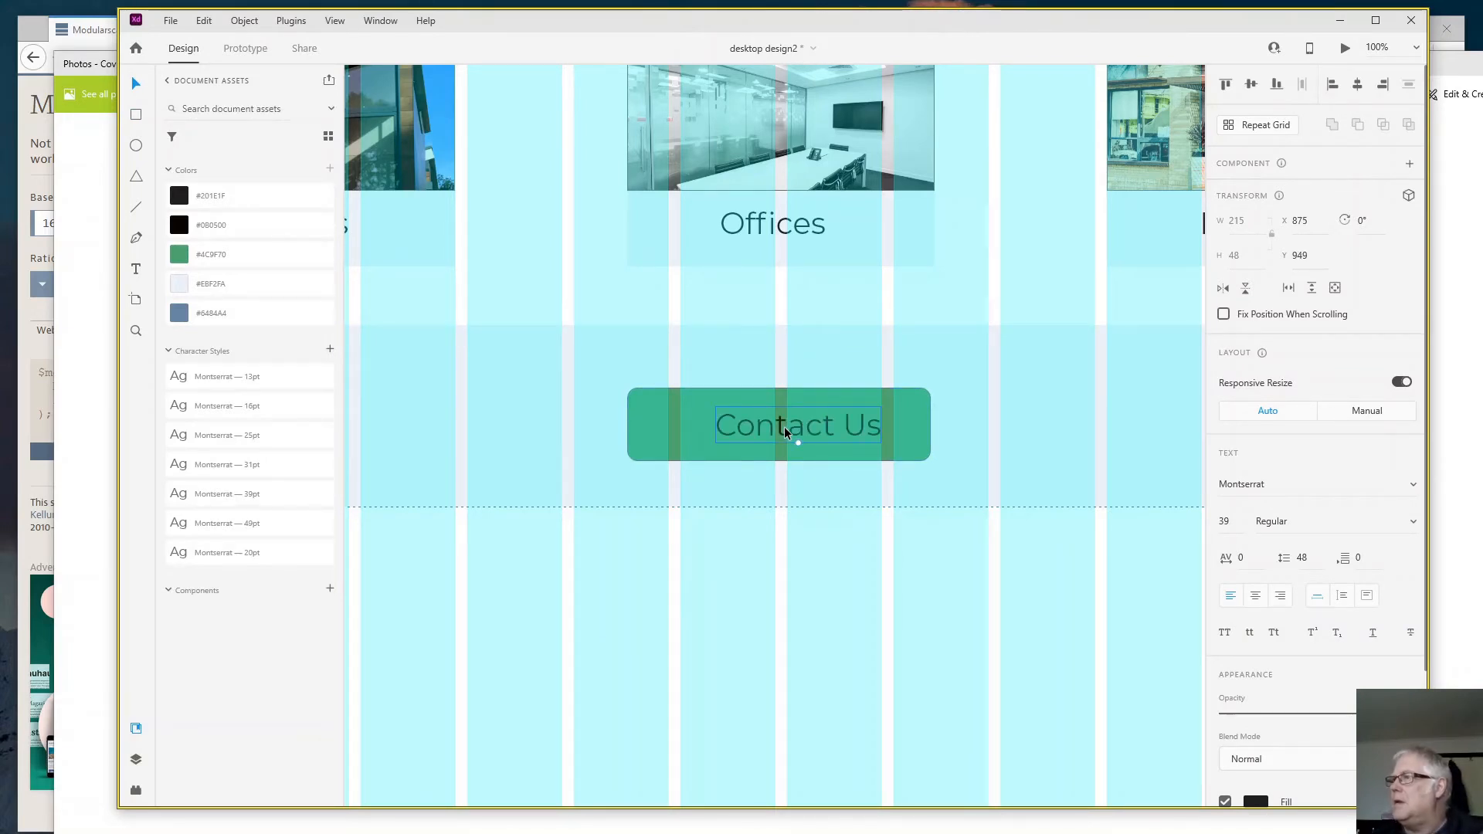
left_click(674, 423)
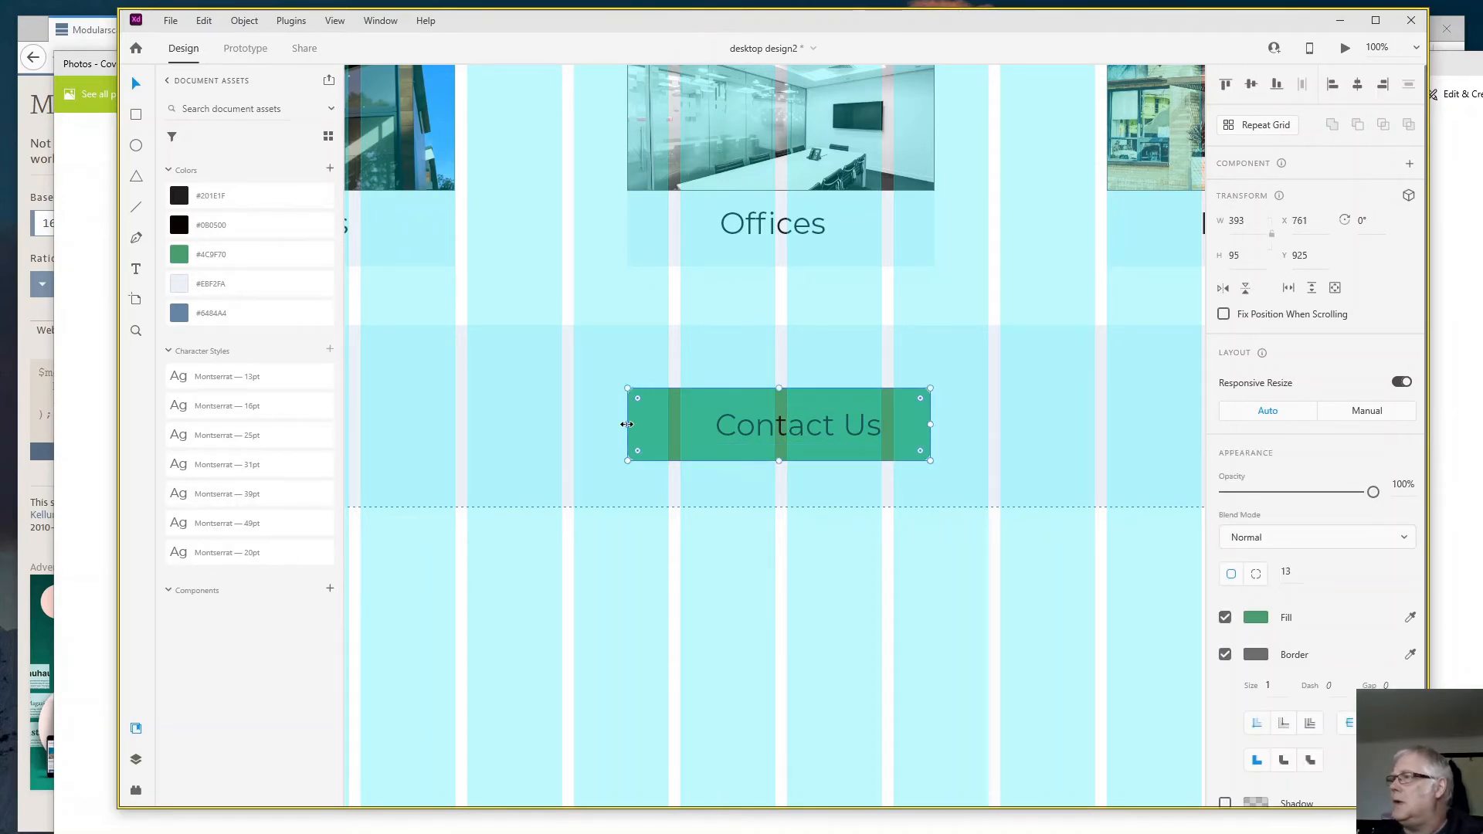
left_click_drag(626, 424, 679, 430)
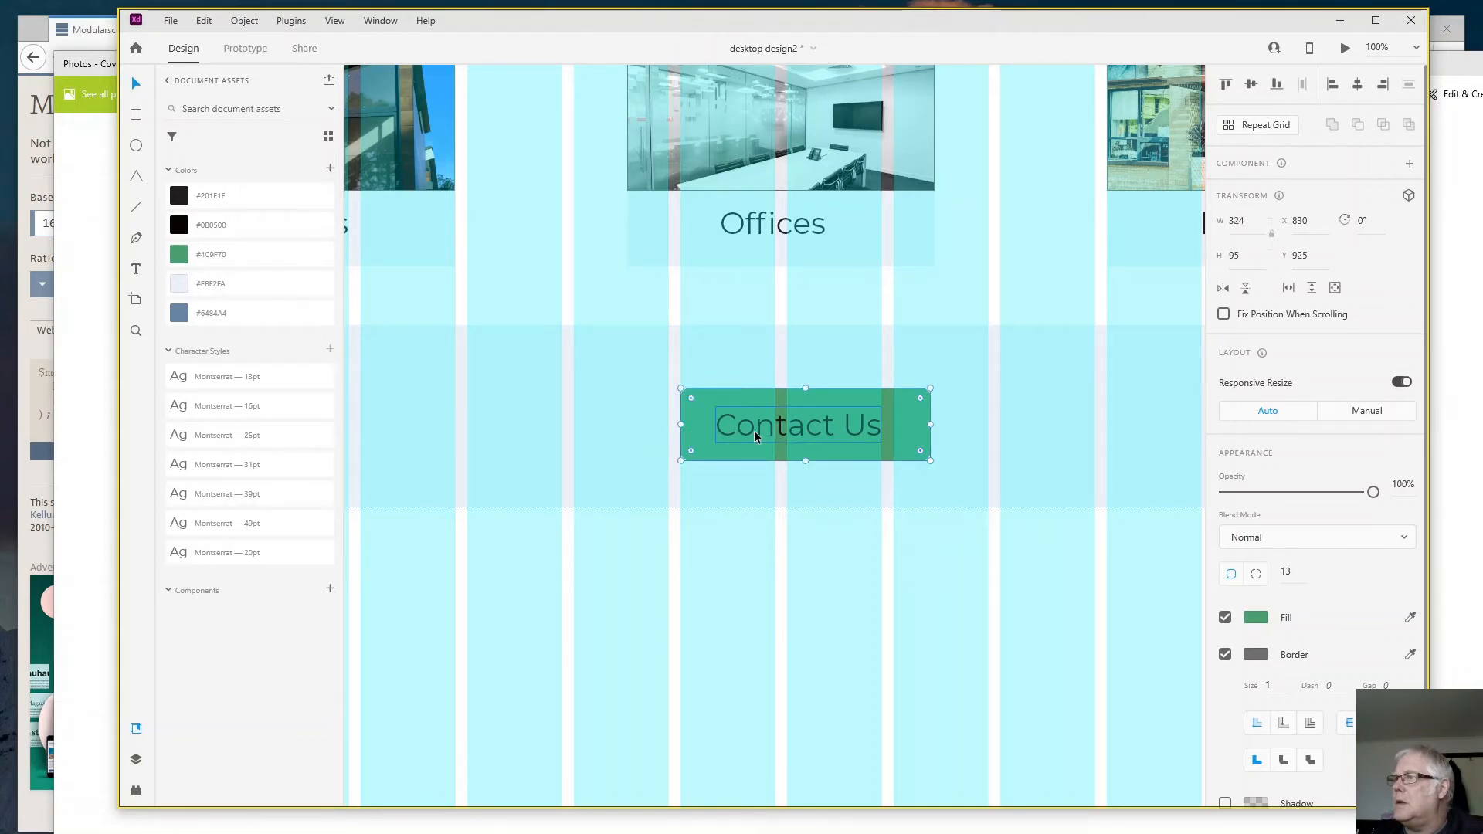
- Set the green button rectangle's height to 64 and move it down behind the text to about Y 937
left_click(1228, 254)
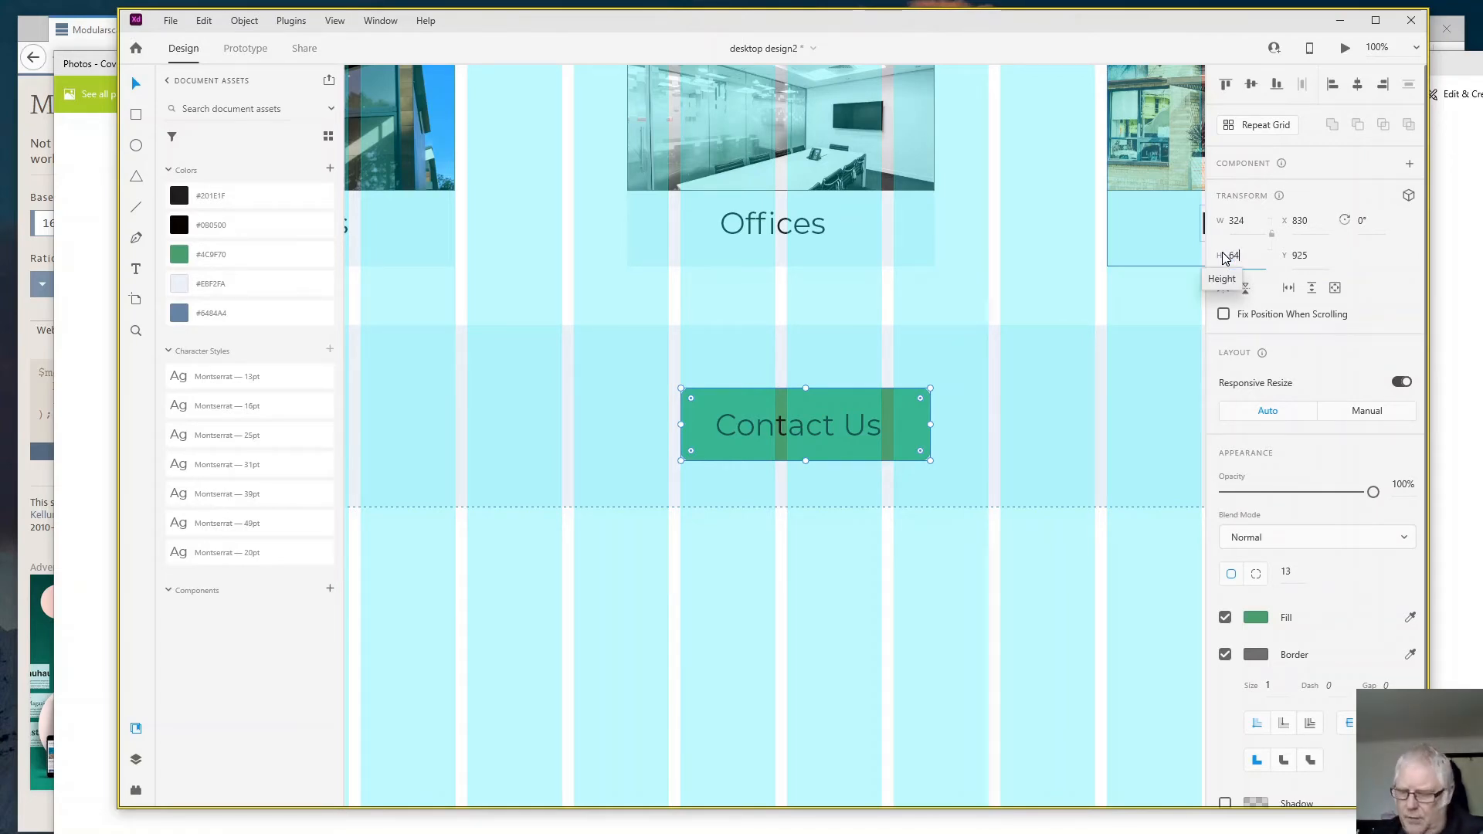
type("64")
key("Return")
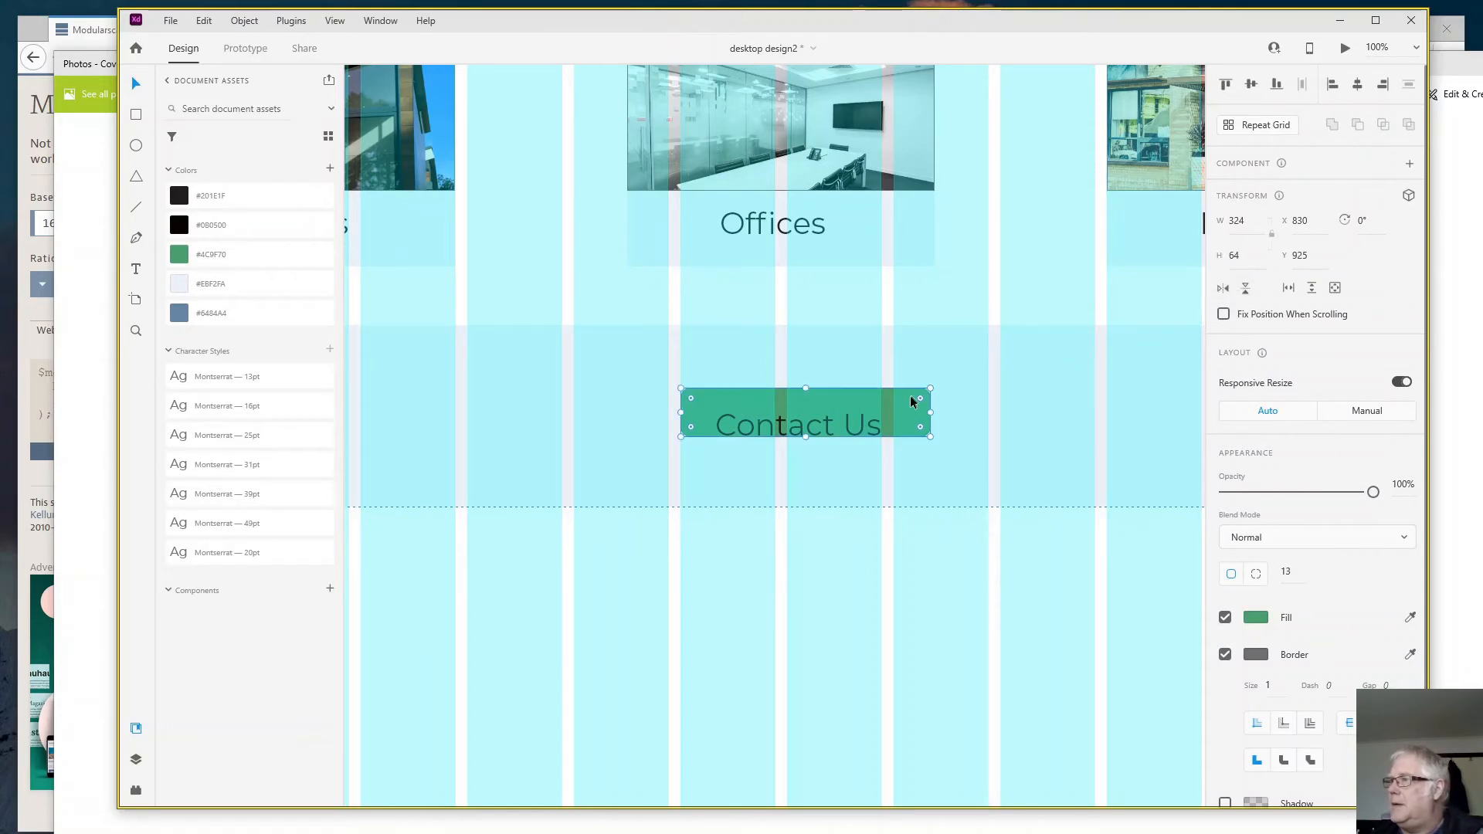
left_click_drag(902, 411, 902, 421)
- Set the green button rectangle's width to 245 and reposition it behind the "Contact Us" text at about X 861, Y 941
double_click(853, 427)
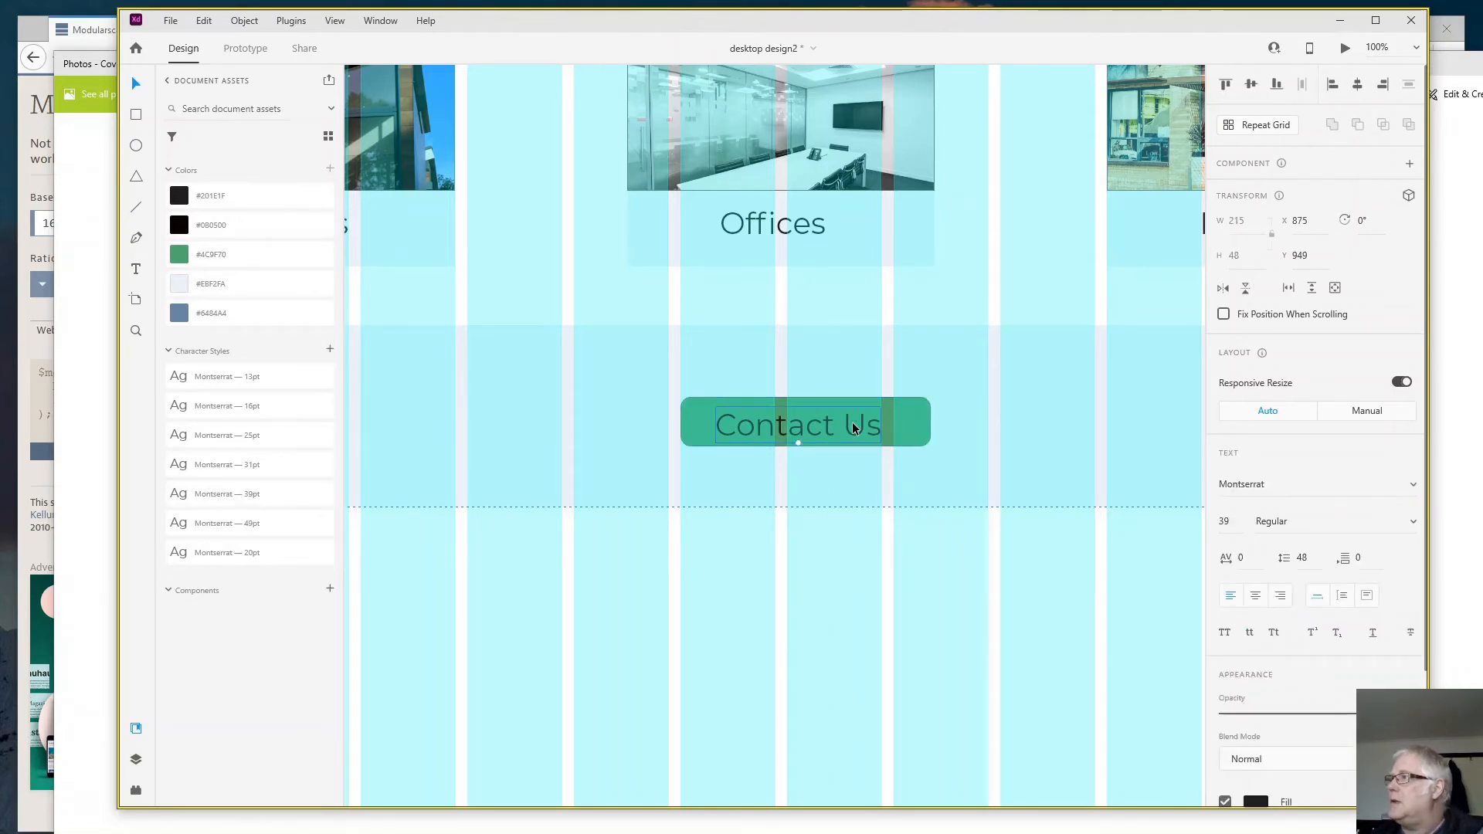
left_click(916, 423)
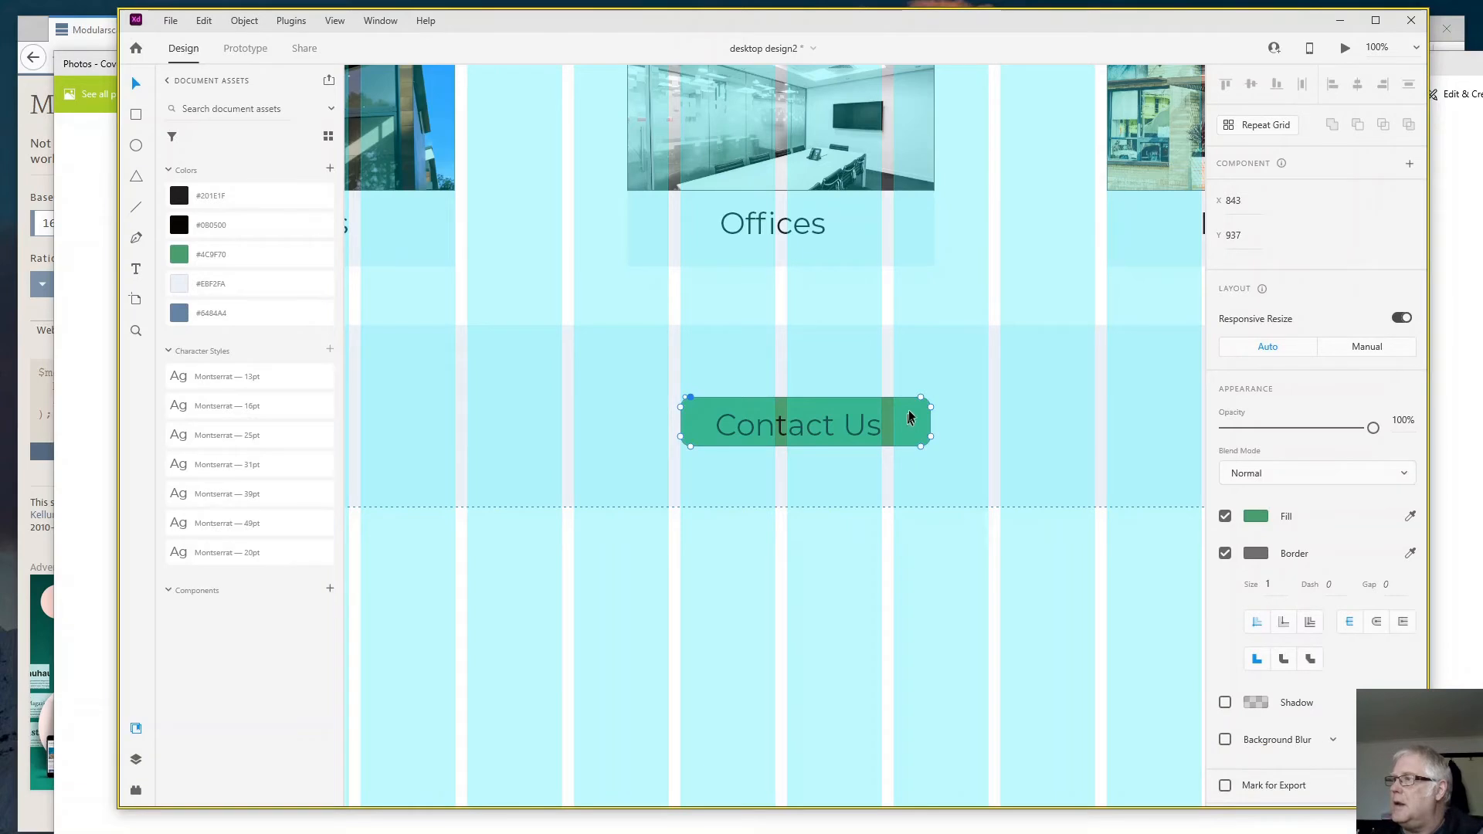
left_click(998, 413)
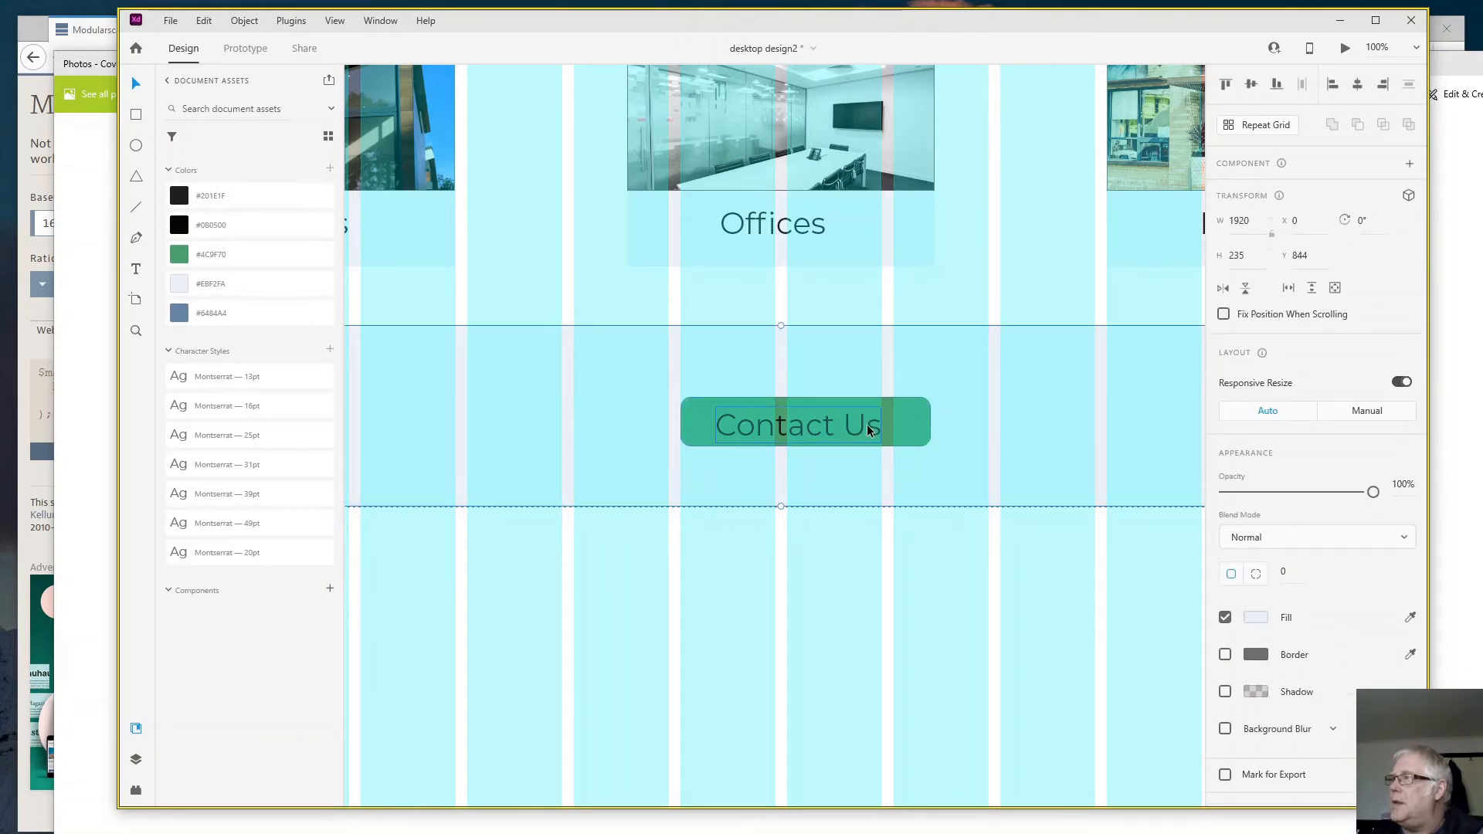
double_click(868, 425)
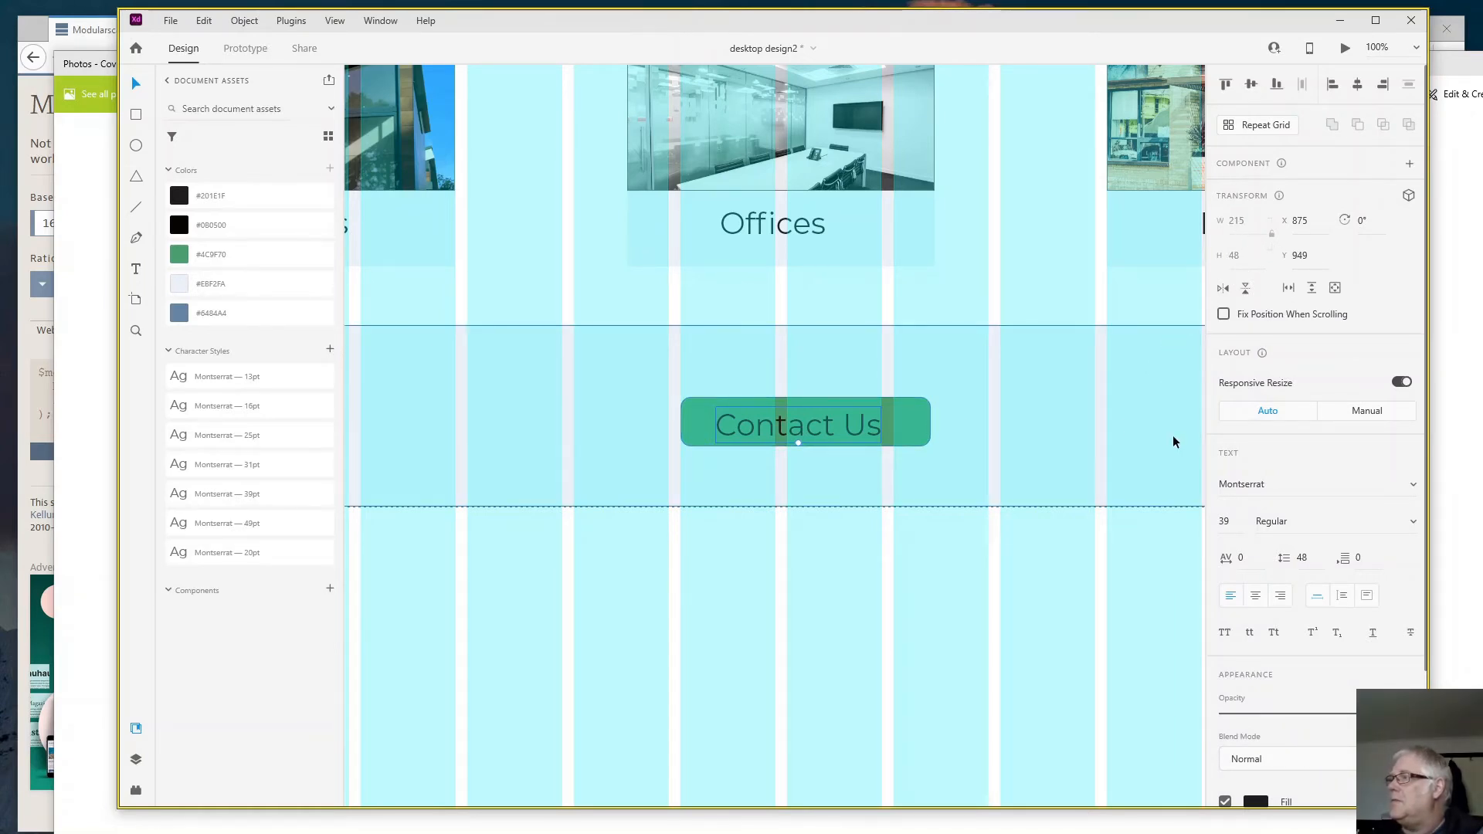
left_click(929, 435)
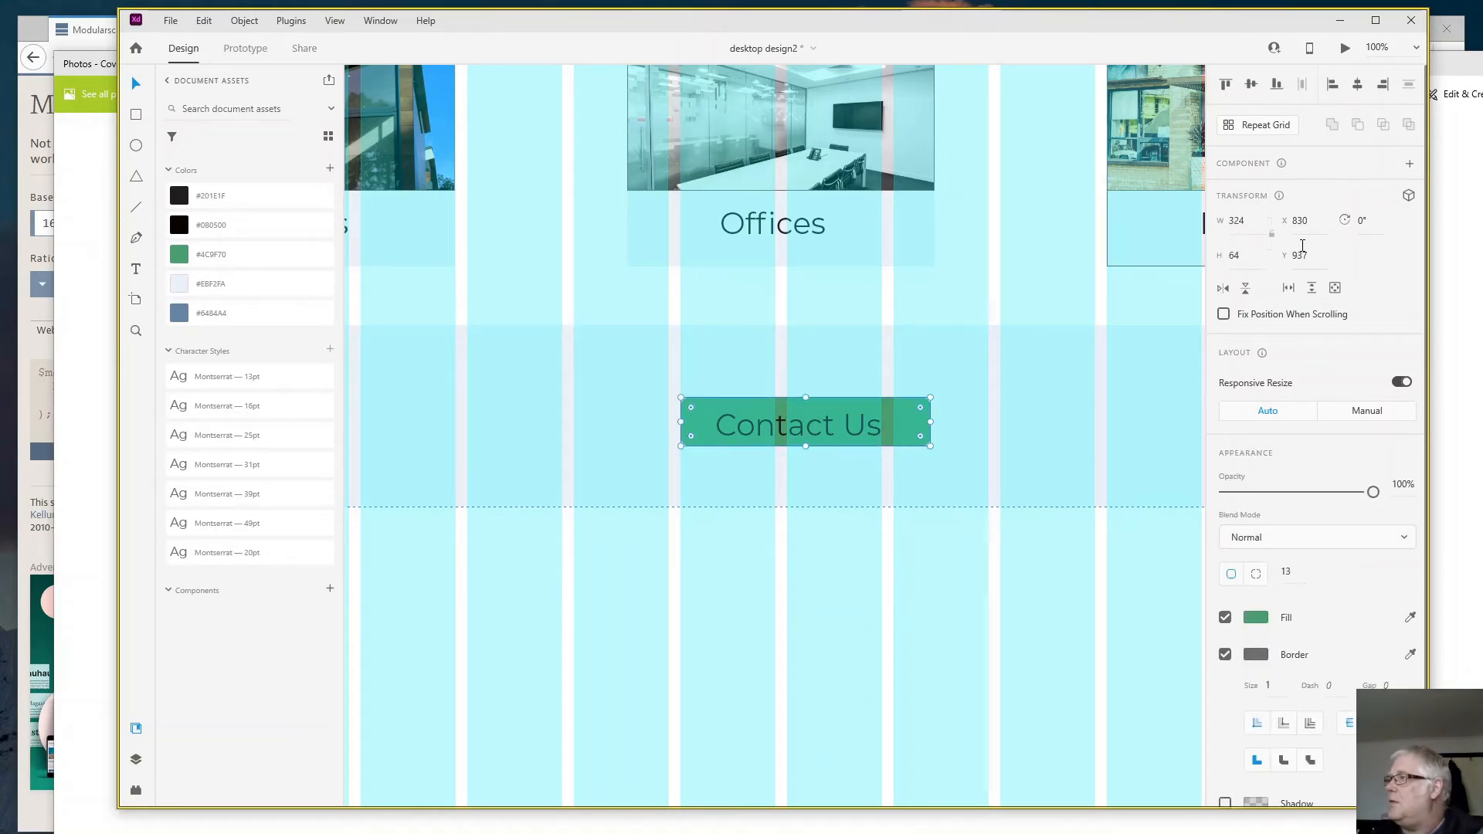
left_click(1240, 221)
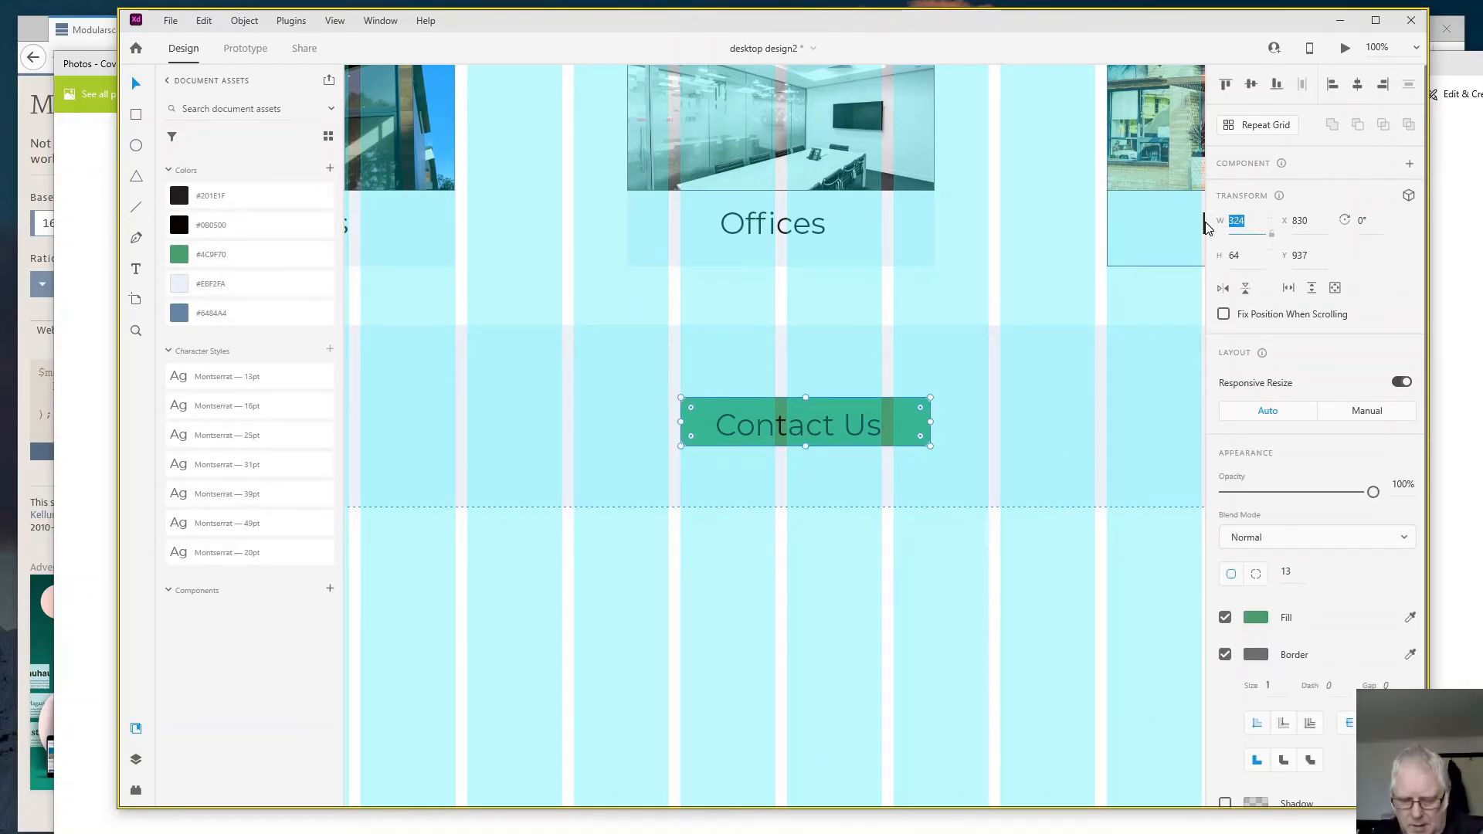
type("245")
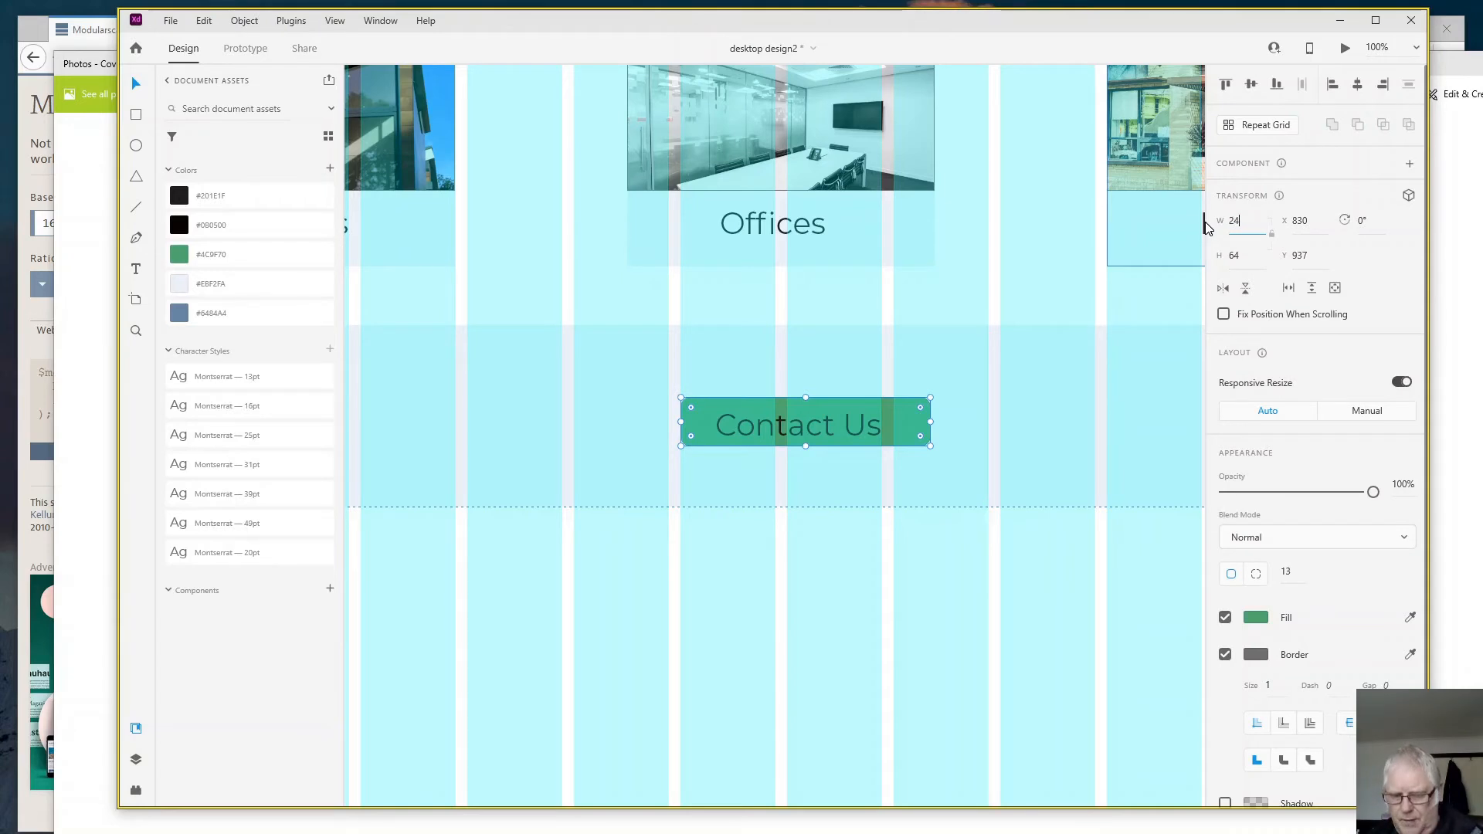
left_click(1011, 422)
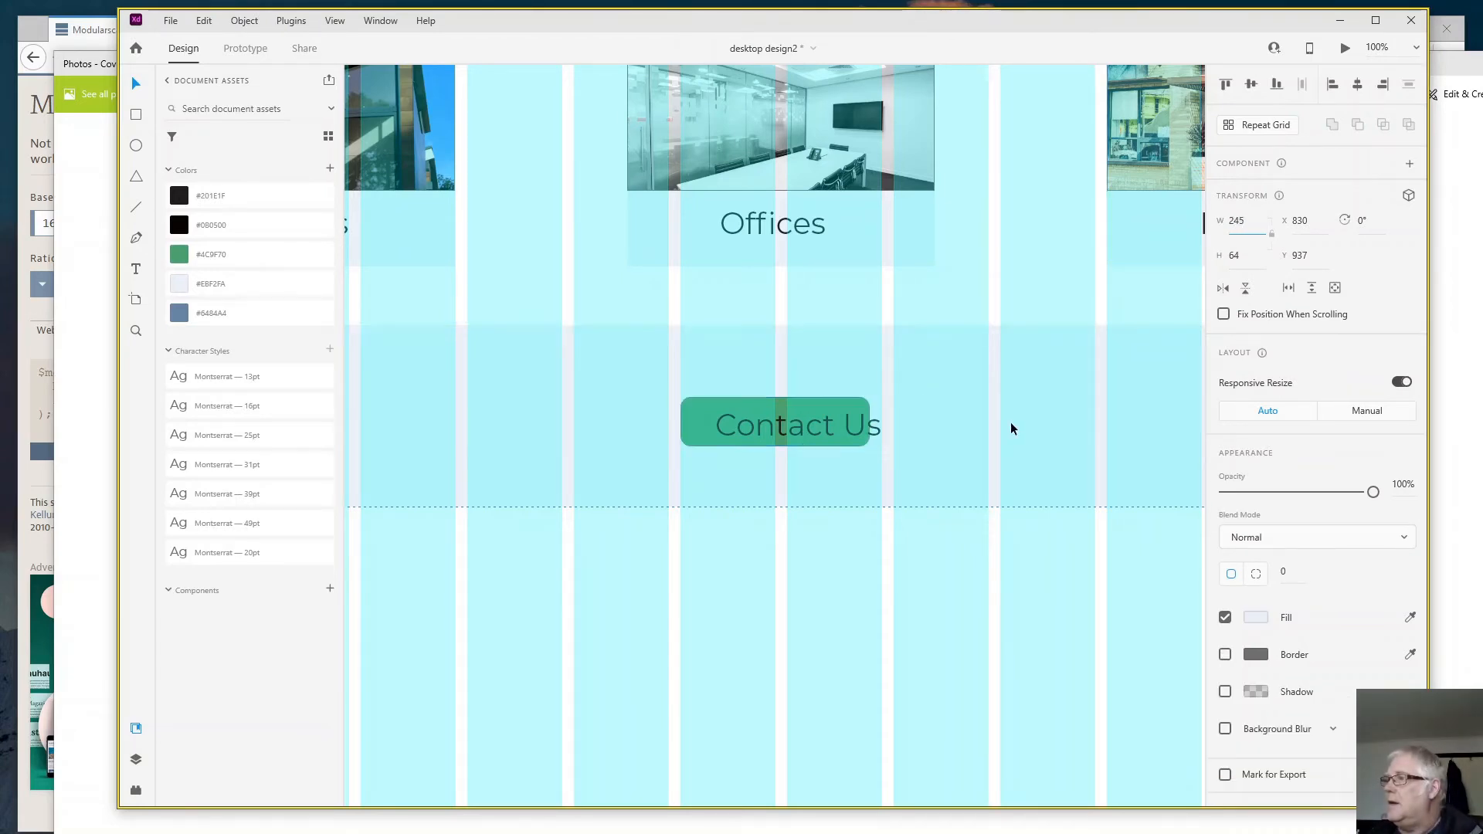
left_click(689, 429)
left_click_drag(689, 429, 709, 437)
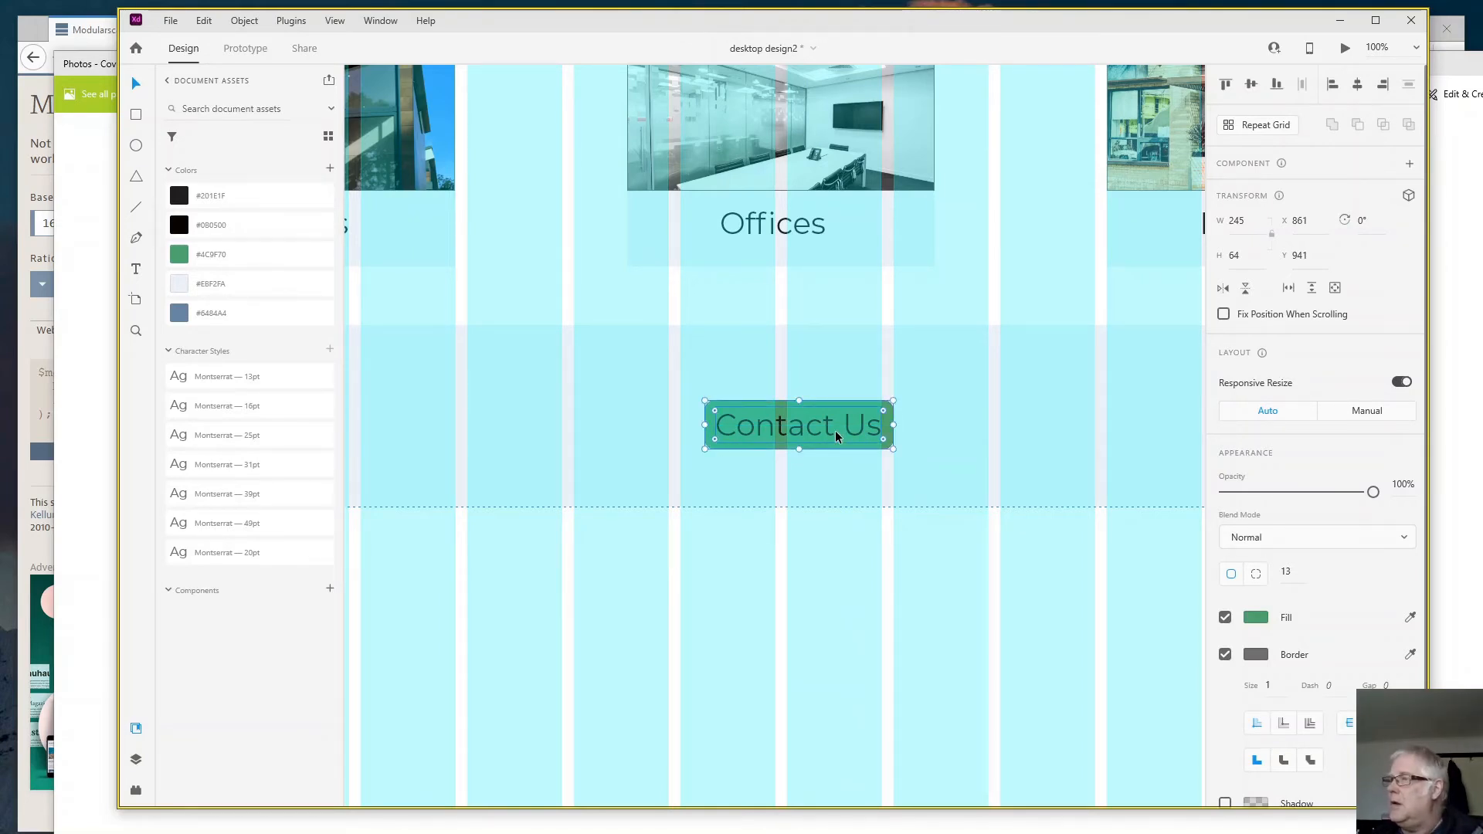
- Widen the green button rectangle to 255
left_click(1240, 222)
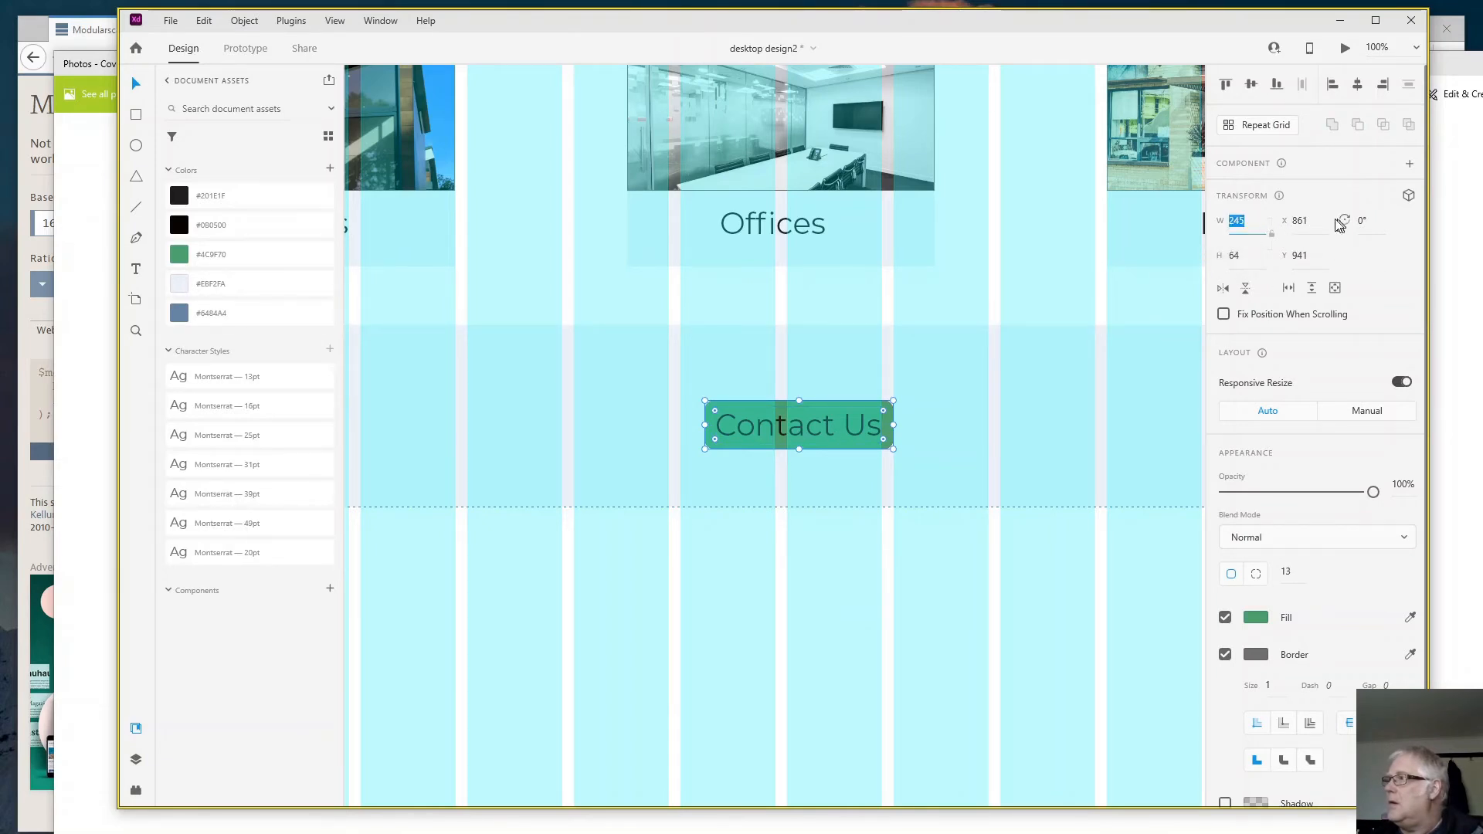
left_click(1240, 221)
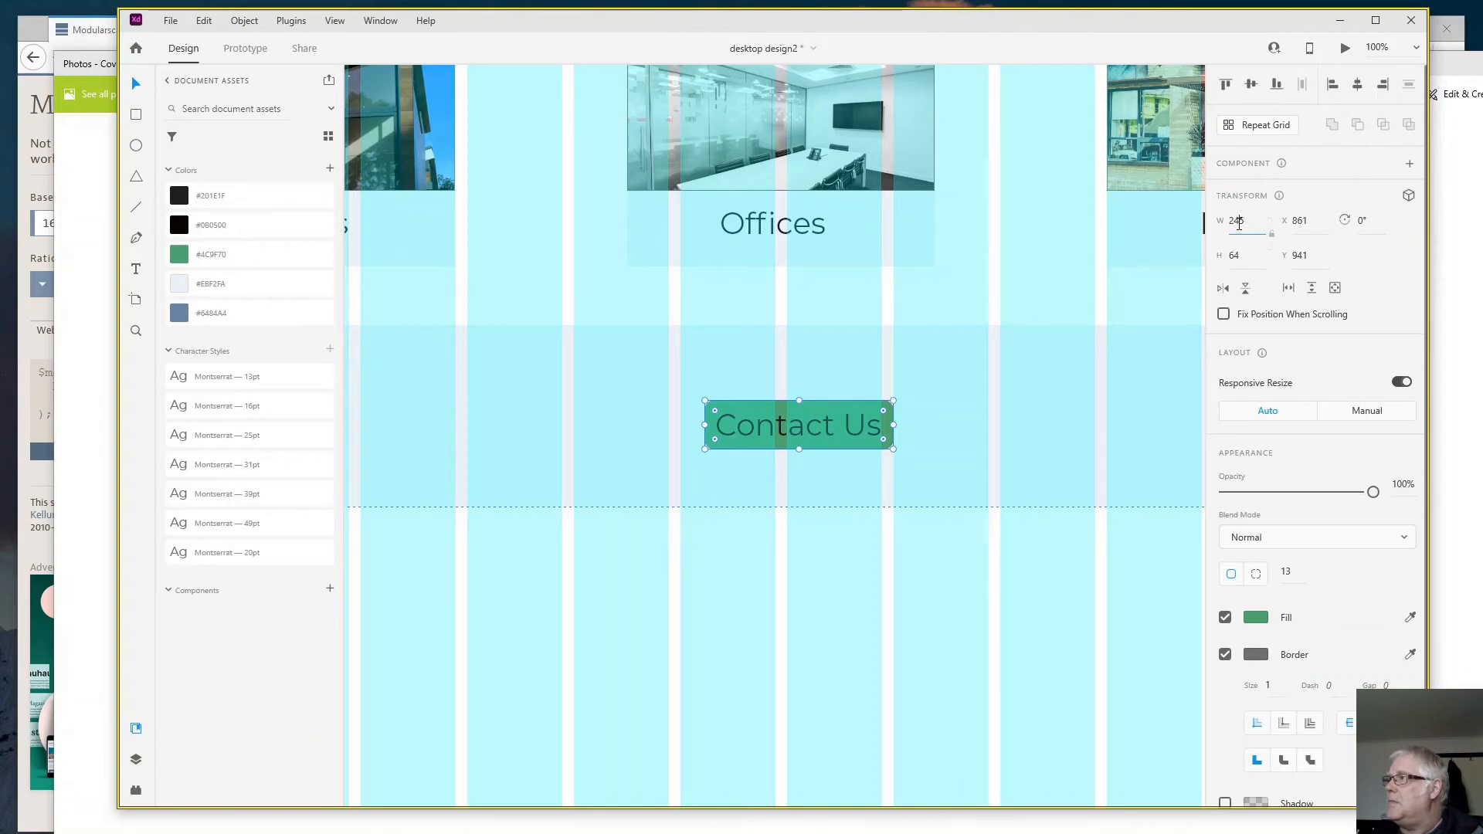
key("BackSpace")
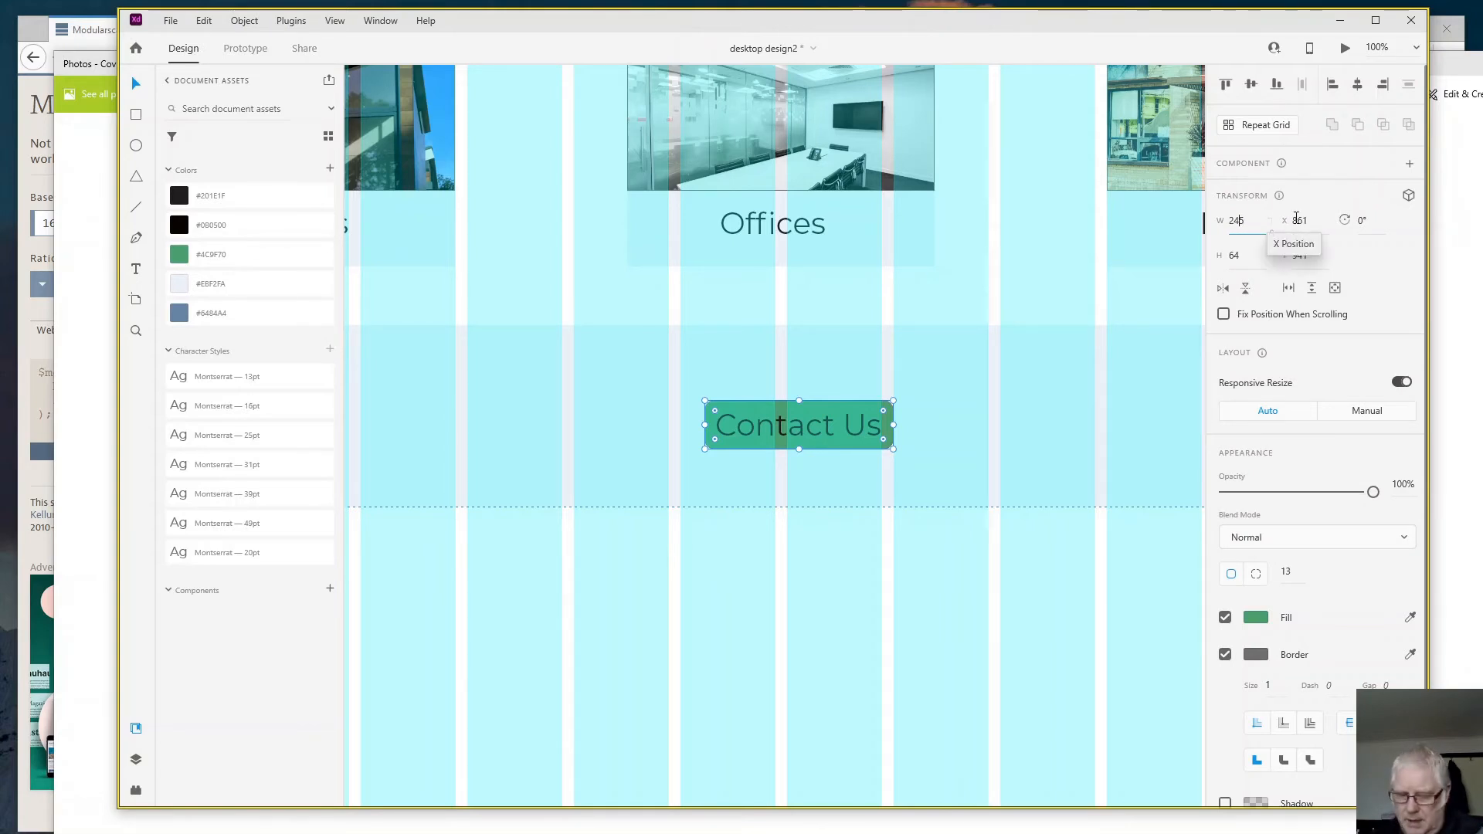
type("5")
left_click(937, 448)
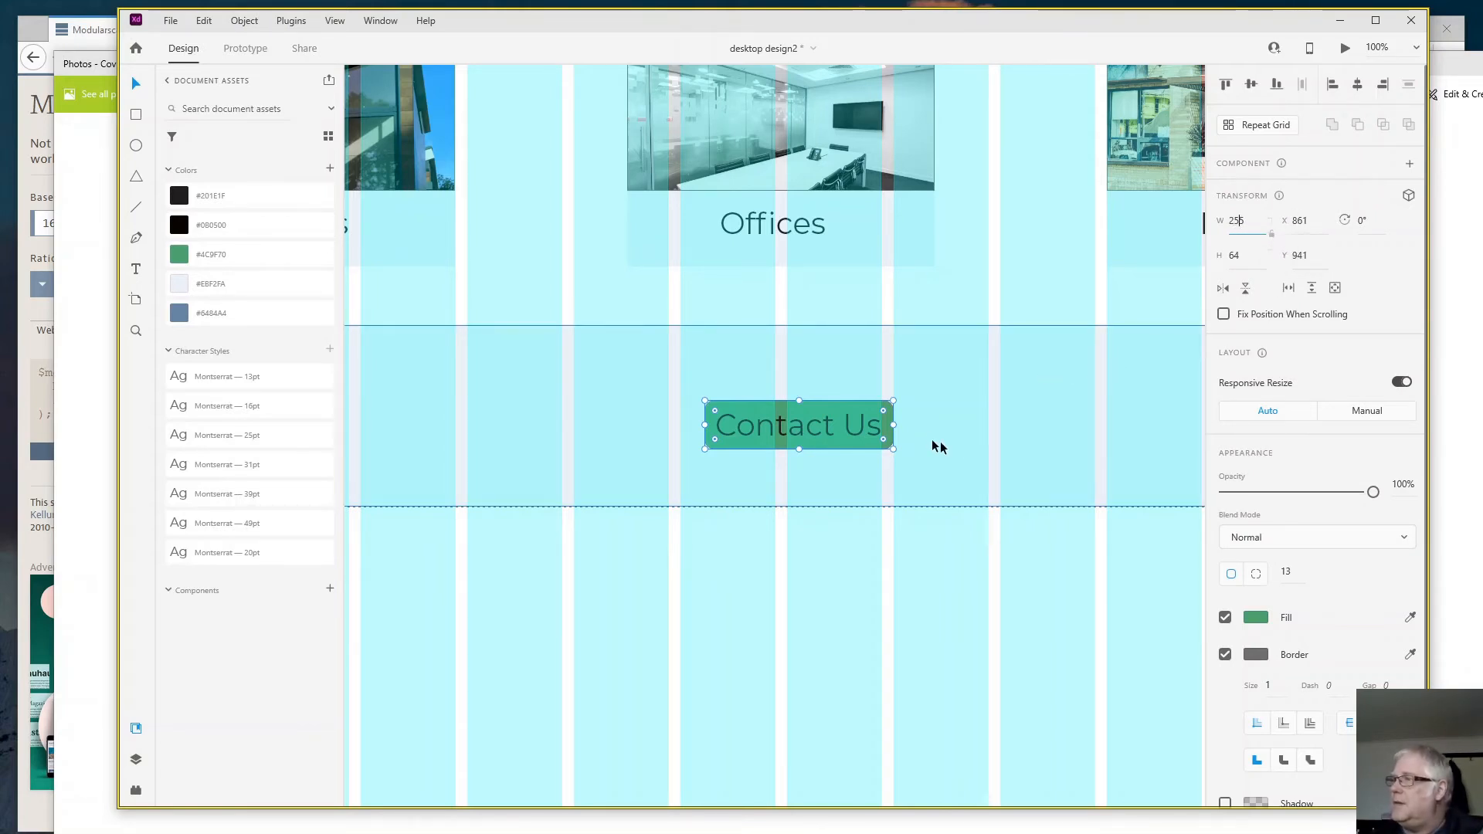
- Align the "Contact Us" text and the green rectangle to each other's centre, both vertically and horizontally
left_click(809, 426)
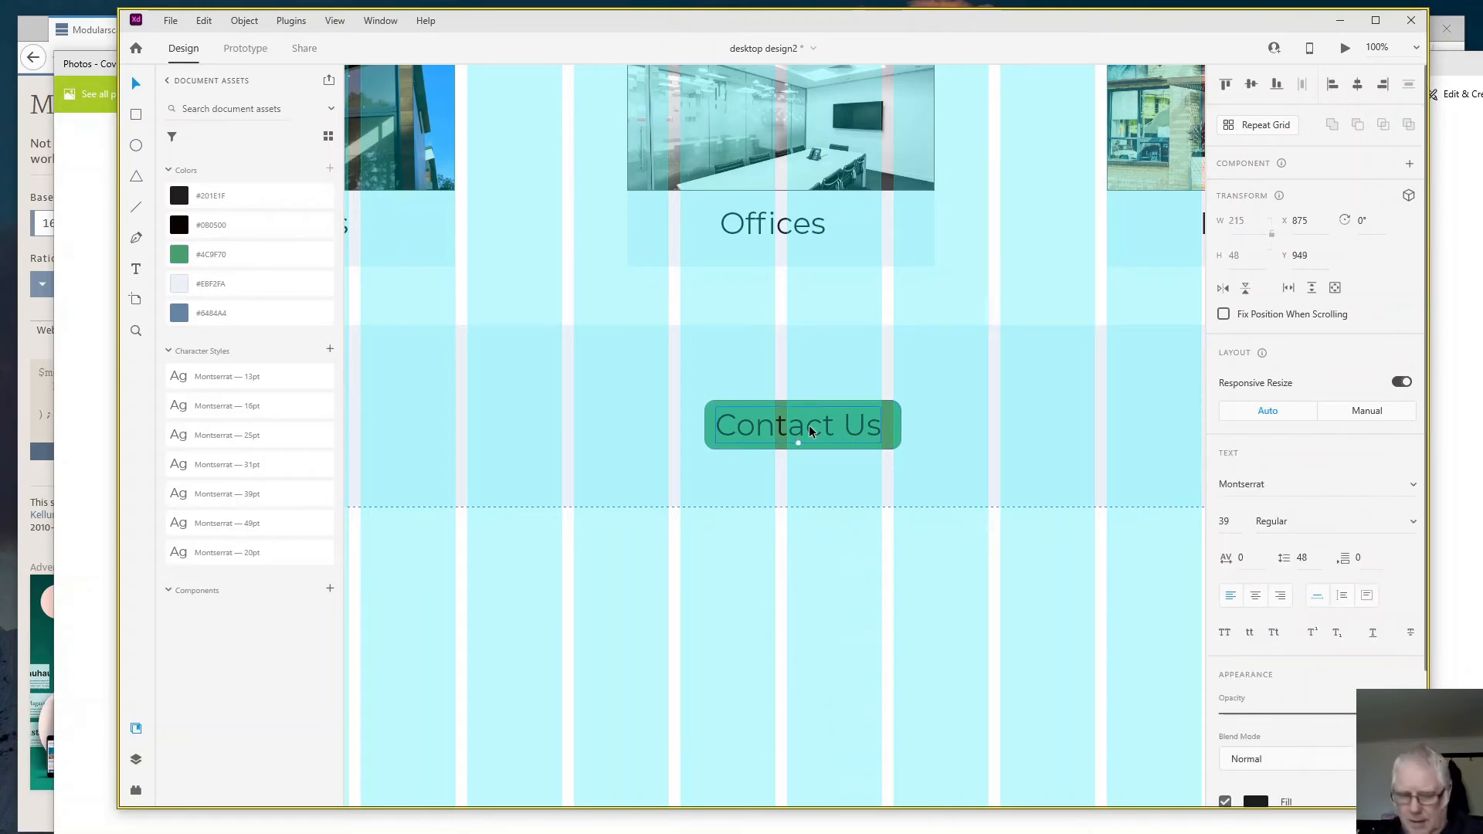
left_click(901, 435, "shift")
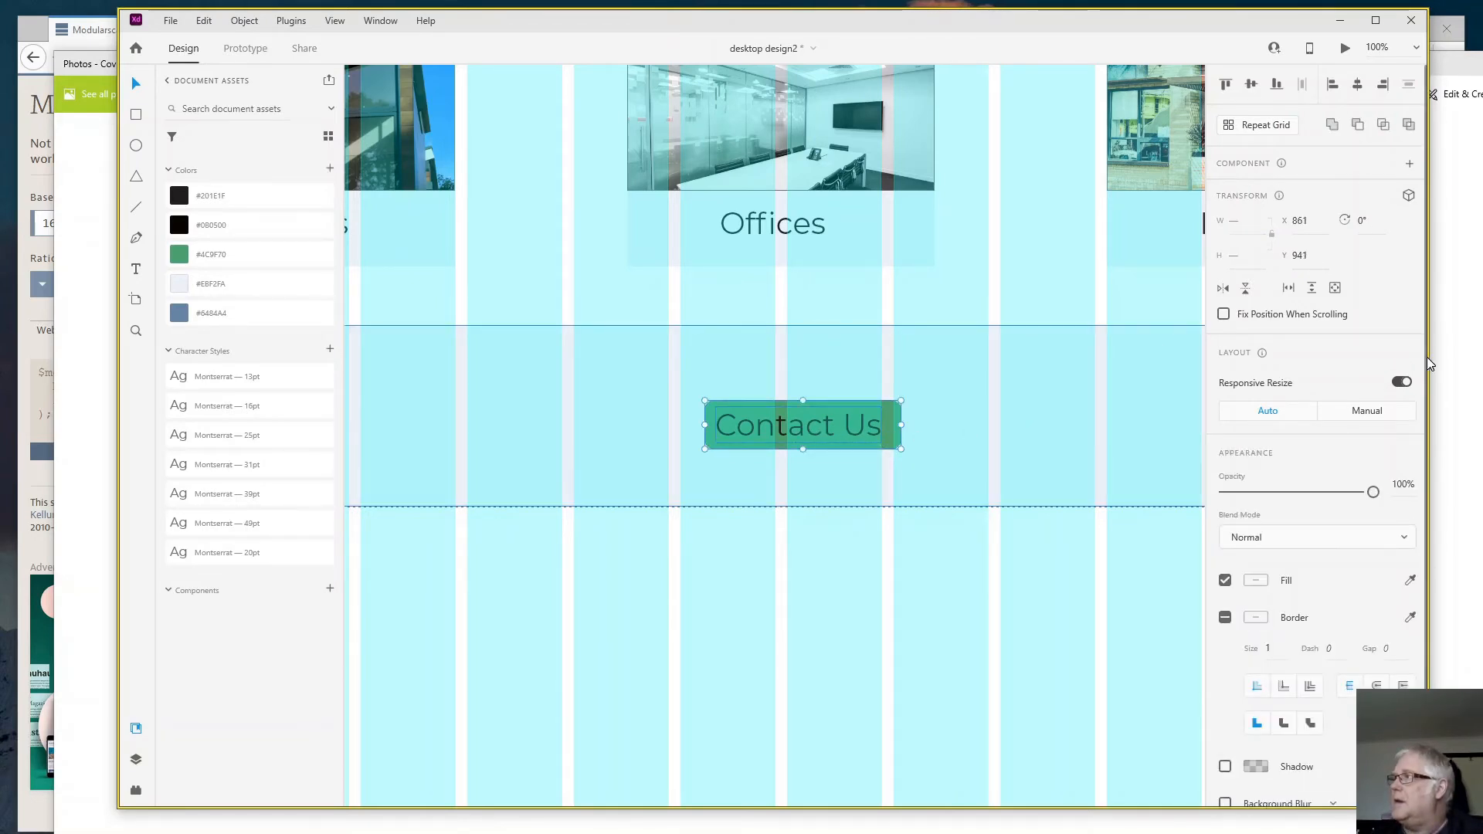
left_click(1251, 91)
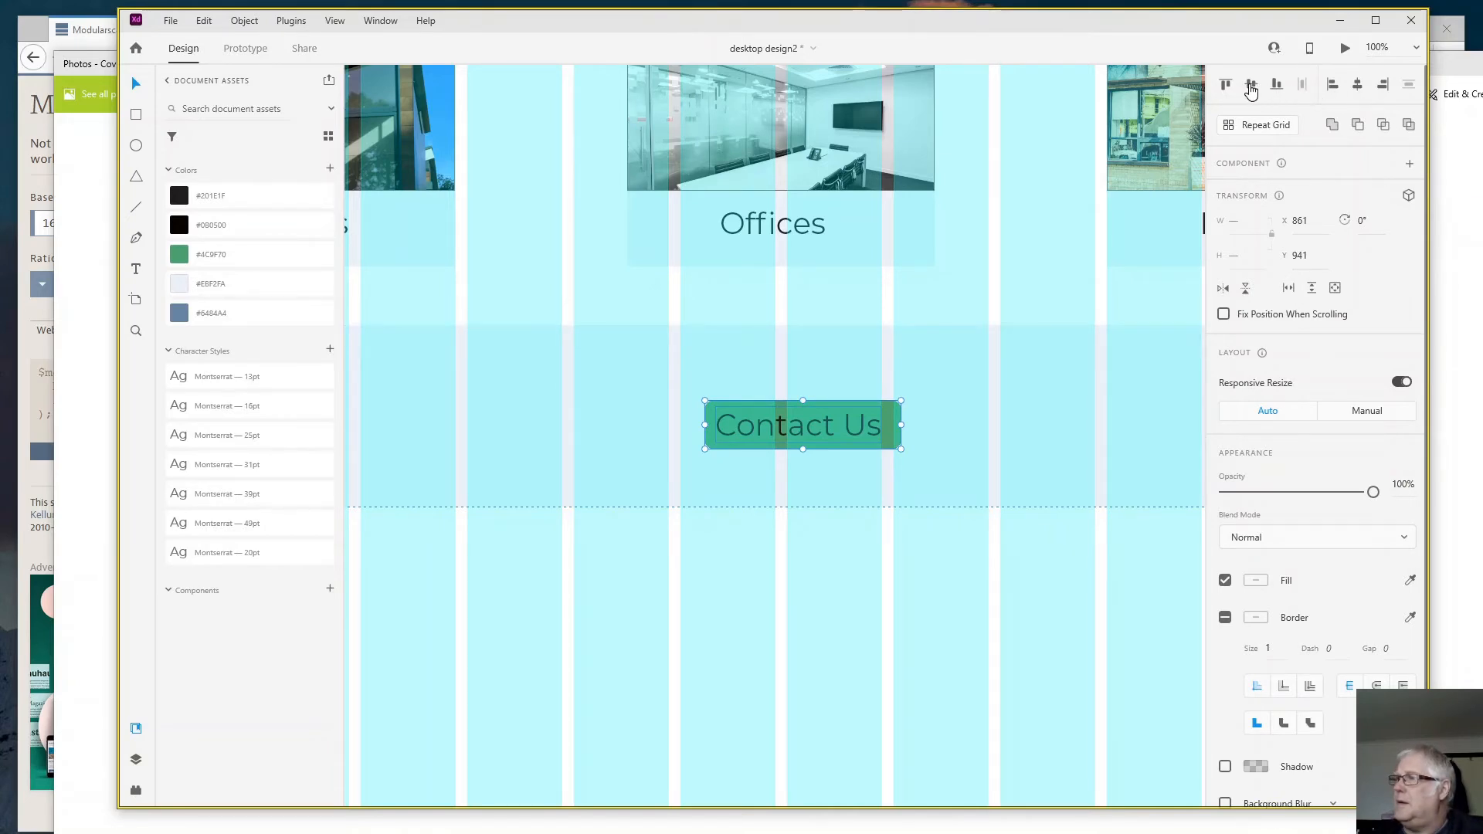
left_click(1355, 93)
left_click(924, 485)
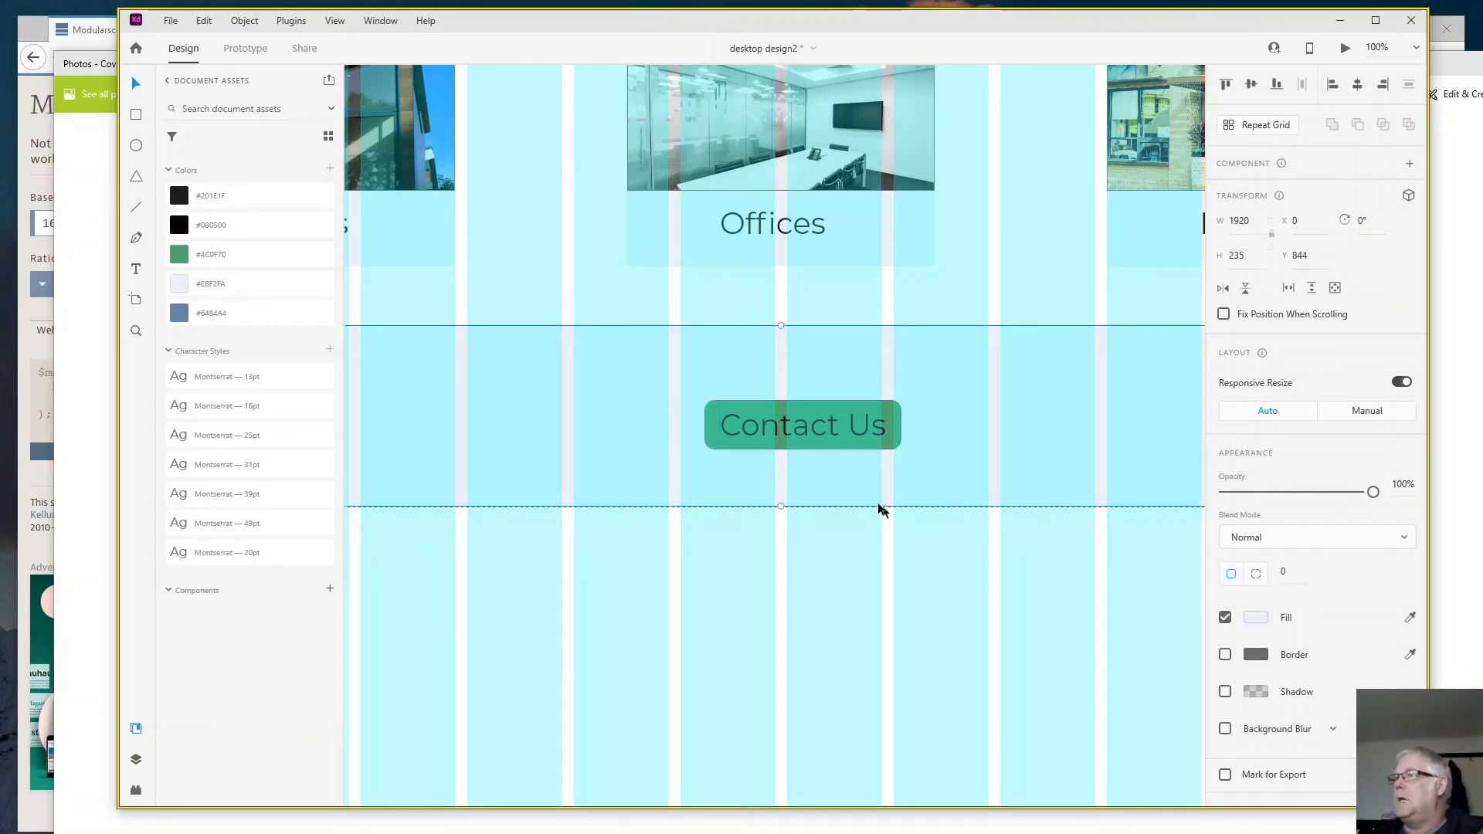
- Group the "Contact Us" text with its green rectangle and centre the group in the light band at about X 833, Y 930
left_click(831, 422)
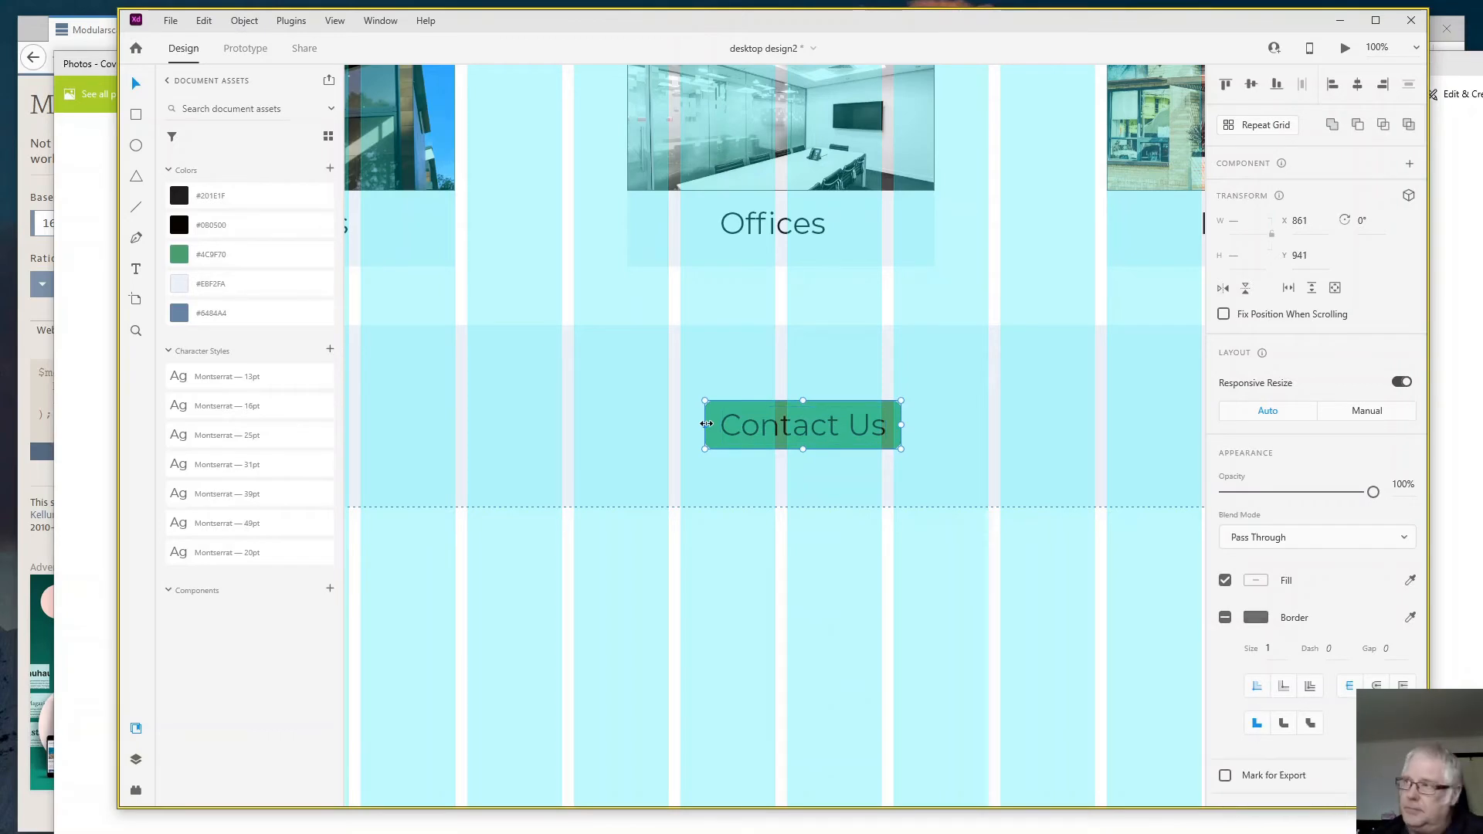
key("ctrl+g")
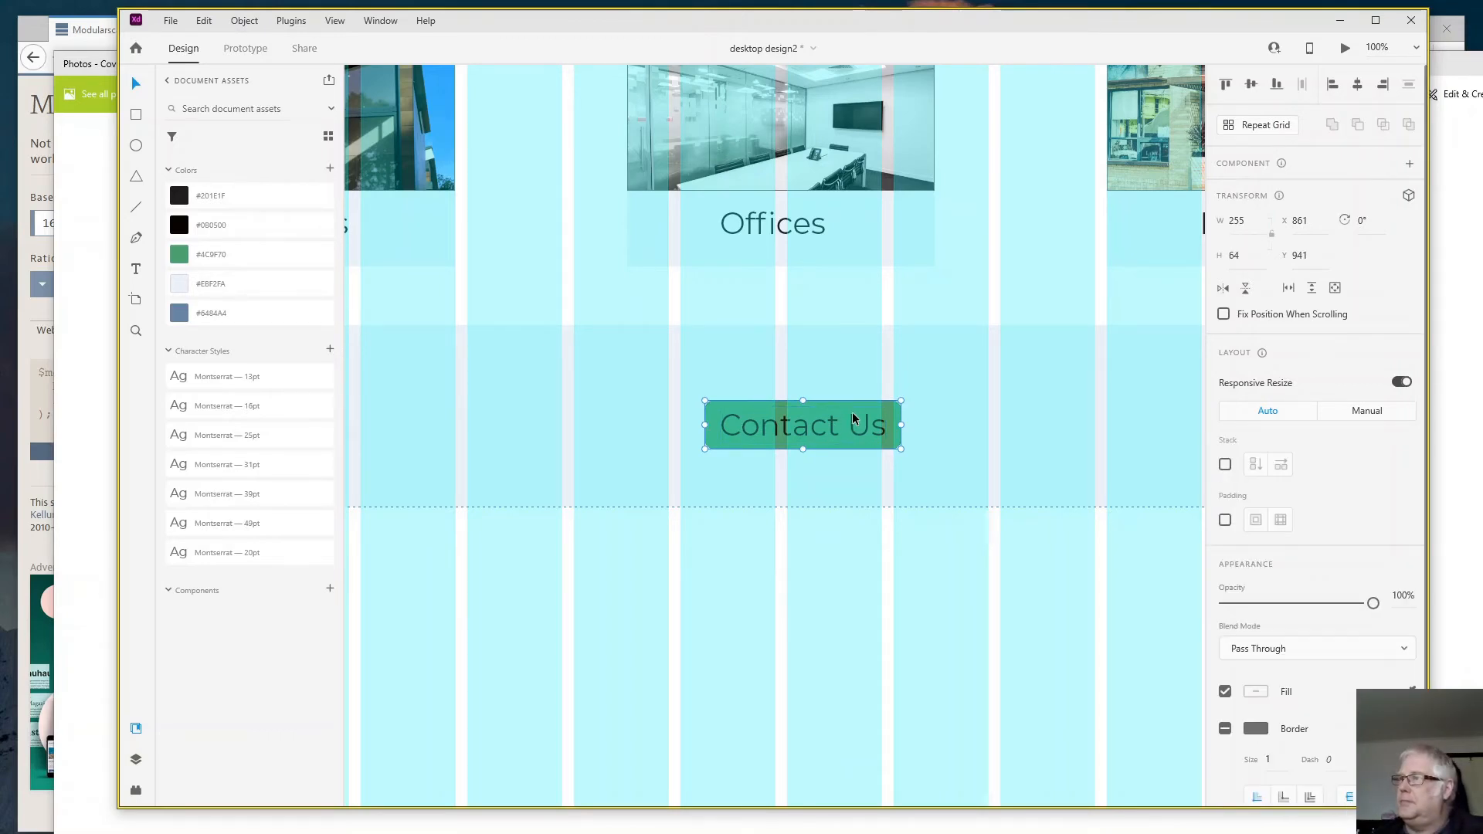
left_click_drag(852, 418, 829, 412)
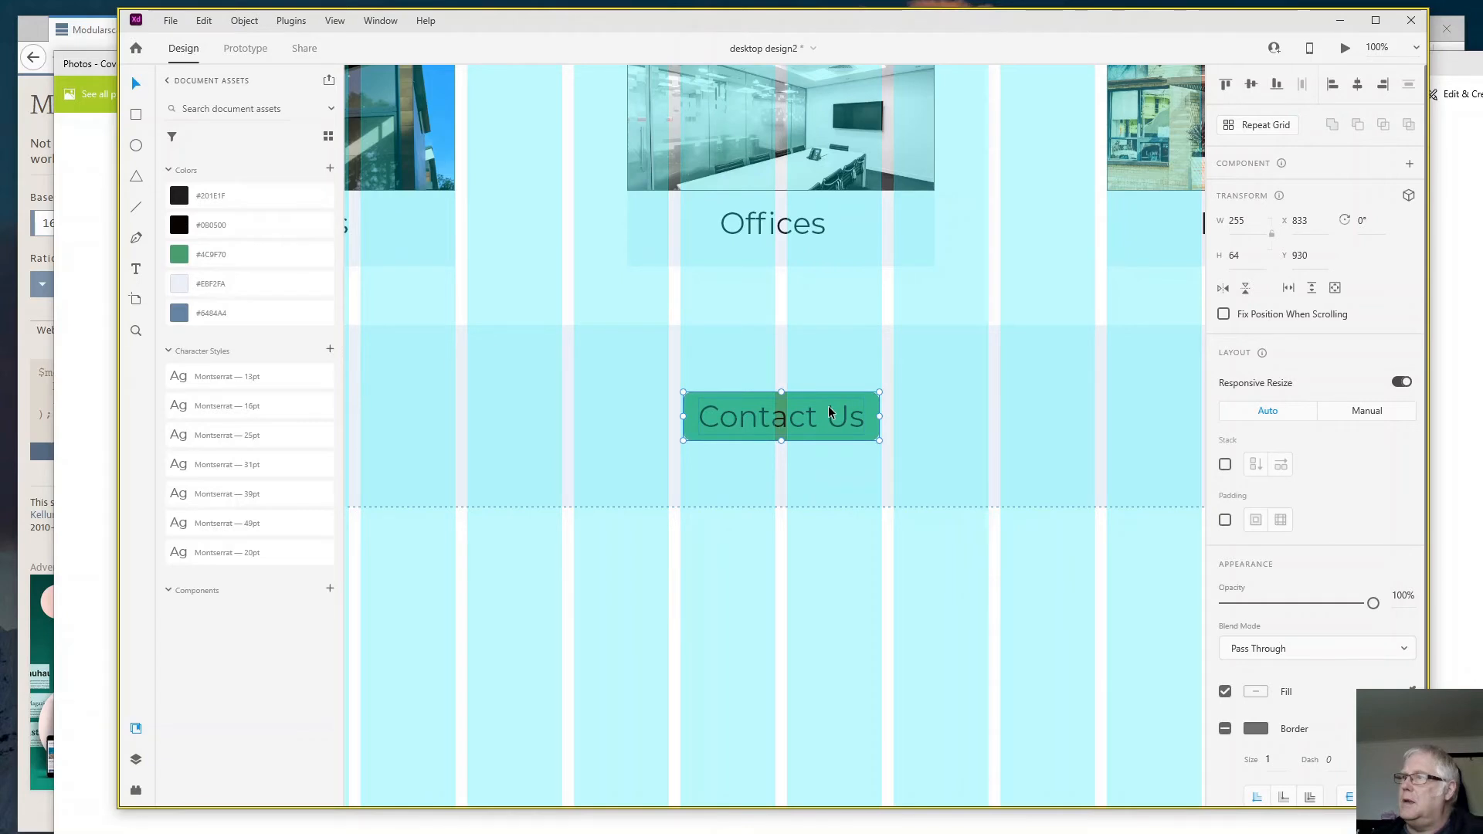
left_click(848, 607)
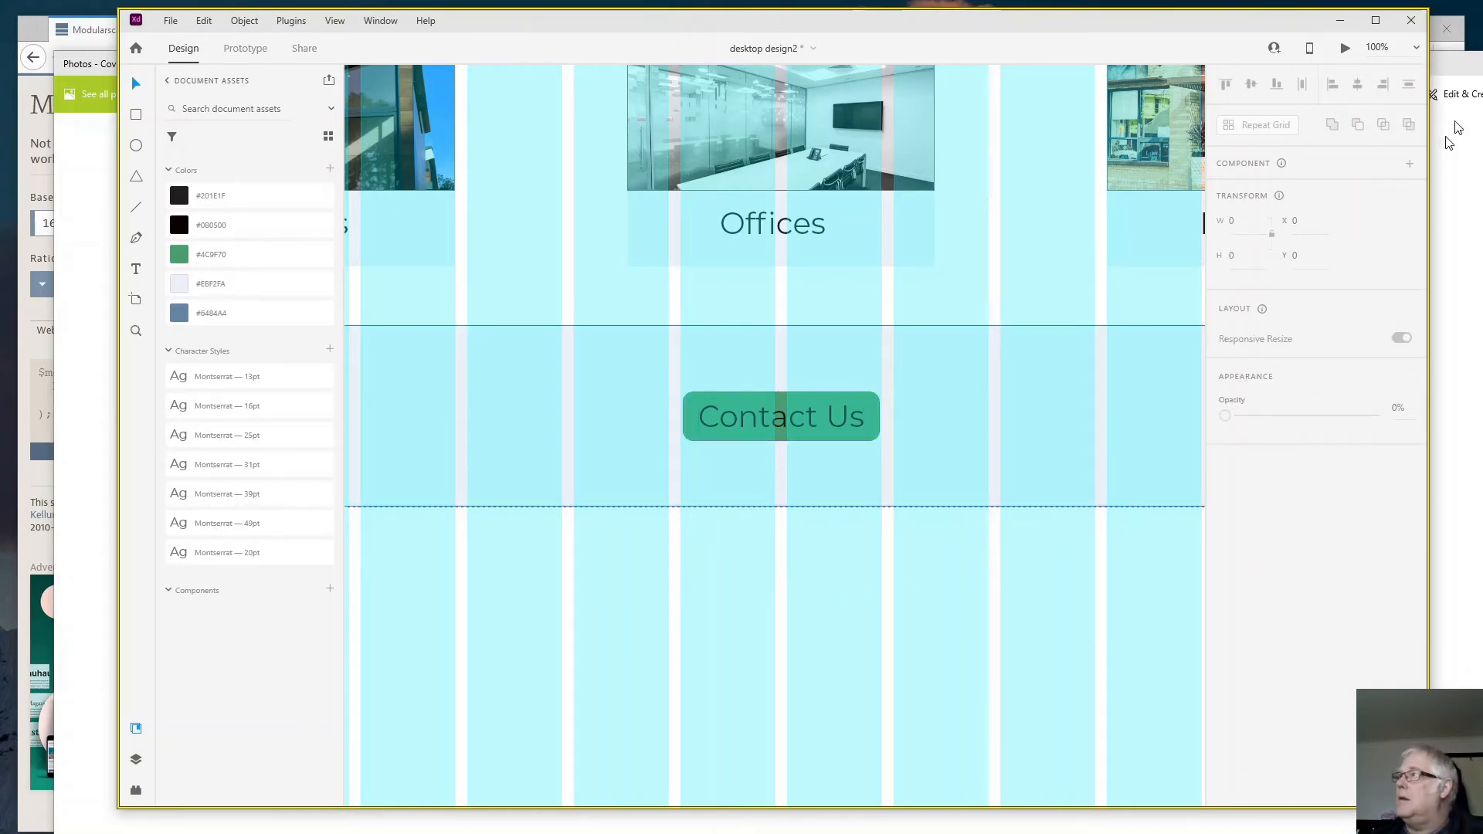
- Preview the page, examine the cards and the "Contact Us" band, and return to the design
left_click(1344, 50)
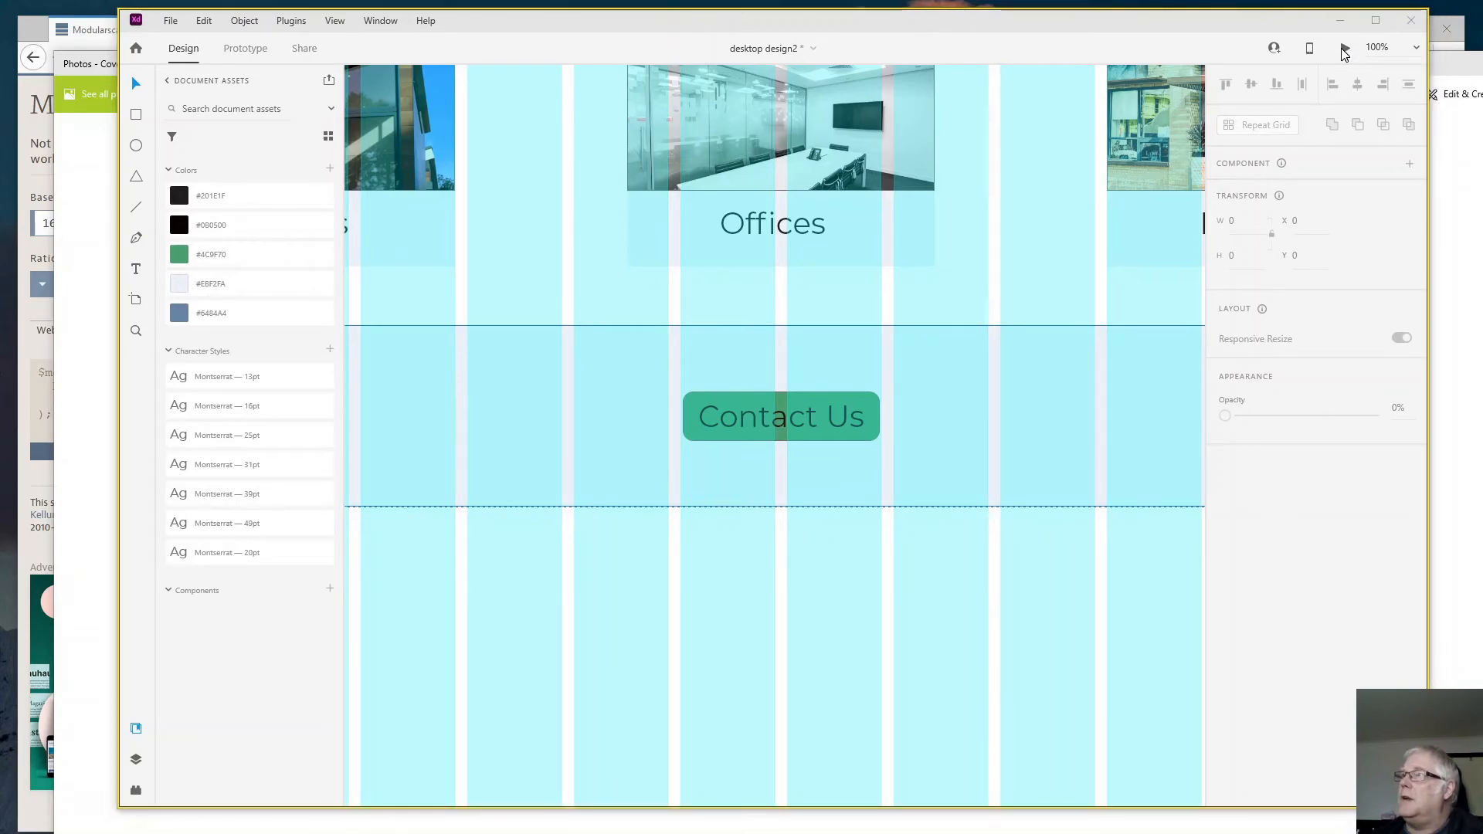
scroll(1163, 438, "down", 5)
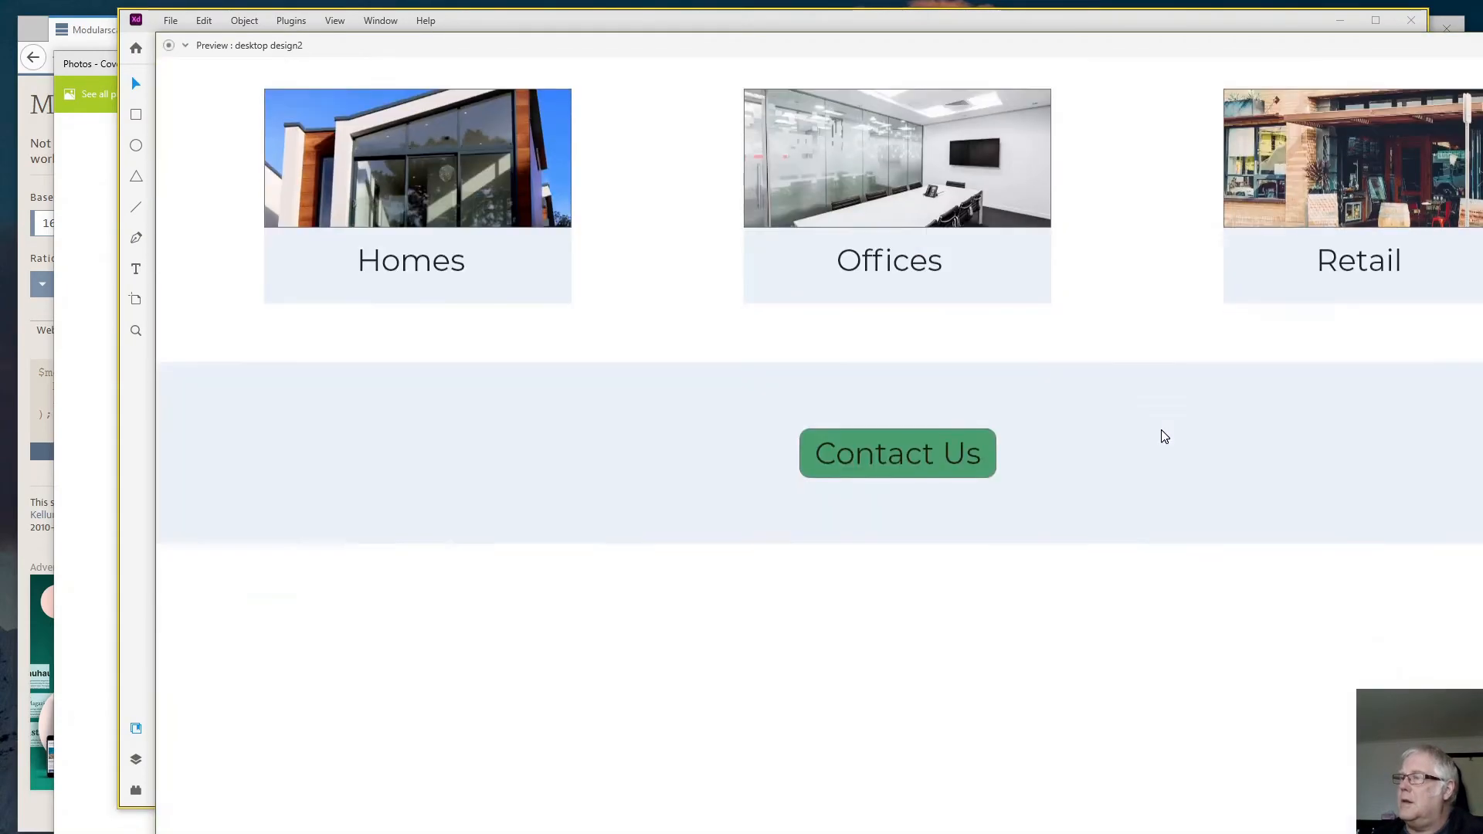
scroll(1163, 437, "up", 3)
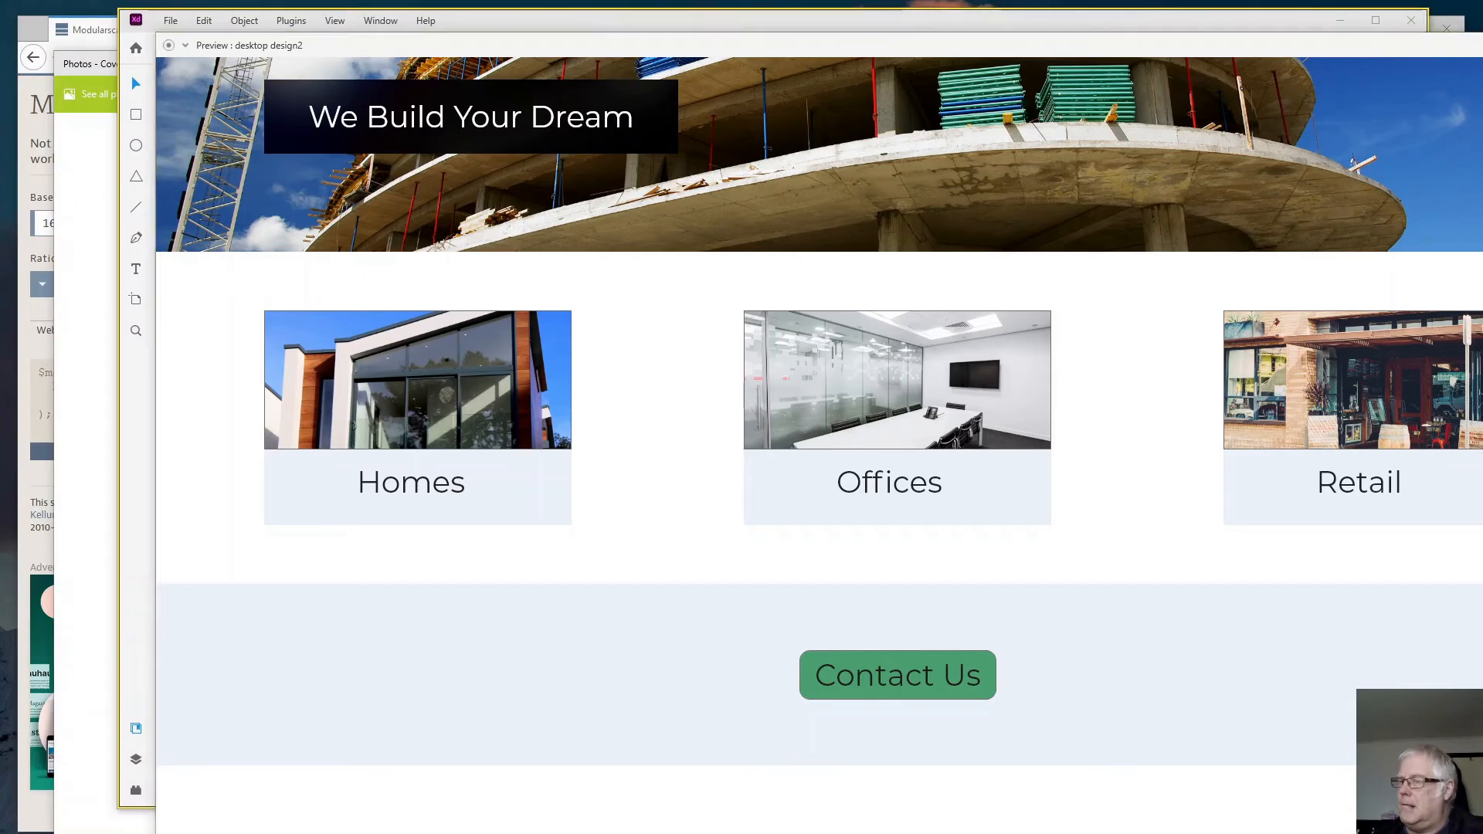
key("alt+Tab")
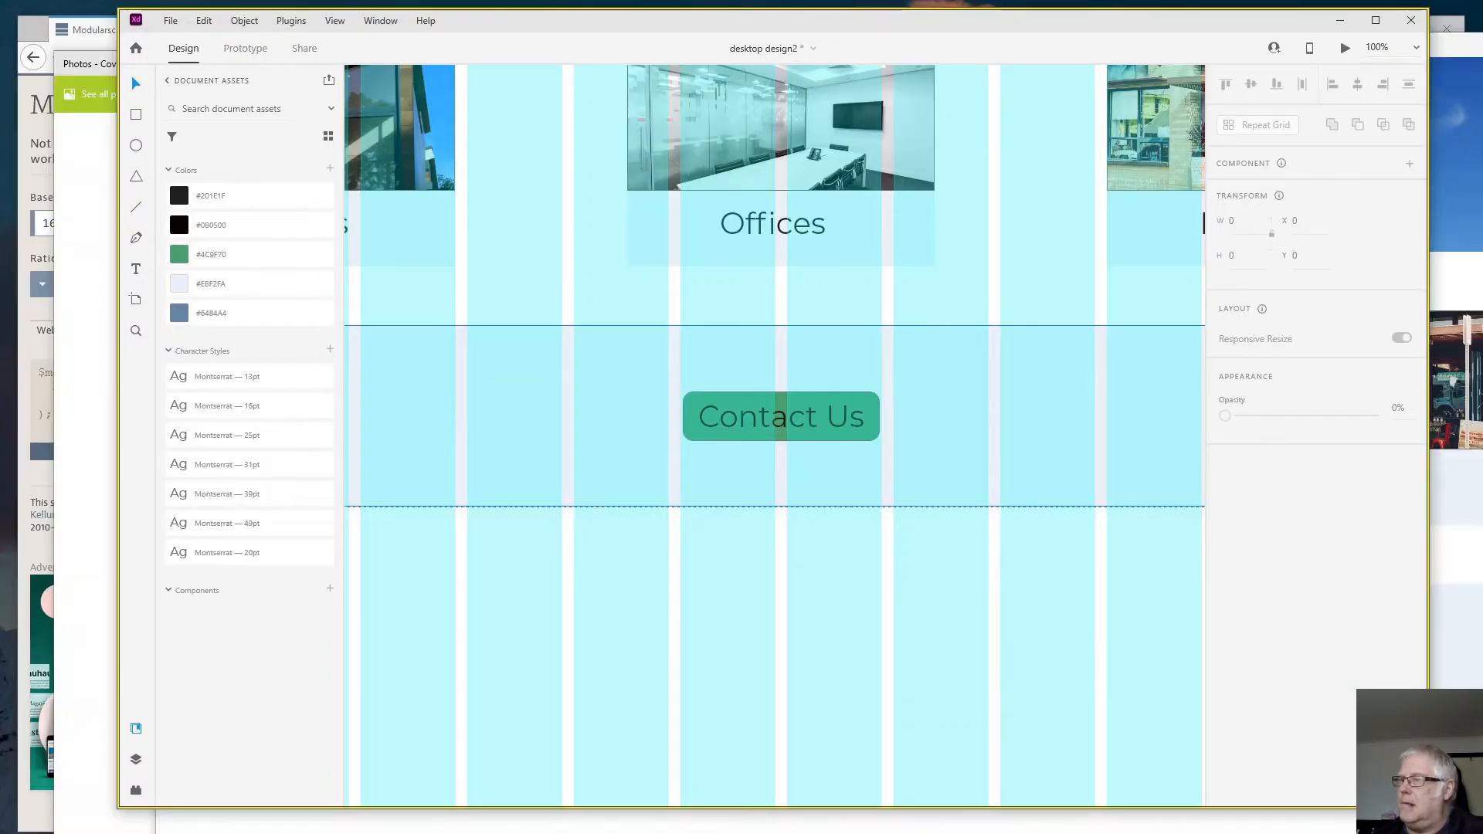
- Change the fill of the "Contact Us" text inside the button group to white, hex ffffff
left_click(790, 420)
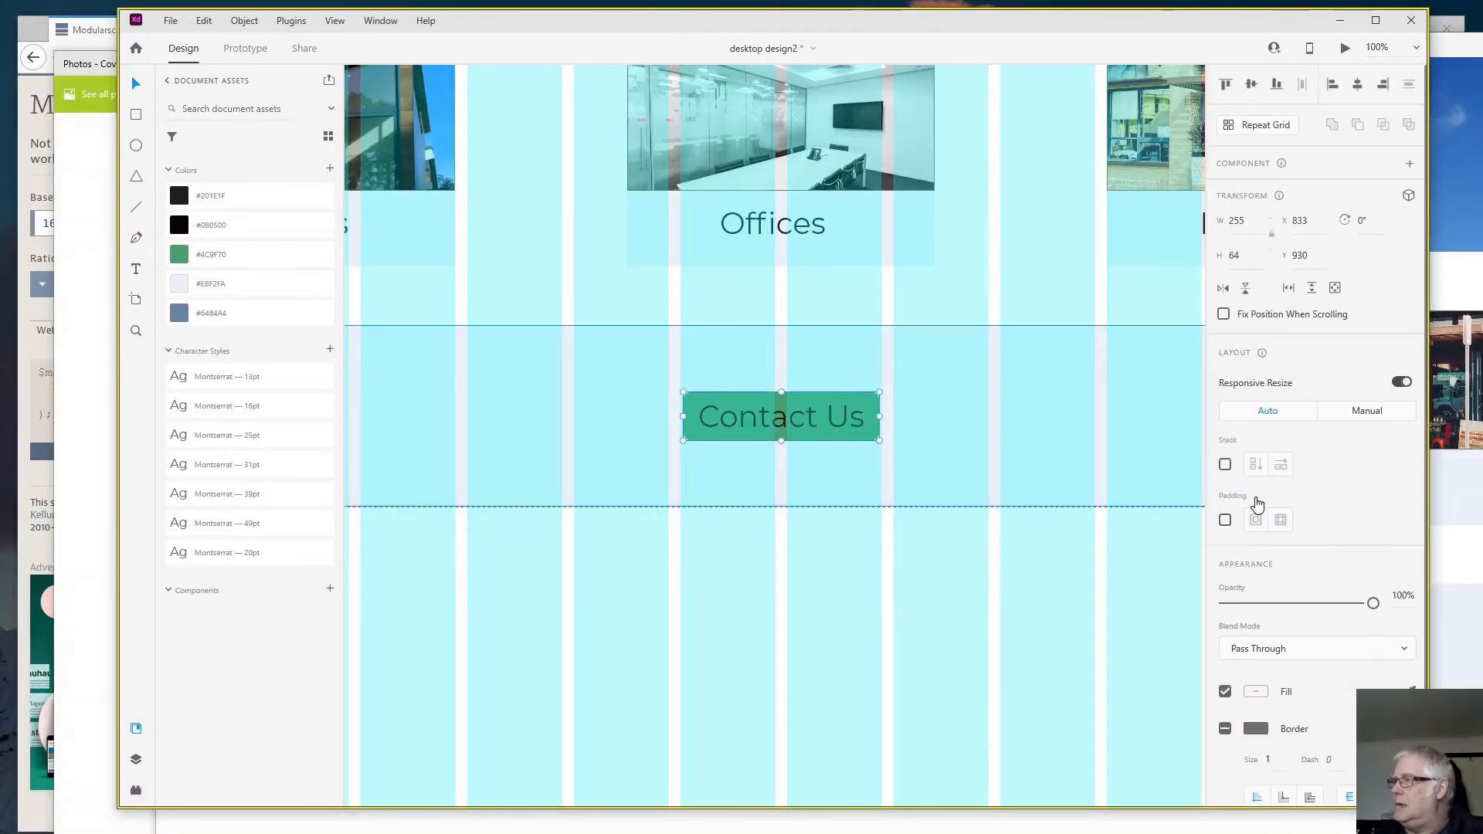
double_click(757, 418)
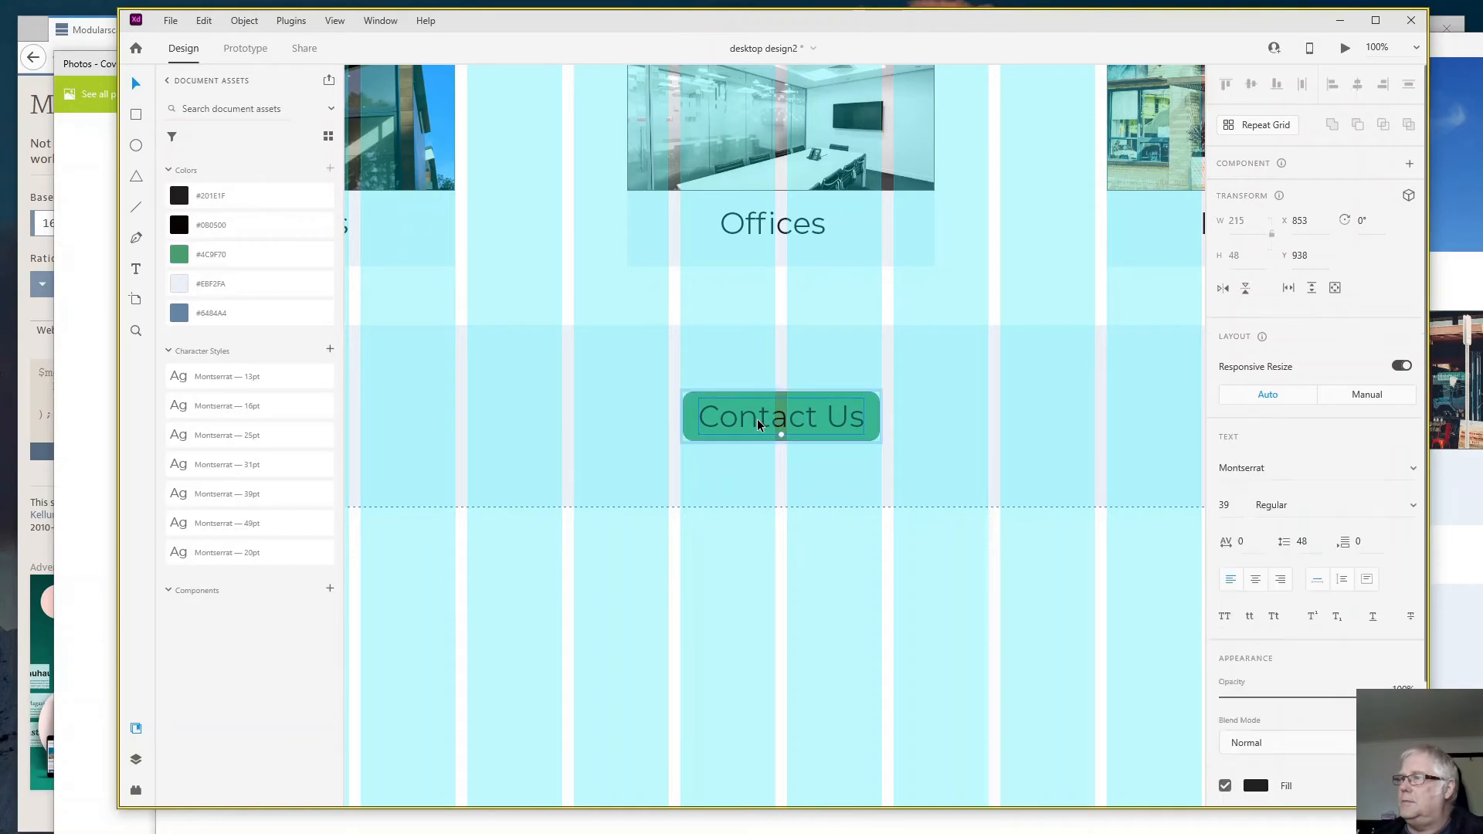
left_click(1256, 785)
type("ffffff")
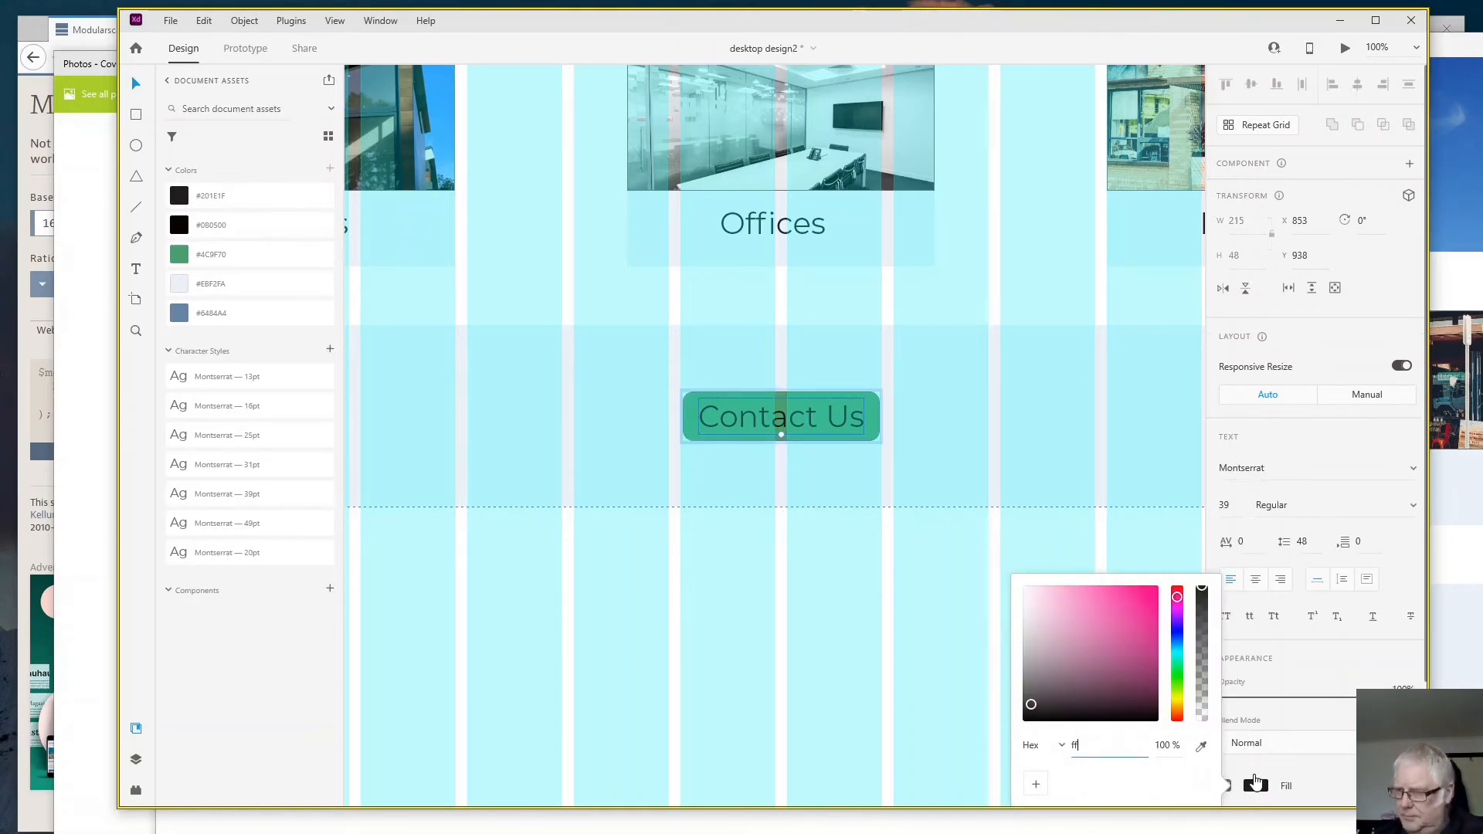
key("Return")
left_click(1070, 485)
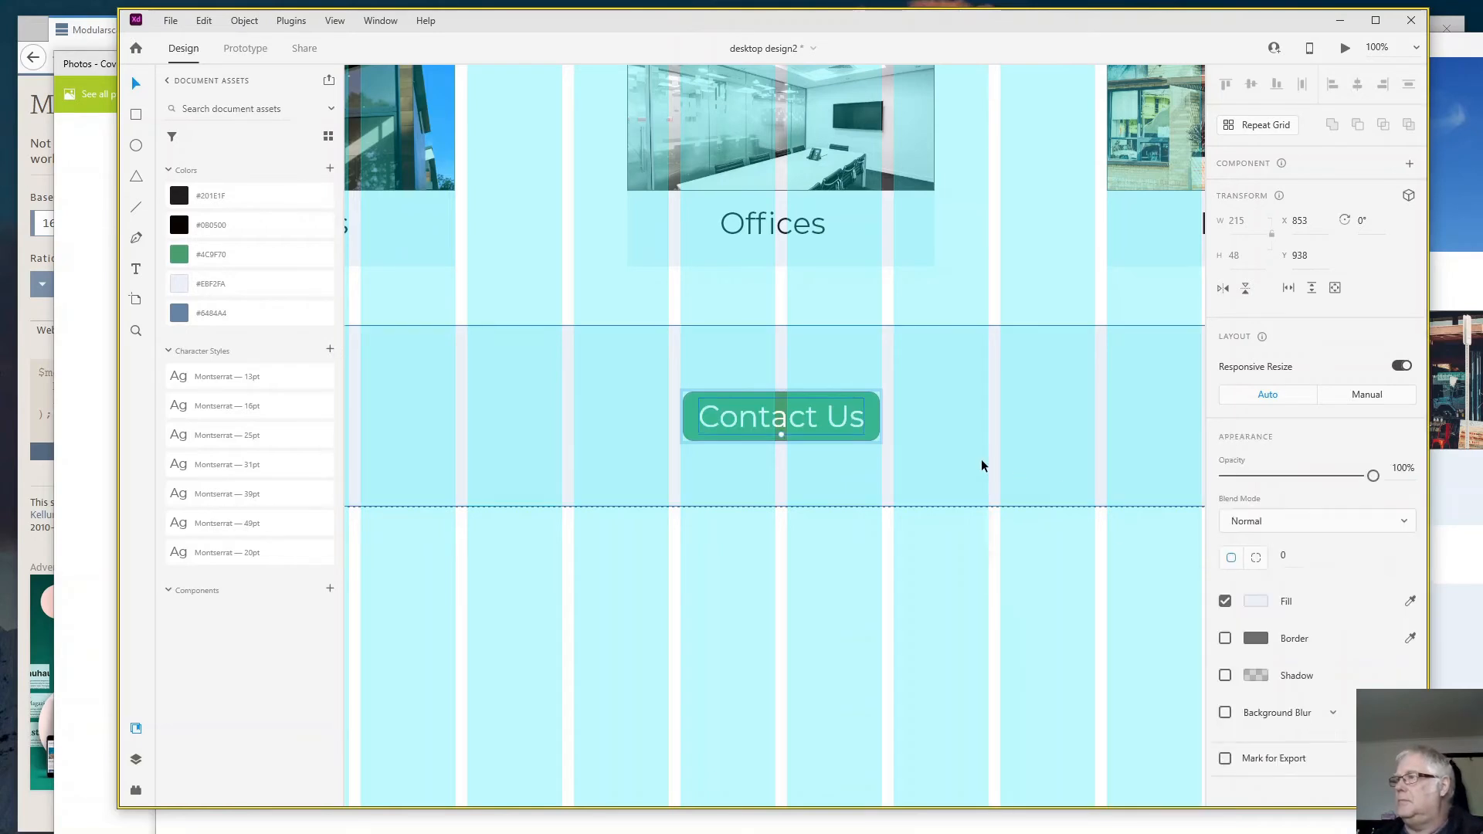
left_click(873, 435)
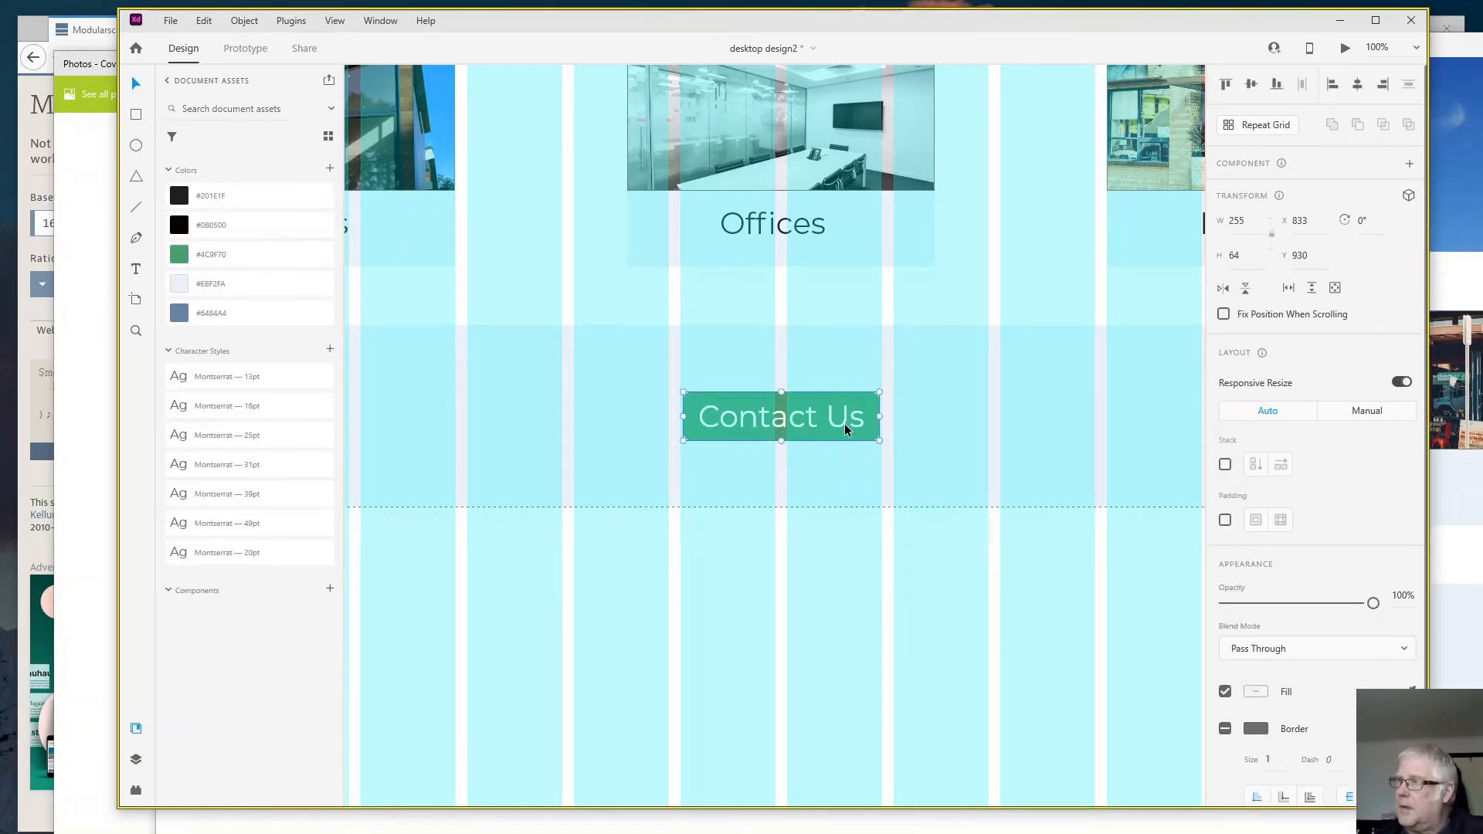
key("Escape")
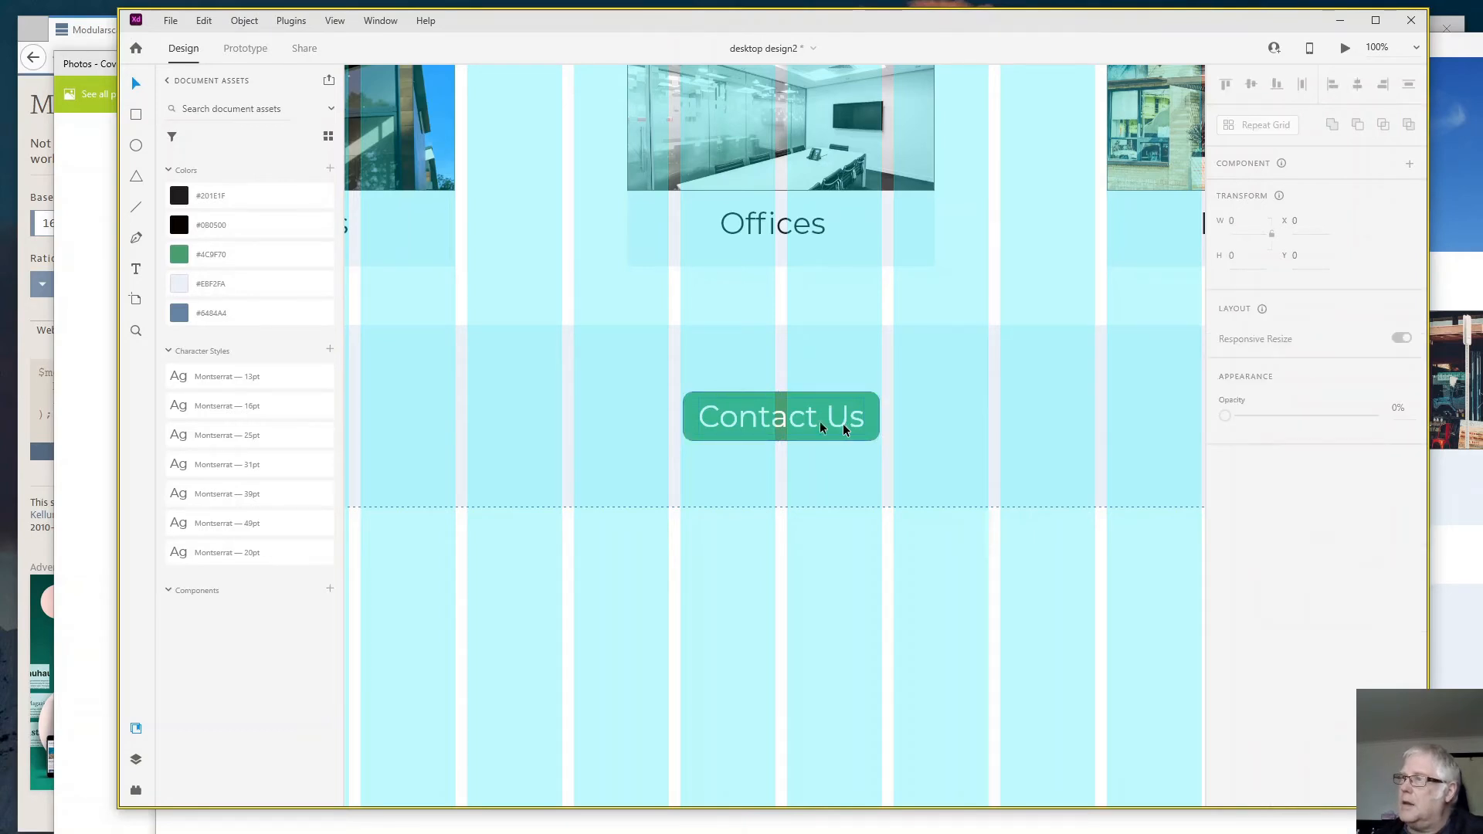
- Check the colour contrast of the "Contact Us" button group with the Stark plugin
left_click(688, 408)
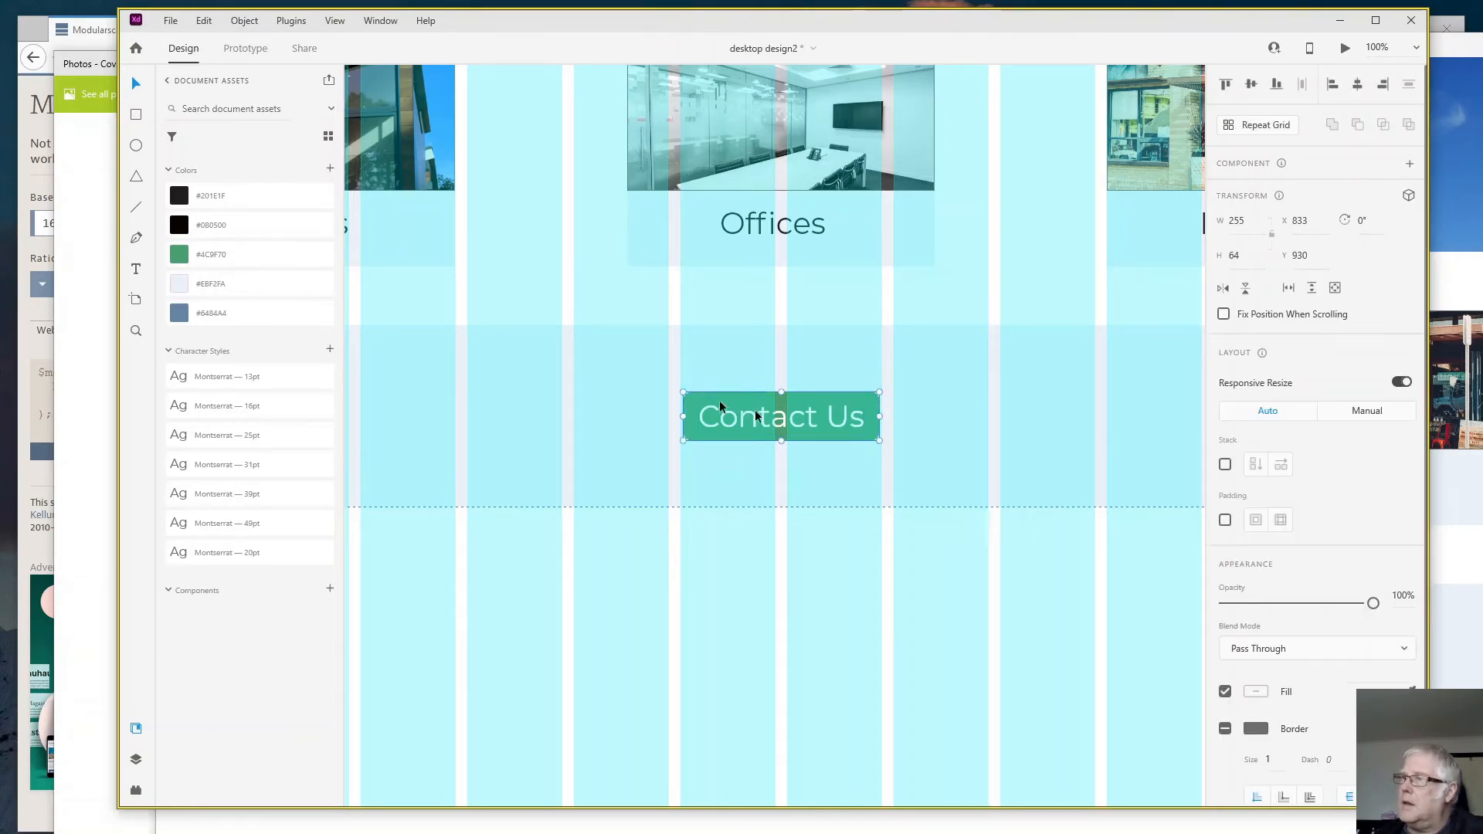
left_click(136, 791)
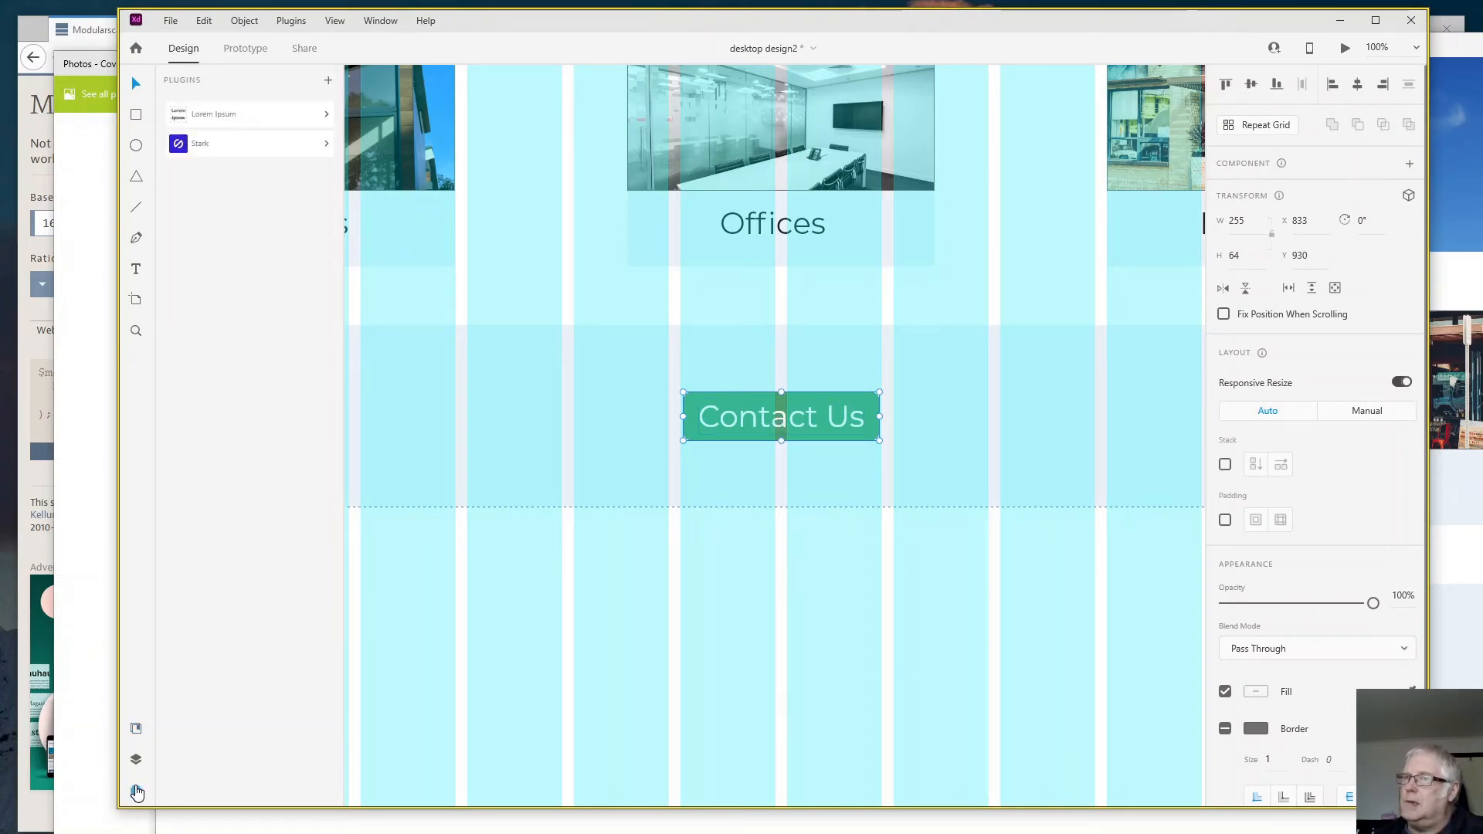
left_click(207, 147)
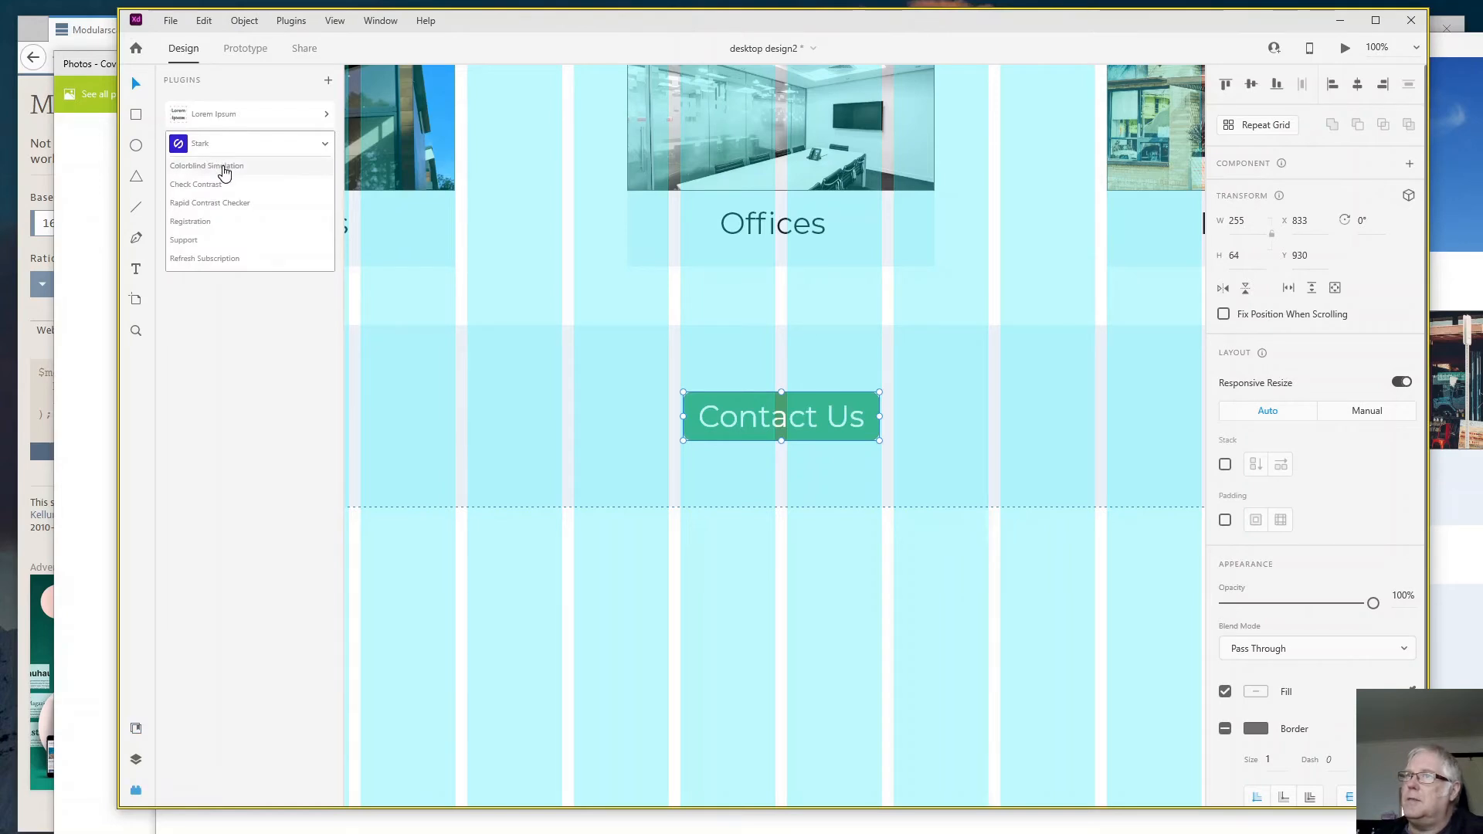
left_click(216, 186)
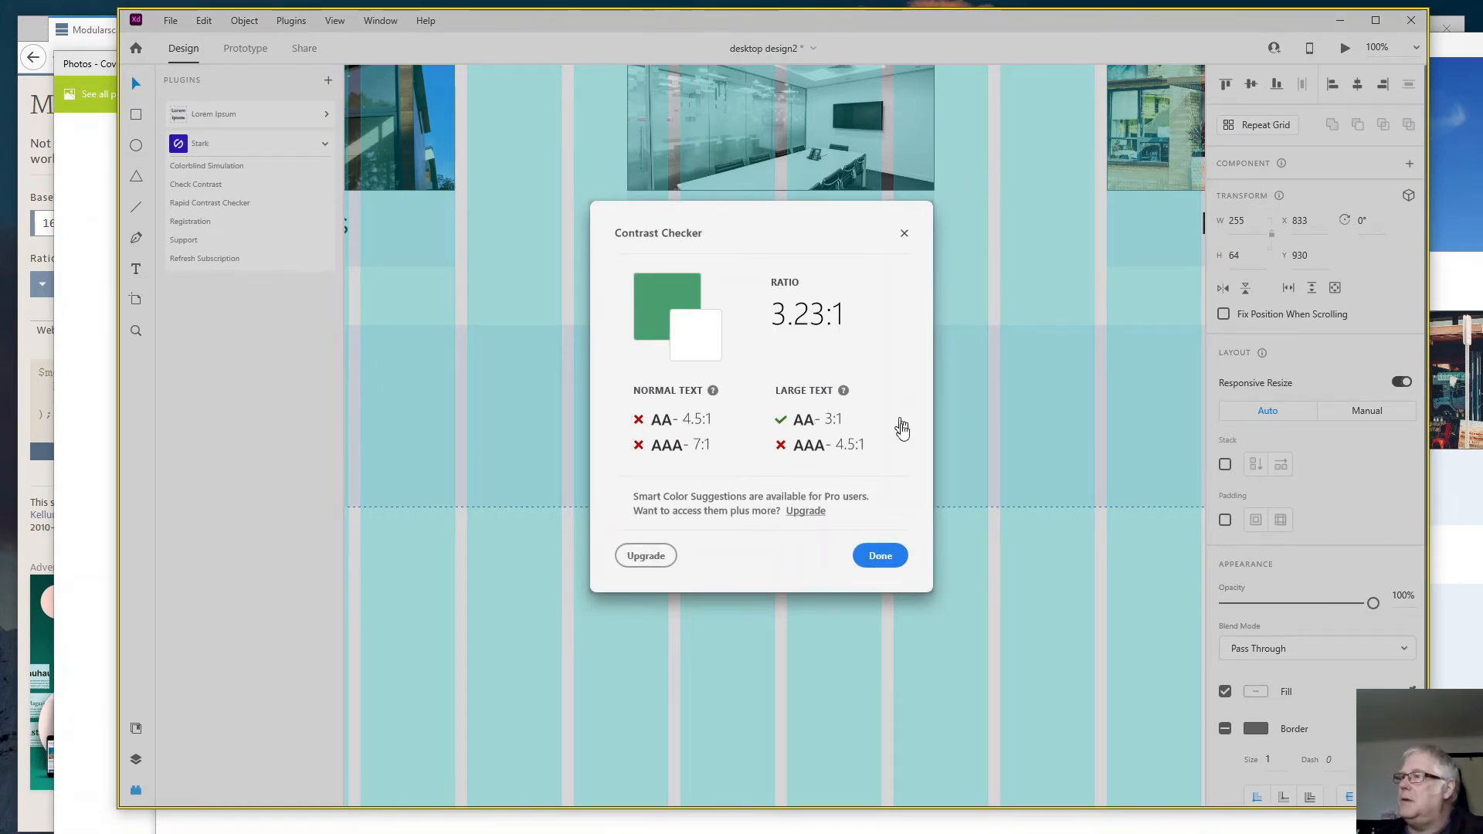
left_click(889, 566)
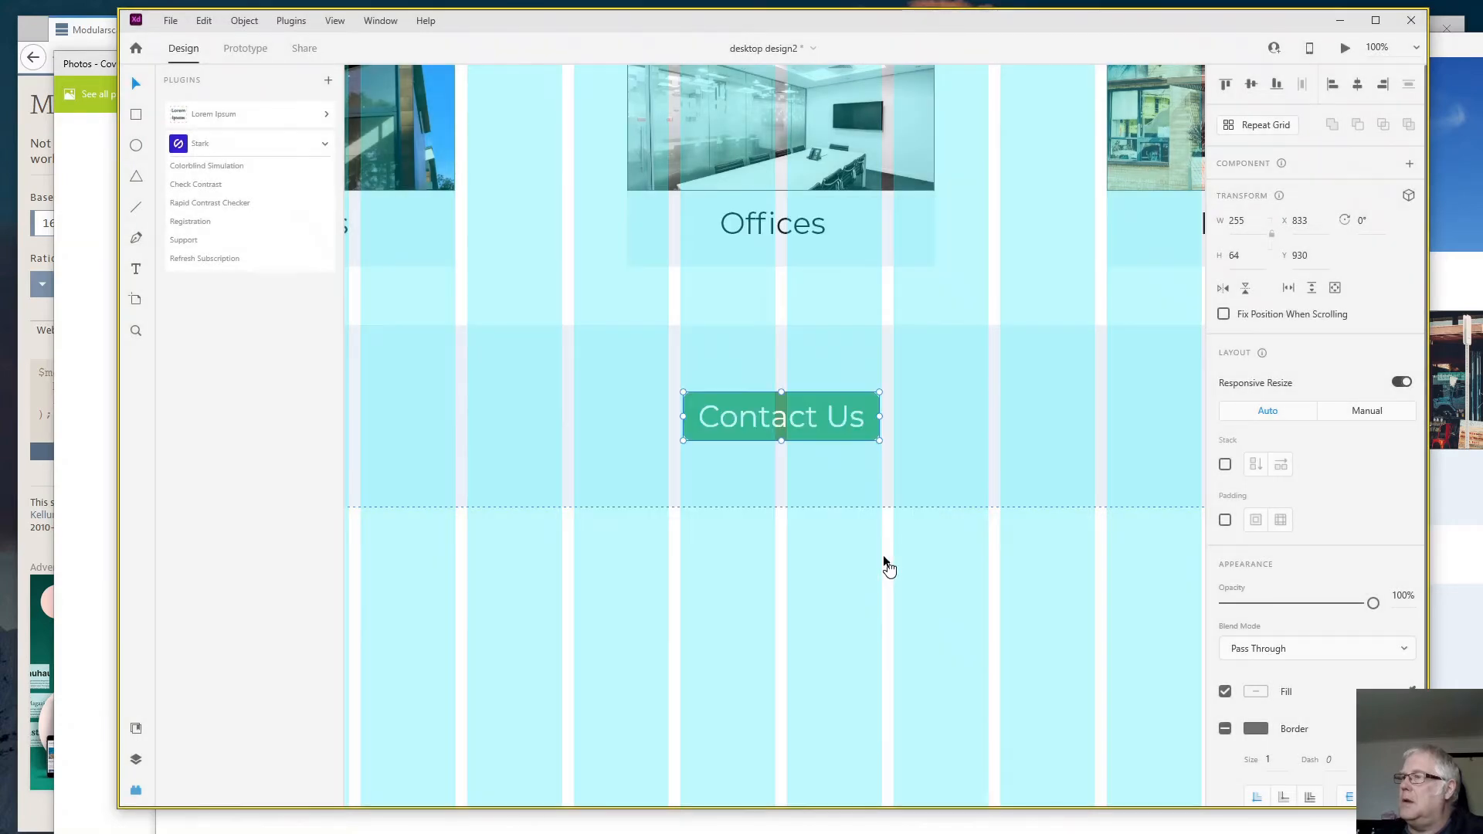
- Change the fill of the "Contact Us" text inside the button group to black, hex 000000
double_click(766, 418)
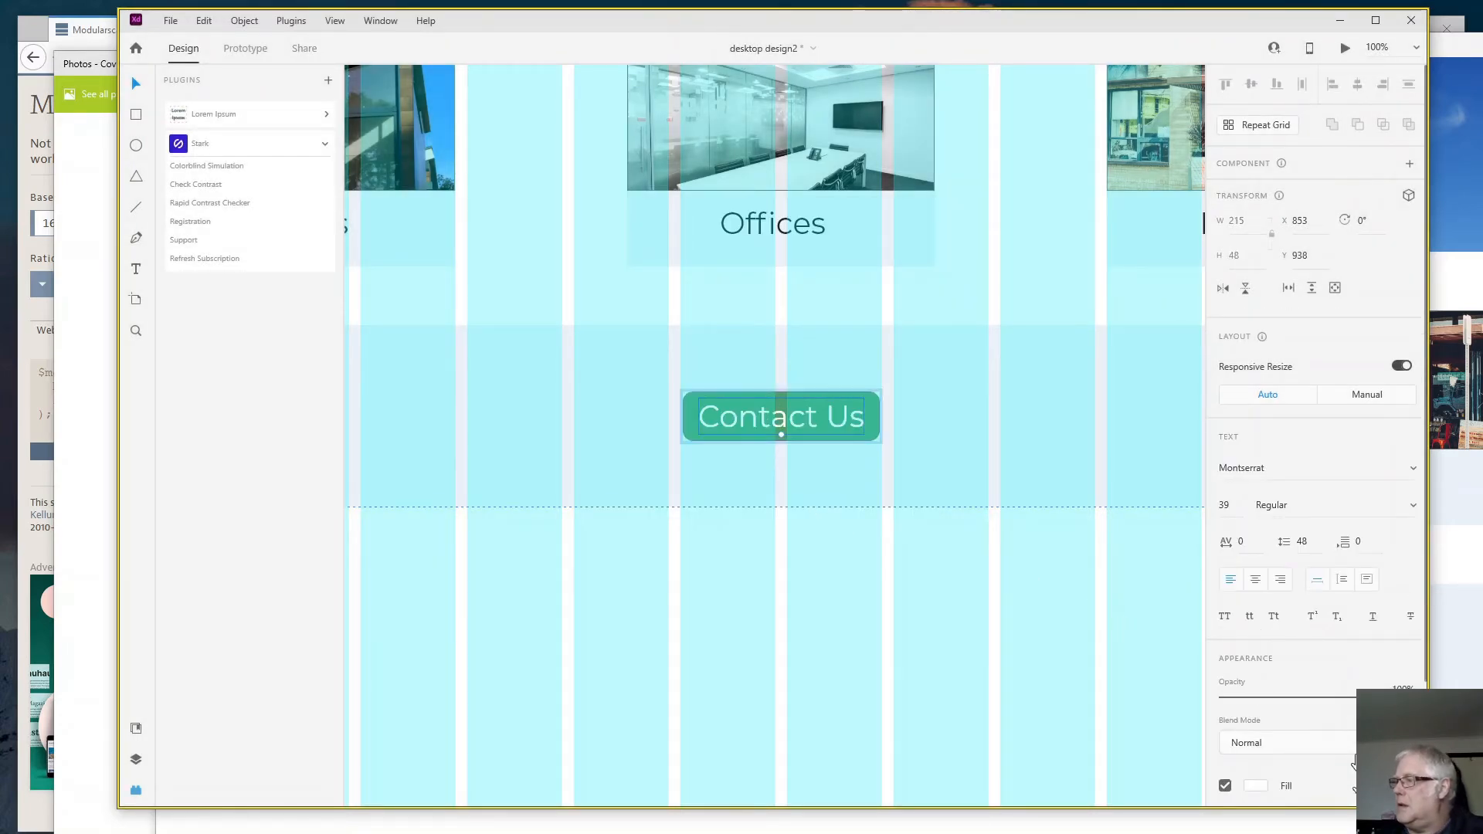
left_click(1255, 787)
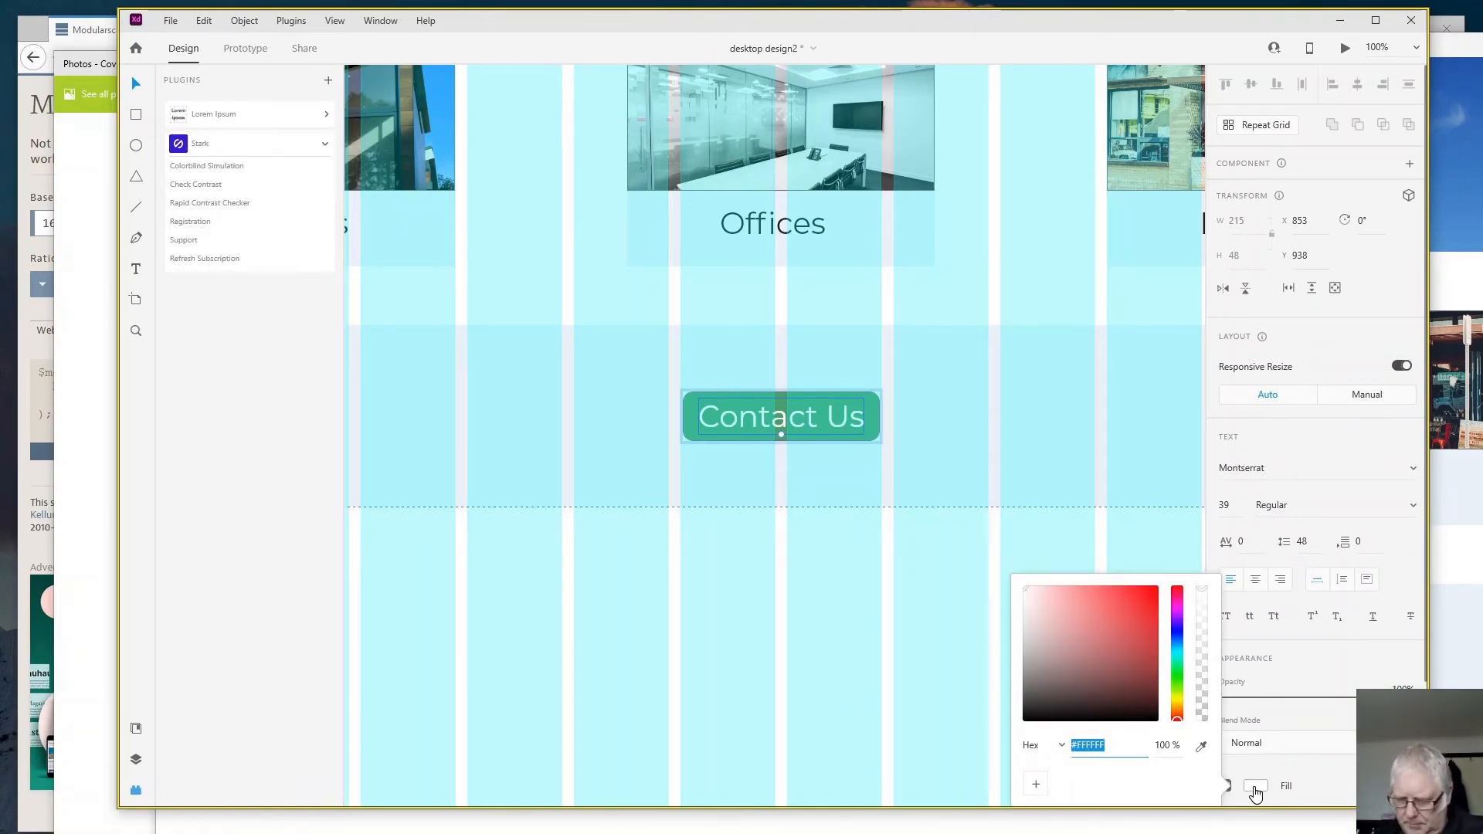
type("0")
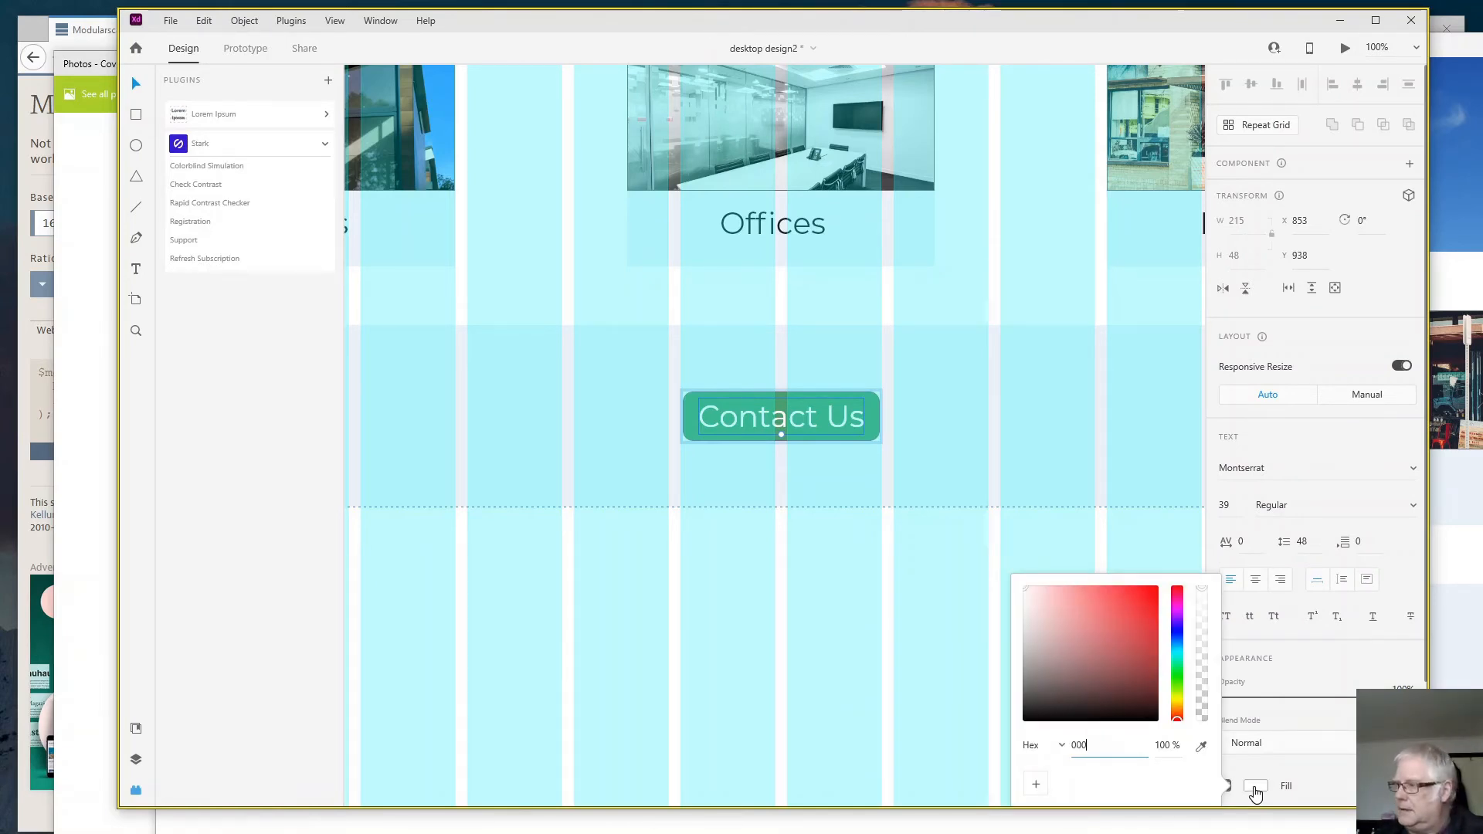
type("00")
key("Return")
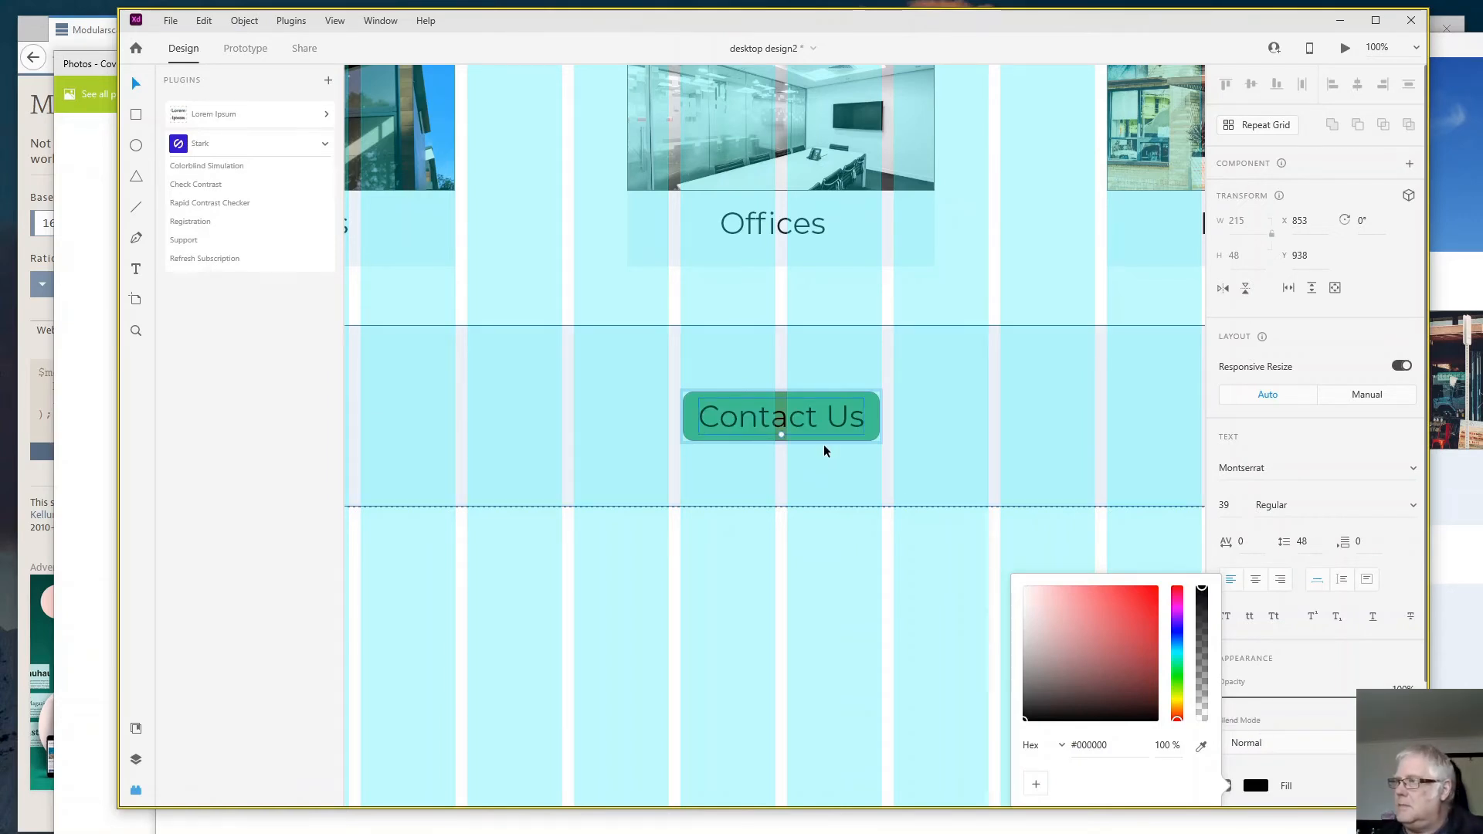
left_click(824, 451)
- Recheck the contrast of the "Contact Us" button group with its black text in the Stark contrast checker
left_click(693, 429)
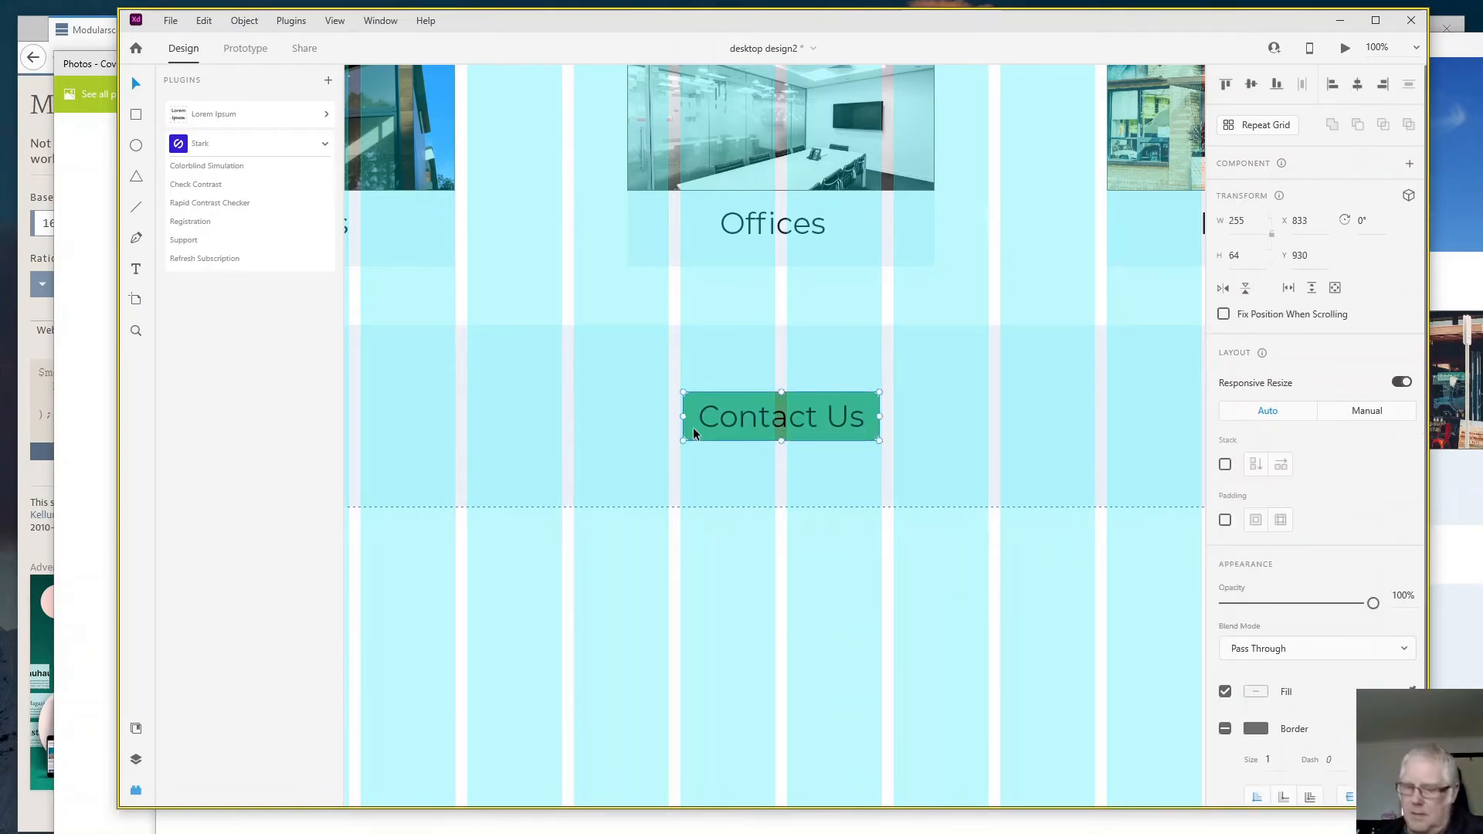
double_click(721, 426)
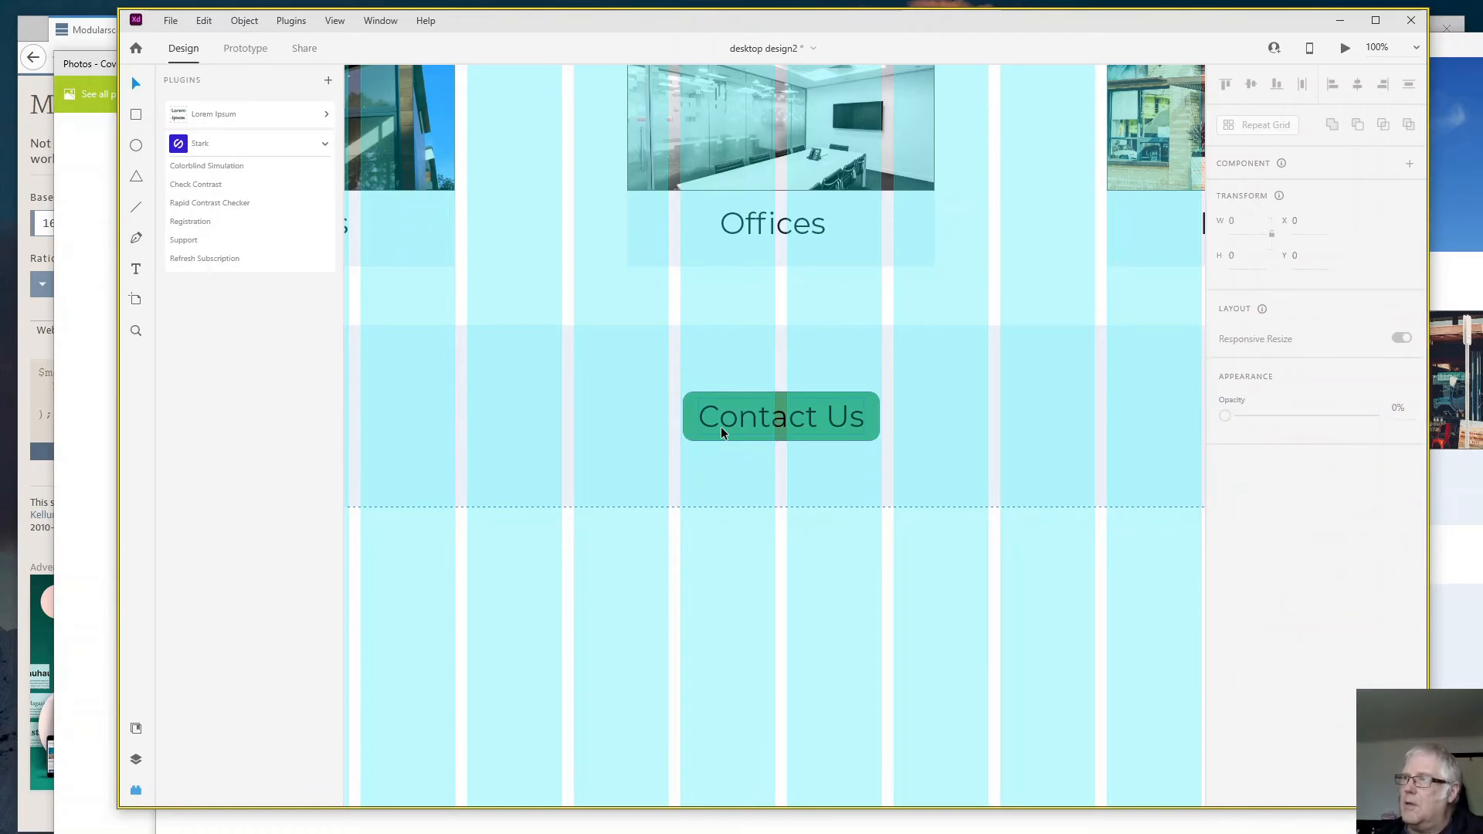
left_click(220, 186)
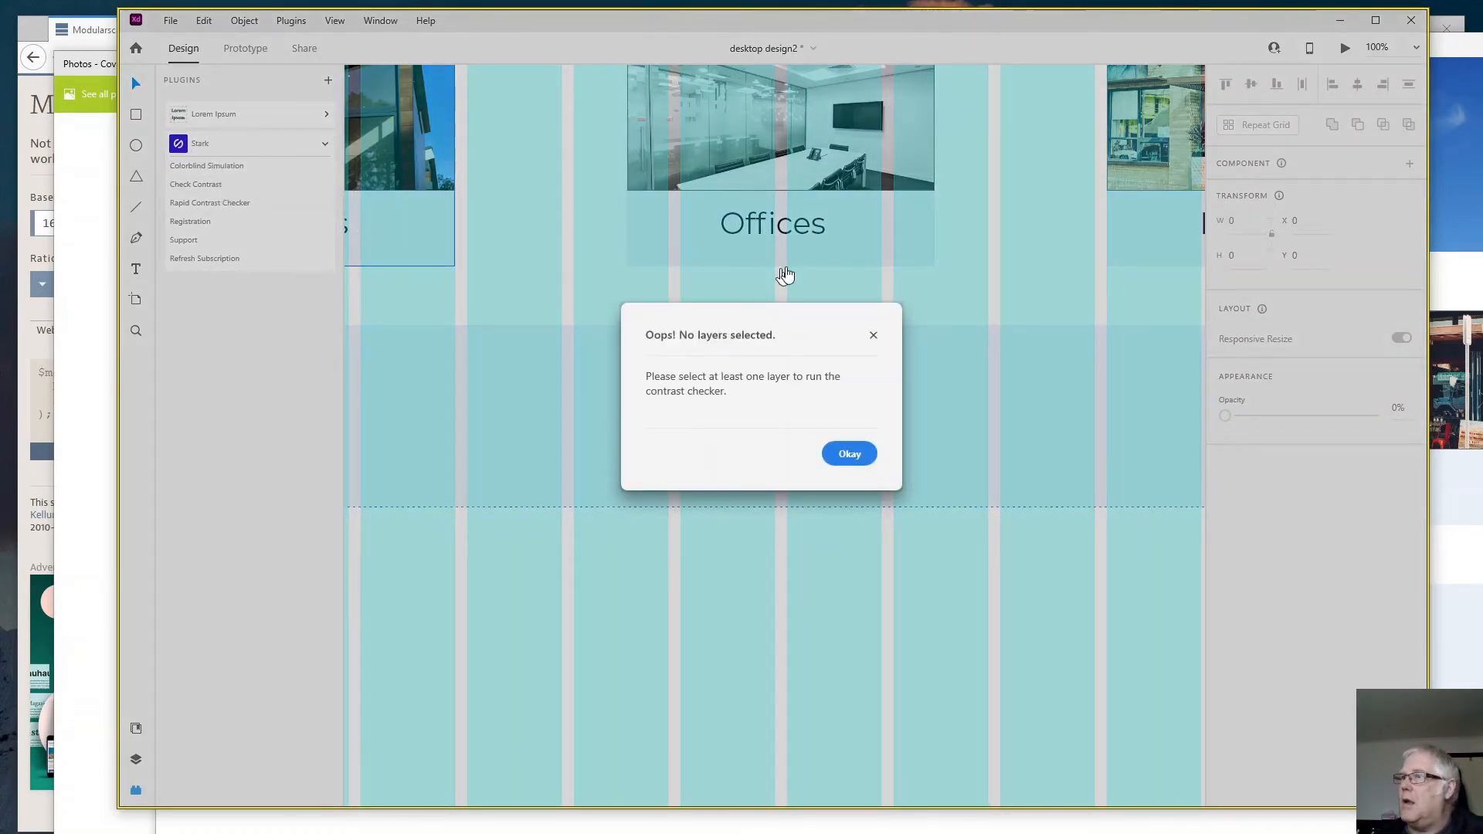
left_click(873, 336)
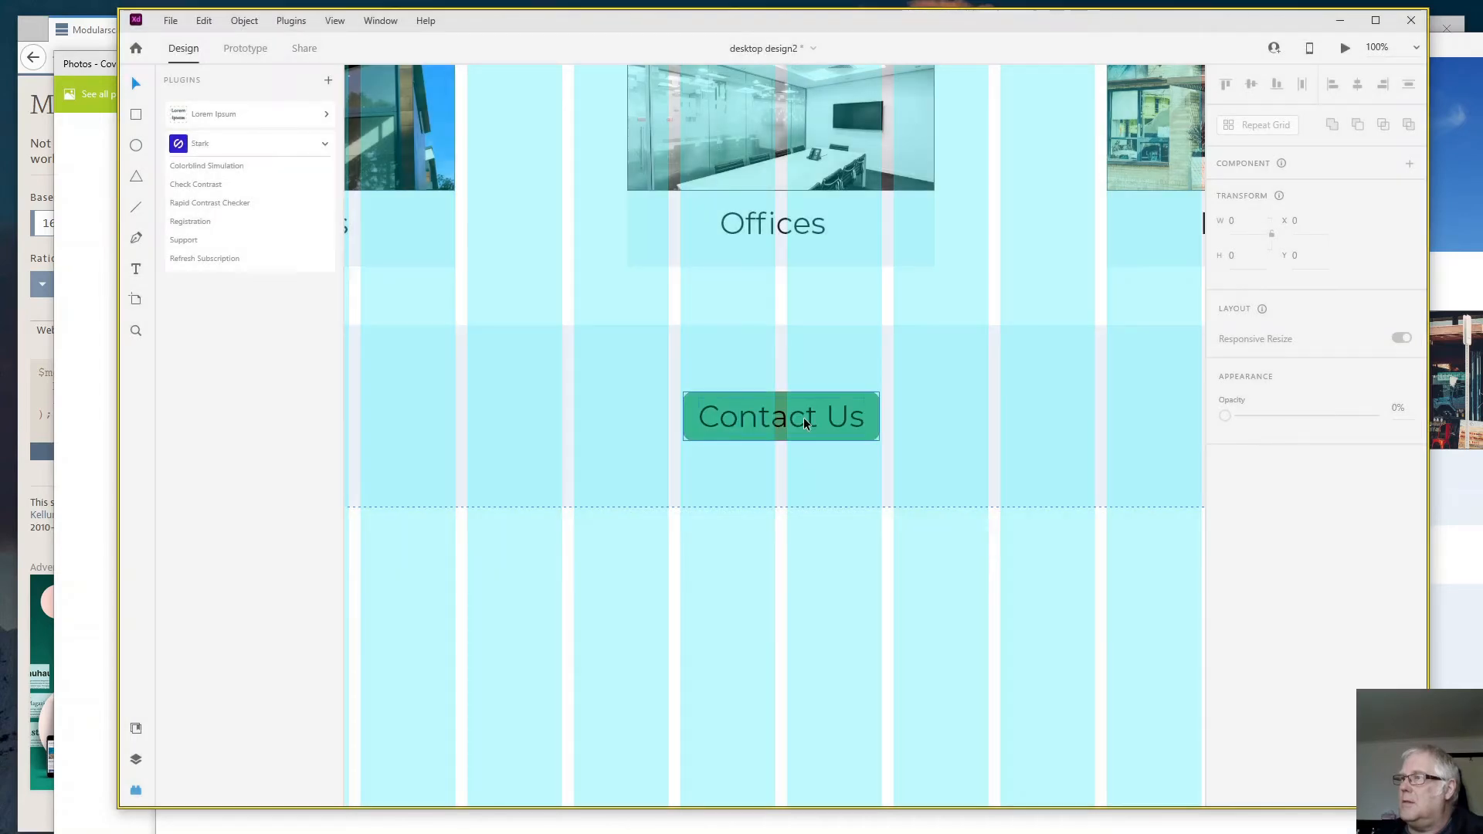
left_click(803, 421)
left_click(726, 416, "shift")
left_click(720, 420)
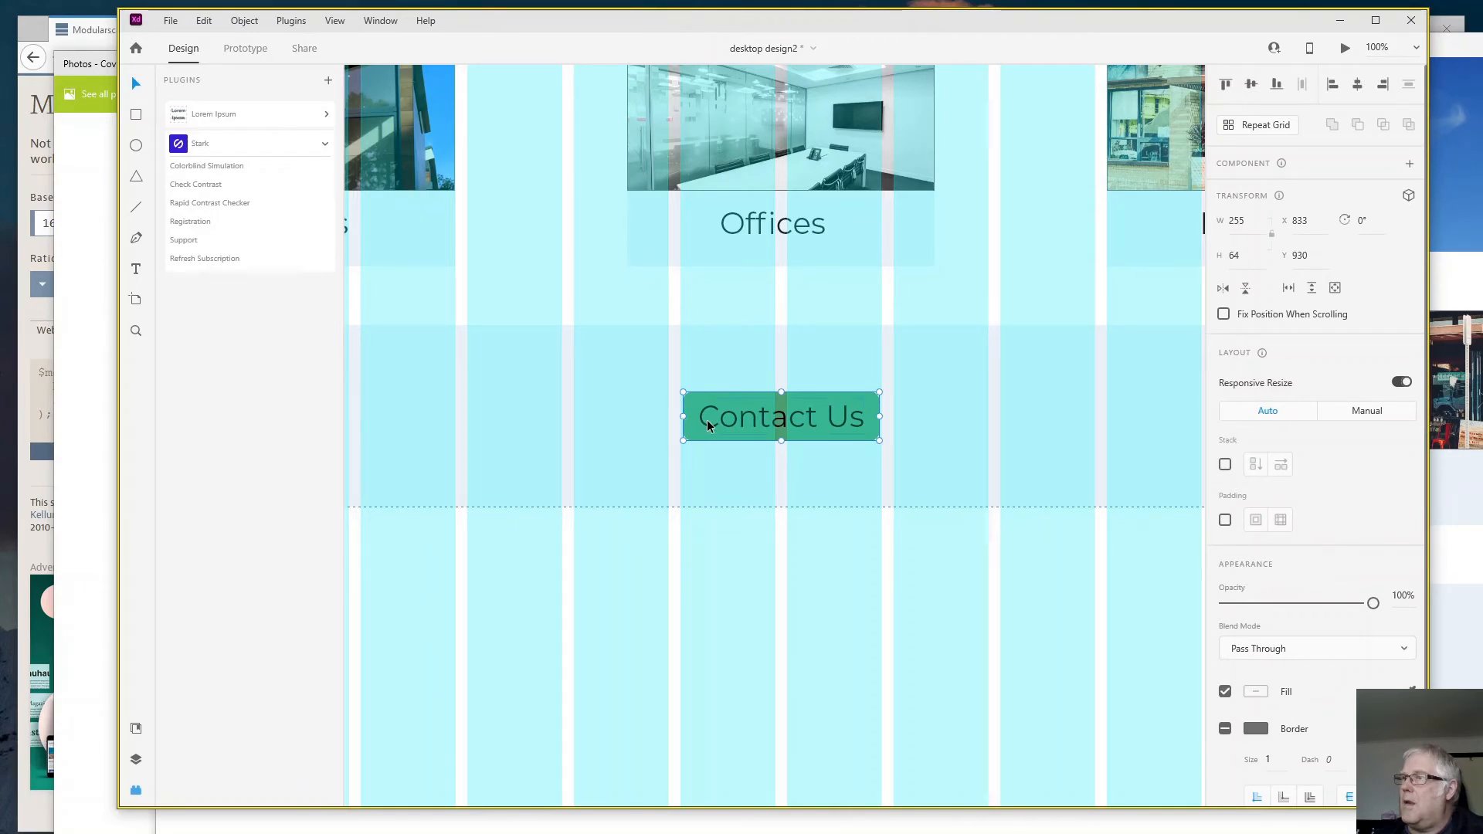
left_click(707, 421, "shift")
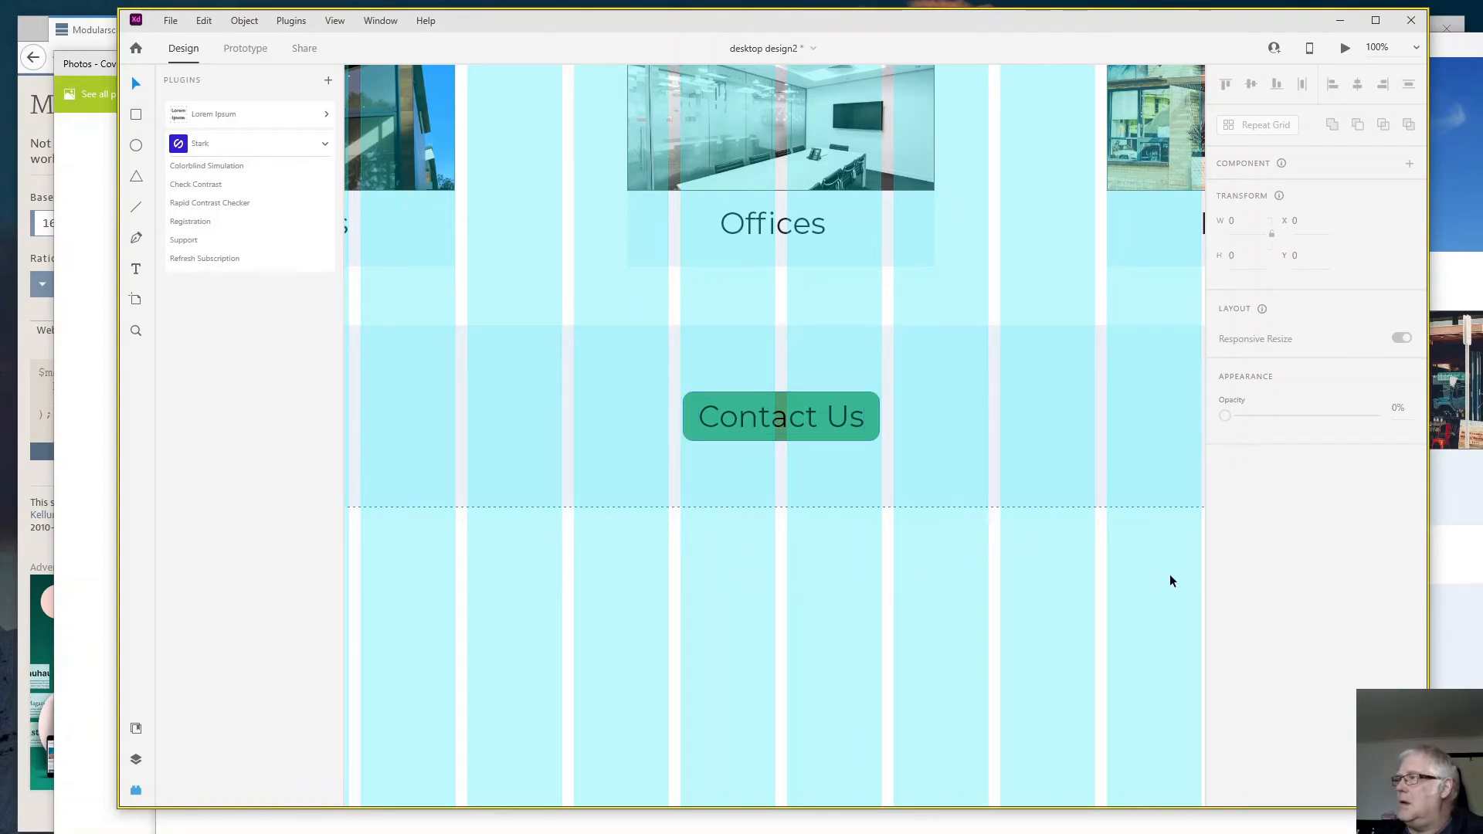
left_click(711, 433)
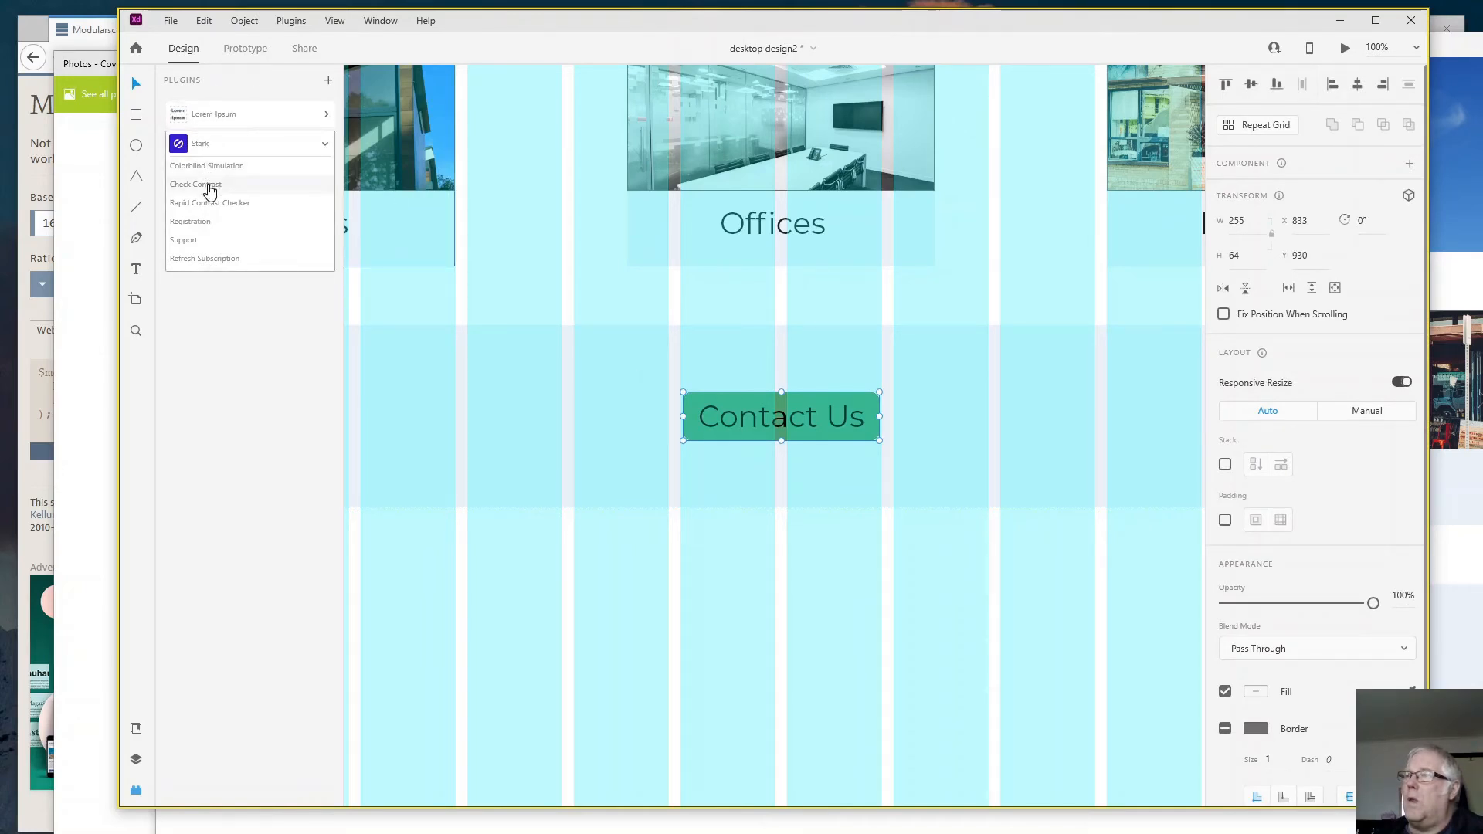
left_click(197, 185)
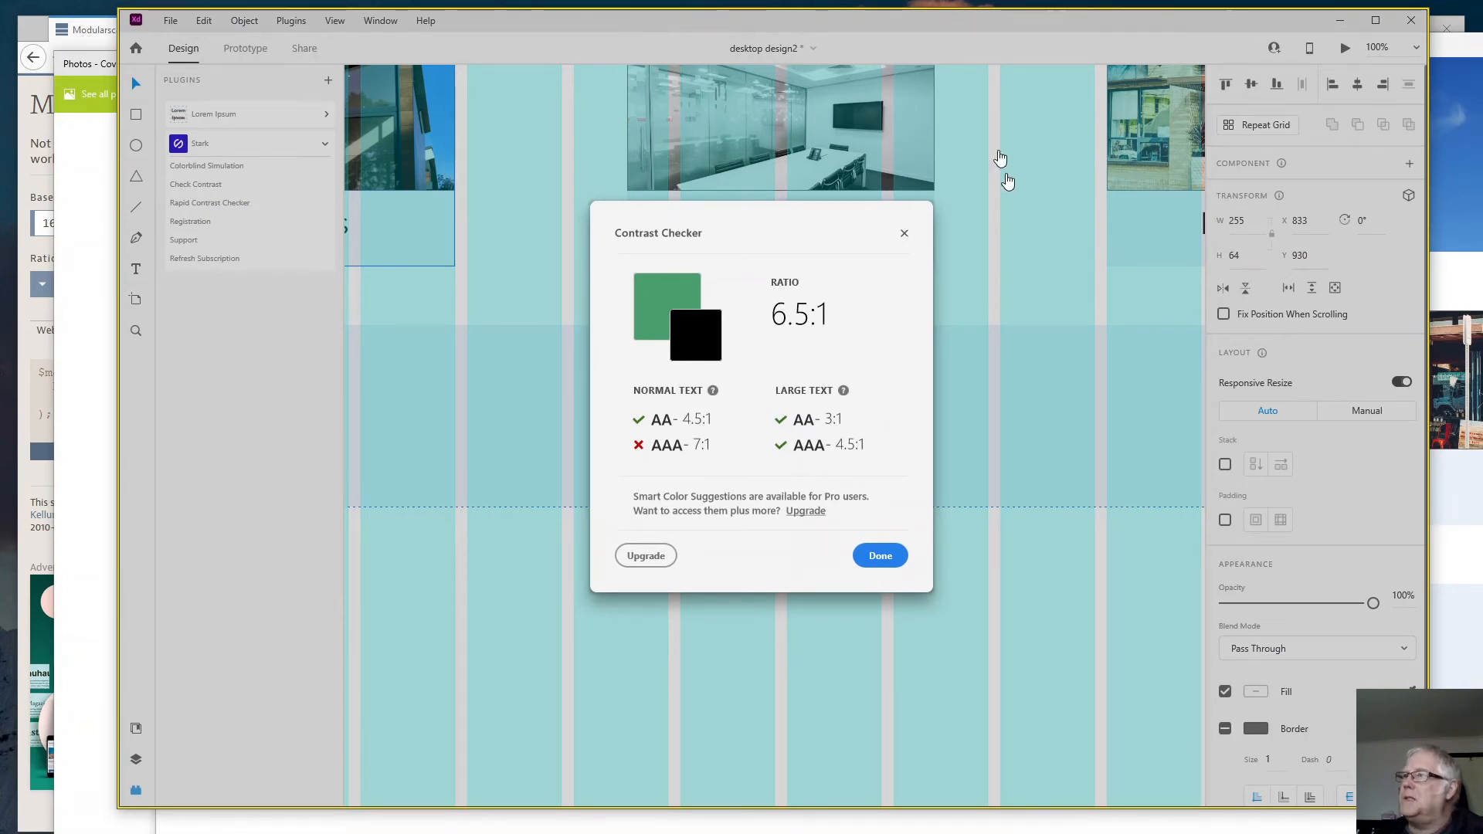
left_click(902, 235)
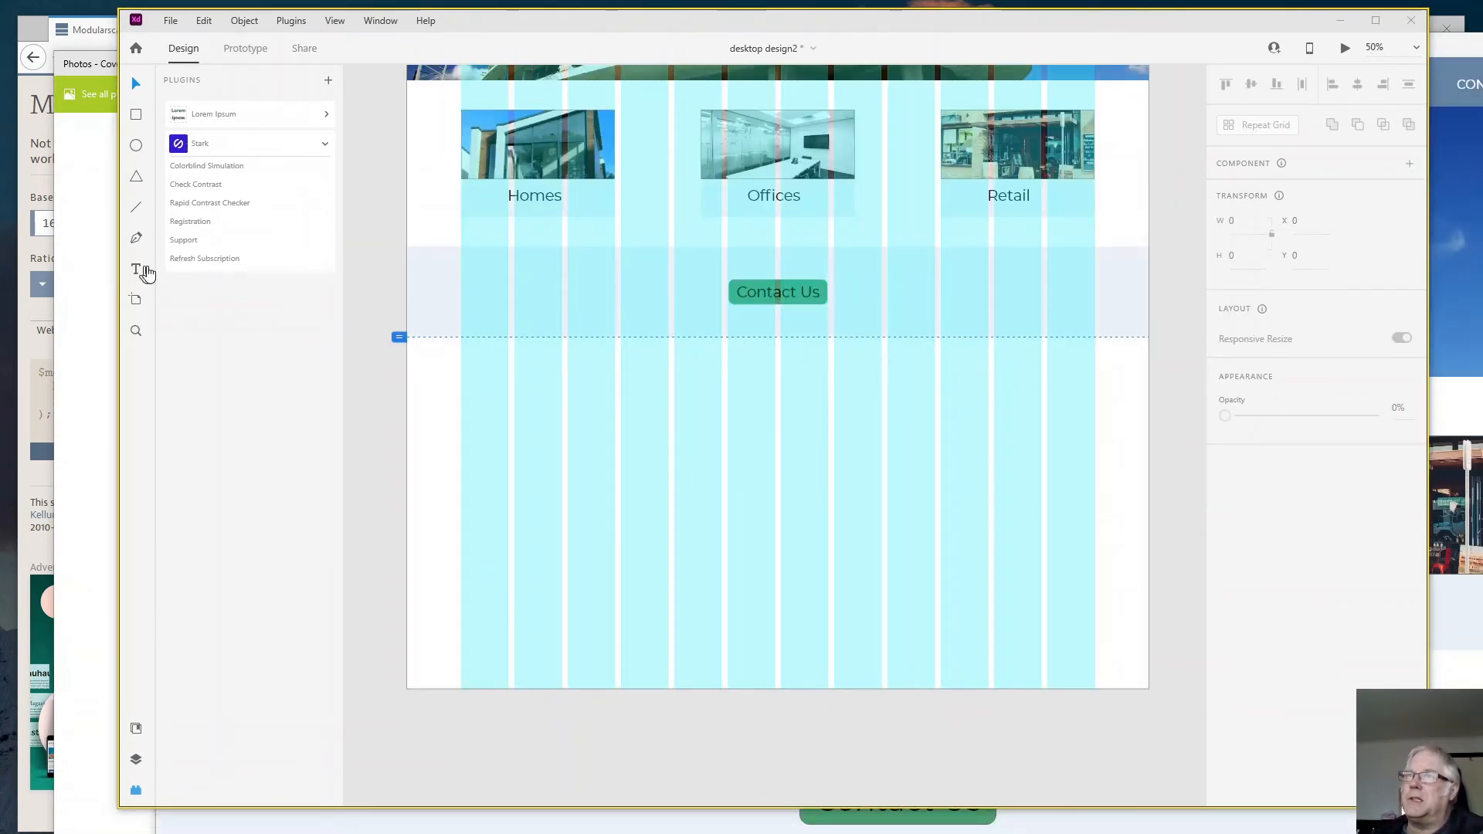
- Add the heading "Projects" below the "Contact Us" band and centre it on the page at about X 881, Y 1111
left_click(137, 272)
left_click(767, 391)
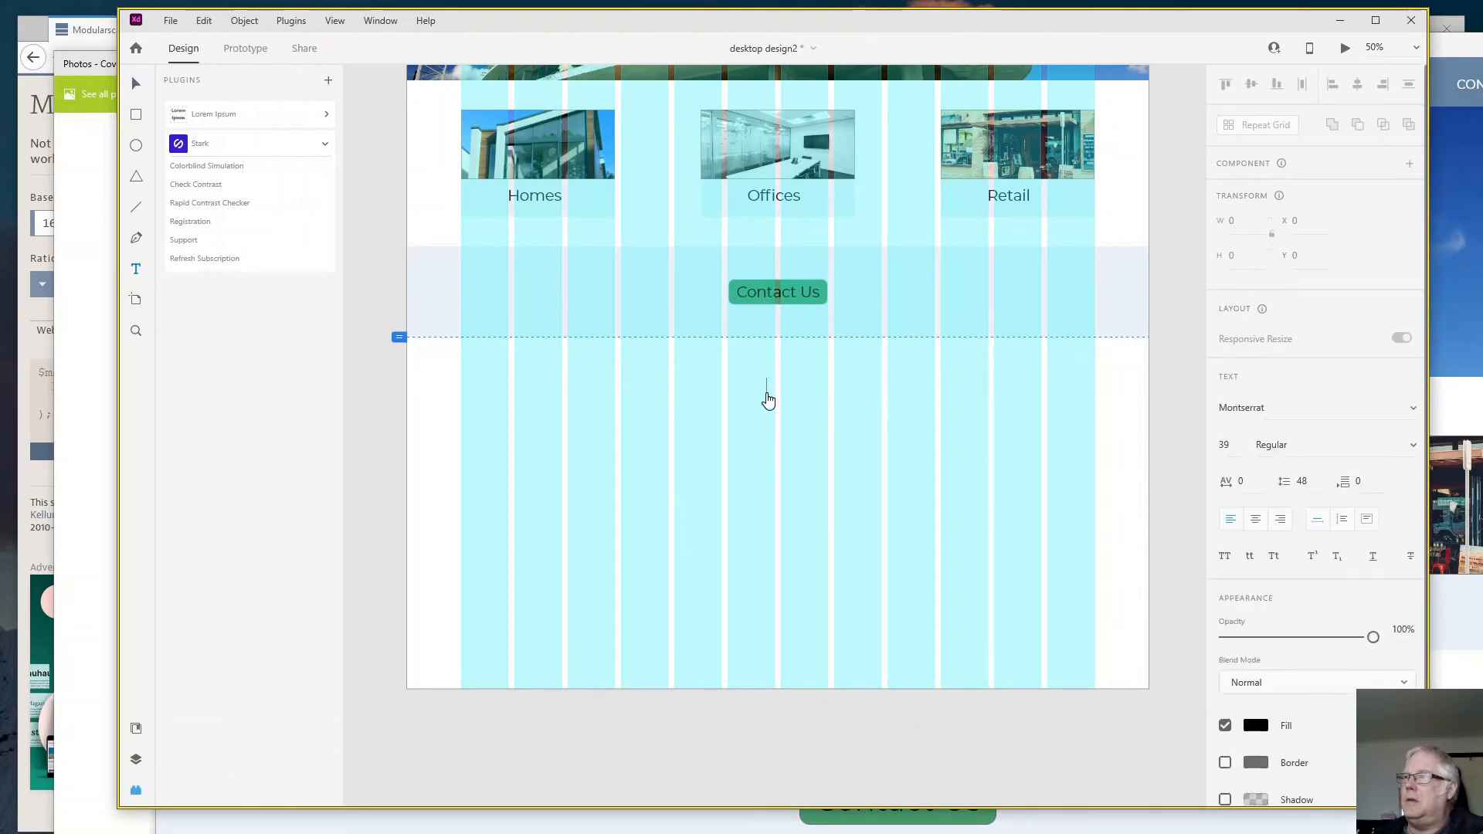
type("Projects")
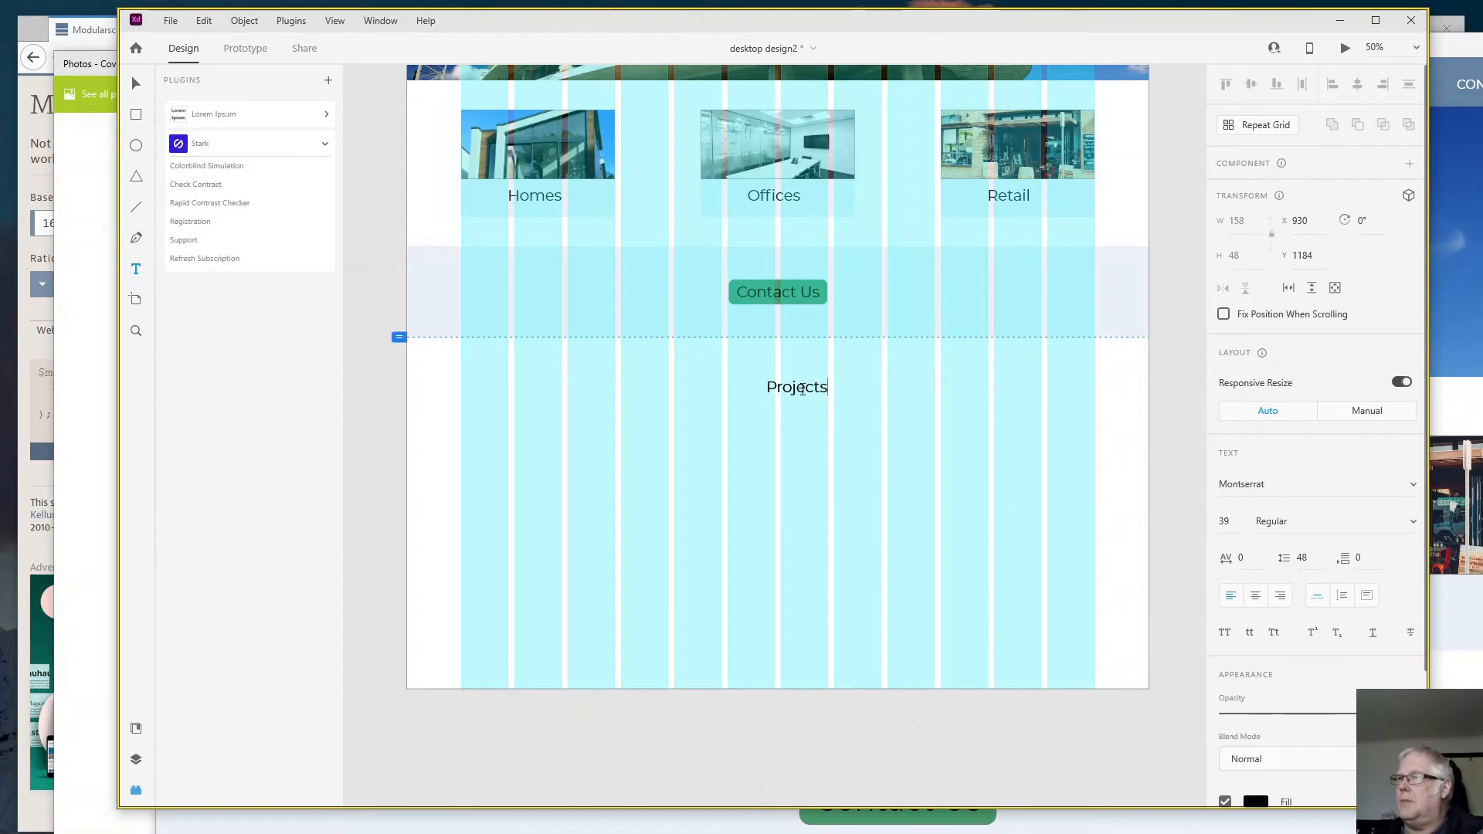
left_click(136, 85)
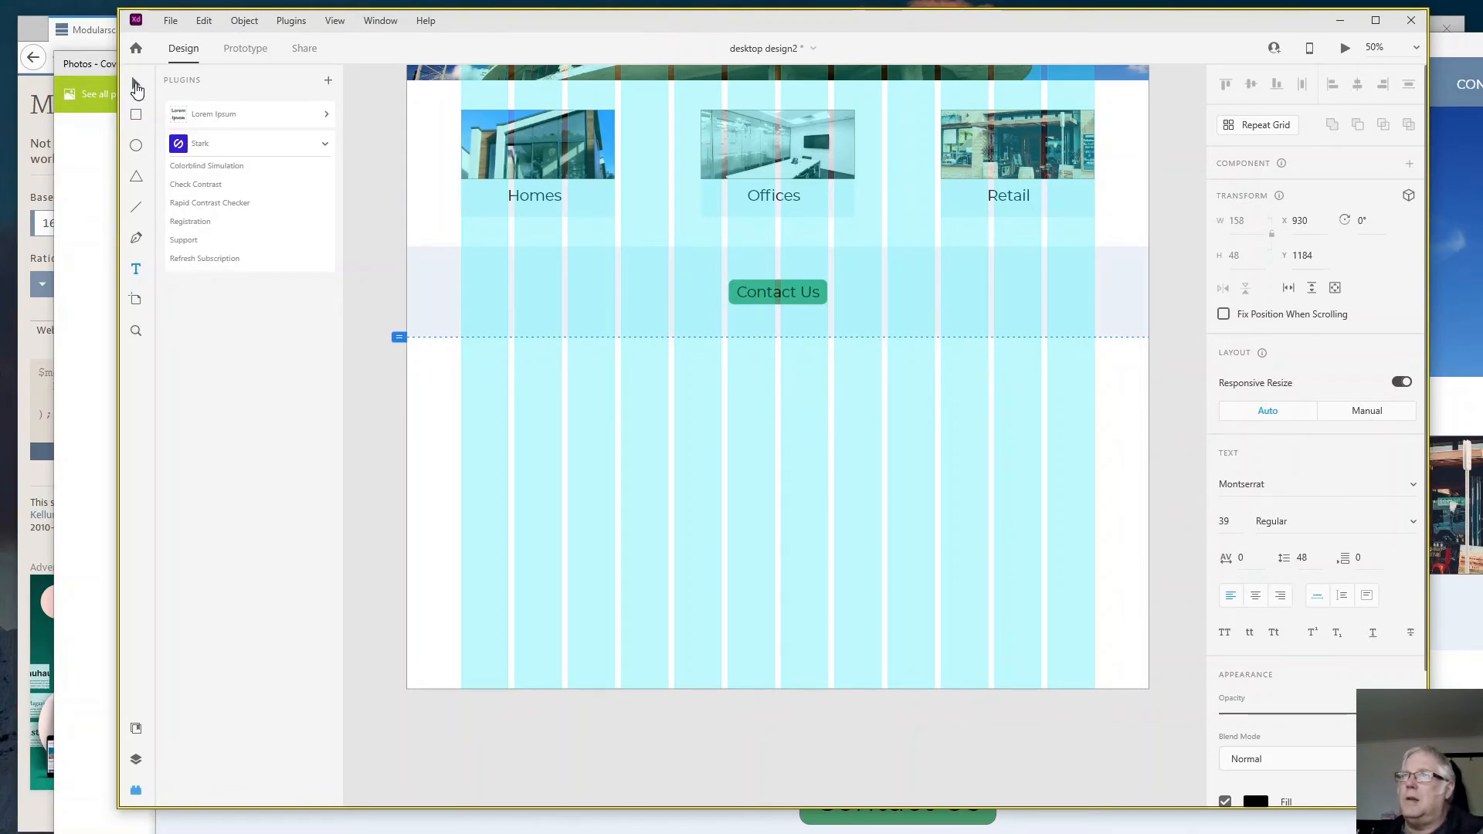
left_click_drag(809, 392, 786, 367)
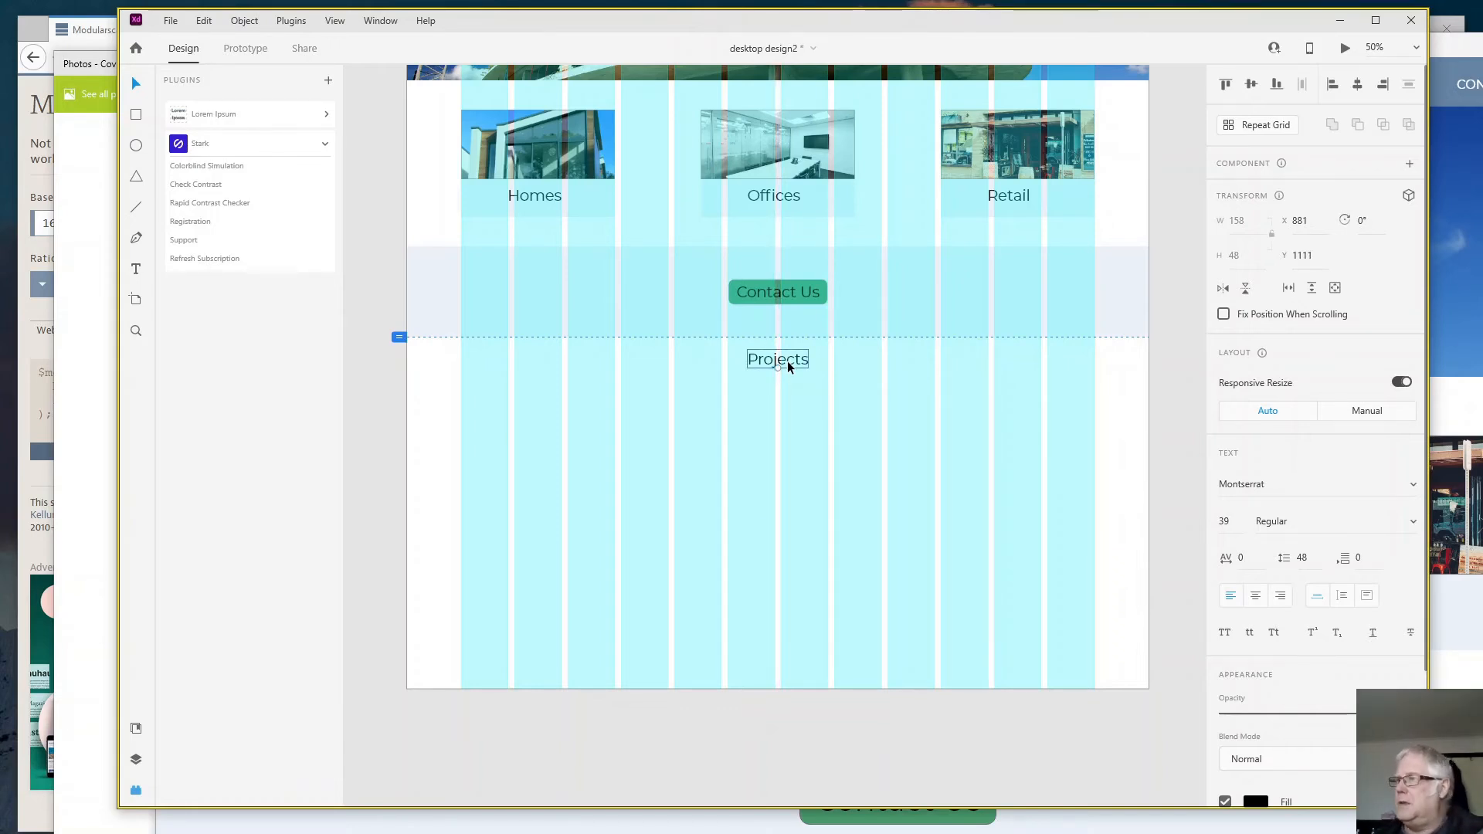
- Draw a rectangle about 398 by 192 below the "Projects" heading, at about X 554, Y 1212
left_click(839, 426)
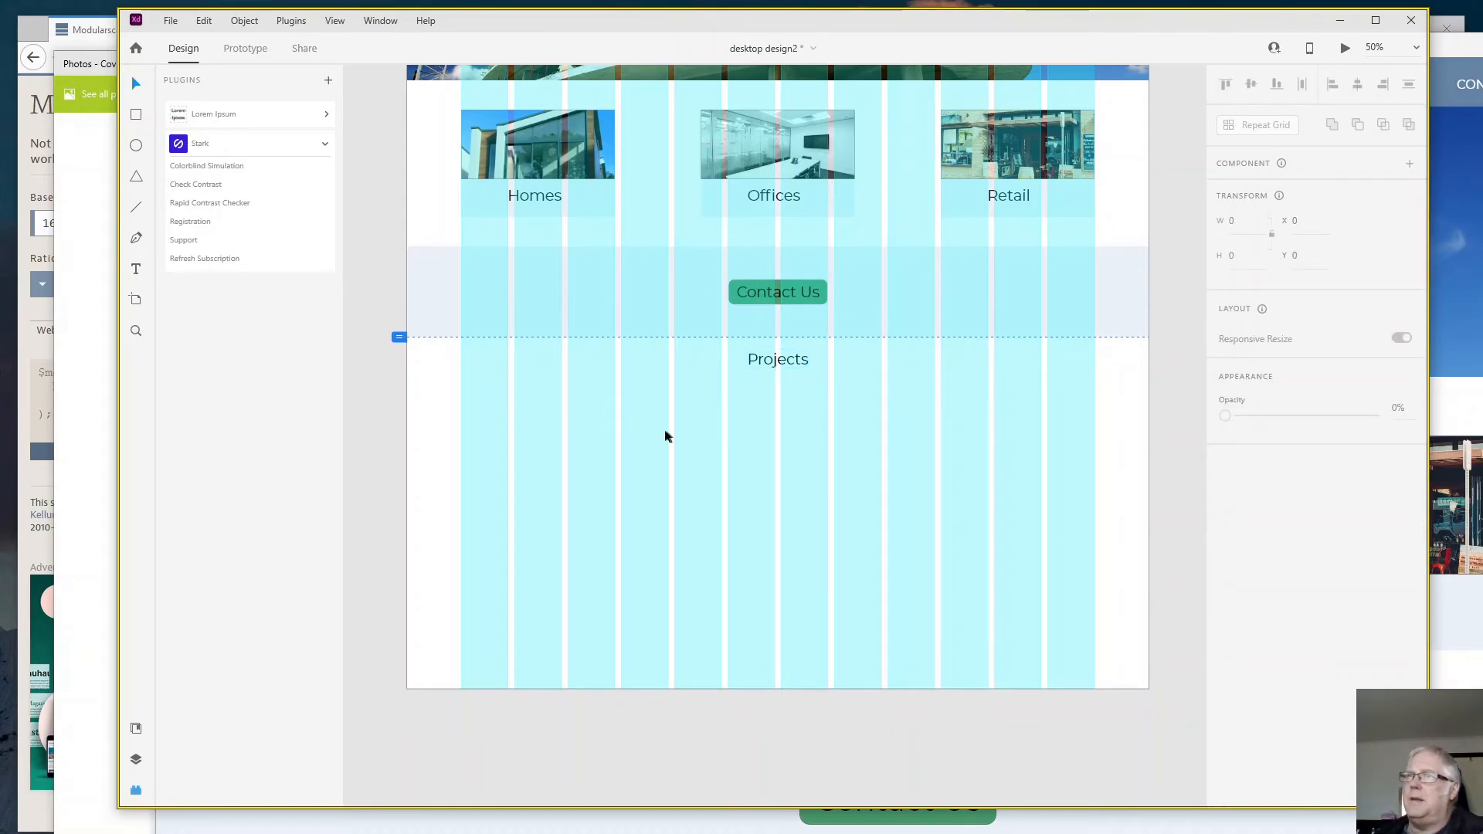
left_click(137, 117)
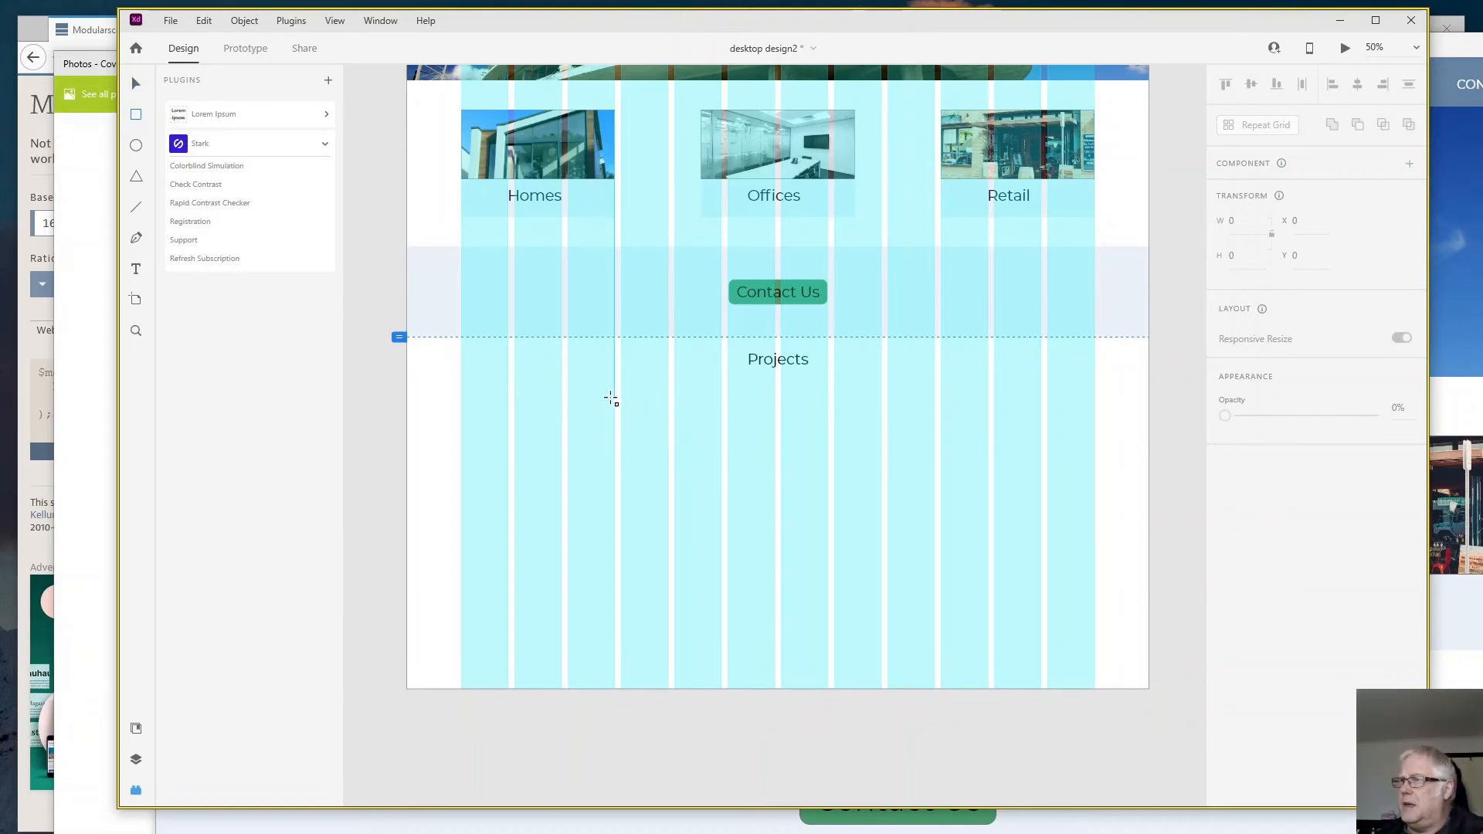
mouse_move(621, 390)
left_mouse_down()
mouse_move(660, 436)
mouse_move(770, 463)
left_mouse_up()
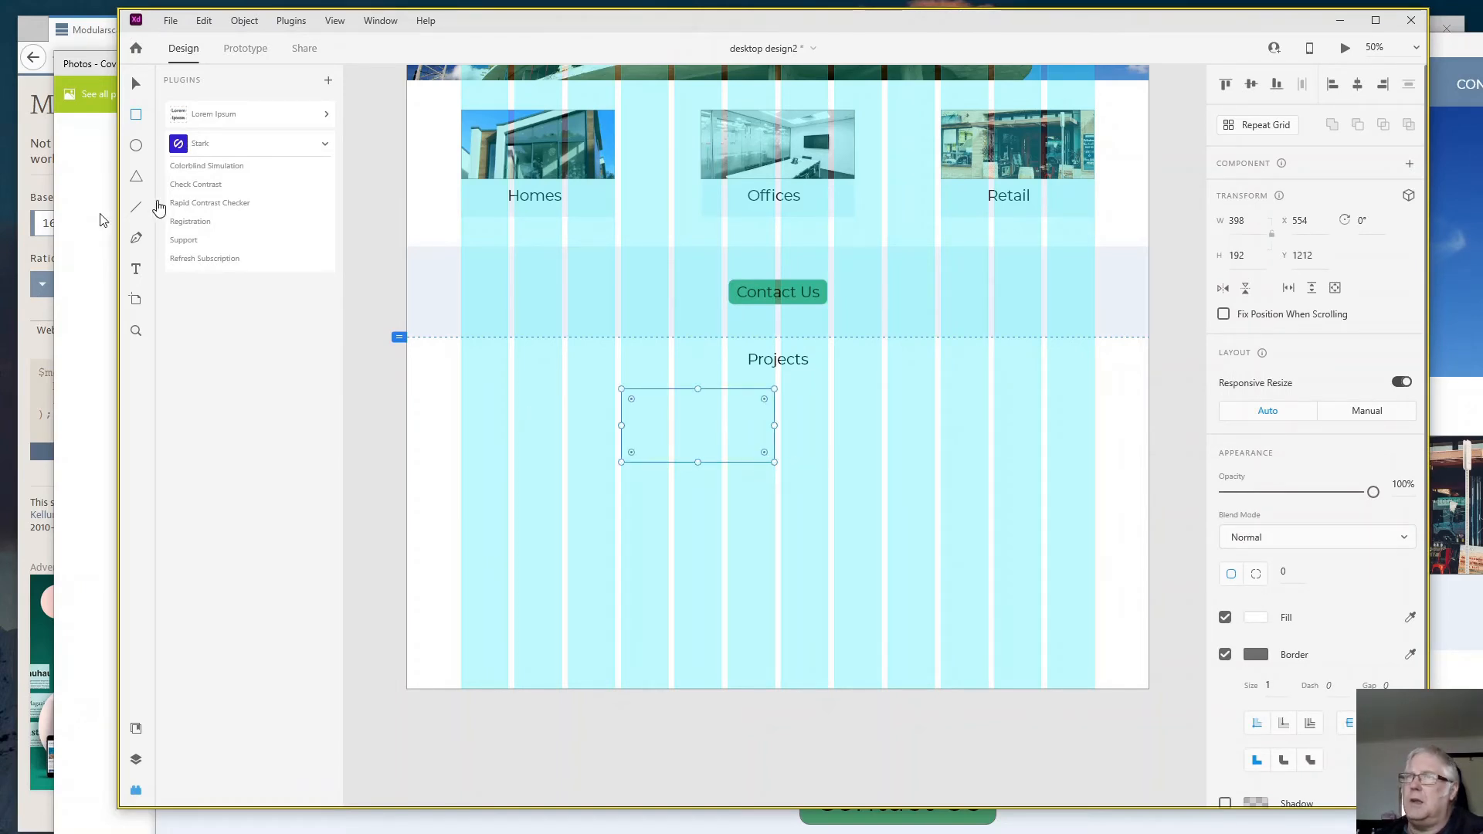
- Add the text "Project 1" just right of the new rectangle and apply the Montserrat 31pt character style to it
left_click(137, 271)
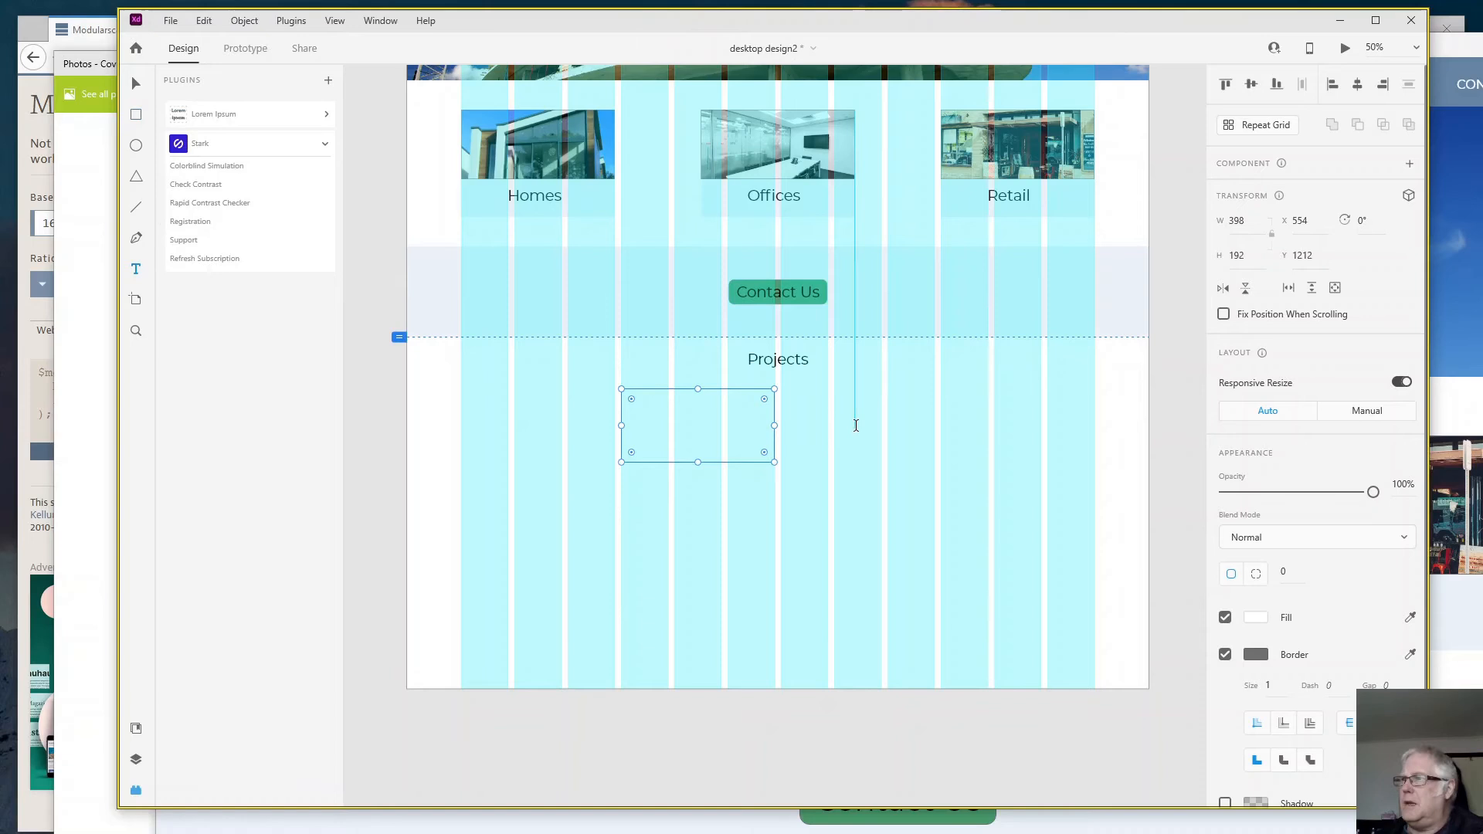
left_click(813, 402)
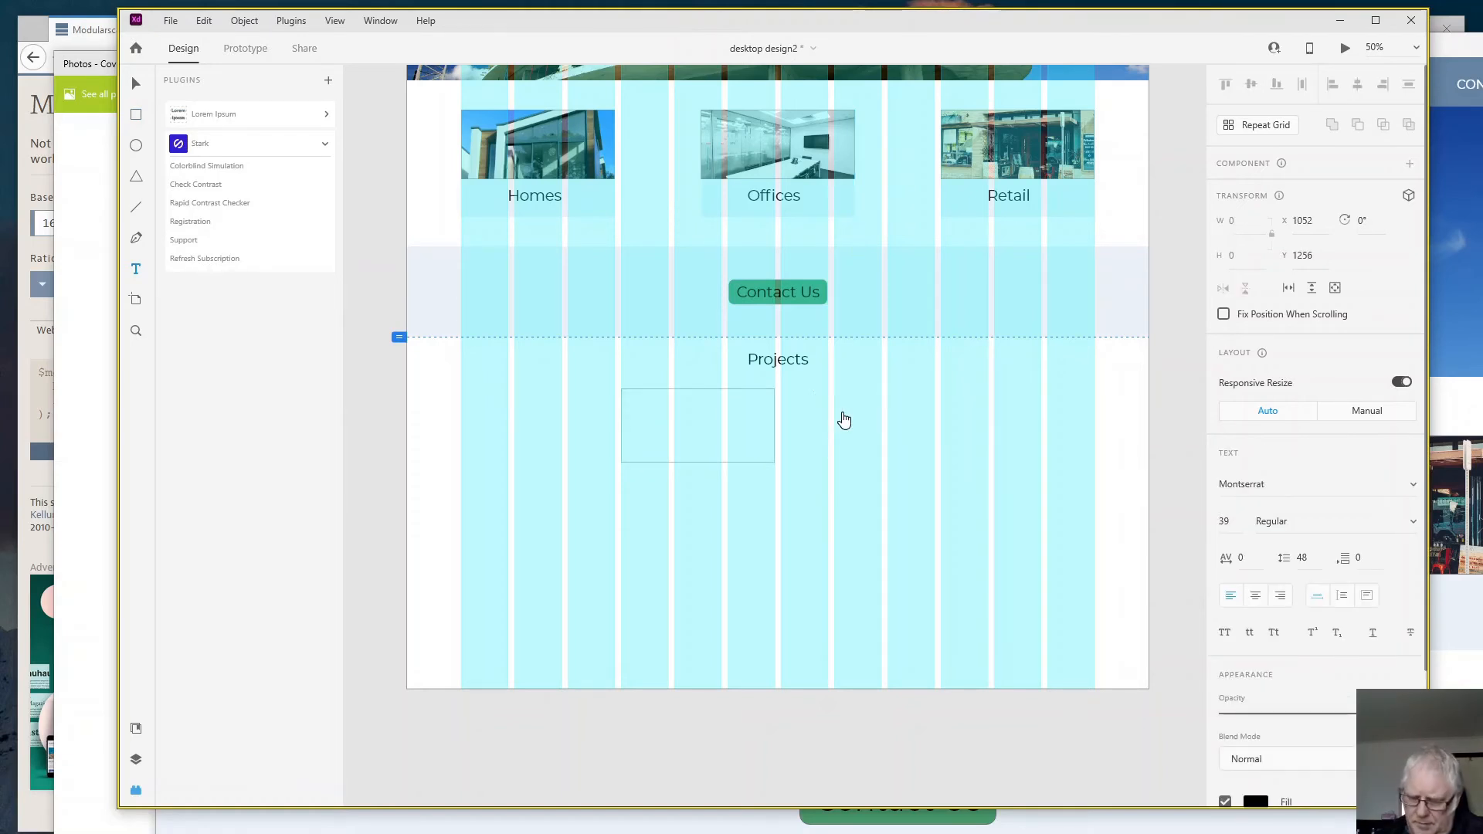
type("Project 1")
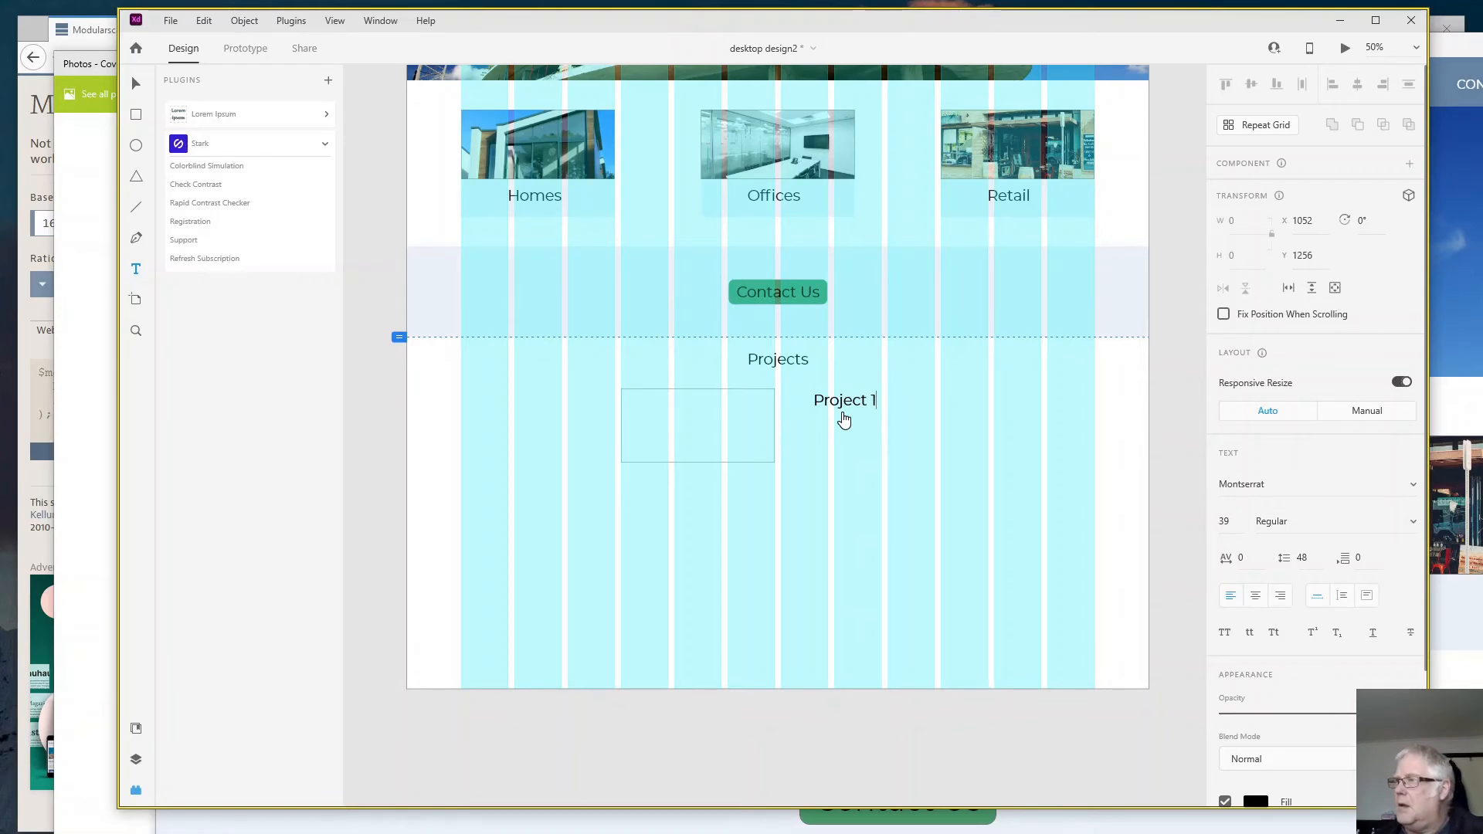
key("Escape")
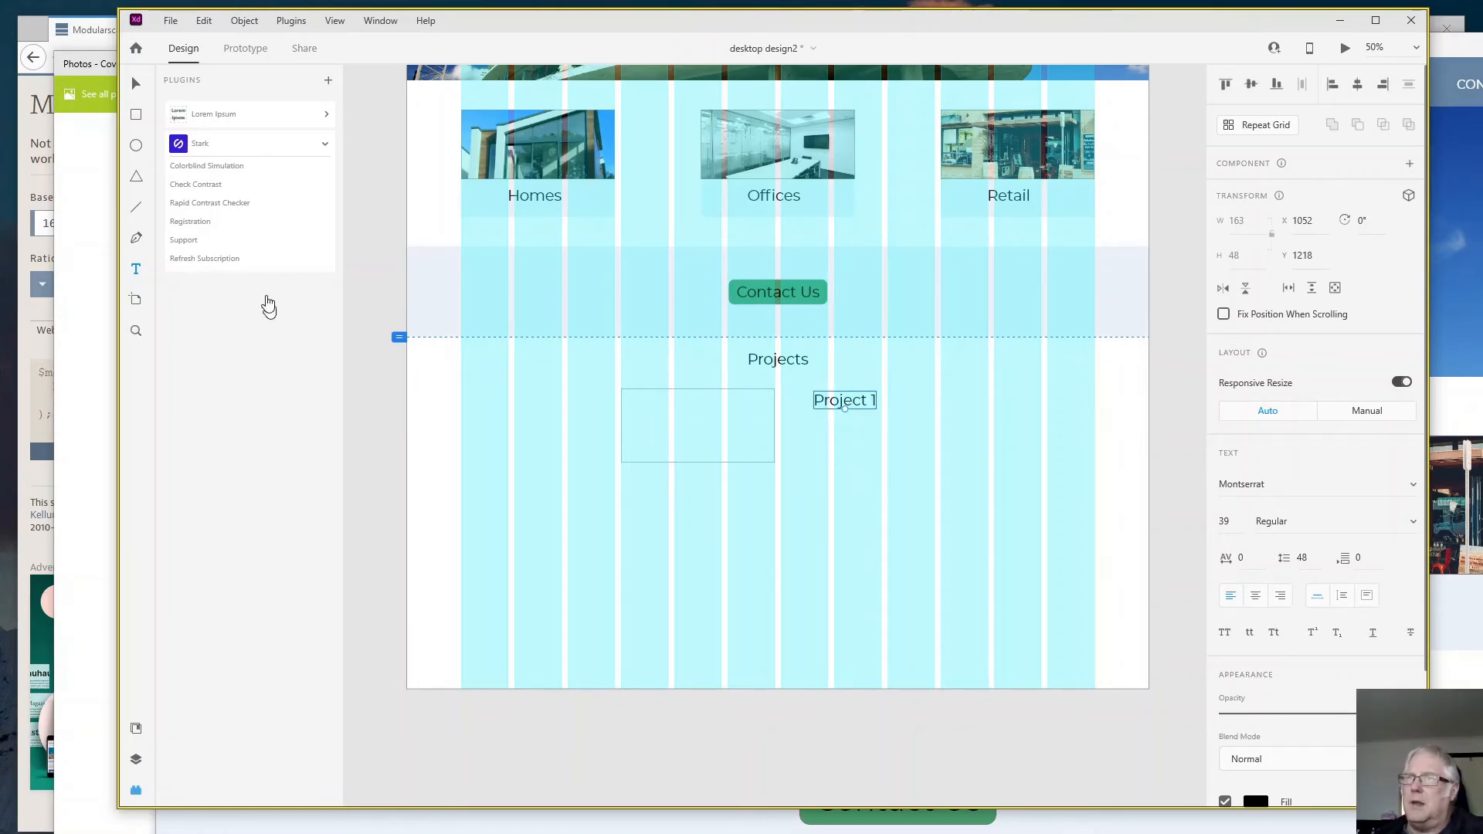
left_click(136, 730)
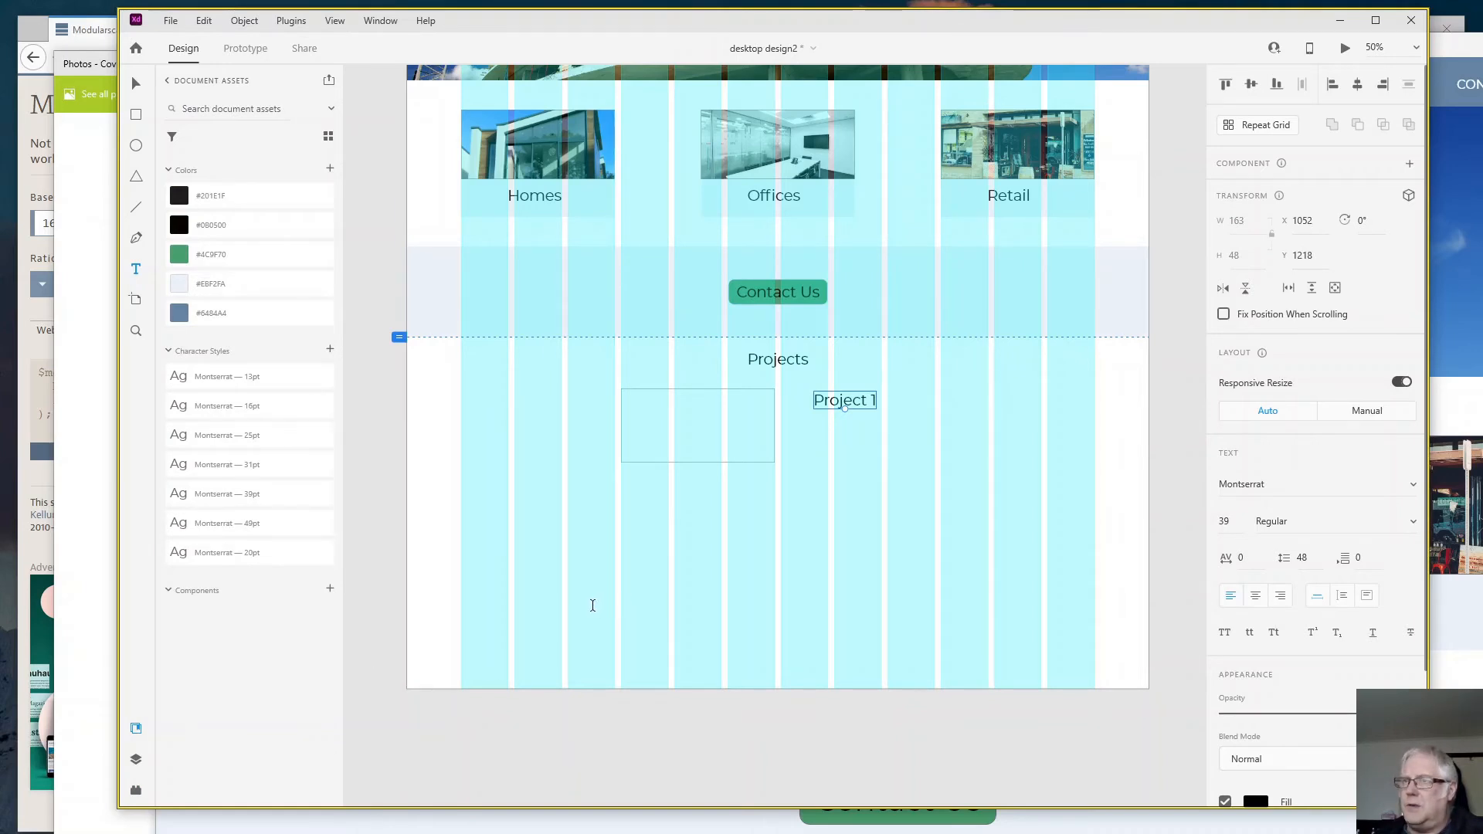
left_click(244, 466)
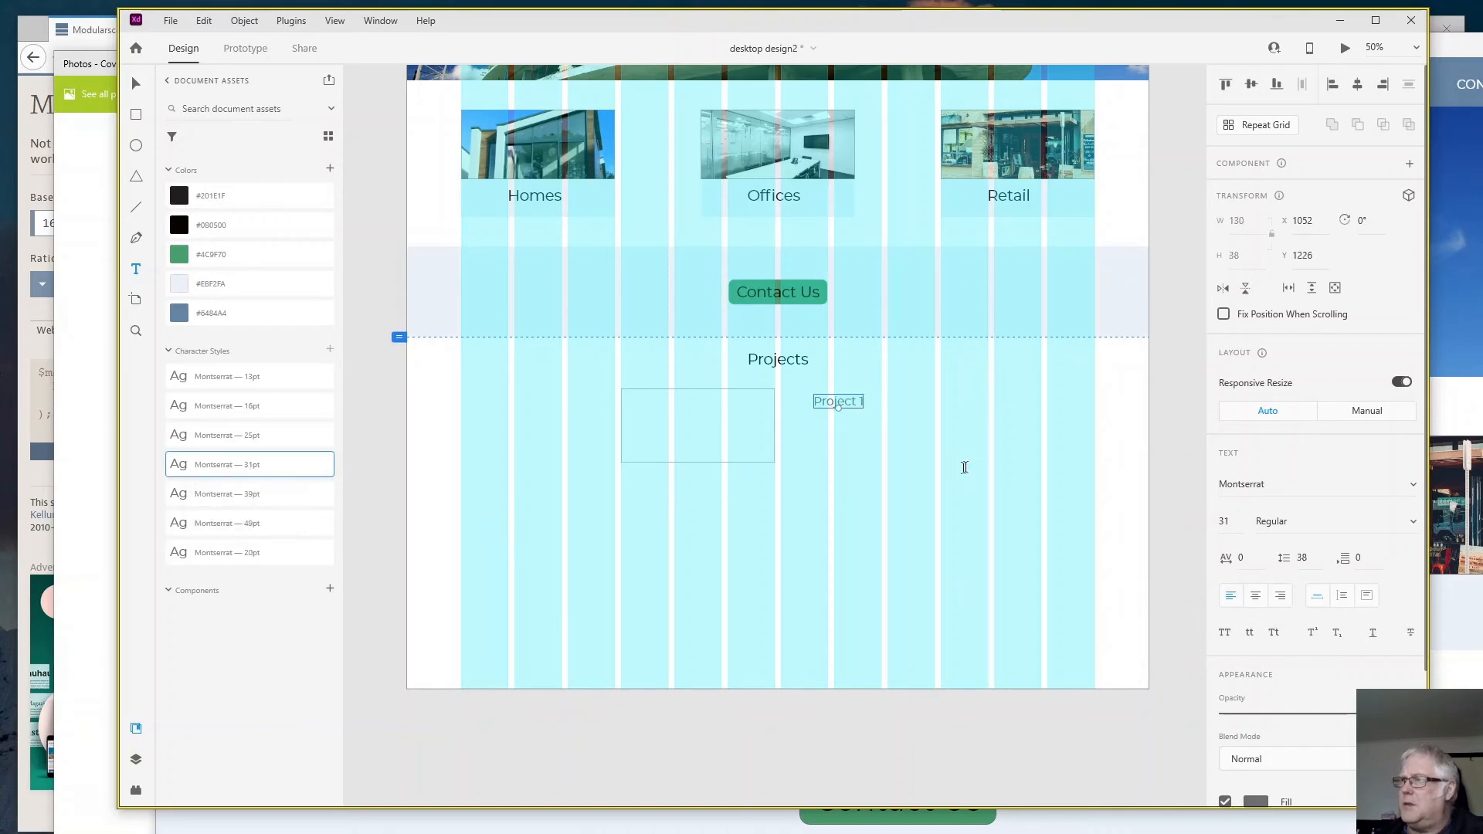
left_click(897, 466)
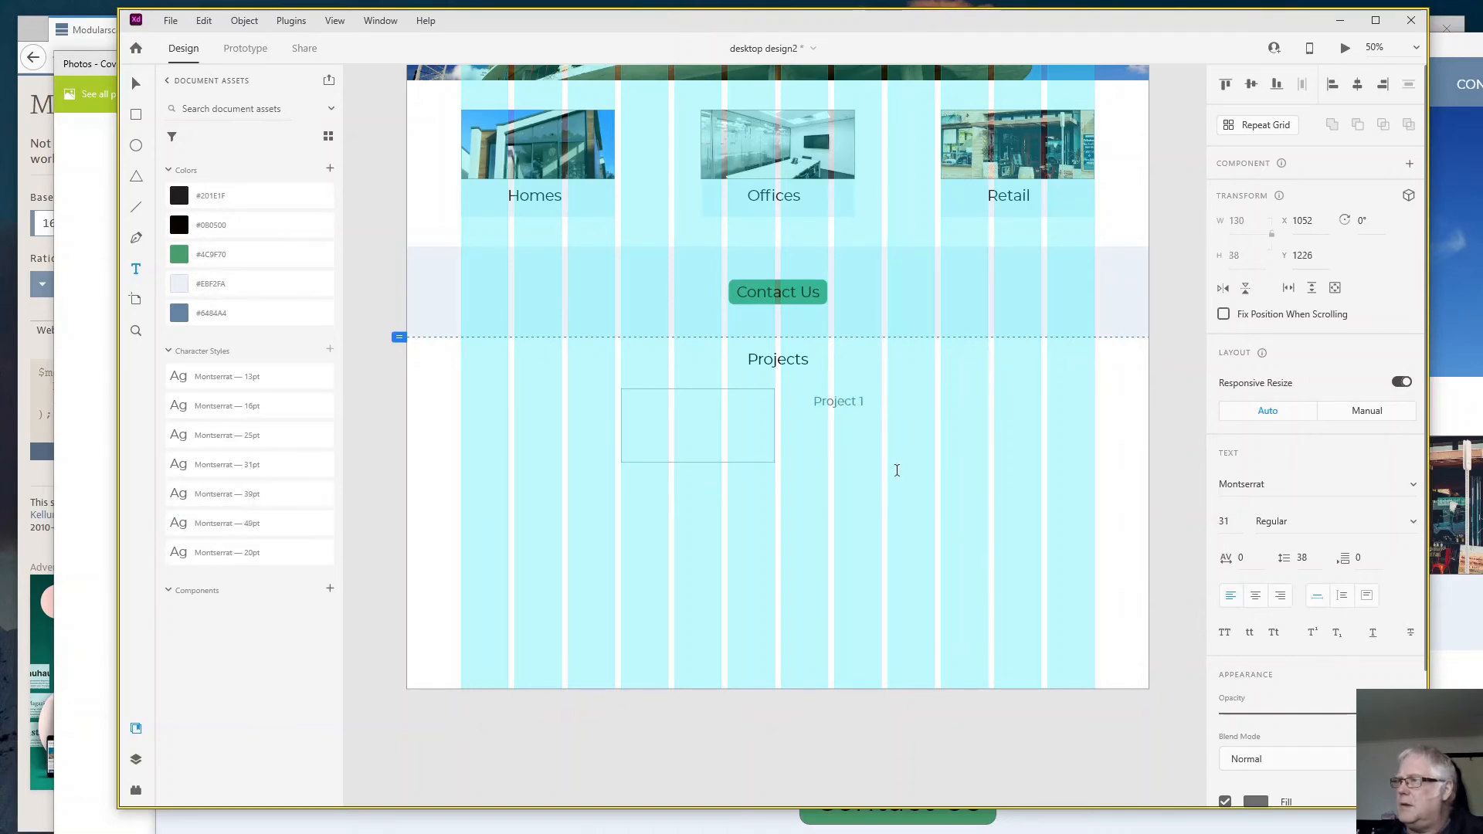
left_click(833, 402)
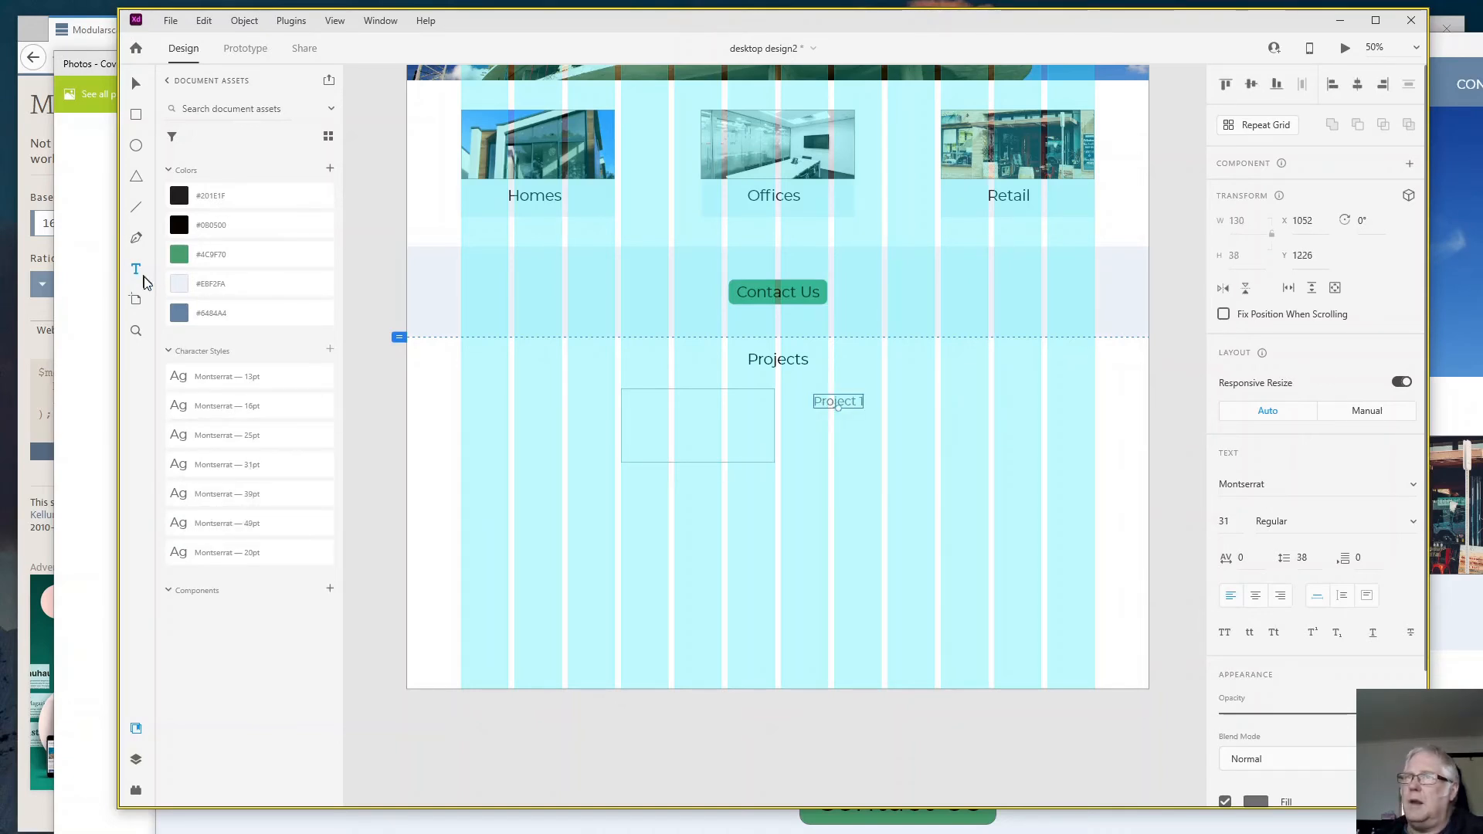
- Draw a text area about 456 by 310 below "Project 1", with the Lorem Ipsum plugin's commands expanded for use
left_click(138, 271)
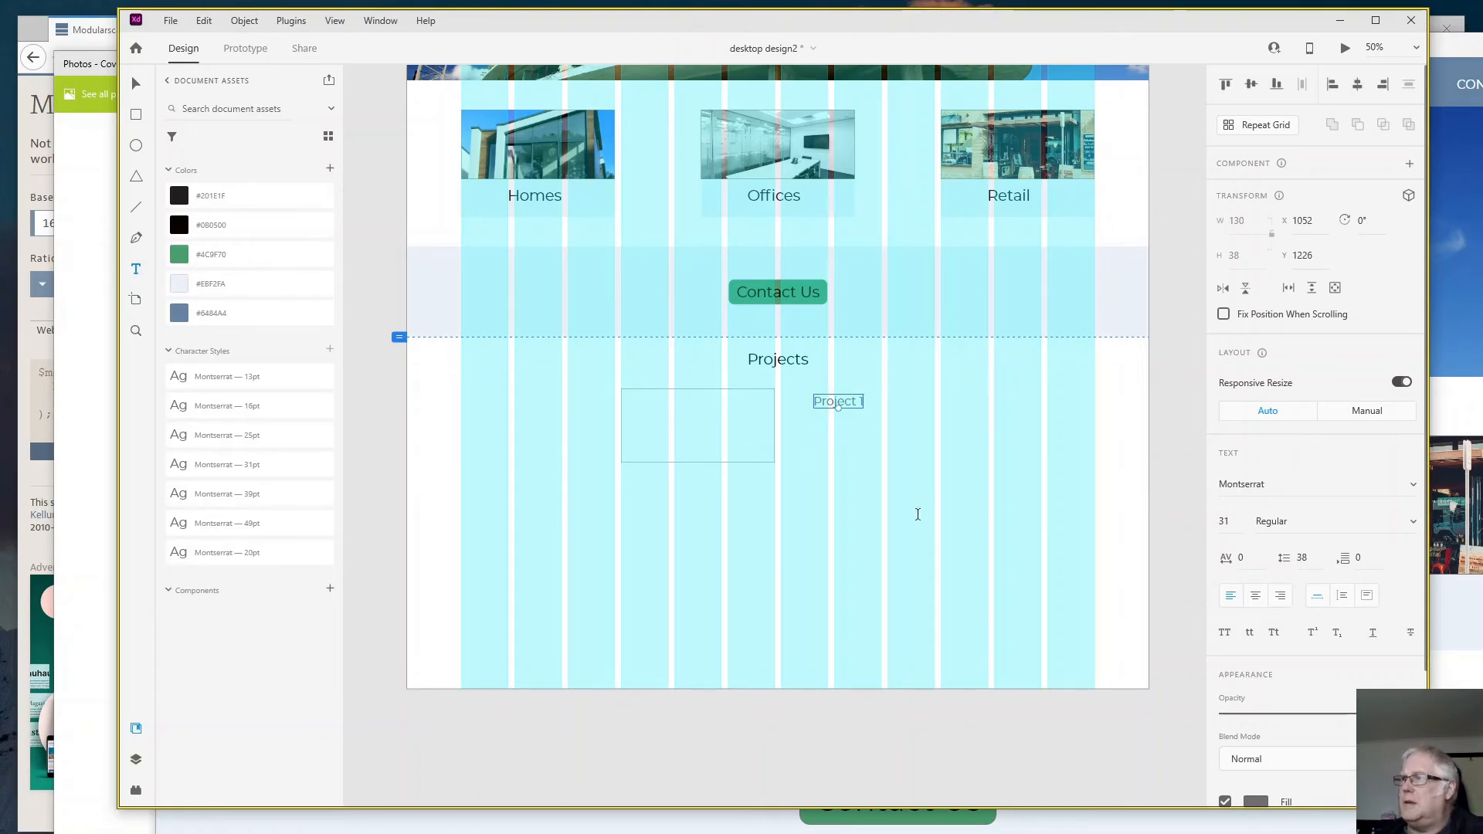
left_click(812, 438)
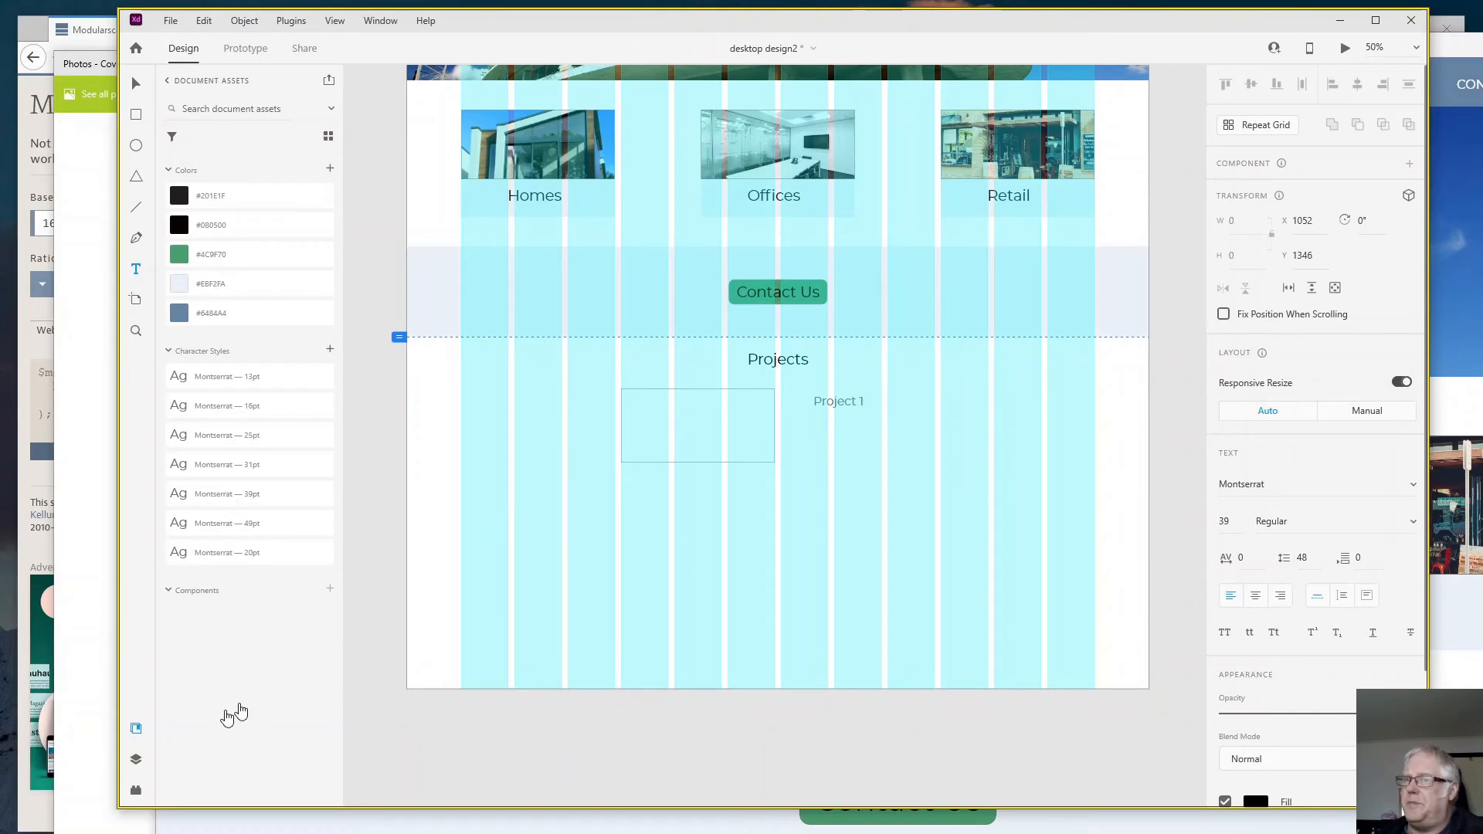
left_click(138, 794)
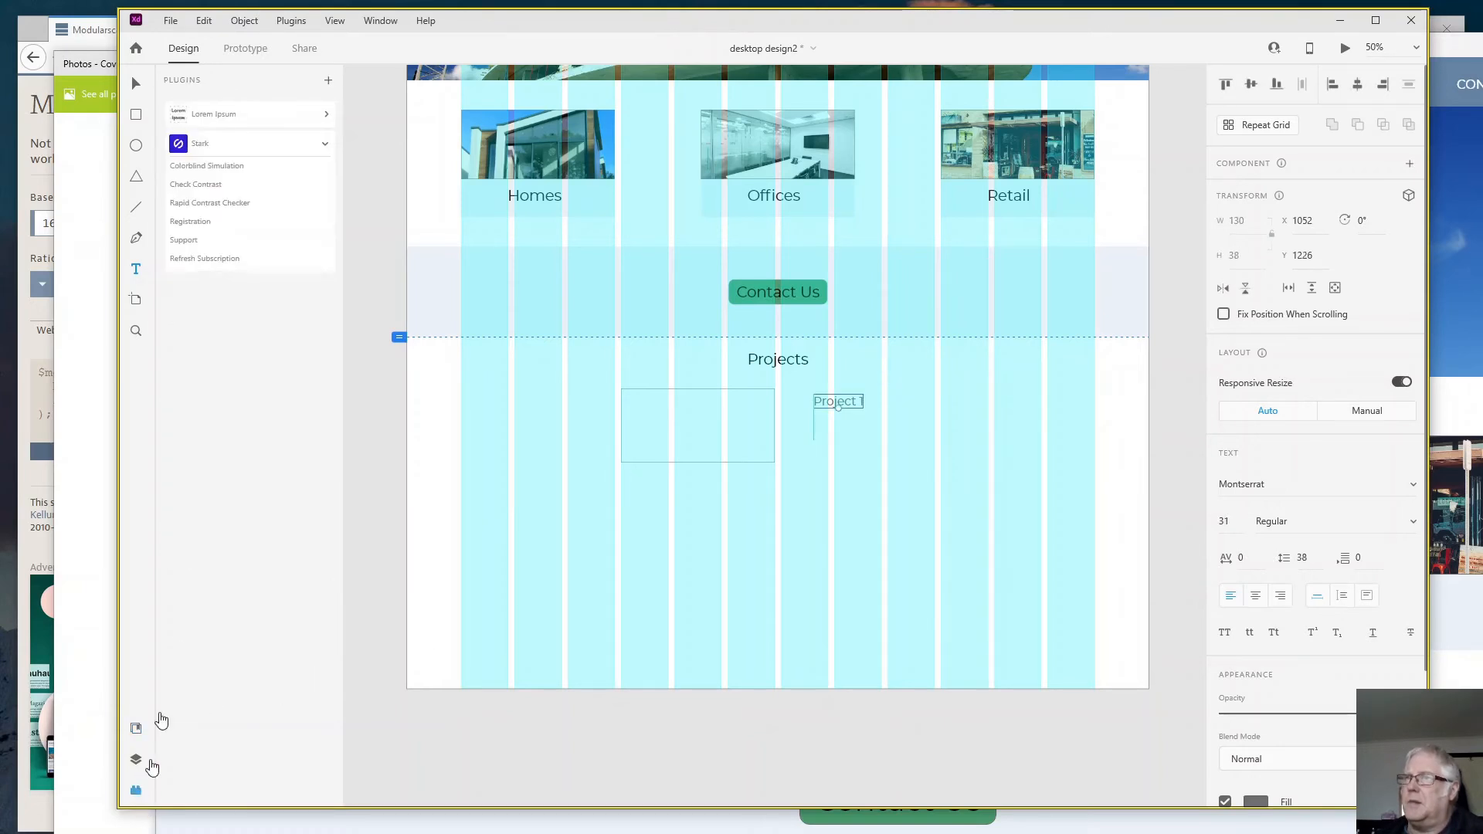
left_click(224, 144)
left_click(206, 116)
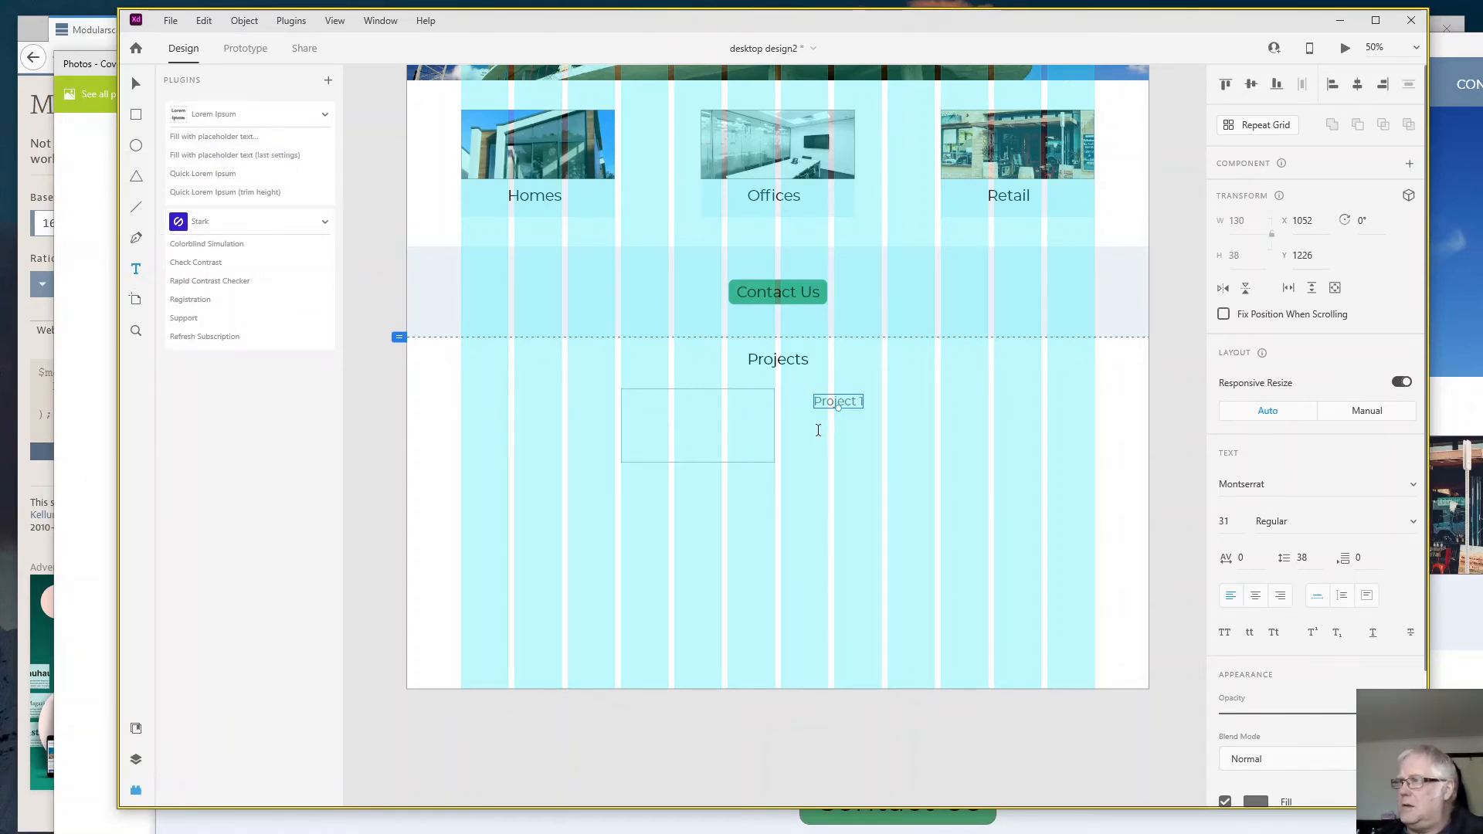
left_click_drag(818, 430, 996, 550)
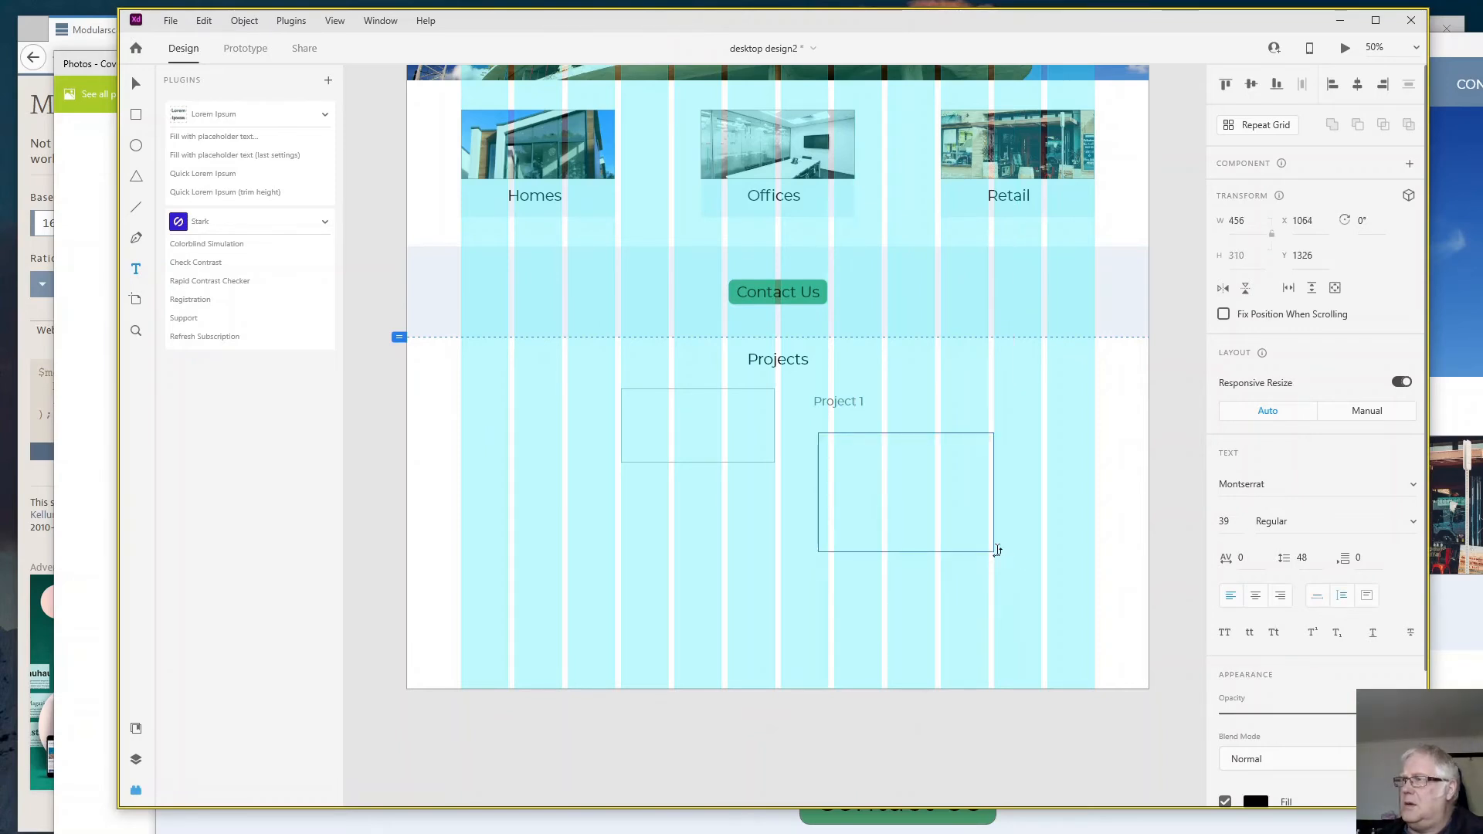
- Fill the text area with Cicero (Latin) placeholder text ending in a period, and apply the Montserrat 16pt character style
left_click(217, 139)
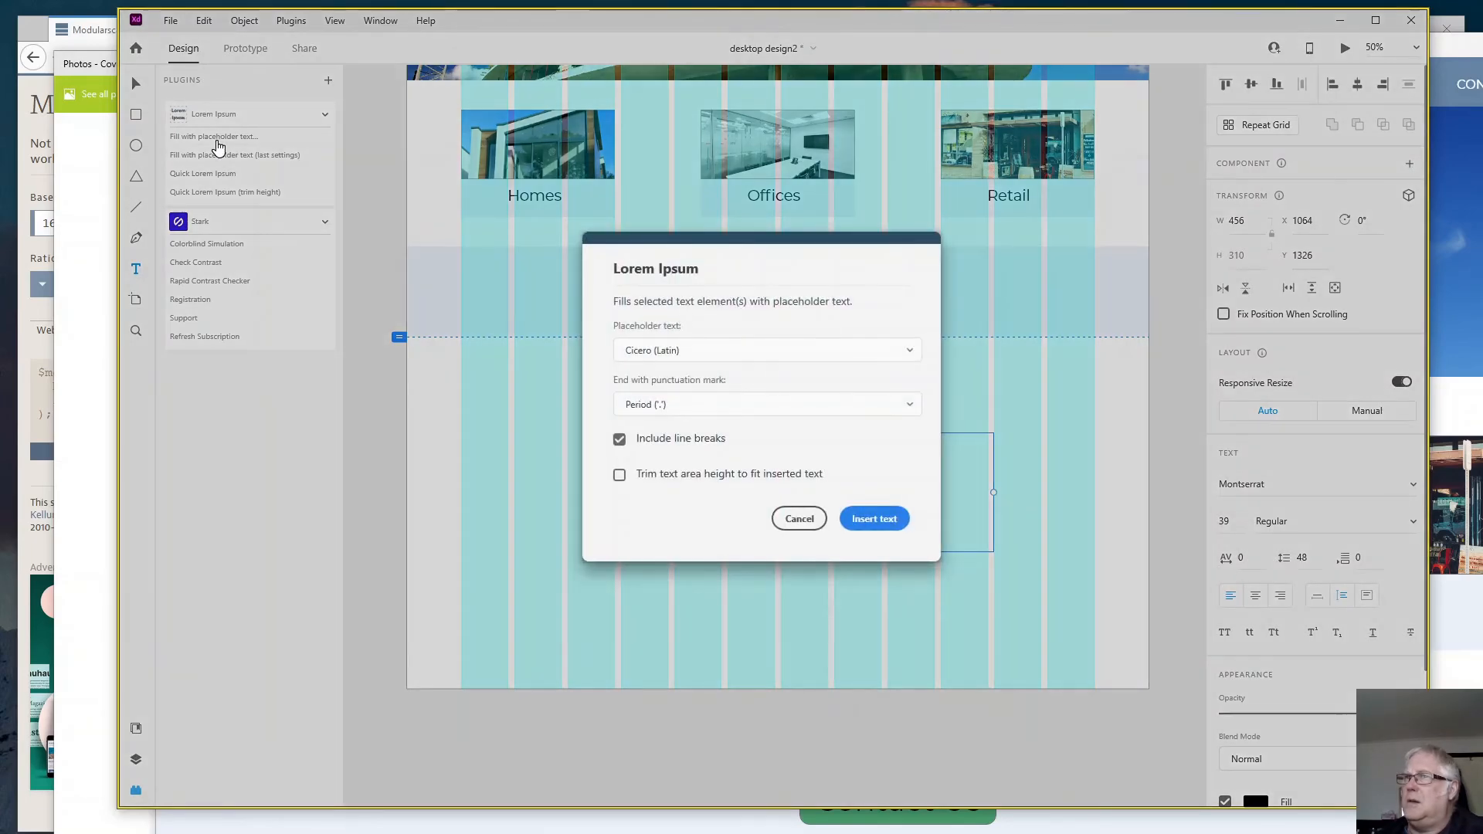
left_click(881, 519)
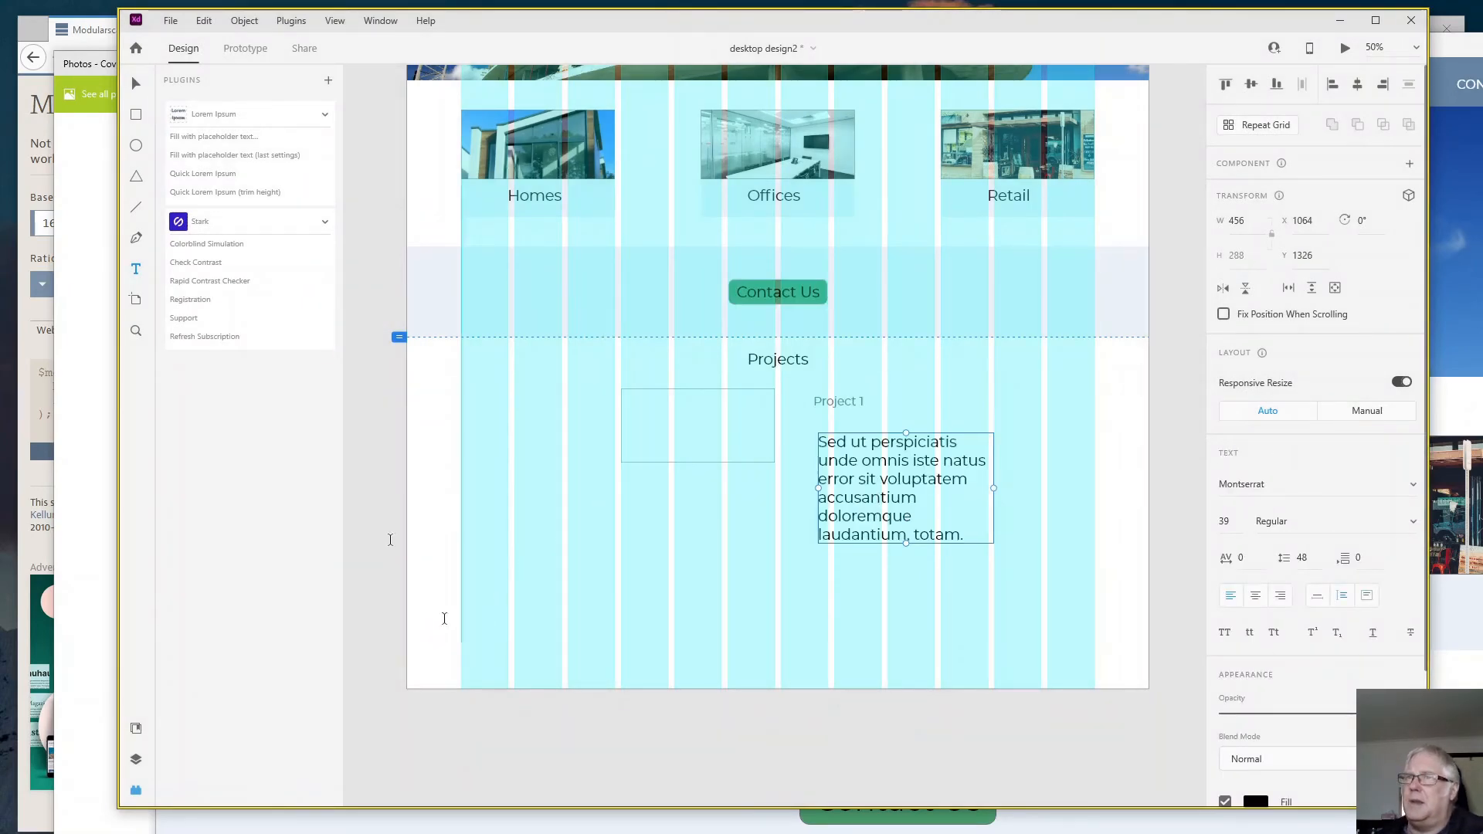
left_click(137, 729)
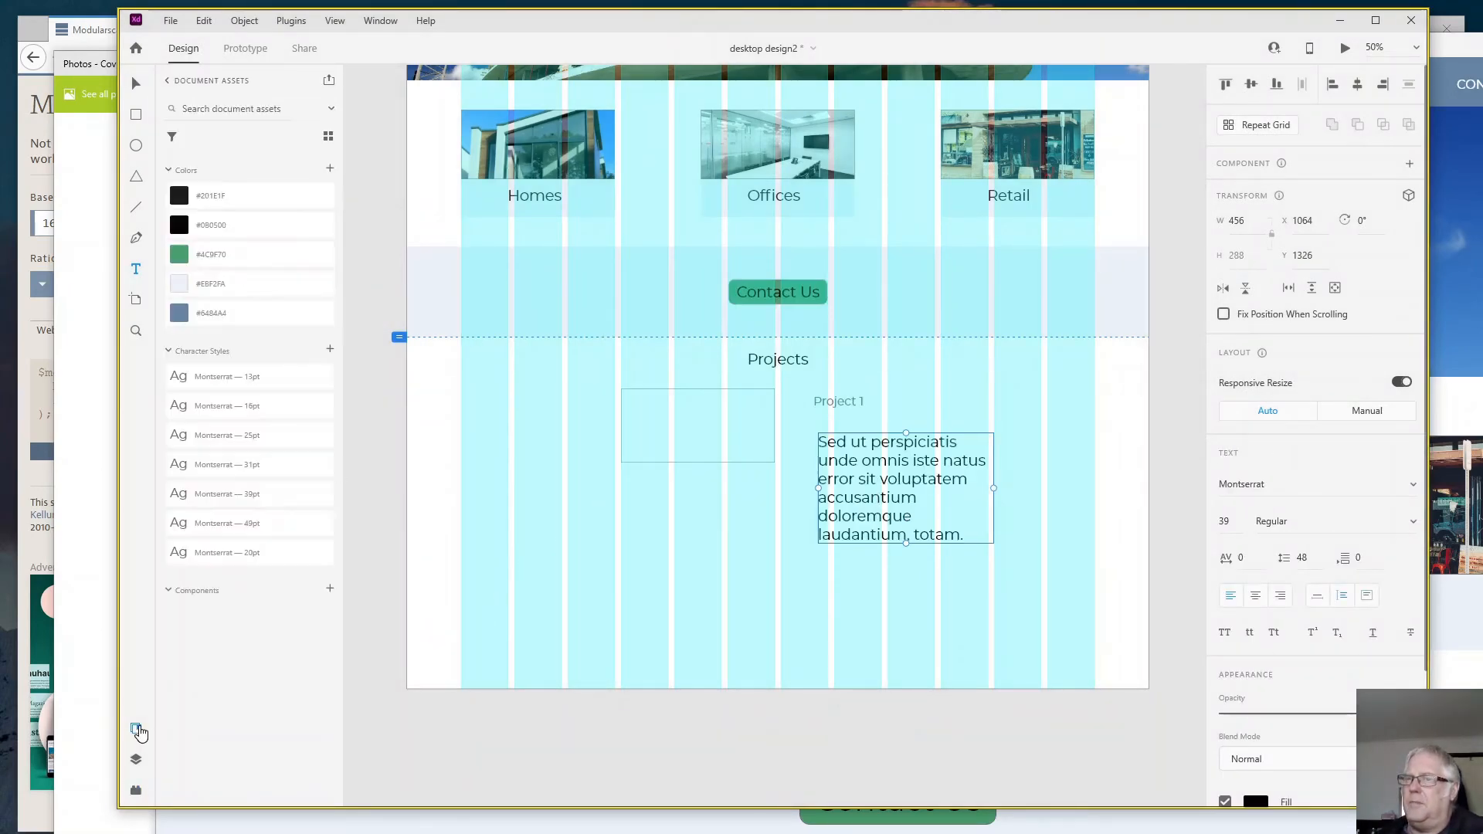
left_click(239, 408)
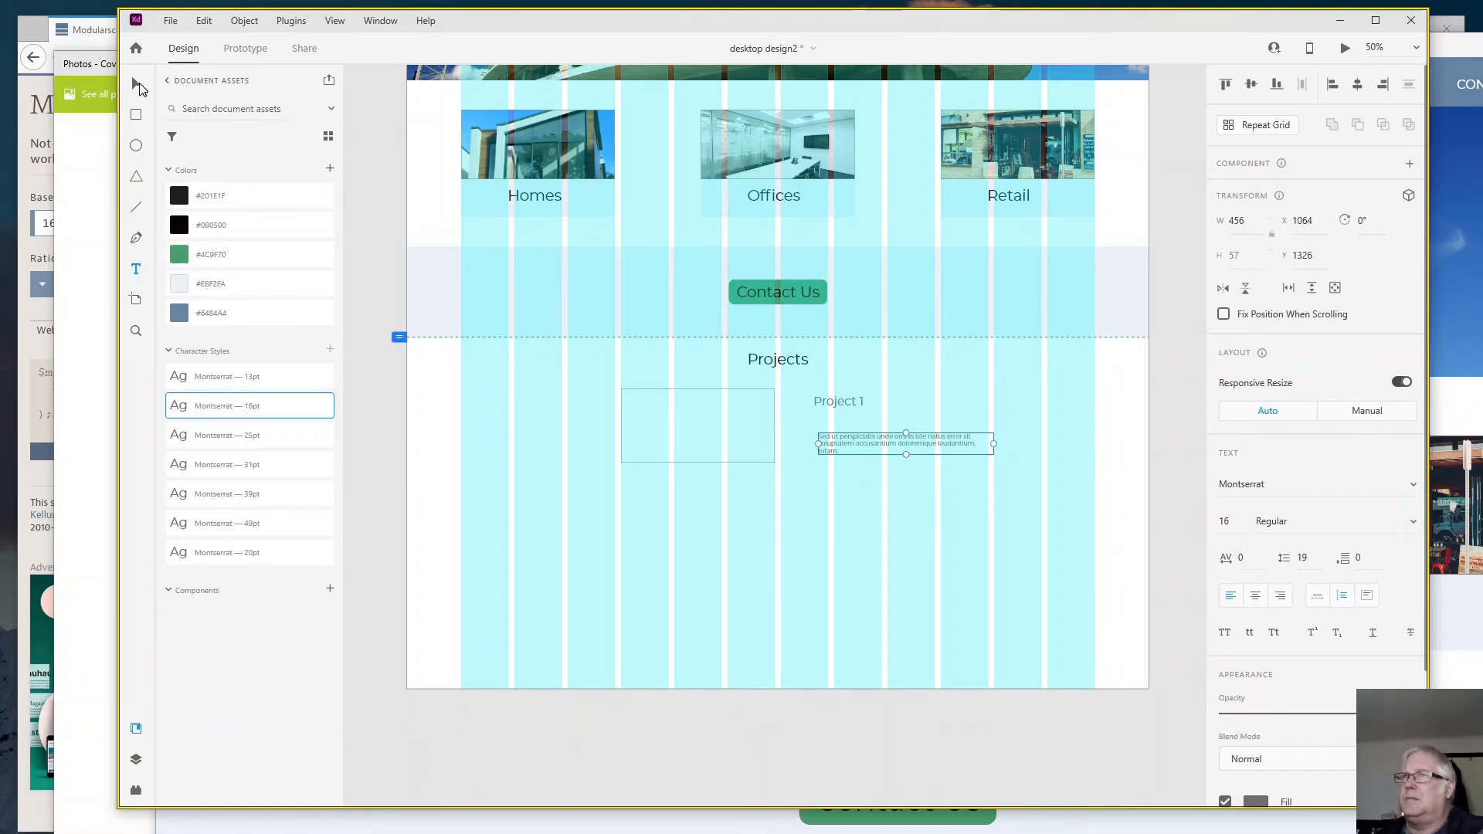
- Move the "Project 1" title beside the rectangle's upper edge, at X 968, Y 1212
left_click_drag(831, 403, 833, 395)
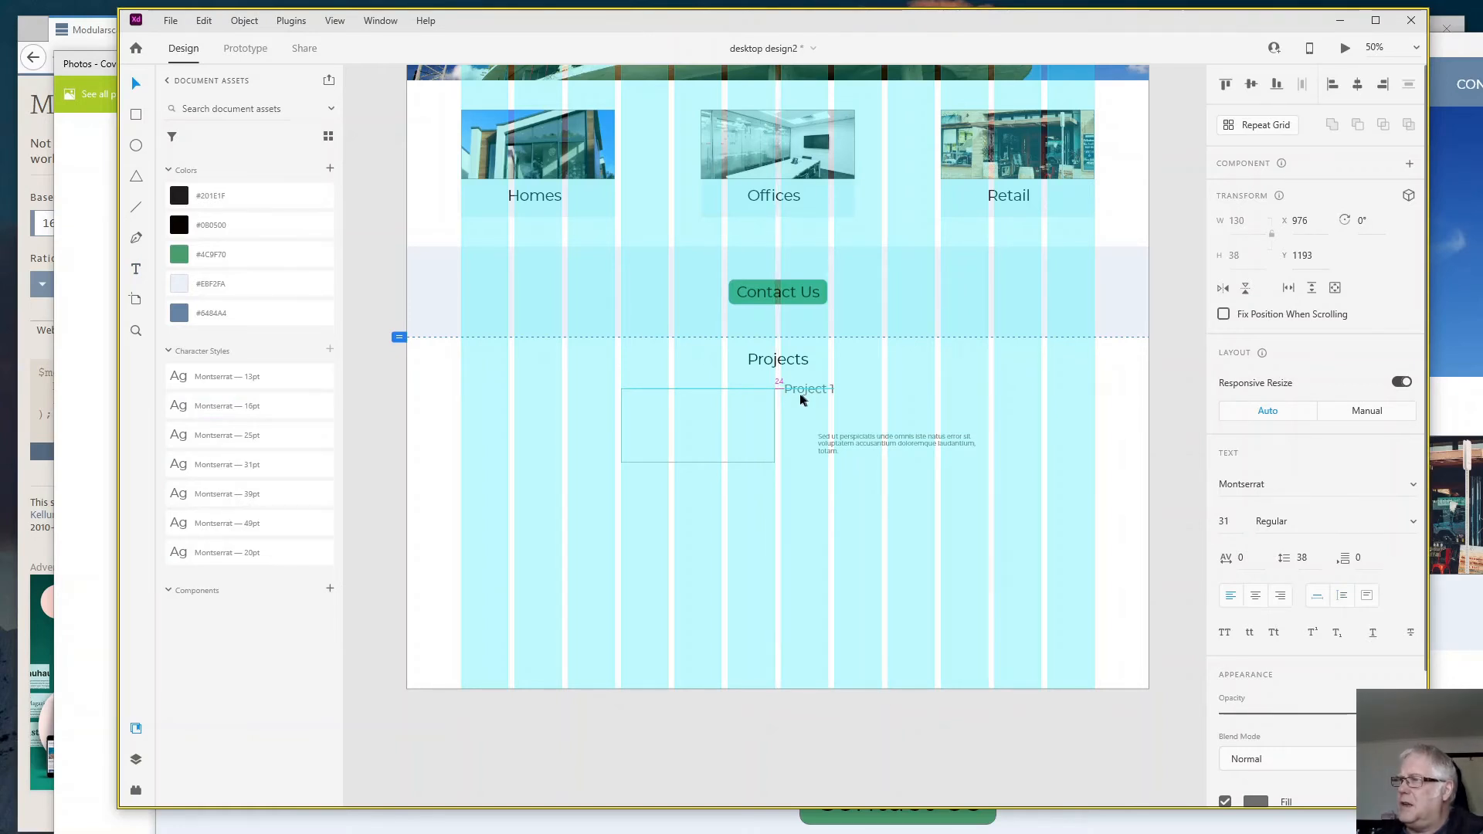
key("Left")
key("Left")
key("Left")
key("Left")
key("Left")
key("Left")
key("Left")
key("Left")
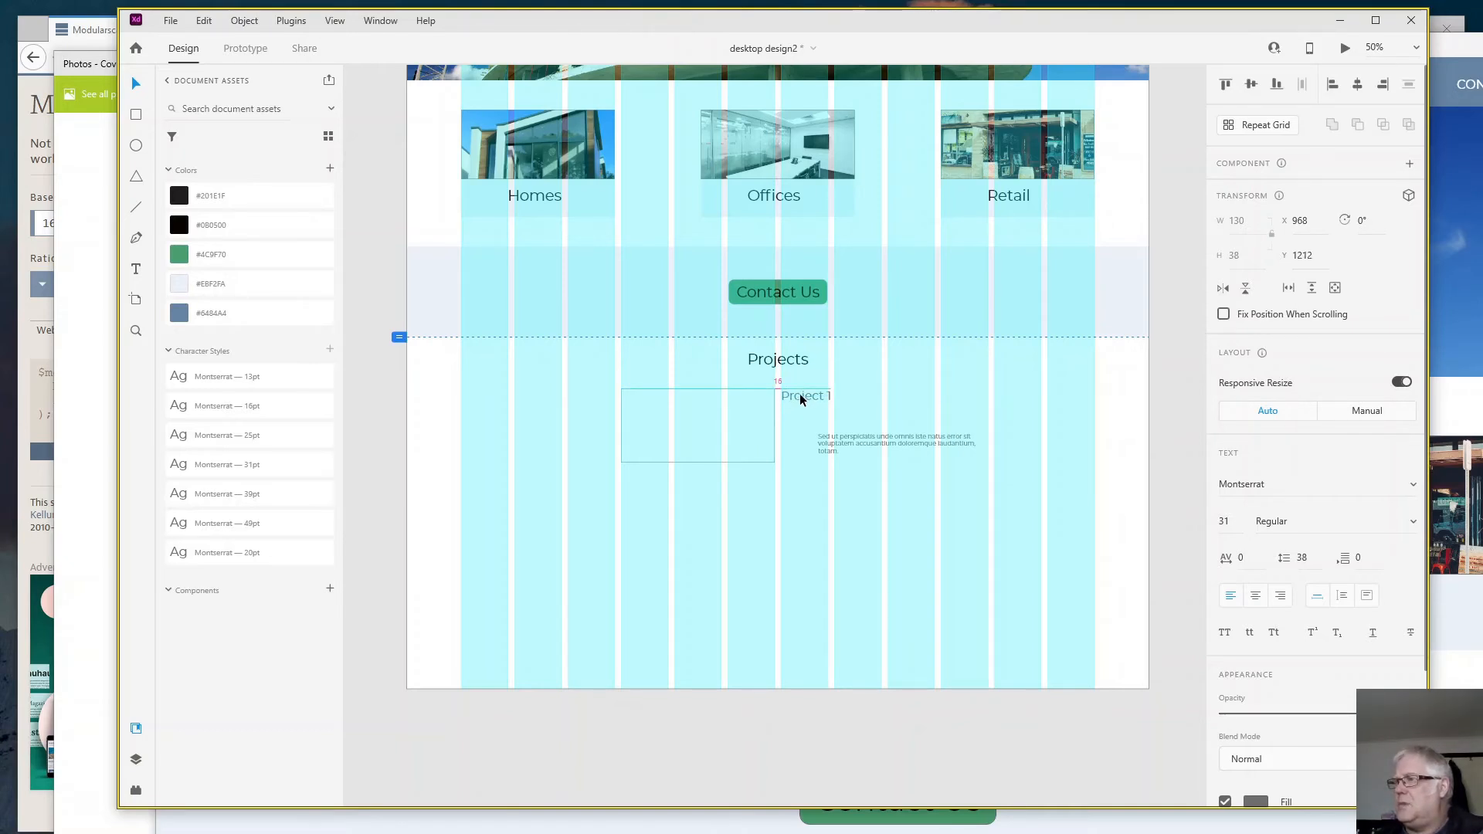
key("Down")
key("Down")
key("Down")
key("Down")
key("Down")
key("Down")
key("Down")
key("Down")
key("Down")
- Move the placeholder paragraph directly under "Project 1" at X 968, Y 1268, and narrow its text area to 398 wide
left_click_drag(854, 433, 823, 419)
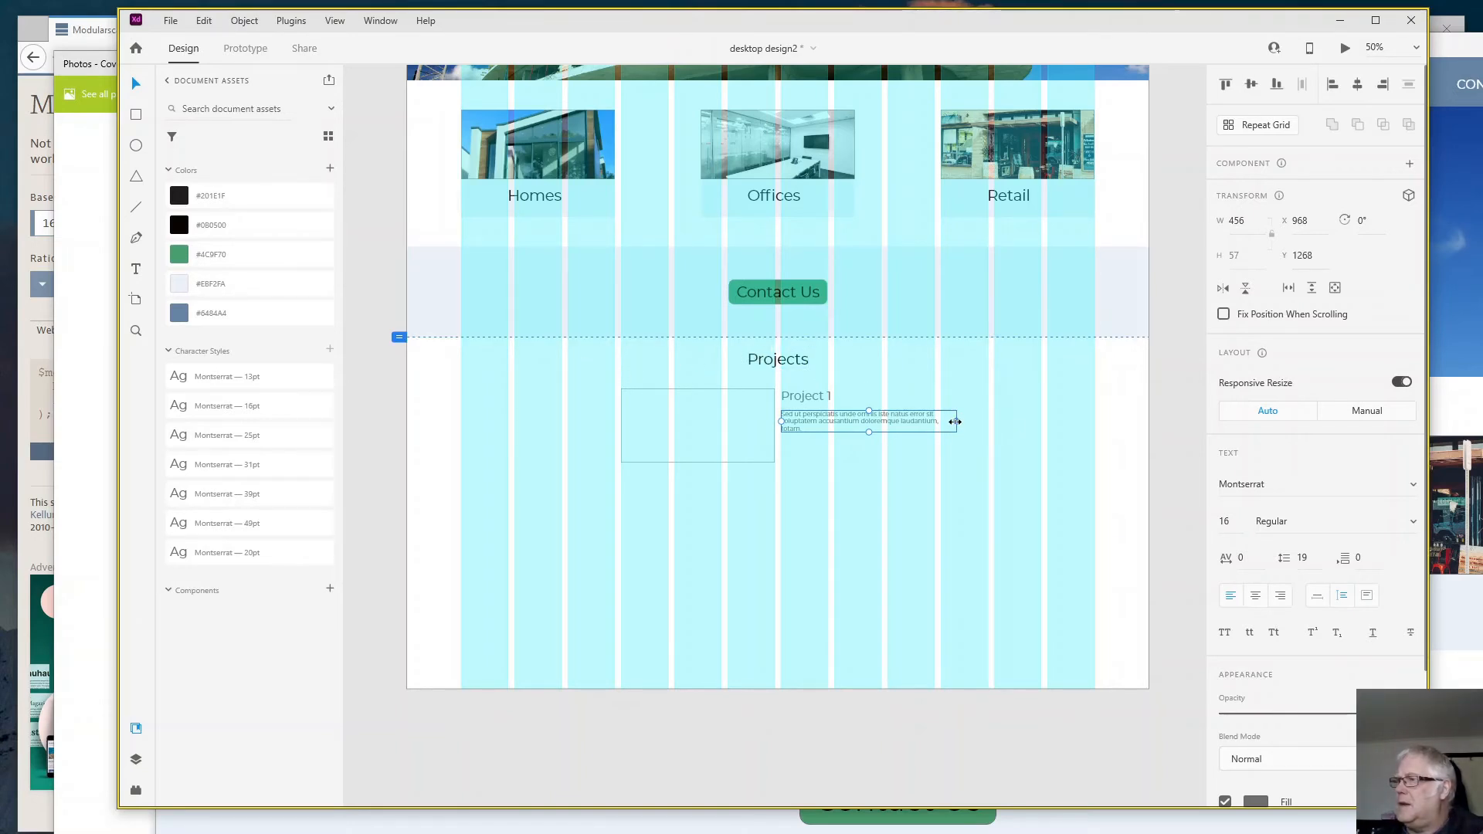
left_click_drag(956, 422, 936, 422)
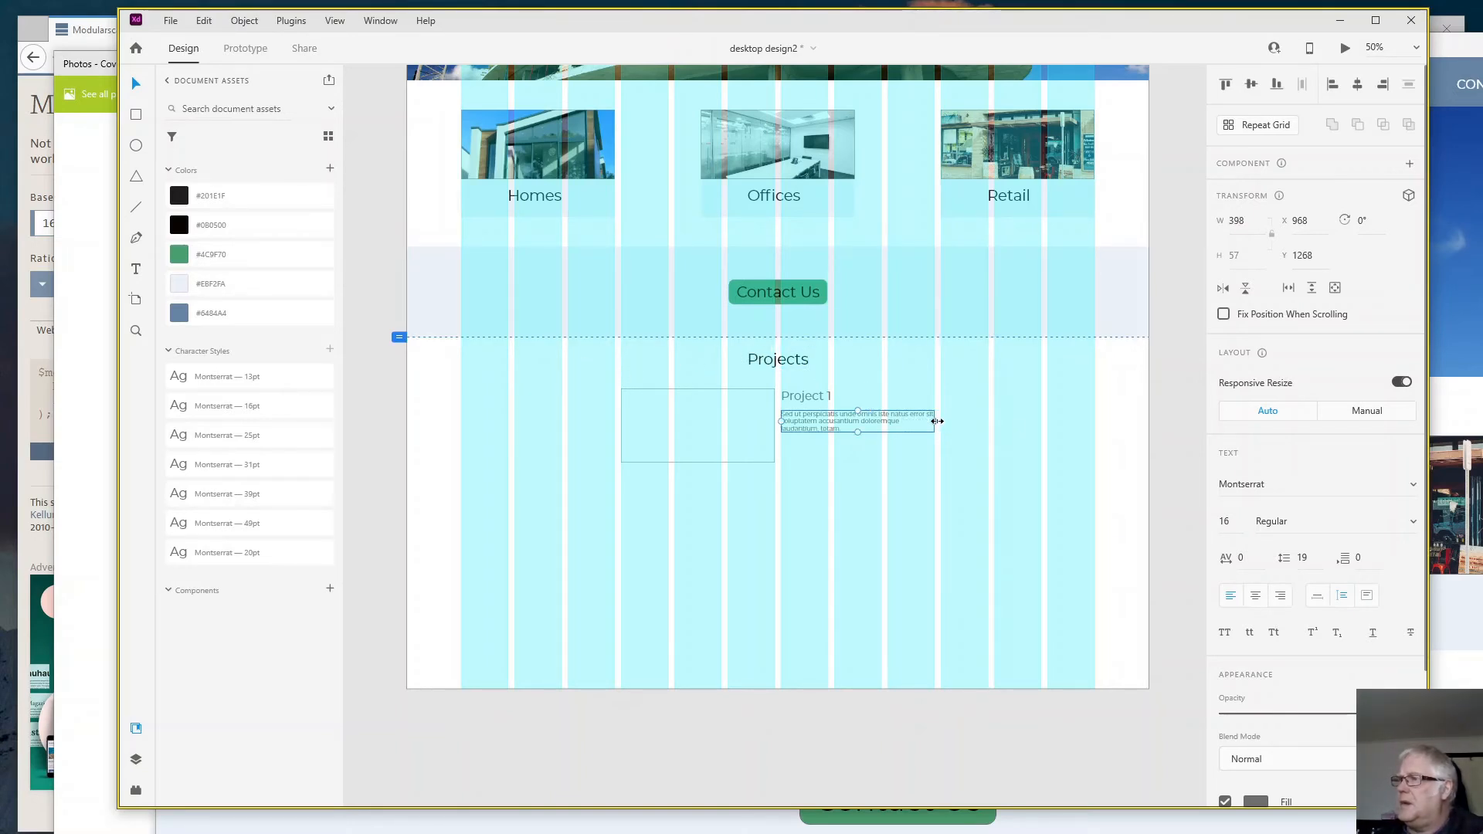
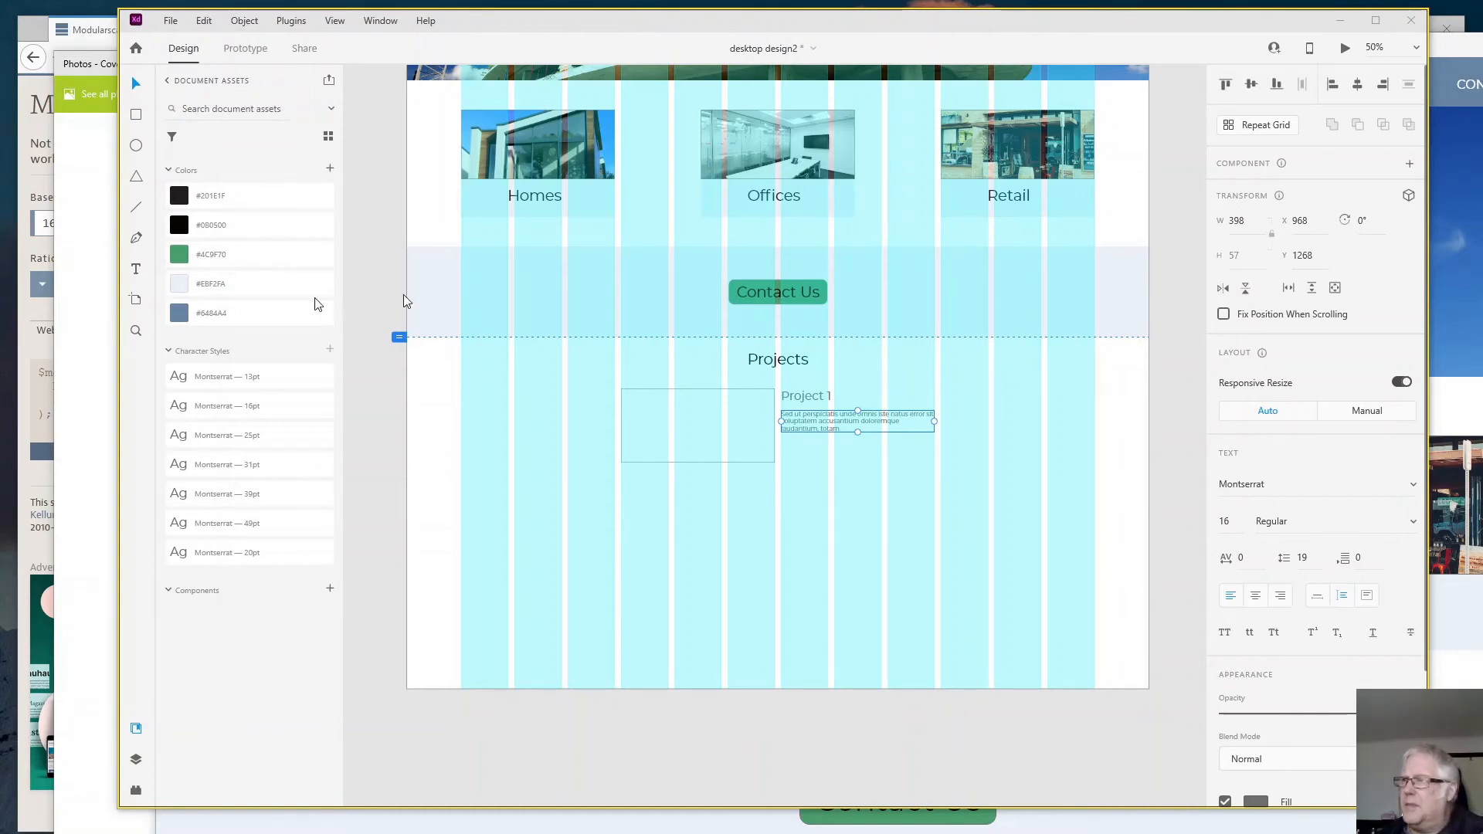
- Fill the rectangle beside "Project 1" with the bright office photo with plants, and check the Projects section in the preview
left_click_drag(316, 299, 697, 437)
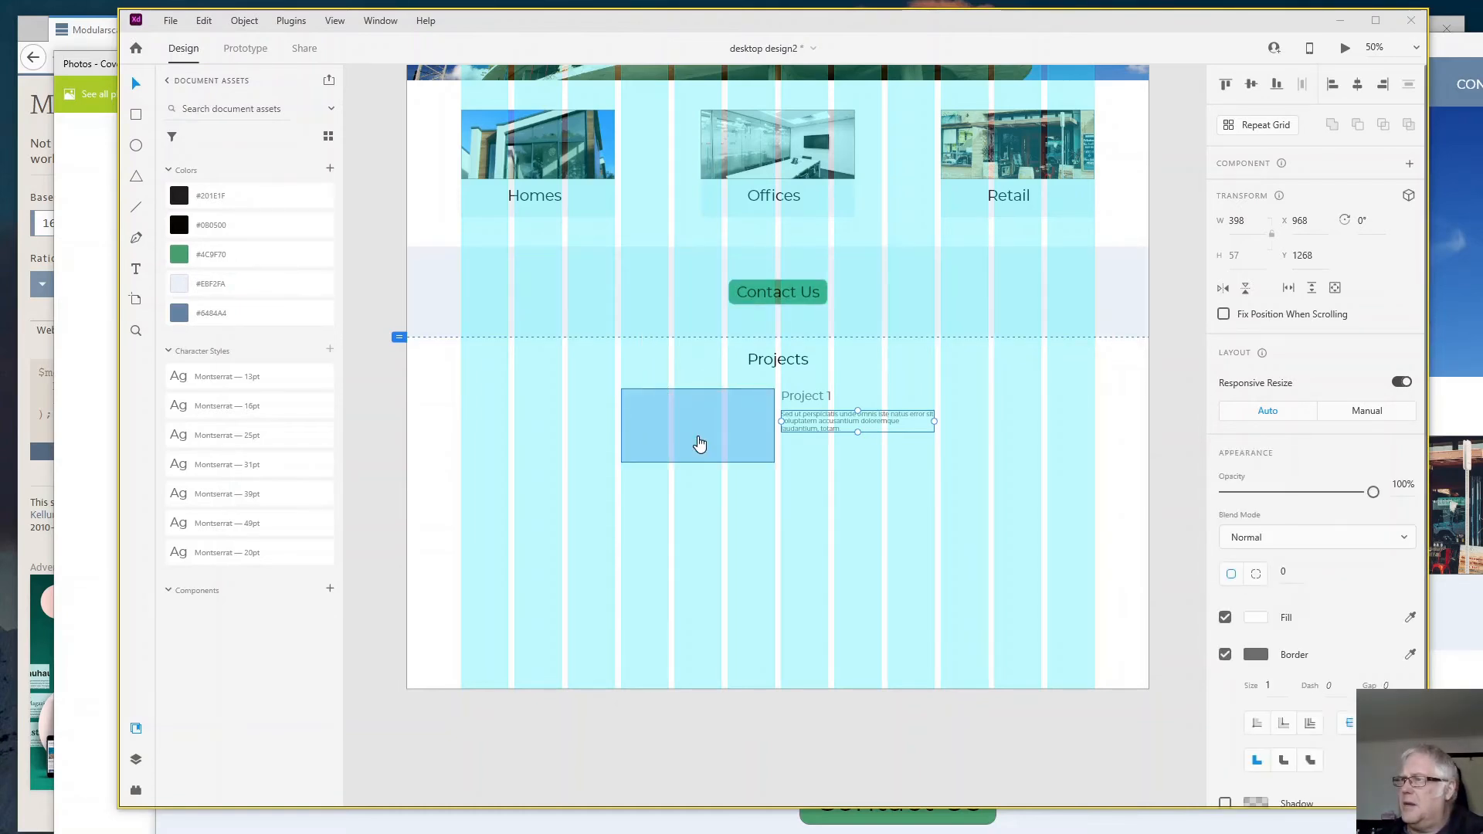
left_click(840, 499)
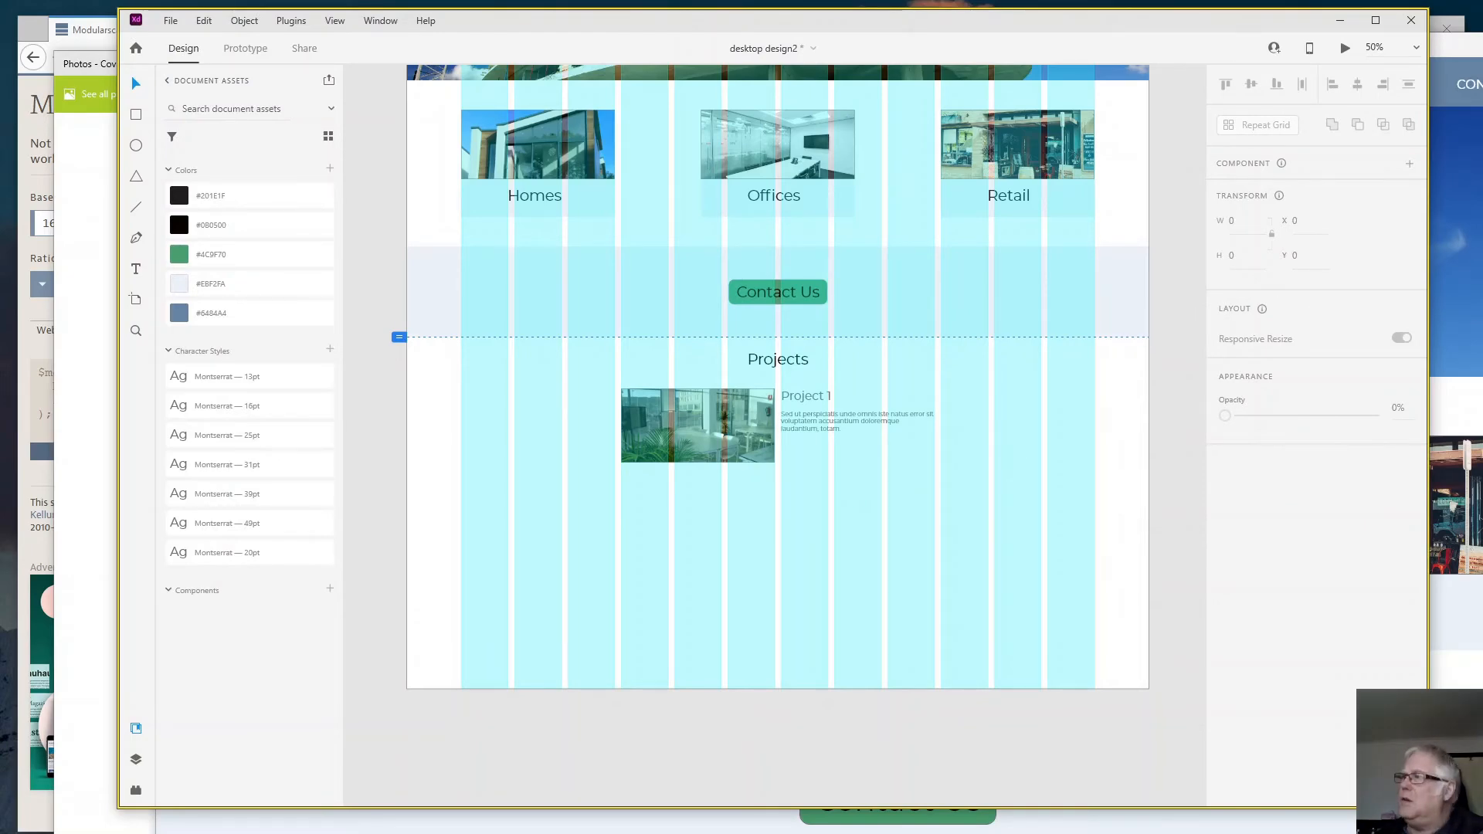
key("ctrl+Return")
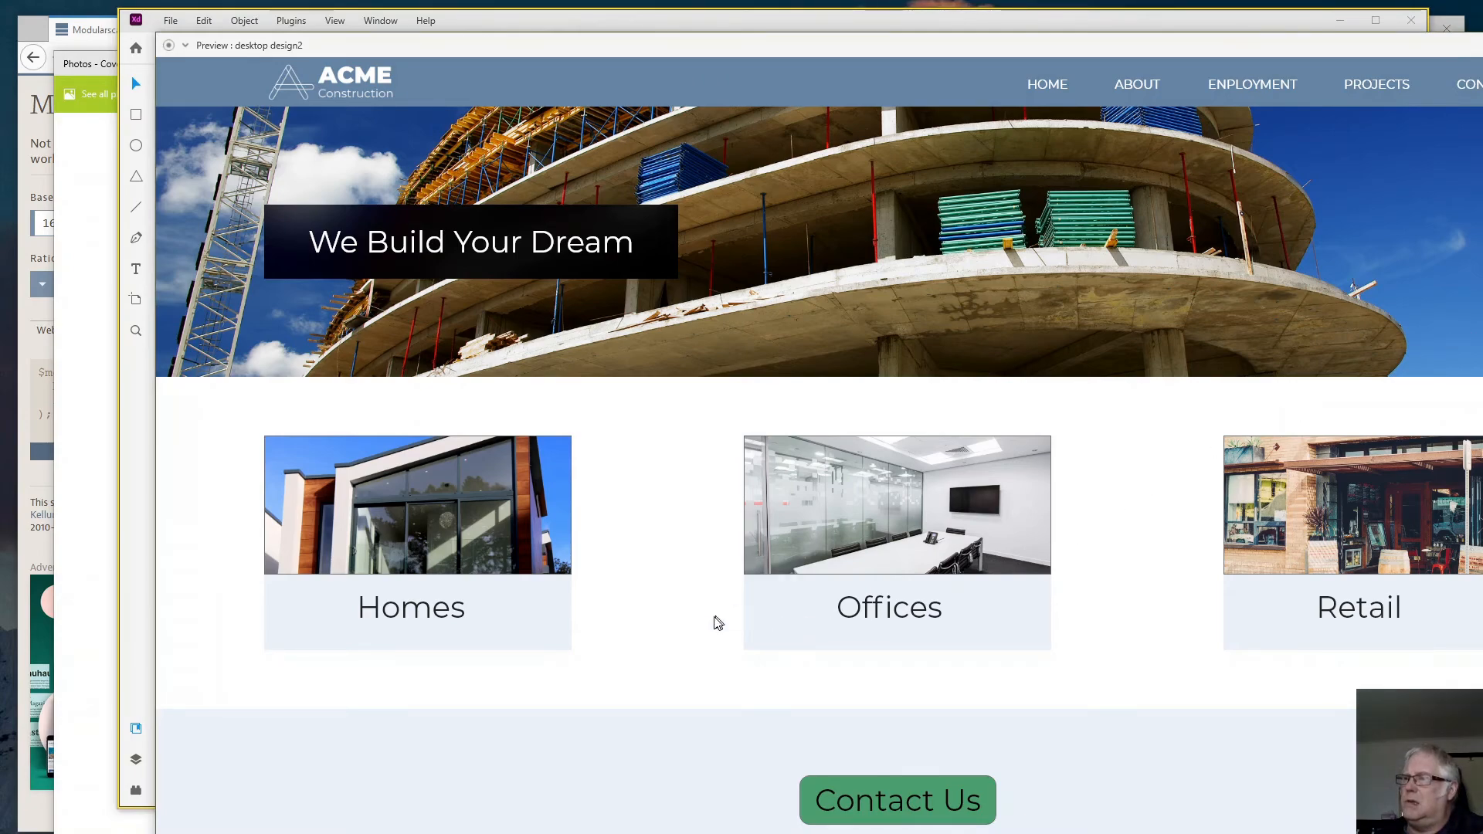
scroll(695, 622, "down", 8)
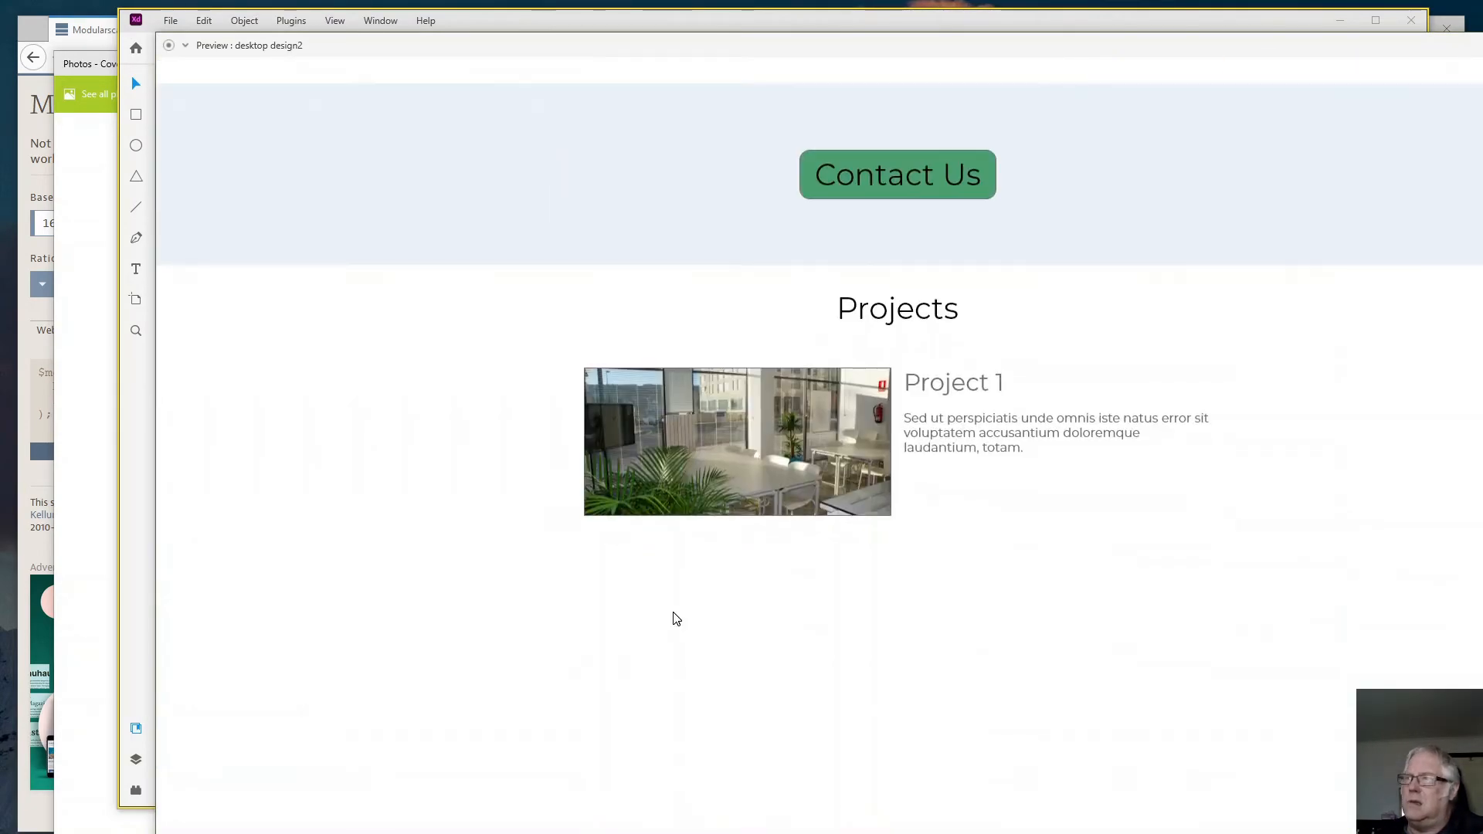
scroll(676, 618, "up", 2)
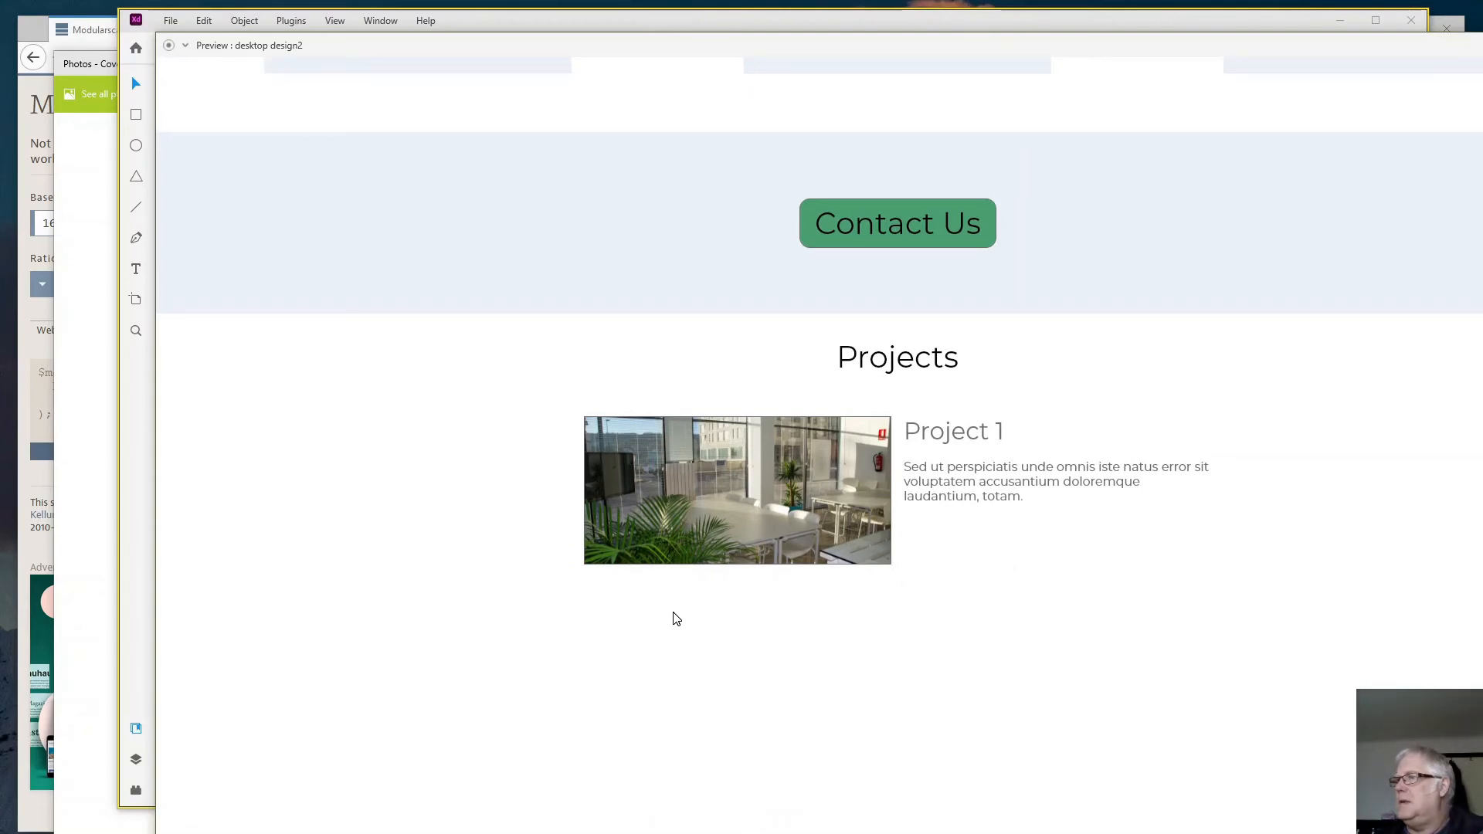
scroll(670, 616, "up", 3)
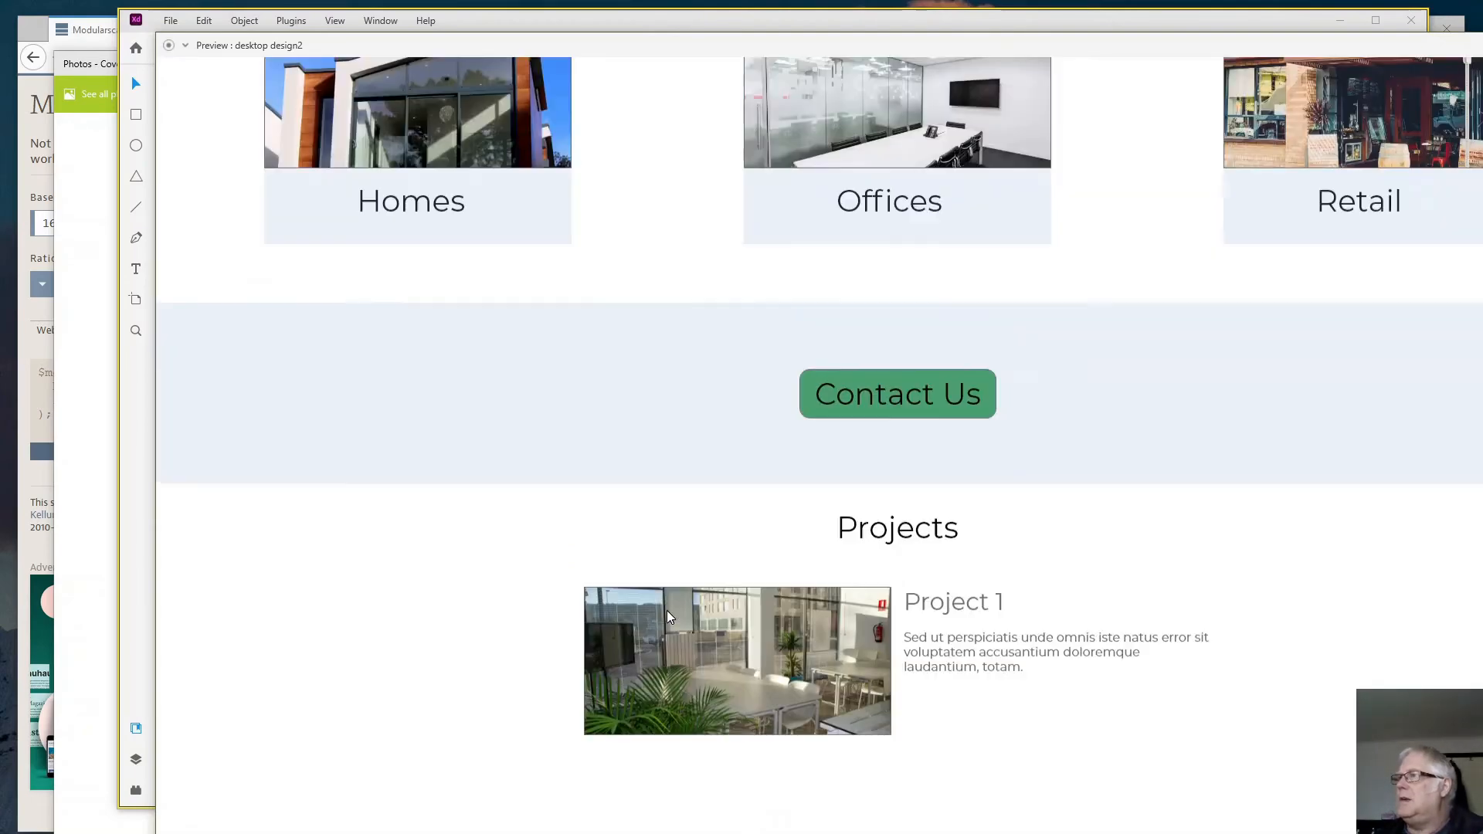
scroll(669, 616, "down", 2)
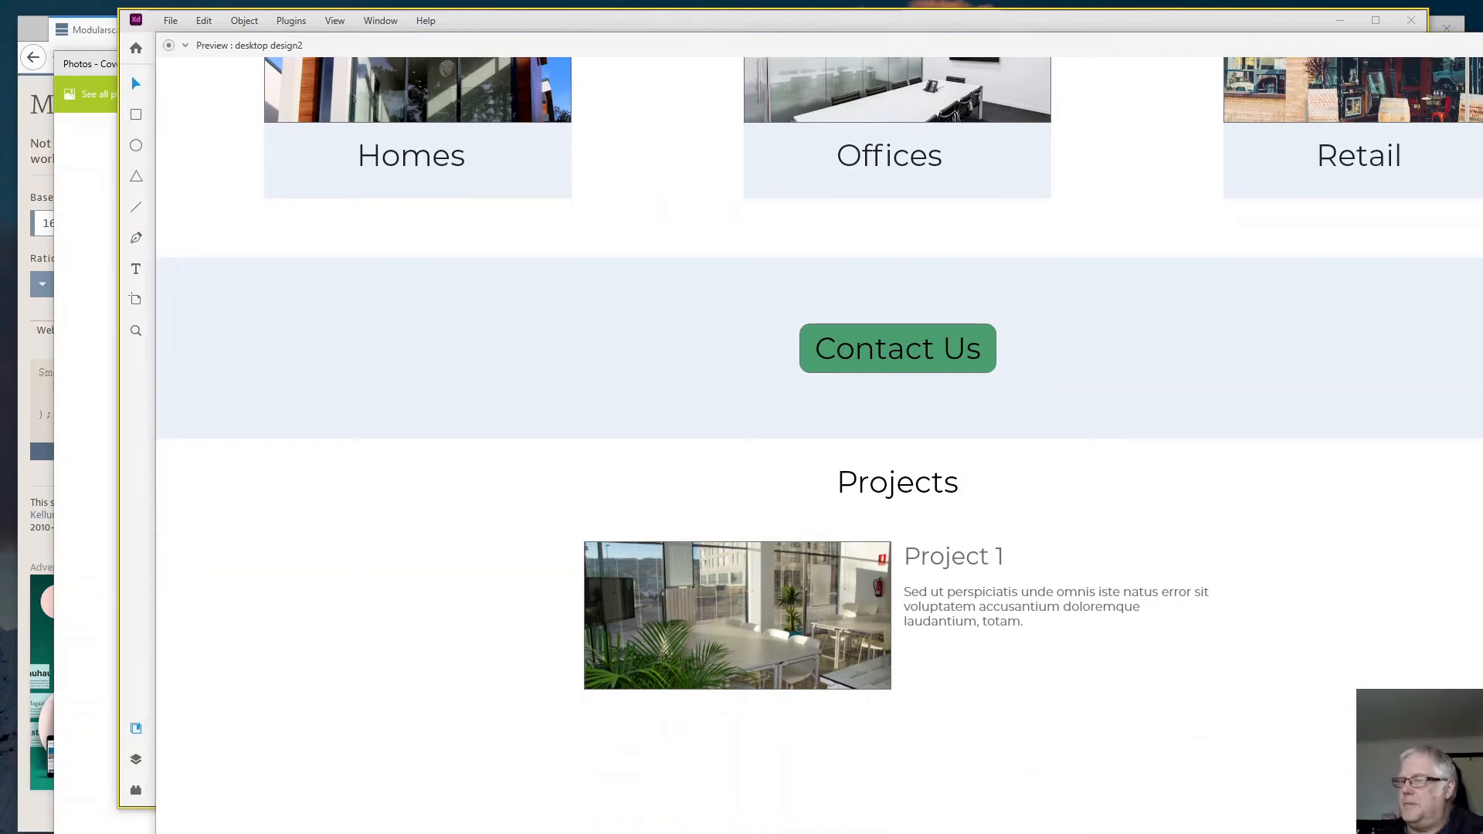
key("alt+Tab")
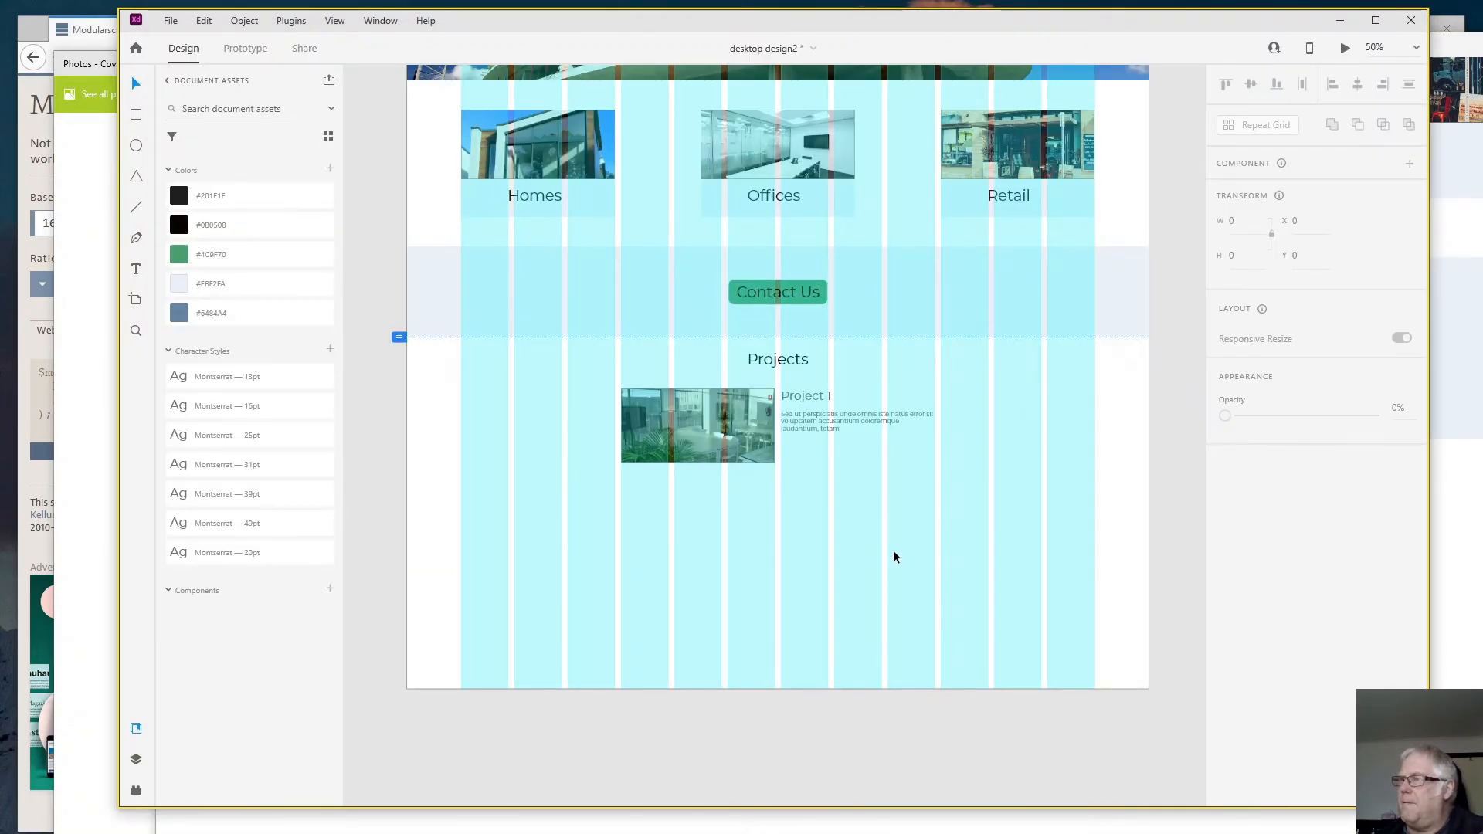
- Duplicate the Project 1 photo, title and paragraph twice straight down, at Y 1472 and Y 1797
left_click_drag(581, 391, 944, 477)
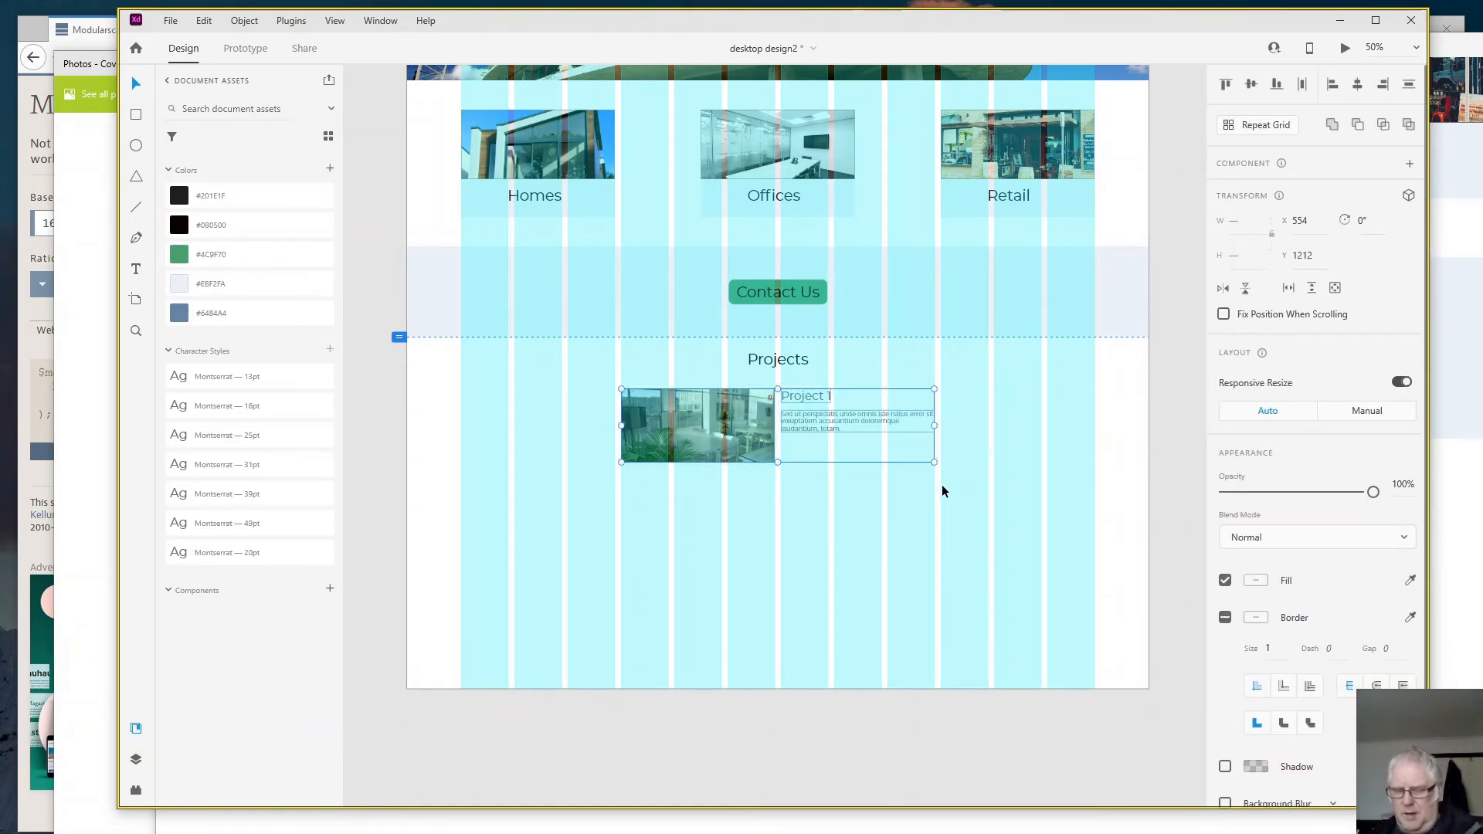
left_click_drag(738, 448, 738, 668, "alt")
key("ctrl+z")
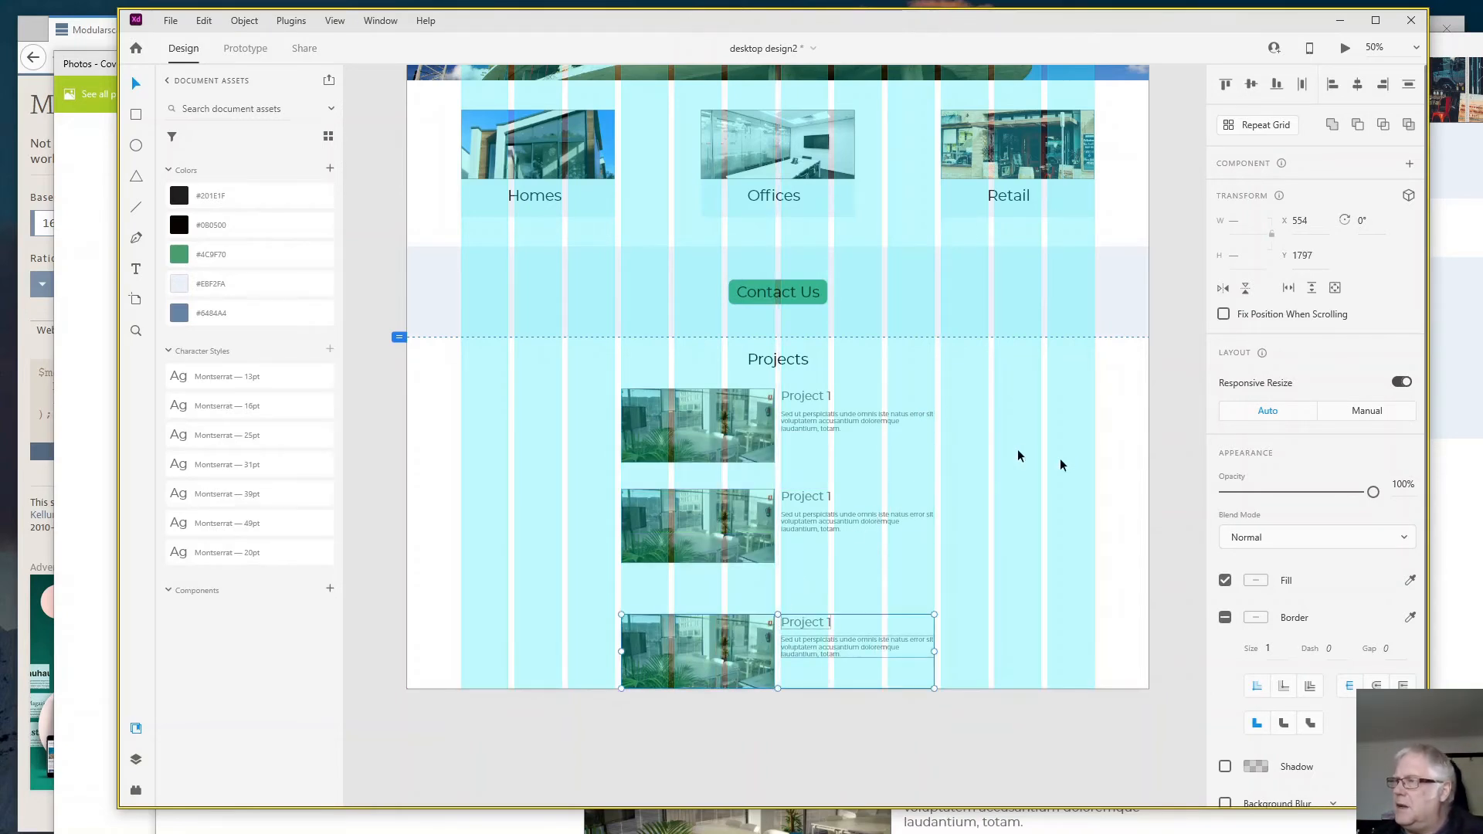
- Extend the artboard downward to a height of 2724 to make room below the project entries
scroll(1103, 484, "down", 2)
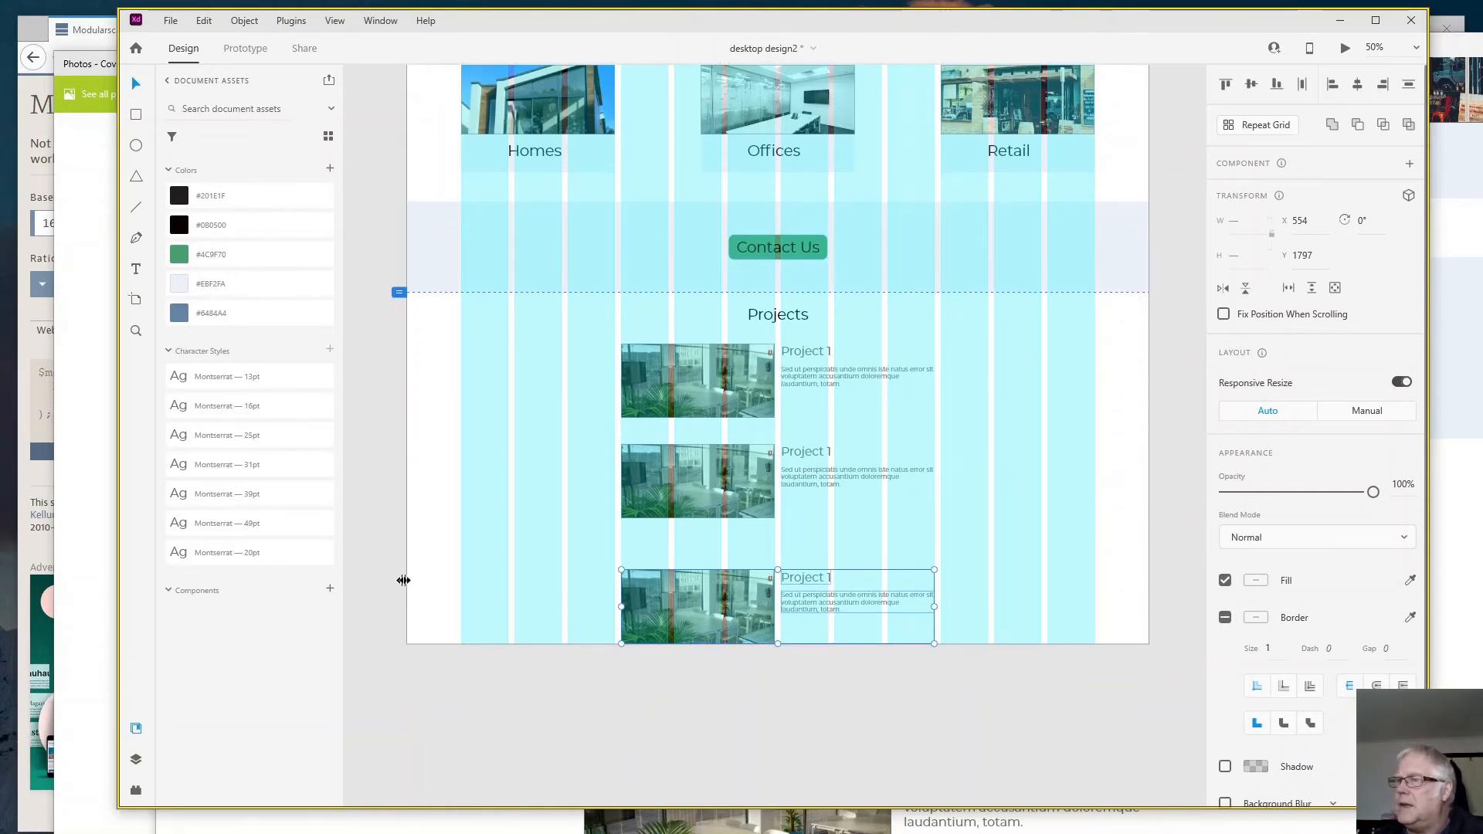
left_click(427, 578)
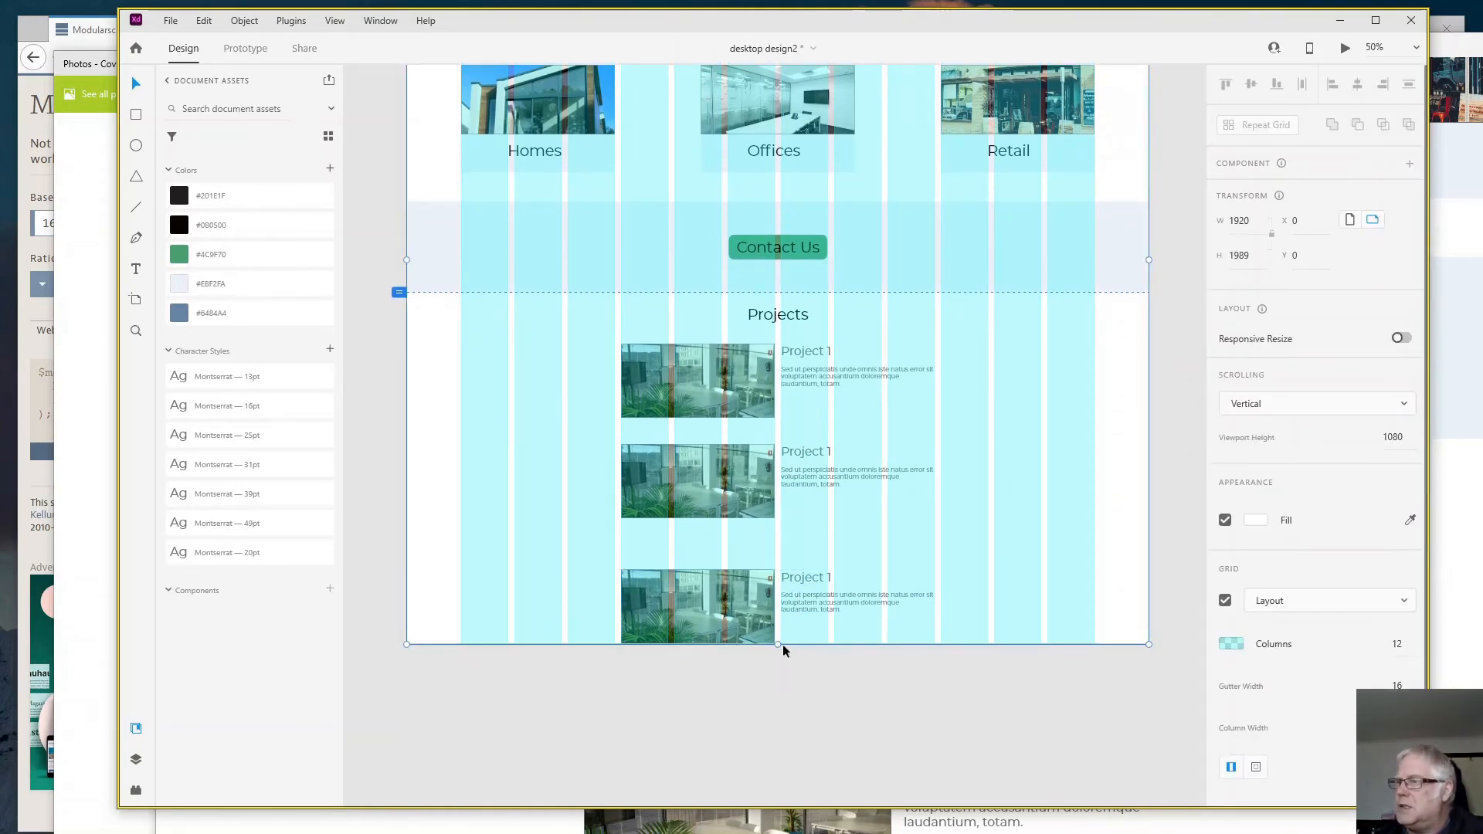
left_click_drag(779, 644, 804, 753)
scroll(930, 679, "up", 5)
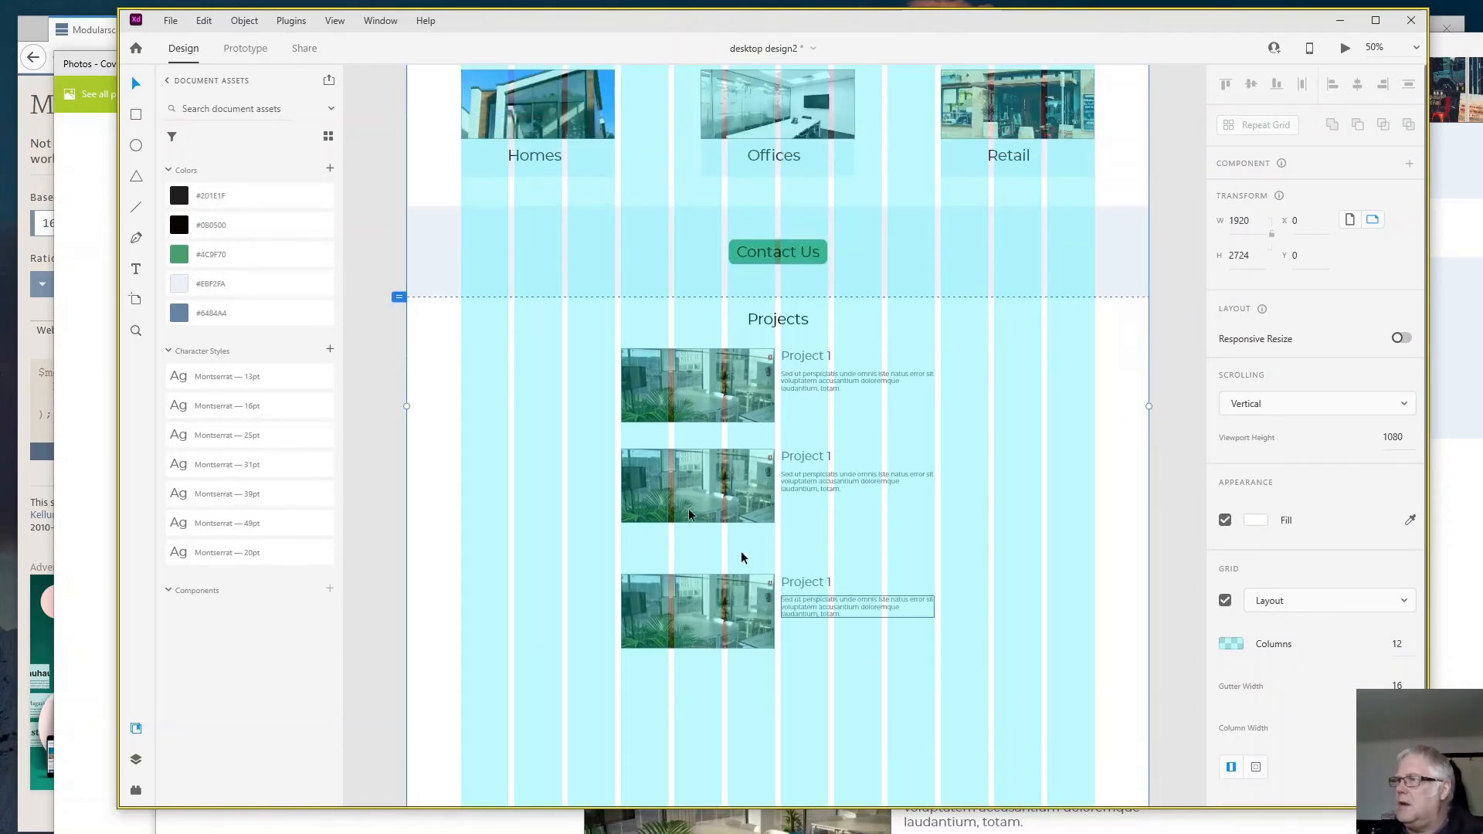
- Space the three project entries evenly by moving the second entry to Y 1484 and the third to Y 1756
left_click_drag(570, 438, 901, 533)
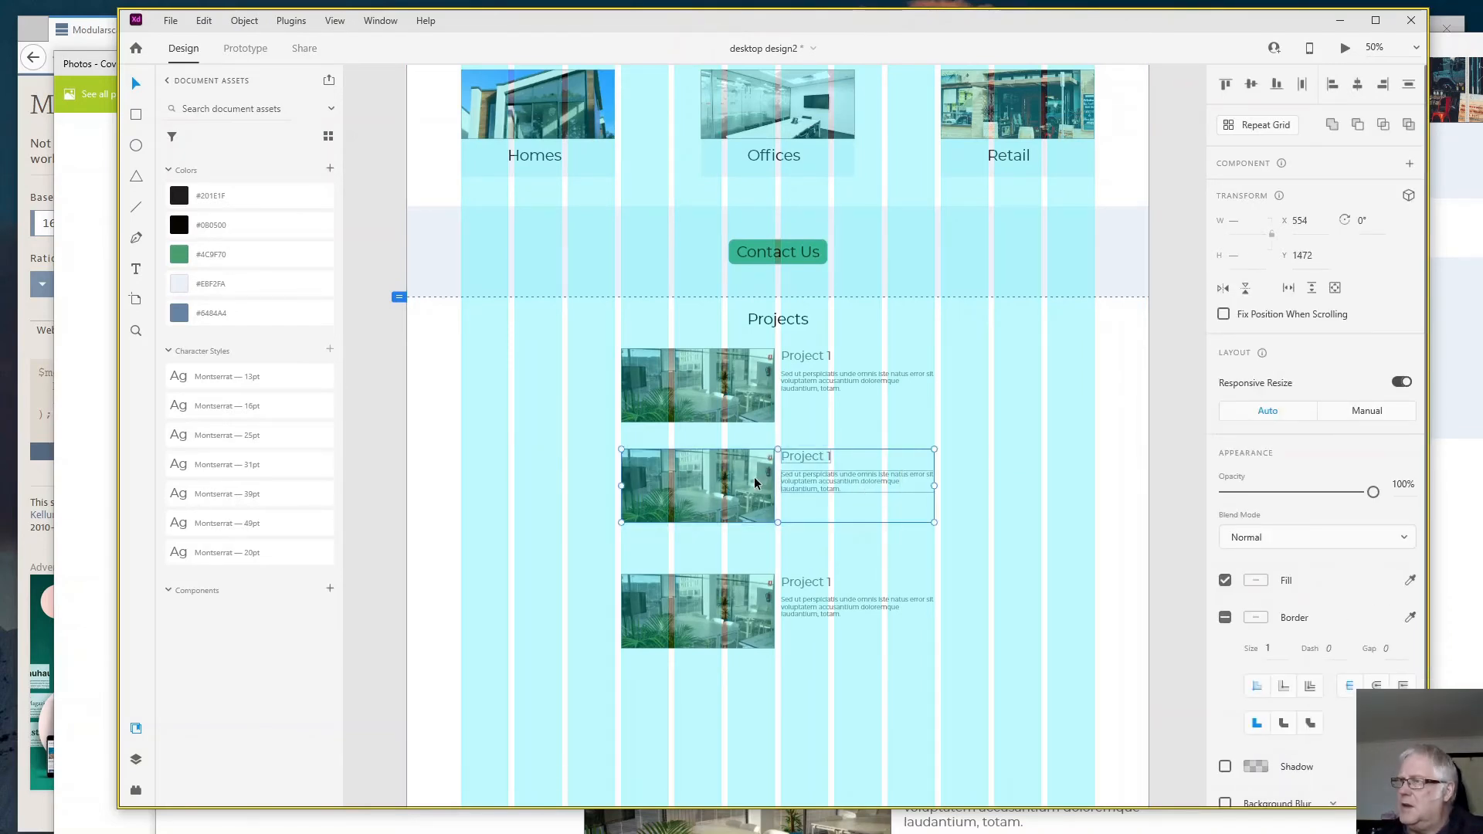
left_click_drag(754, 478, 754, 480)
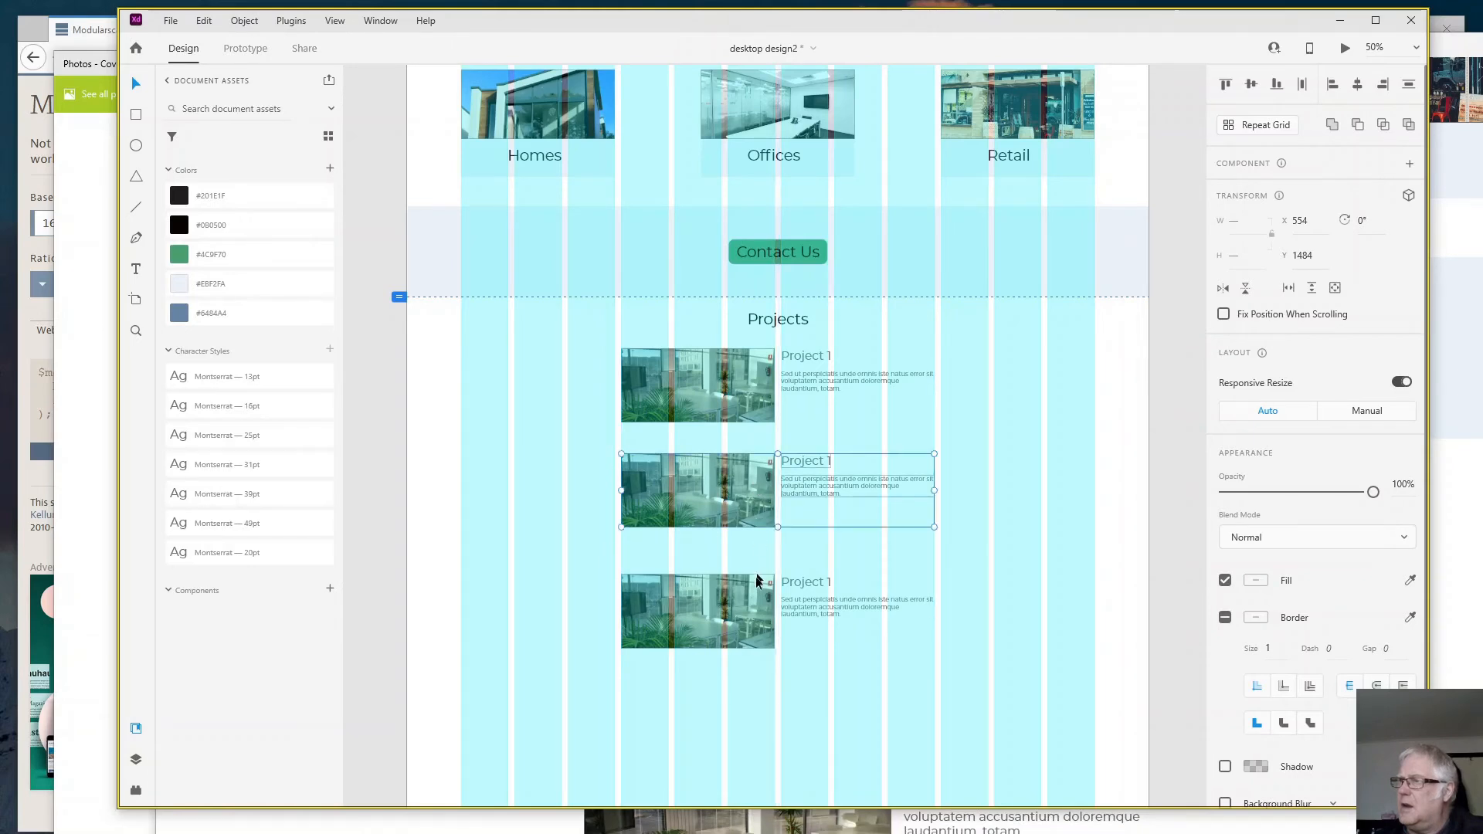
left_click(748, 595)
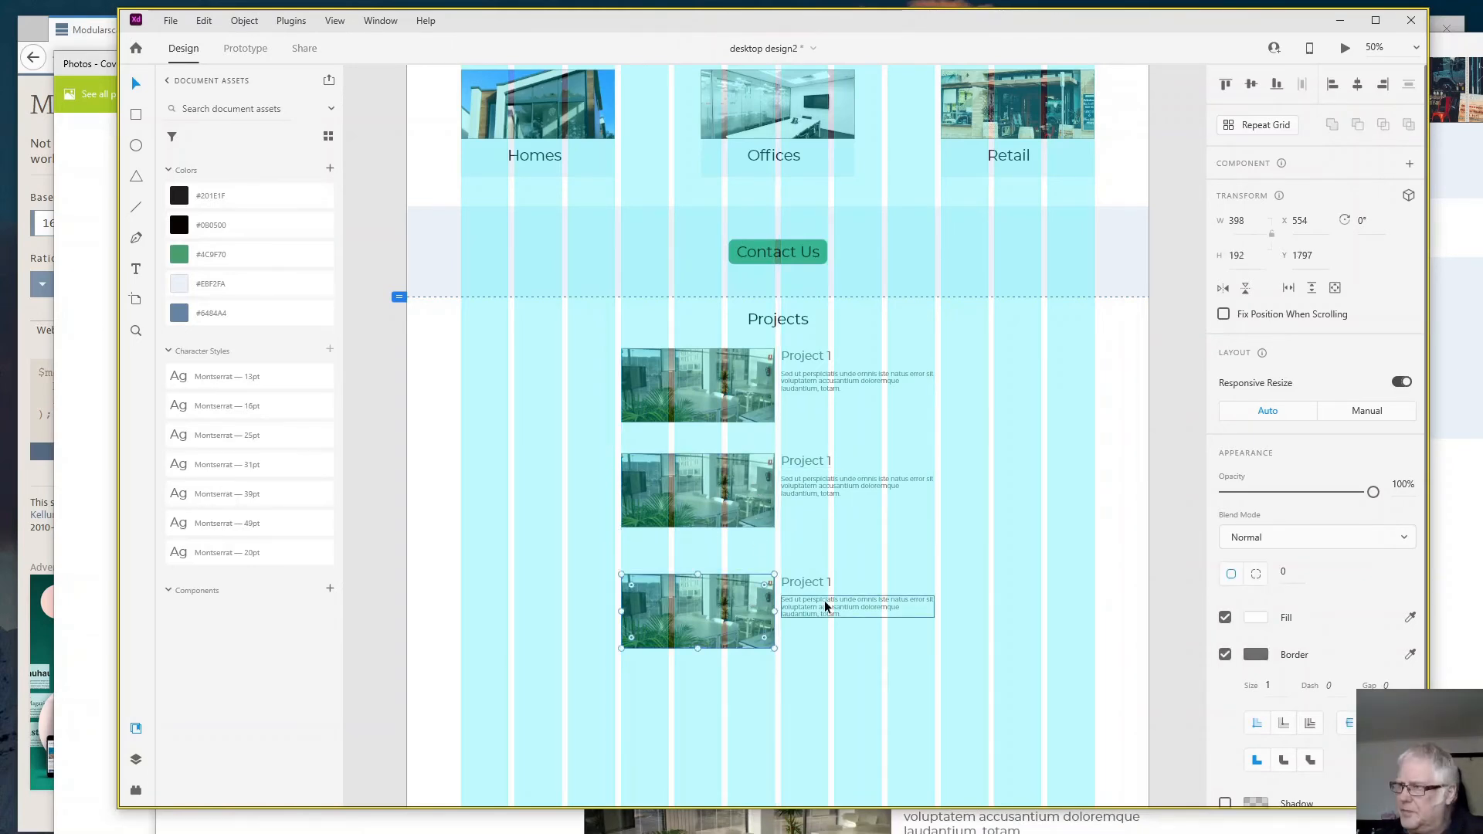
left_click_drag(590, 569, 912, 663)
left_click_drag(743, 621, 744, 612)
left_click(924, 673)
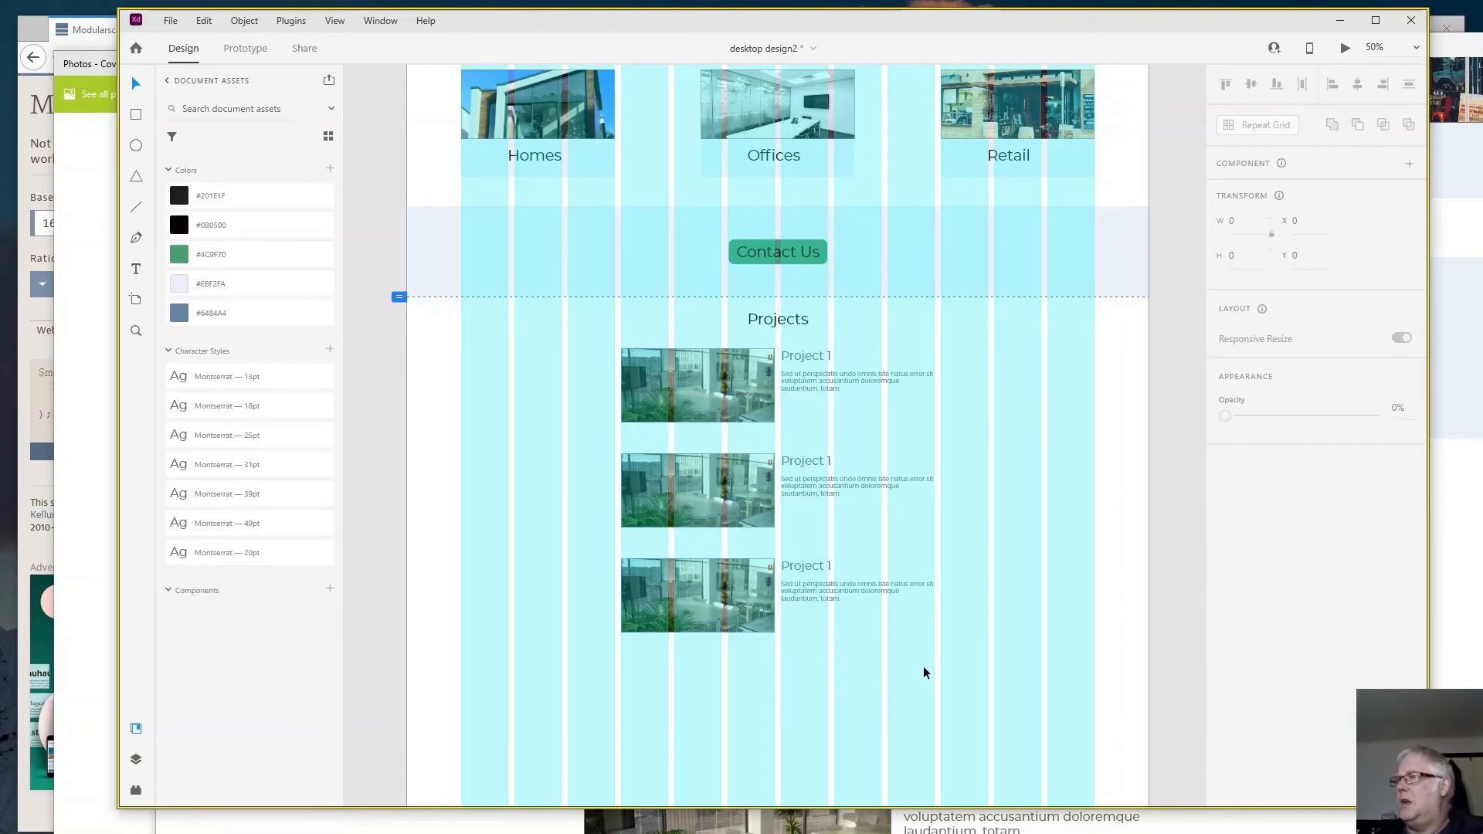
- Retitle the second entry "Project 2" and the third entry "Project 3"
double_click(831, 461)
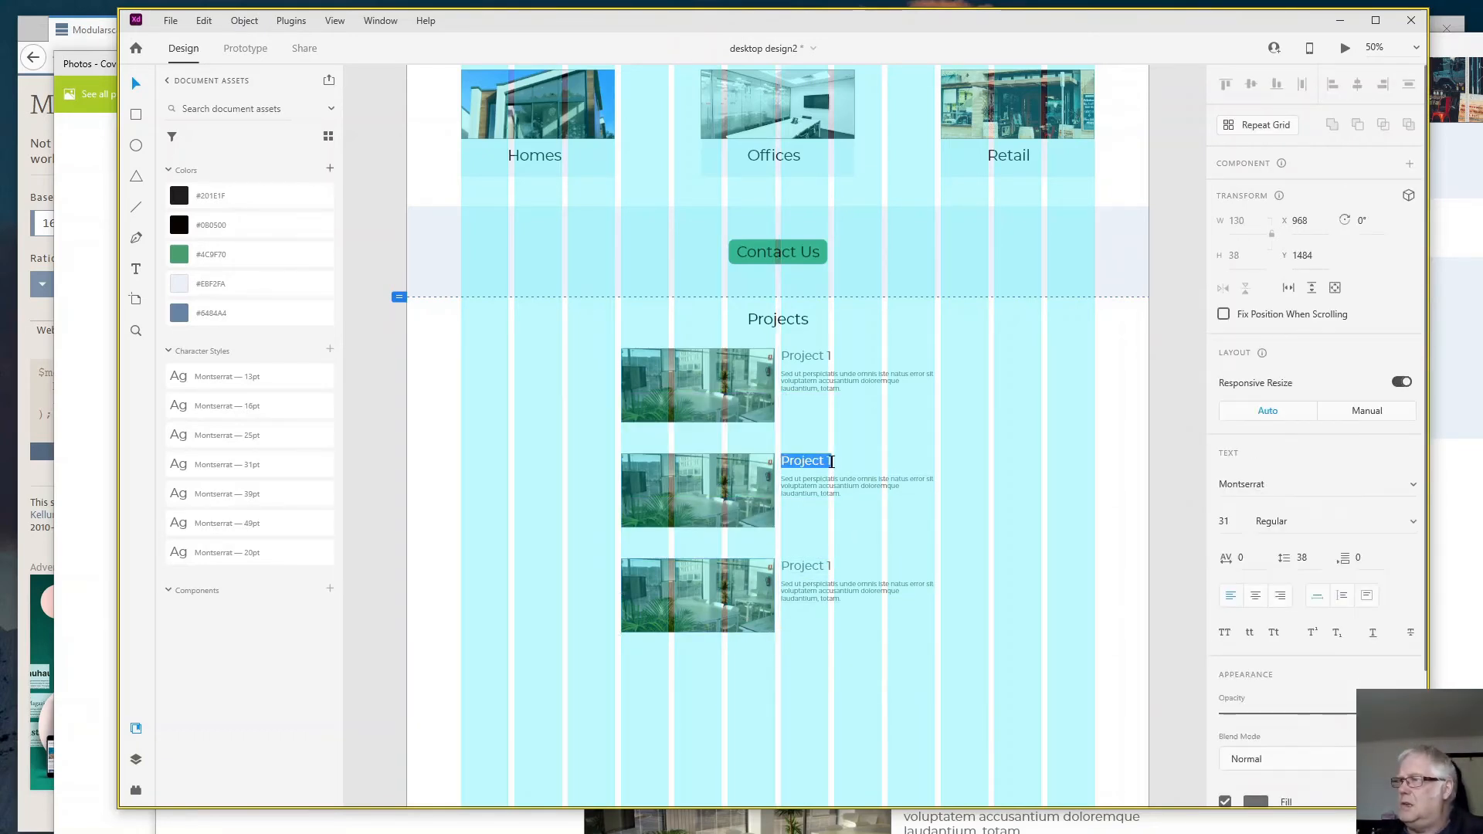
left_click(831, 461)
key("BackSpace")
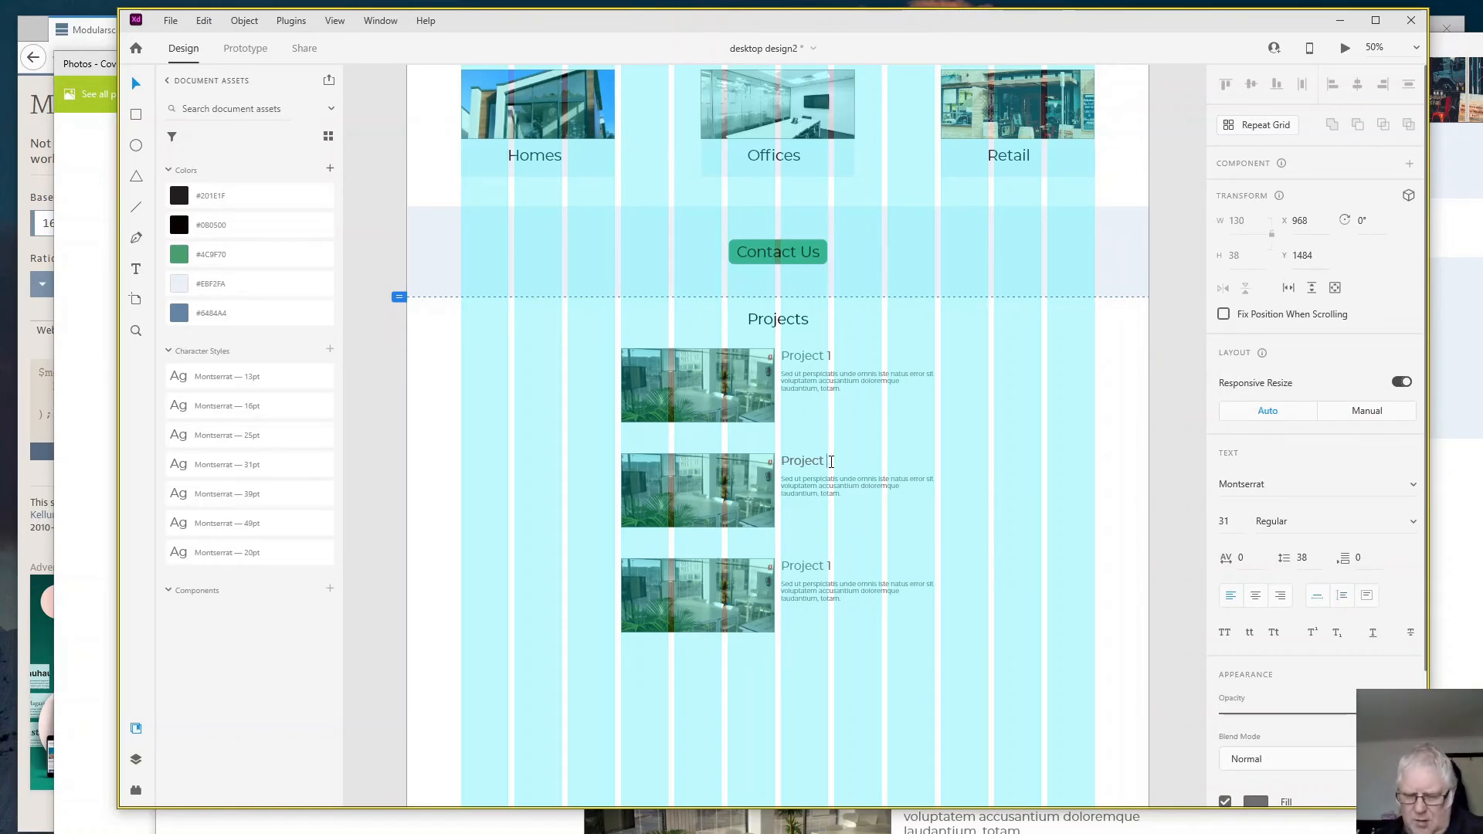
left_click(829, 569)
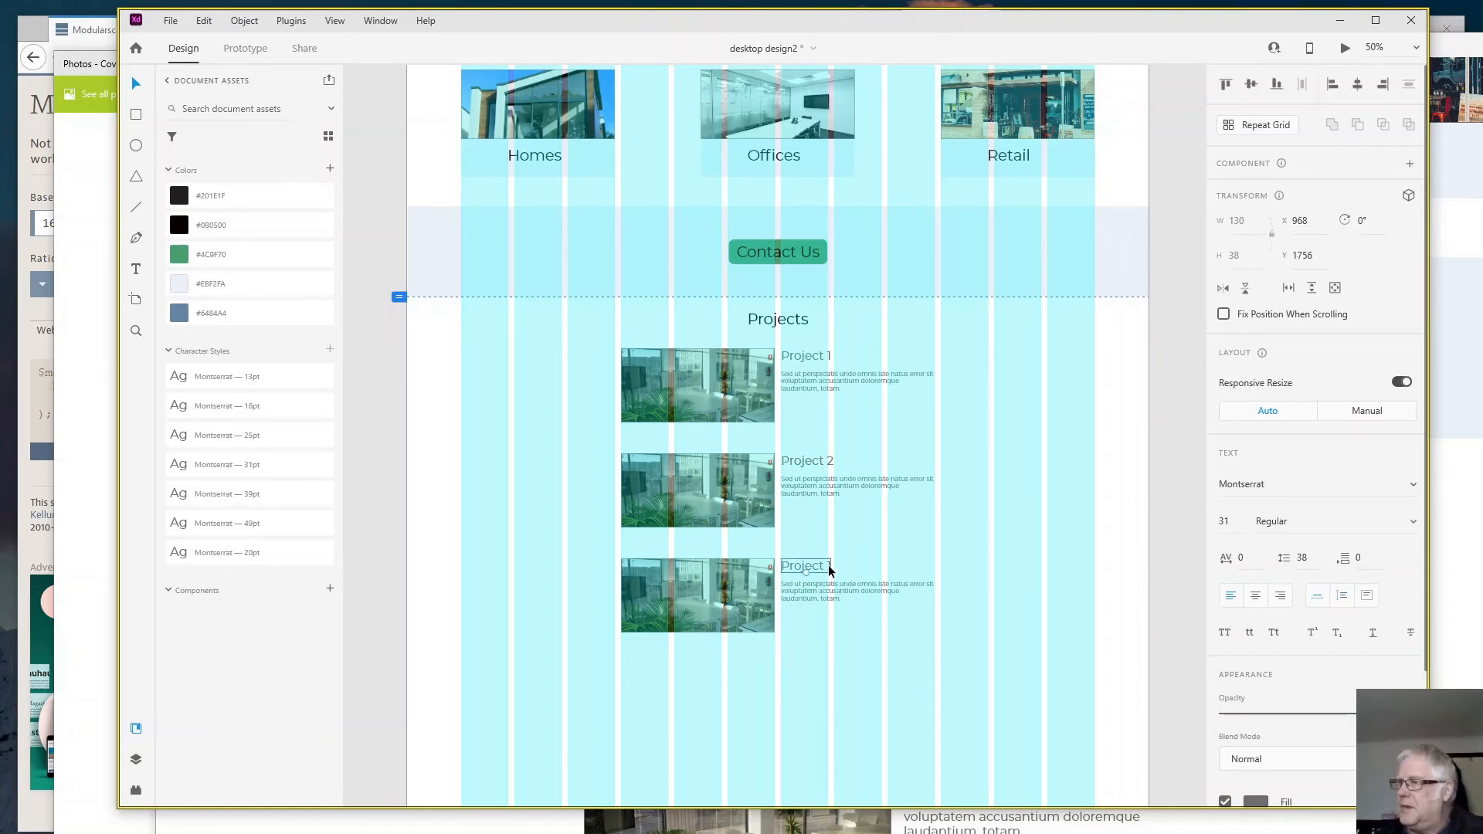
double_click(828, 566)
left_click(828, 566)
key("BackSpace")
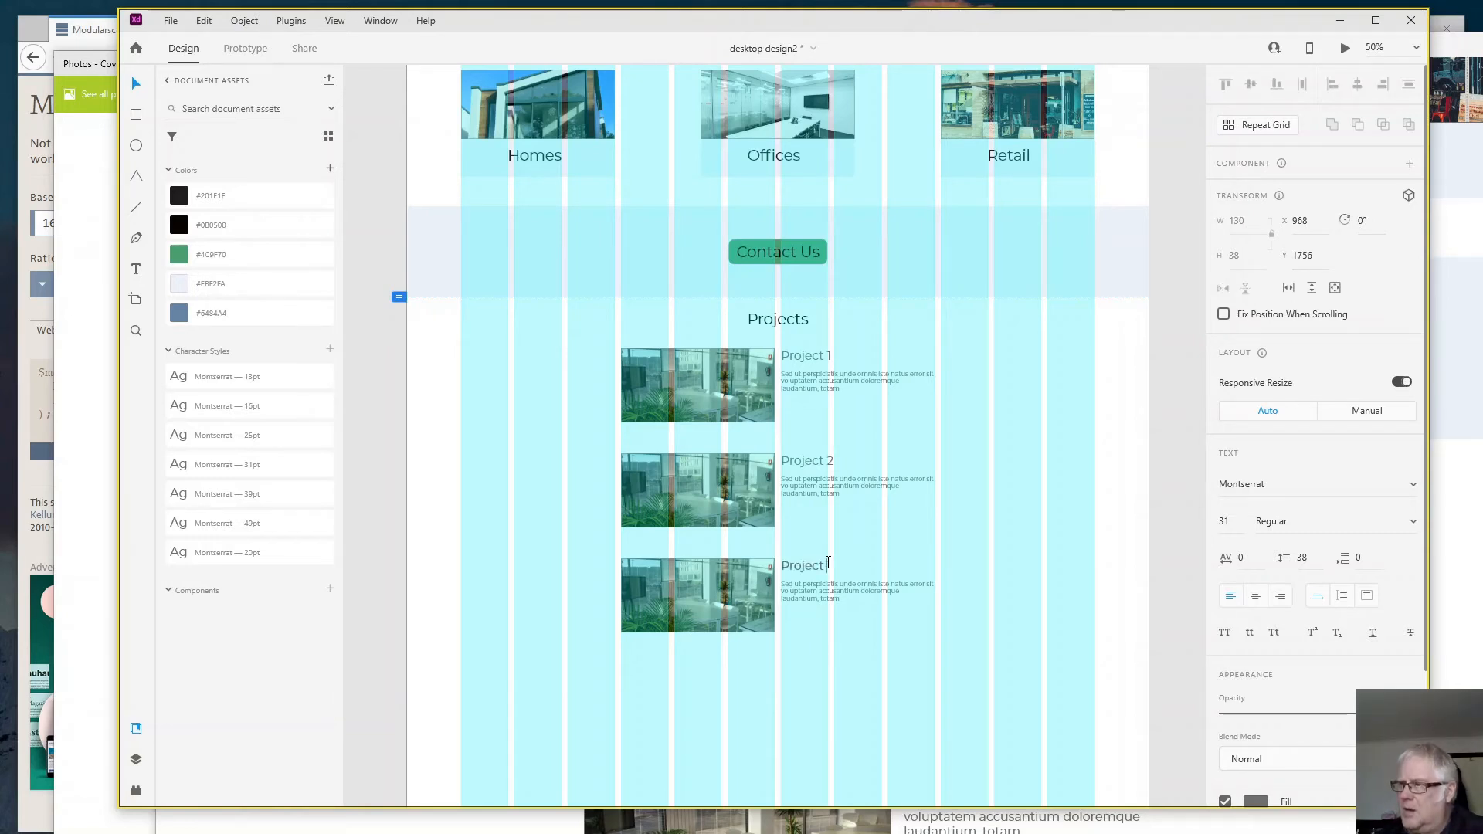
type("2")
key("BackSpace")
type("3")
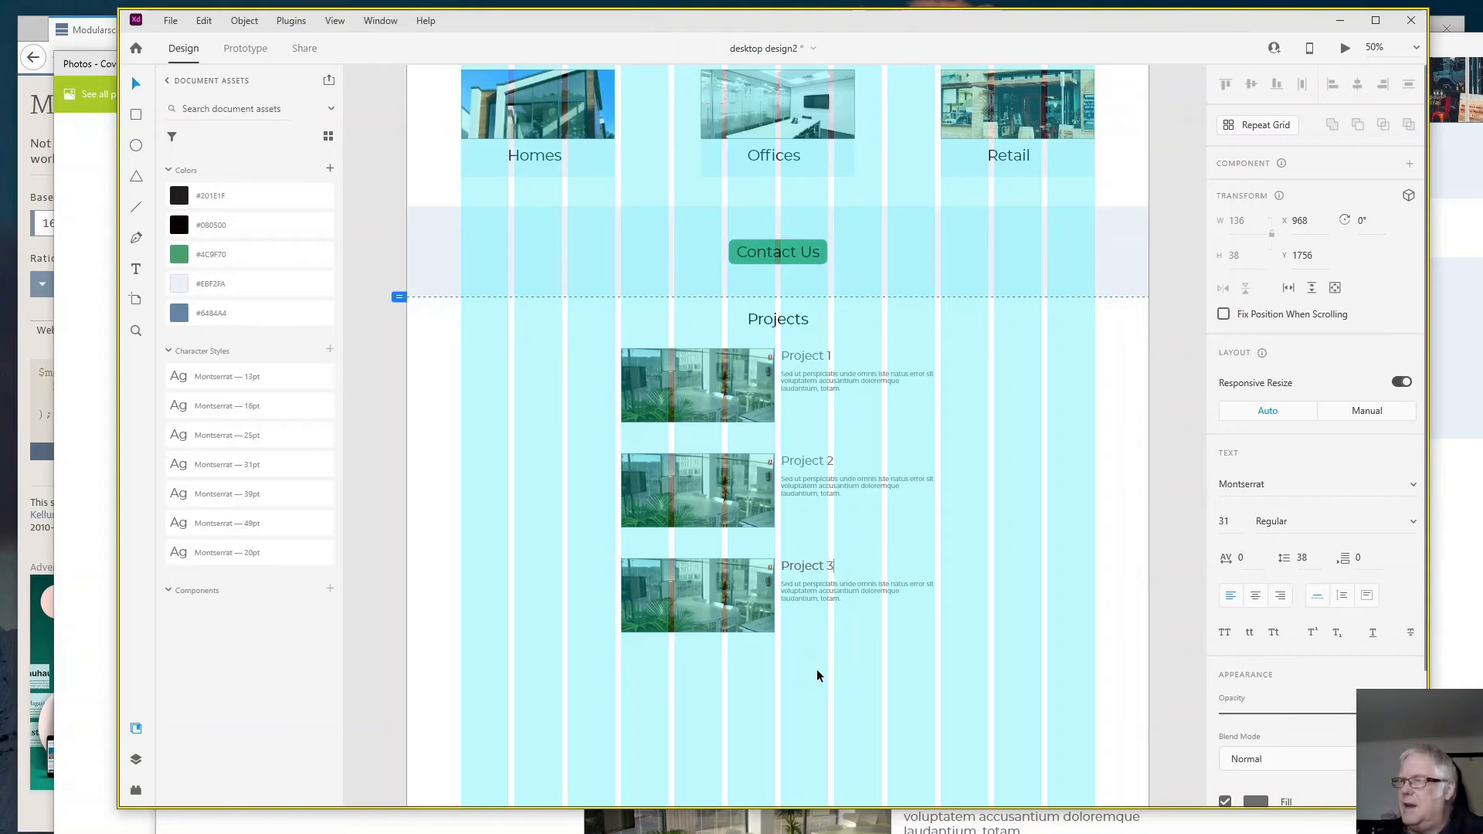
key("Escape")
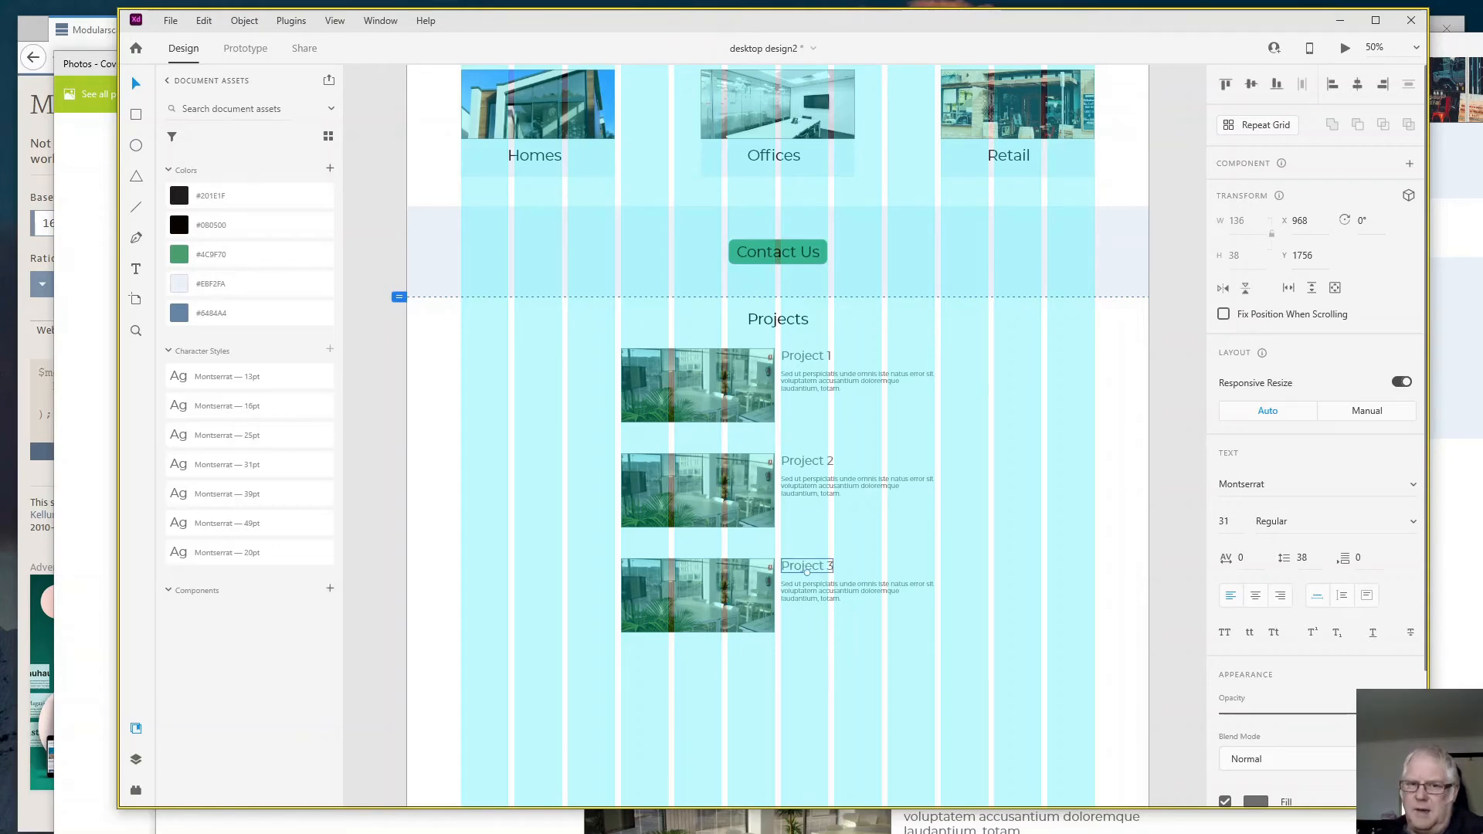
- Replace the Project 2 image with the dark open-plan office photo and the Project 3 image with the construction crane photo, and check the preview
left_click_drag(198, 317, 697, 487)
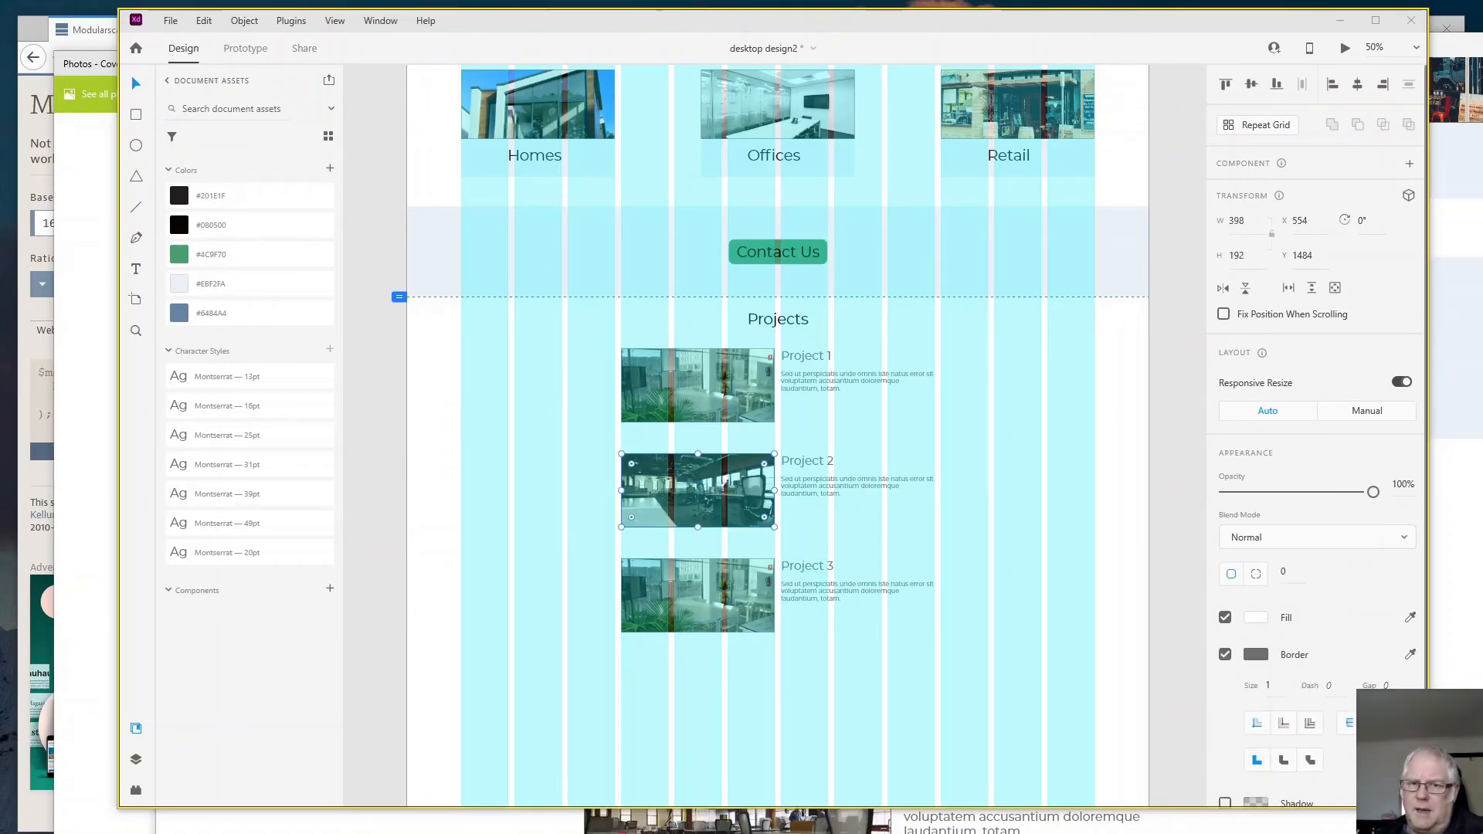
left_click_drag(244, 513, 674, 632)
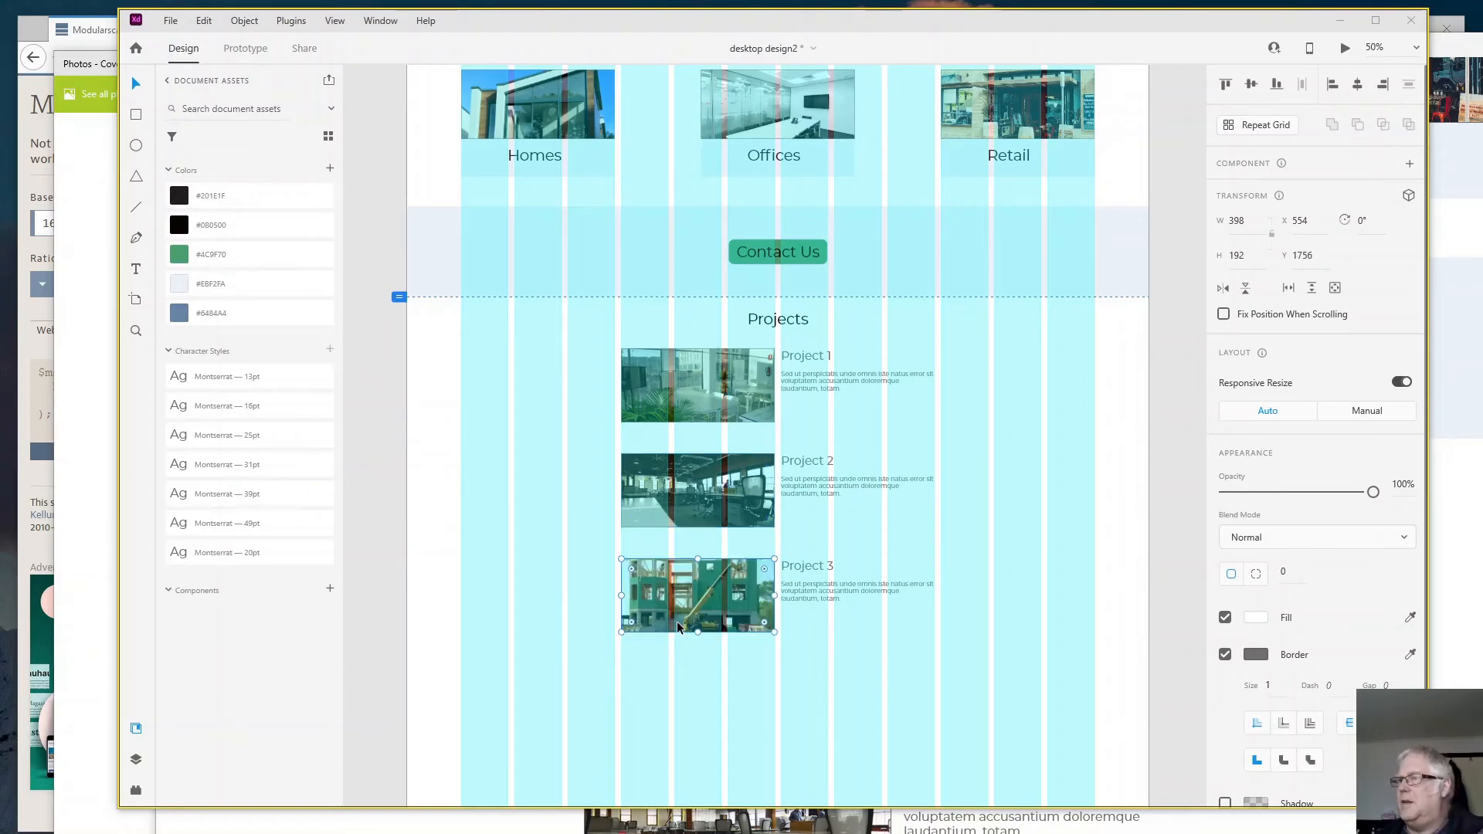
left_click(539, 609)
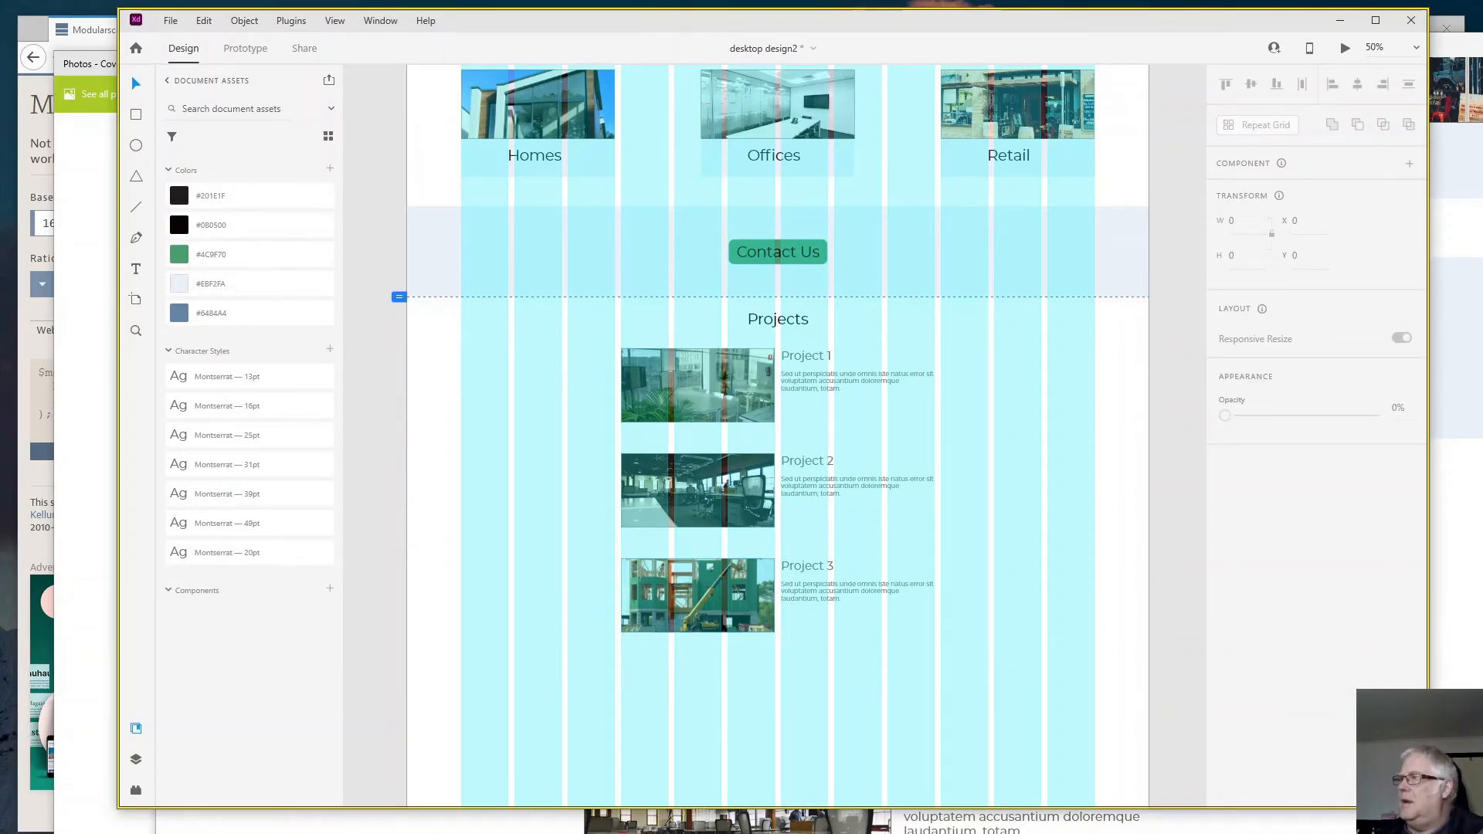
key("ctrl+Return")
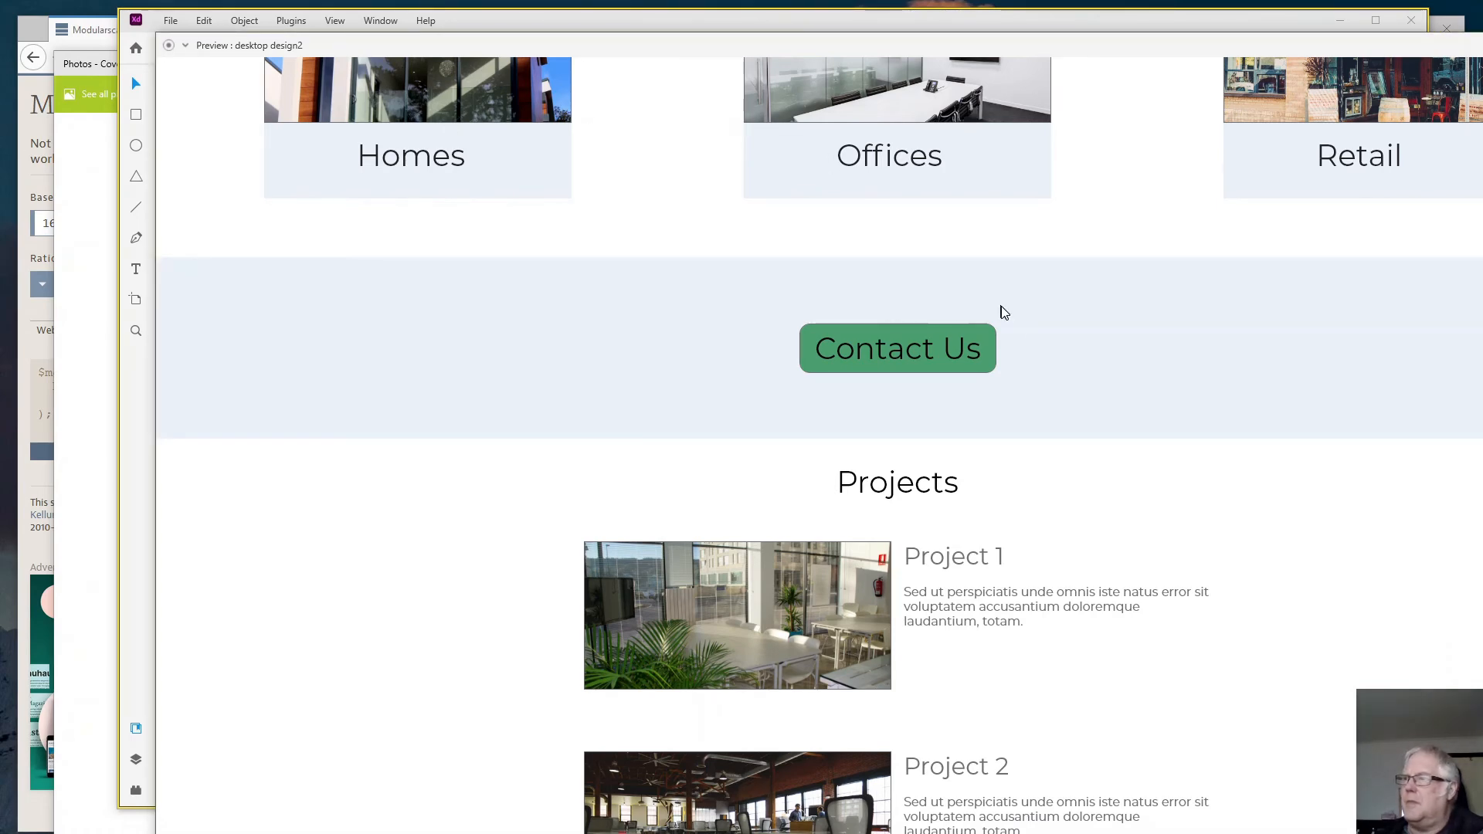
scroll(1005, 313, "down", 8)
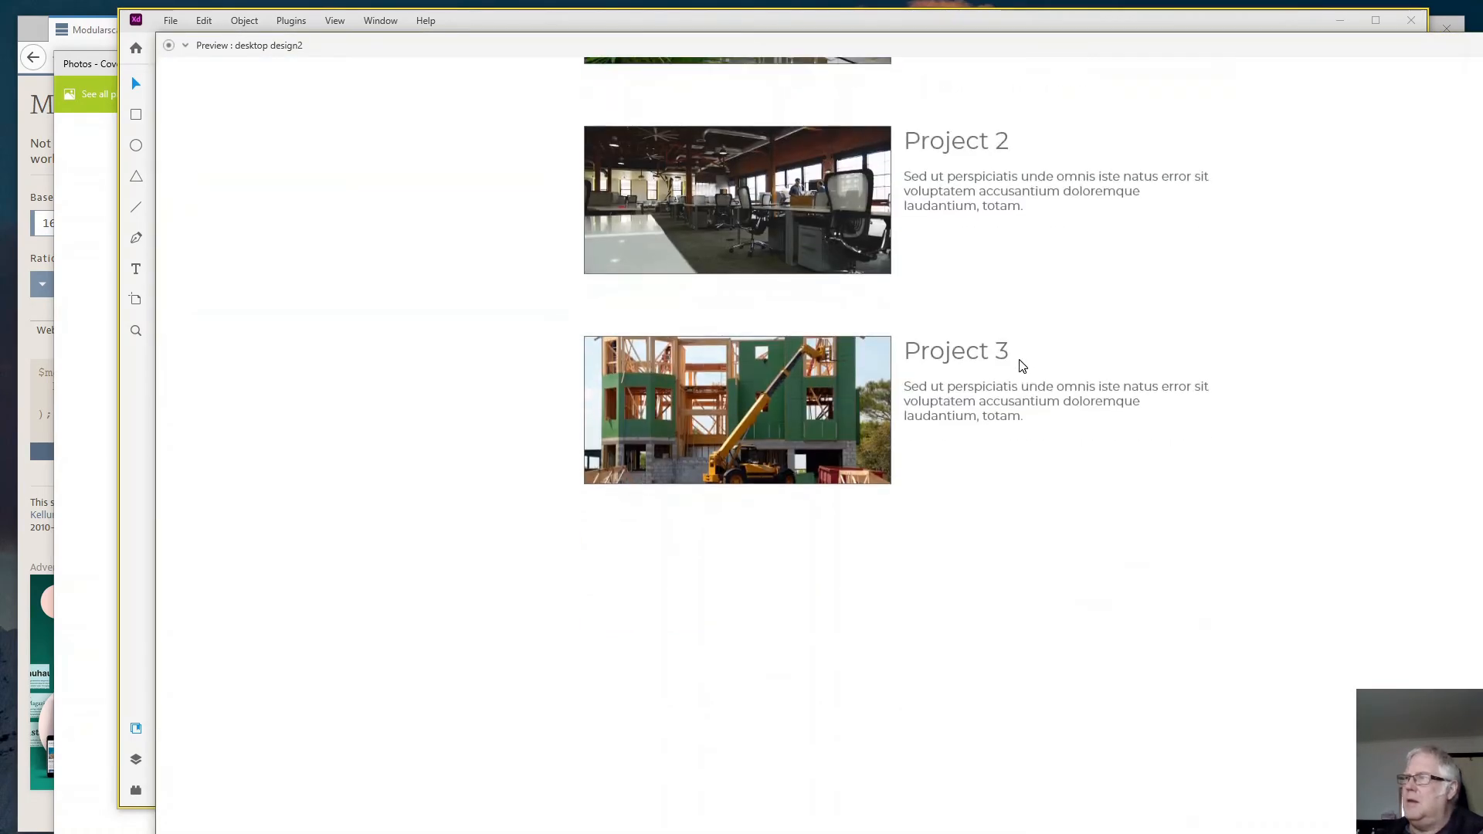
scroll(1023, 366, "up", 6)
scroll(1022, 366, "down", 5)
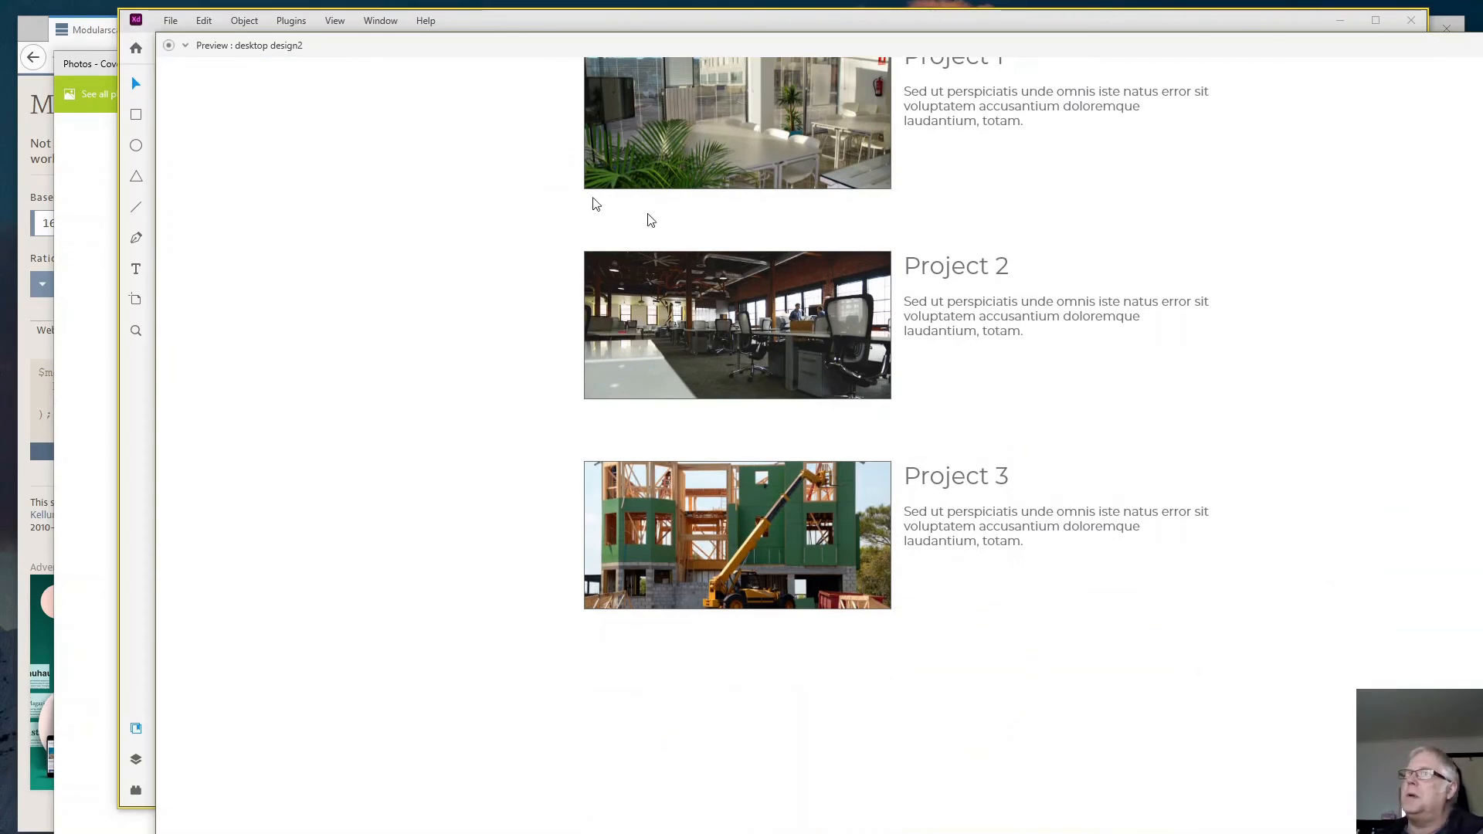
left_click(132, 521)
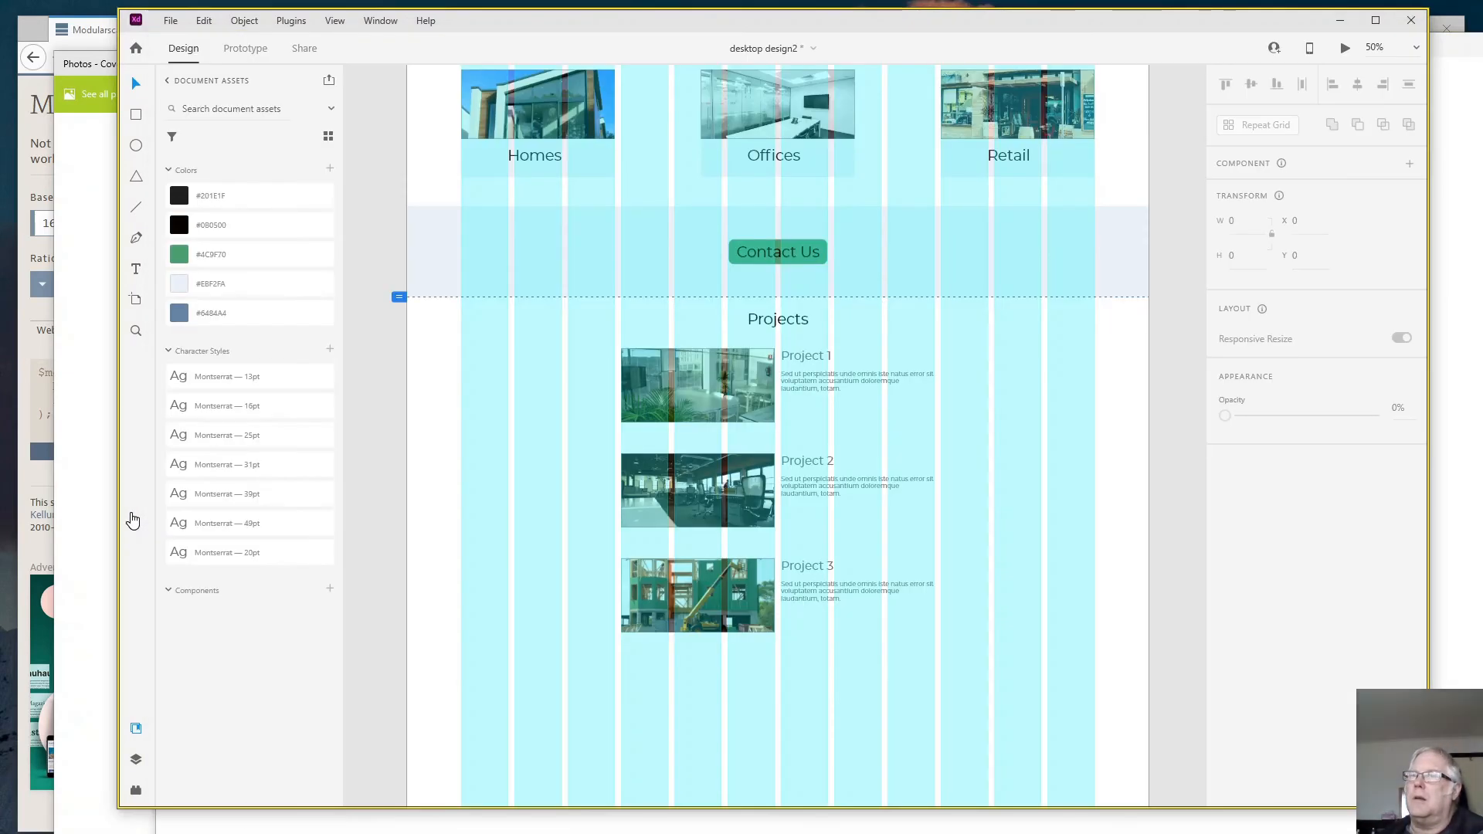
- Mirror the Project 2 entry's layout, moving its photo to X 968 and its heading and description to X 554, both at Y 1473
left_click(788, 461)
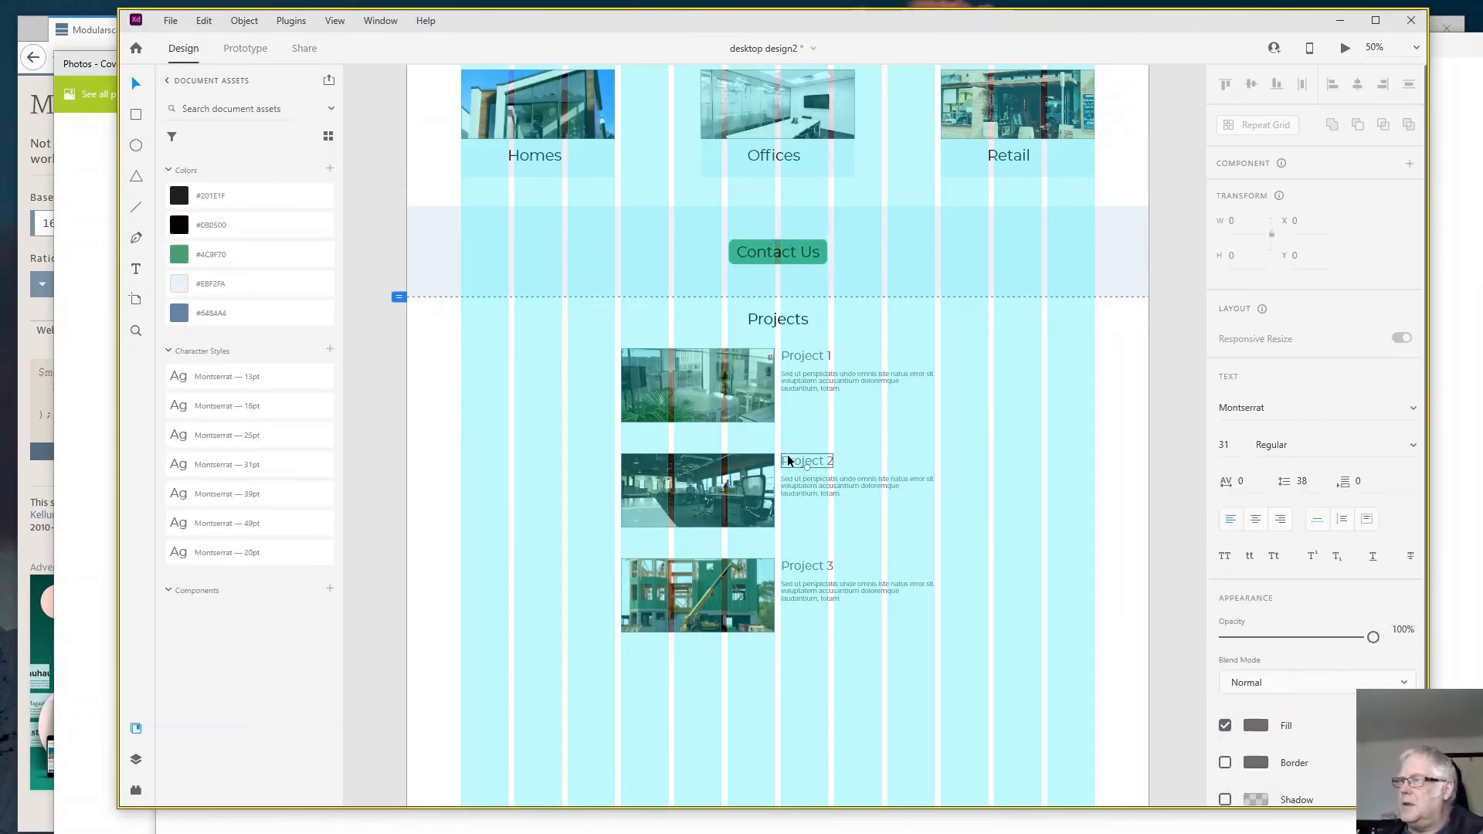
key("3")
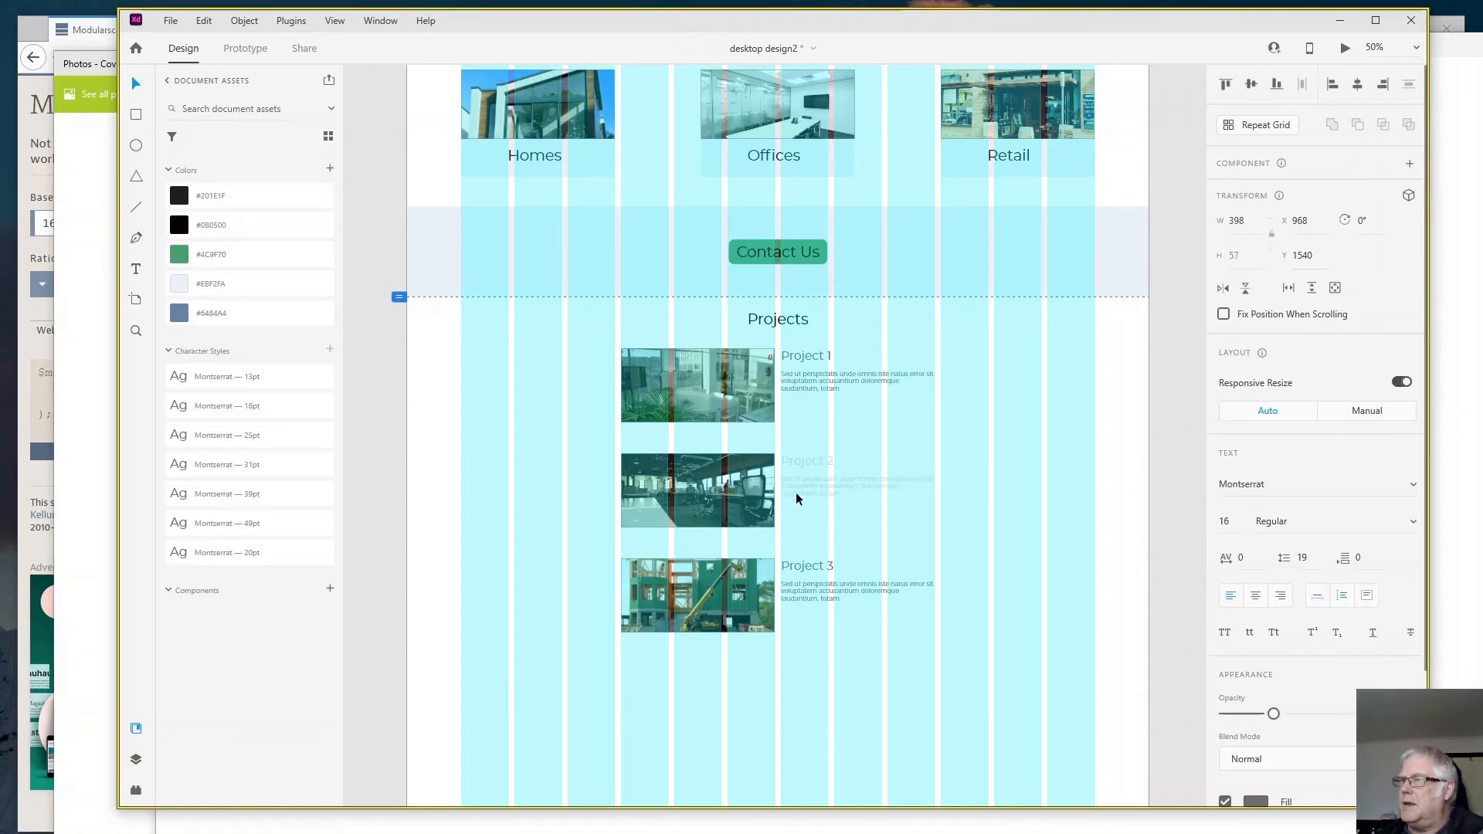
left_click(799, 461)
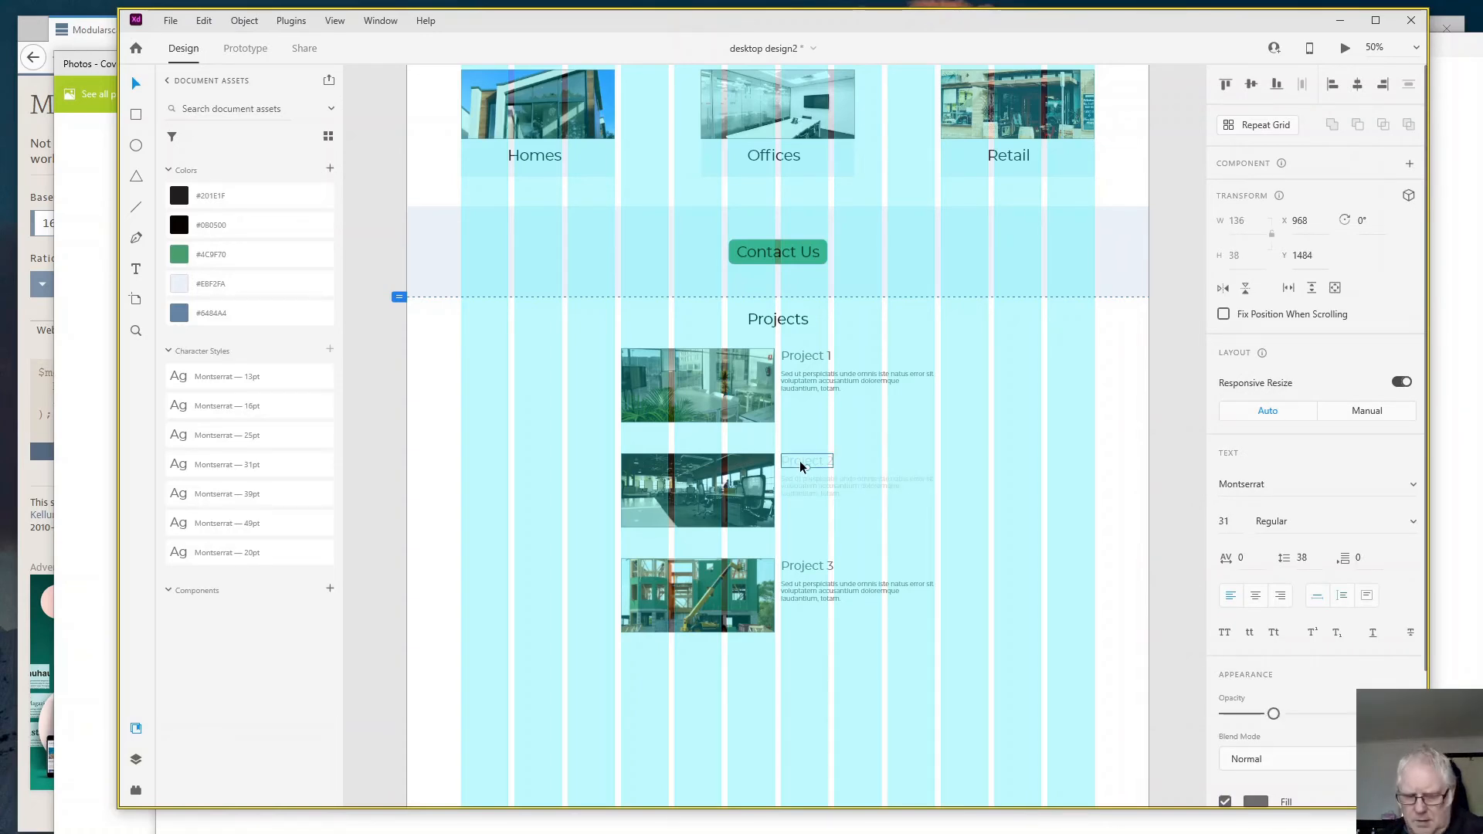
left_click(805, 484, "shift")
left_click_drag(804, 482, 429, 487)
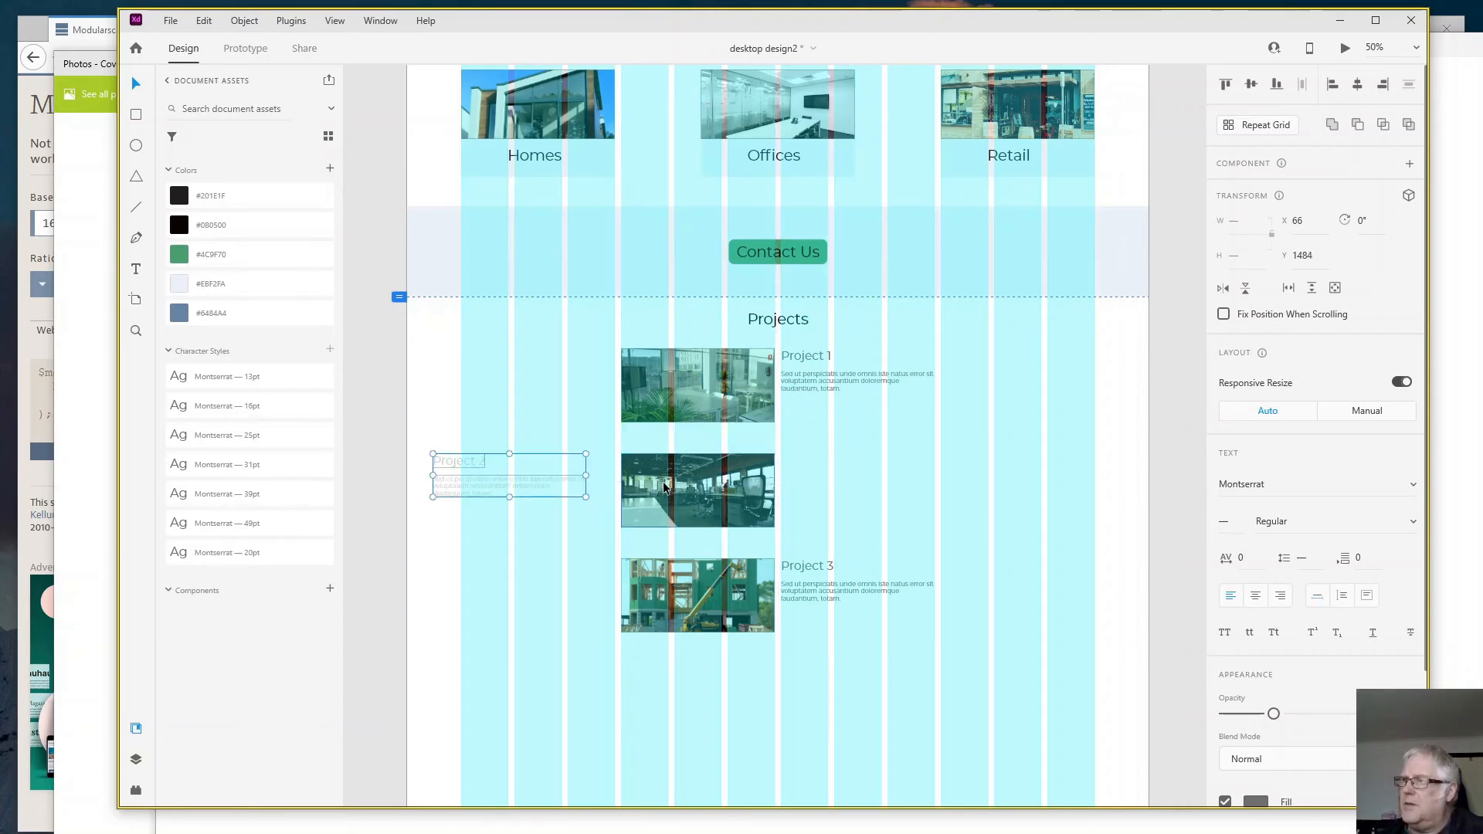
left_click_drag(737, 484, 823, 473)
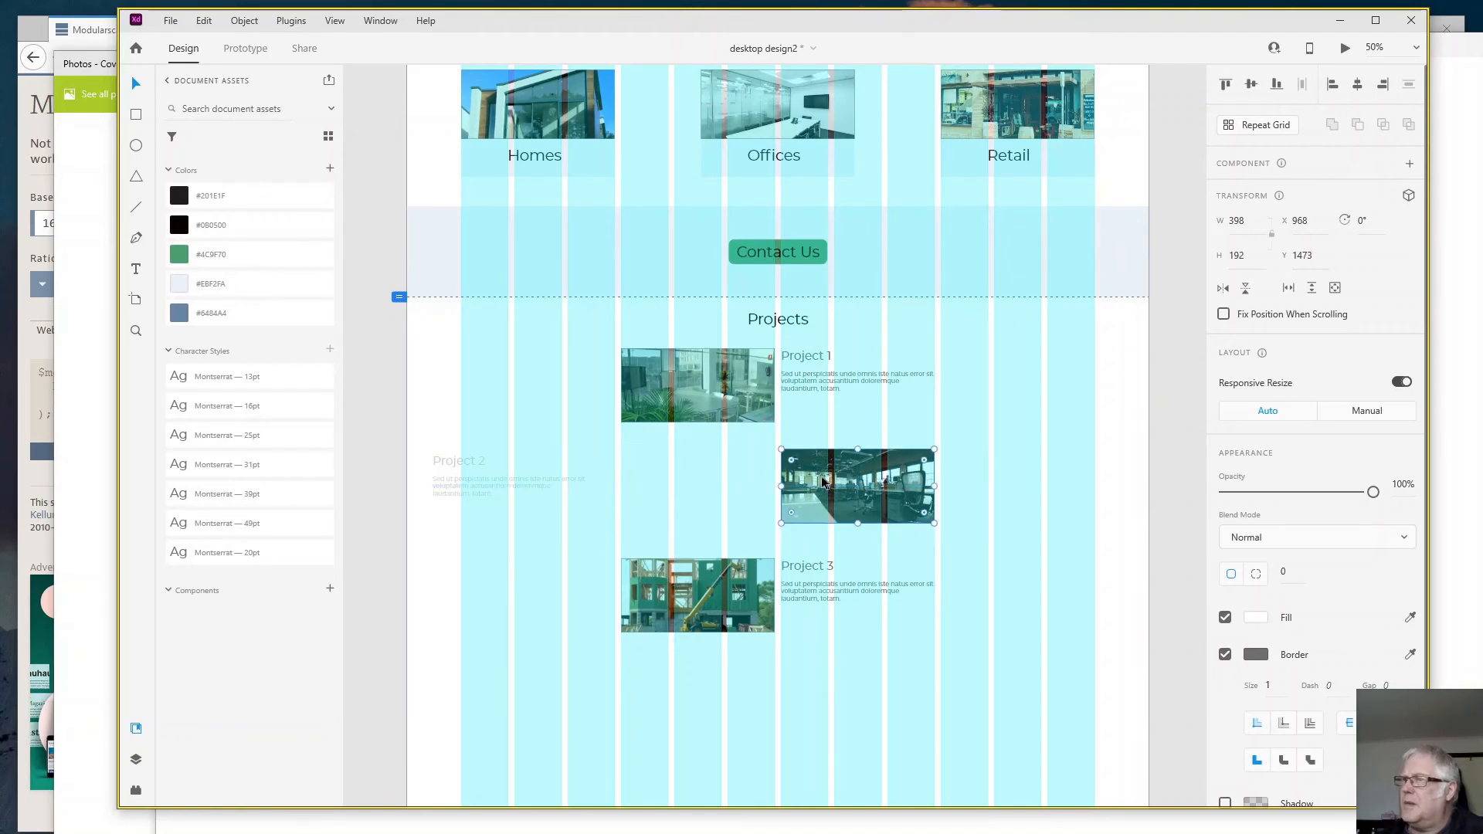
left_click(441, 458)
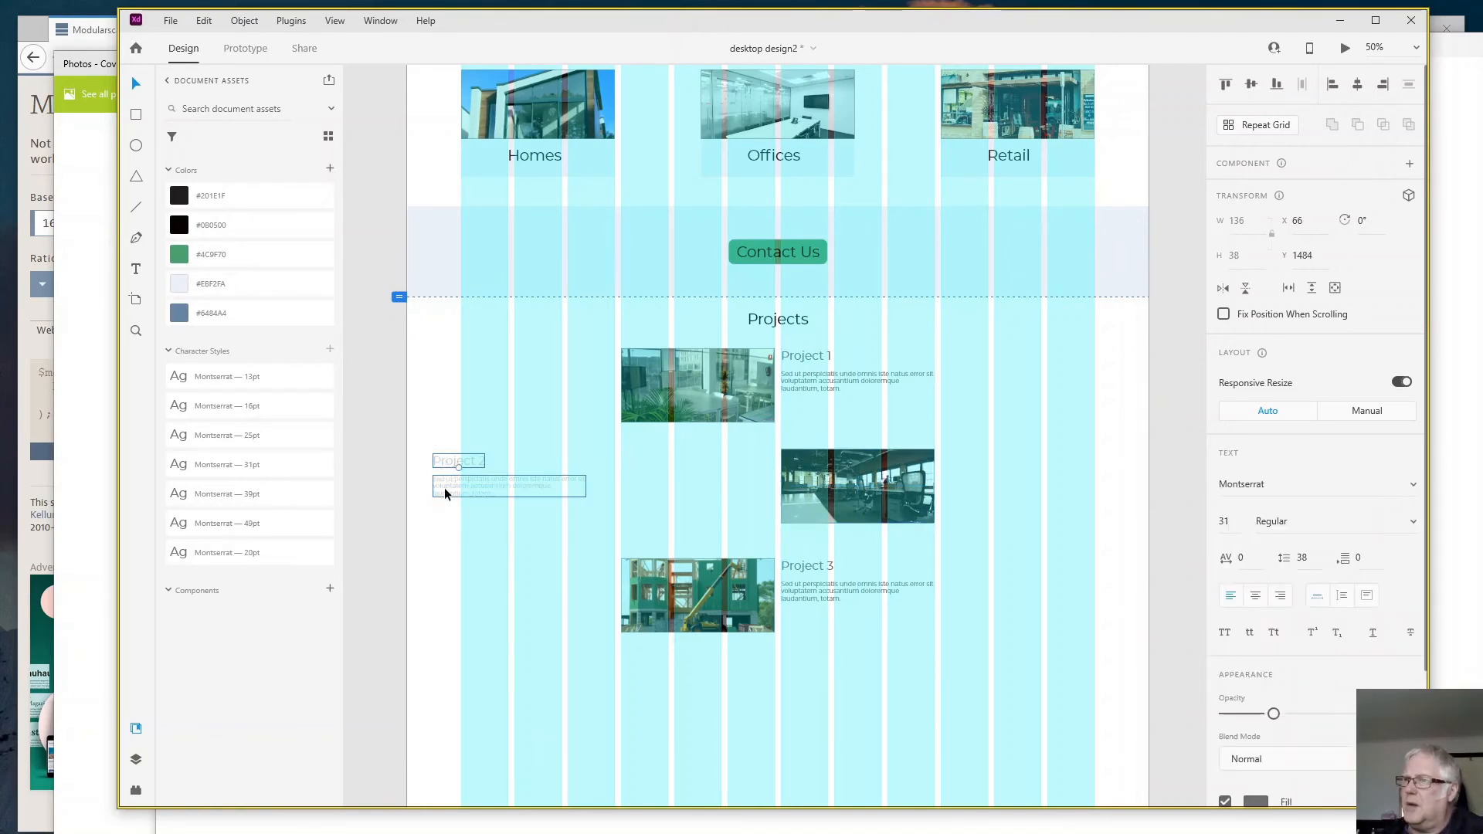
left_click(455, 485, "shift")
left_click_drag(458, 461, 641, 454)
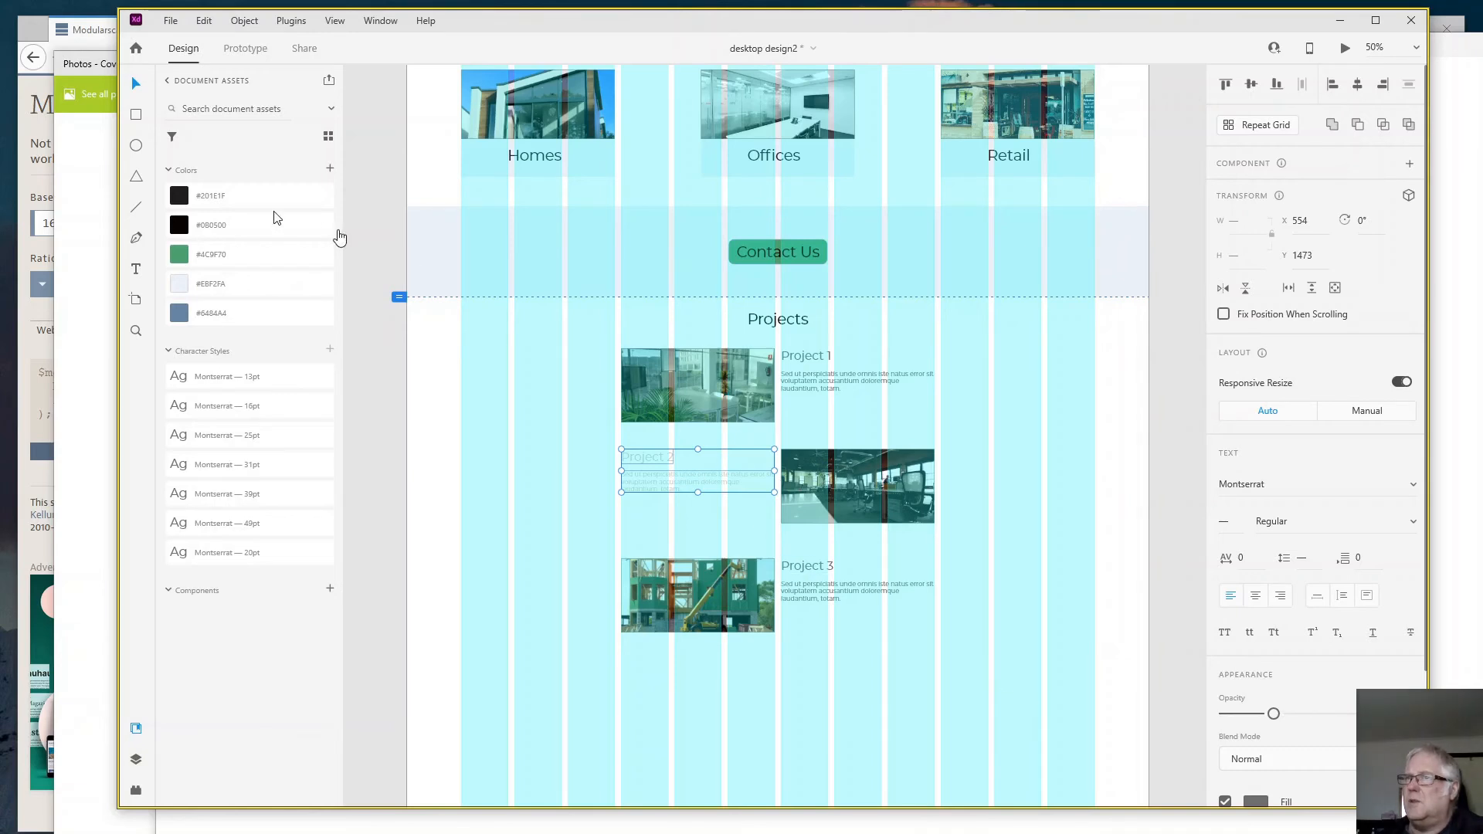
- Colour the Project 2 heading and description with the saved #201E1F swatch and raise their opacity so the text appears solid
left_click(225, 237)
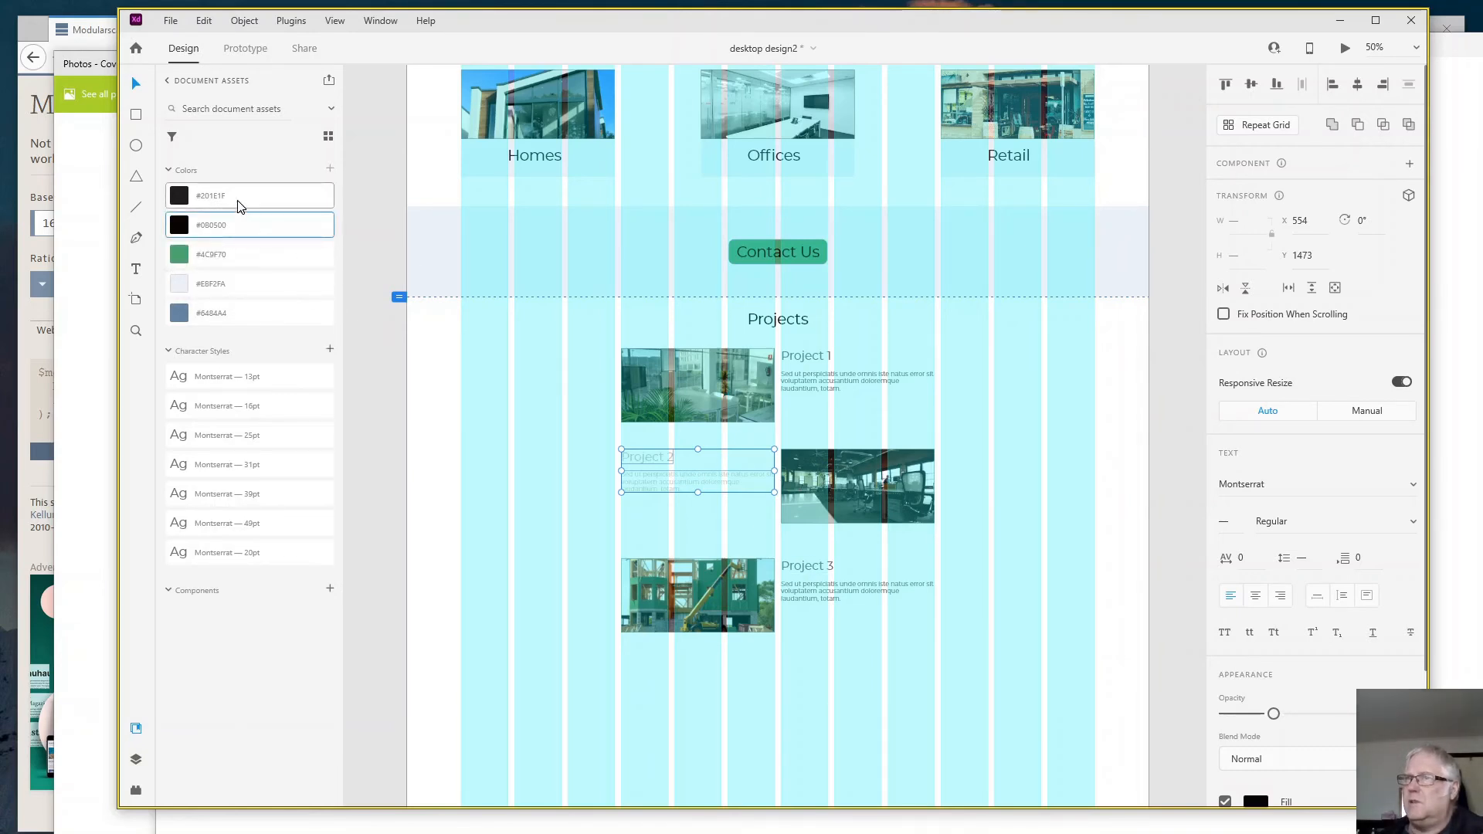
left_click(238, 206)
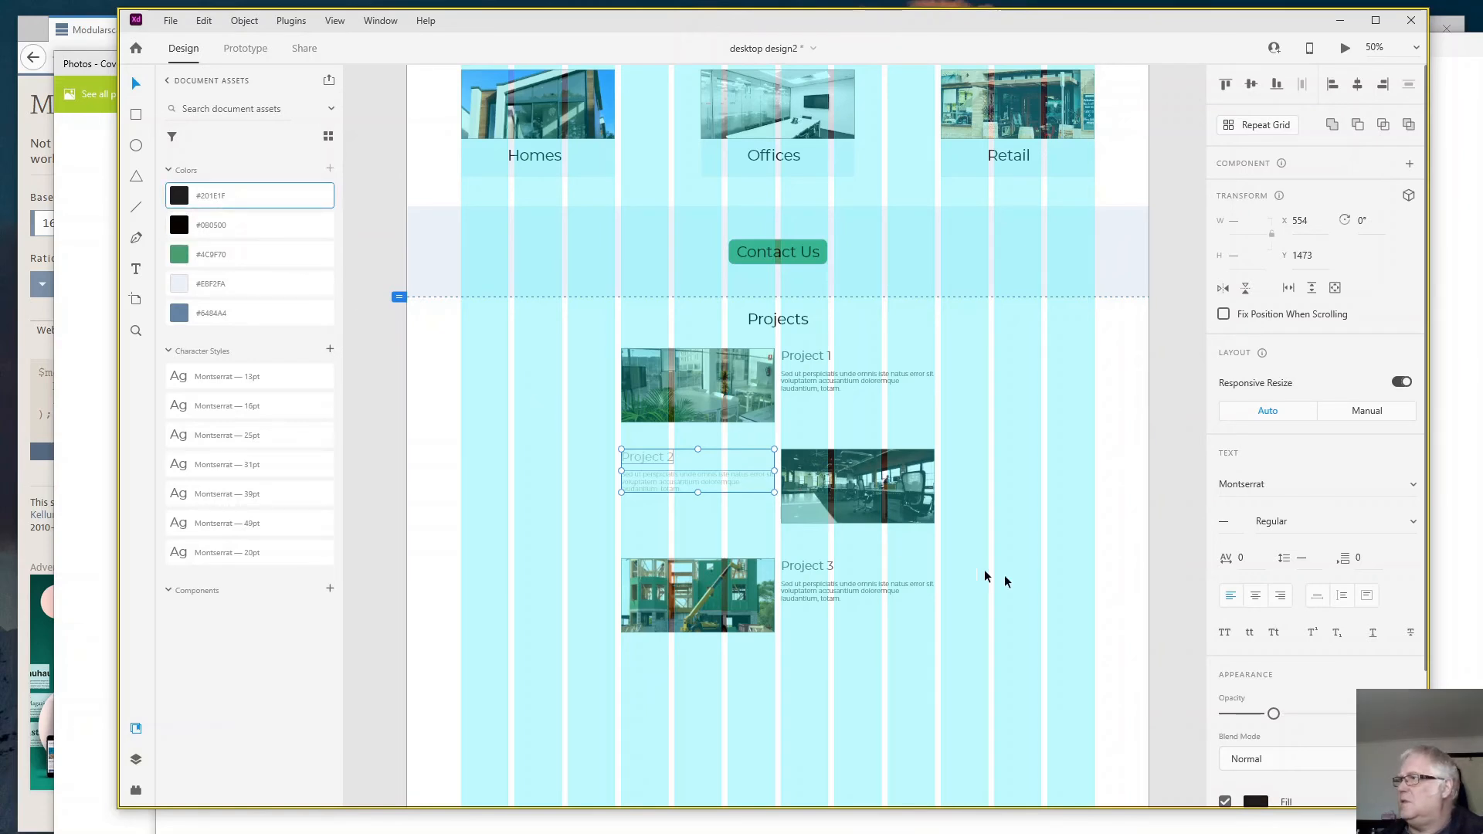
left_click(987, 656)
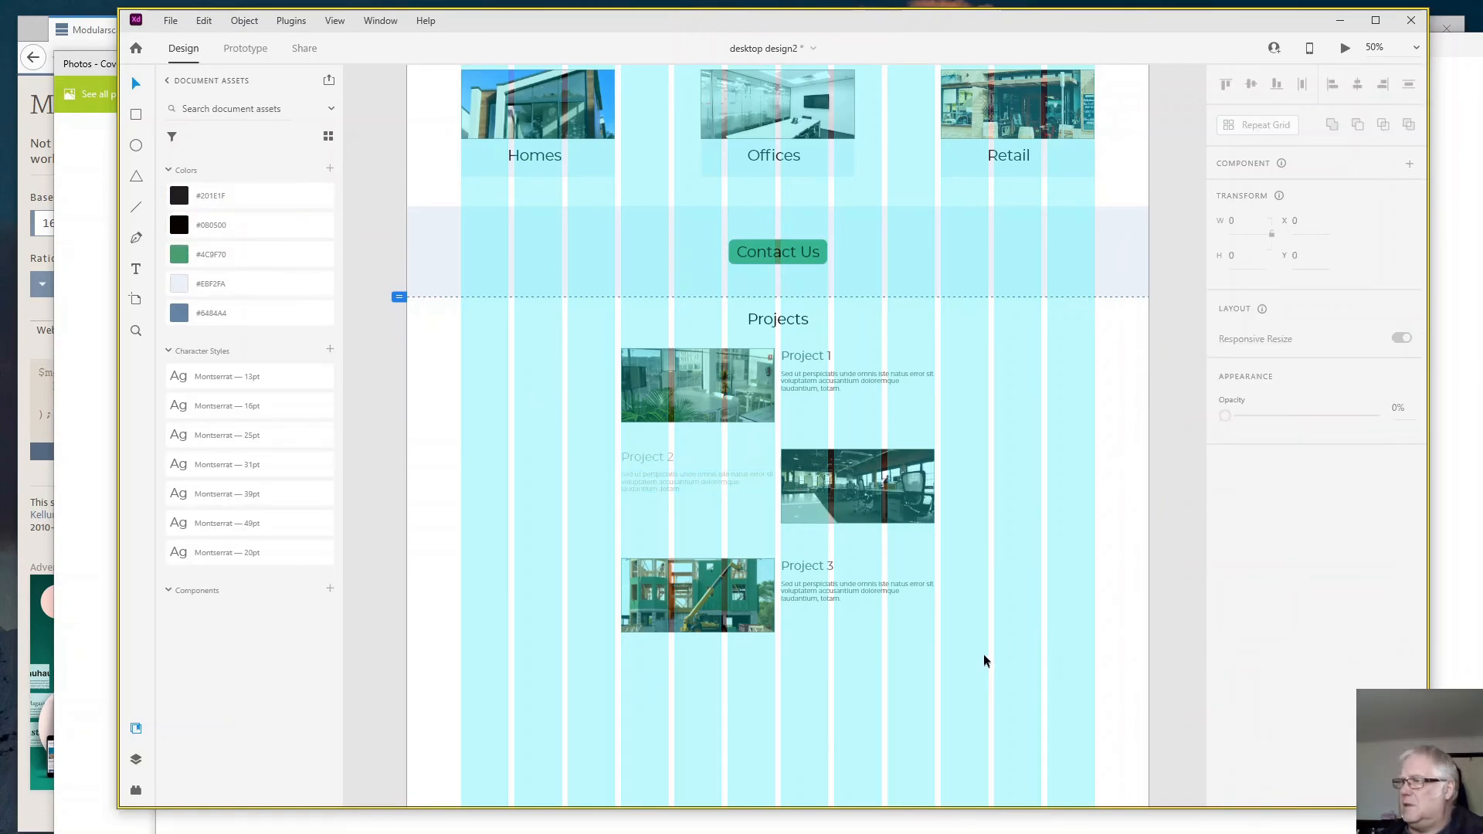
left_click(637, 479)
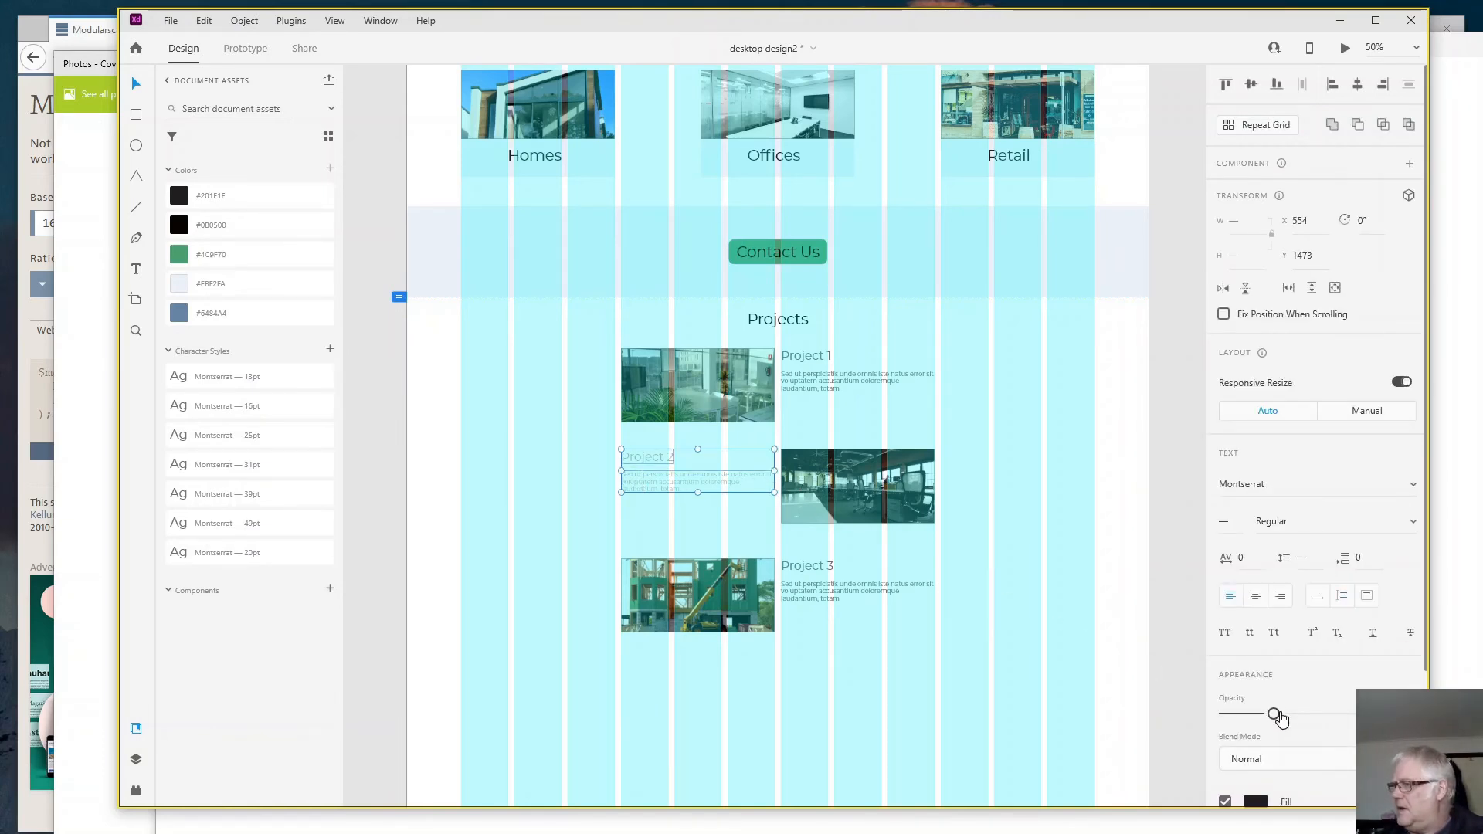
left_click_drag(1274, 714, 1348, 714)
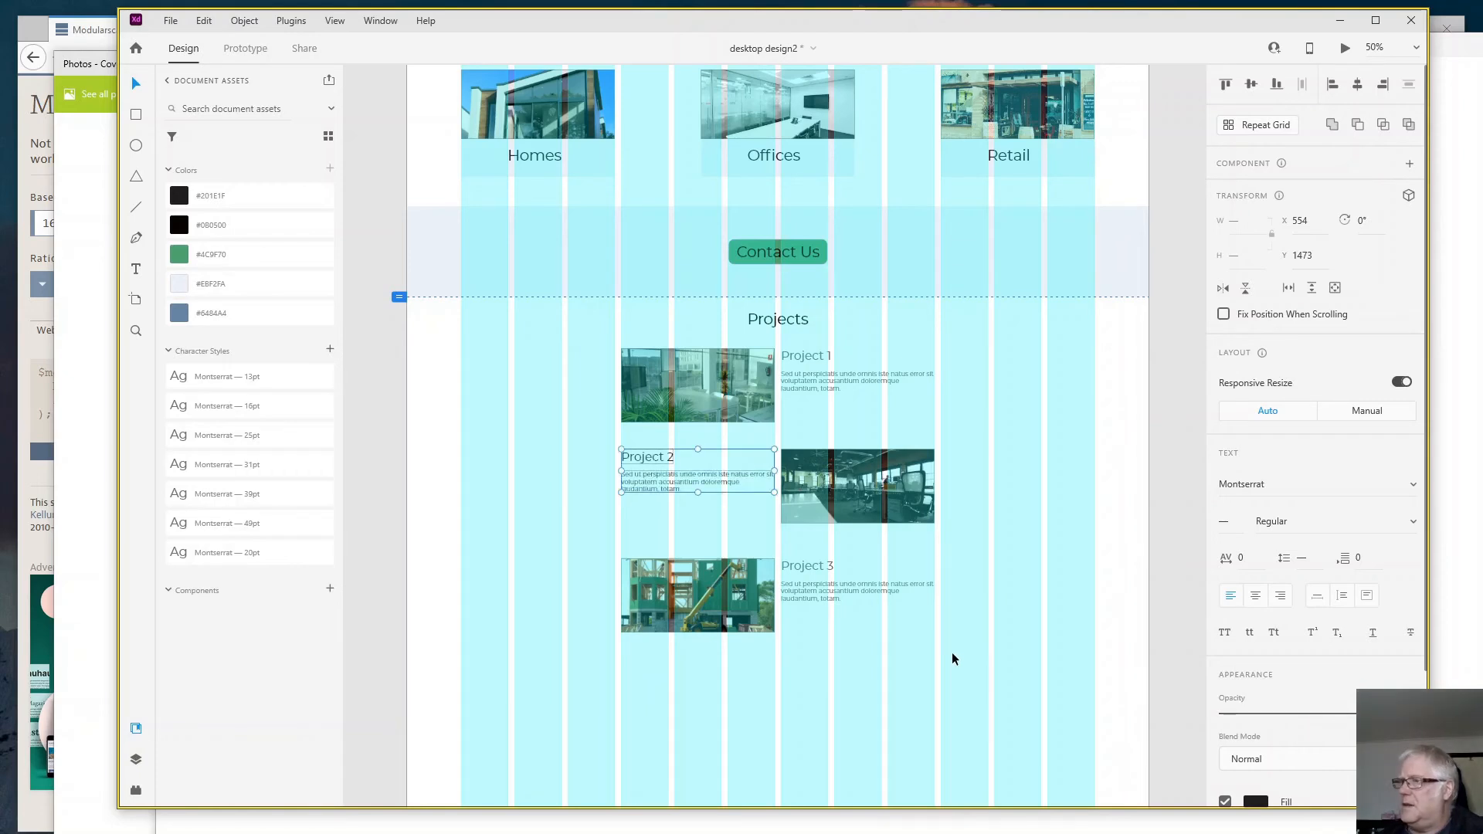
left_click(992, 685)
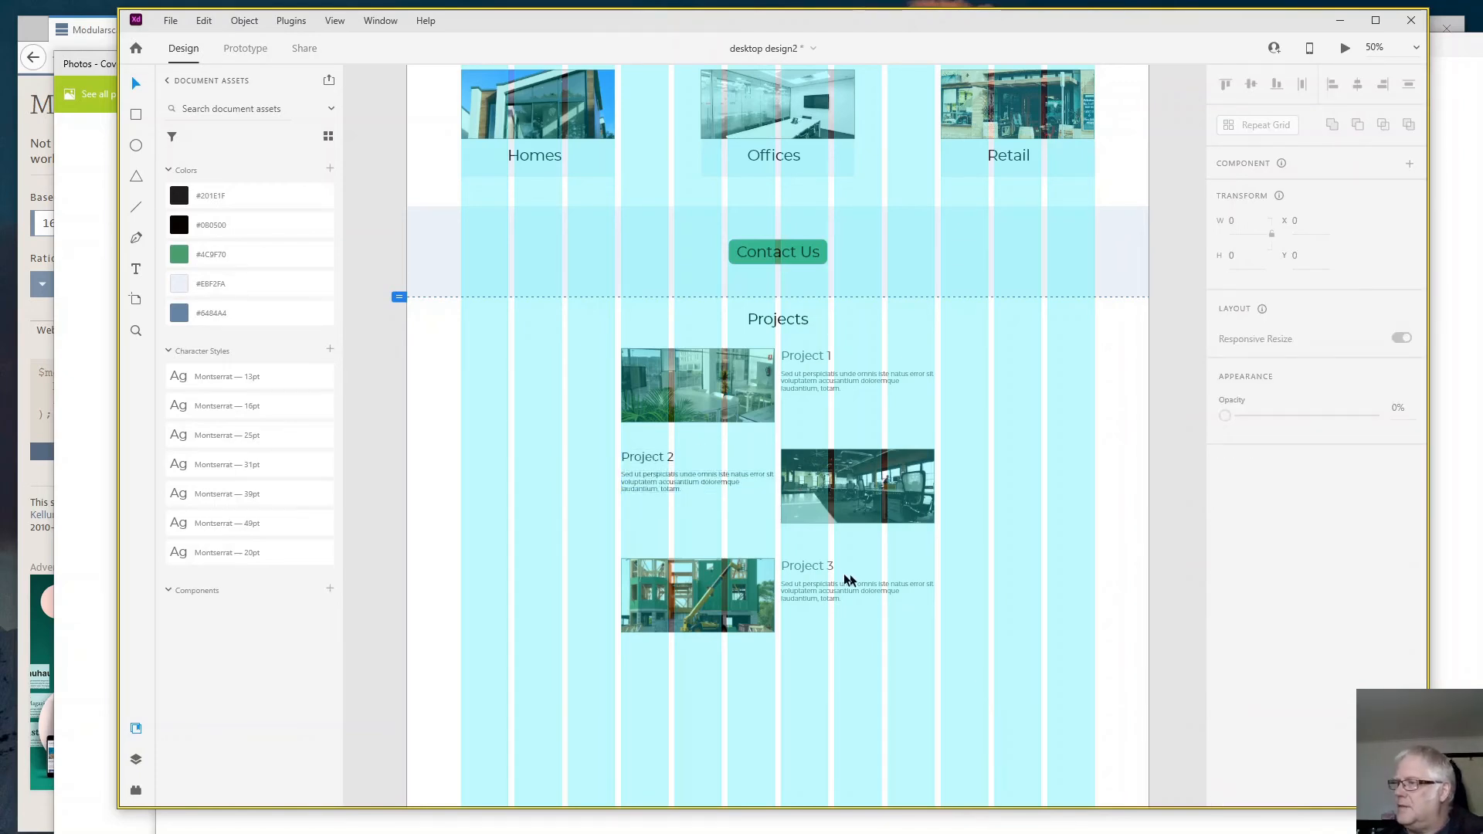
- Check the Project 3 text settings and preview the page, comparing the text tones and alternating layout of the project entries
left_click(819, 569)
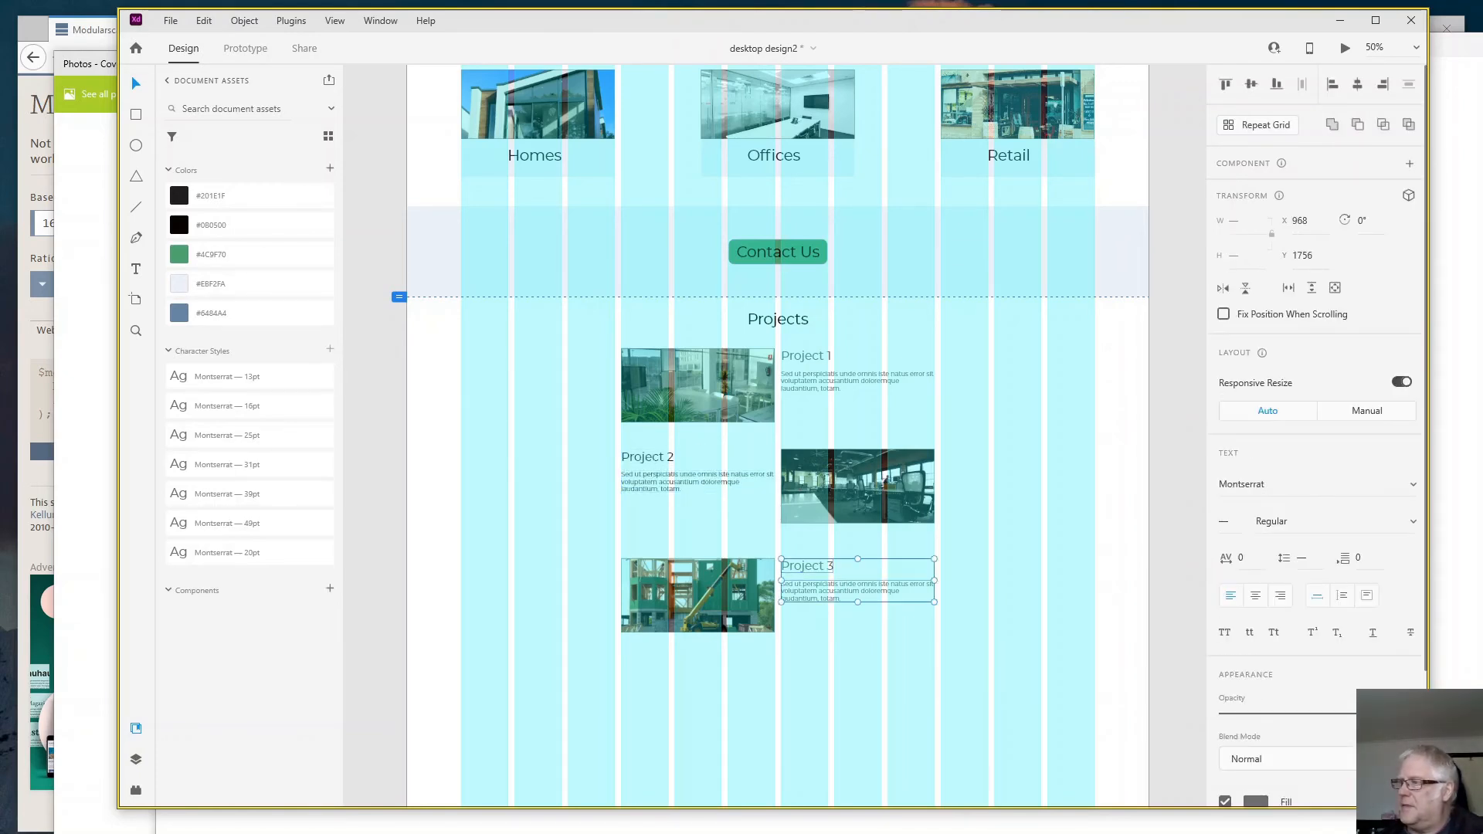
left_click(1110, 490)
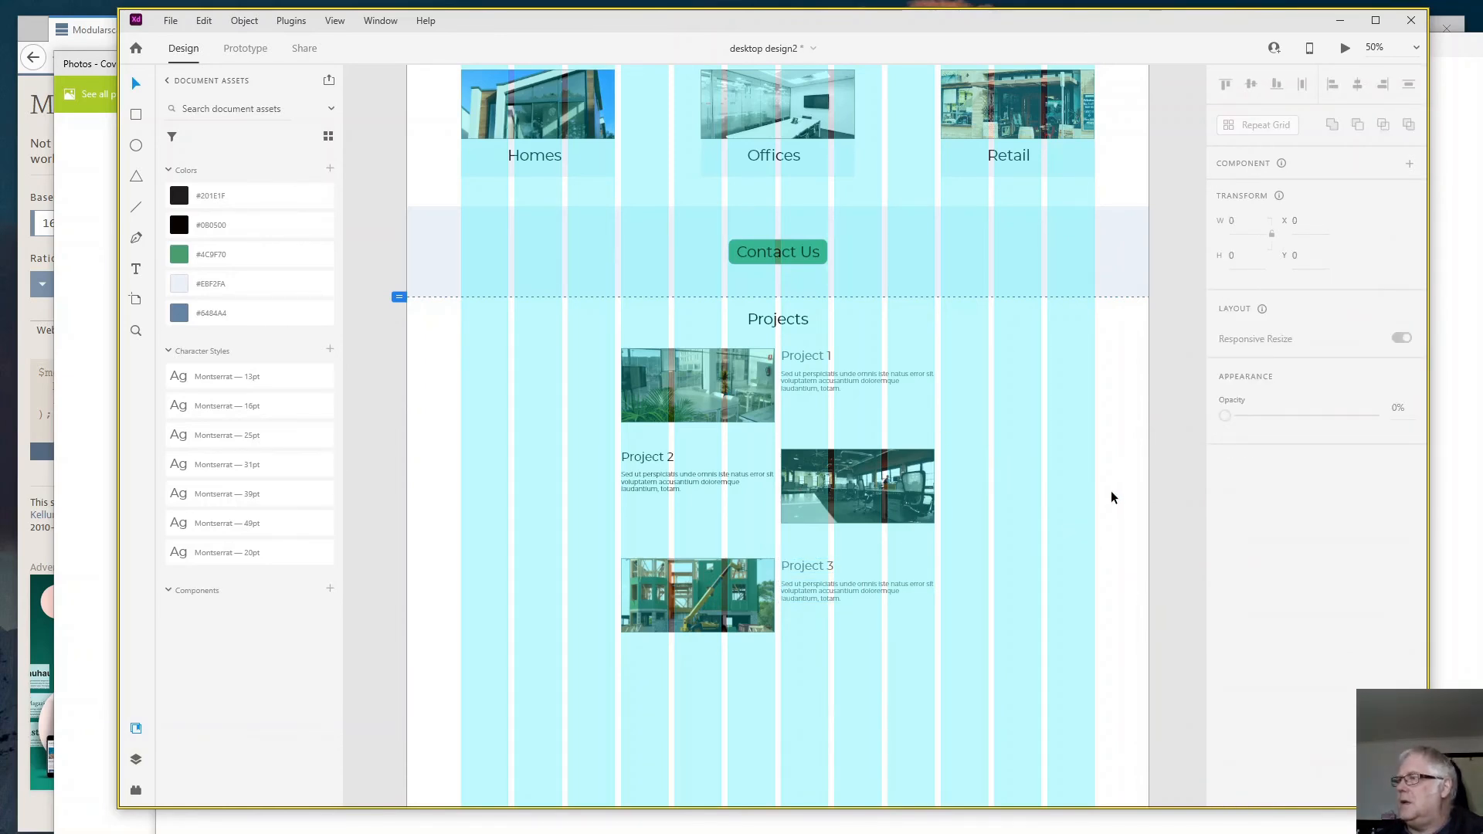
left_click(1344, 48)
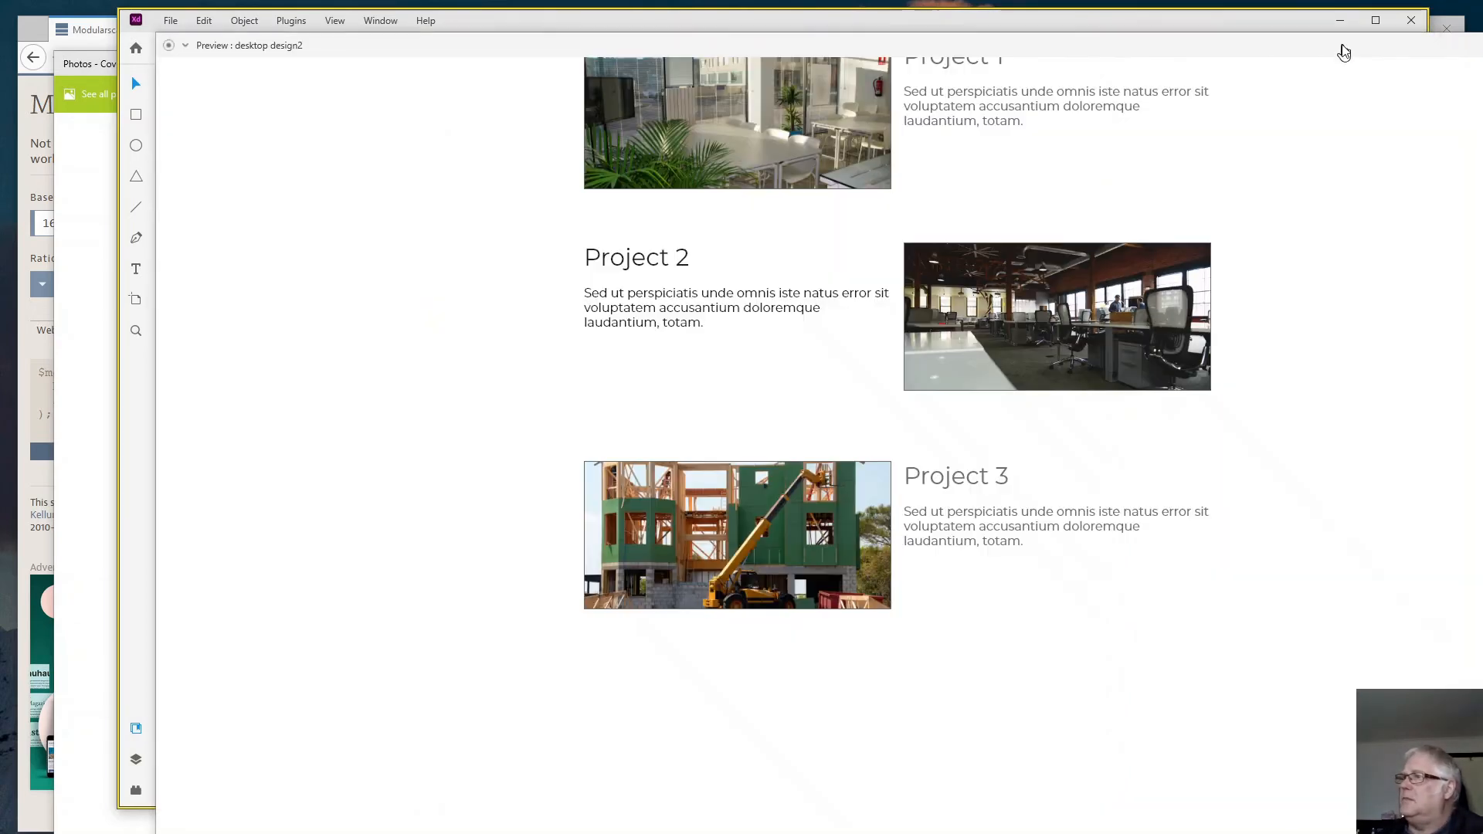
scroll(1189, 357, "up", 5)
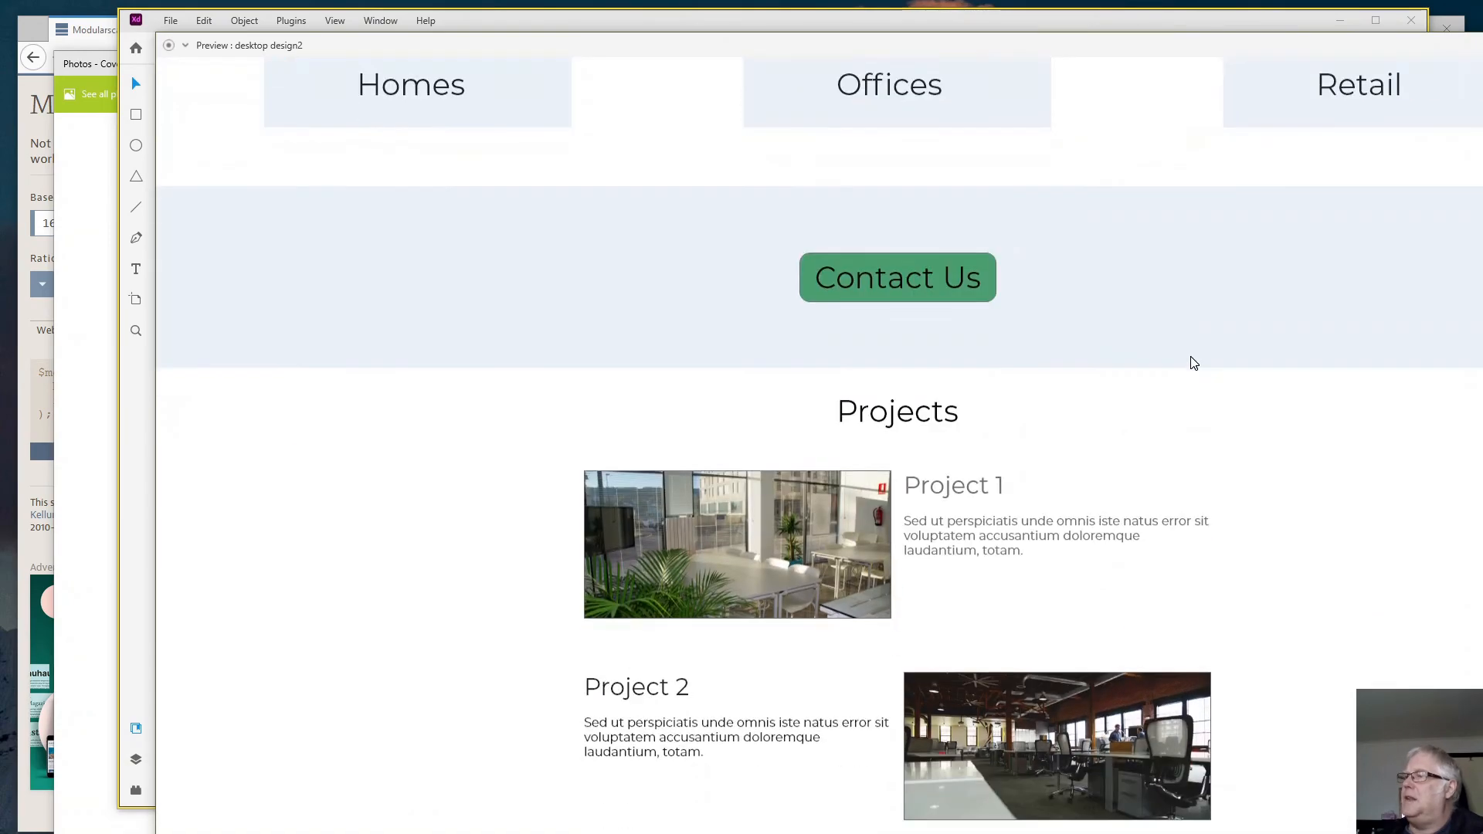
scroll(1194, 363, "down", 5)
scroll(1194, 361, "up", 5)
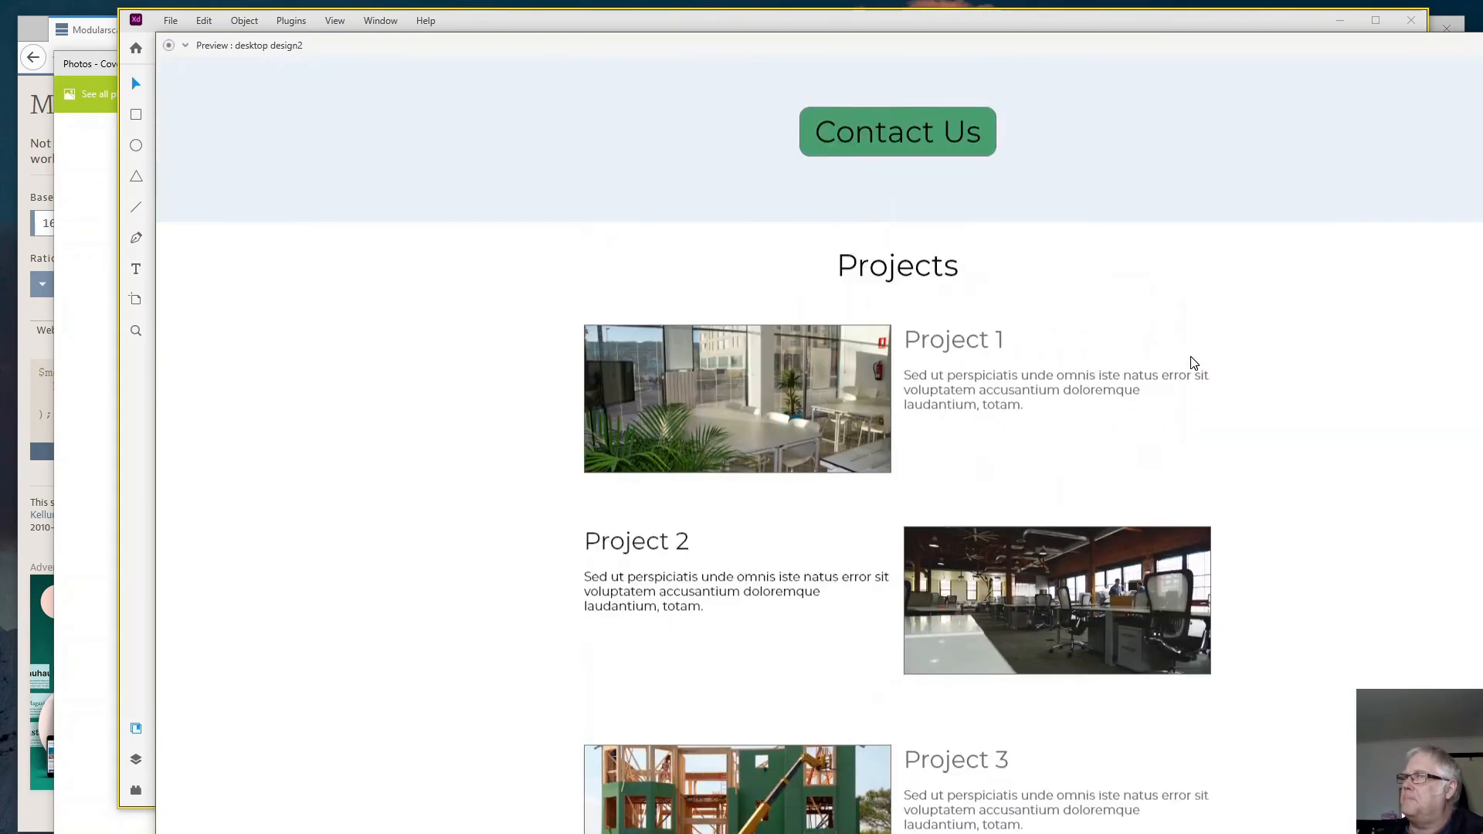
scroll(1193, 361, "down", 3)
scroll(1194, 362, "up", 5)
scroll(1193, 361, "down", 4)
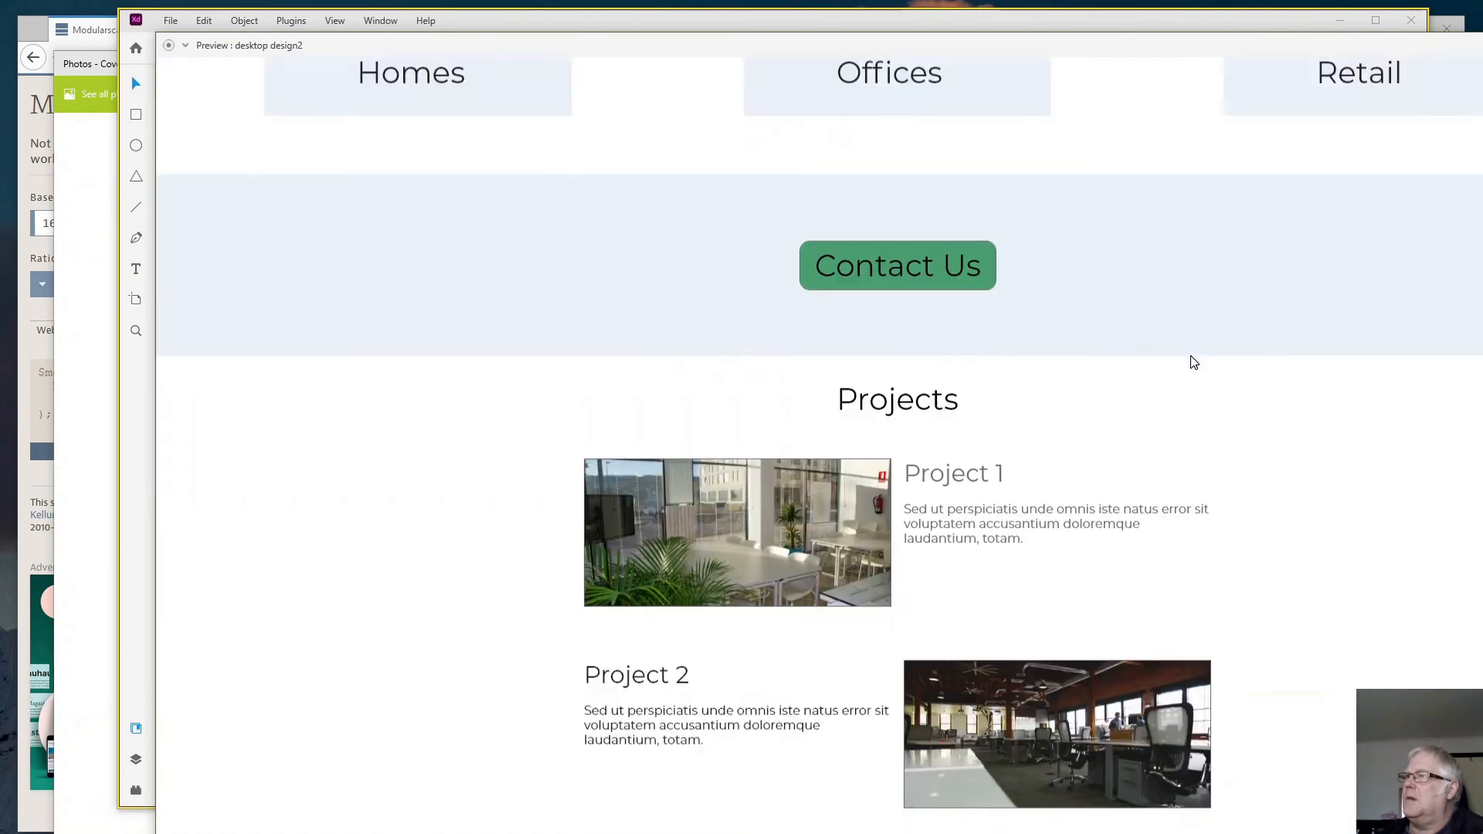
scroll(1193, 362, "up", 5)
scroll(1193, 361, "down", 4)
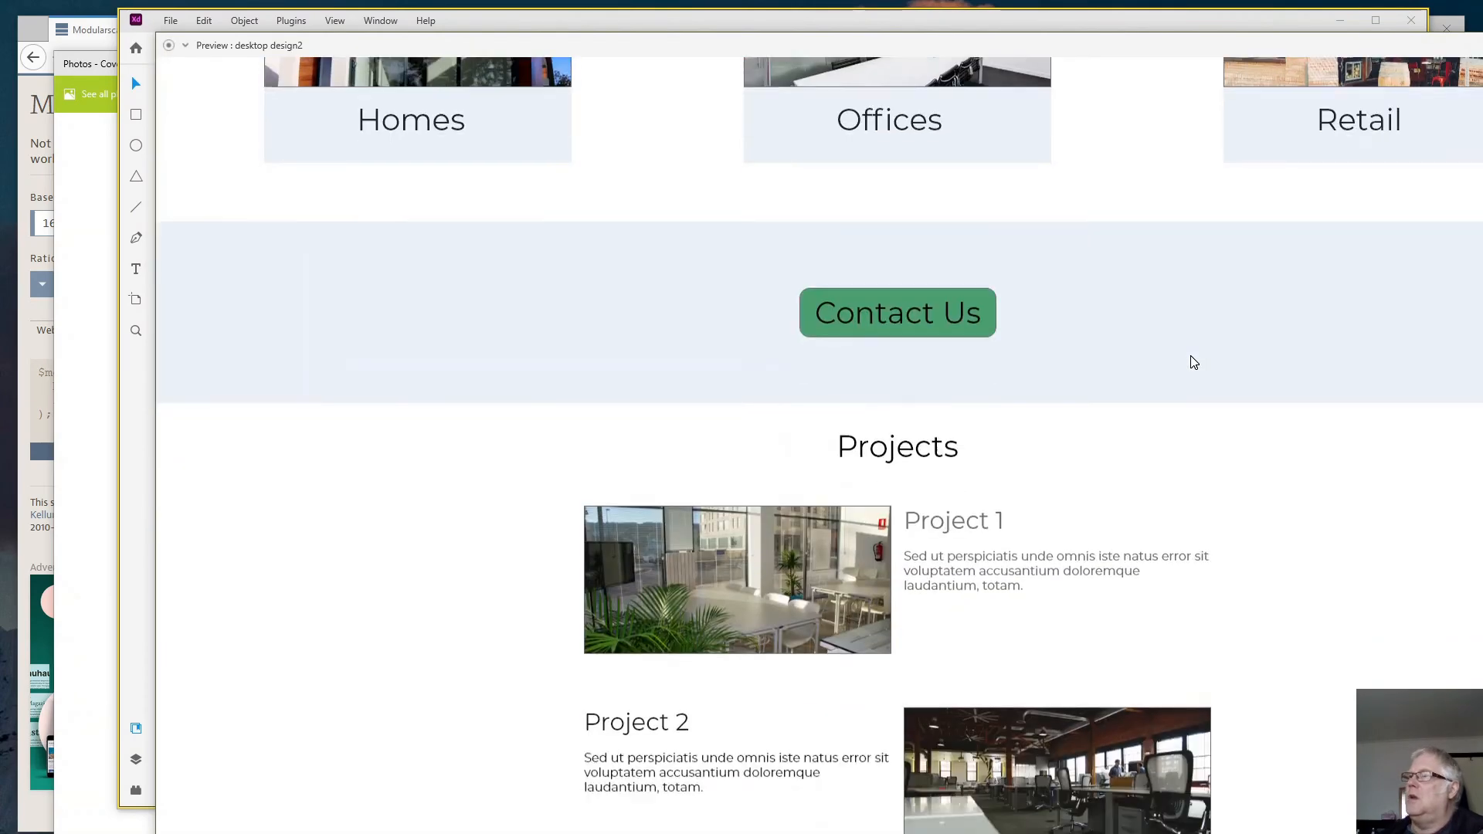
scroll(1189, 360, "up", 7)
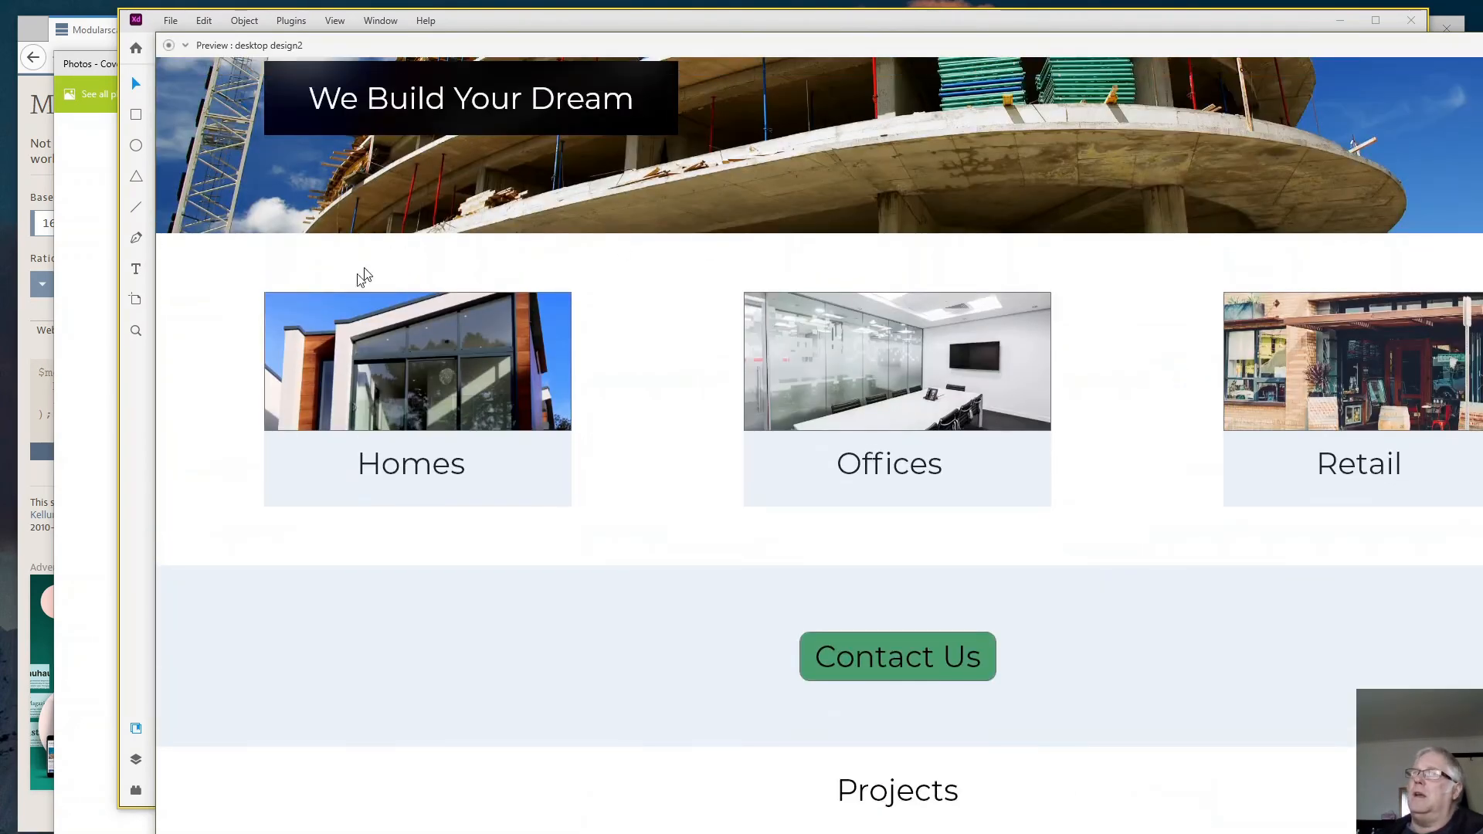
- Extend the artboard to a height of 3282 and draw a full-width 1920 × 738 rectangle at Y 2108 below the projects
left_click(126, 502)
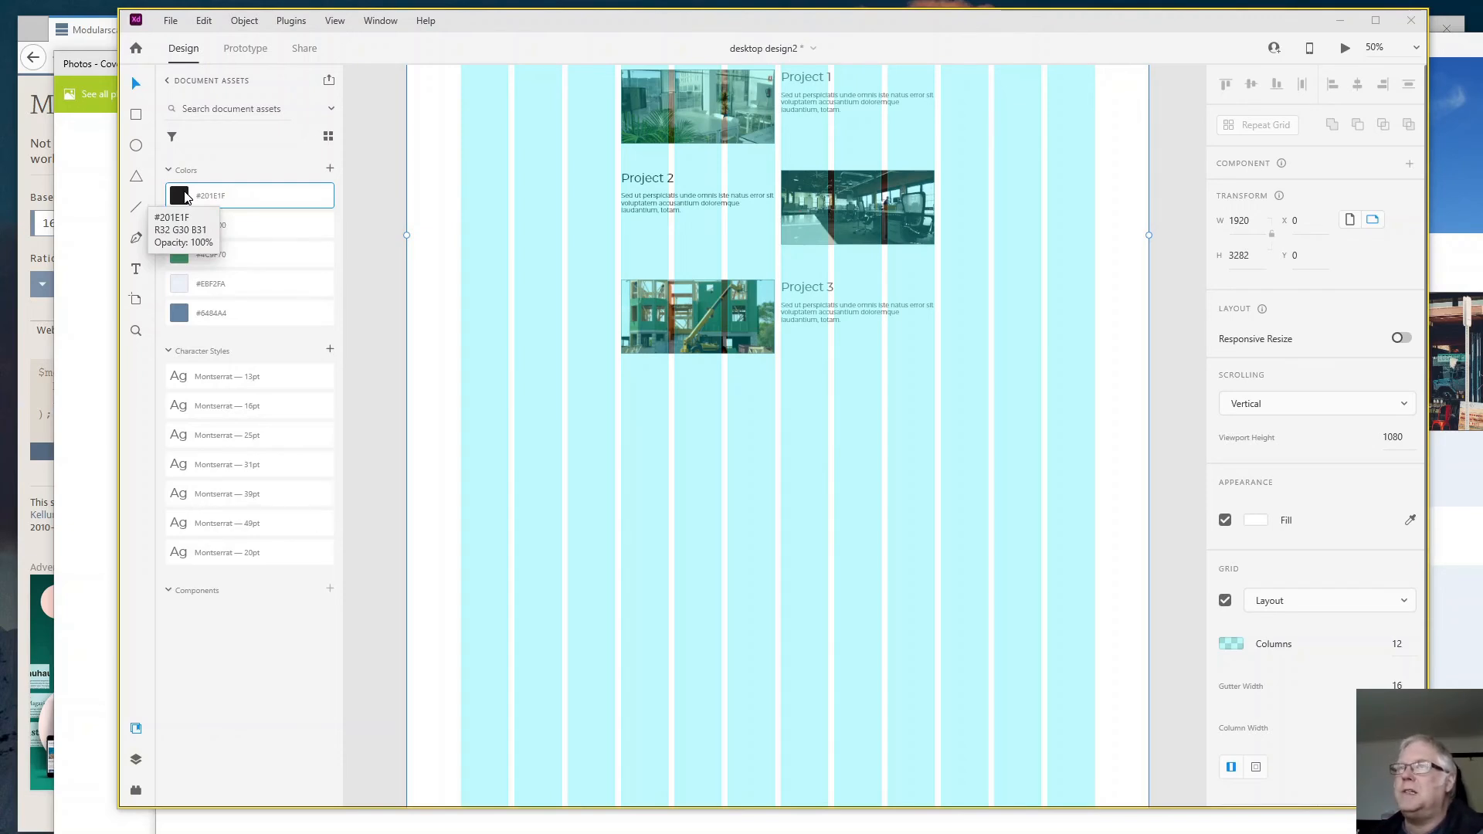
left_click(137, 115)
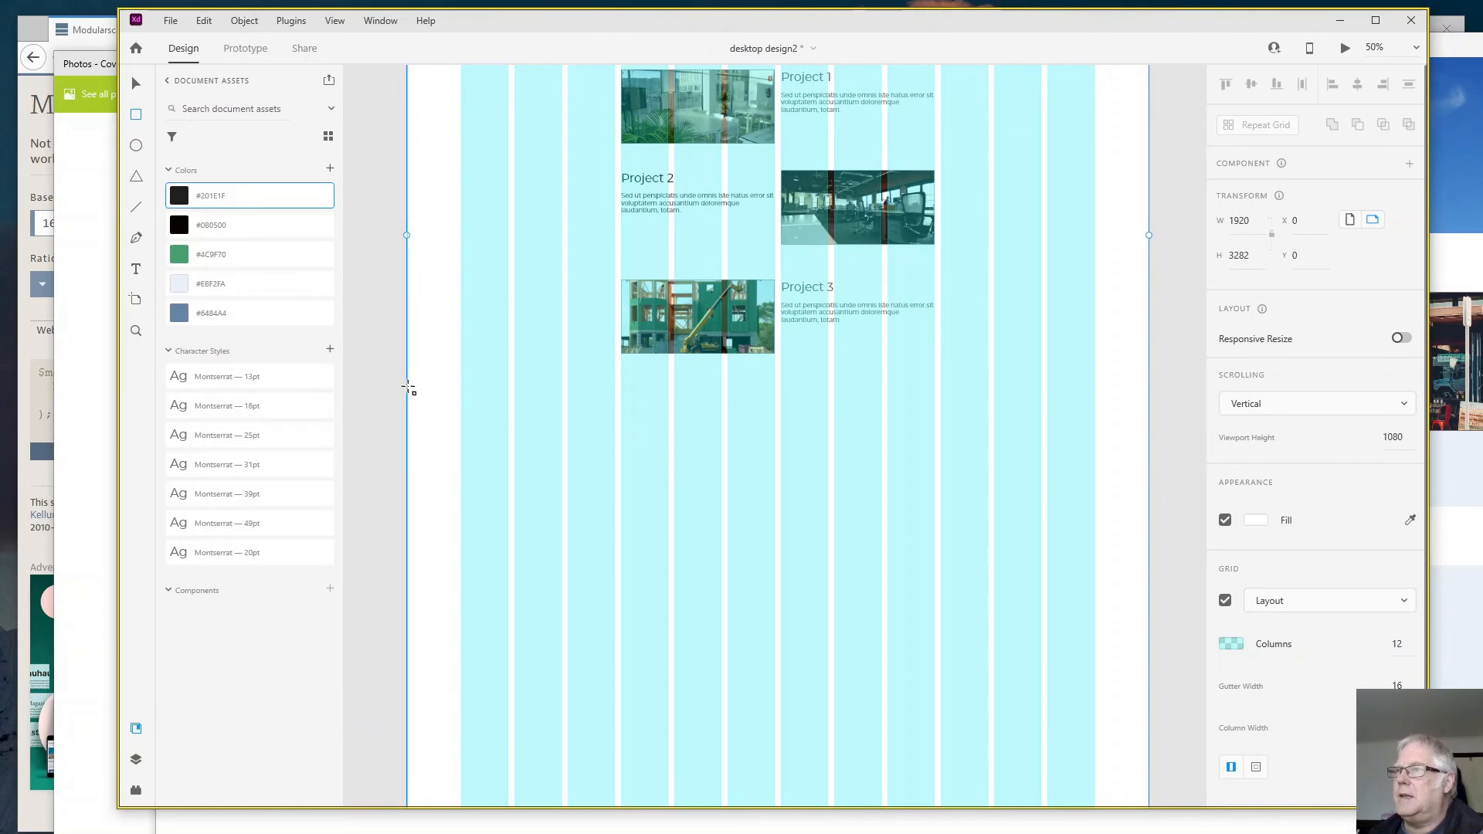
left_click_drag(407, 416, 1149, 700)
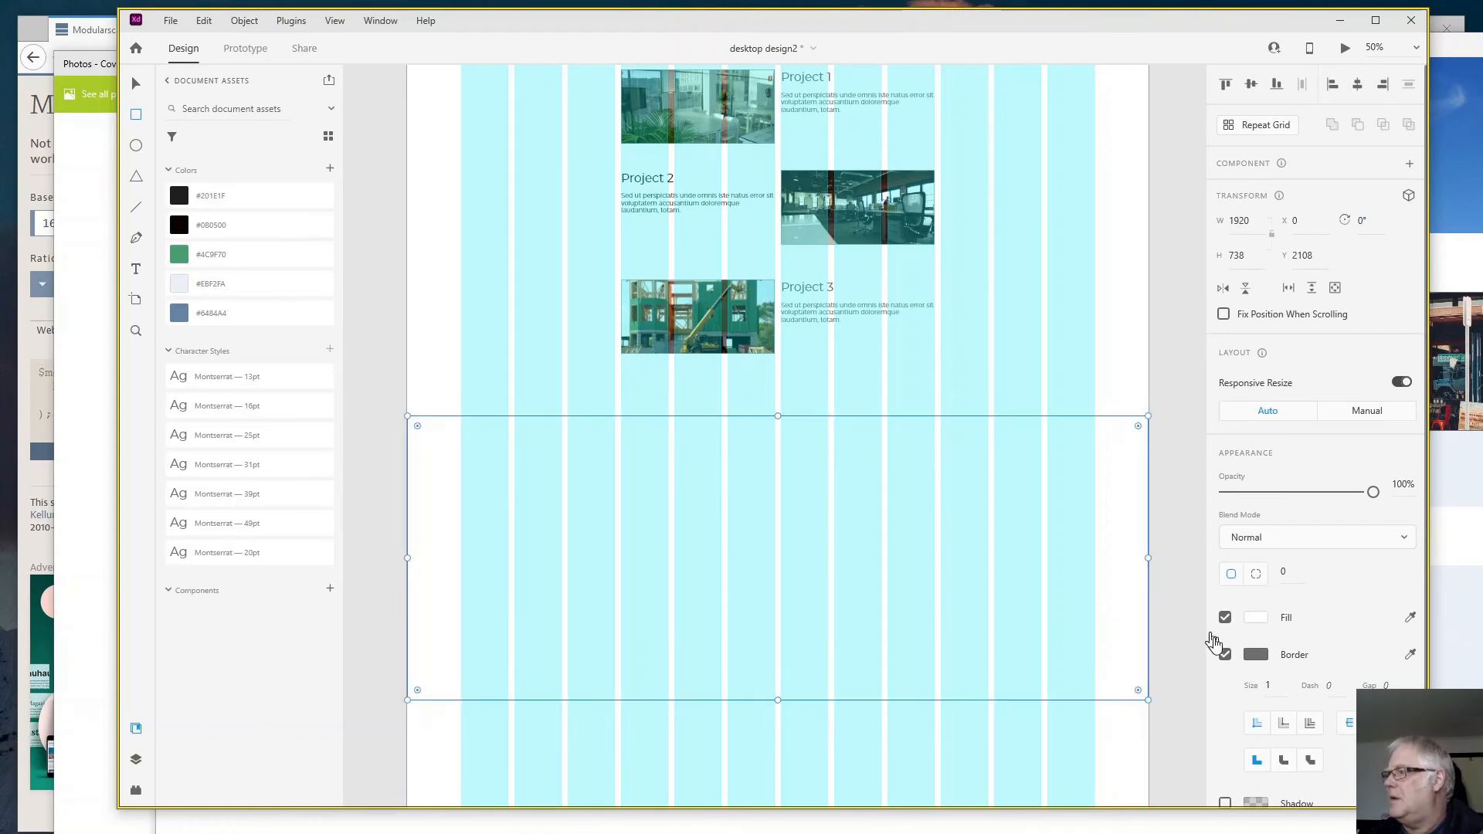
- Remove the new rectangle's border and fill it with the saved dark colour #201E1F
left_click(1225, 655)
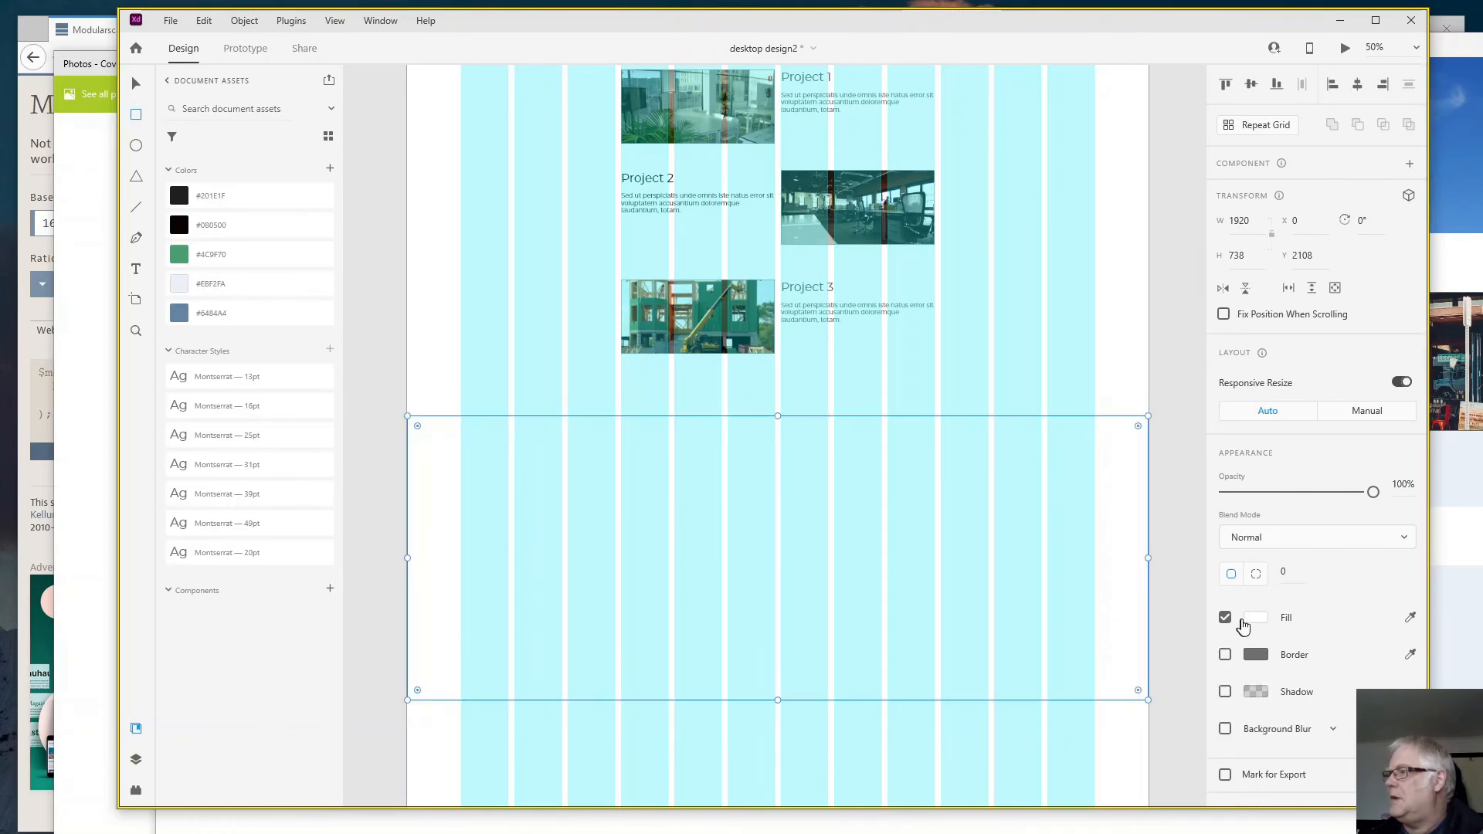
left_click(1257, 619)
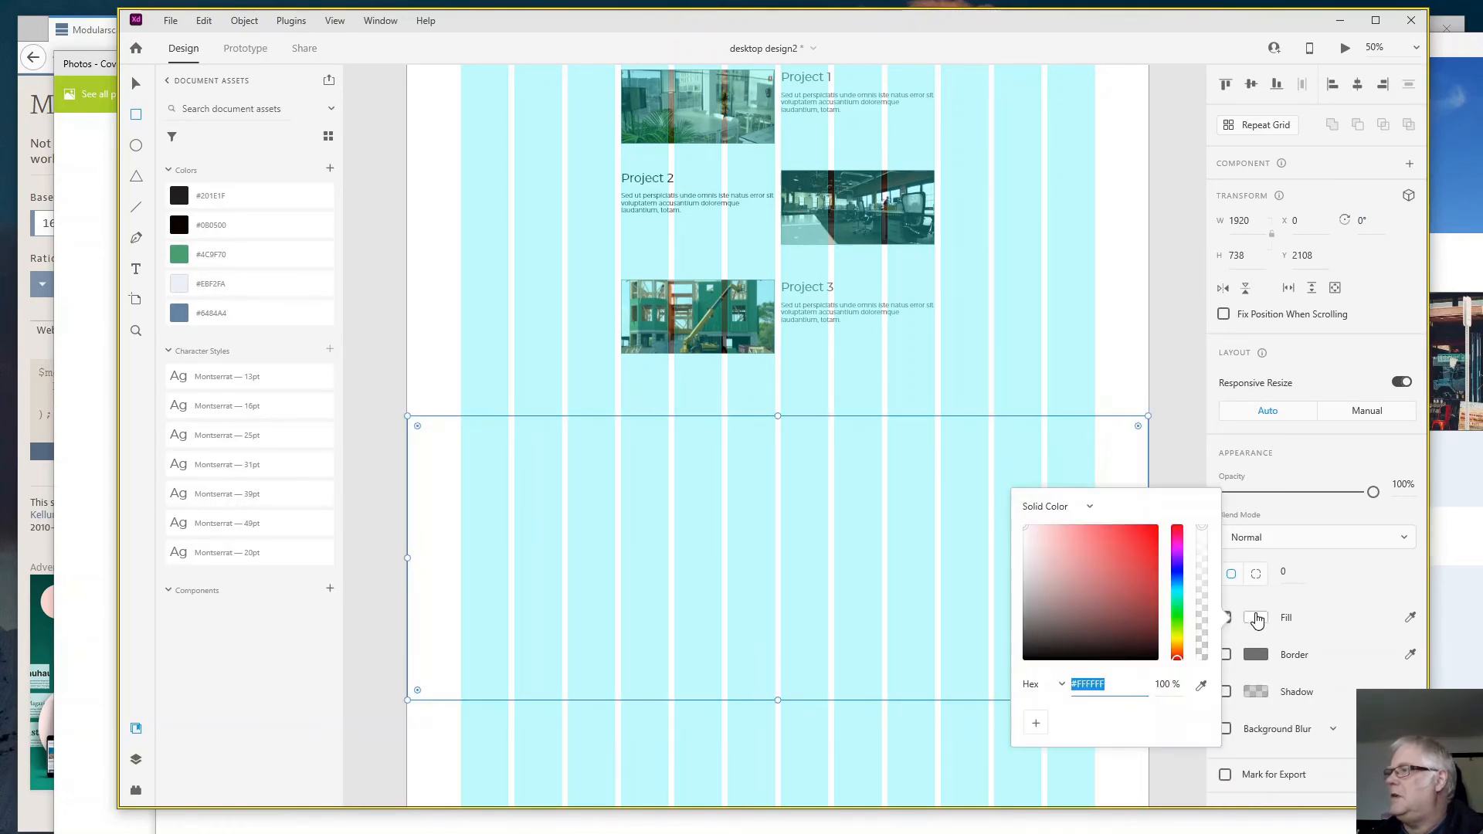
left_click(222, 199)
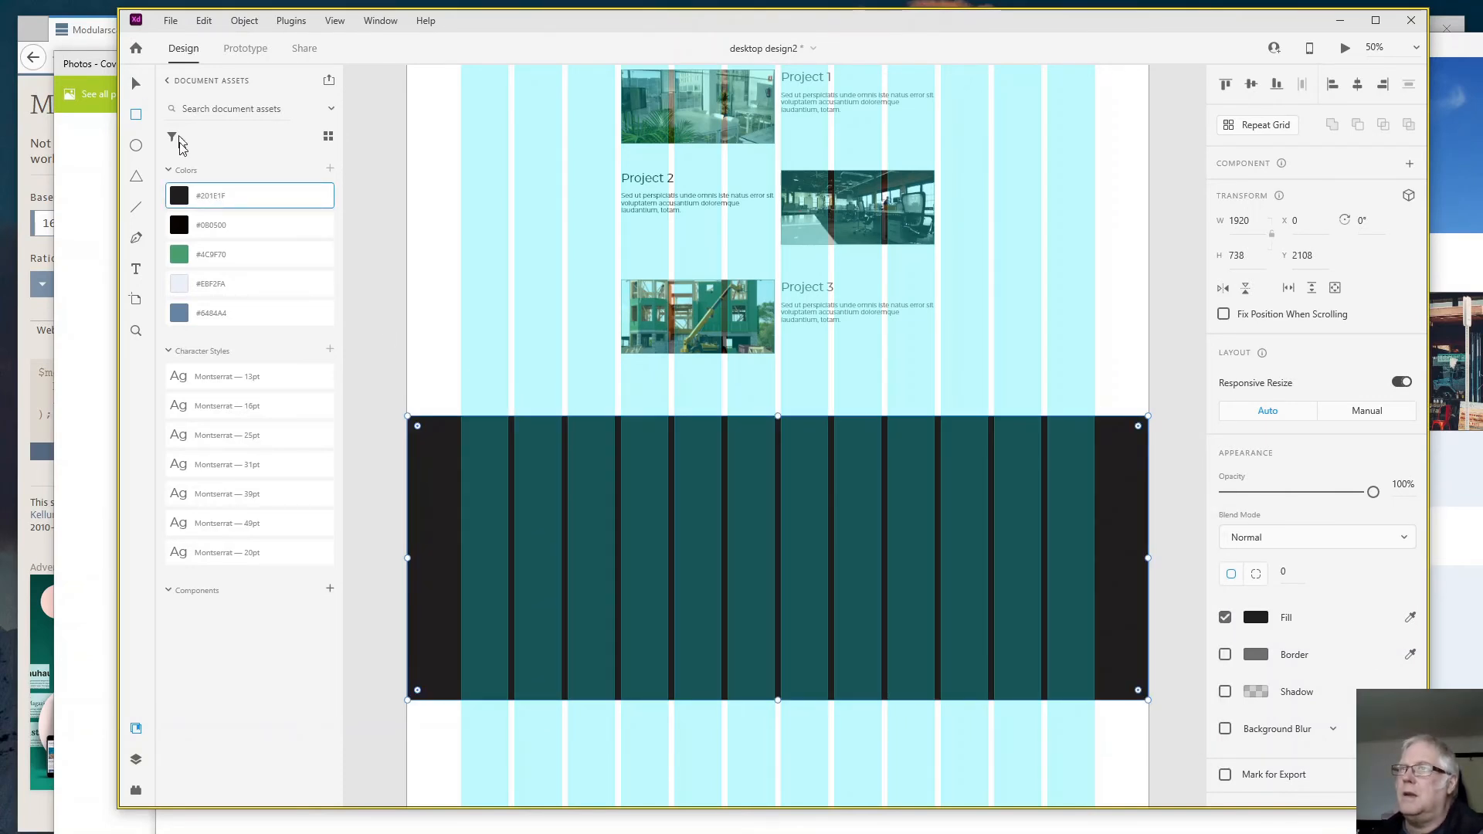
- Add a "Latest News" heading in the Montserrat 39pt style and centre it near the dark band's upper edge at X 841, Y 2174
left_click(137, 270)
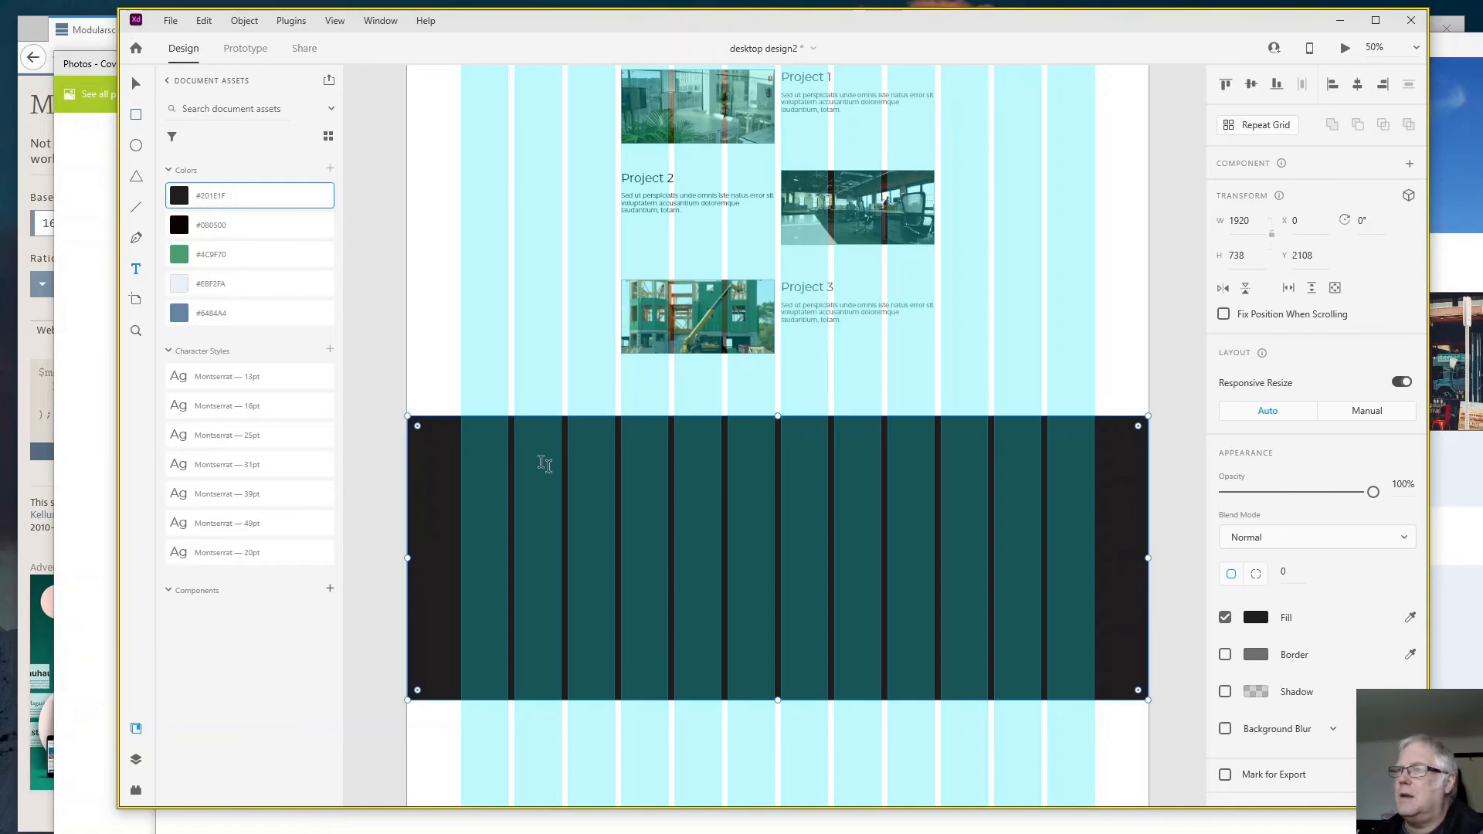
left_click(597, 462)
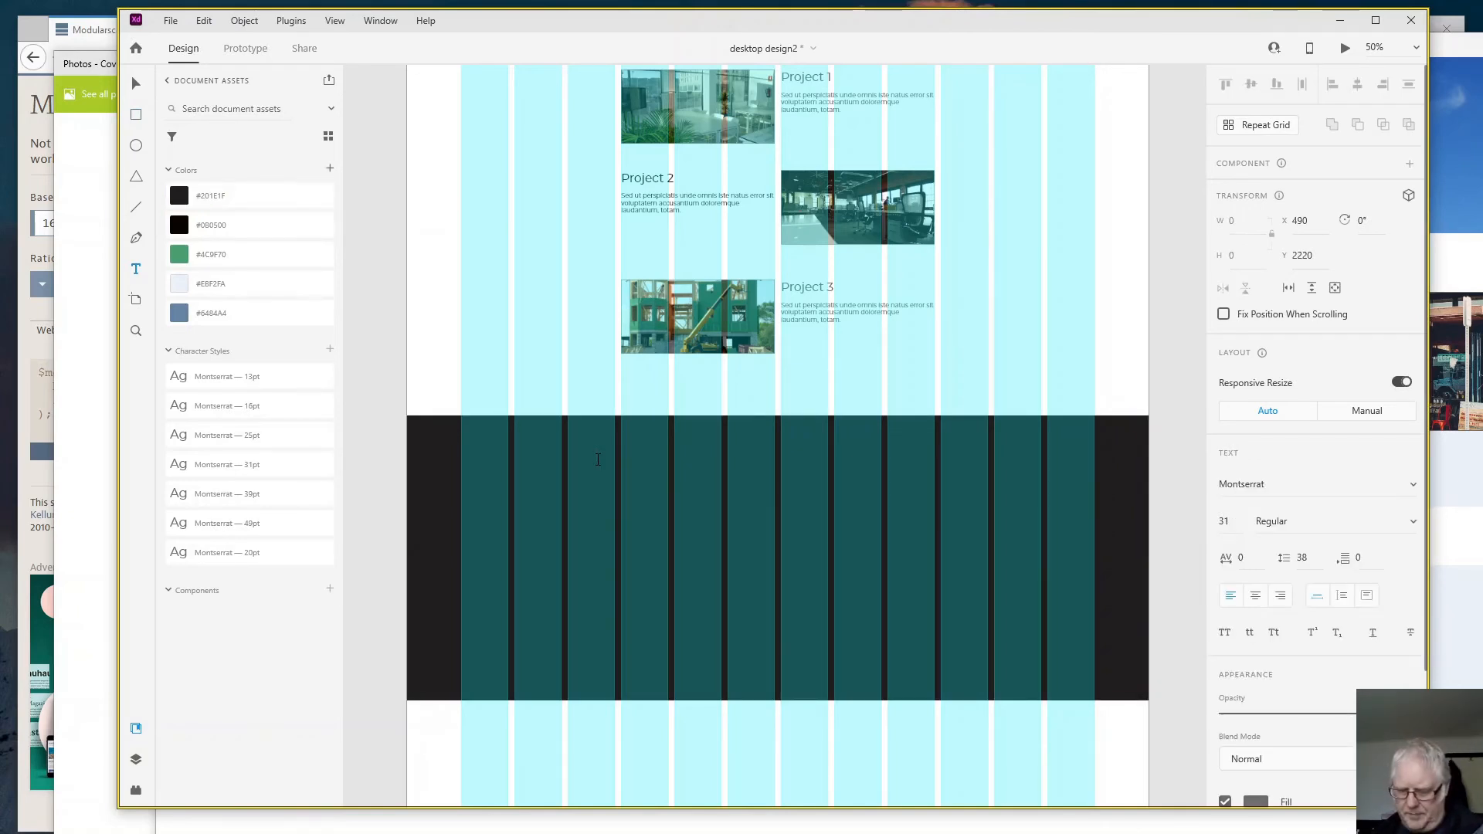
type("Late")
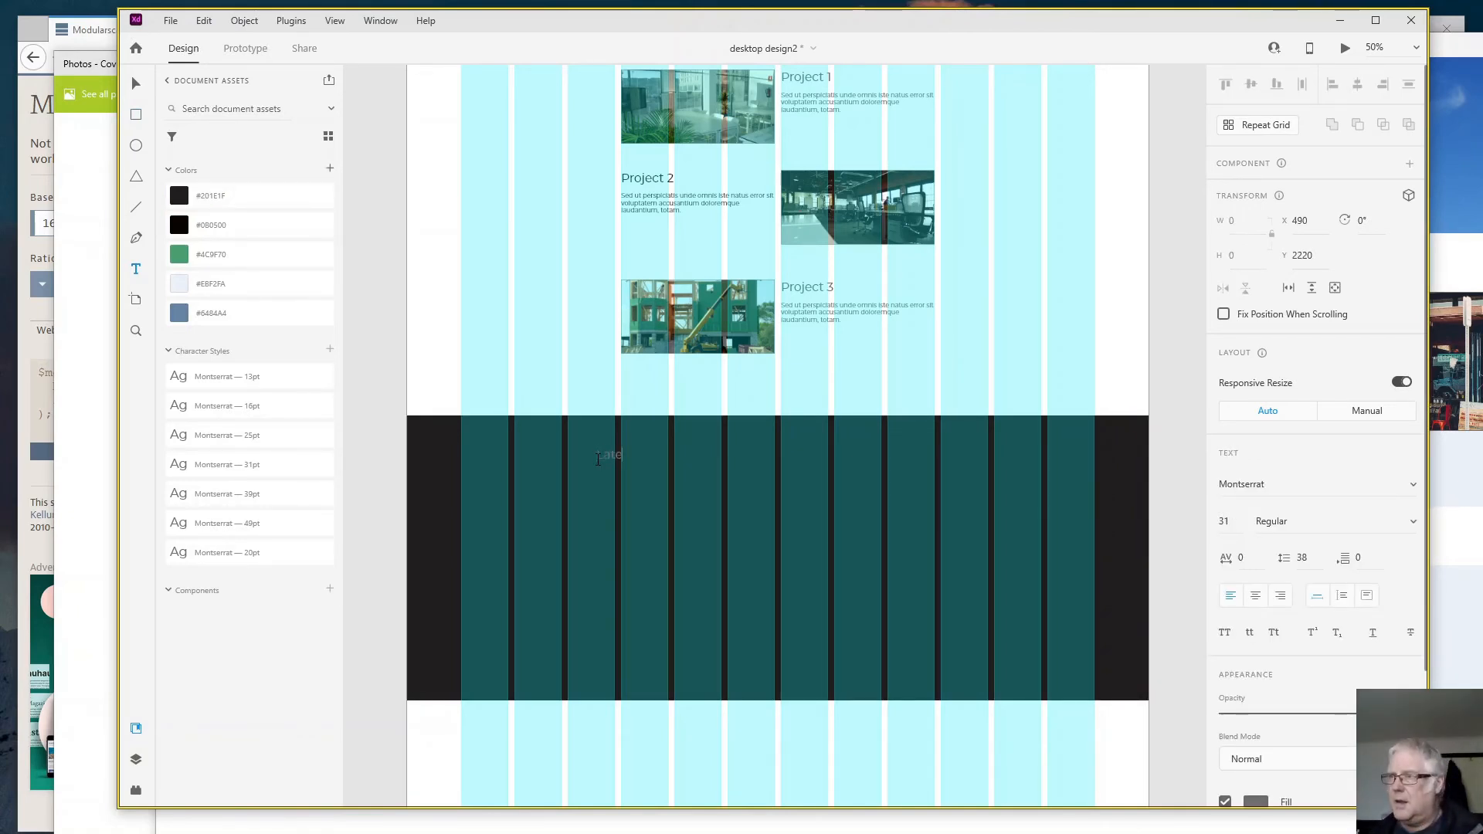
type("s")
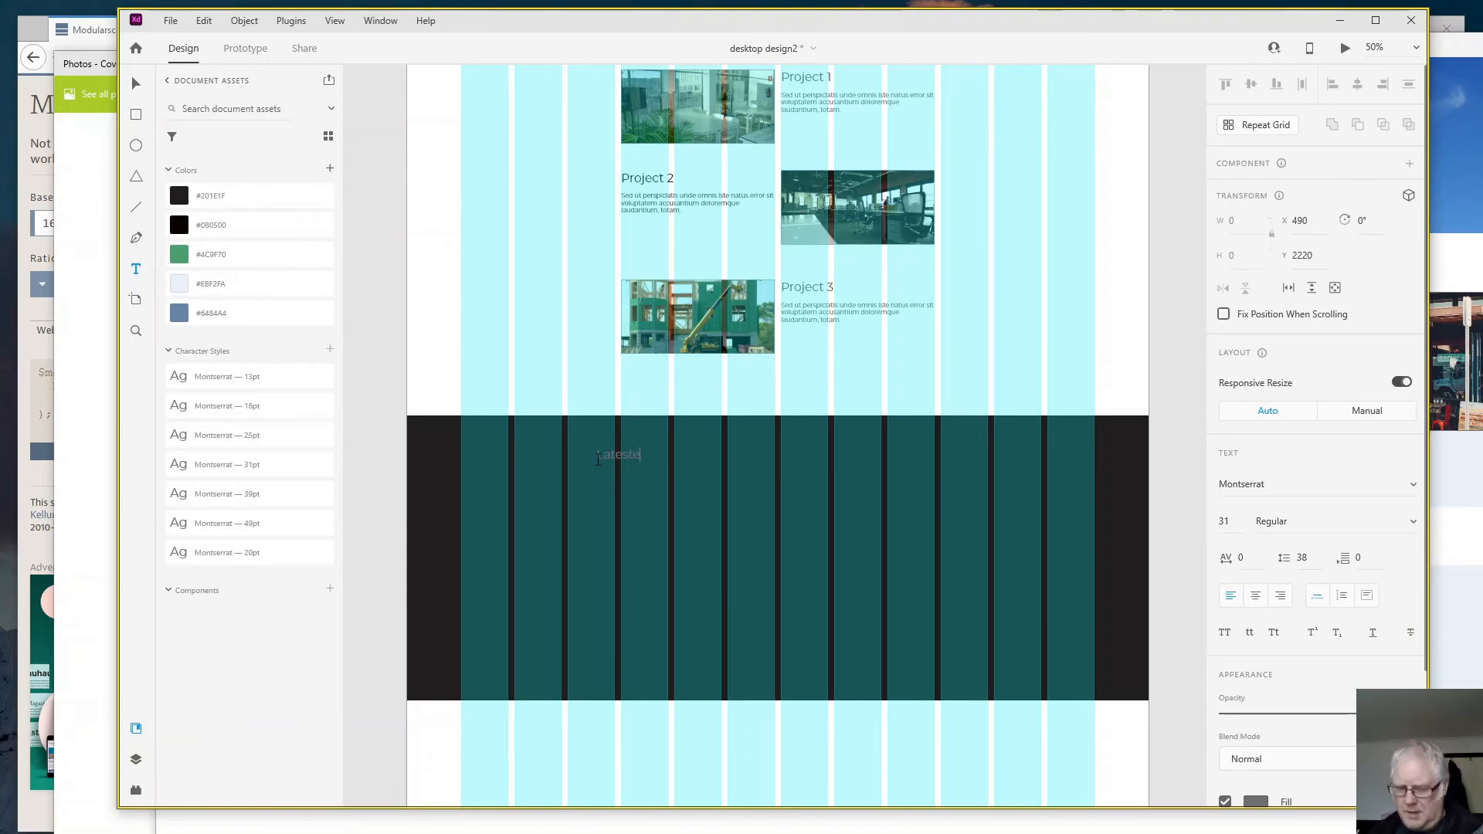
type("t")
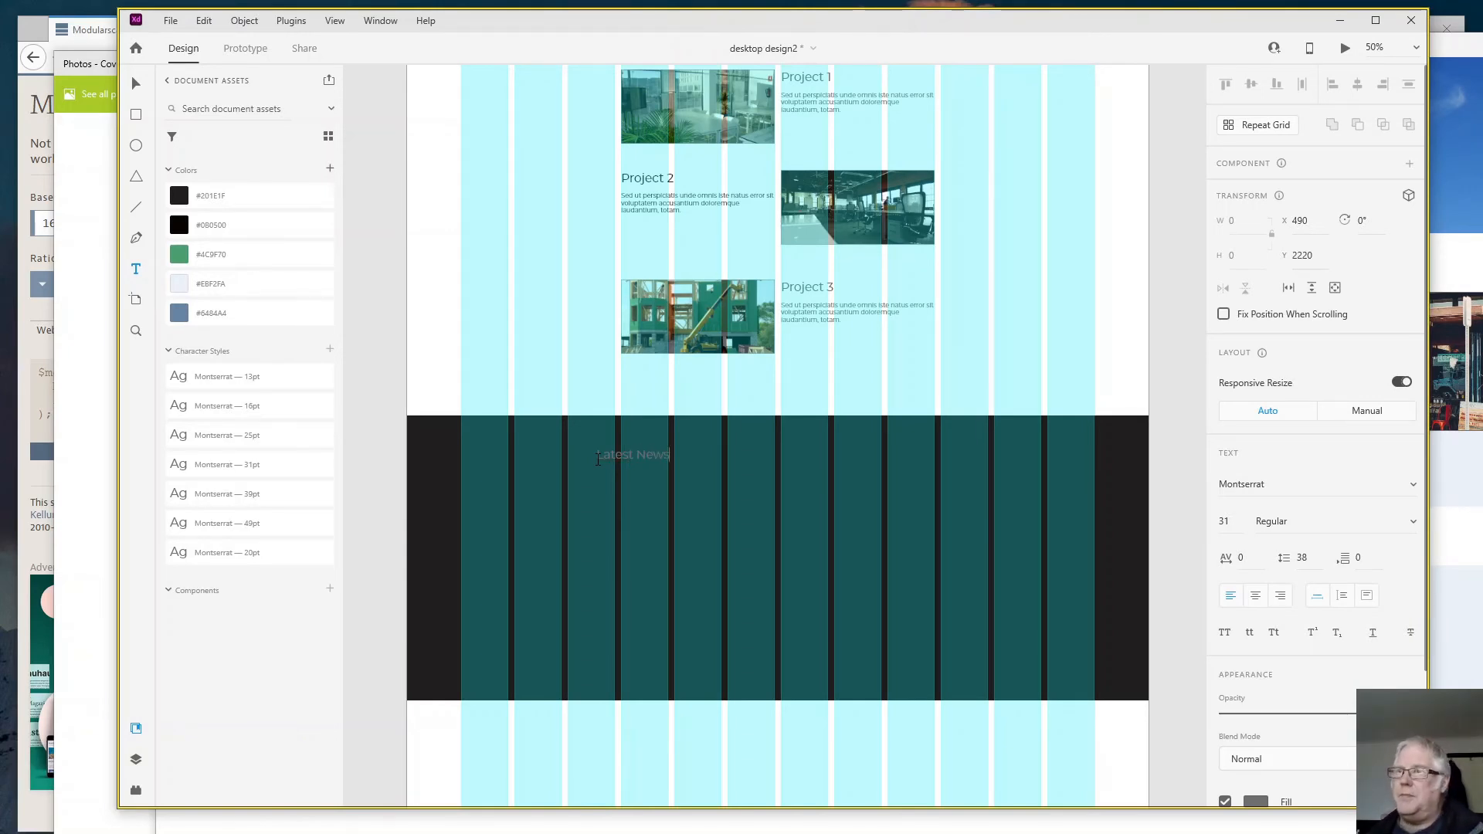
key("Escape")
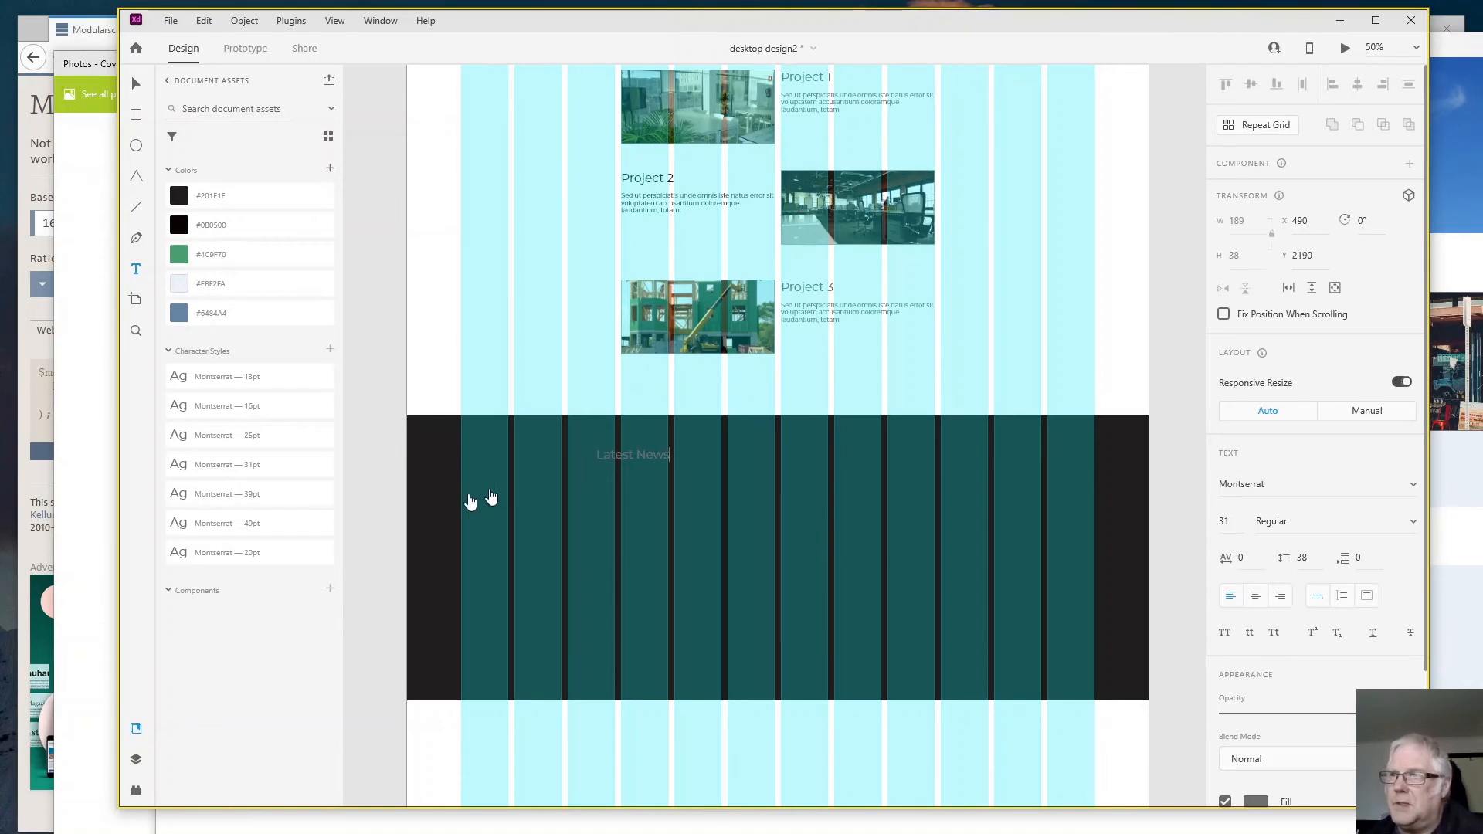
left_click(246, 499)
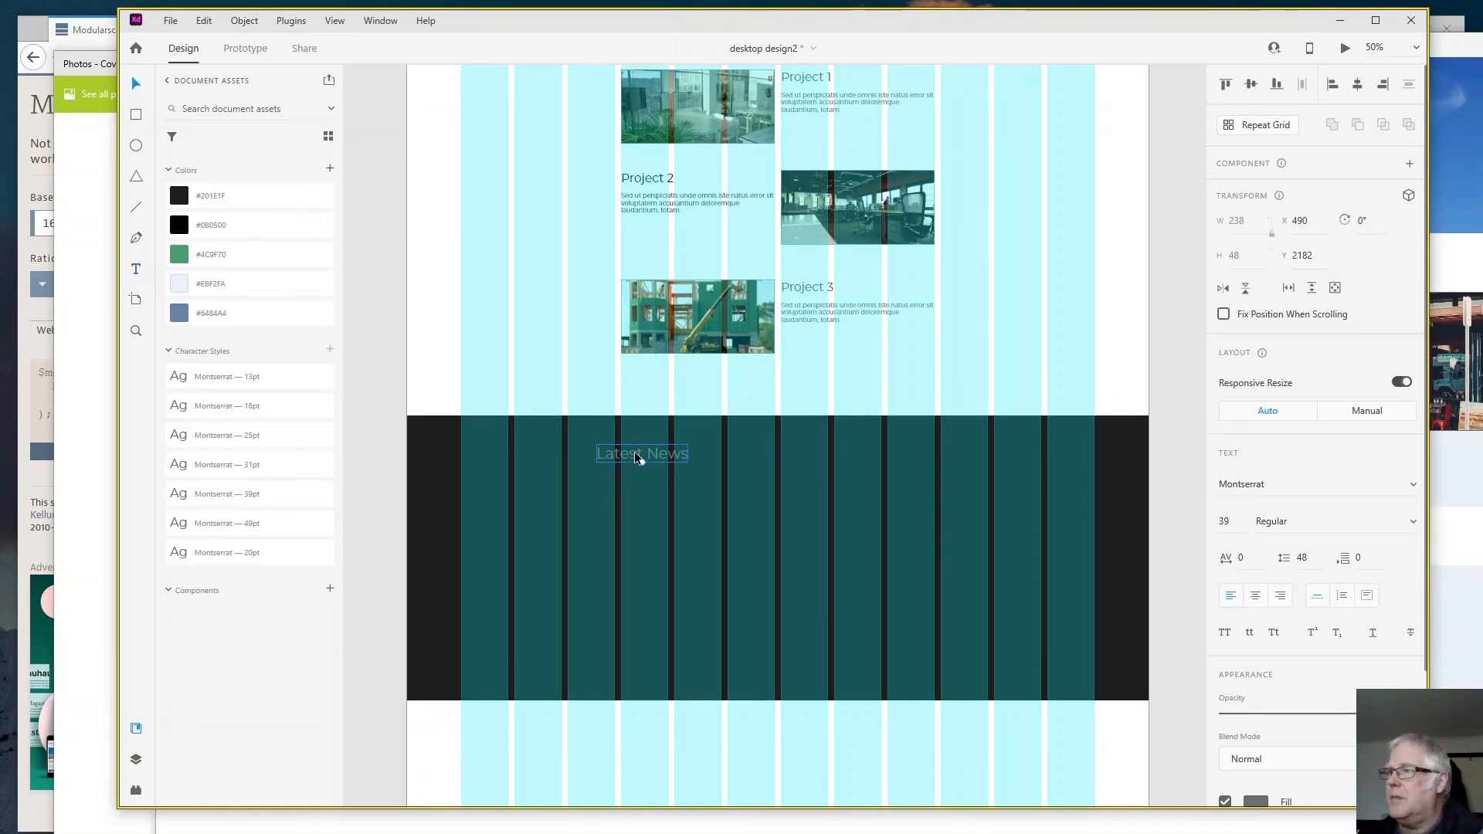
left_click_drag(641, 457, 768, 457)
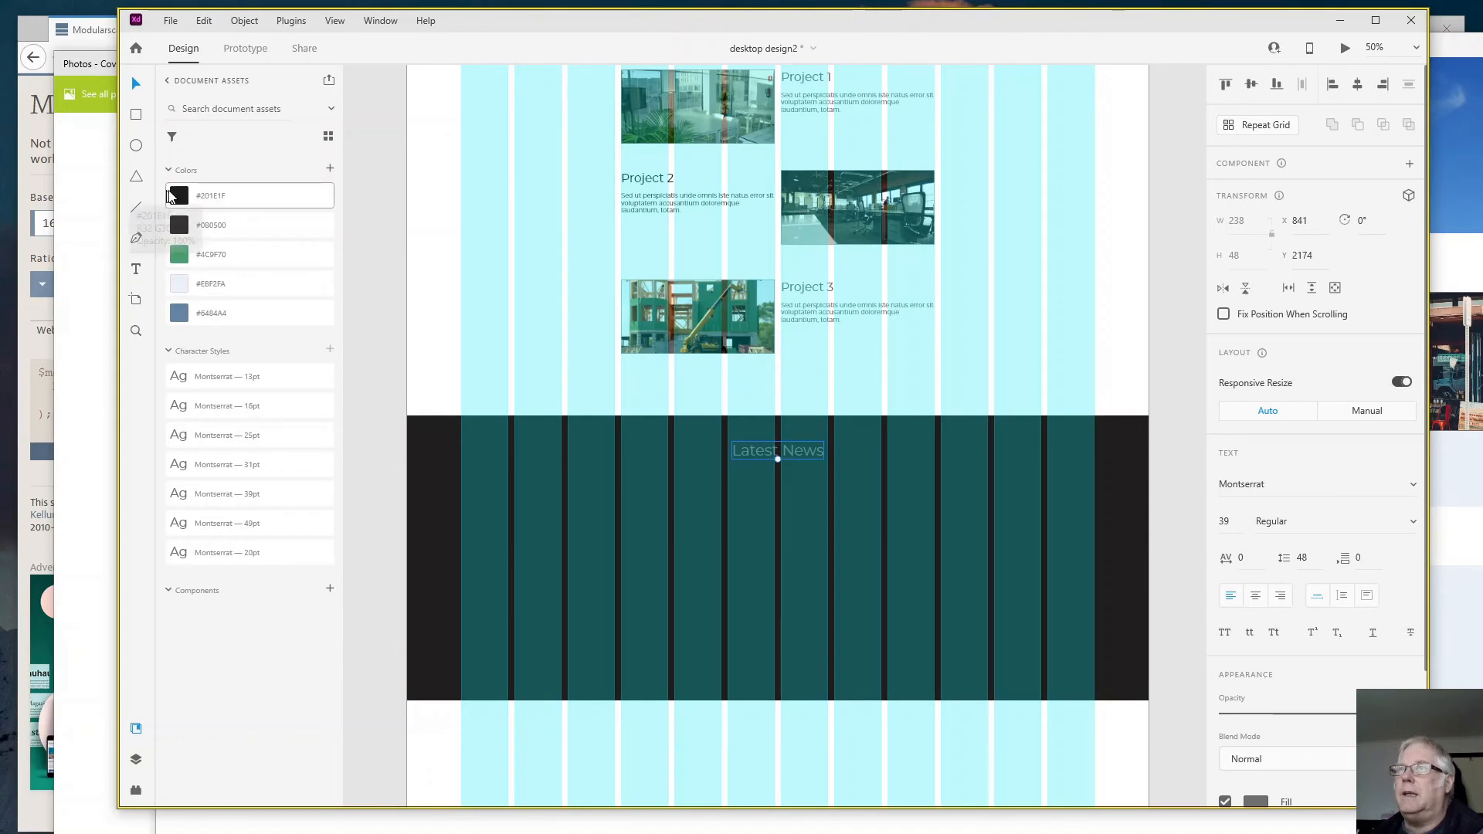
- Add a "News Item Here" heading at X 218, Y 2298 in the dark band, using the Montserrat 31pt style
left_click(136, 270)
left_click(491, 496)
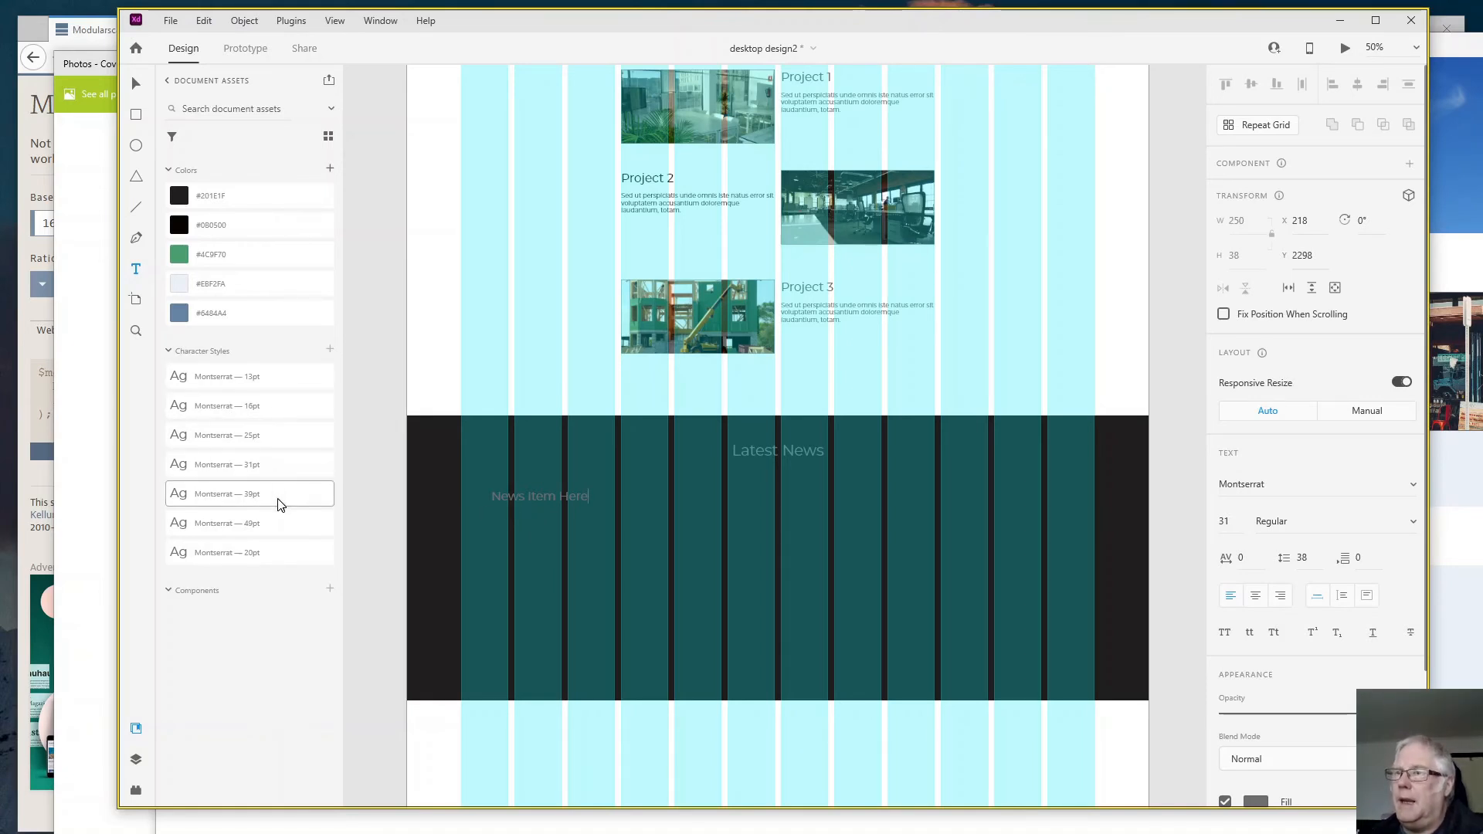
left_click(261, 467)
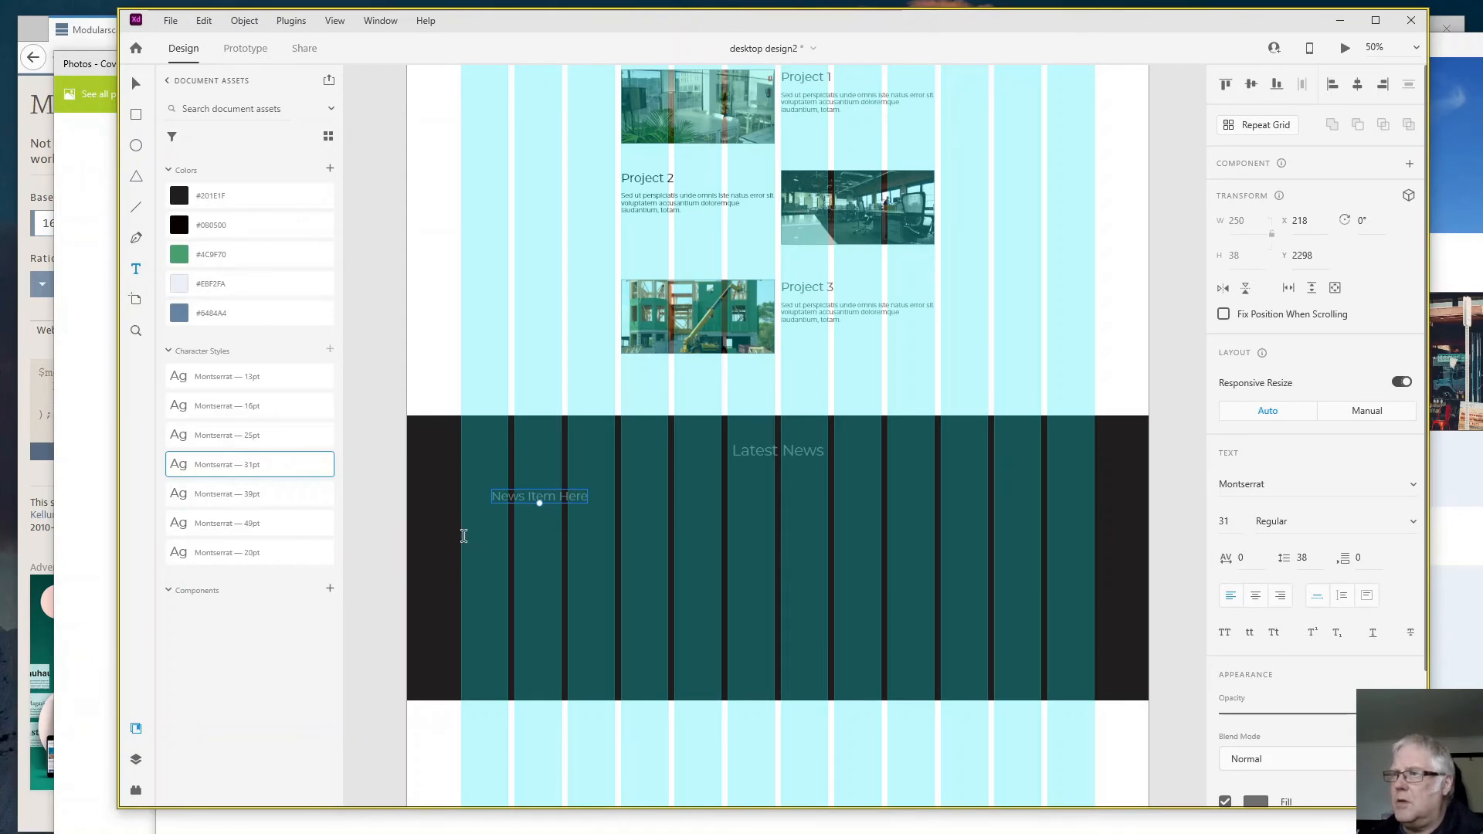
- Try to draw a body text area below the news item heading and insert Cicero (Latin) placeholder text, then undo the insertion
mouse_move(464, 536)
left_mouse_down()
mouse_move(513, 579)
mouse_move(770, 636)
mouse_move(774, 661)
left_mouse_up()
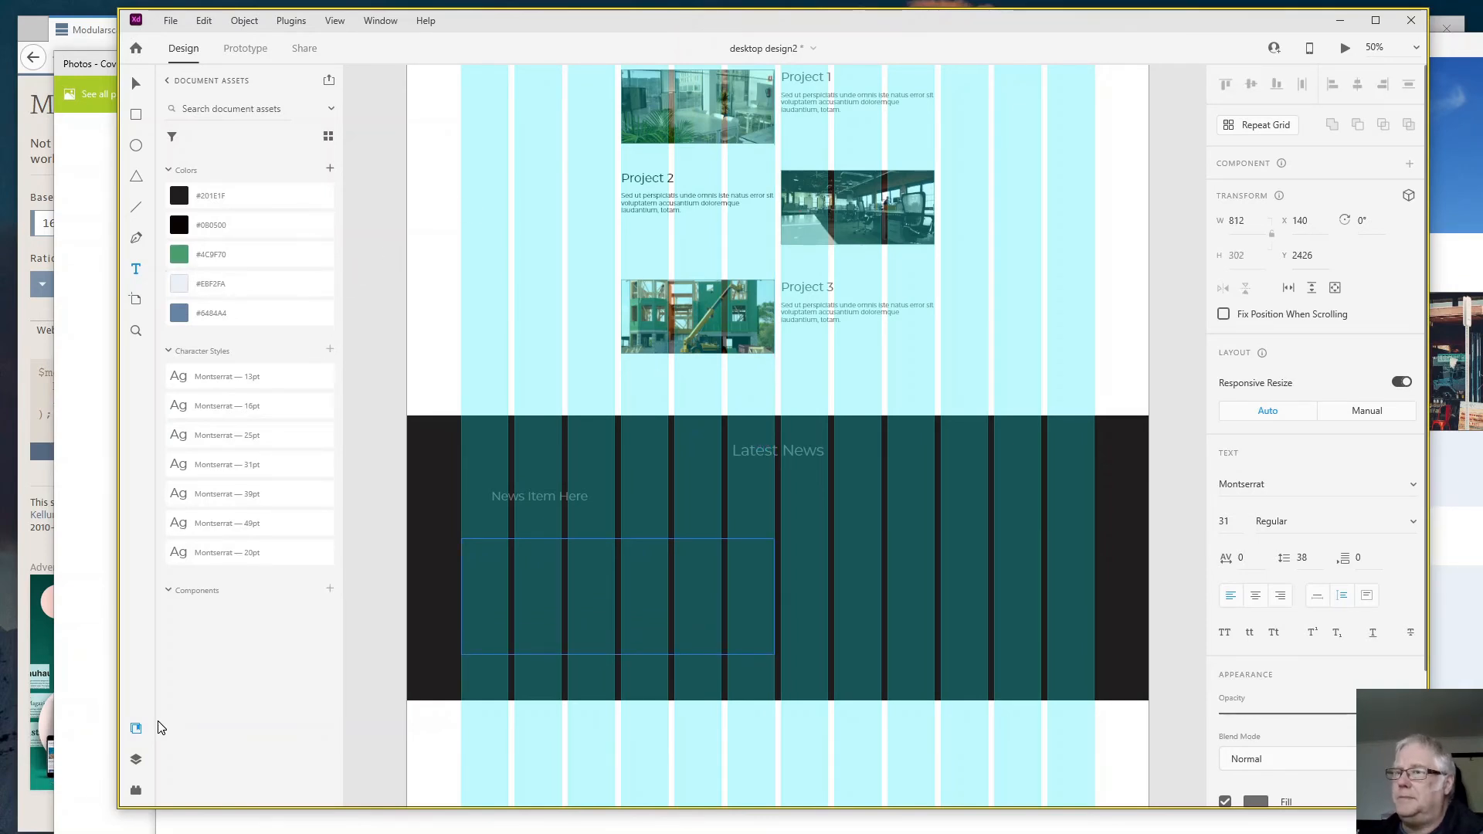
left_click(138, 734)
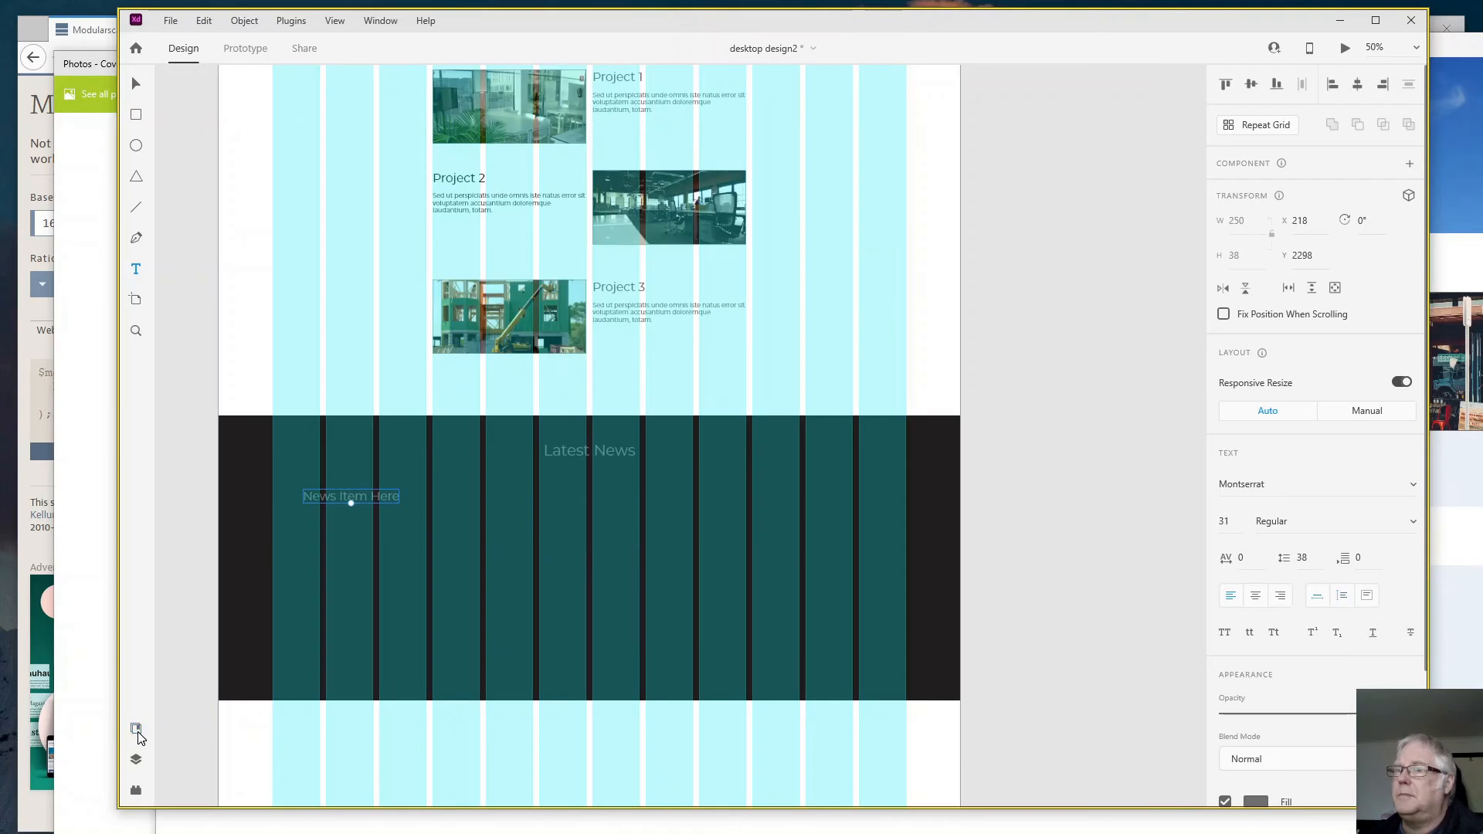
left_click(138, 735)
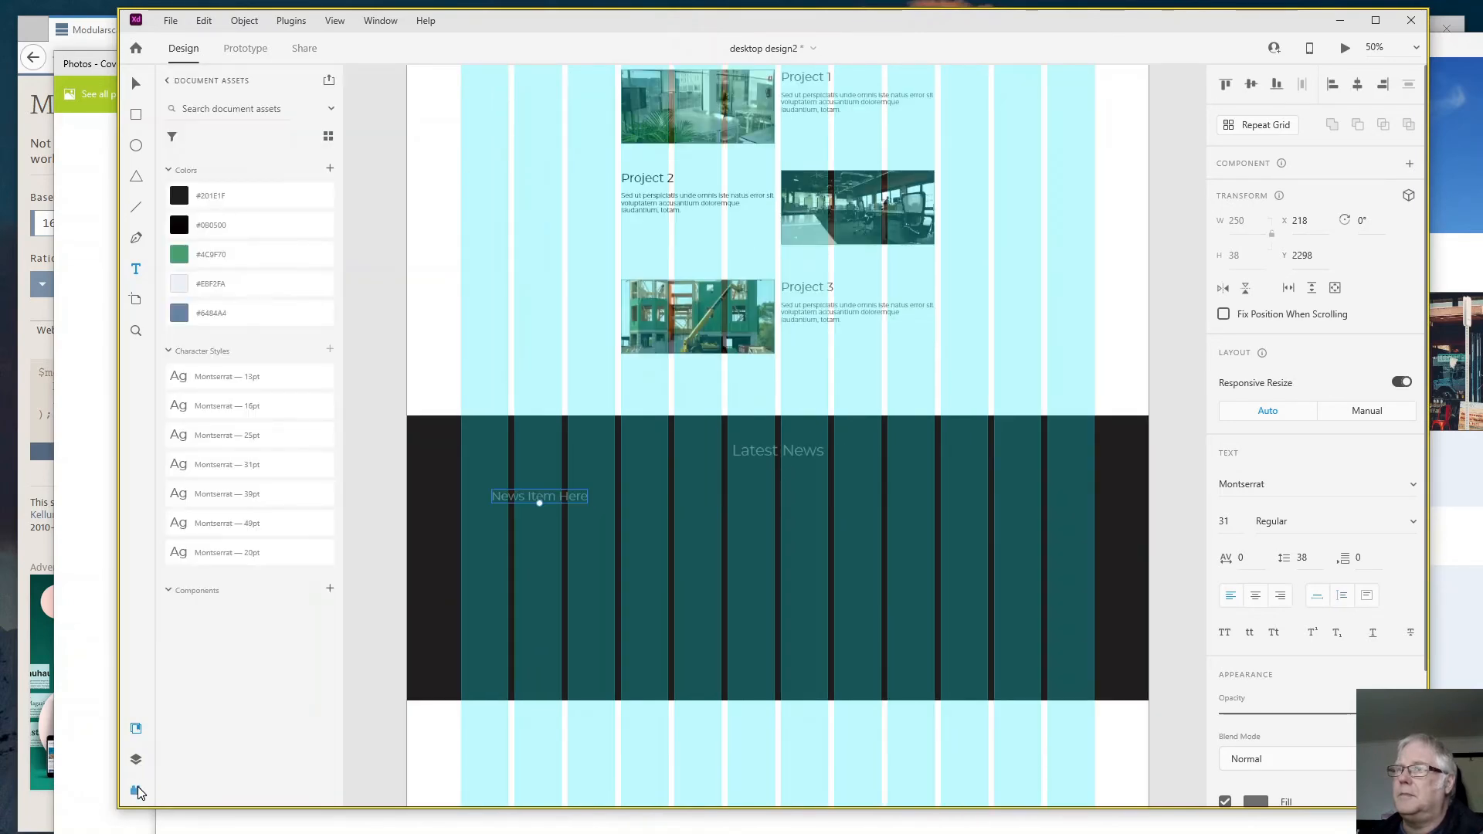
left_click(137, 790)
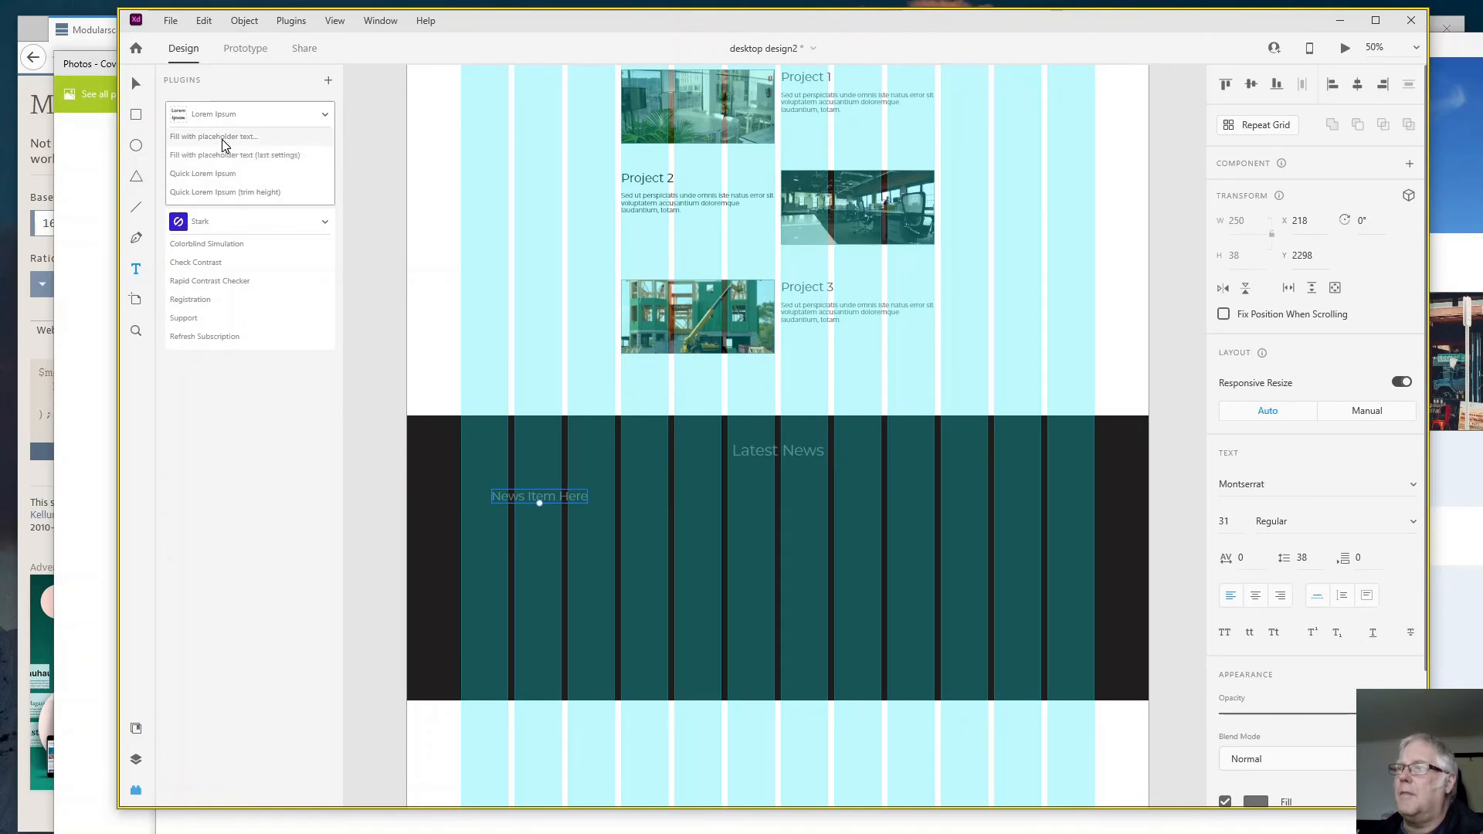
left_click(221, 139)
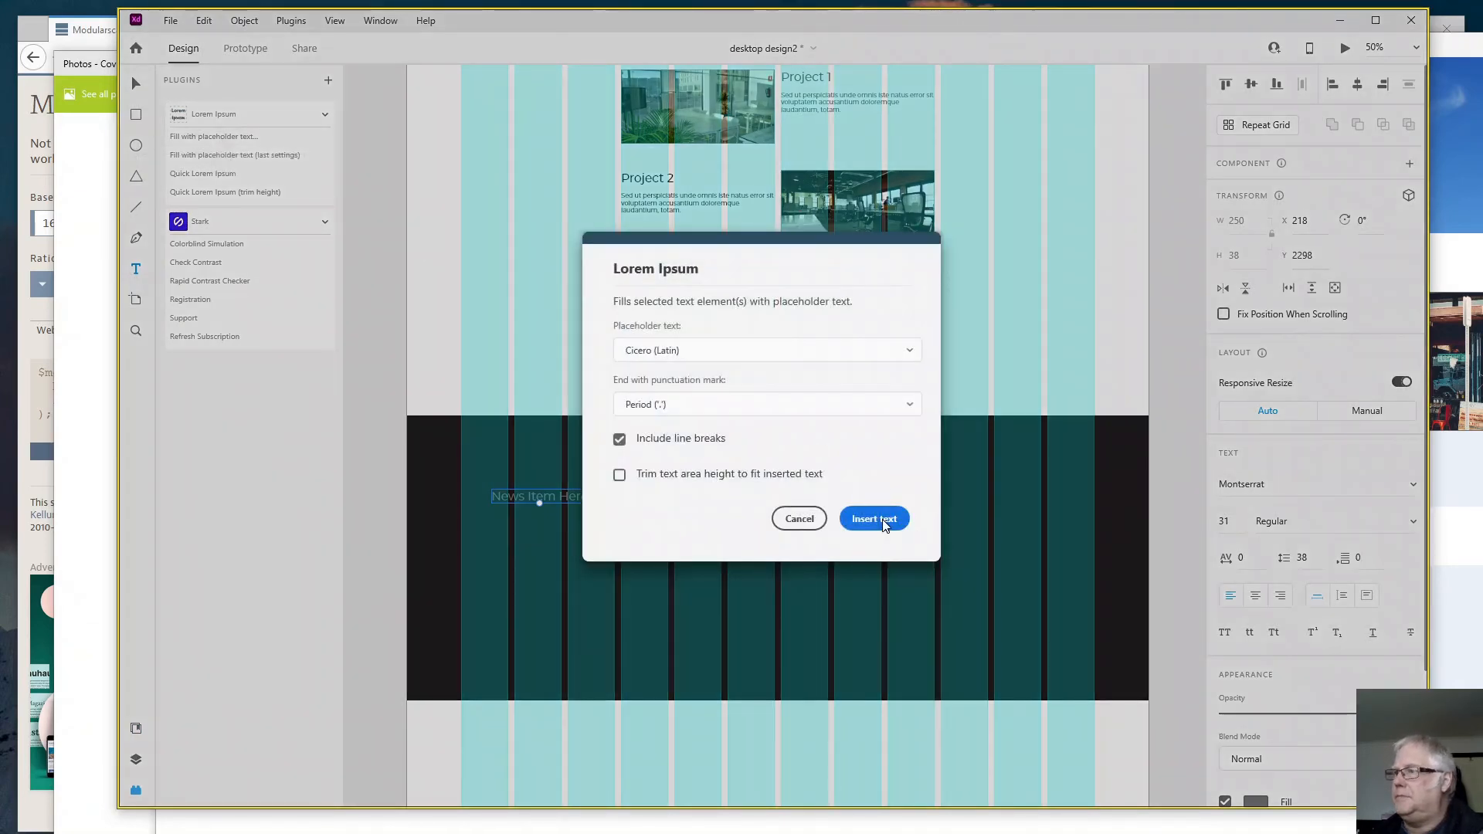
left_click(883, 519)
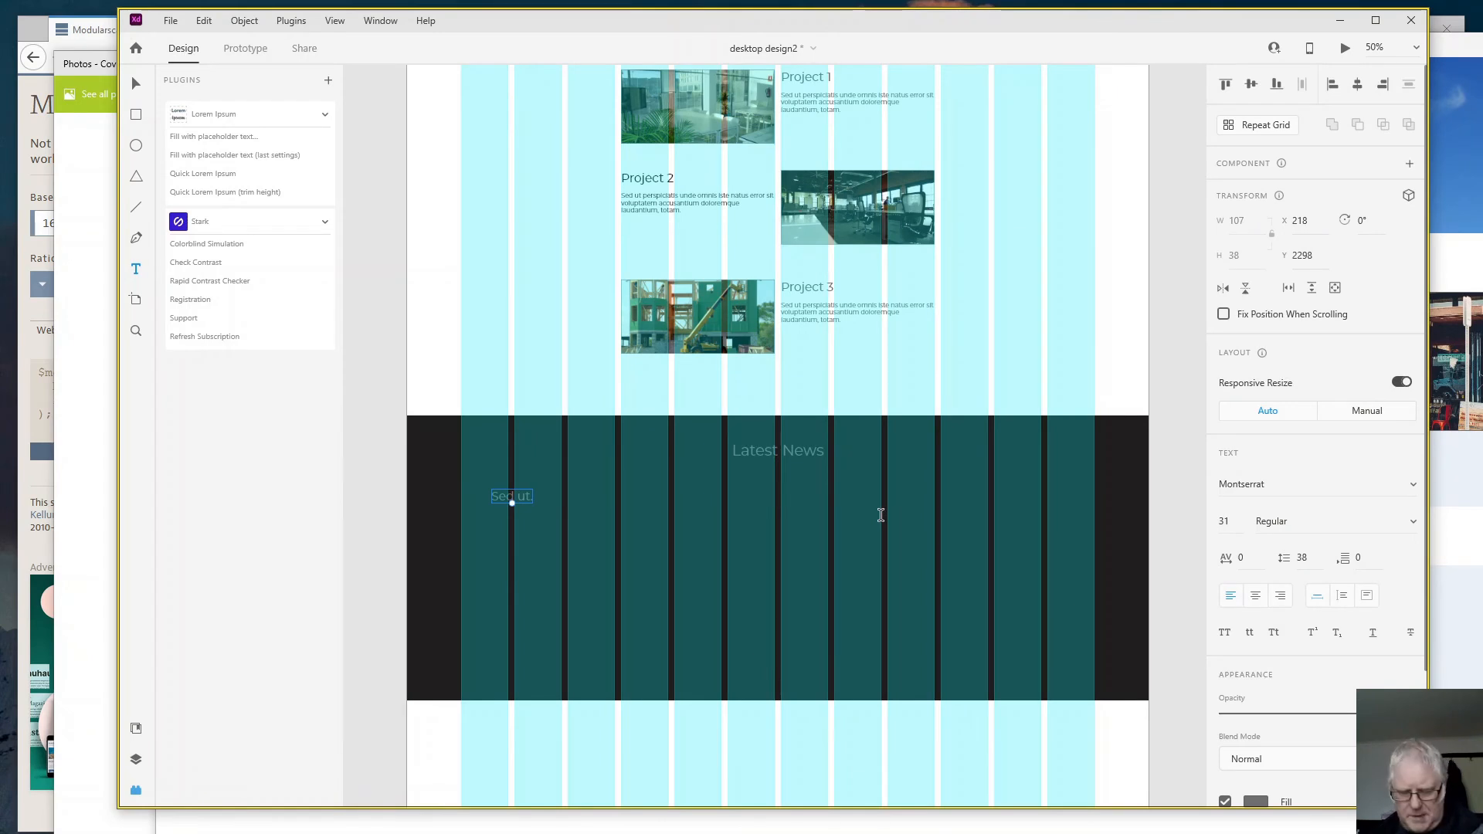
key("ctrl+z")
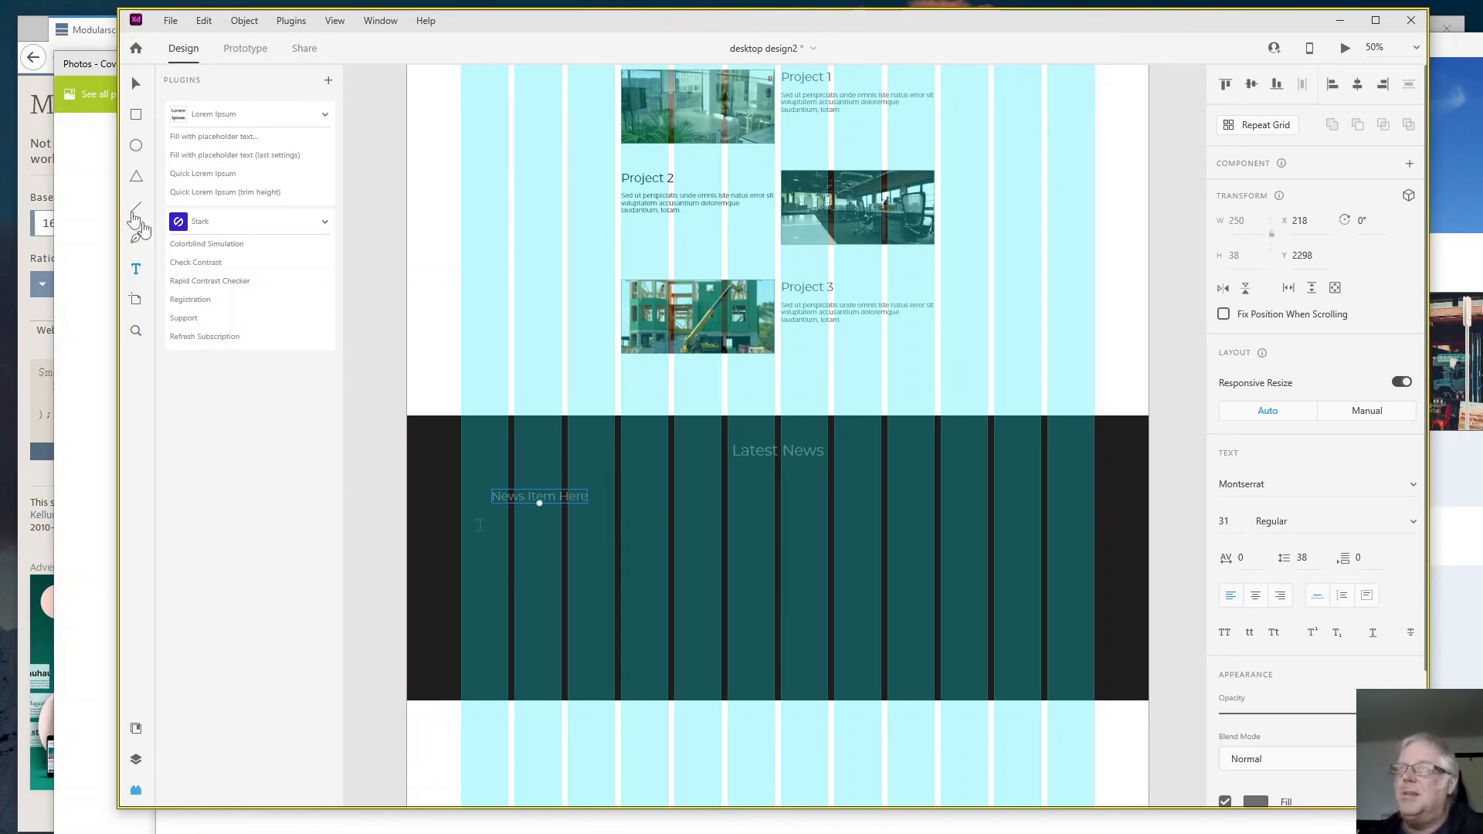
- Draw a 674 × 266 text area at X 140, Y 2392 below the news item heading and fill it with Cicero (Latin) placeholder text
left_click_drag(461, 525, 720, 627)
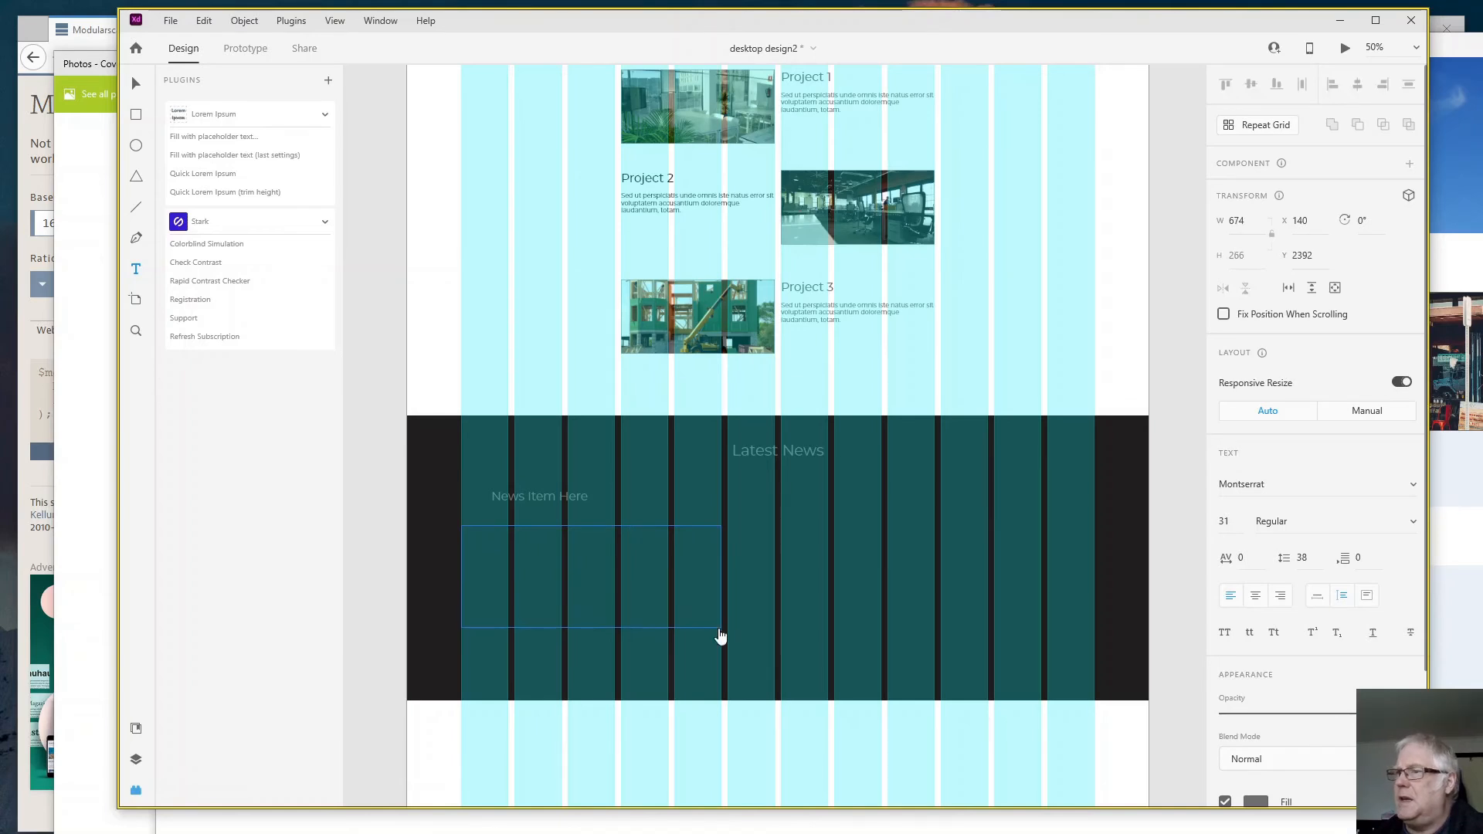
left_click(221, 146)
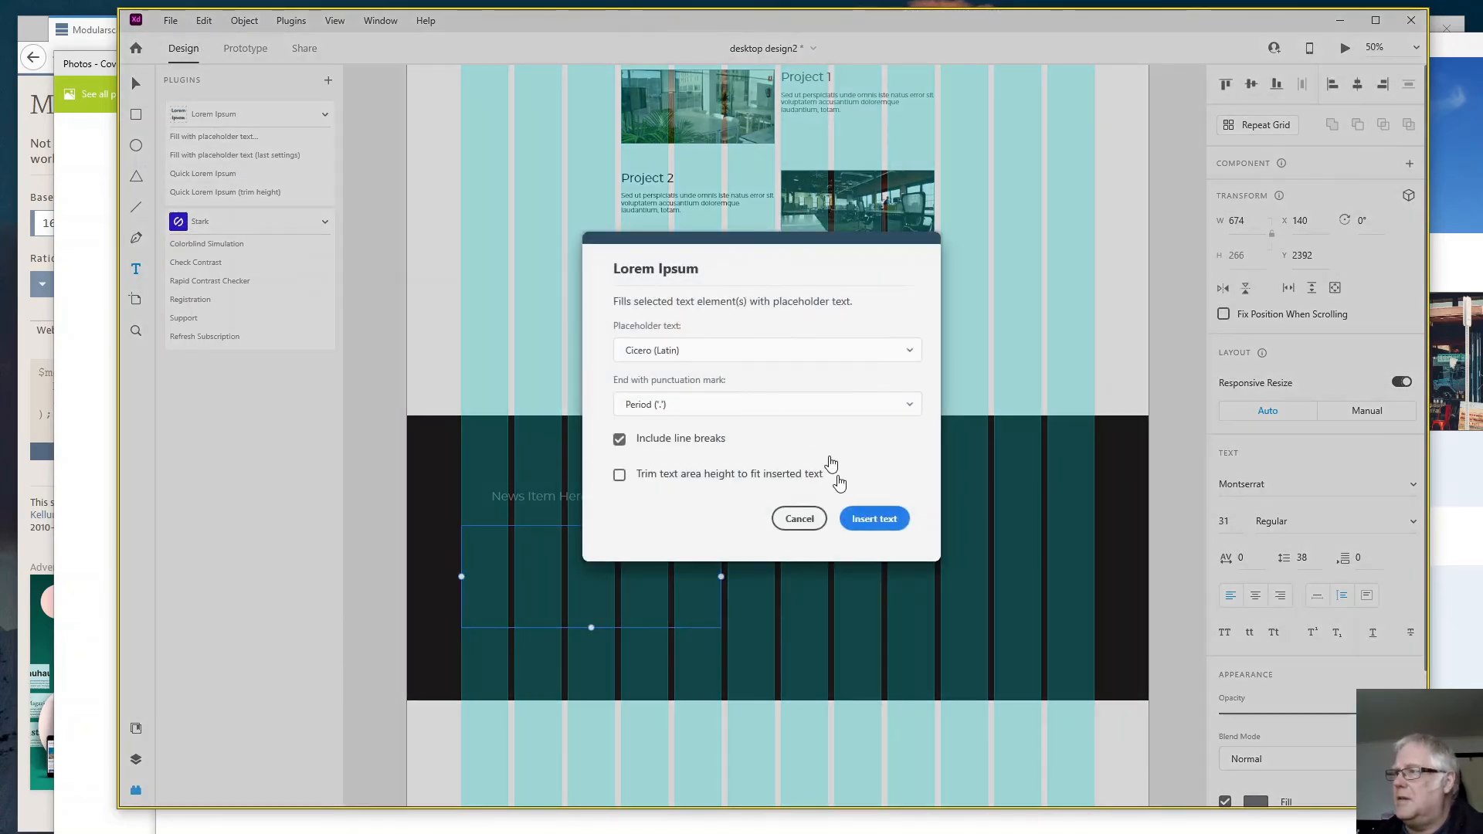
left_click(877, 523)
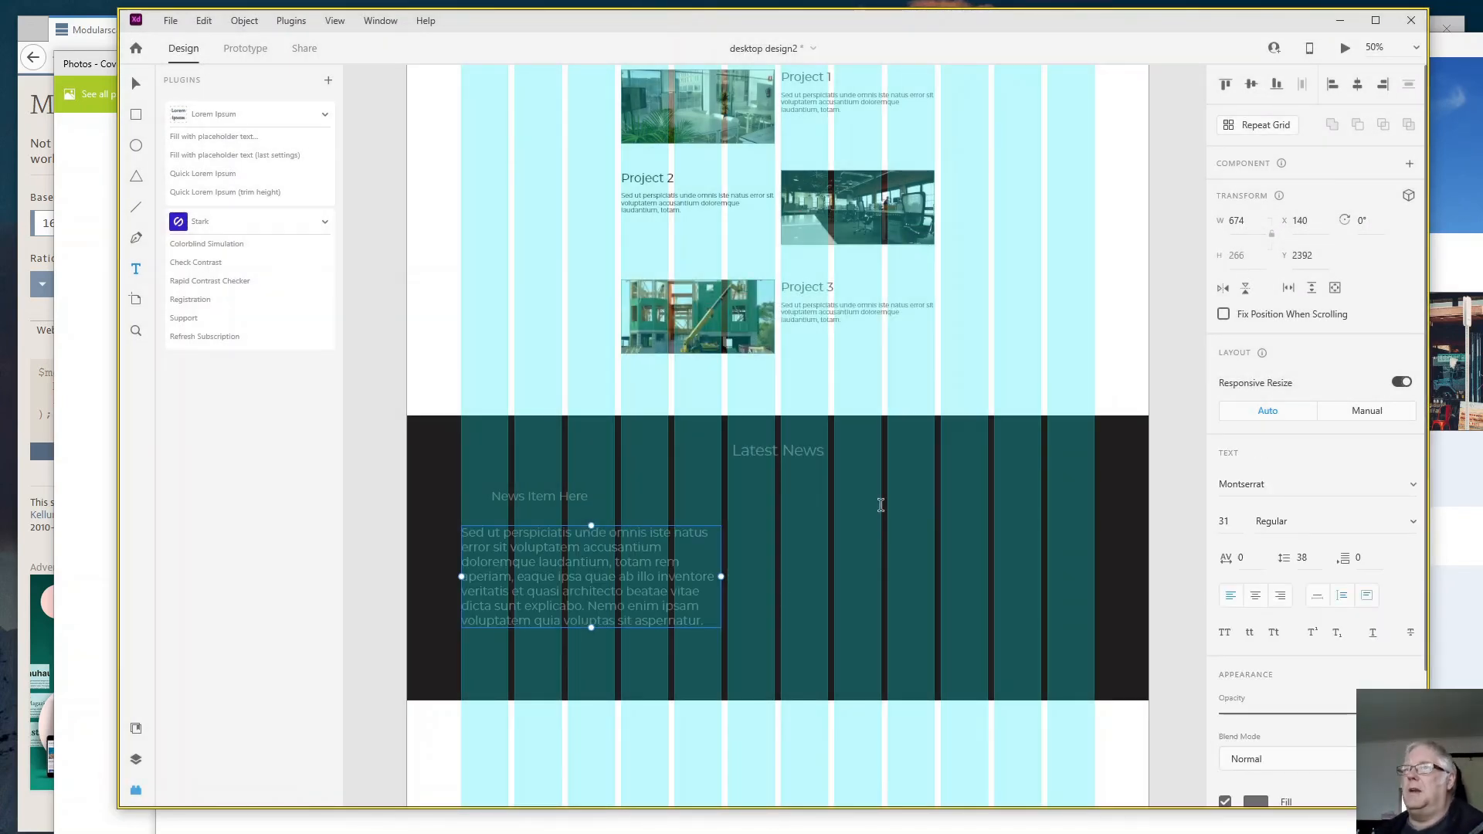
- Apply the Montserrat 16pt character style to the news item's placeholder paragraph
left_click(137, 793)
left_click(134, 728)
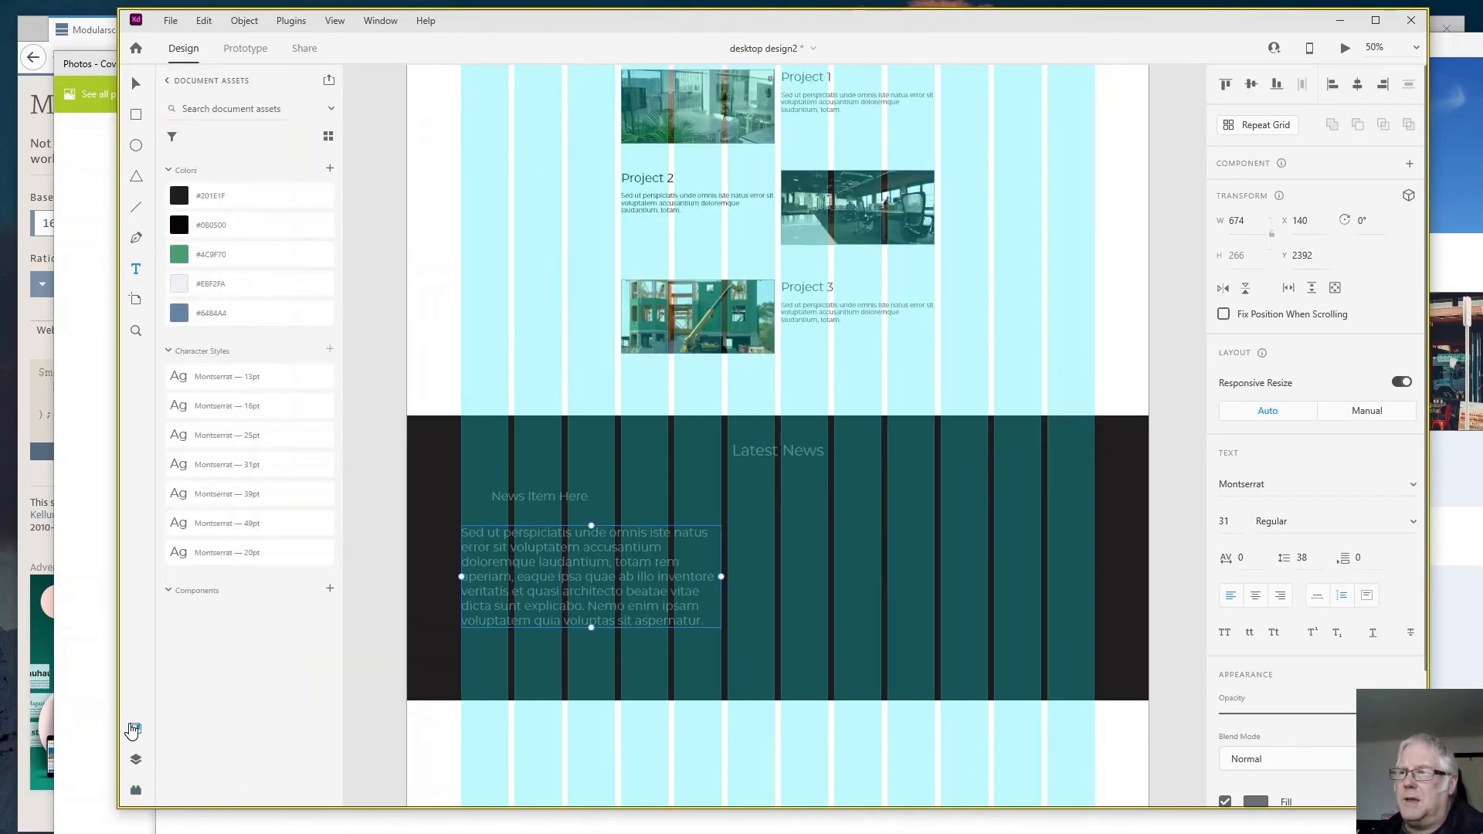
left_click(216, 416)
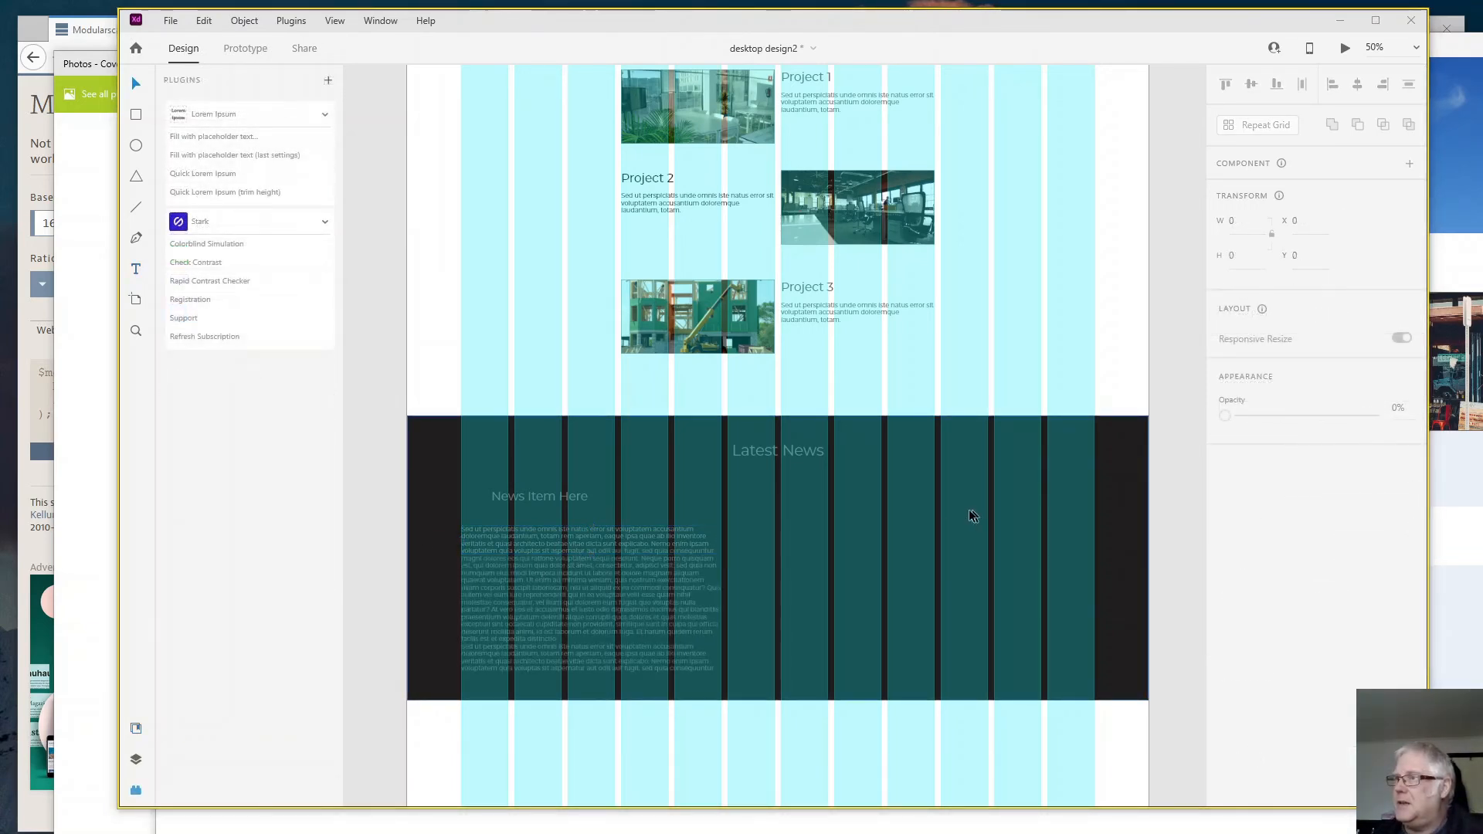
- Paste the copied text block into the dark band's right half at X 968, Y 2313 and resize it to 812 × 437
left_click(821, 512)
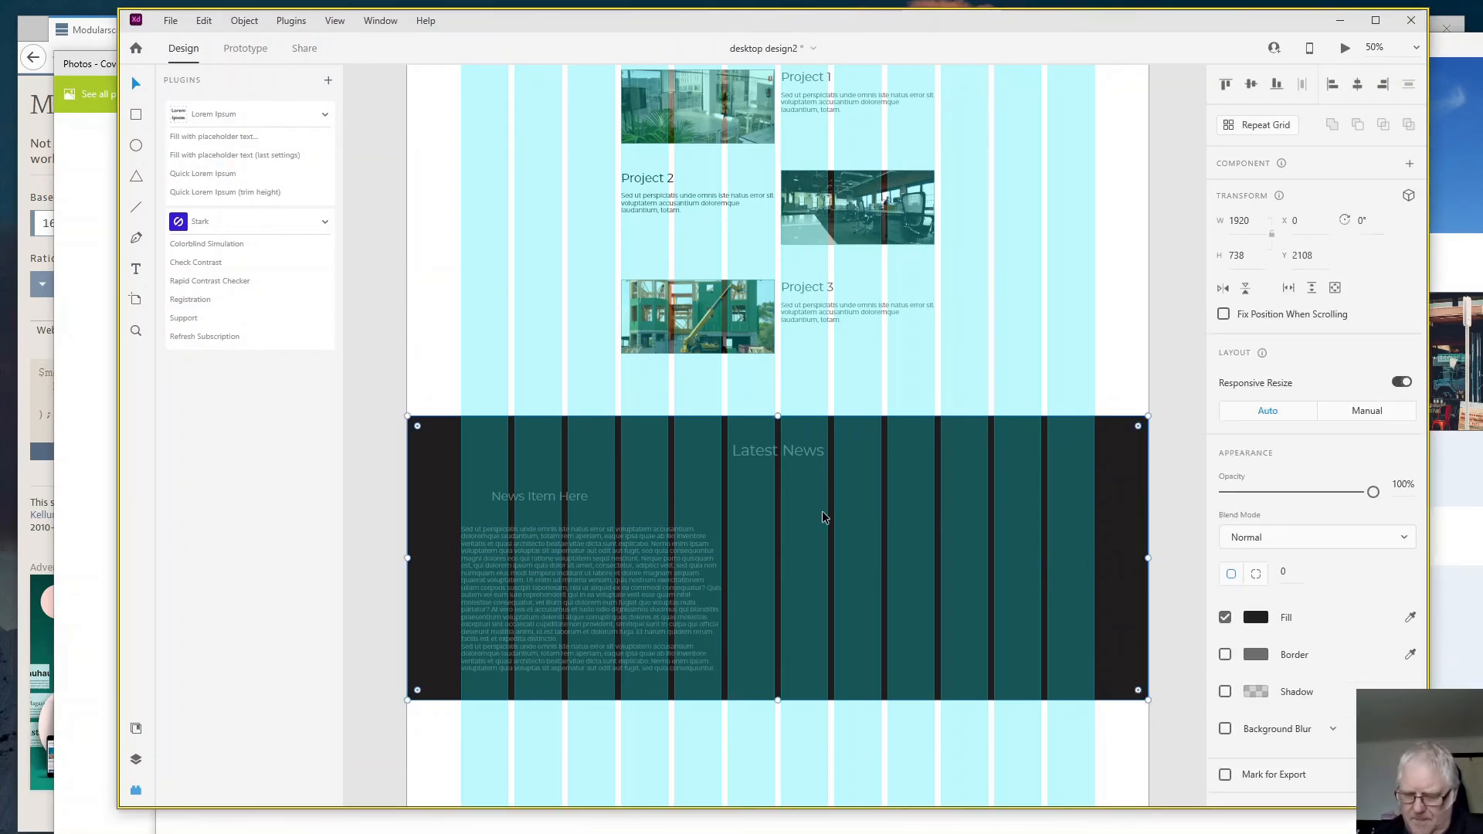
key("ctrl+v")
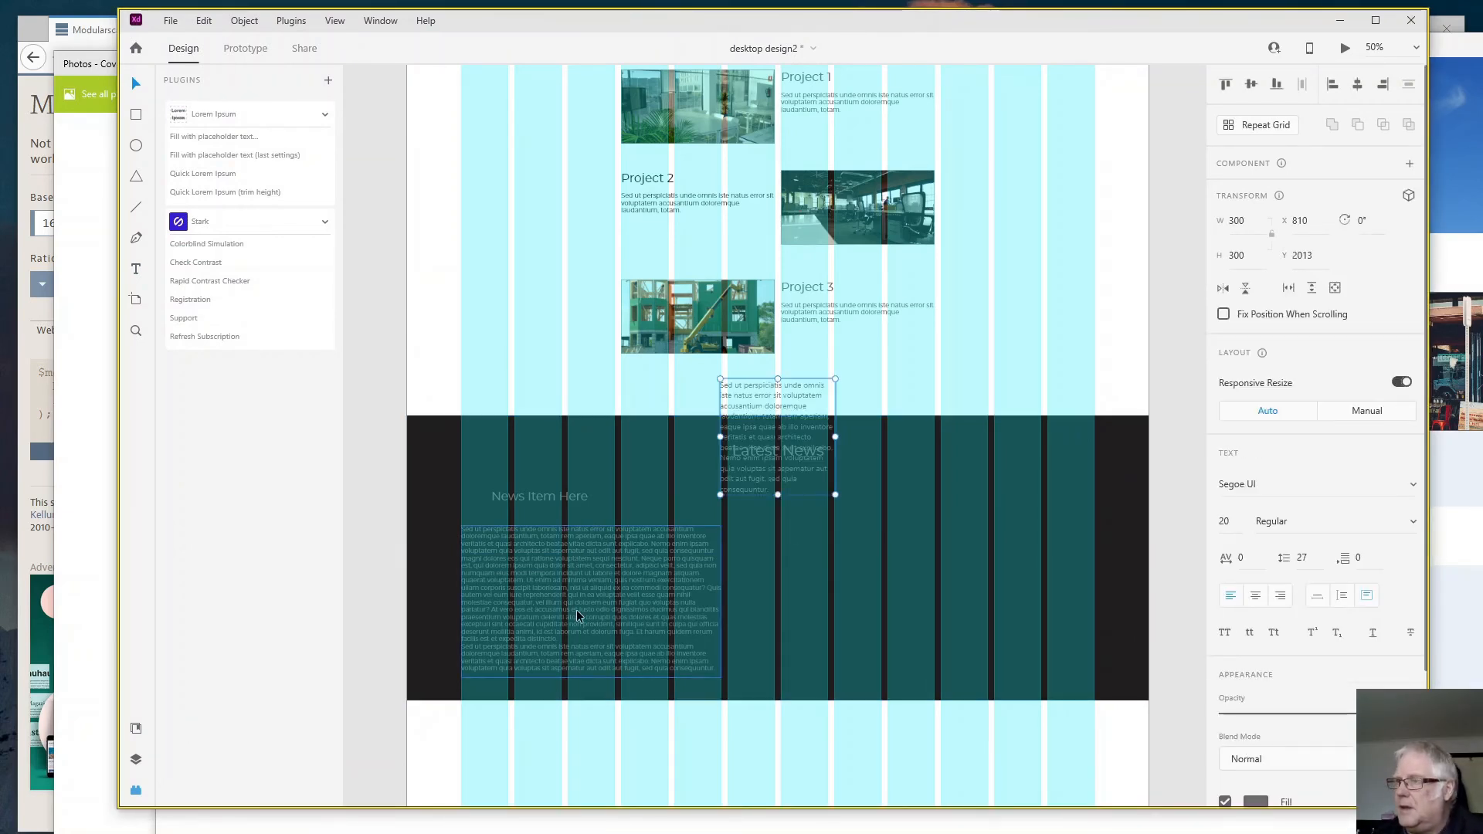
left_click_drag(793, 488, 862, 603)
left_click_drag(897, 554, 1094, 564)
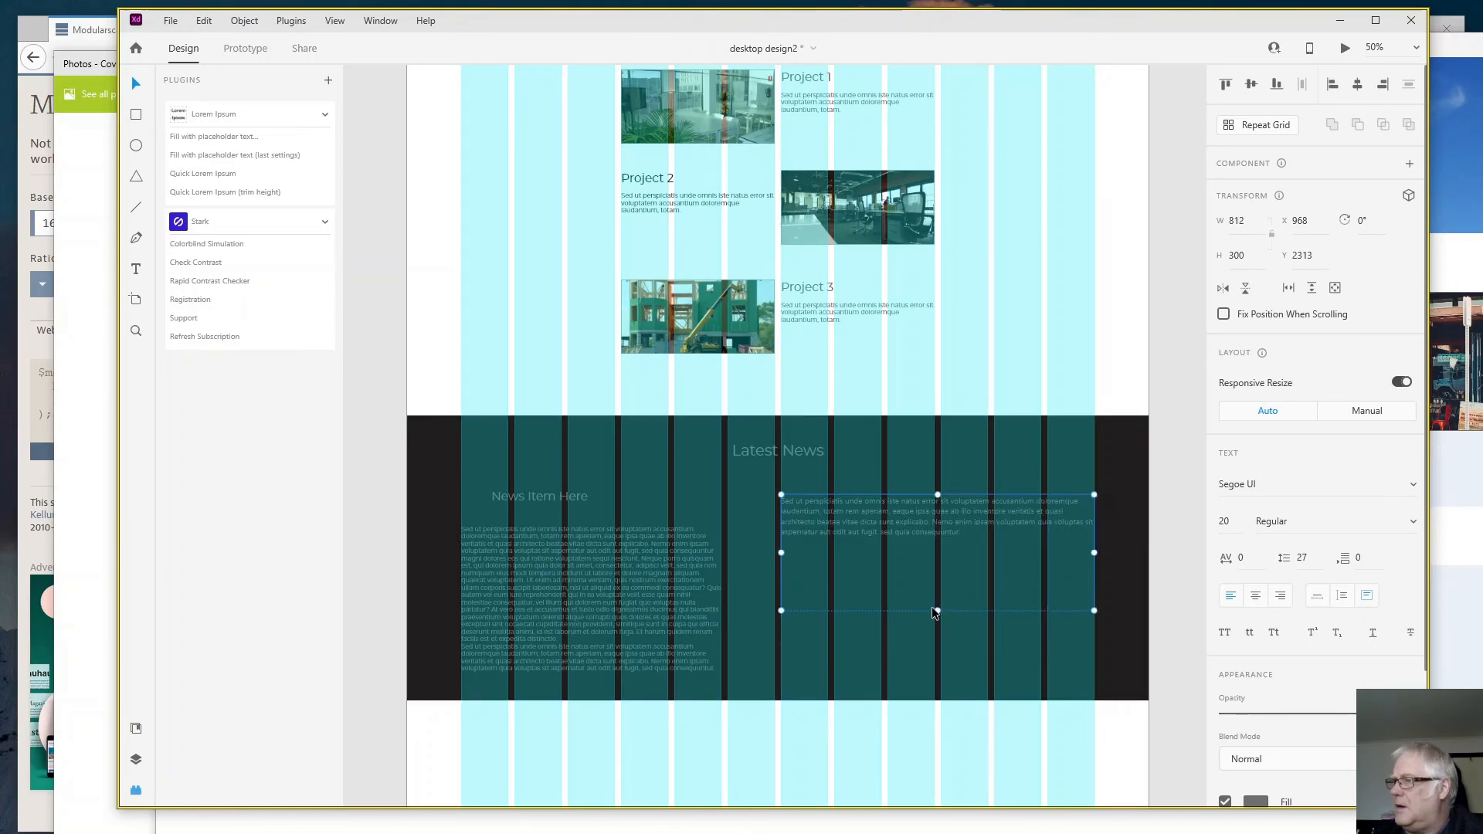
left_click_drag(939, 616, 942, 663)
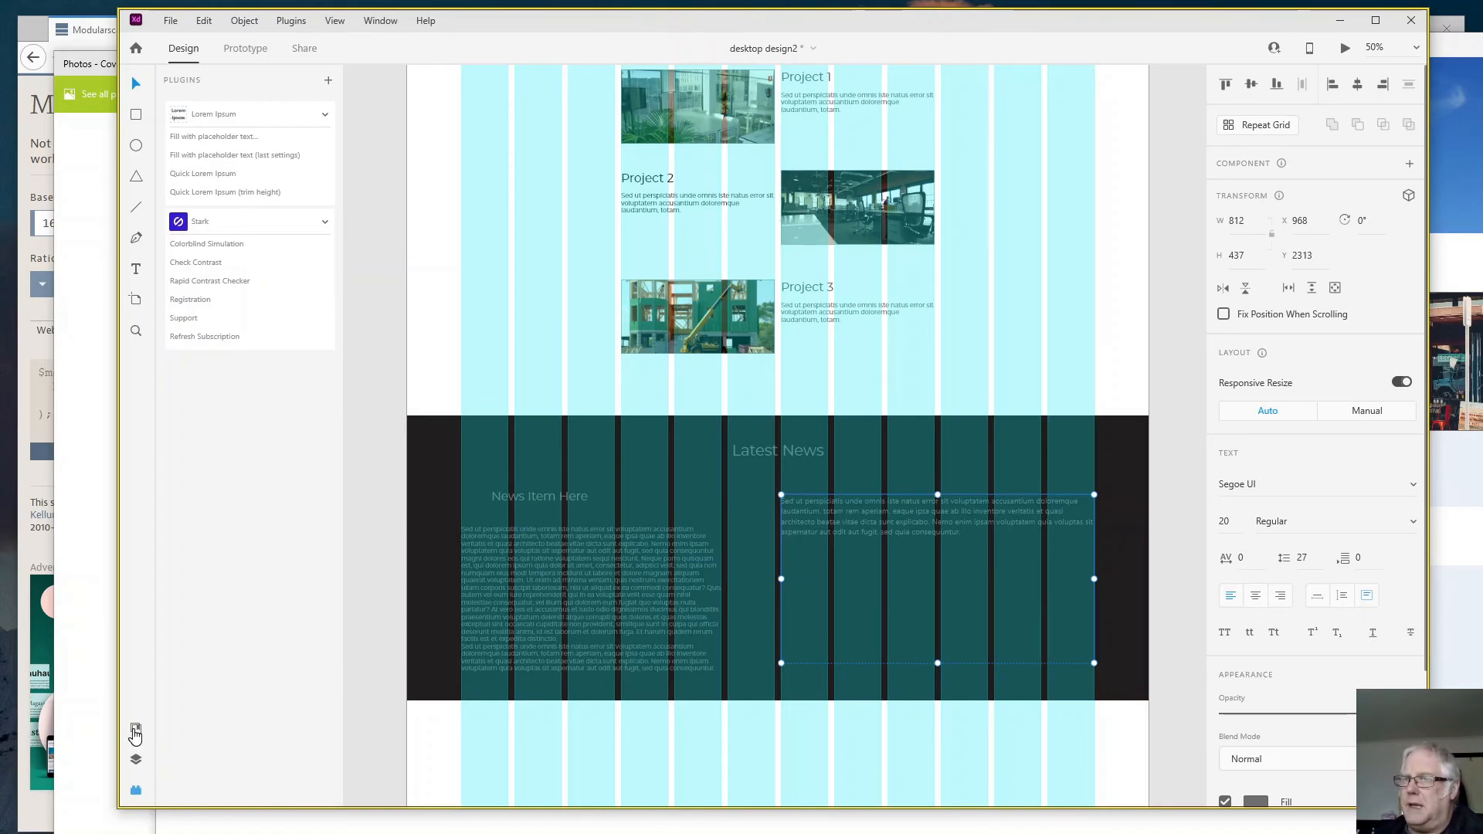
- Apply the Montserrat 25pt style to the pasted text and break it into seven short lines separated by blank lines
left_click(135, 731)
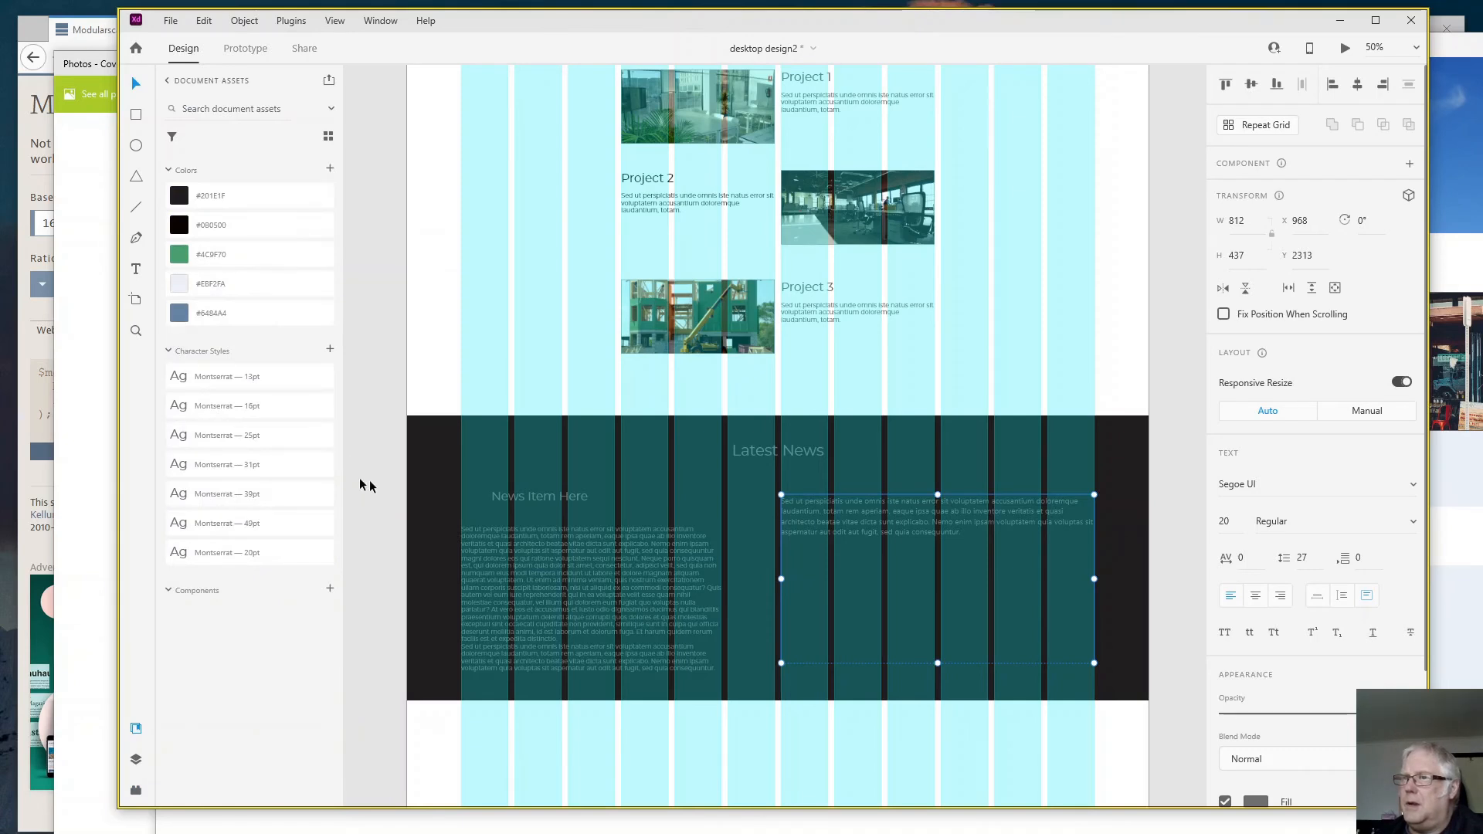
left_click(280, 447)
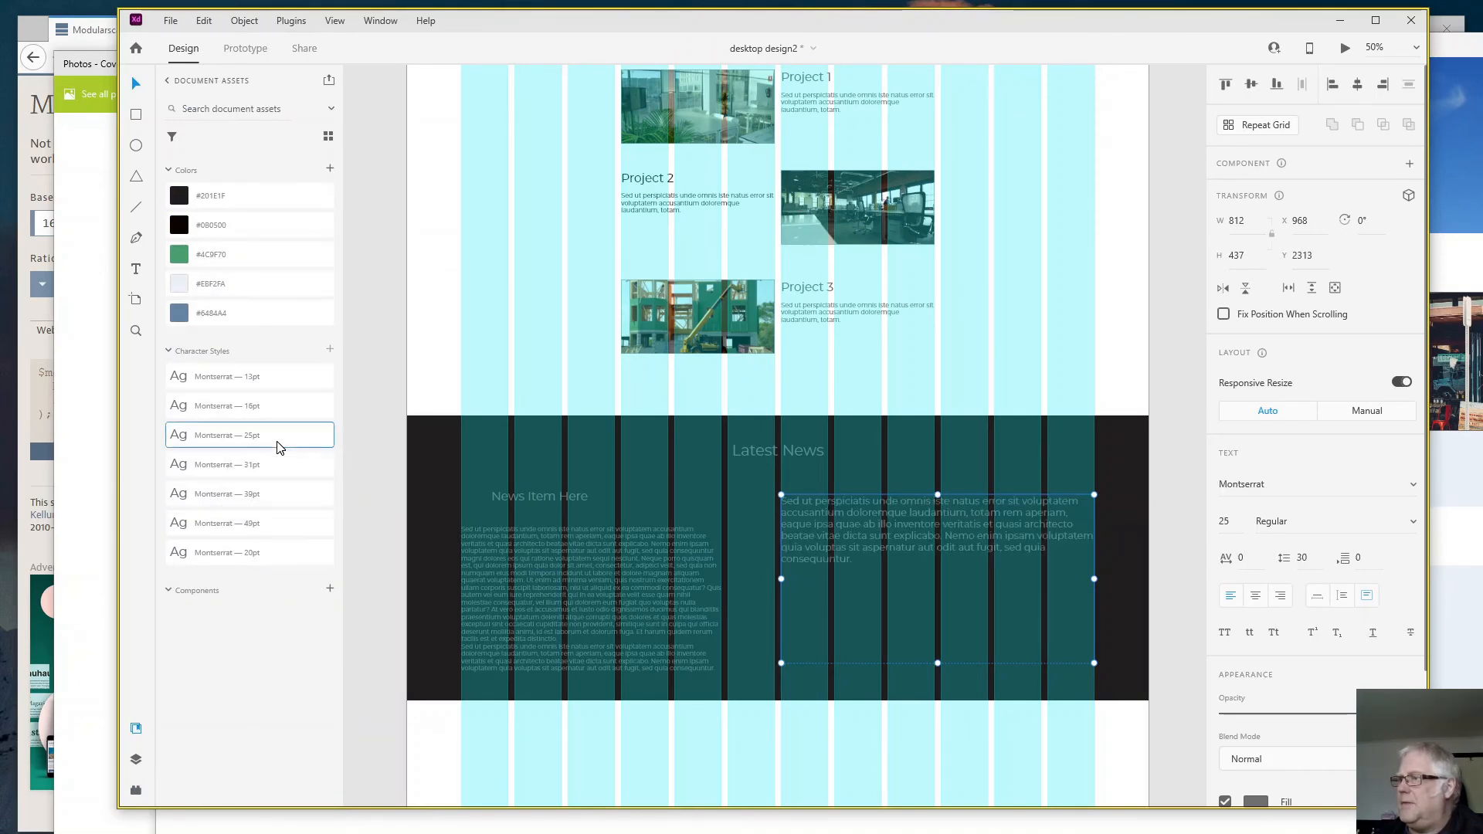
double_click(945, 523)
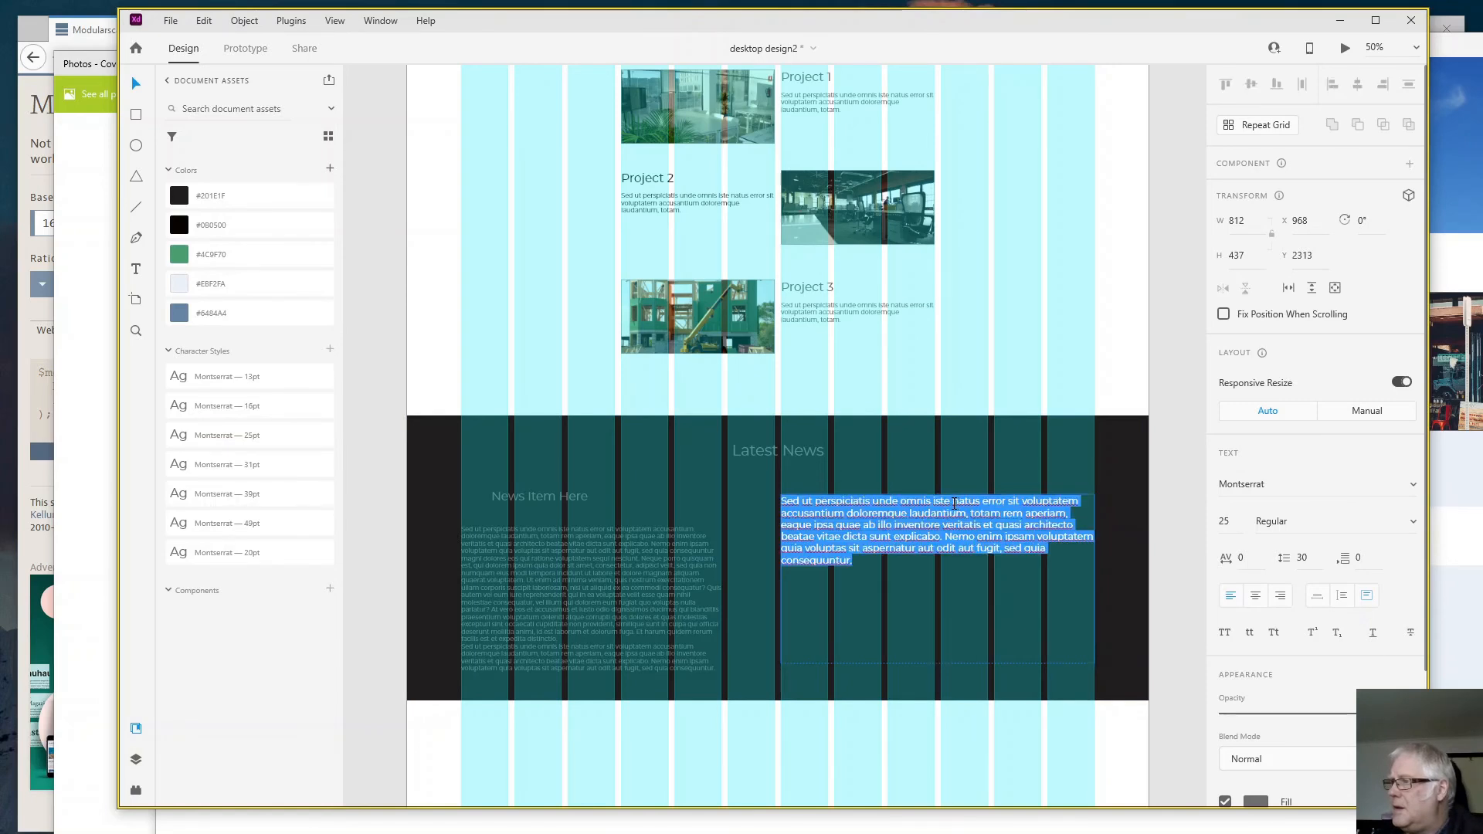
left_click(953, 503)
key("Return")
key("Return")
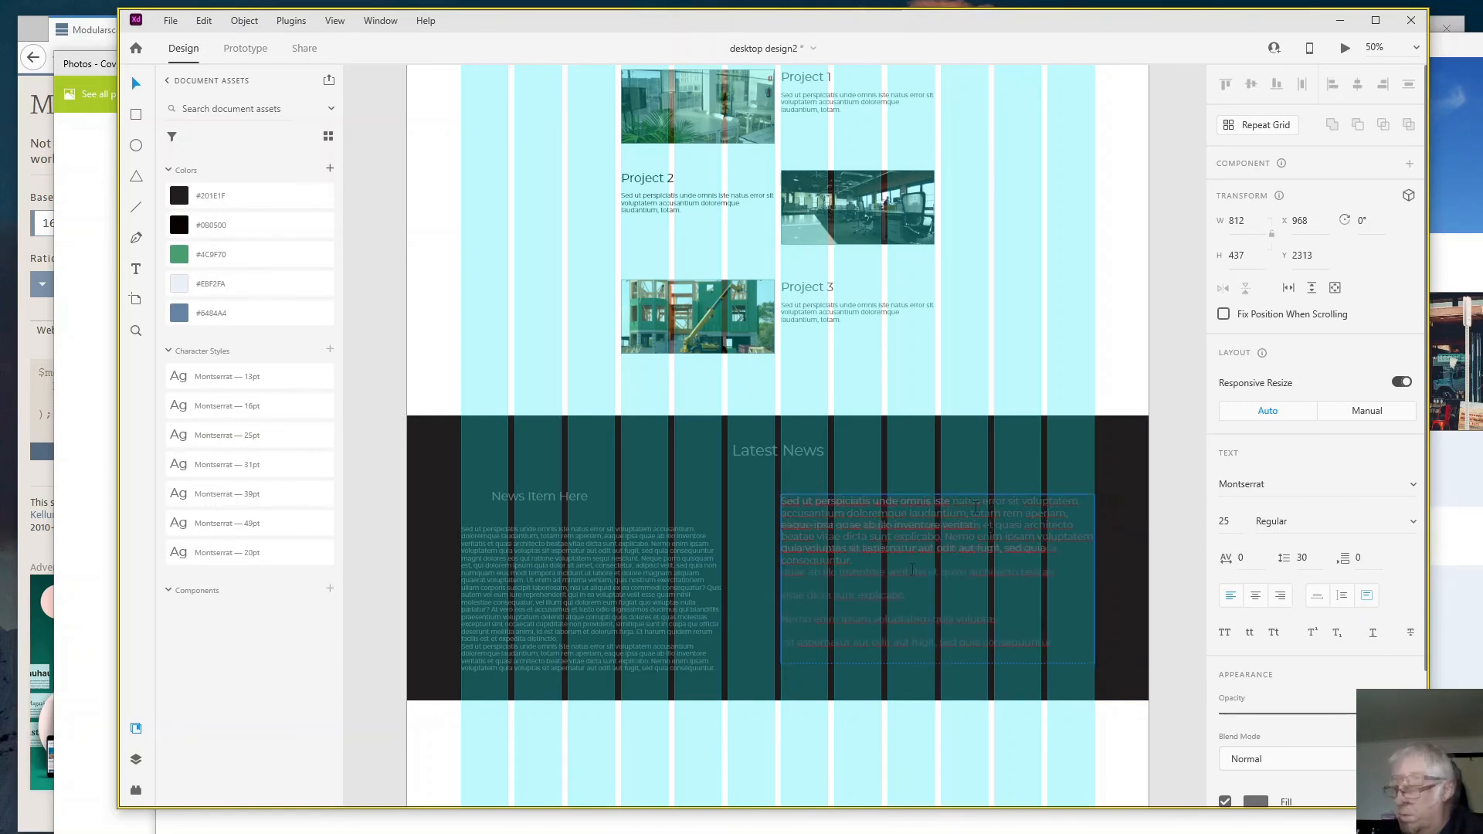
- Try to set the fill of the separated news lines to #FFFFFF while the text is in editing mode
scroll(1258, 672, "down", 3)
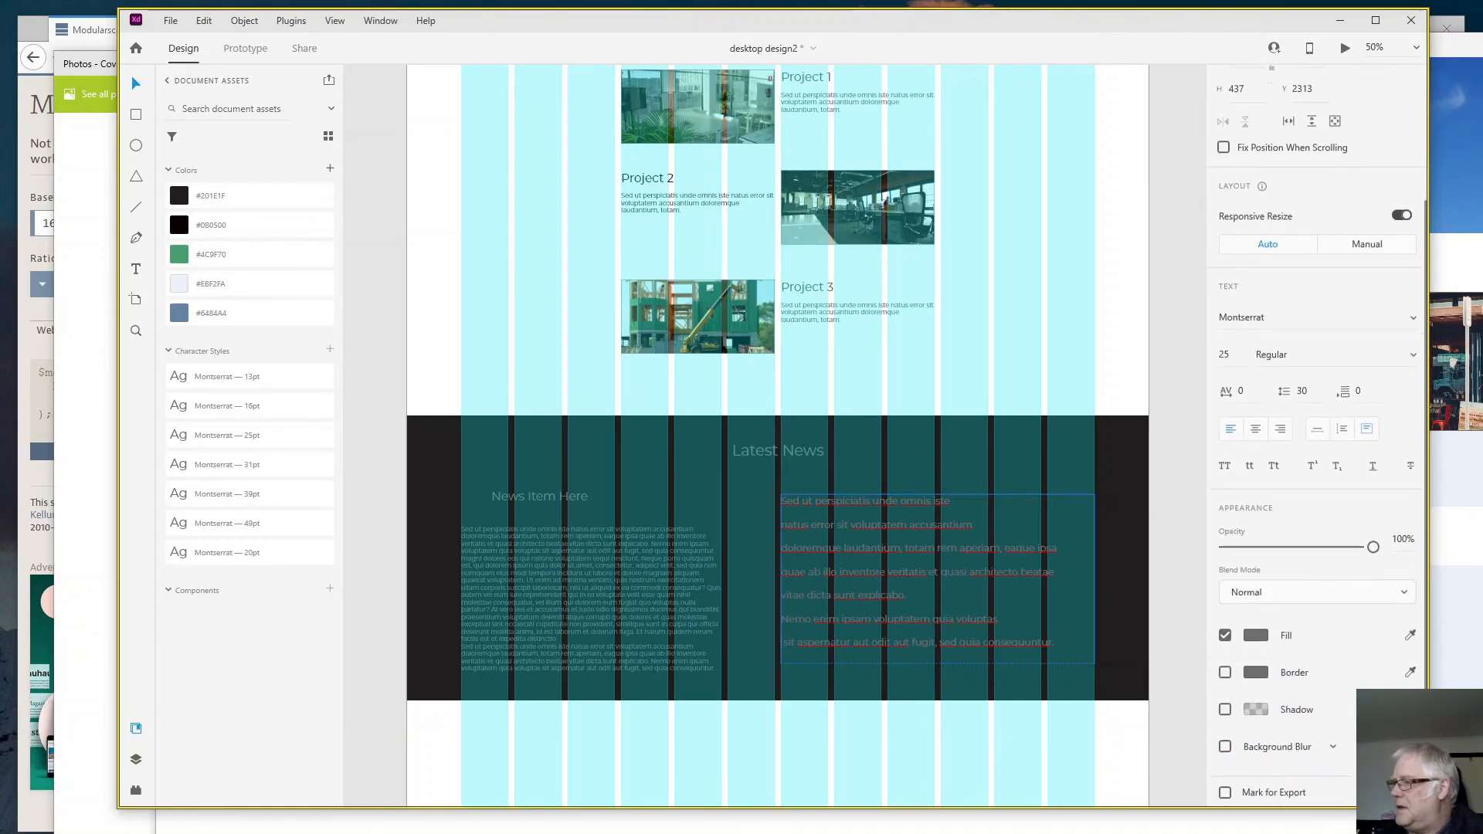
left_click(1256, 633)
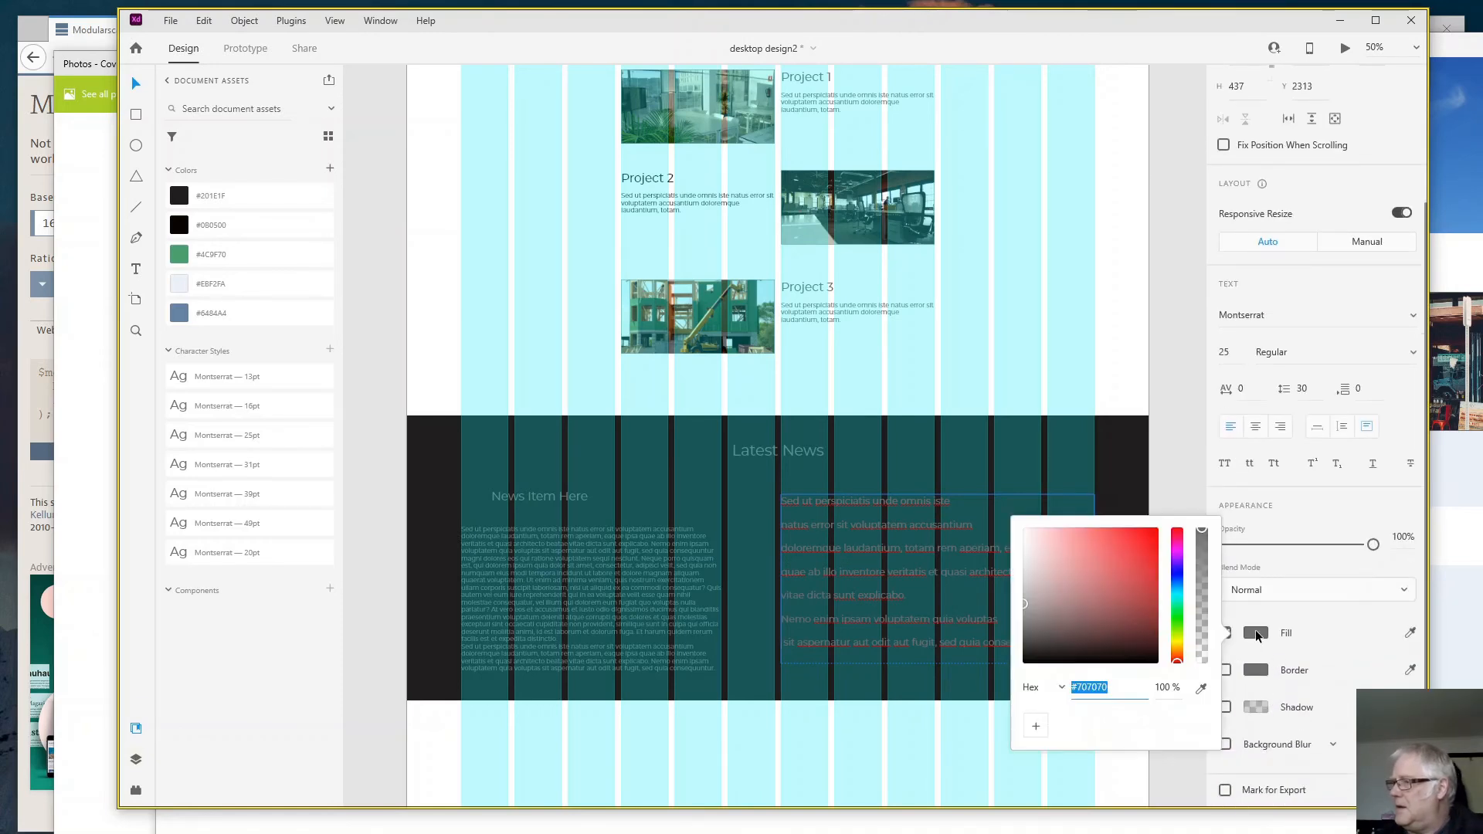
type("ffffff")
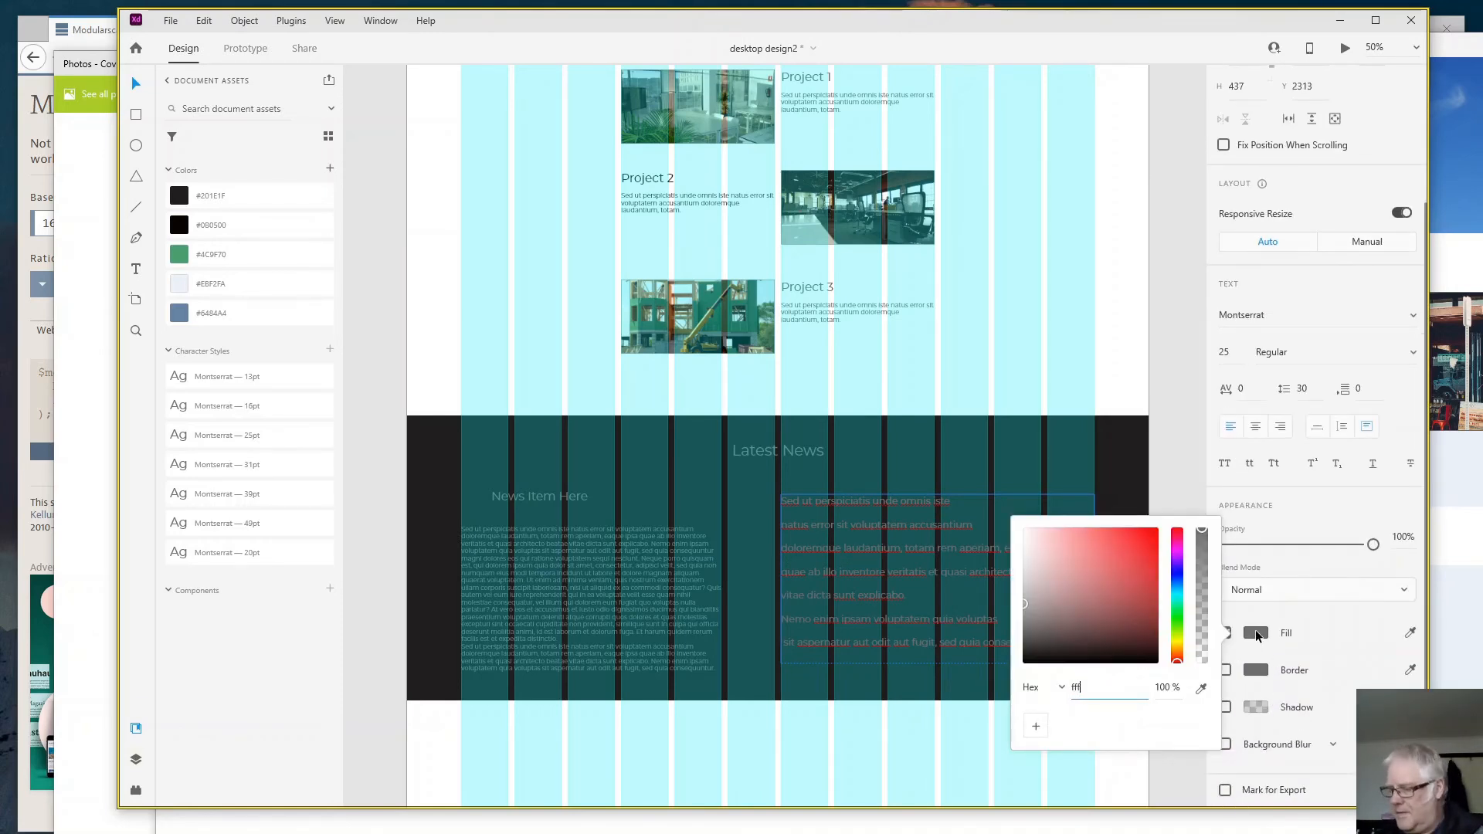
key("Return")
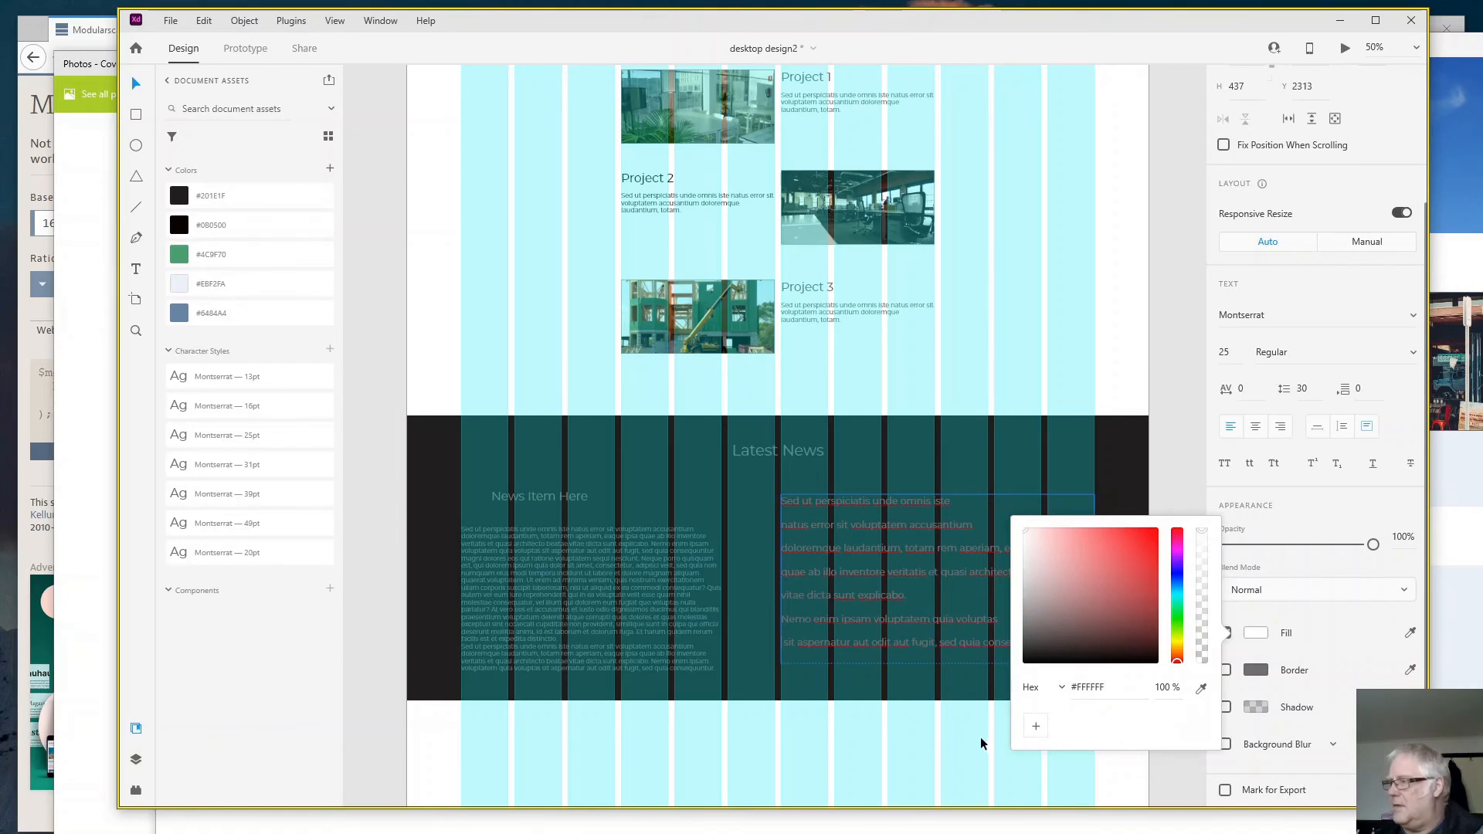
left_click(967, 673)
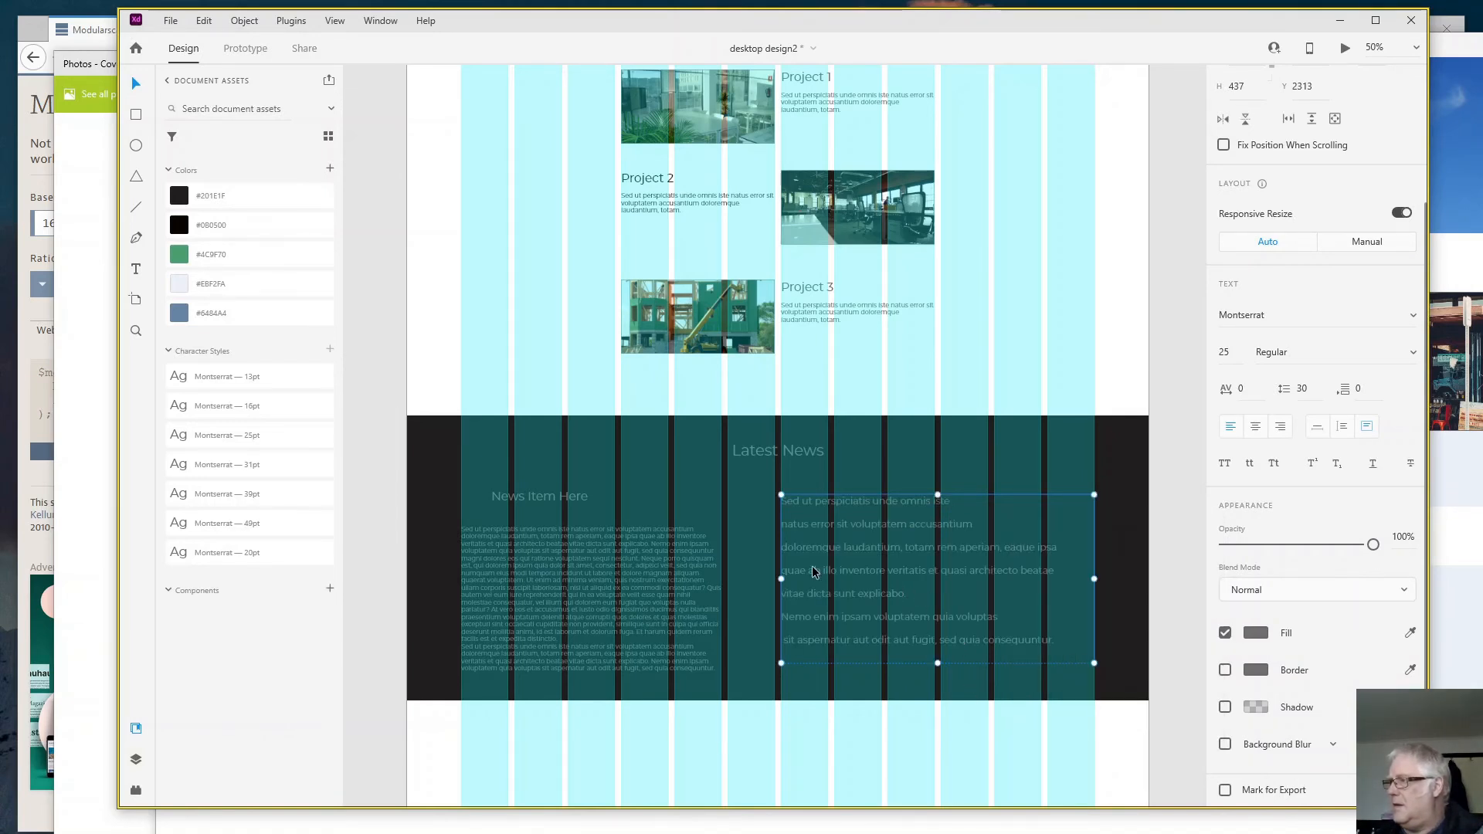
- Set the fill colour of the whole block of separated news lines to white, hex fff
left_click(1256, 635)
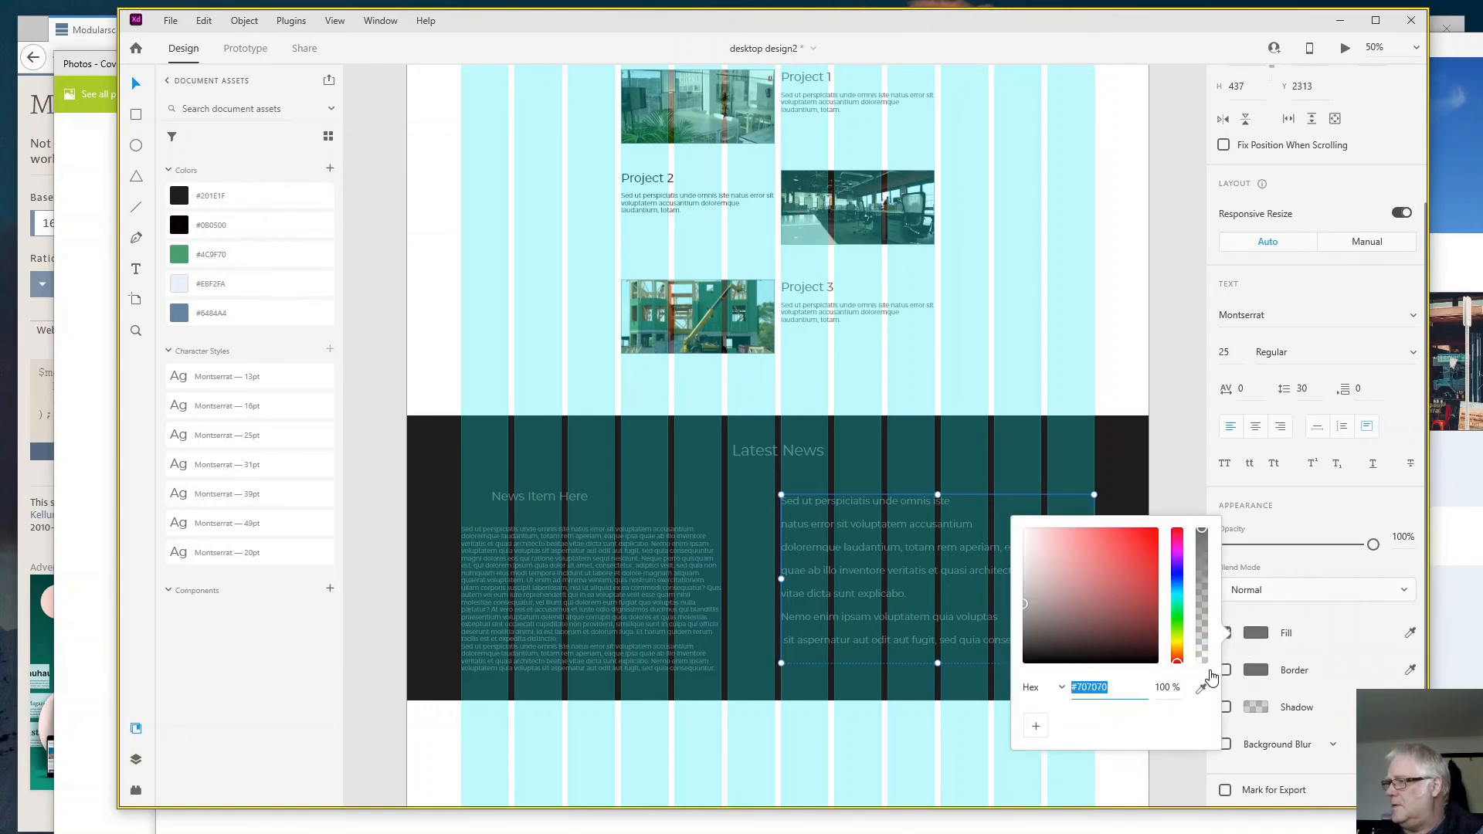
type("fff")
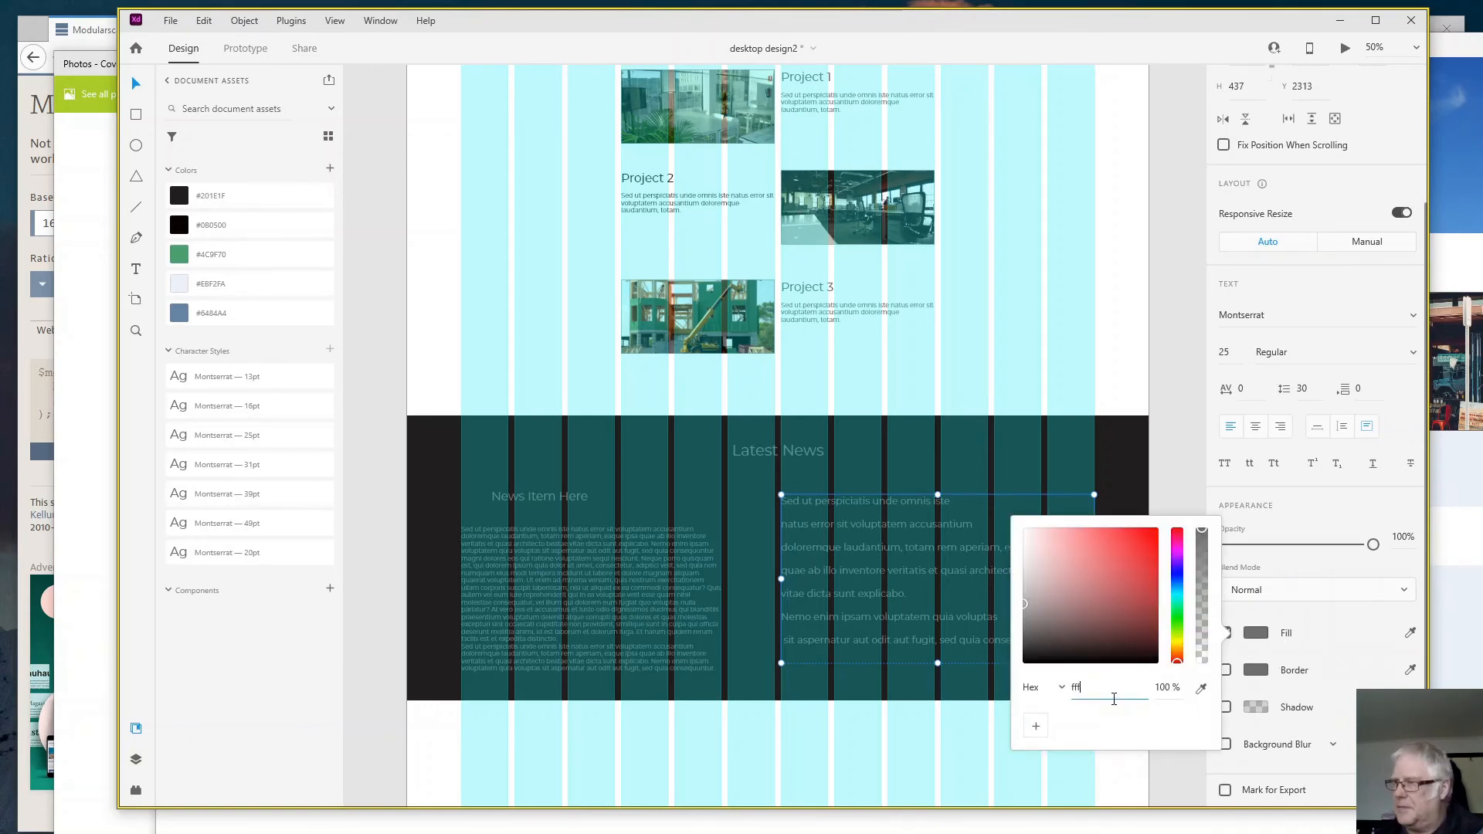
key("Return")
- Set the "Latest News" heading's fill colour to white #FFFFFF
left_click(759, 442)
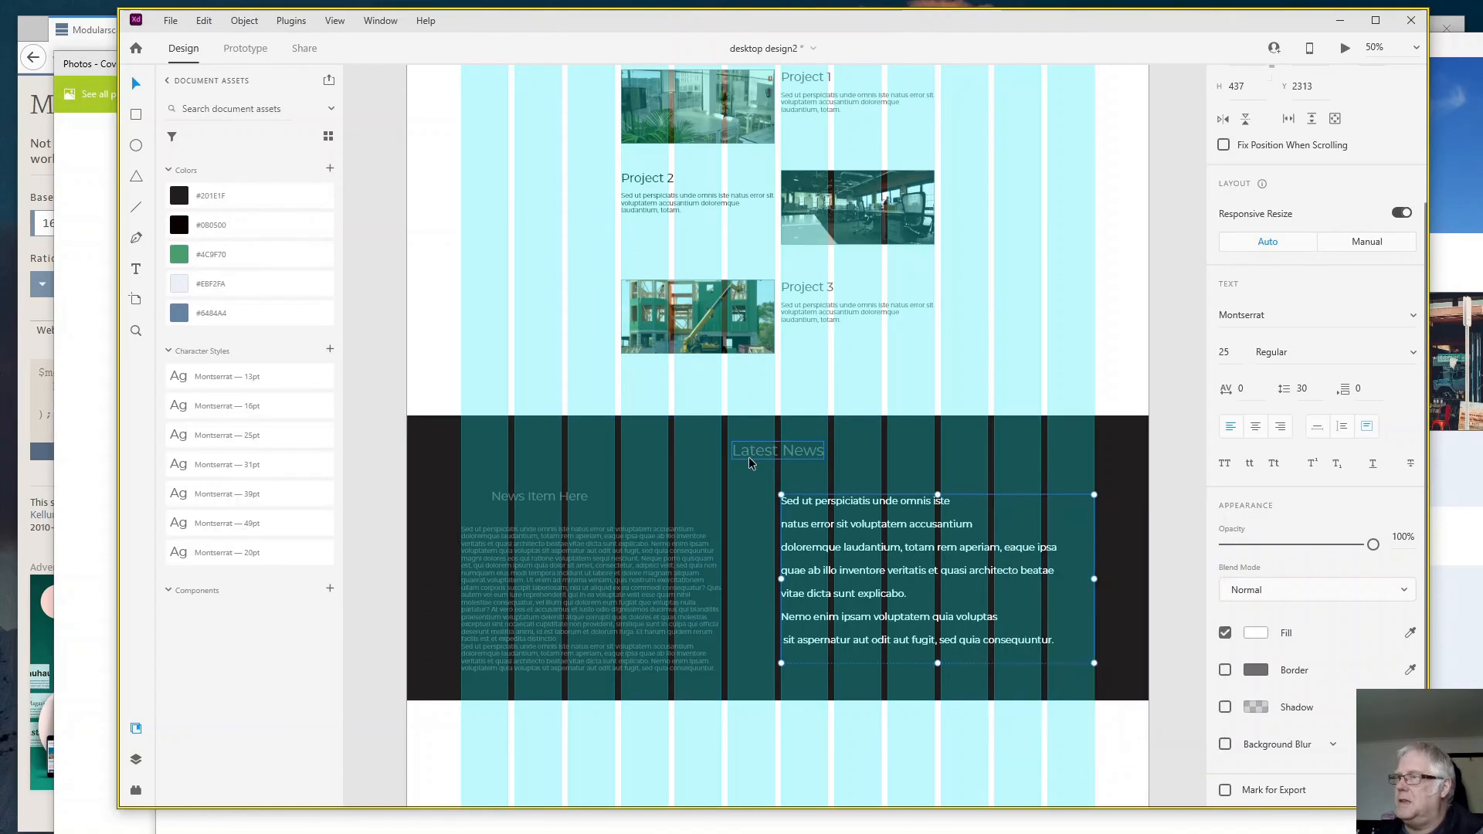
left_click(760, 444)
left_click(1257, 637)
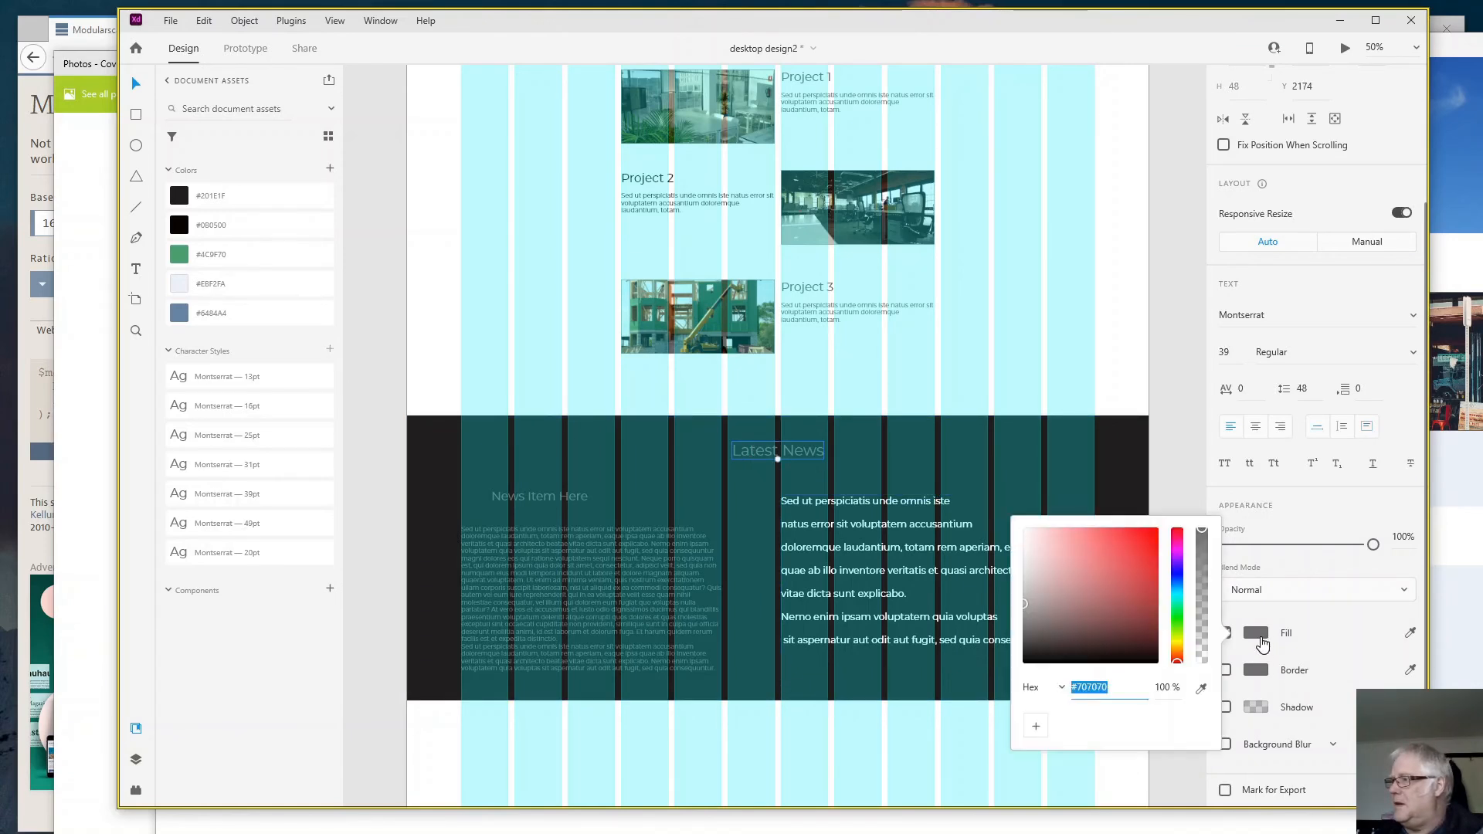
type("fff")
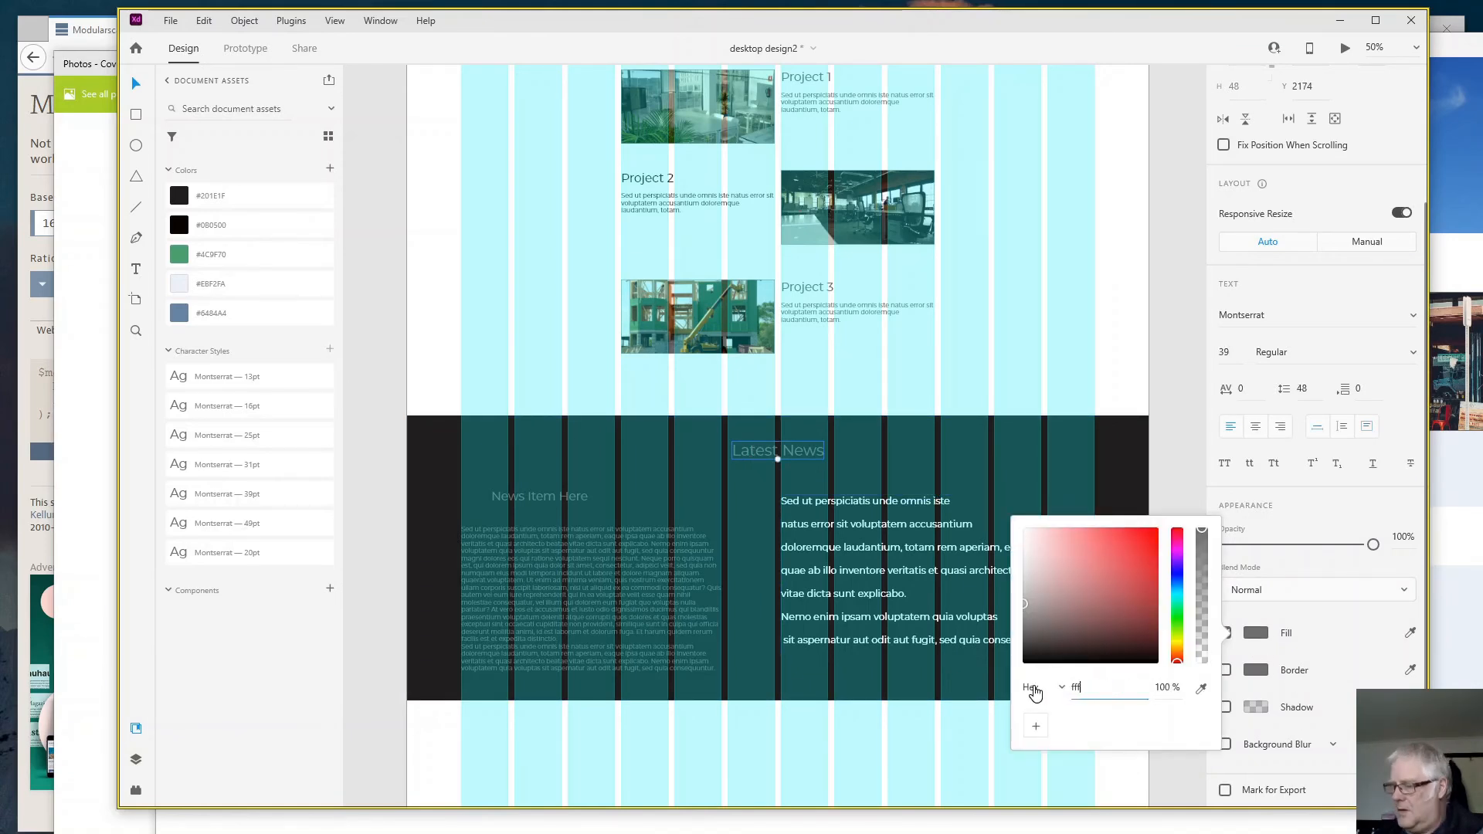
key("Return")
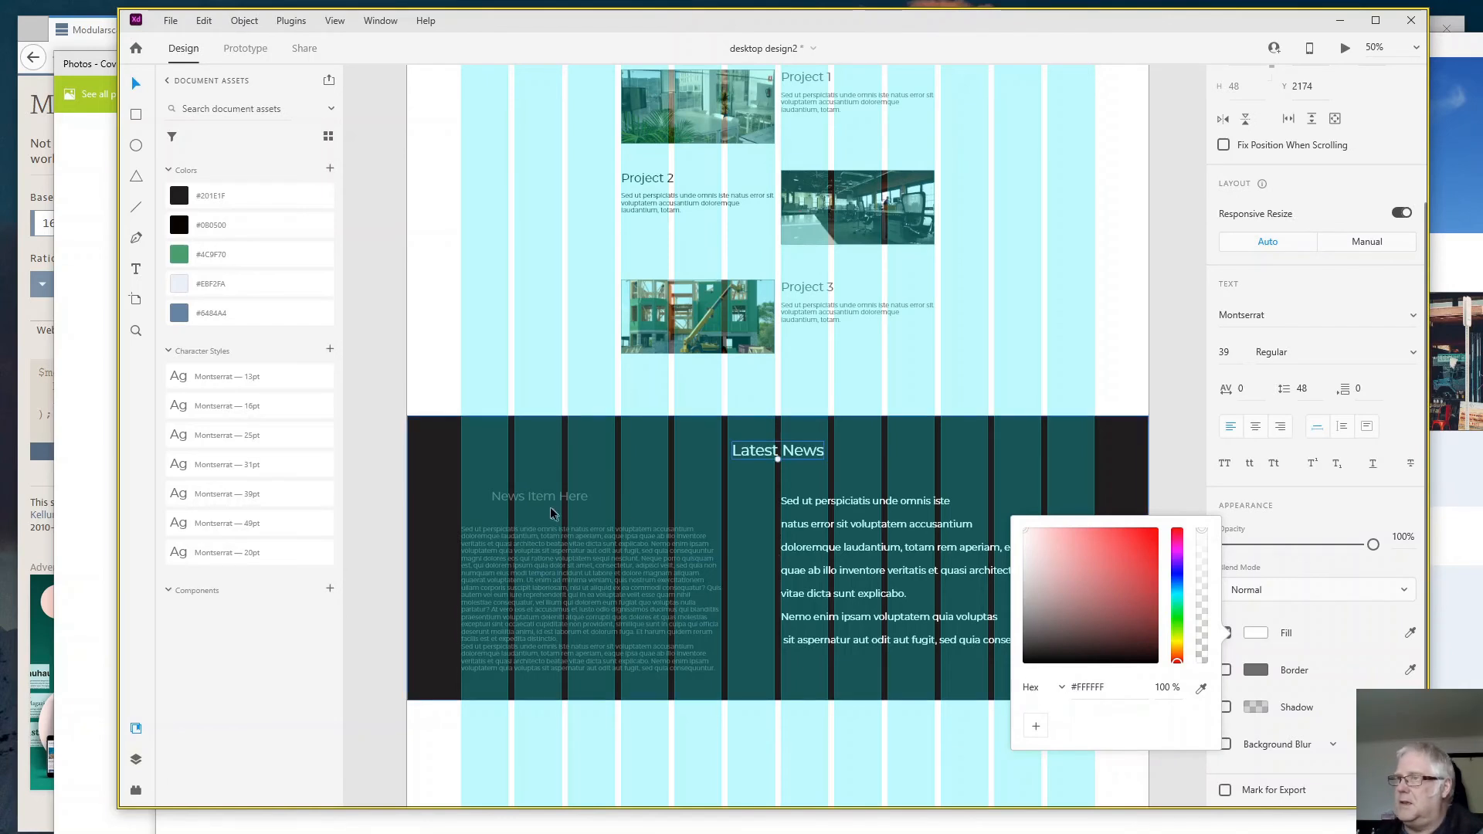
- Set the fill colour of the "News Item Here" heading to white, hex fff
left_click(540, 498)
left_click(540, 498)
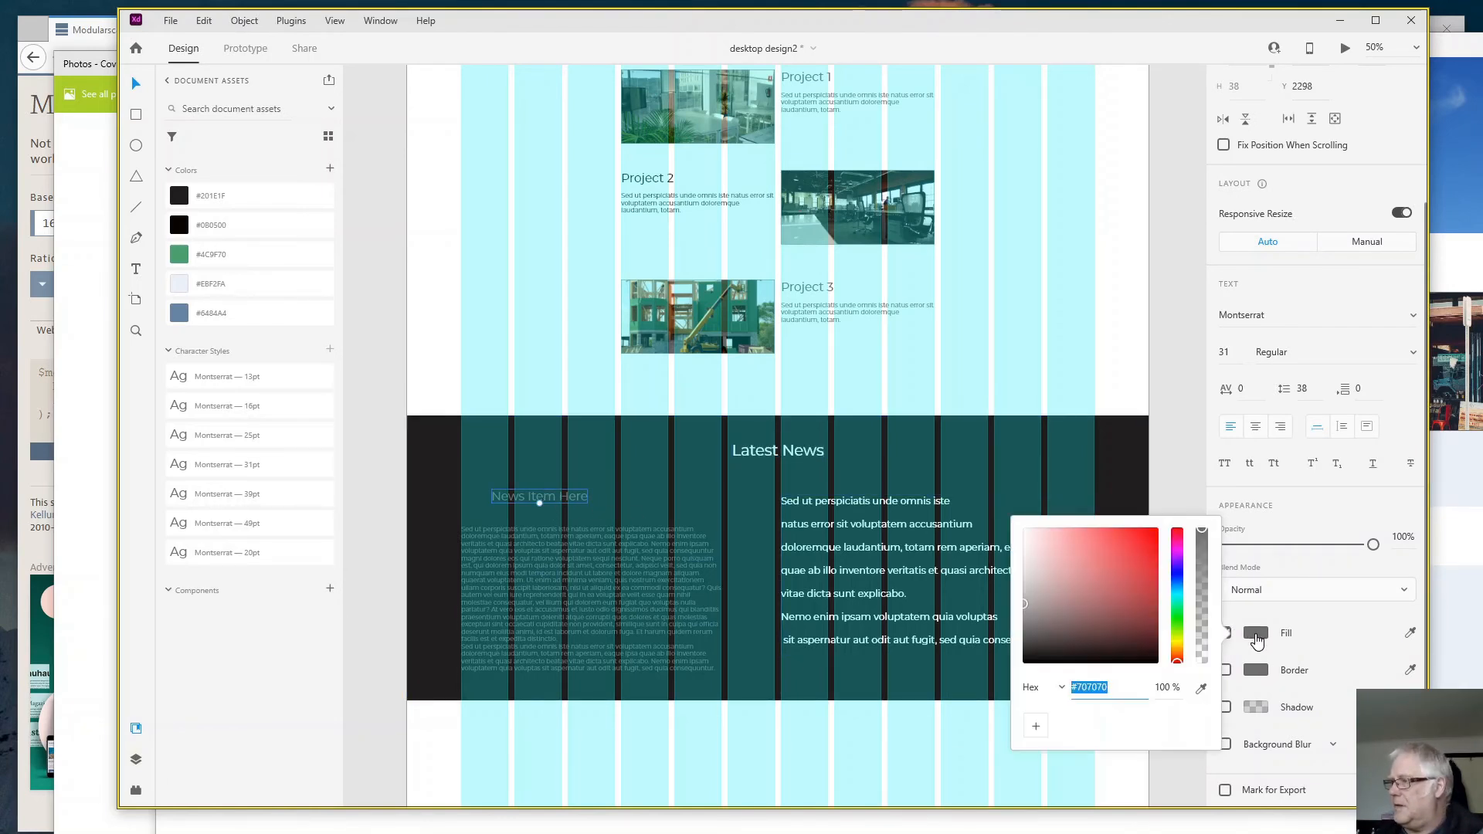
left_click(1256, 637)
type("fff")
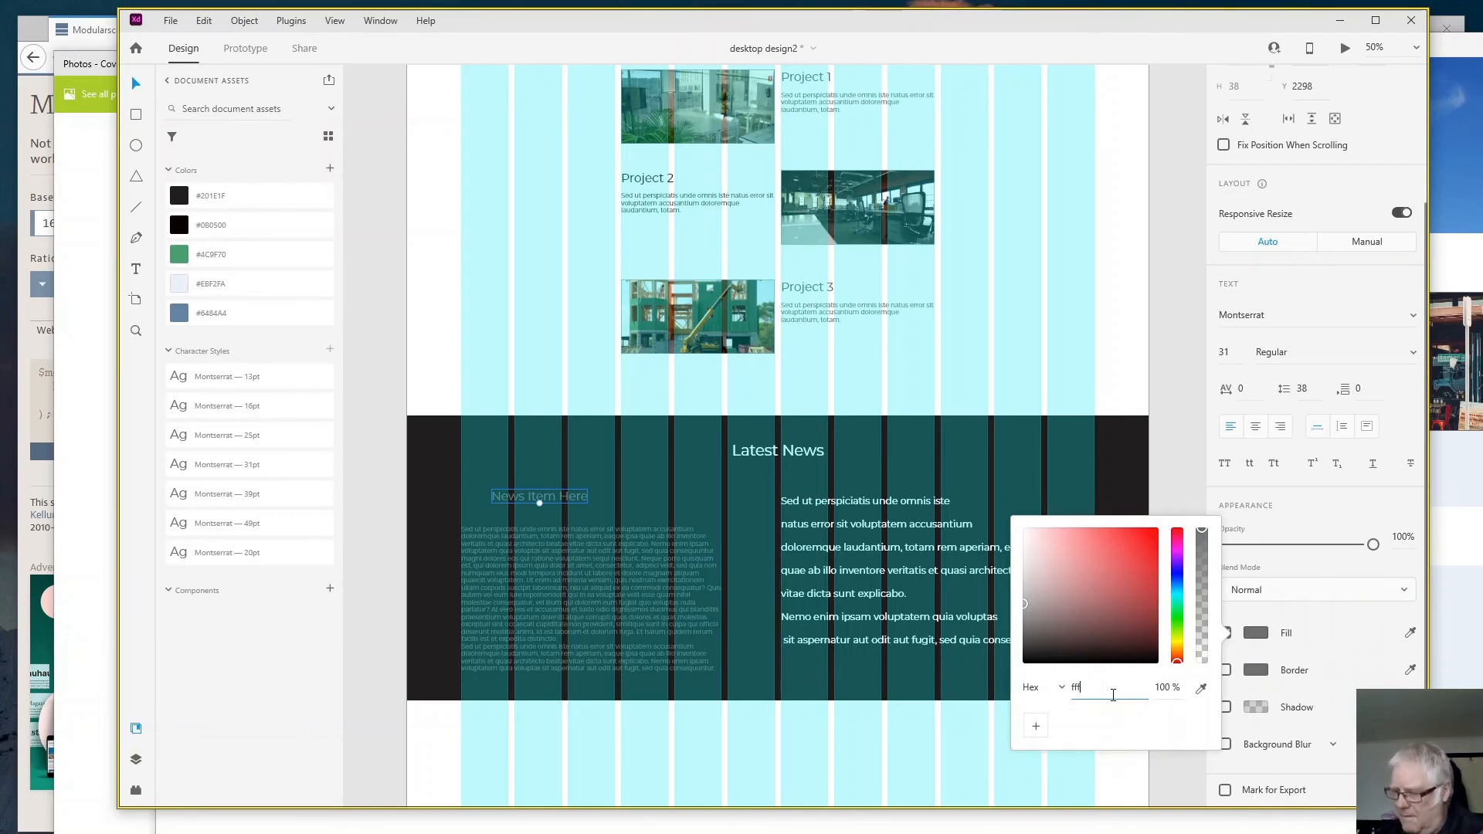
key("Return")
- Set the fill colour of the news item's body text to white #FFFFFF
left_click(623, 613)
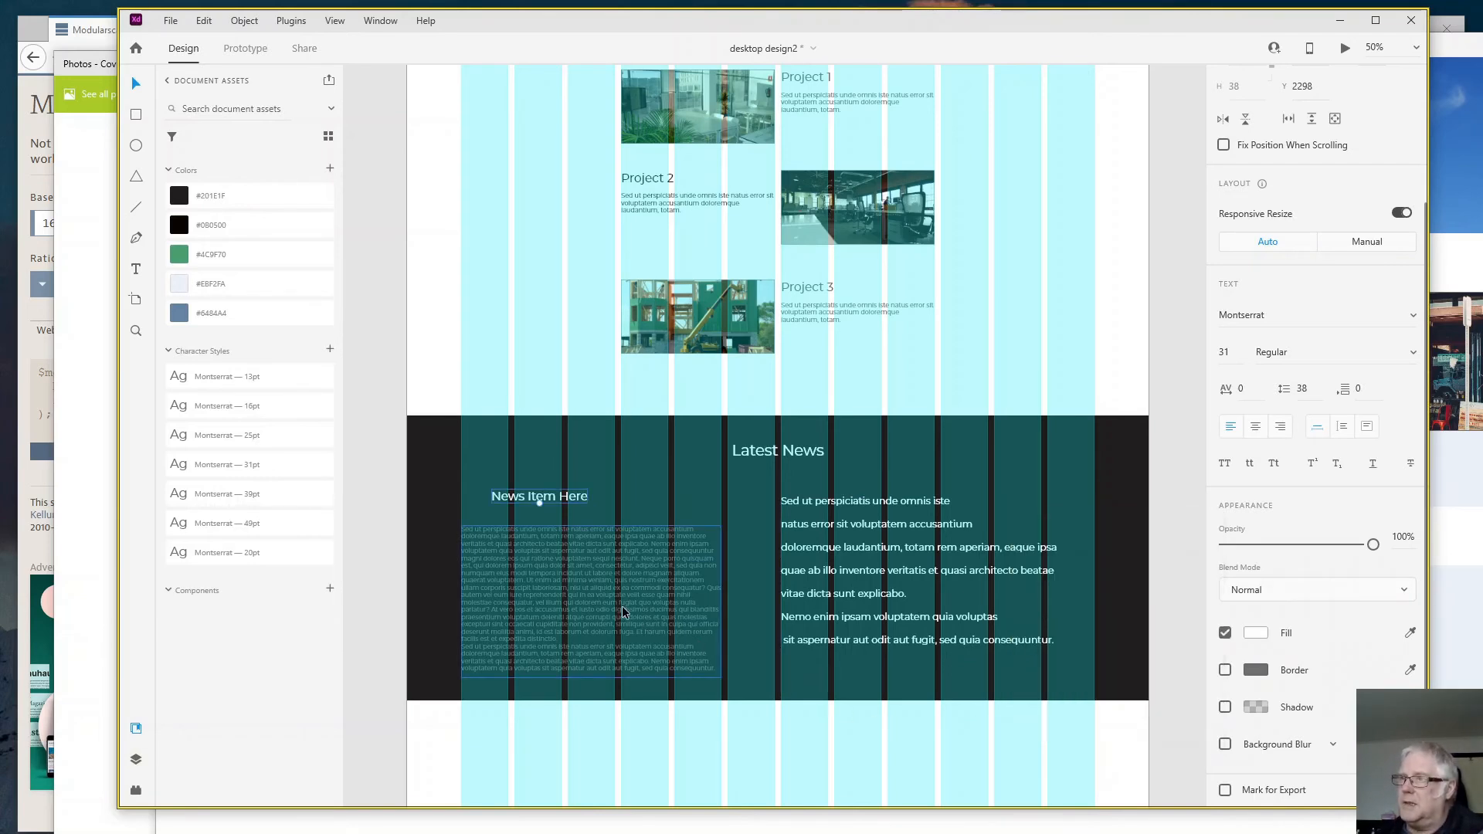
left_click(622, 613)
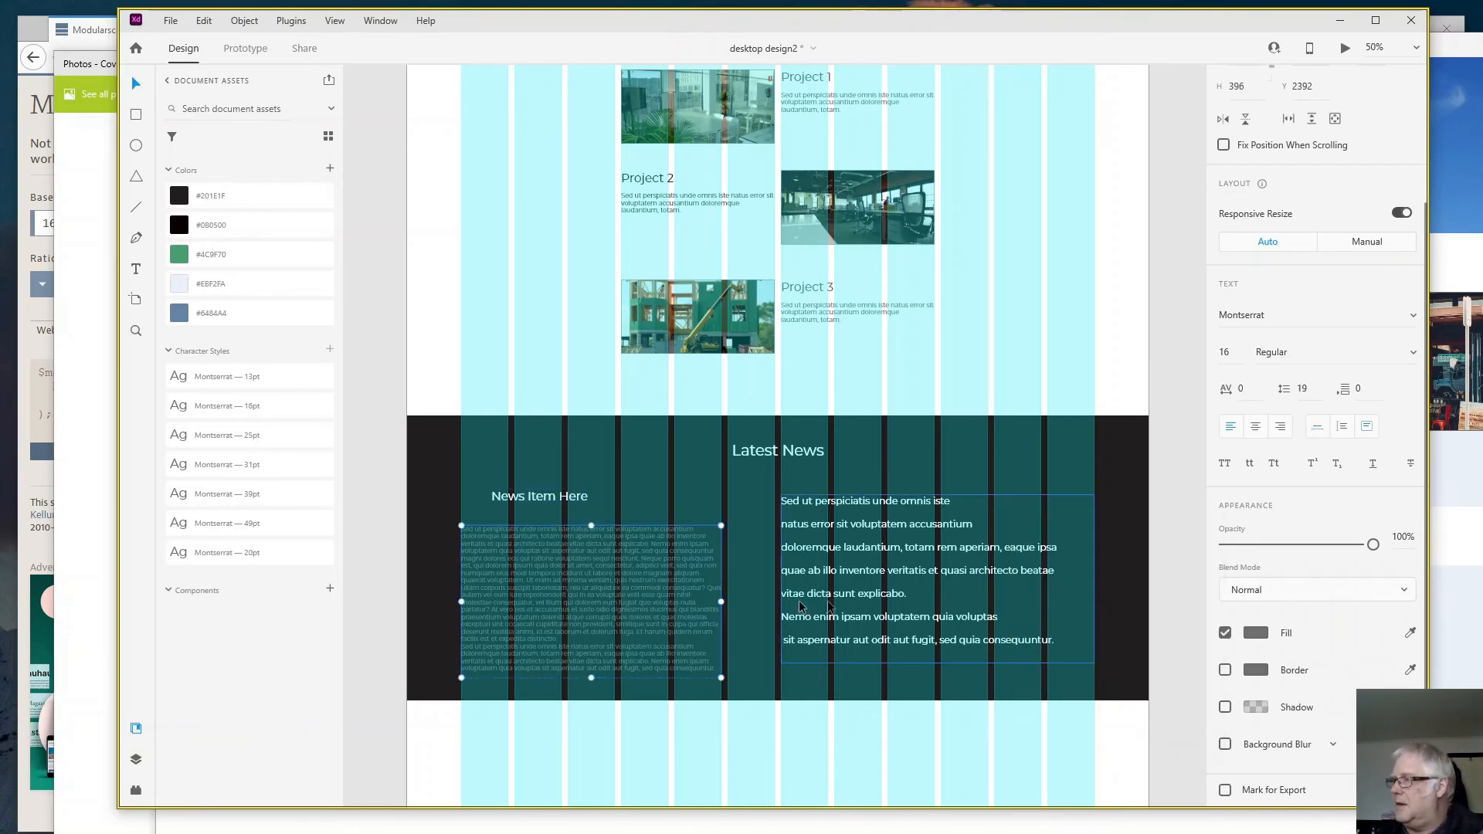
left_click(1264, 635)
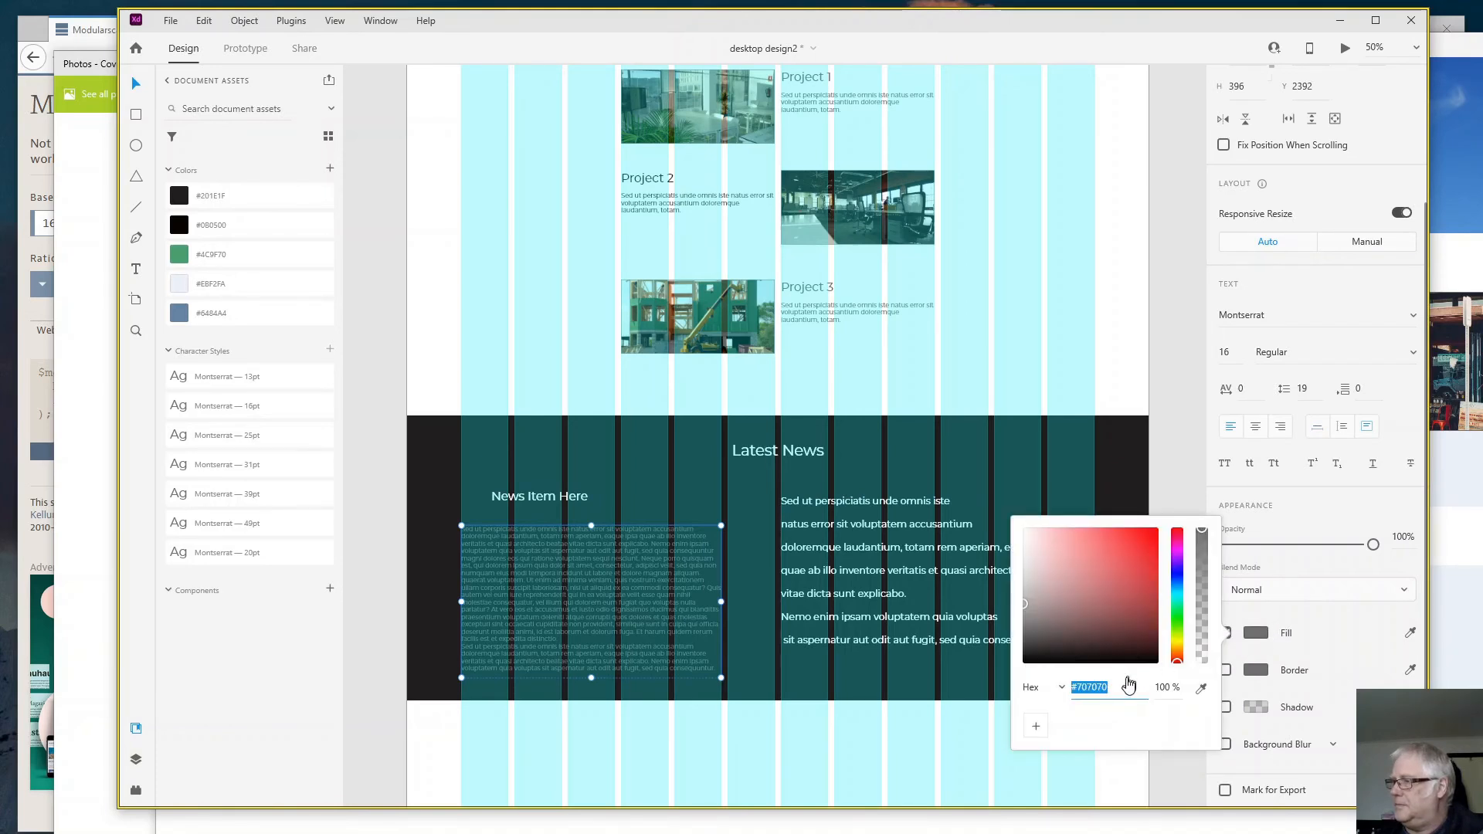
type("ffffff")
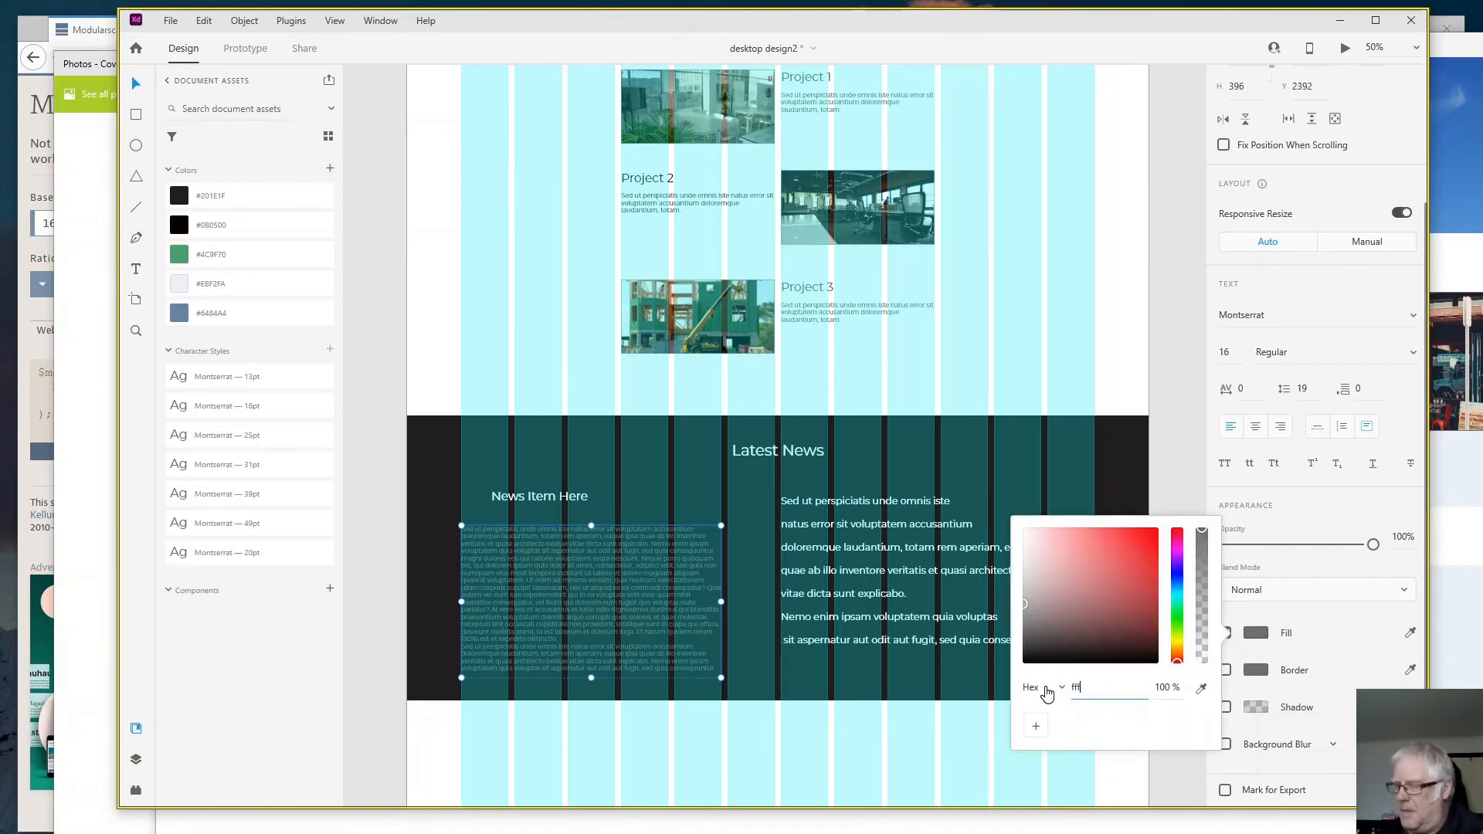
key("Return")
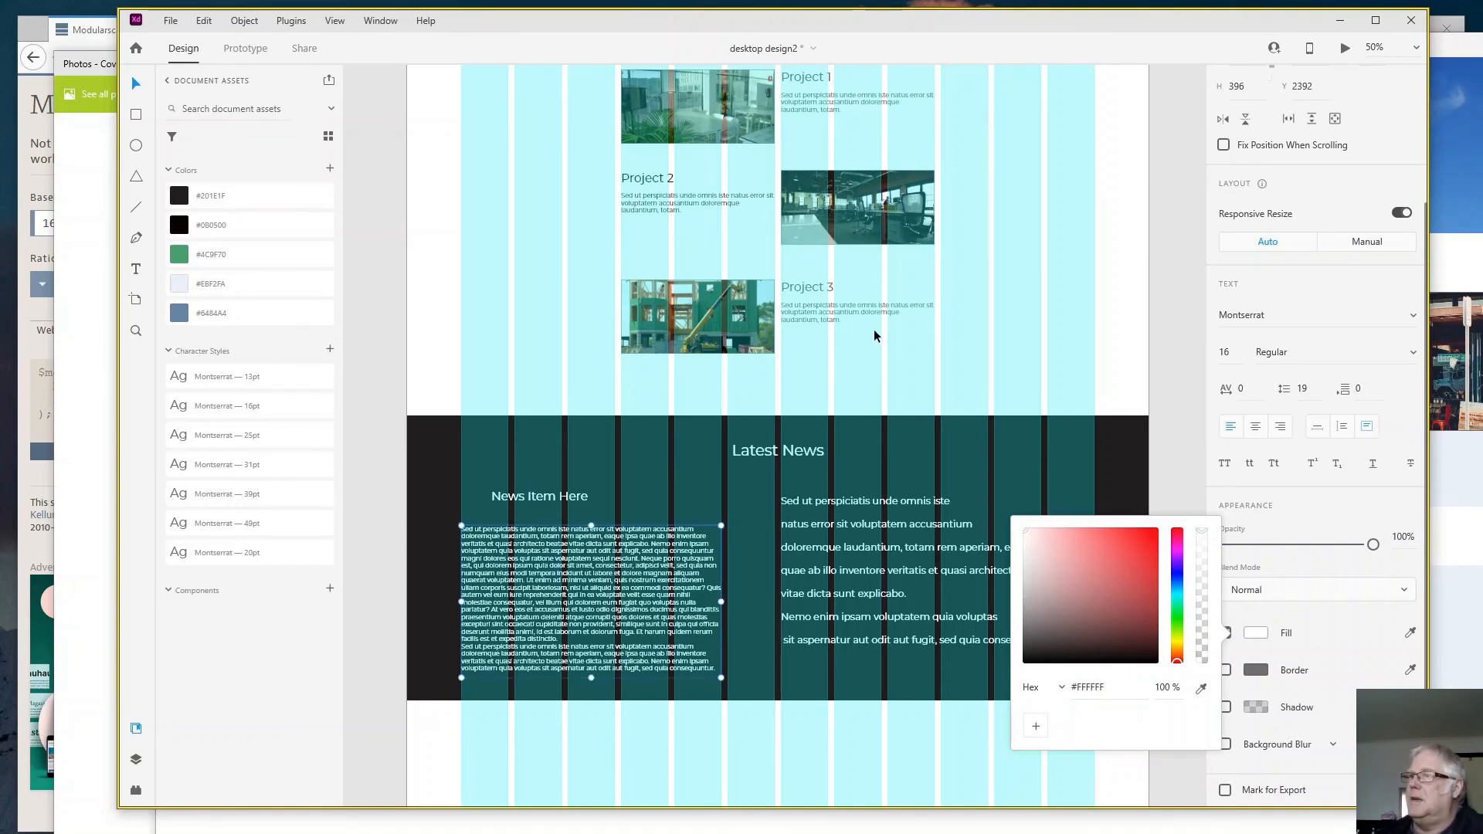
- Move the "News Item Here" heading to the first grid column's edge and shift the headline block up level with it
left_click(522, 499)
left_click_drag(522, 499, 490, 493)
left_click_drag(824, 511, 820, 498)
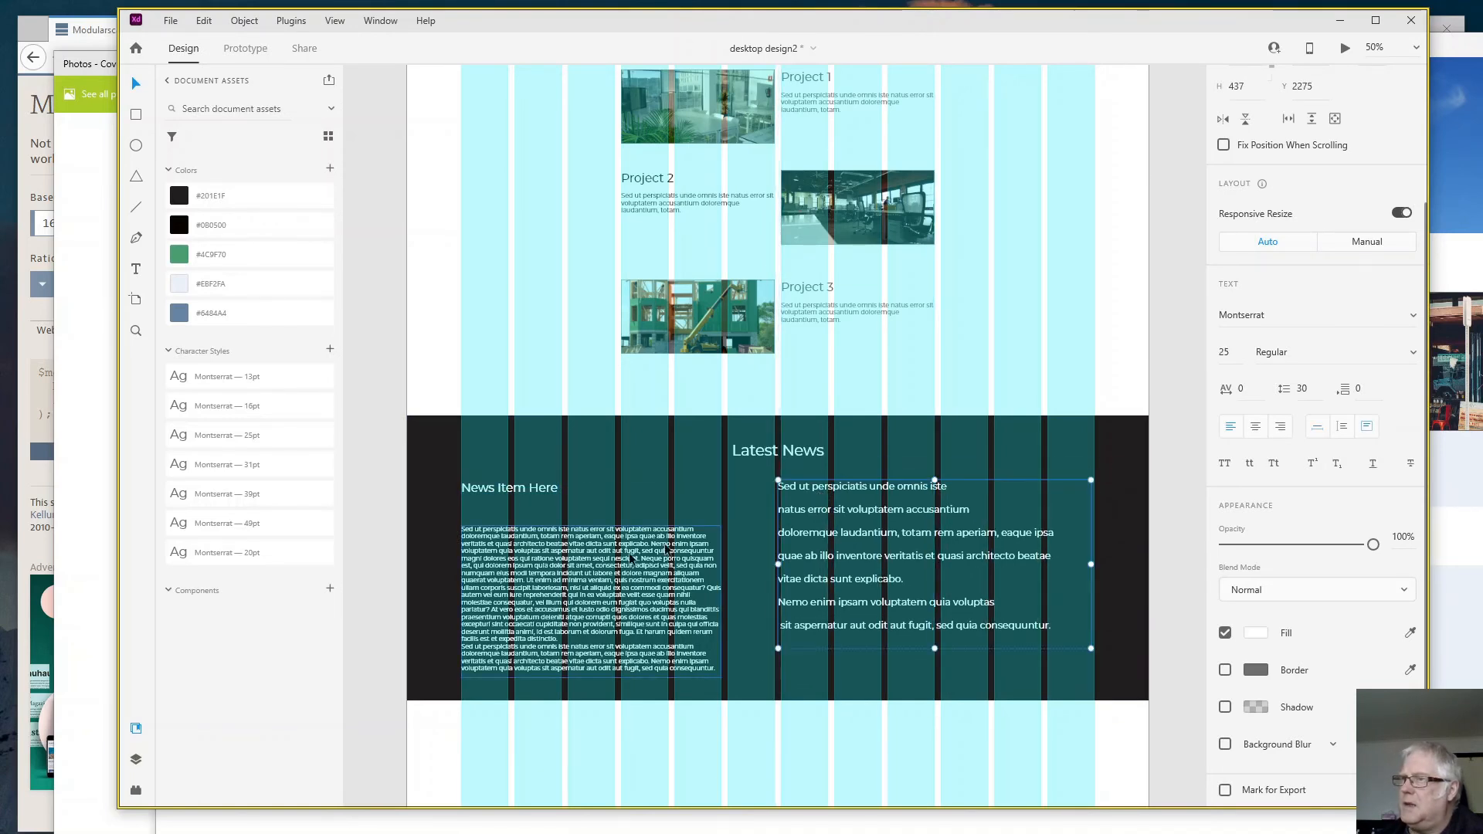
- Move the news item's body text up to Y 2350 beneath its heading and split it into three paragraphs, dropping the repeated ending
left_click_drag(519, 593, 518, 577)
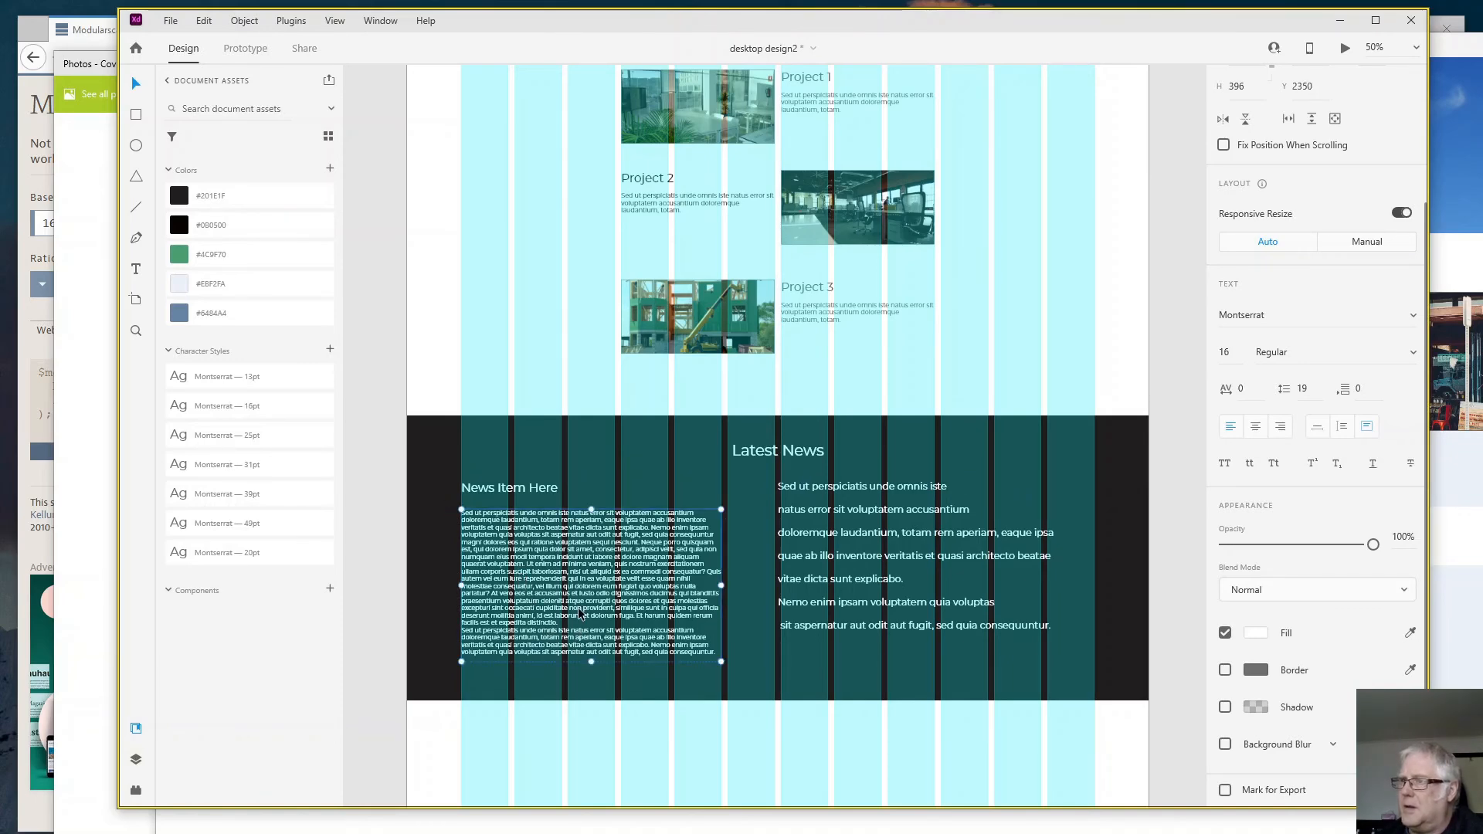
double_click(580, 614)
left_click(591, 587)
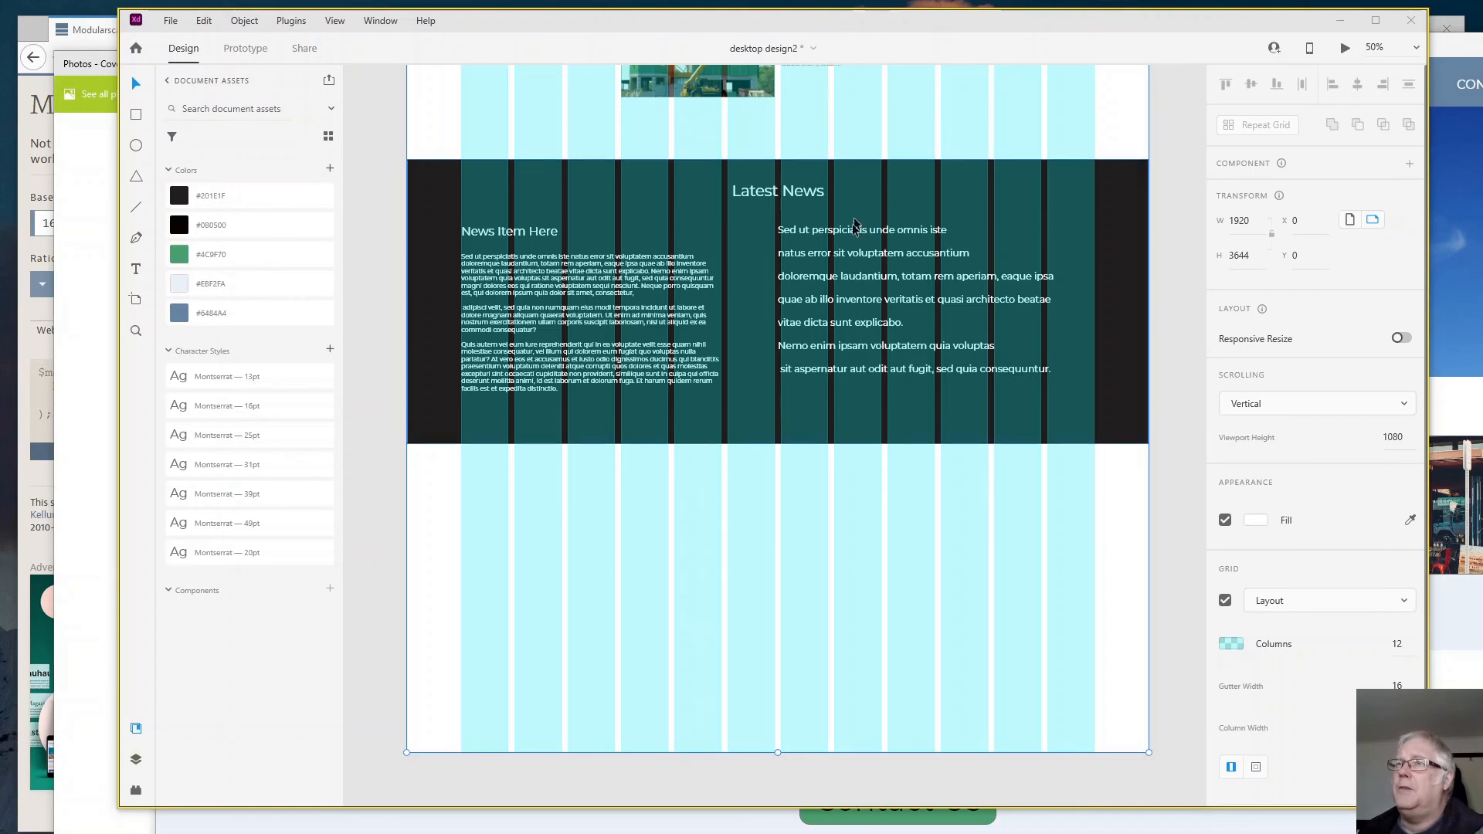
- Draw a full-width 1920 × 798 footer rectangle directly below the Latest News section and fill it with the darkest document colour
left_click(136, 115)
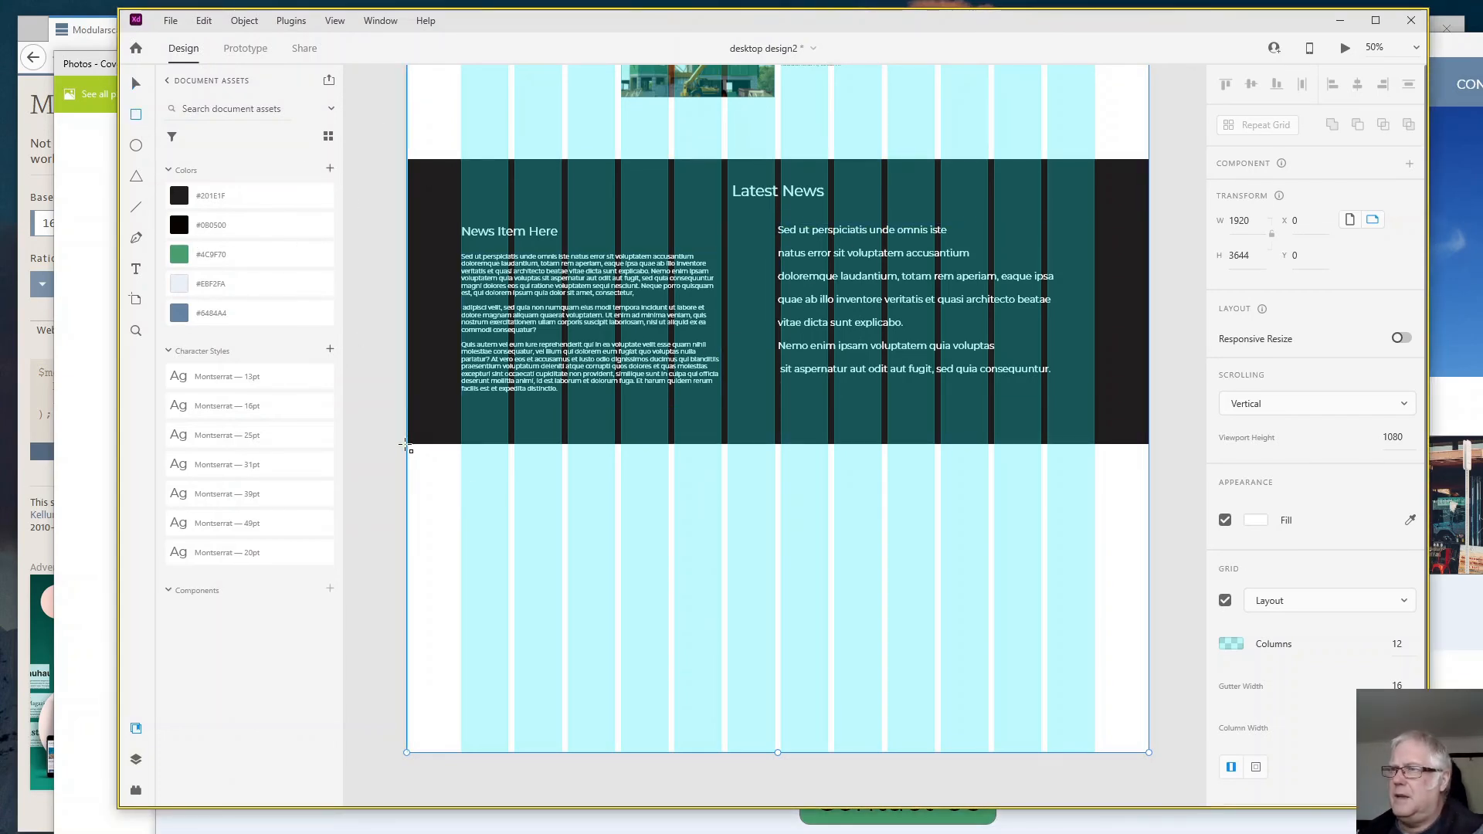
mouse_move(407, 444)
left_mouse_down()
mouse_move(507, 570)
mouse_move(595, 602)
mouse_move(960, 675)
mouse_move(1110, 757)
mouse_move(1147, 751)
left_mouse_up()
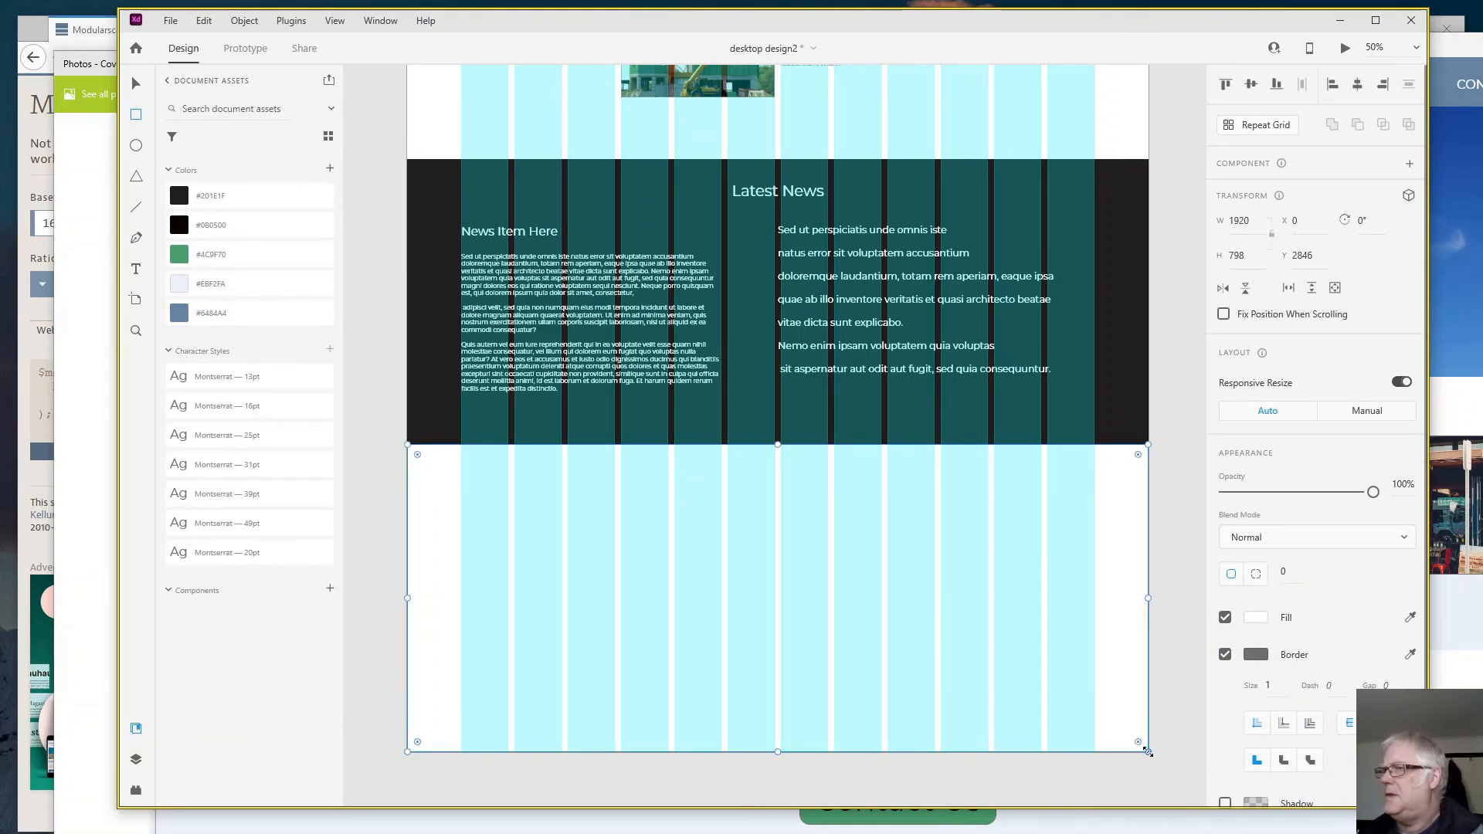
left_click(217, 232)
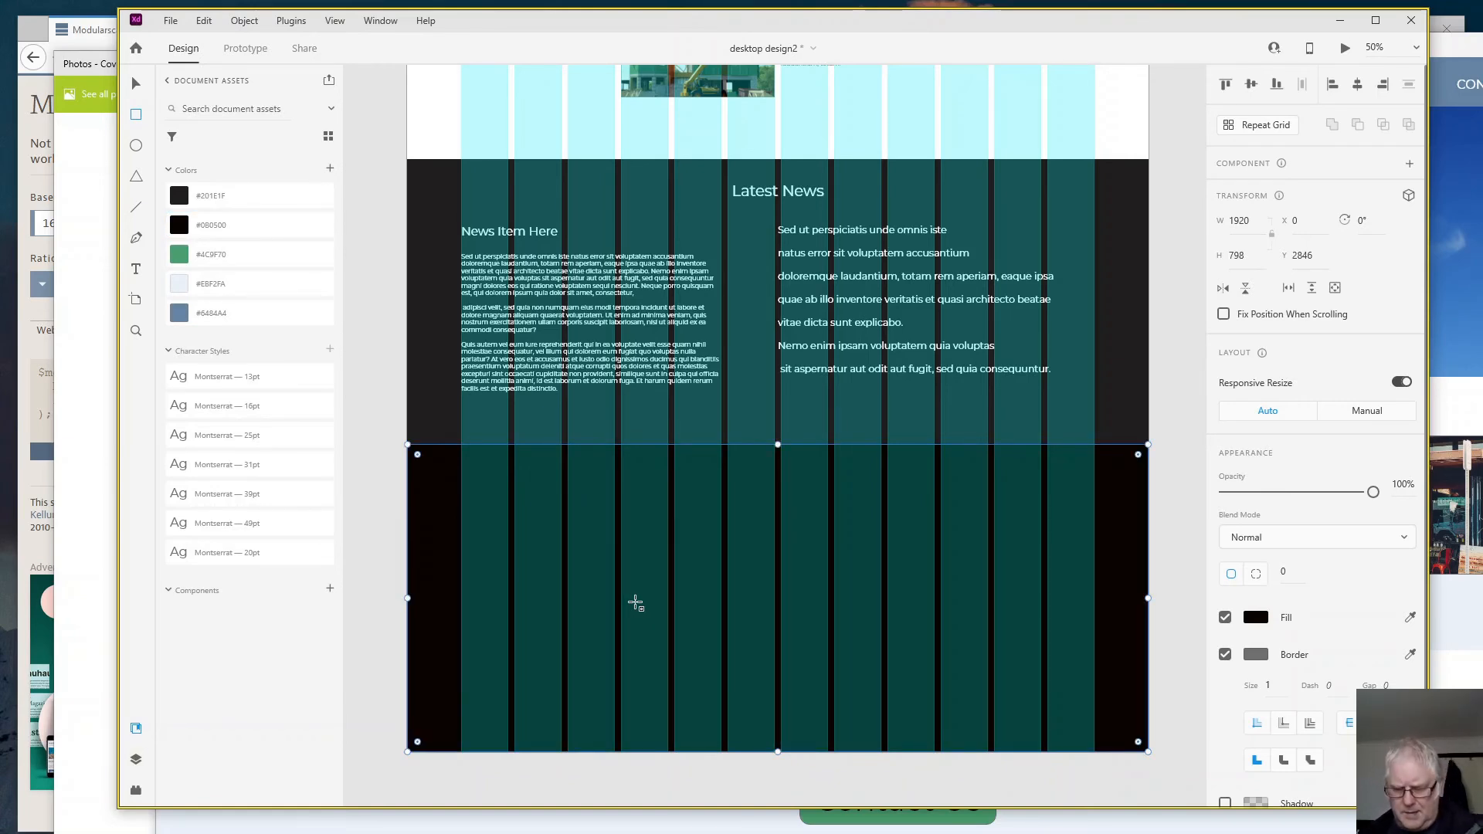
- Paste the copied footer links, policy, blurb and address texts and move them into the footer rectangle at X 140, Y 2966
key("ctrl+v")
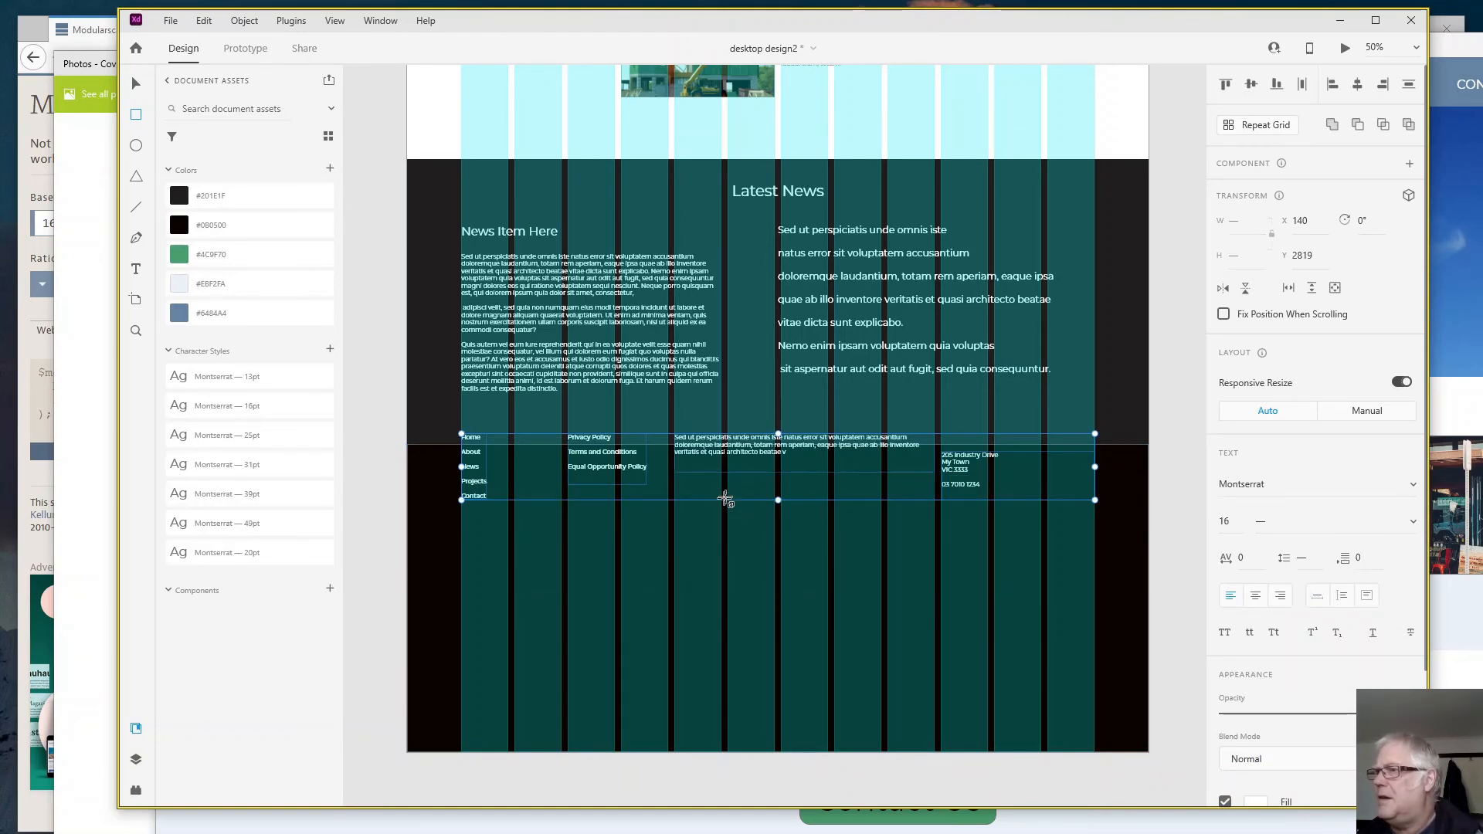
left_click_drag(726, 499, 726, 502)
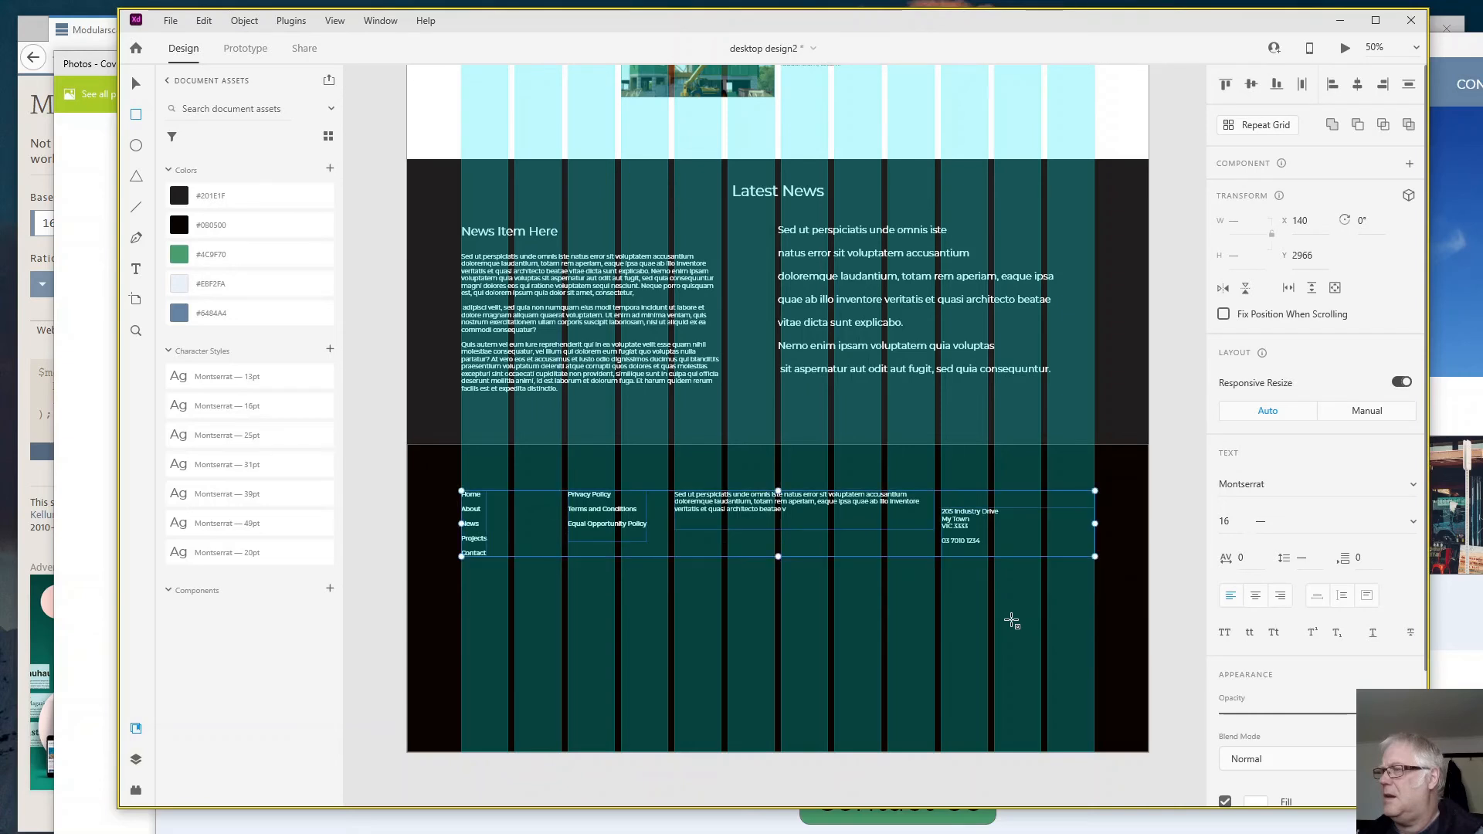
- Add the text "ACME Construction" above the footer address, aligned with the address column at X 1382, Y 2966
left_click(140, 275)
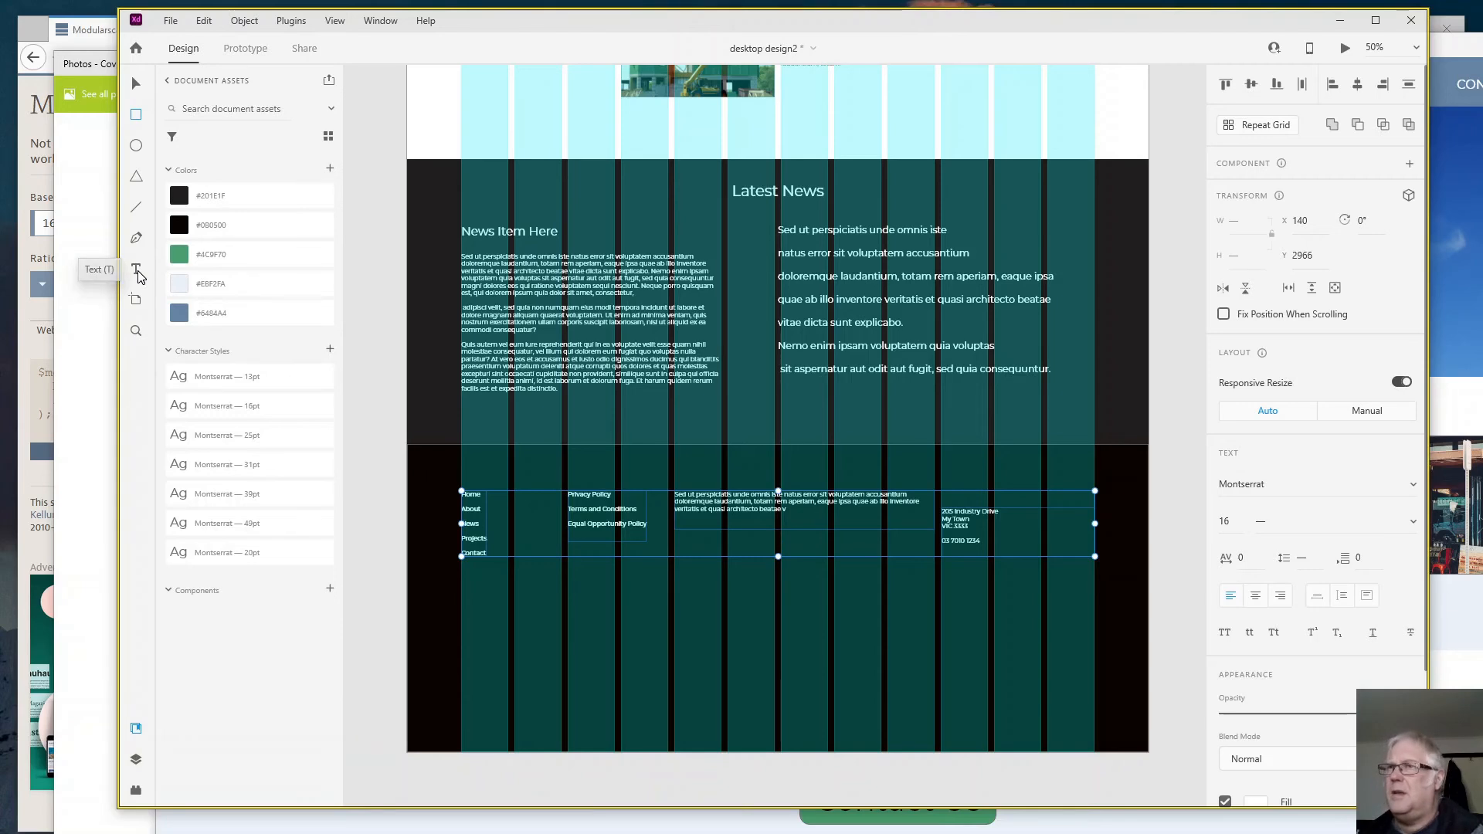
left_click(967, 504)
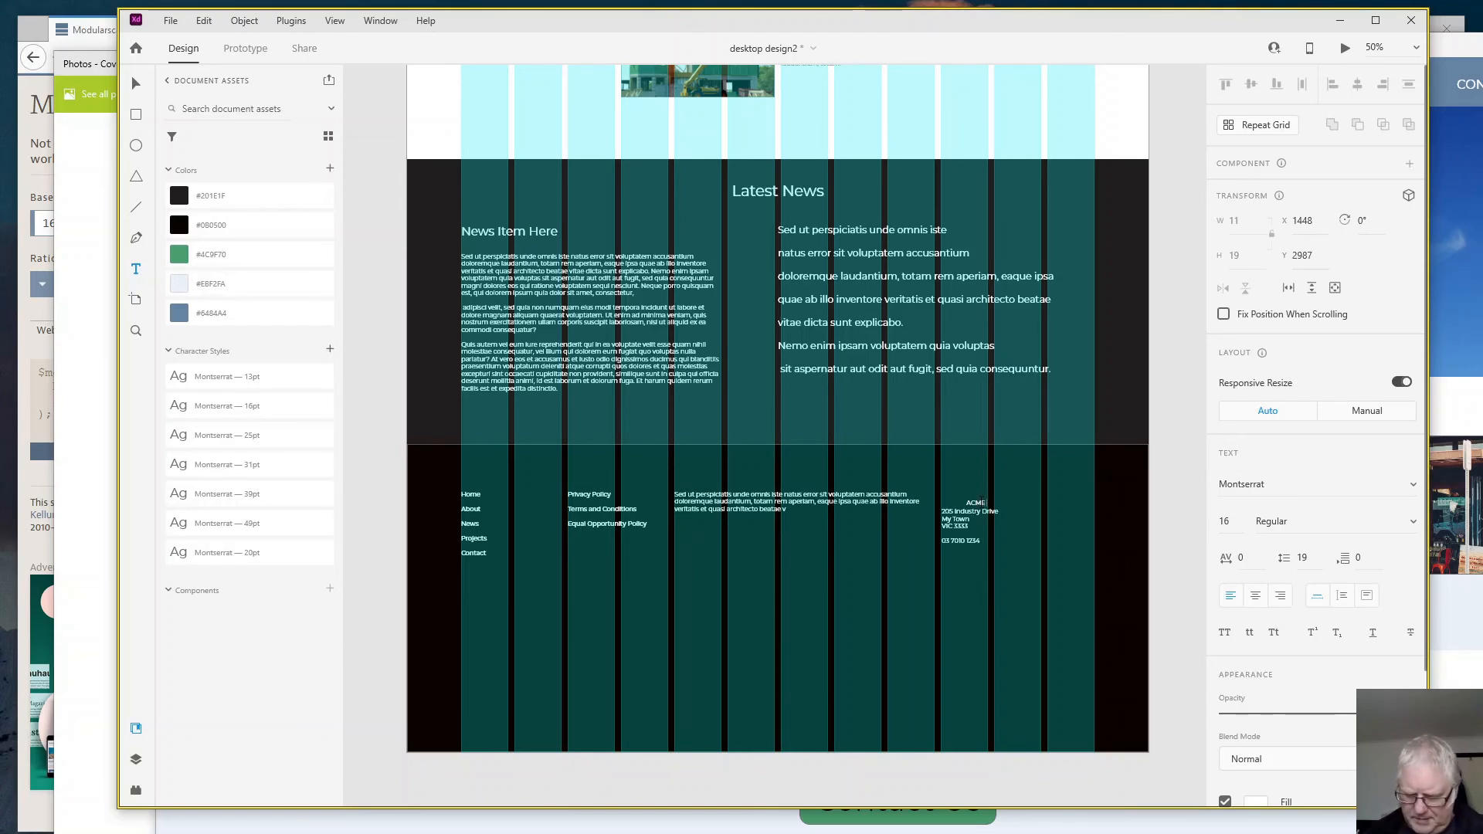
type("ACME Construction")
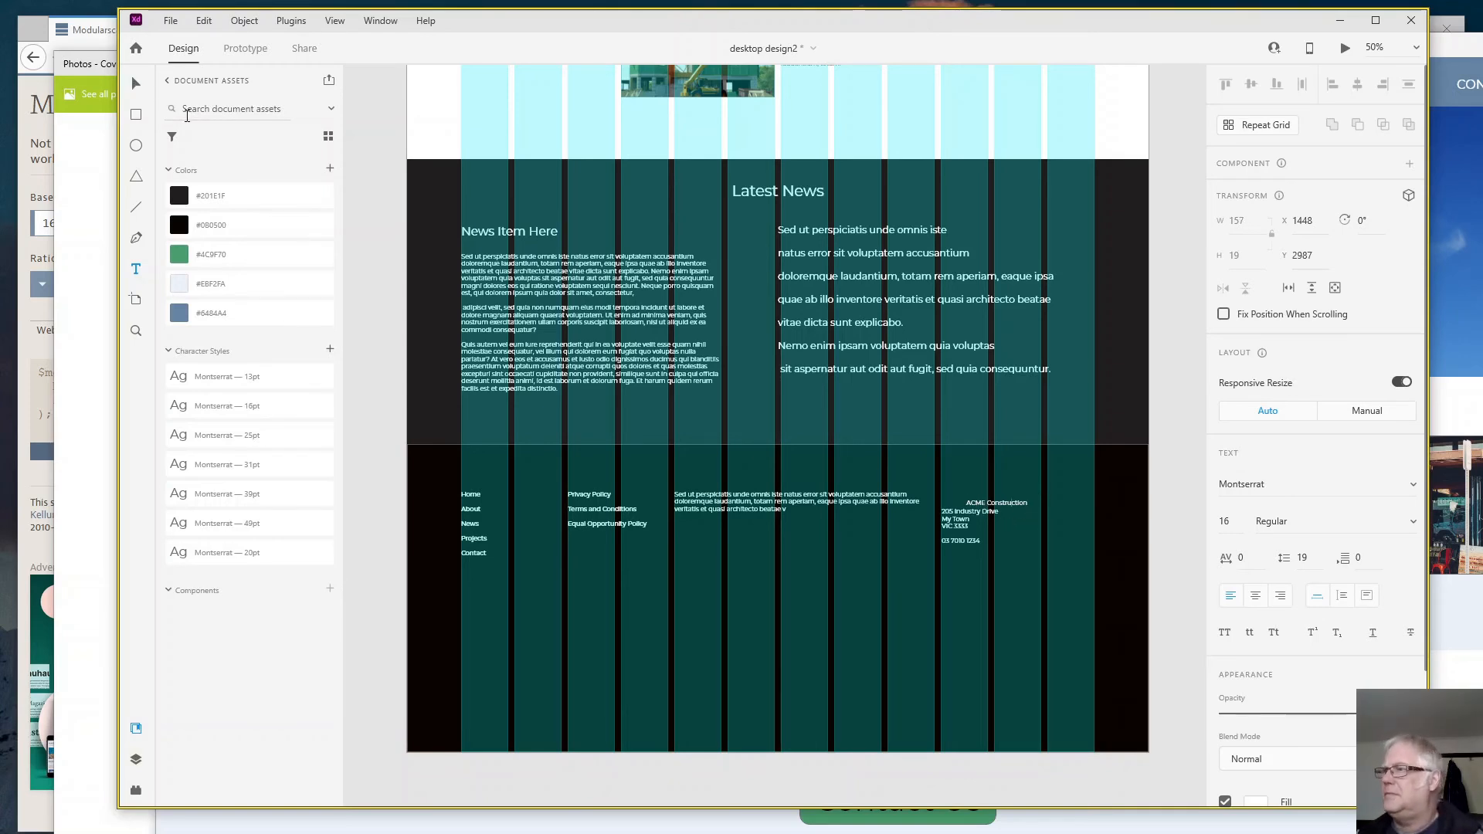
left_click(136, 84)
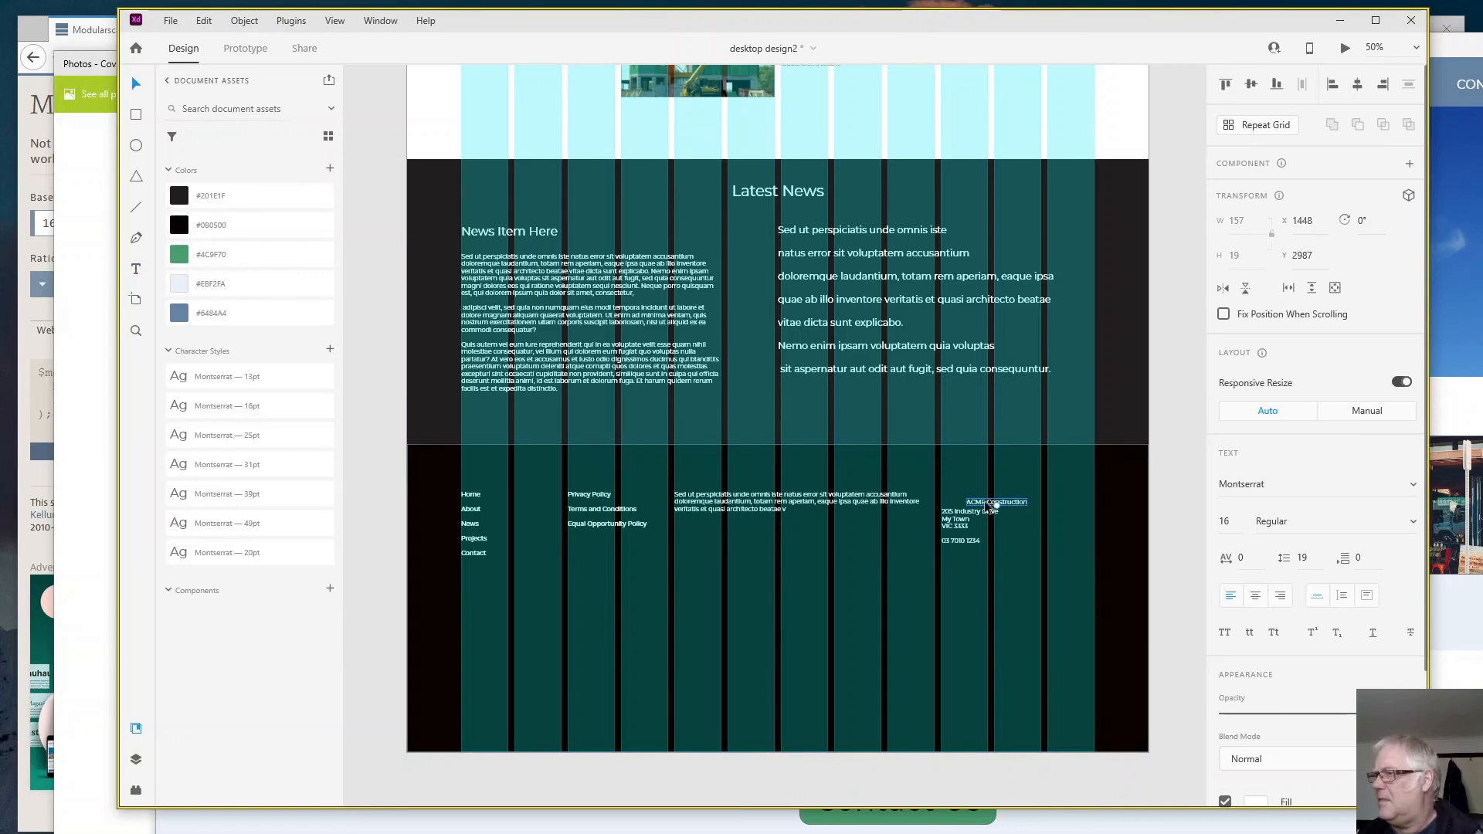
left_click_drag(979, 506, 958, 498)
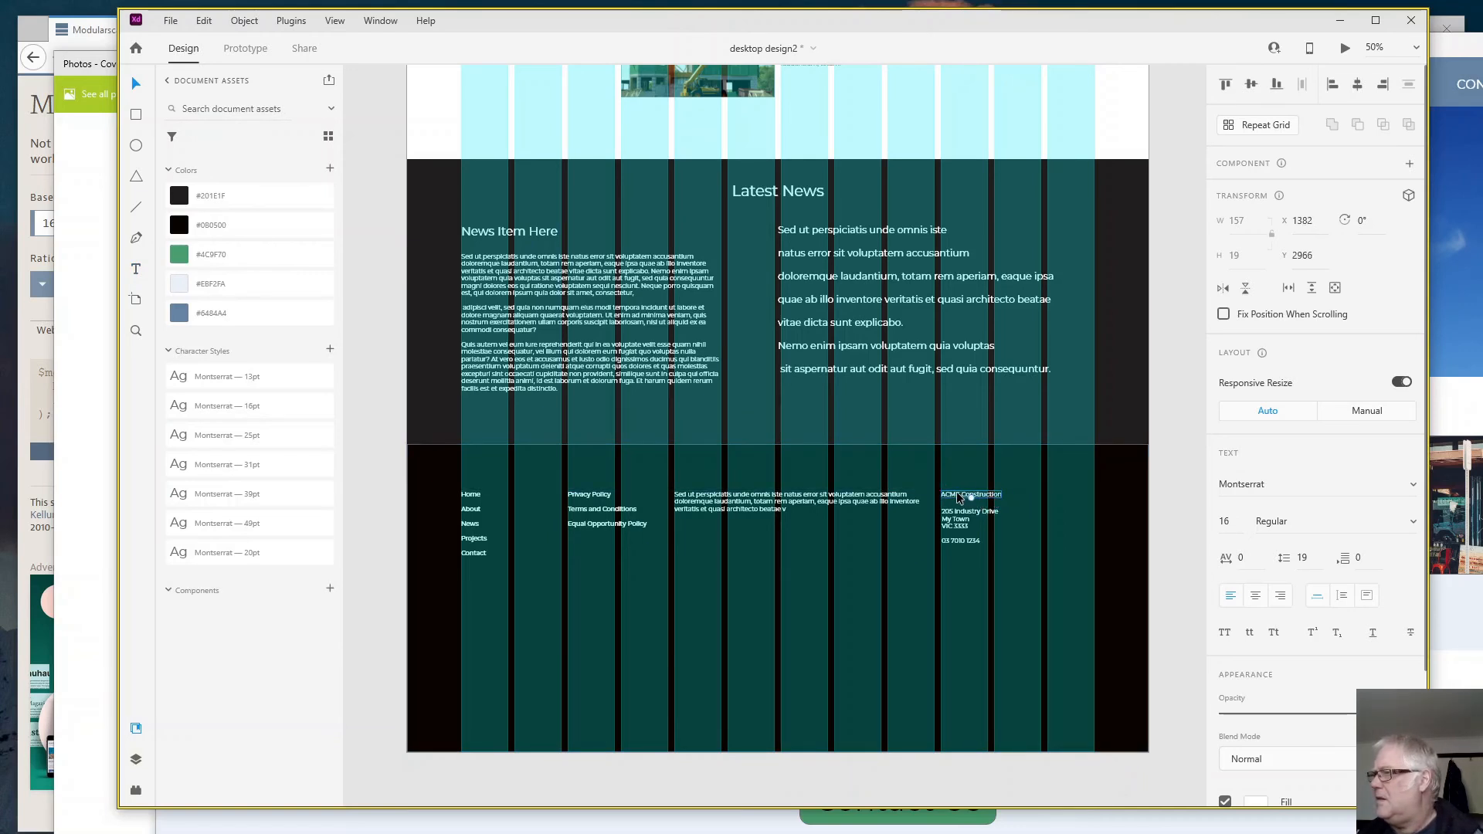
- Set the weight of the "ACME Construction" text to Bold
left_click(1413, 532)
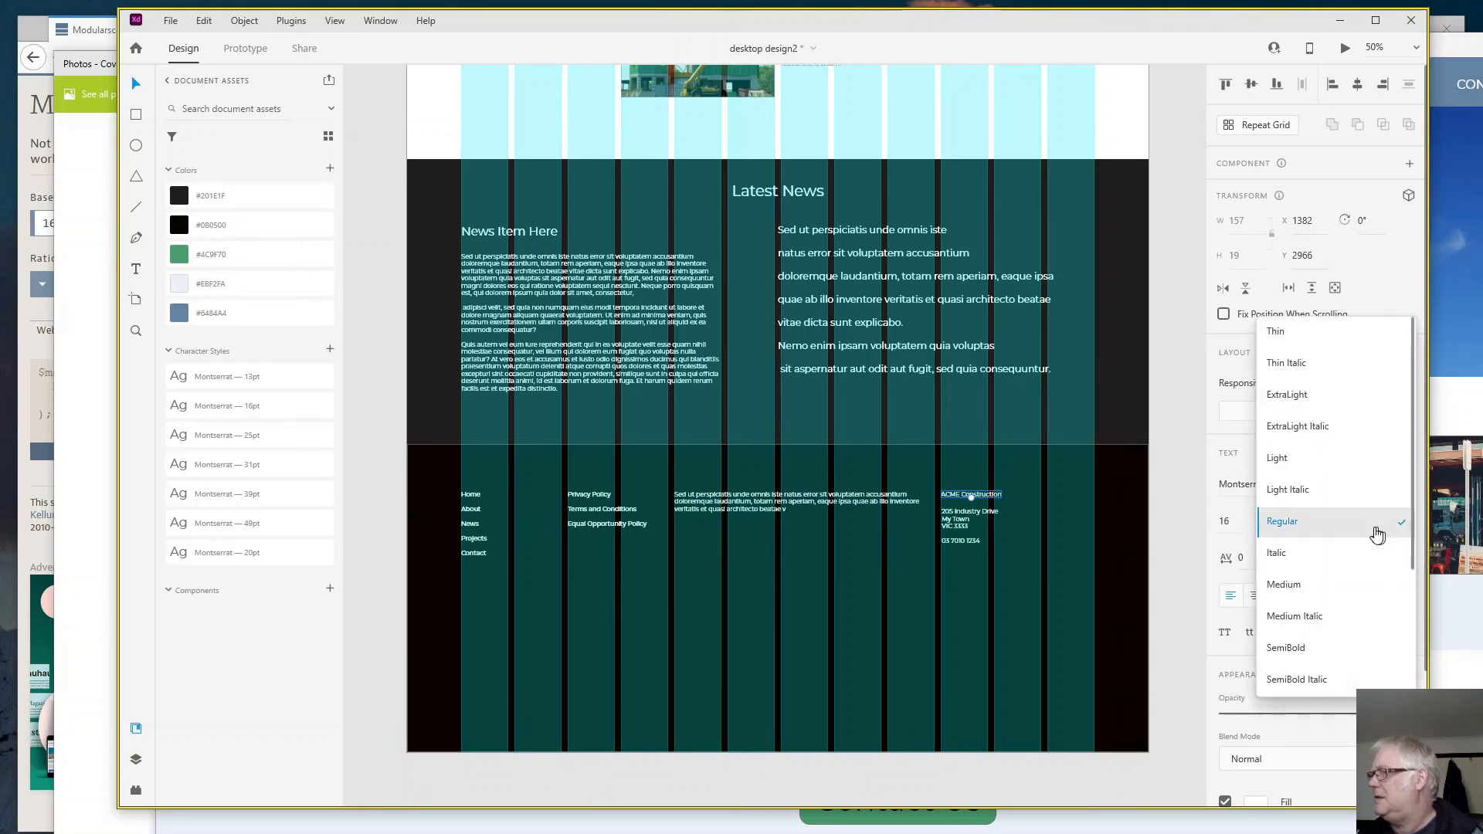
scroll(1354, 622, "down", 2)
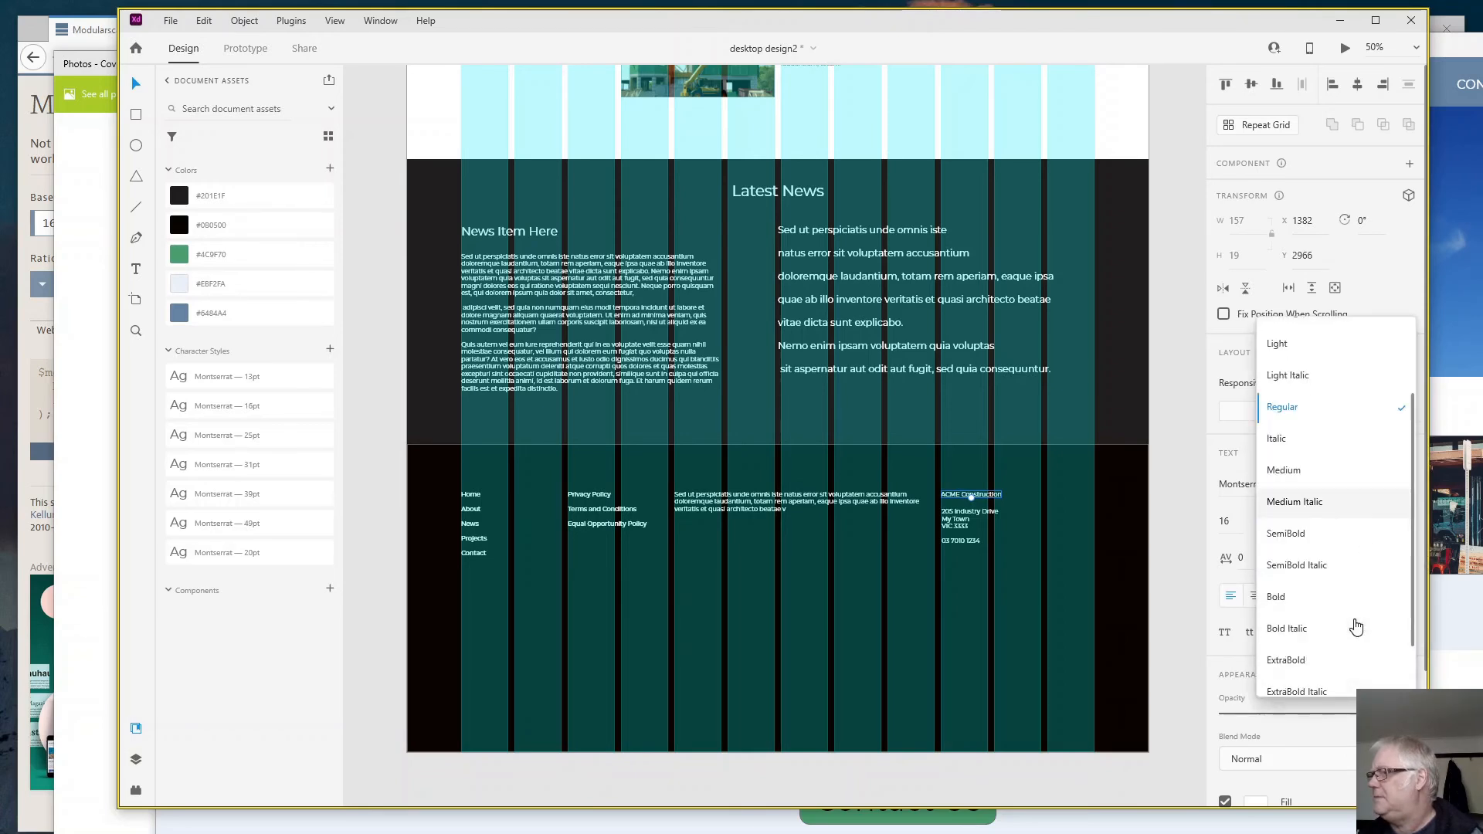
left_click(1276, 598)
- Shorten the footer rectangle from its lower edge to a height of 432
left_click(1012, 606)
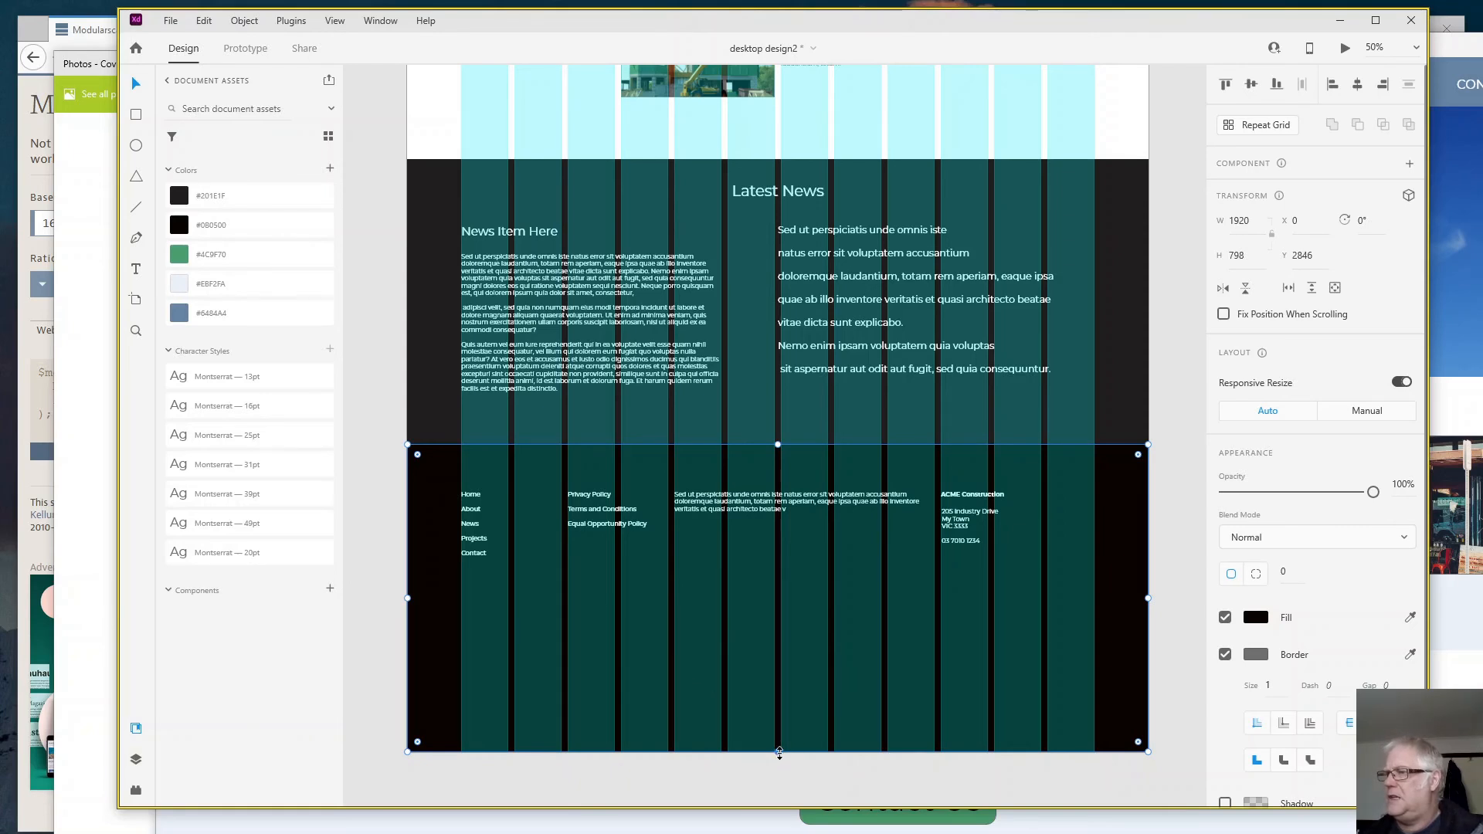
left_click_drag(780, 752, 768, 610)
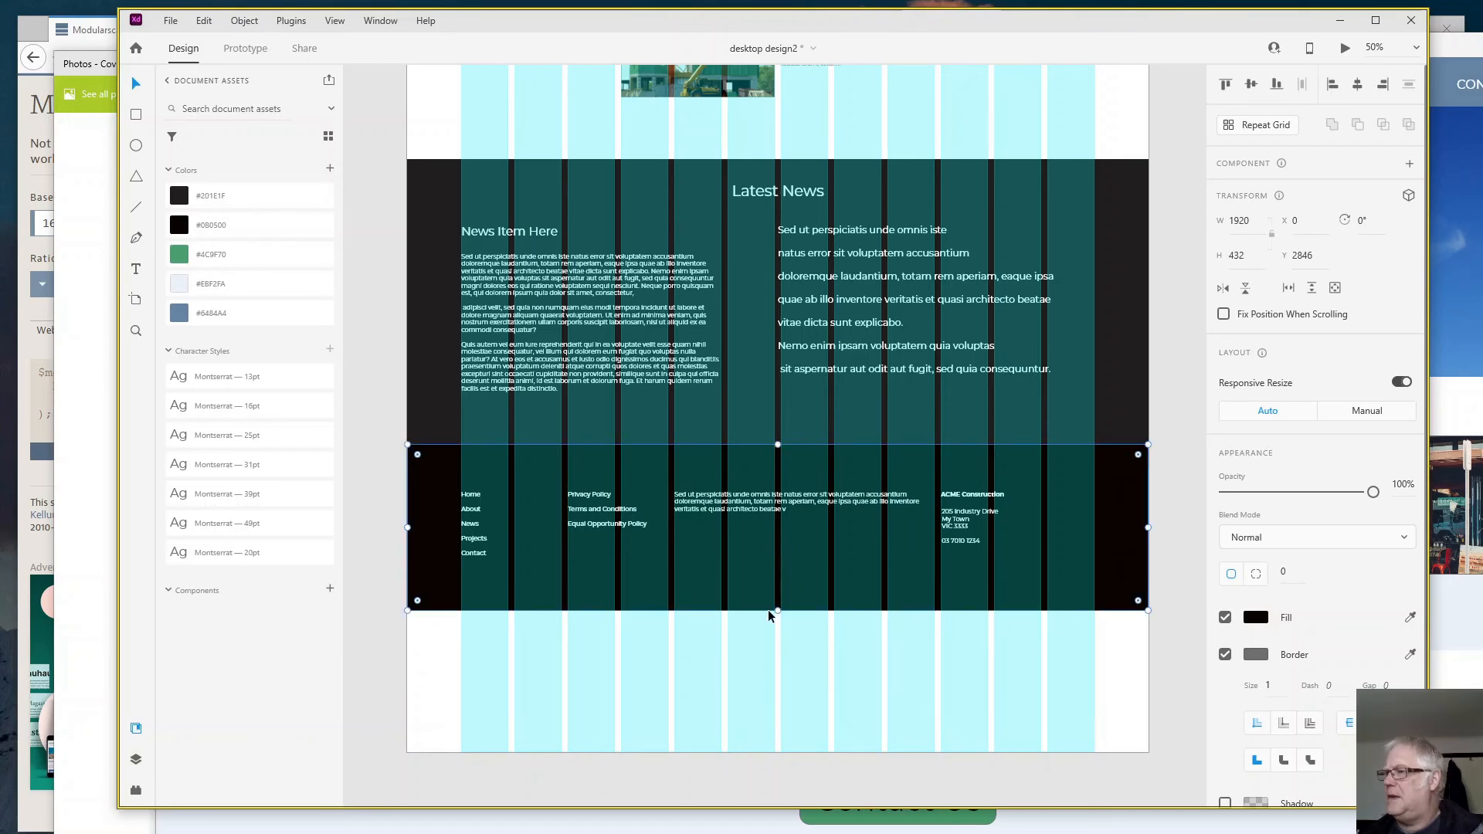
- Select the artboard and turn off its layout grid
left_click(1097, 719)
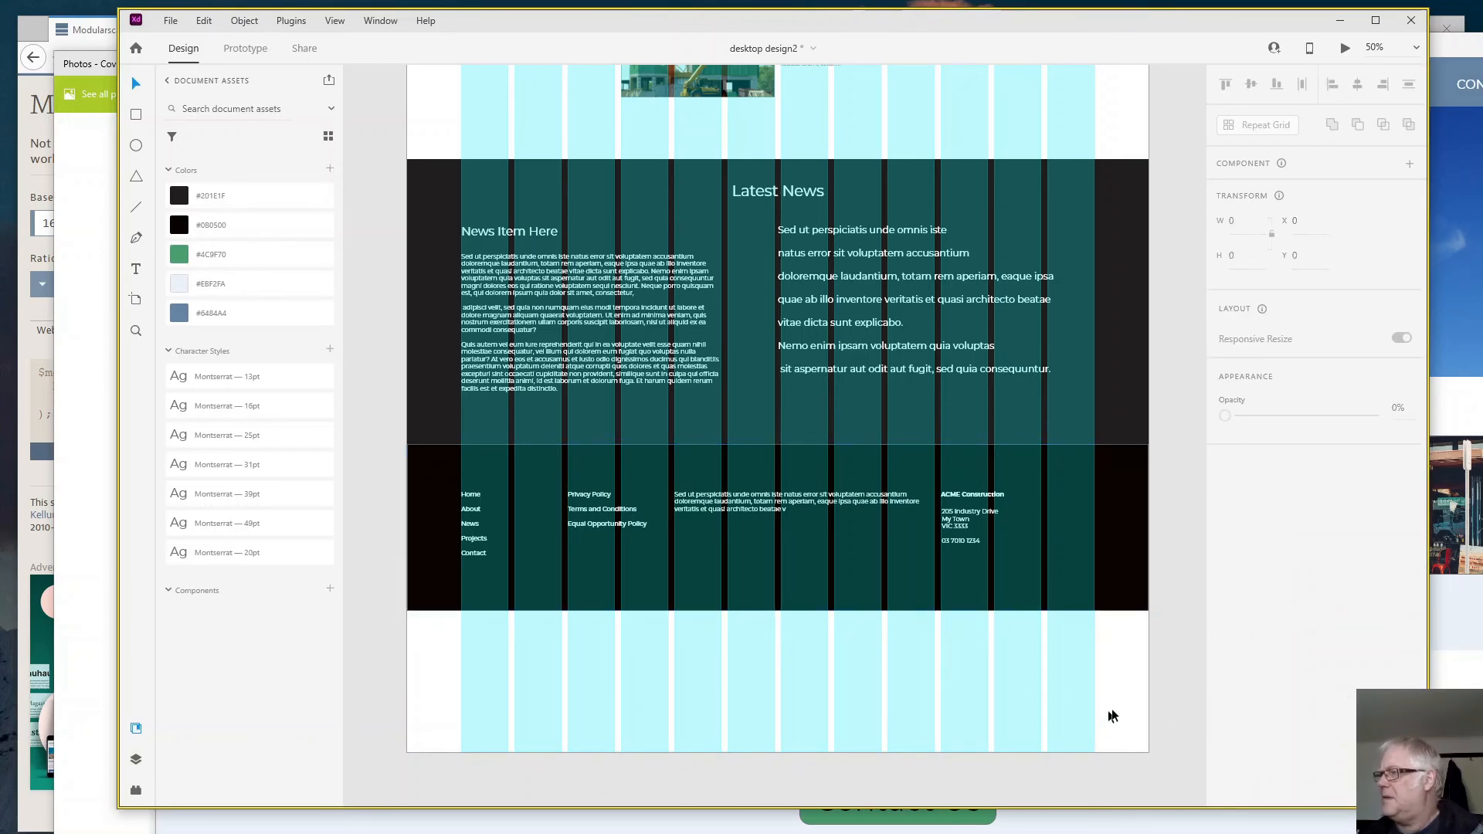
left_click(1106, 749)
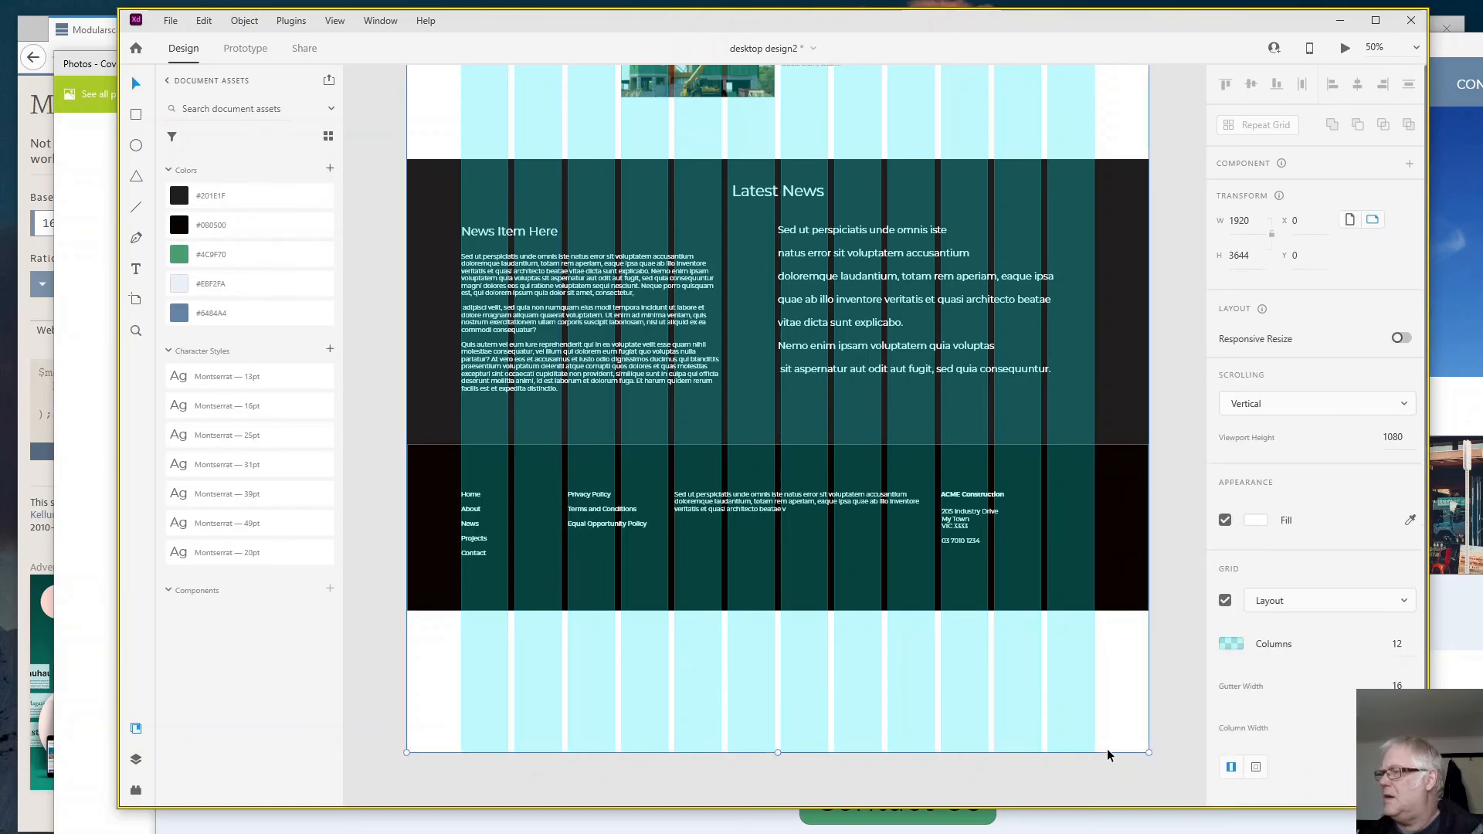
left_click(1225, 601)
- Examine the whole page design without the grid, from the header down to the footer
scroll(990, 680, "up", 2)
scroll(993, 660, "up", 15)
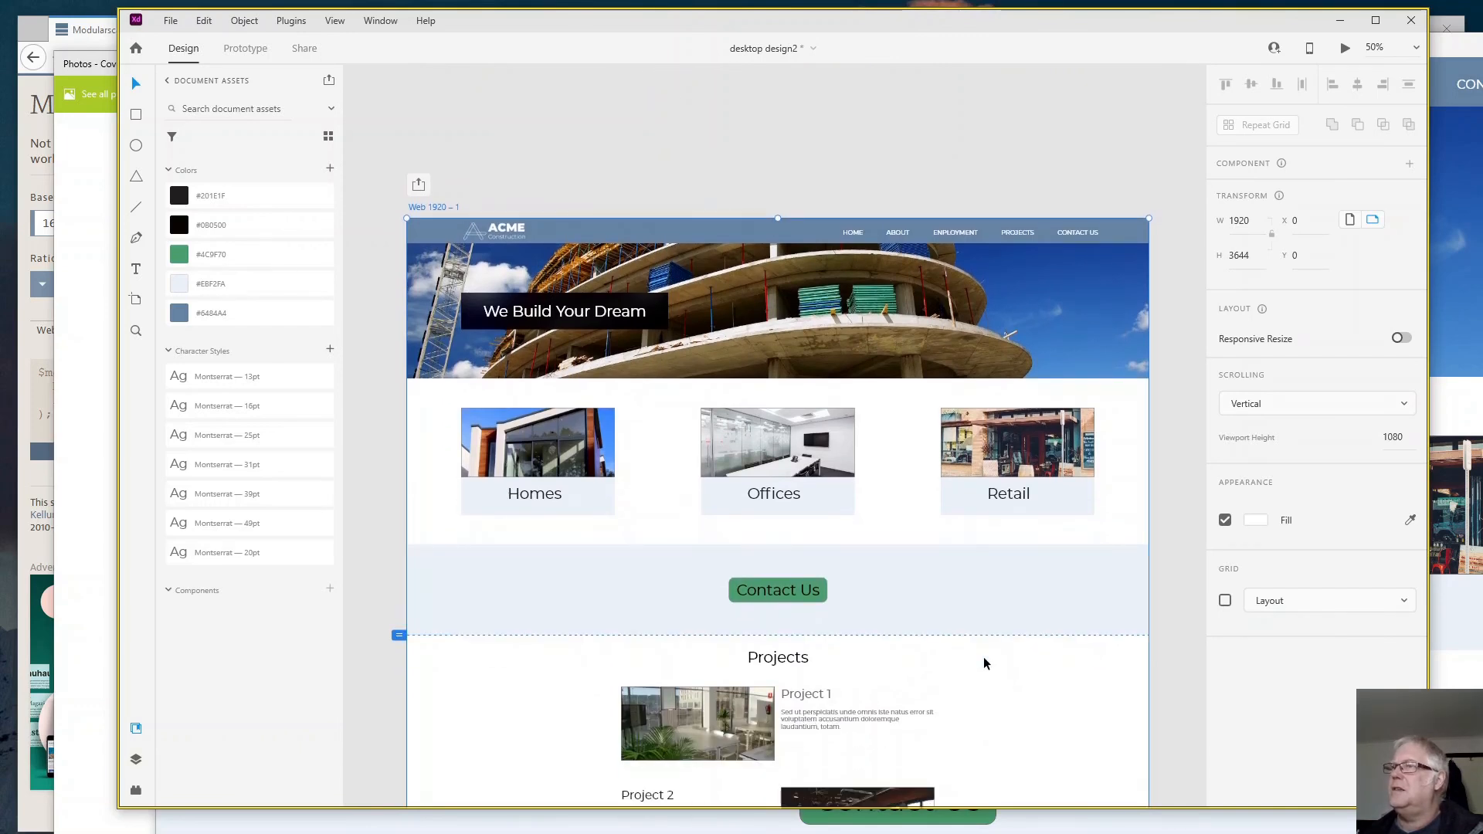
scroll(984, 656, "down", 3)
scroll(984, 653, "down", 5)
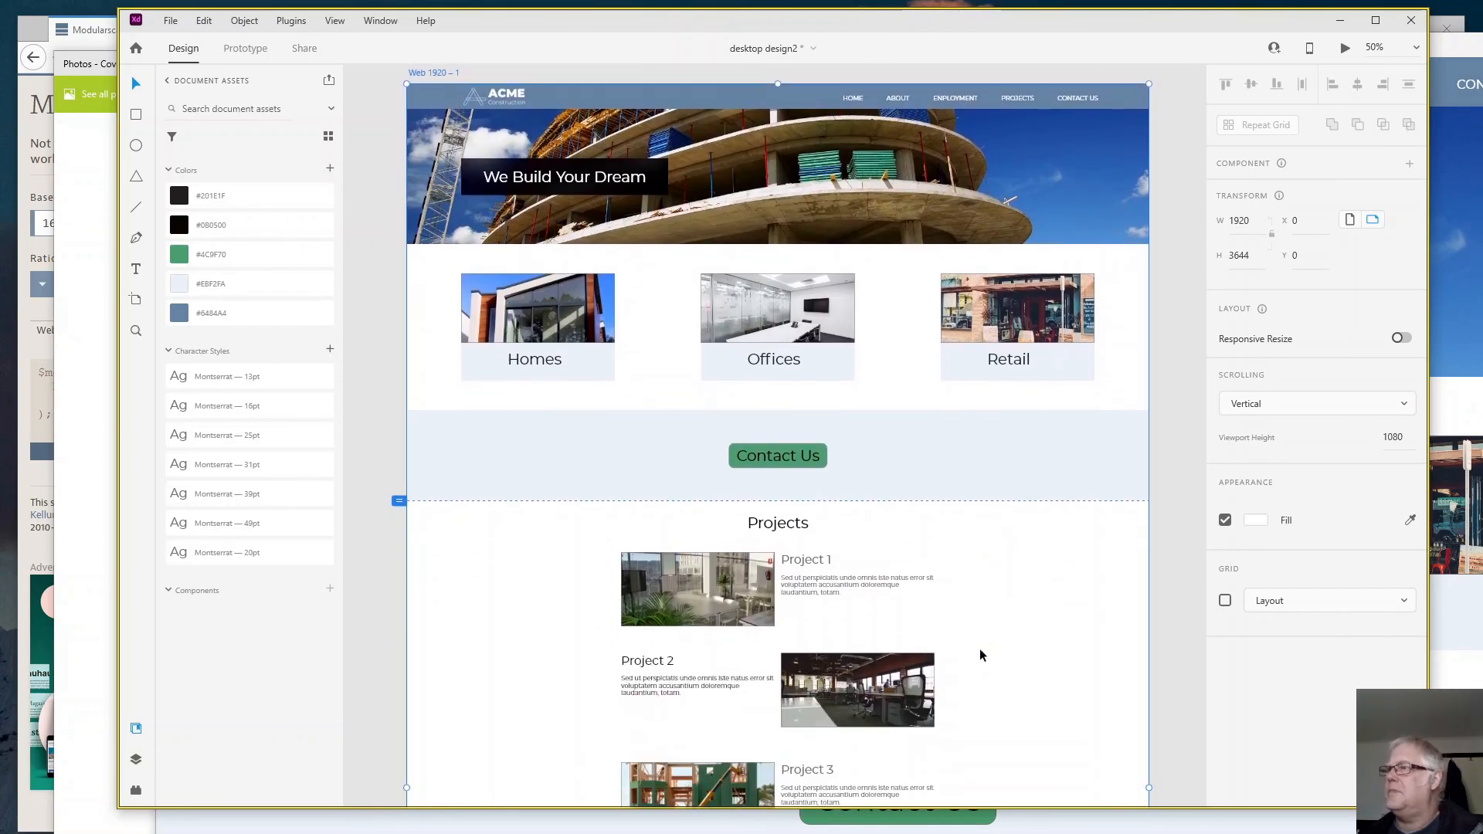
scroll(979, 654, "down", 9)
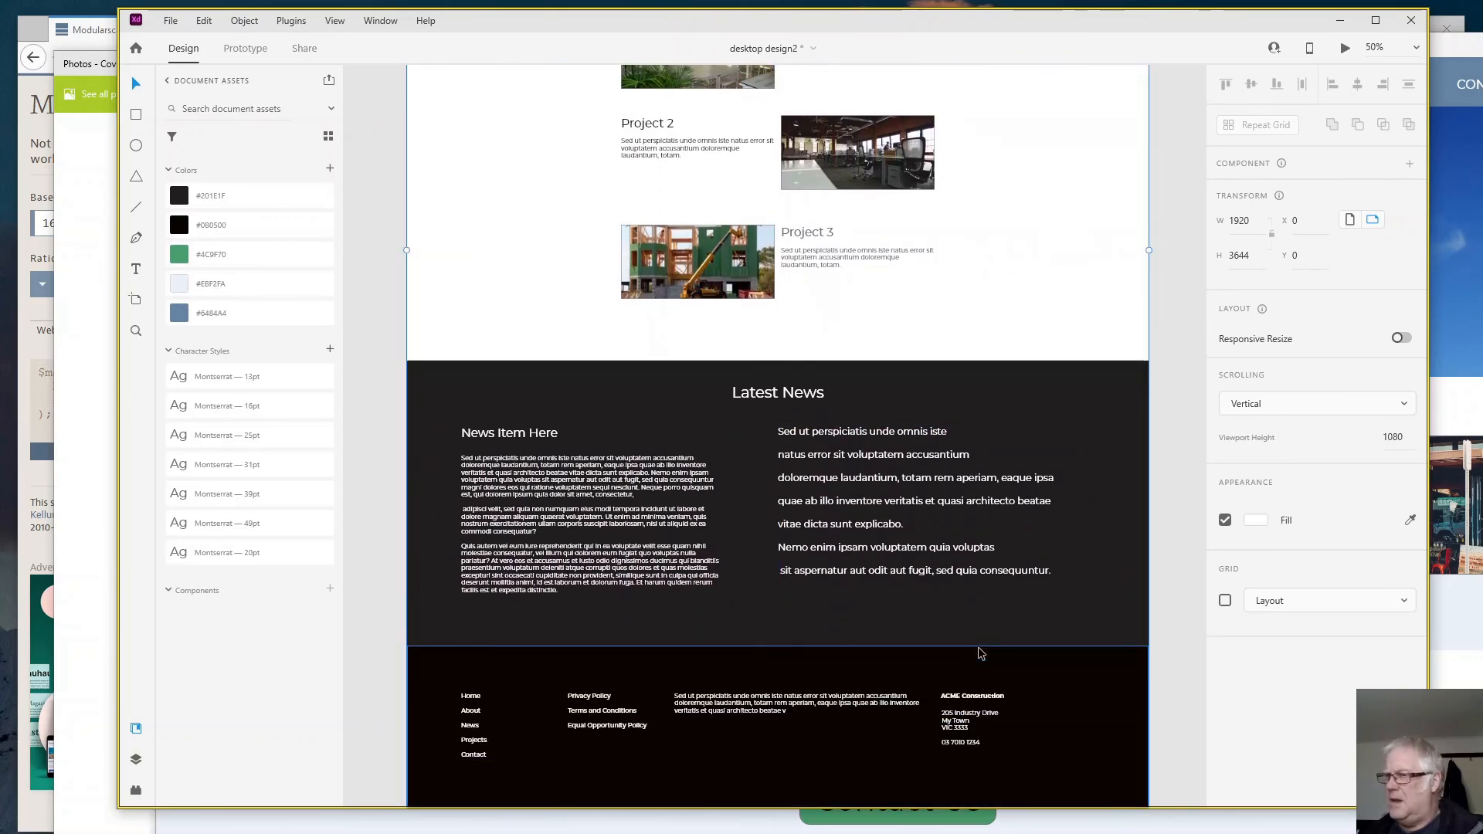
scroll(979, 654, "down", 2)
scroll(981, 655, "down", 3)
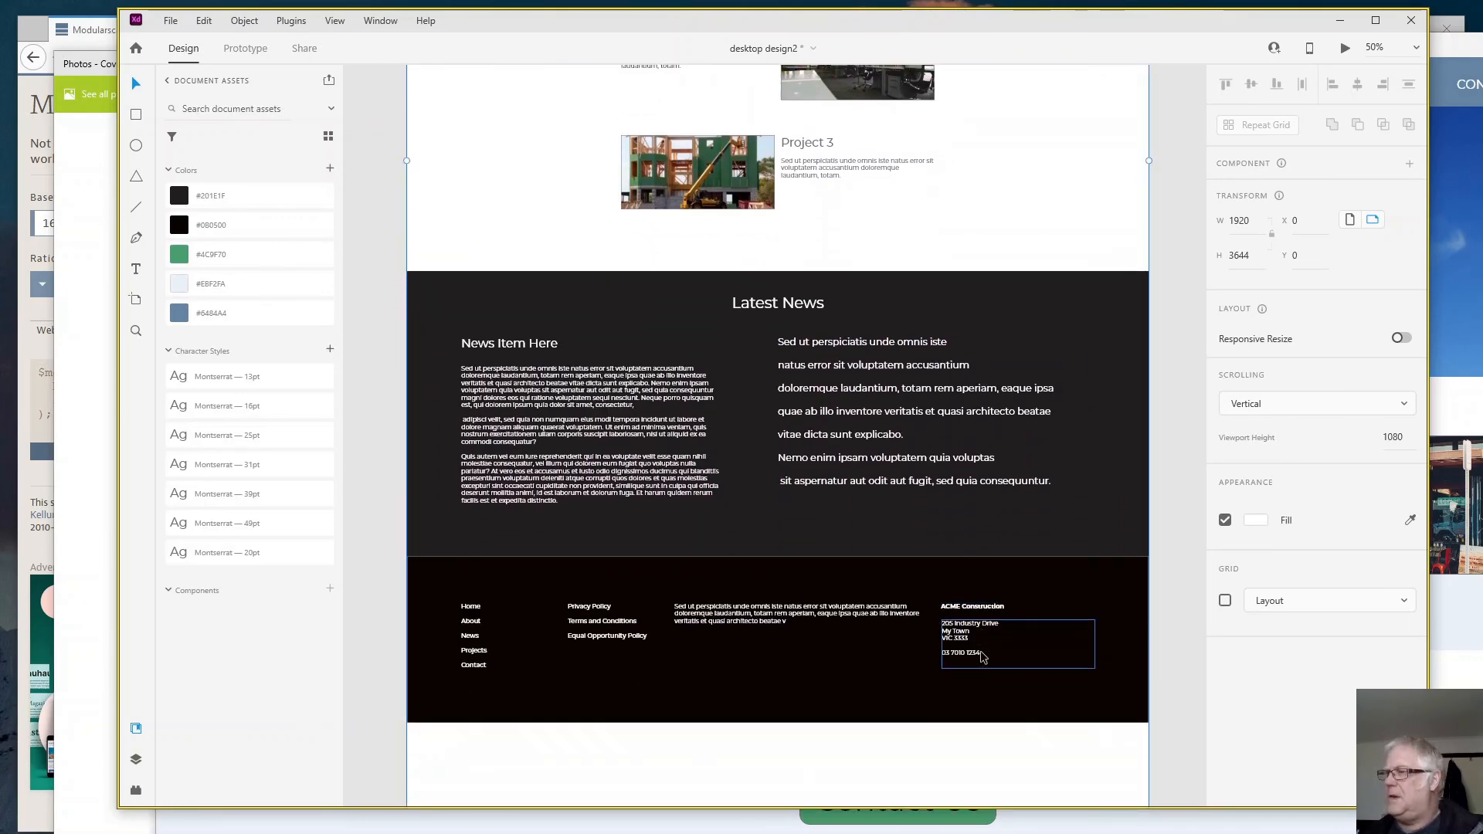
- Shorten the artboard to a height of 3274 so it ends at the footer's lower edge
left_click(872, 715)
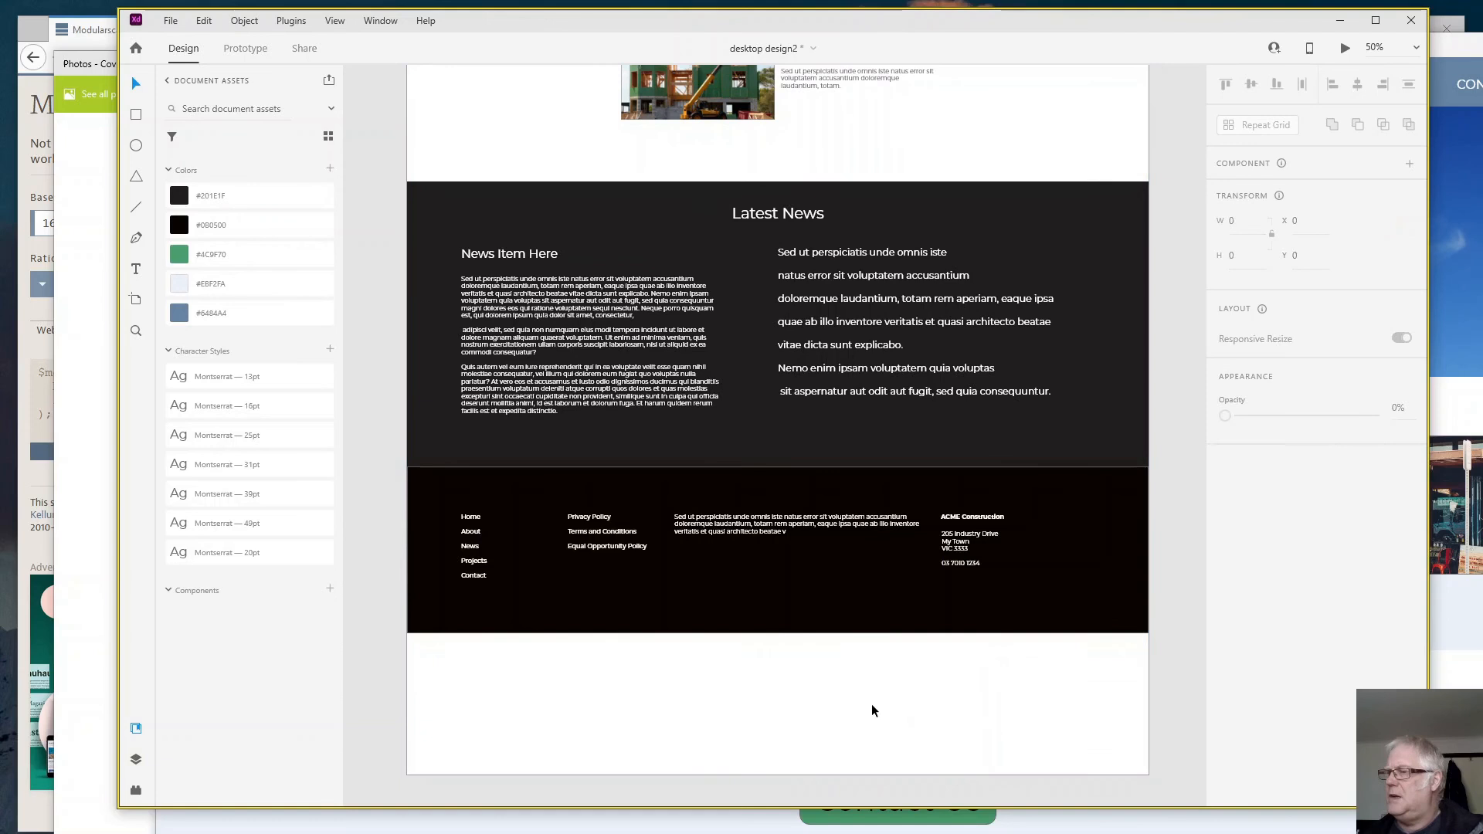
left_click(763, 763)
left_click_drag(778, 773, 775, 632)
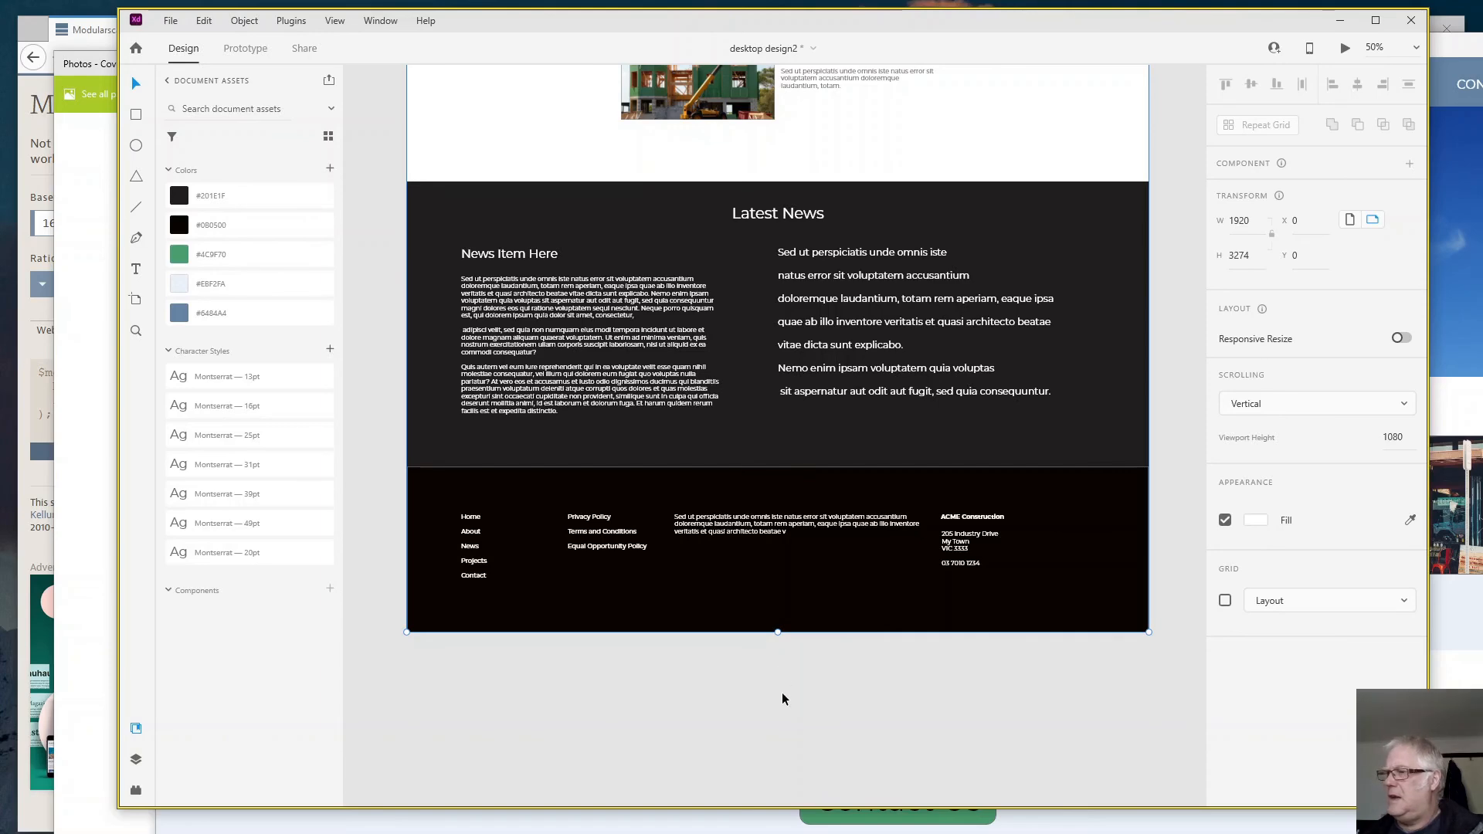
- Preview the desktop design and look through the page down to the footer
key("ctrl+Return")
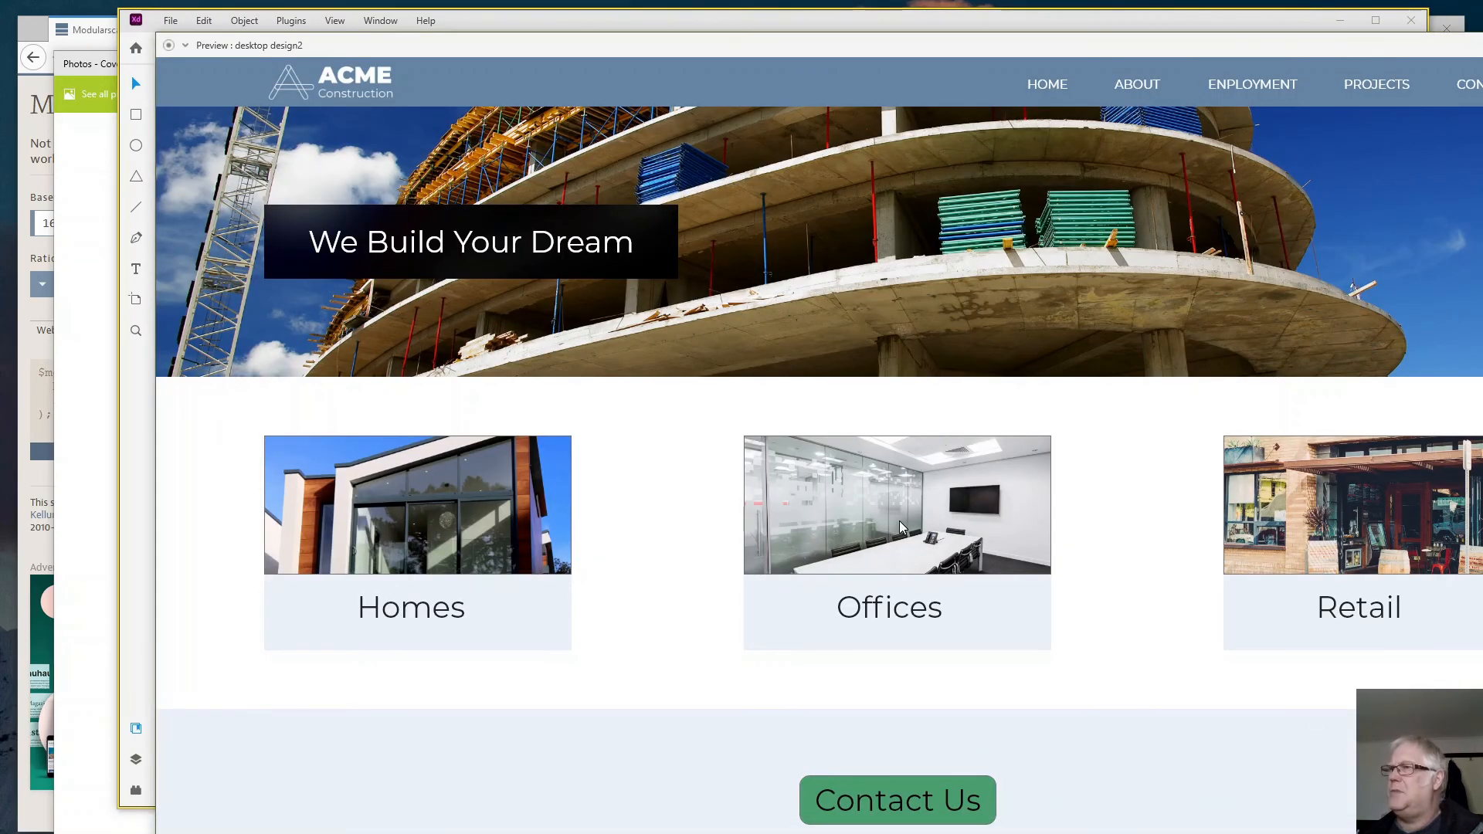
scroll(1068, 523, "down", 10)
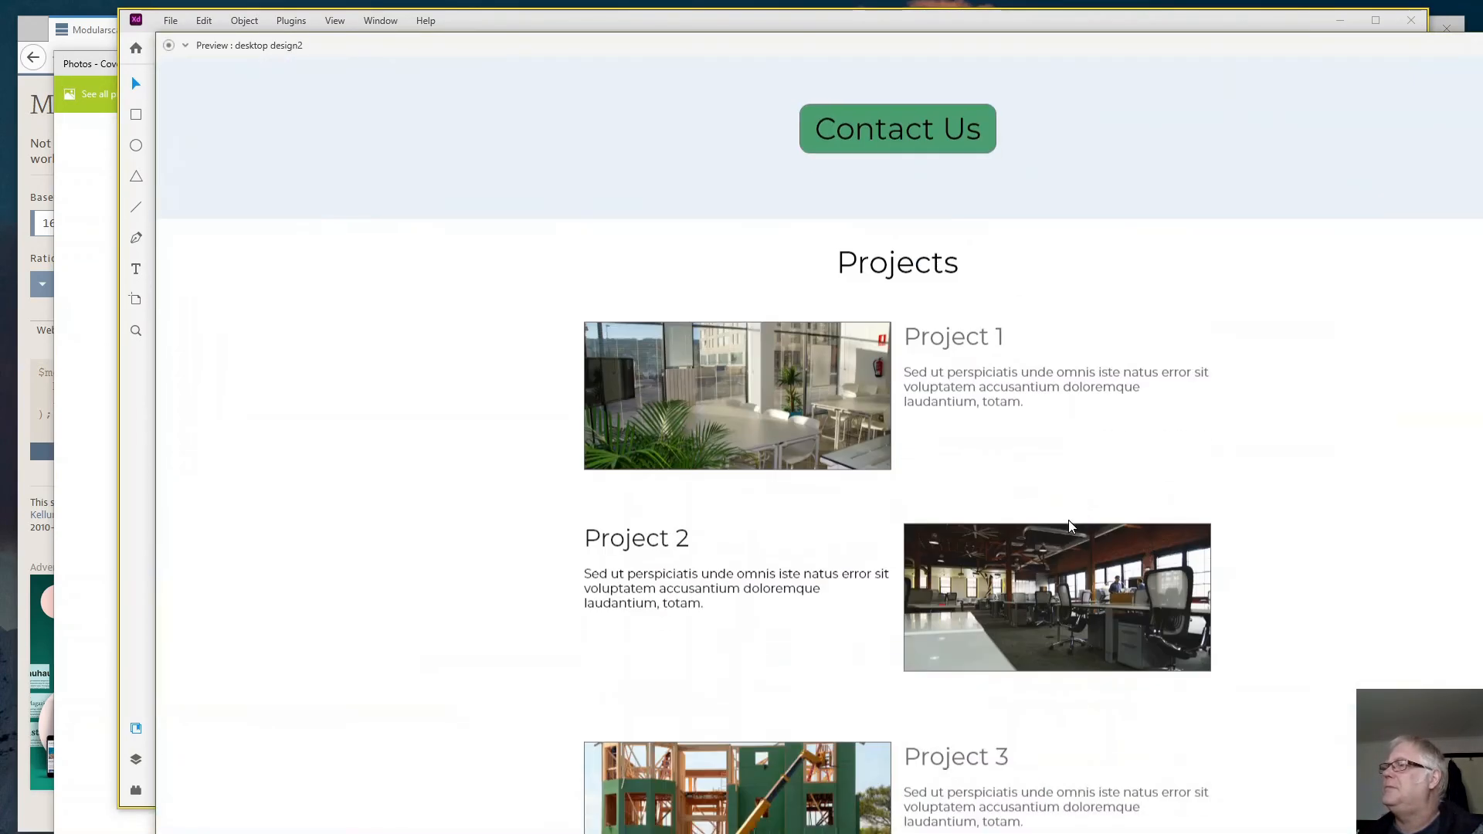
scroll(1069, 521, "down", 10)
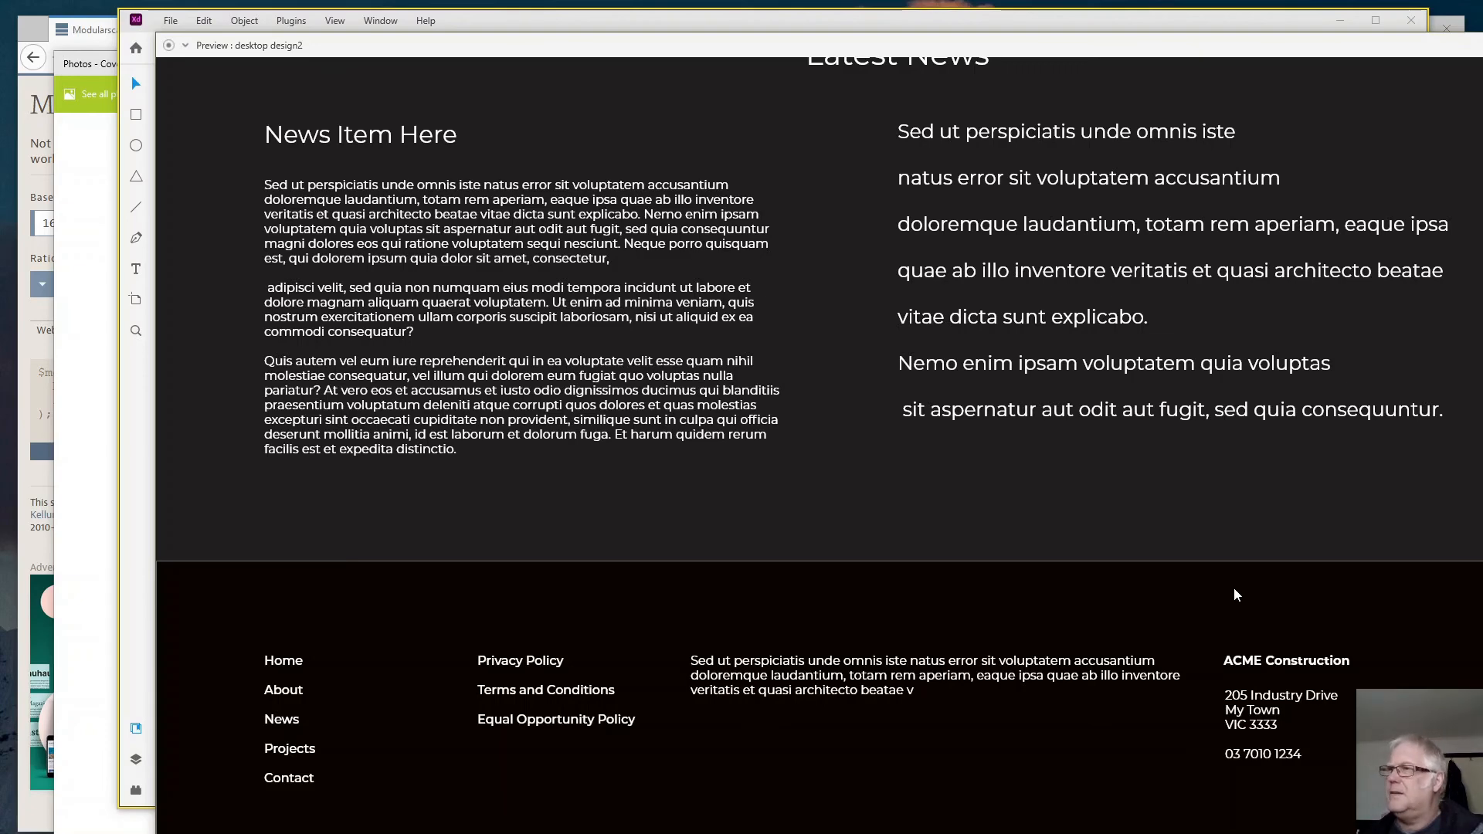
- Look back through the page preview from the footer up to the header
scroll(1234, 594, "up", 5)
scroll(1234, 594, "up", 5)
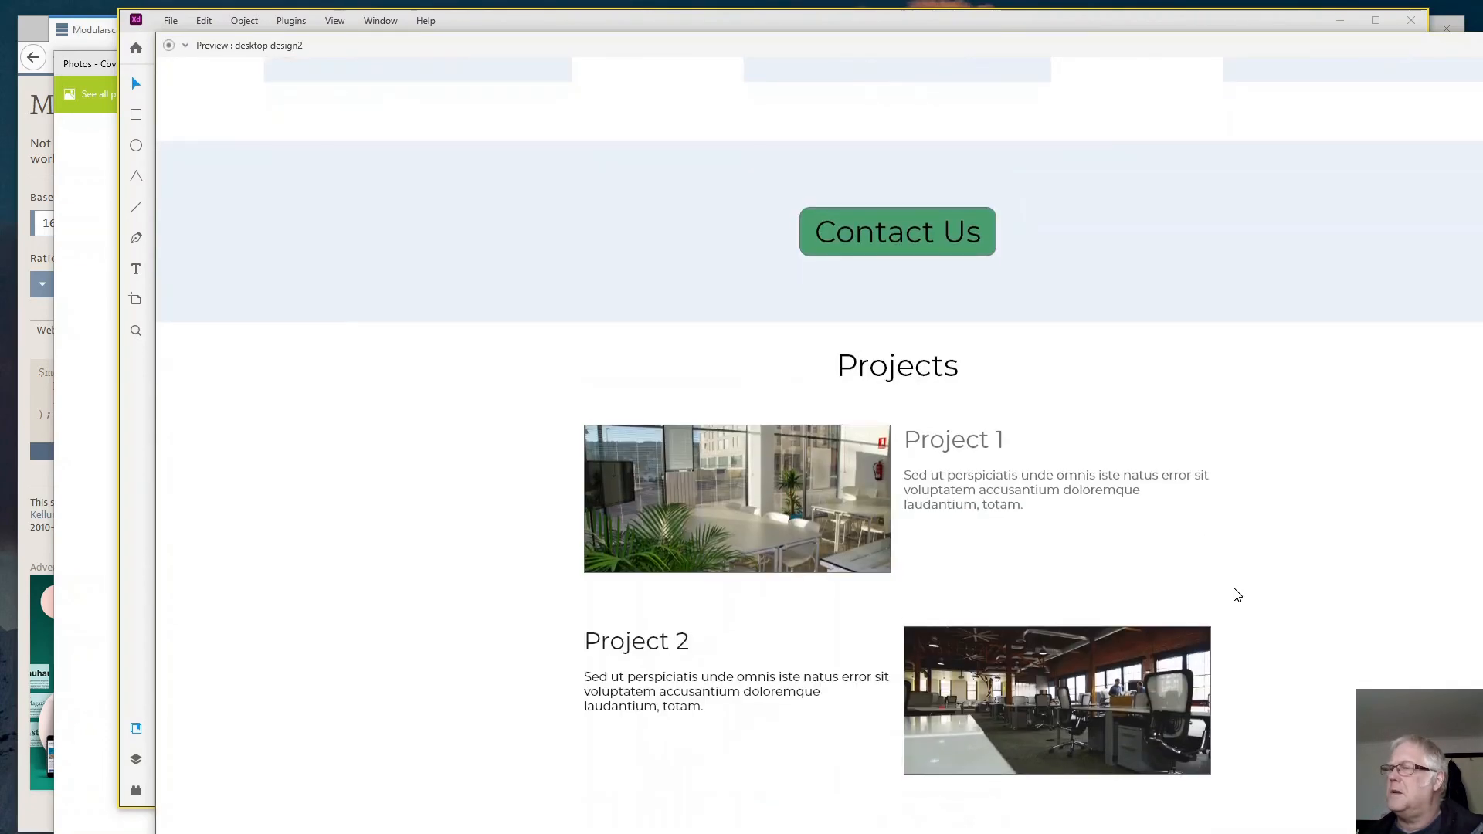
scroll(1234, 595, "down", 6)
scroll(1221, 592, "up", 10)
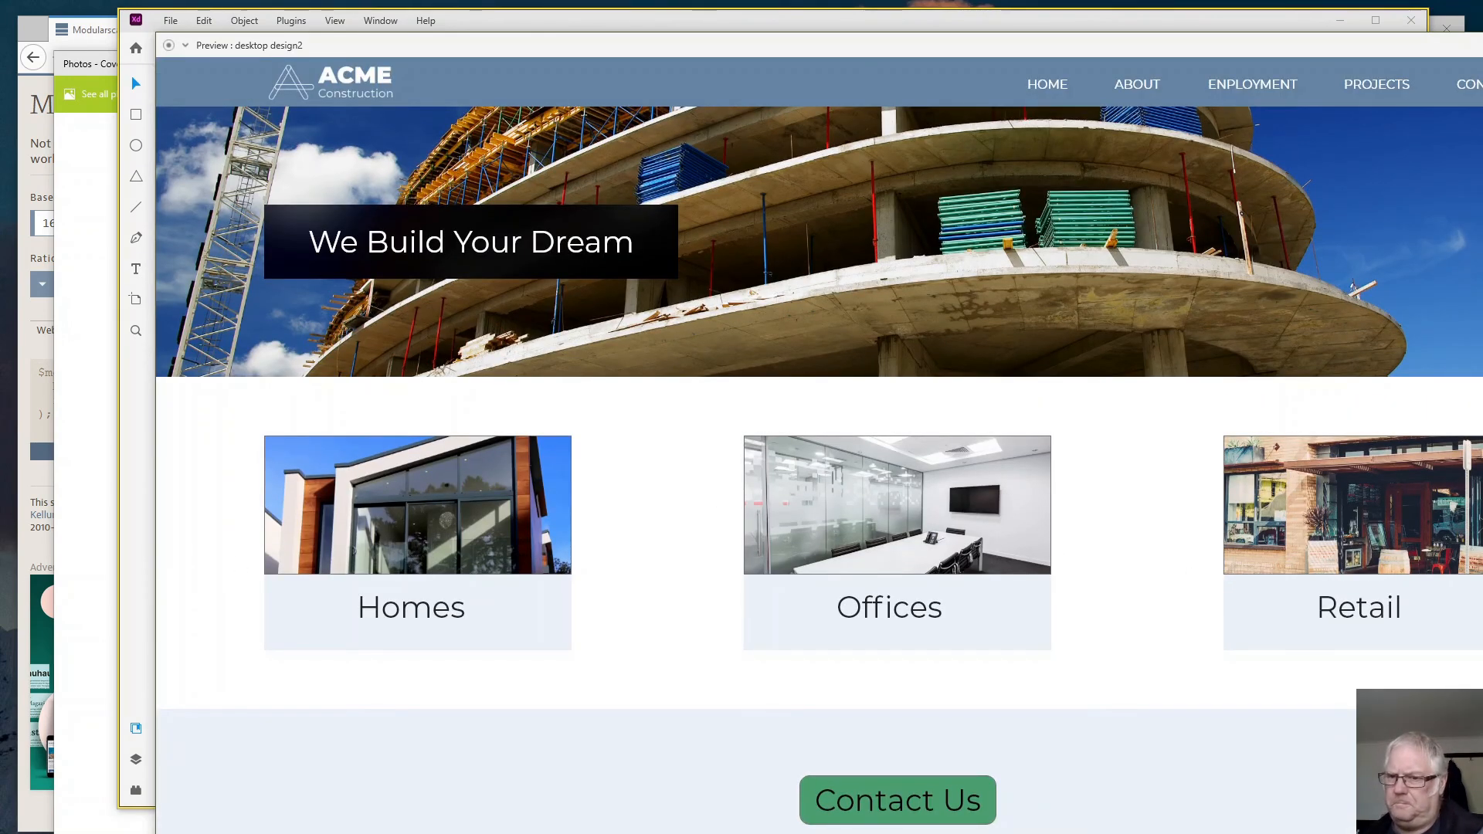
- Back in the design window, draw a 1920 × 798 footer rectangle directly below Latest News and fill it with the near-black document colour
key("alt+Tab")
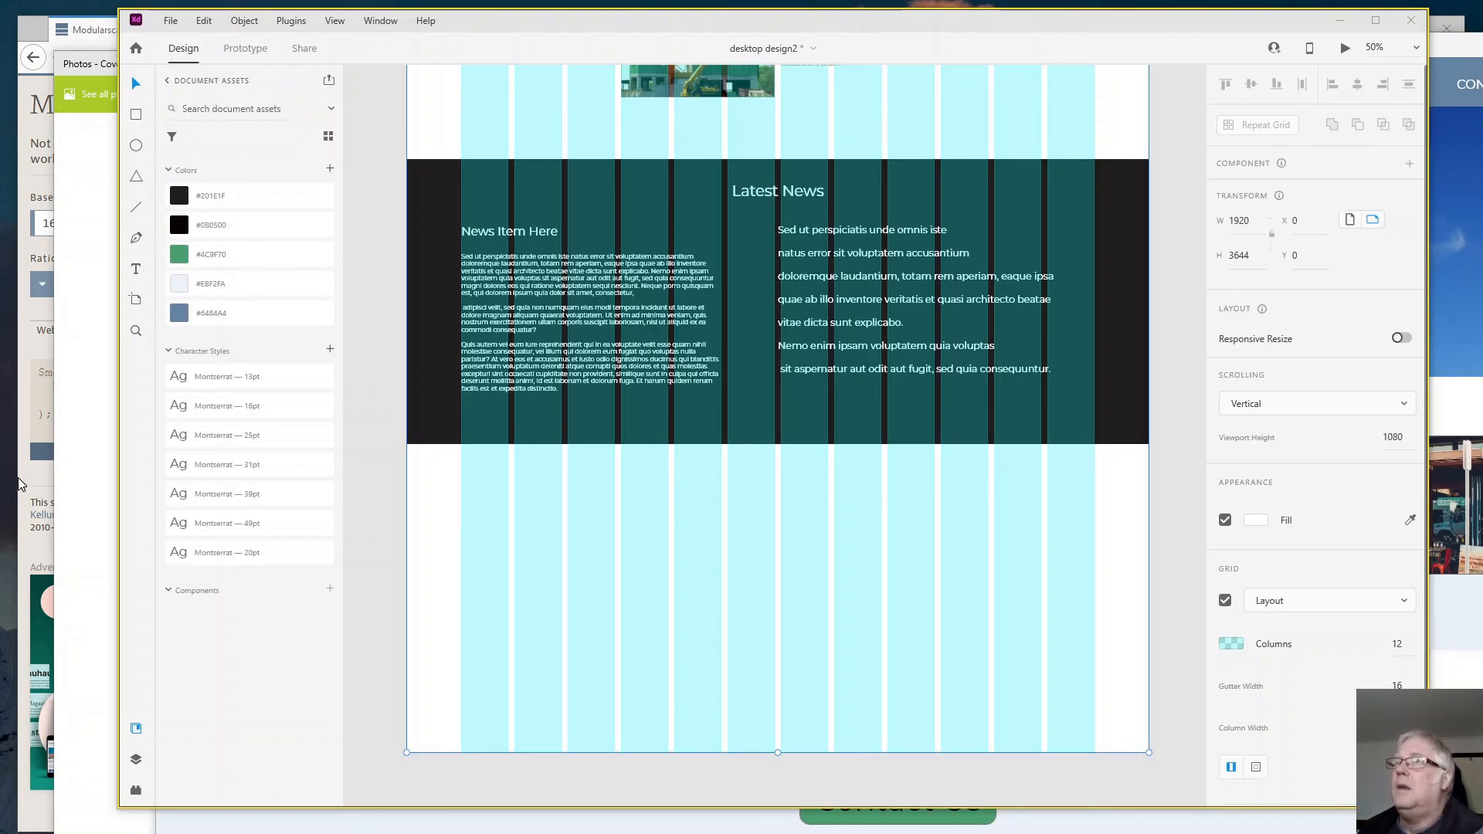
left_click(137, 115)
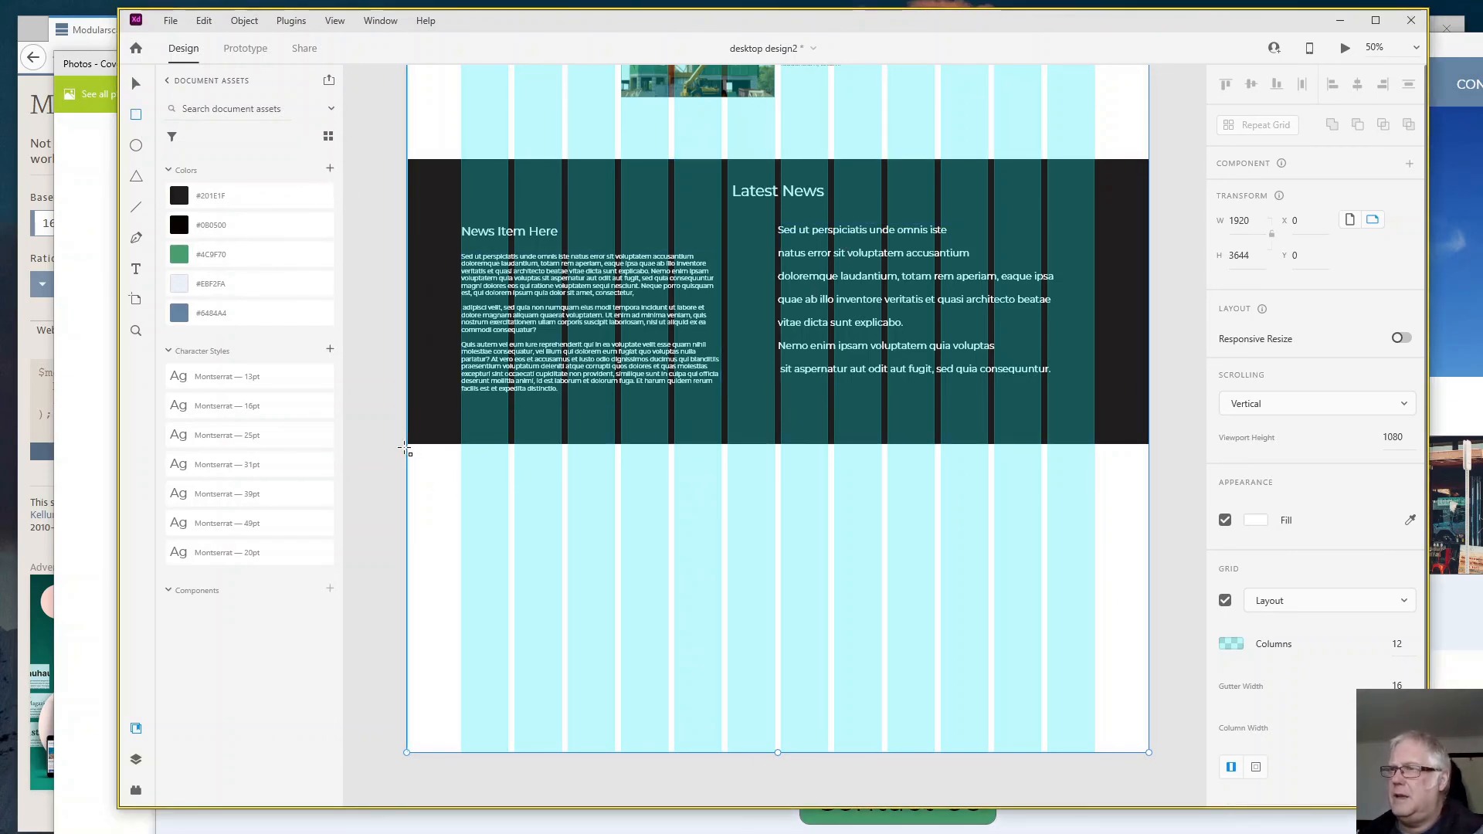
mouse_move(407, 444)
left_mouse_down()
mouse_move(486, 540)
mouse_move(641, 606)
mouse_move(960, 678)
mouse_move(1110, 757)
mouse_move(1154, 762)
mouse_move(1149, 752)
left_mouse_up()
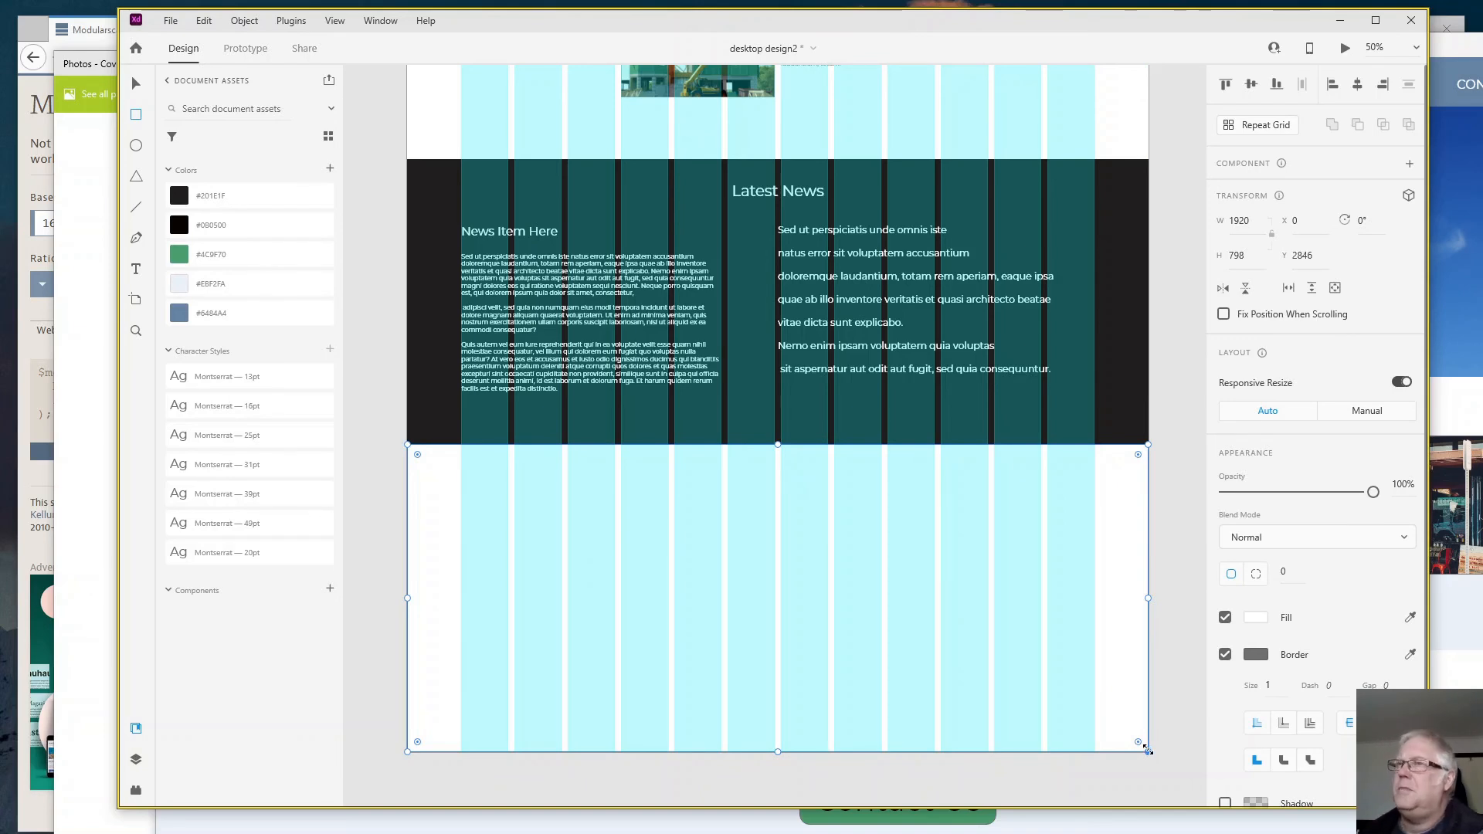
left_click(217, 232)
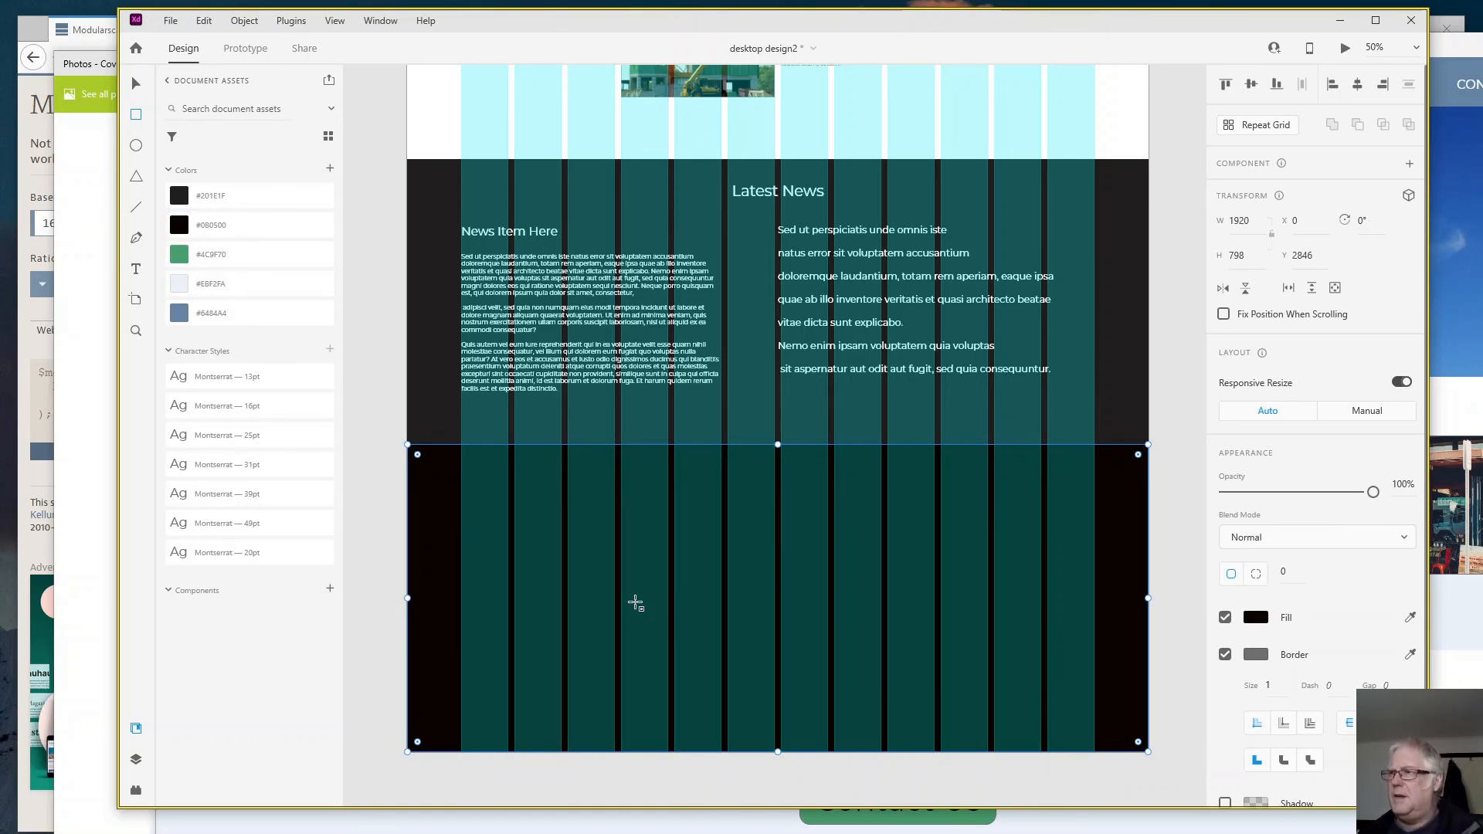
- Paste the copied footer text blocks and move them down onto the footer rectangle at X 140, Y 2966
key("ctrl+v")
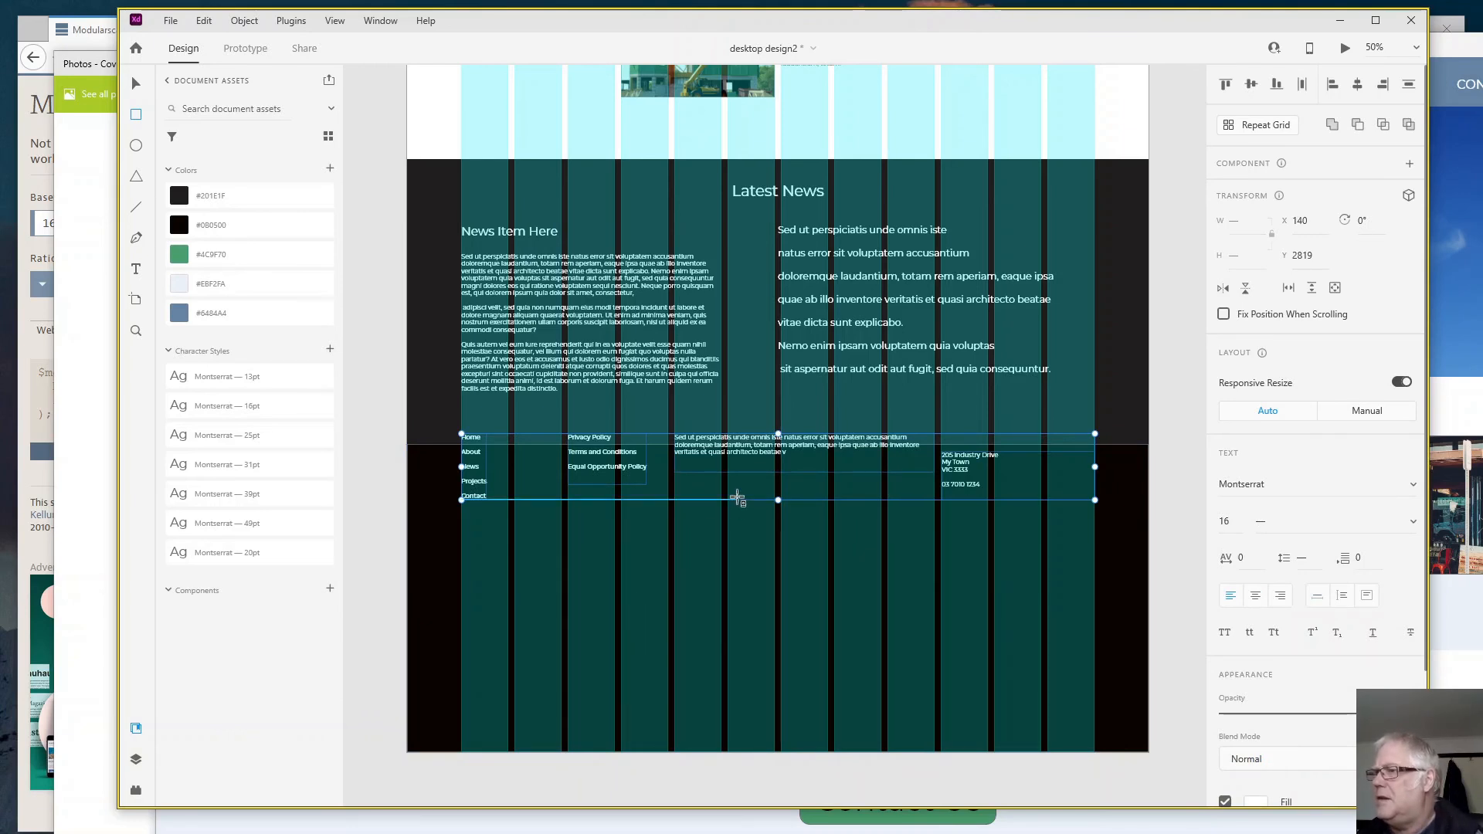
left_click_drag(738, 498, 725, 502)
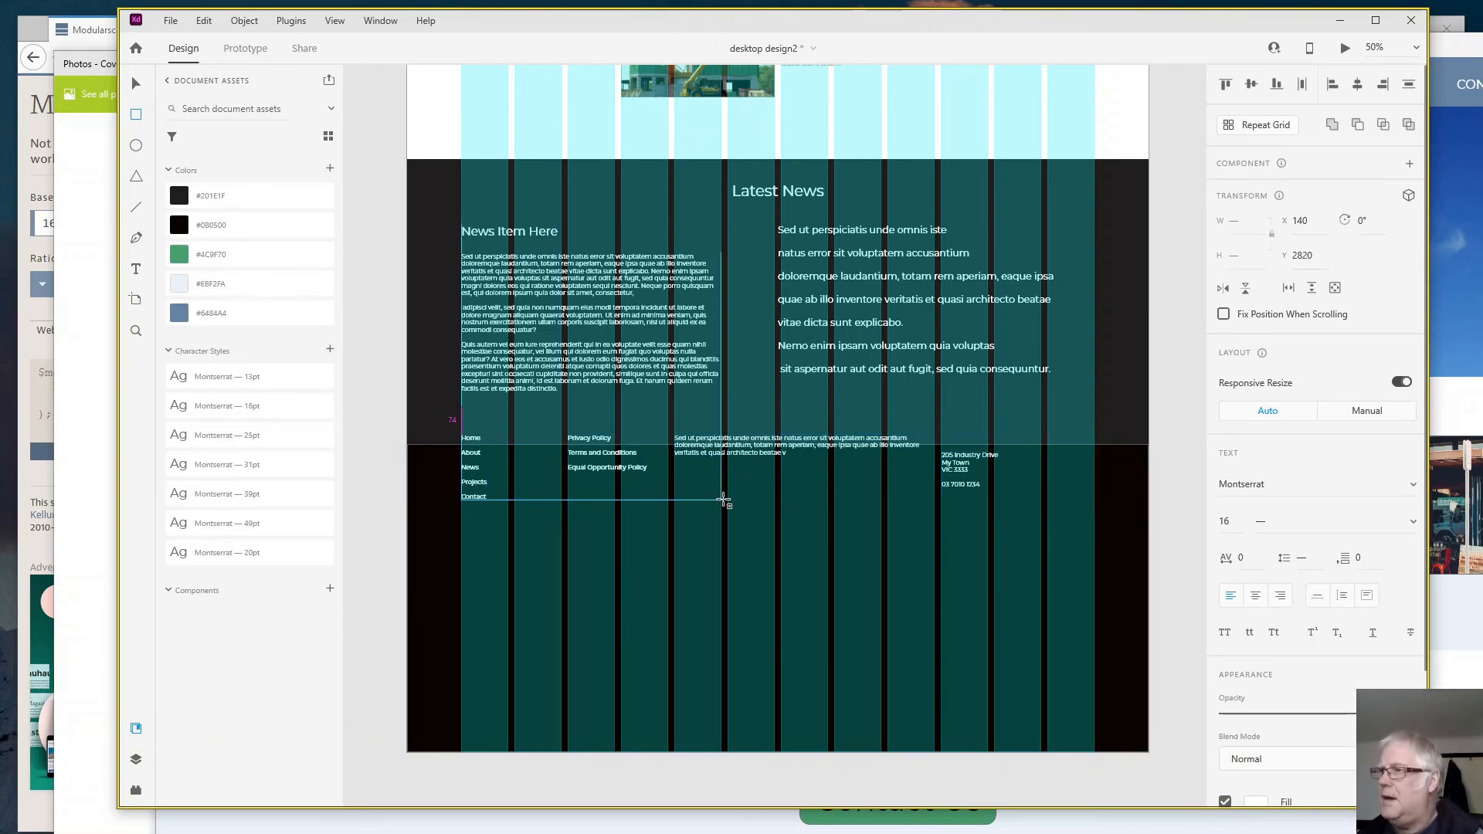
key("Down")
key("Down")
key("Down")
key("Down")
key("Down")
key("Down")
key("Down")
key("Down")
key("Down")
key("Down")
key("Down")
key("Down")
key("Down")
key("Down")
key("Down")
key("Down")
key("Down")
key("Down")
key("Down")
key("Down")
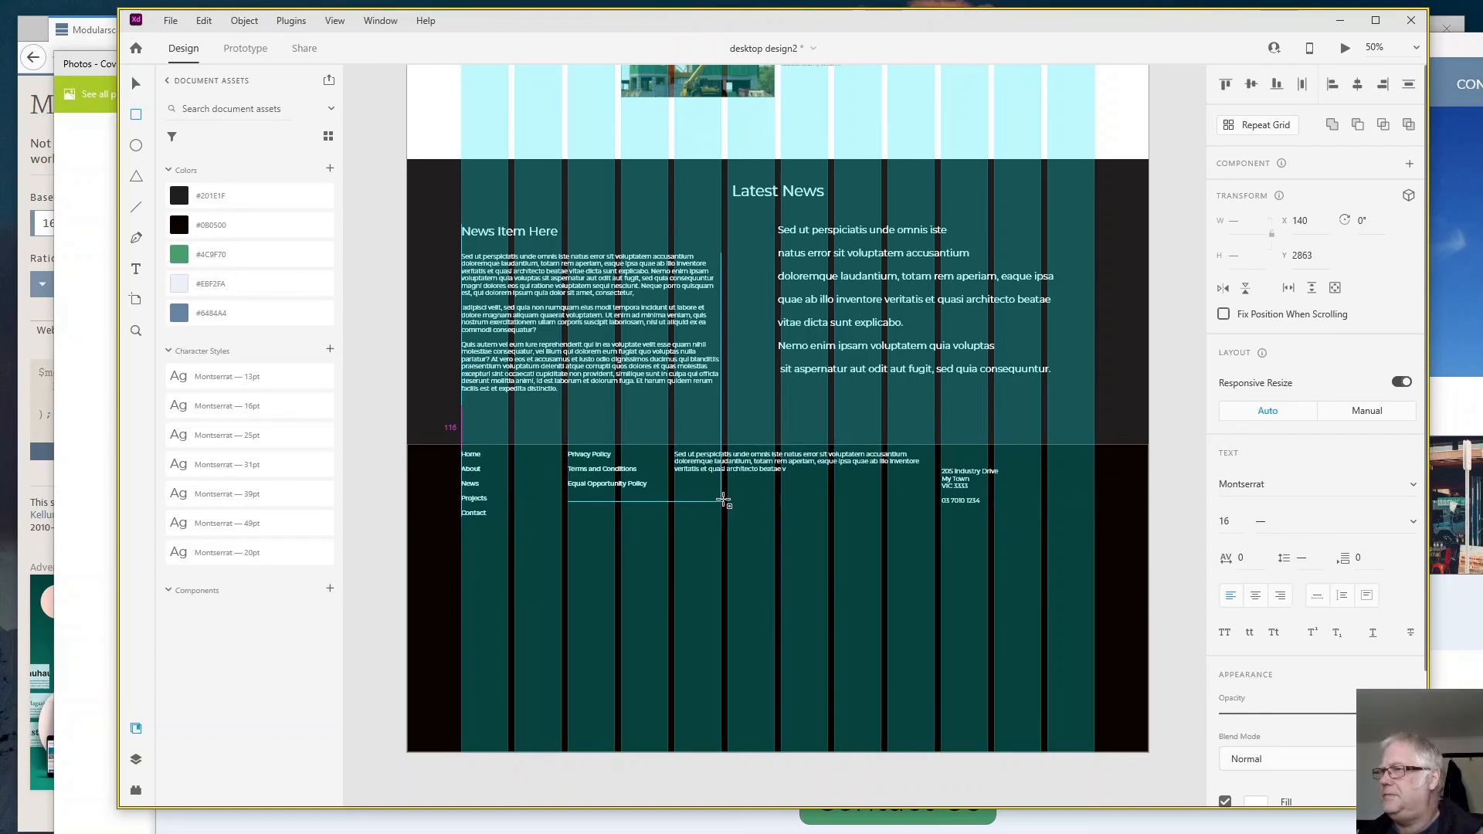
key("Down")
key("Down")
key("Down")
key("Down")
key("Down")
key("Down")
key("Down")
key("Down")
key("Down")
key("Down")
key("Down")
key("Down")
key("Down")
key("Down")
key("Down")
key("Down")
key("Down")
key("Down")
key("Down")
key("Down")
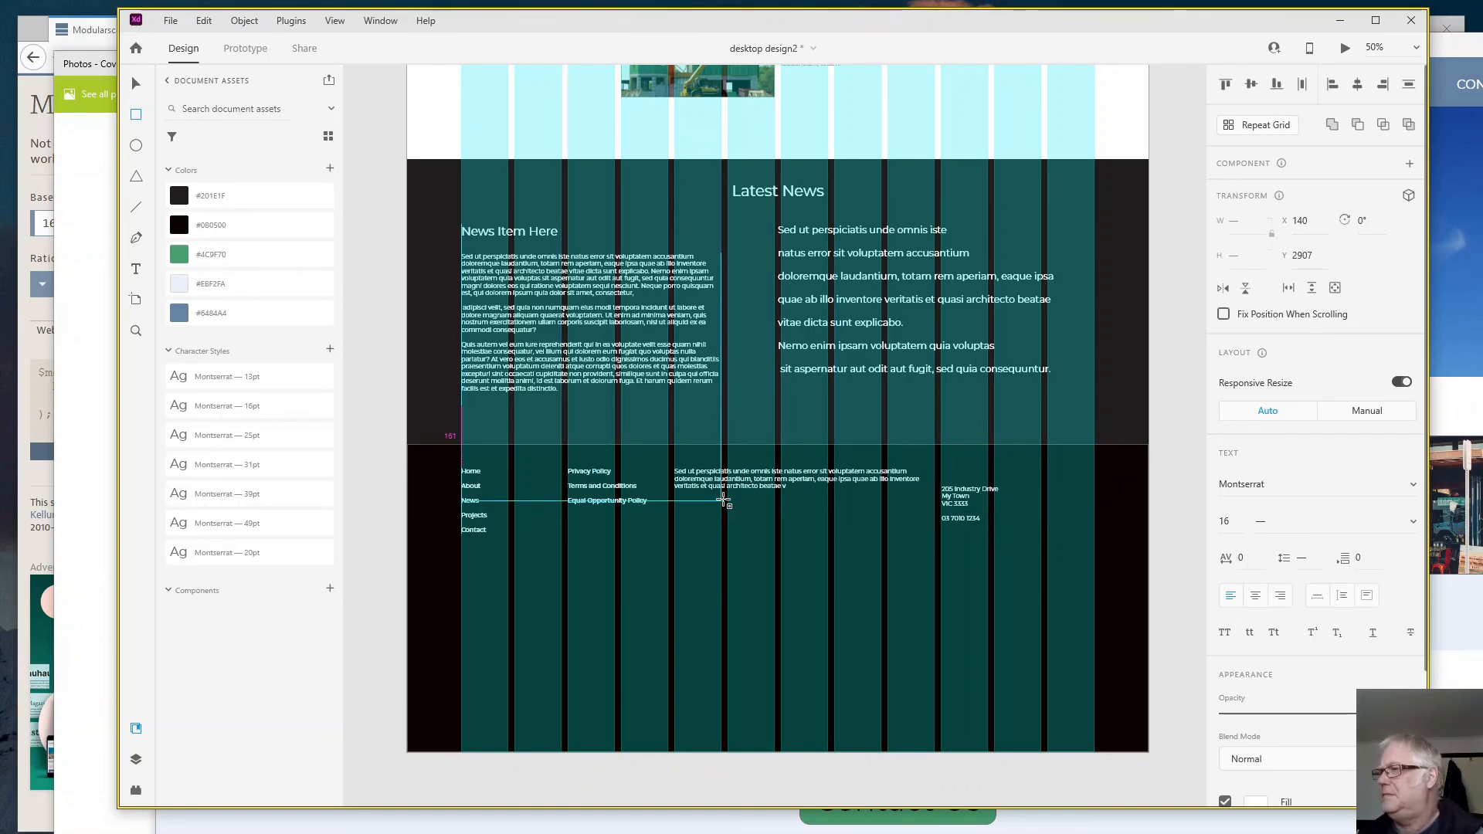
key("Down")
key("Down")
key("Down")
key("Down")
key("Down")
key("Down")
key("Down")
key("Down")
key("Down")
key("Down")
key("Down")
key("Down")
key("Down")
key("Down")
key("Down")
key("Down")
key("Down")
key("Down")
key("Down")
key("Down")
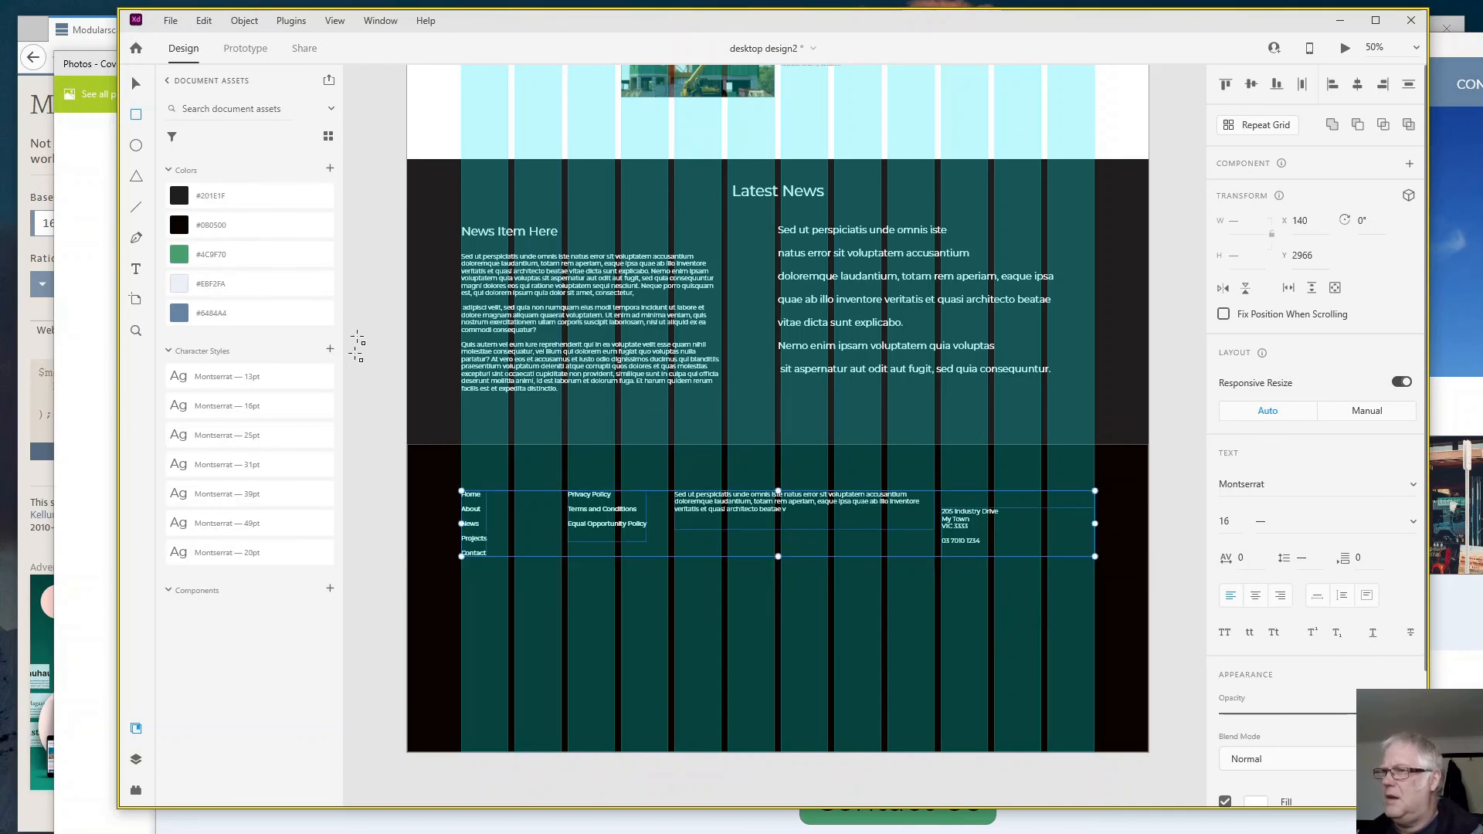
- Add the text "ACME Construction" above the address in the footer
left_click(137, 272)
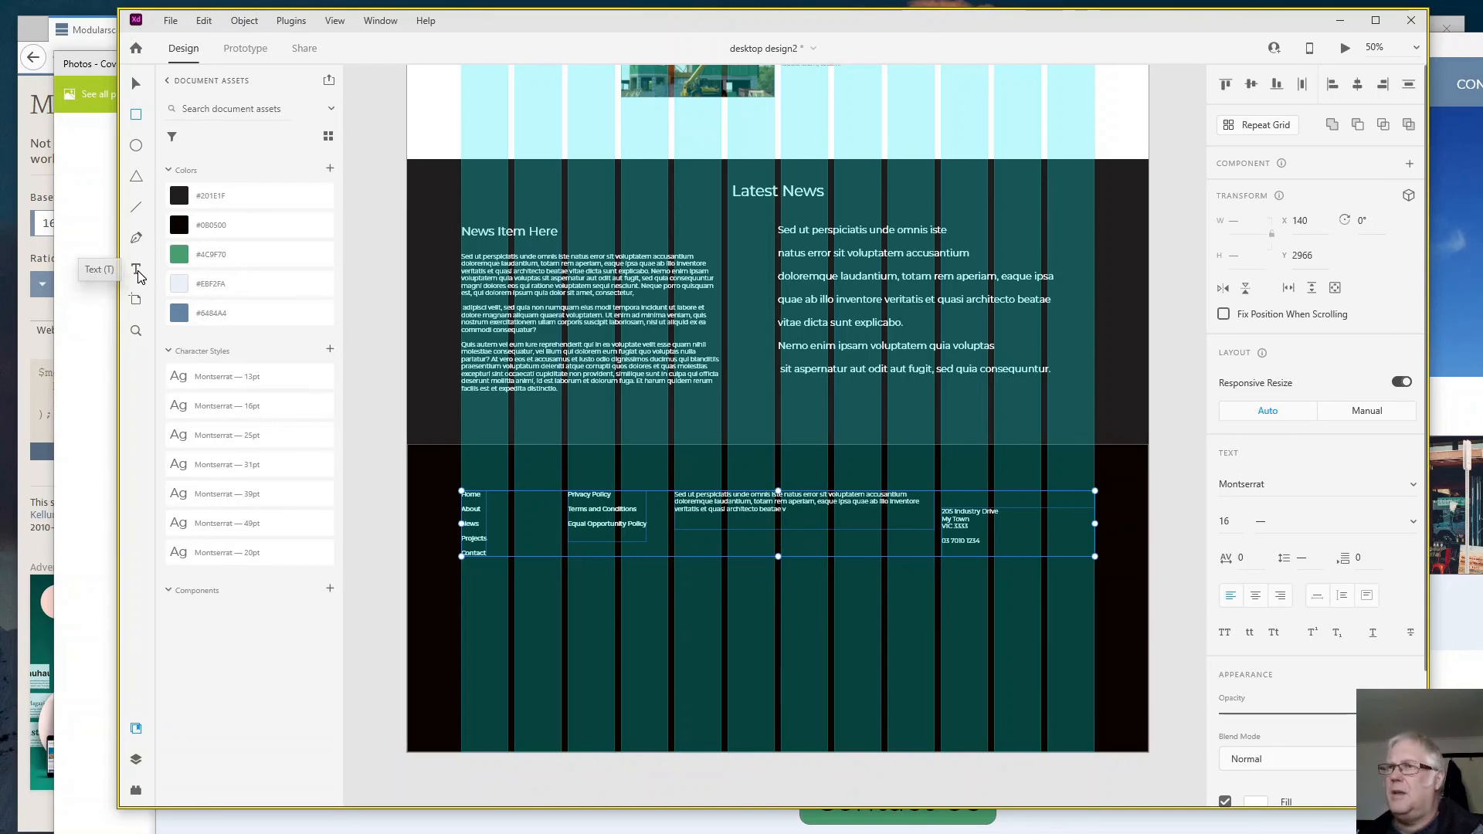
left_click(966, 501)
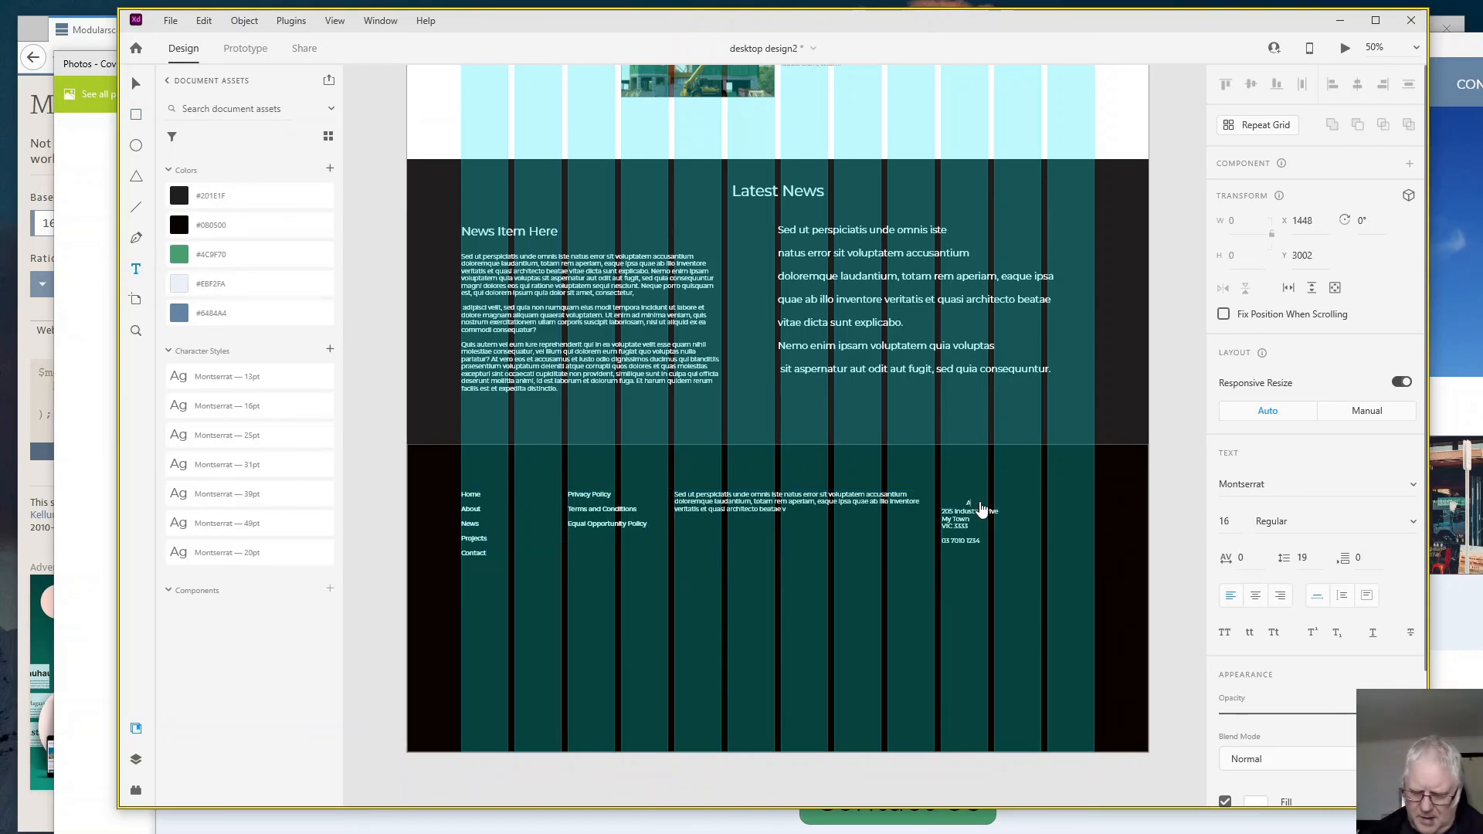
type("ACME")
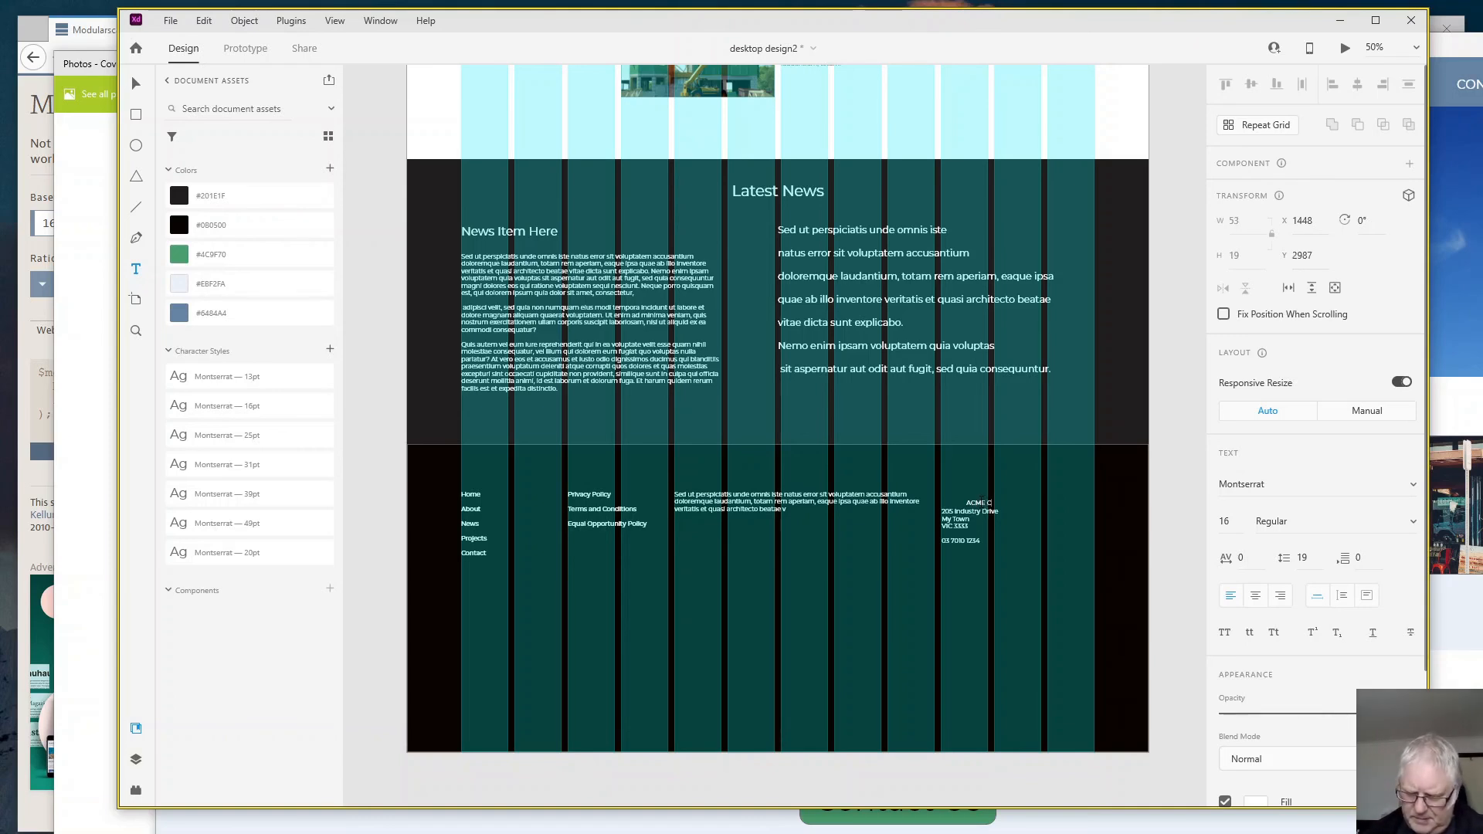
type(" Construction")
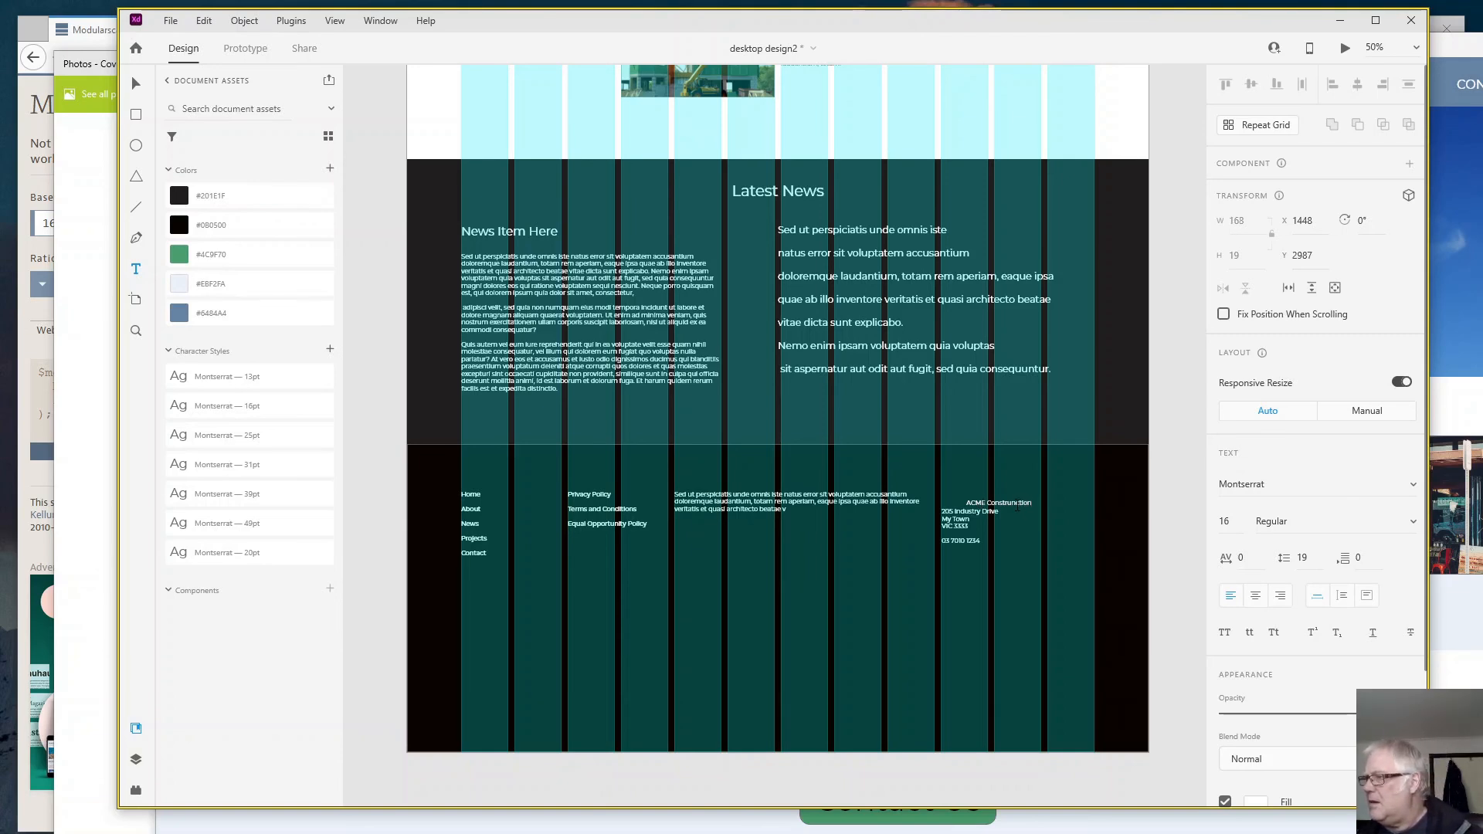
key("BackSpace")
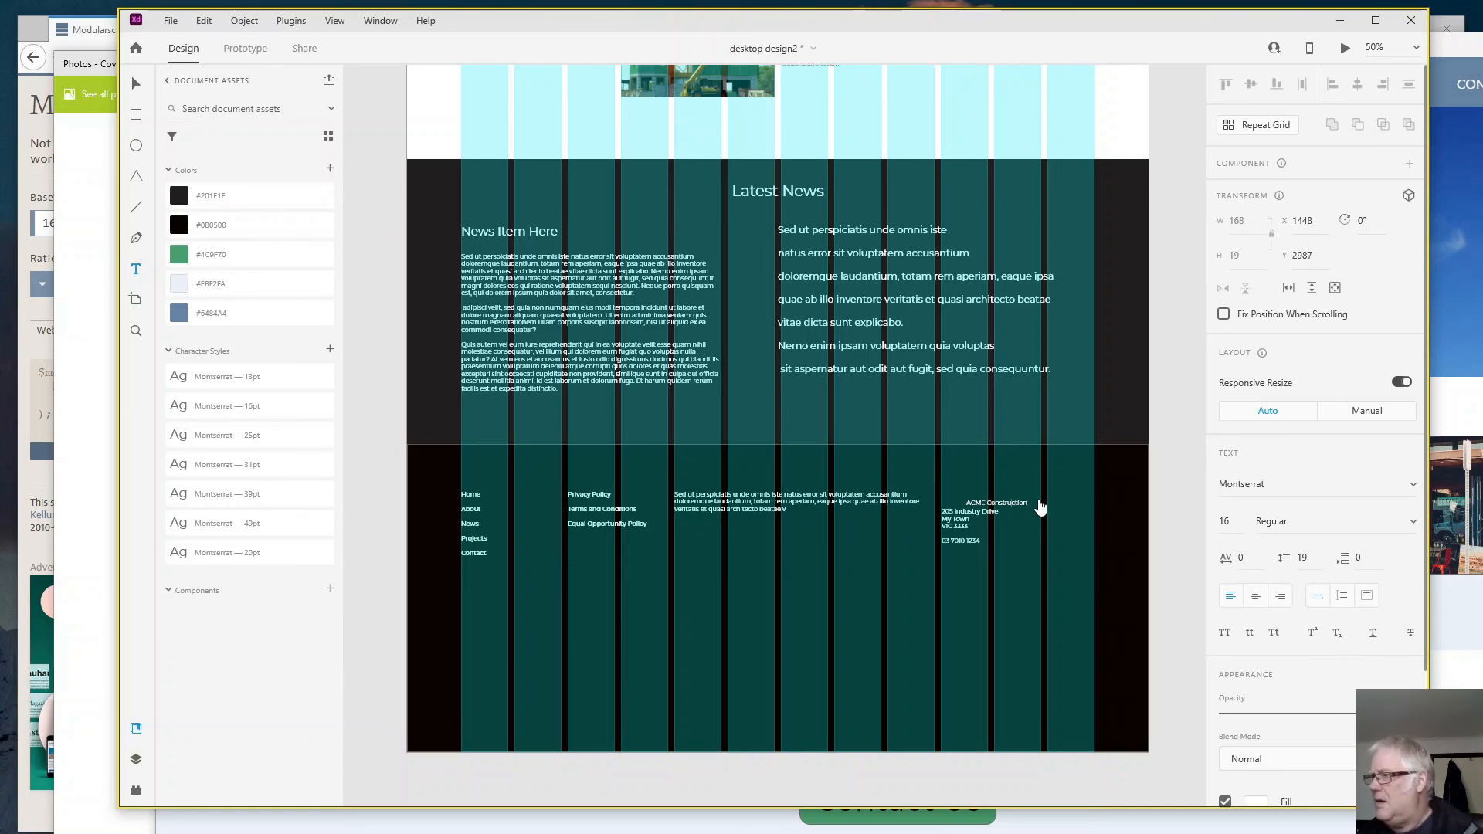
- Align the ACME Construction text with the address column at X 1382, Y 2966 and set its weight to Bold
left_click(136, 83)
left_click_drag(981, 507, 959, 499)
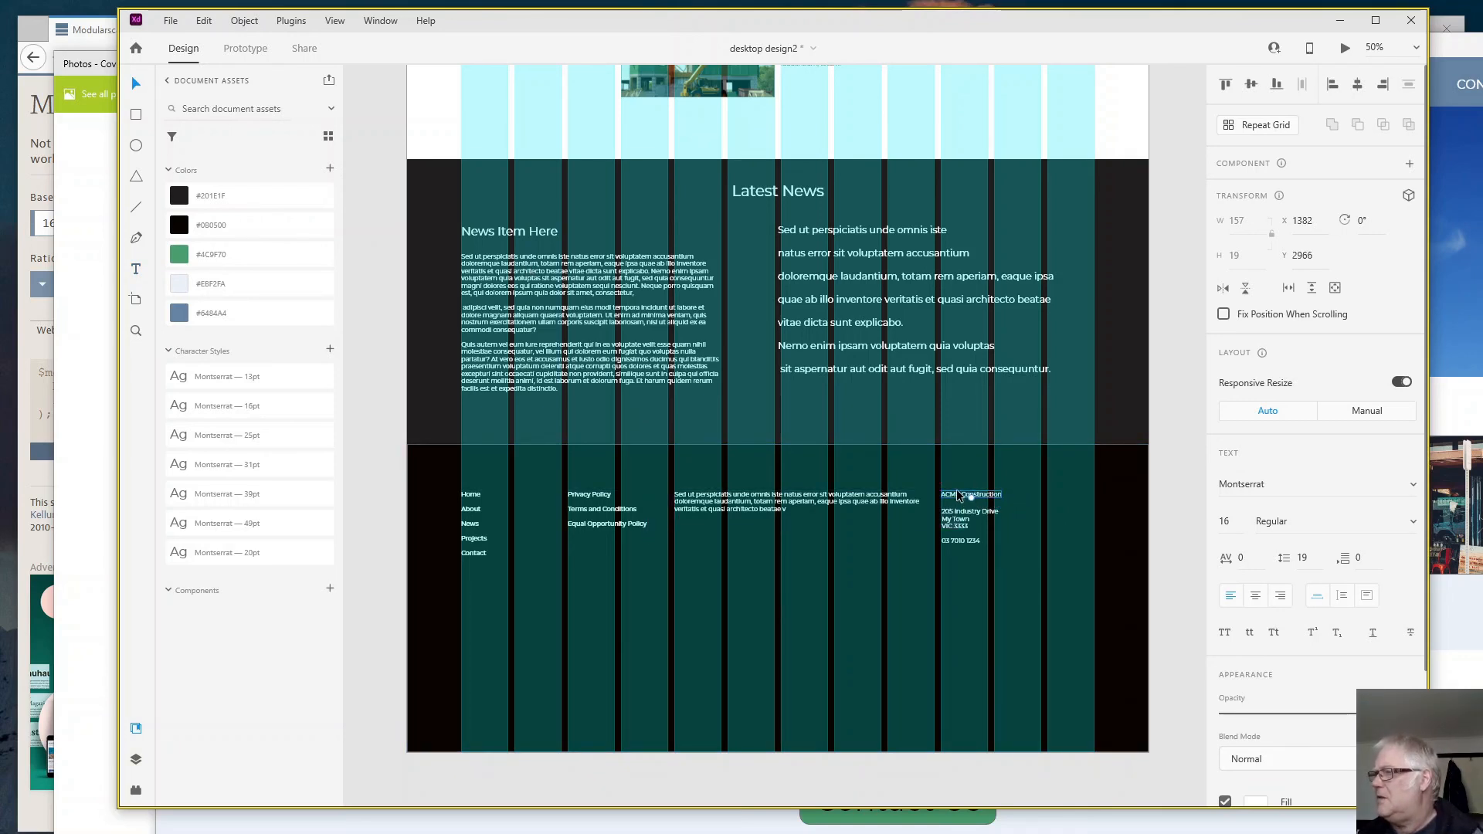
left_click(1412, 531)
scroll(1354, 622, "down", 2)
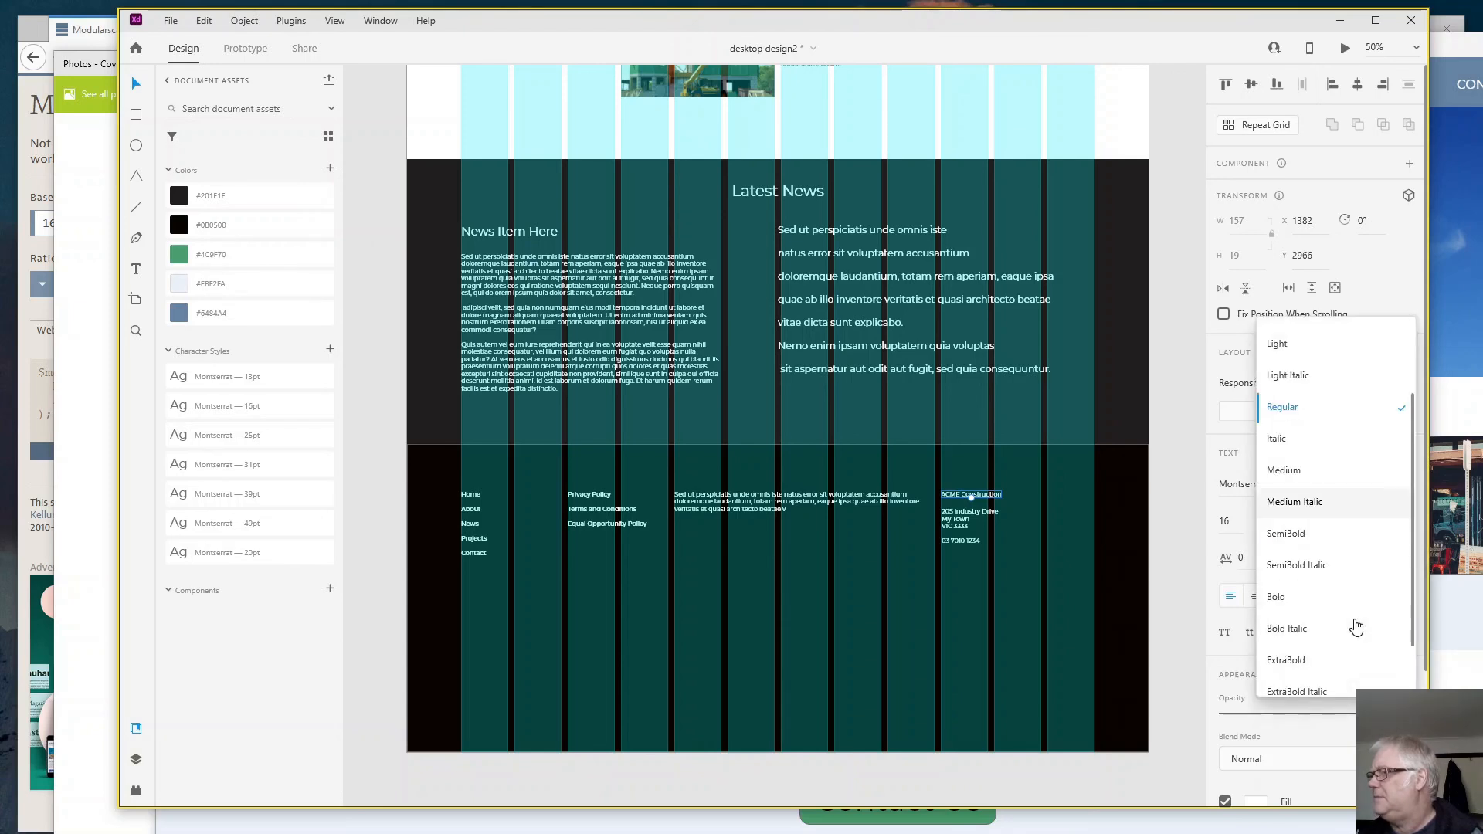
left_click(1275, 597)
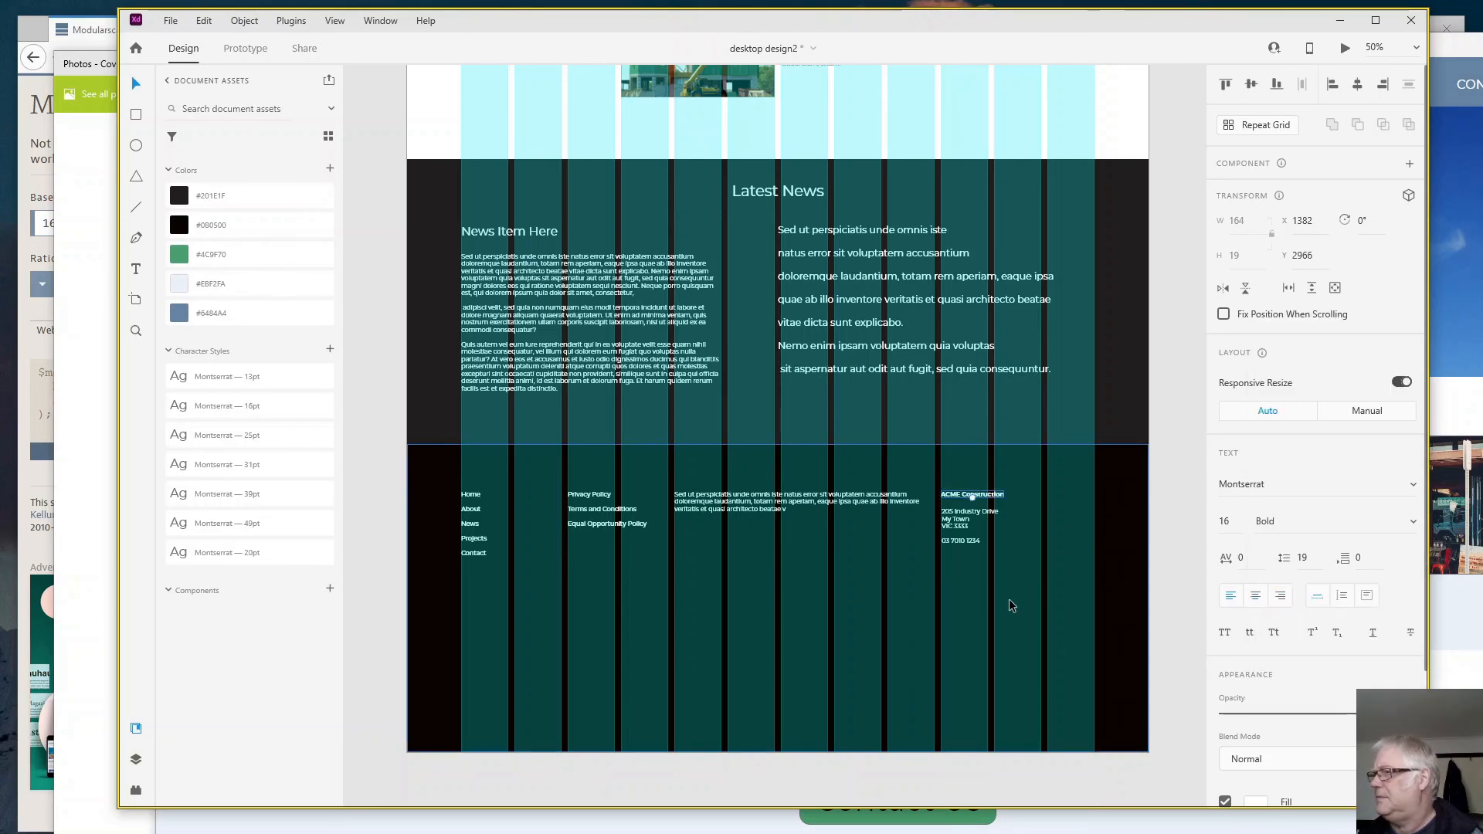
- Shorten the footer rectangle to a height of 432
left_click(1012, 605)
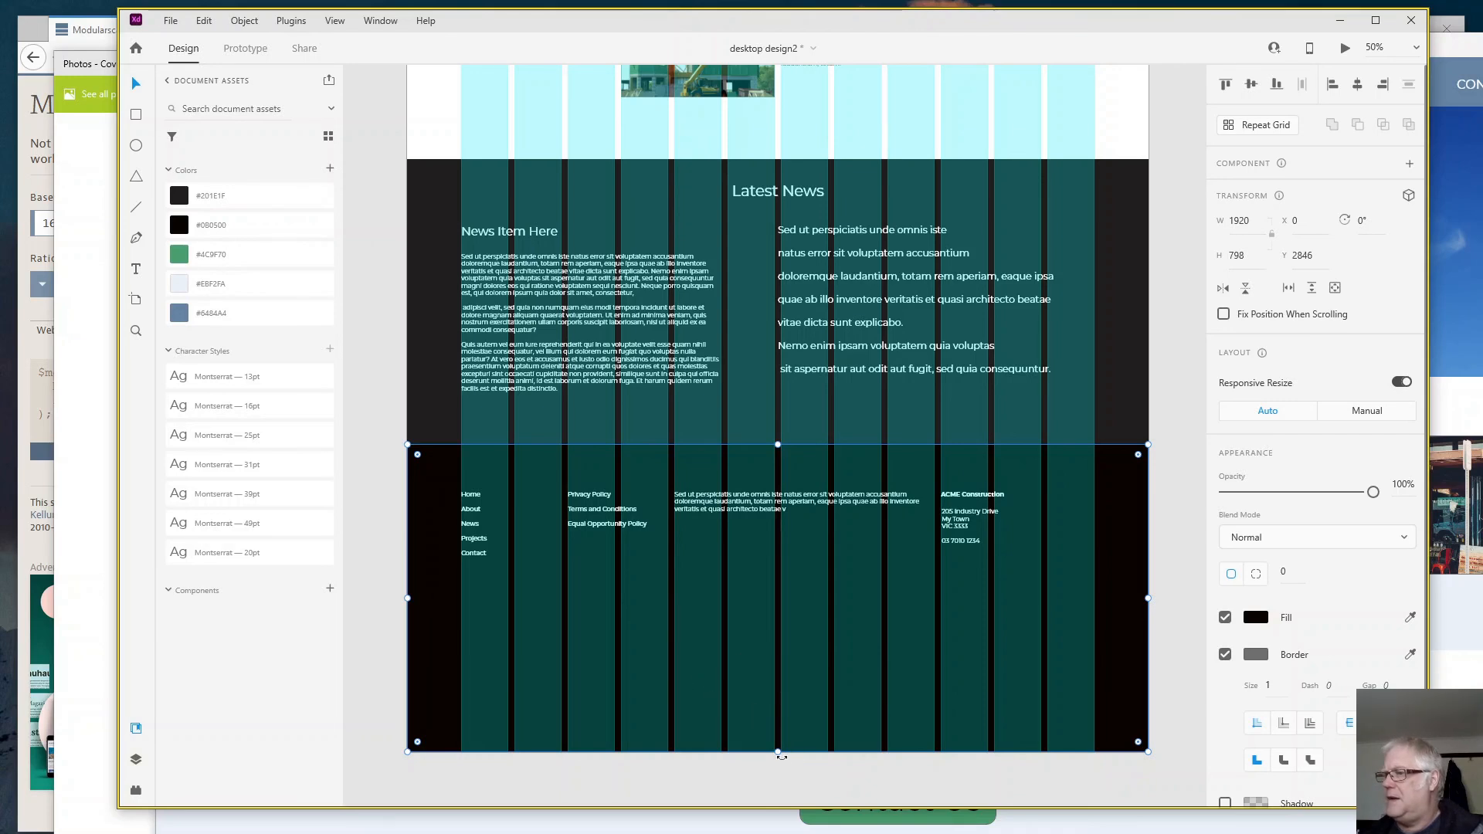
left_click_drag(779, 752, 769, 611)
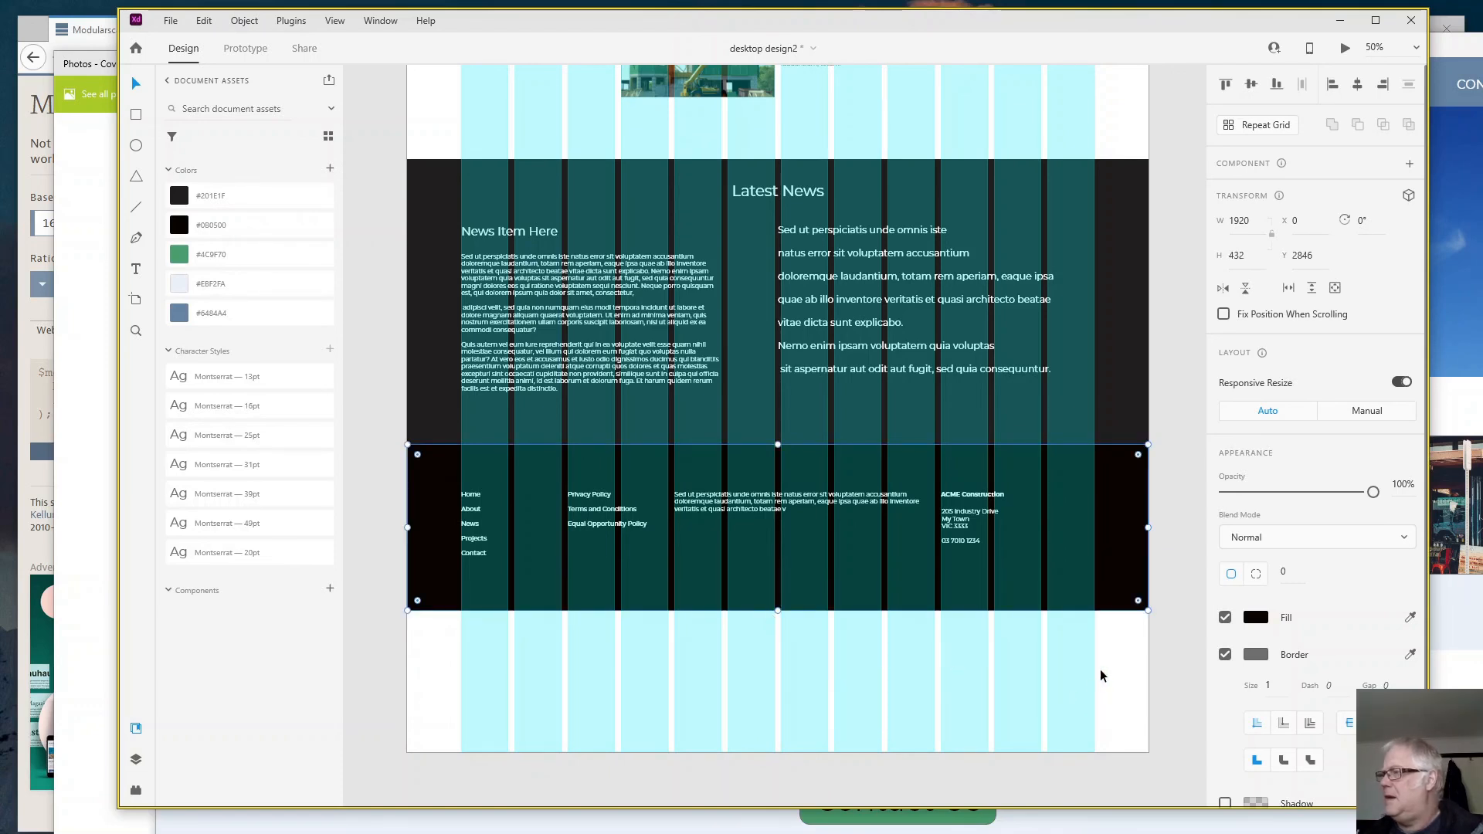
- Select the artboard and turn off its layout grid
left_click(1097, 720)
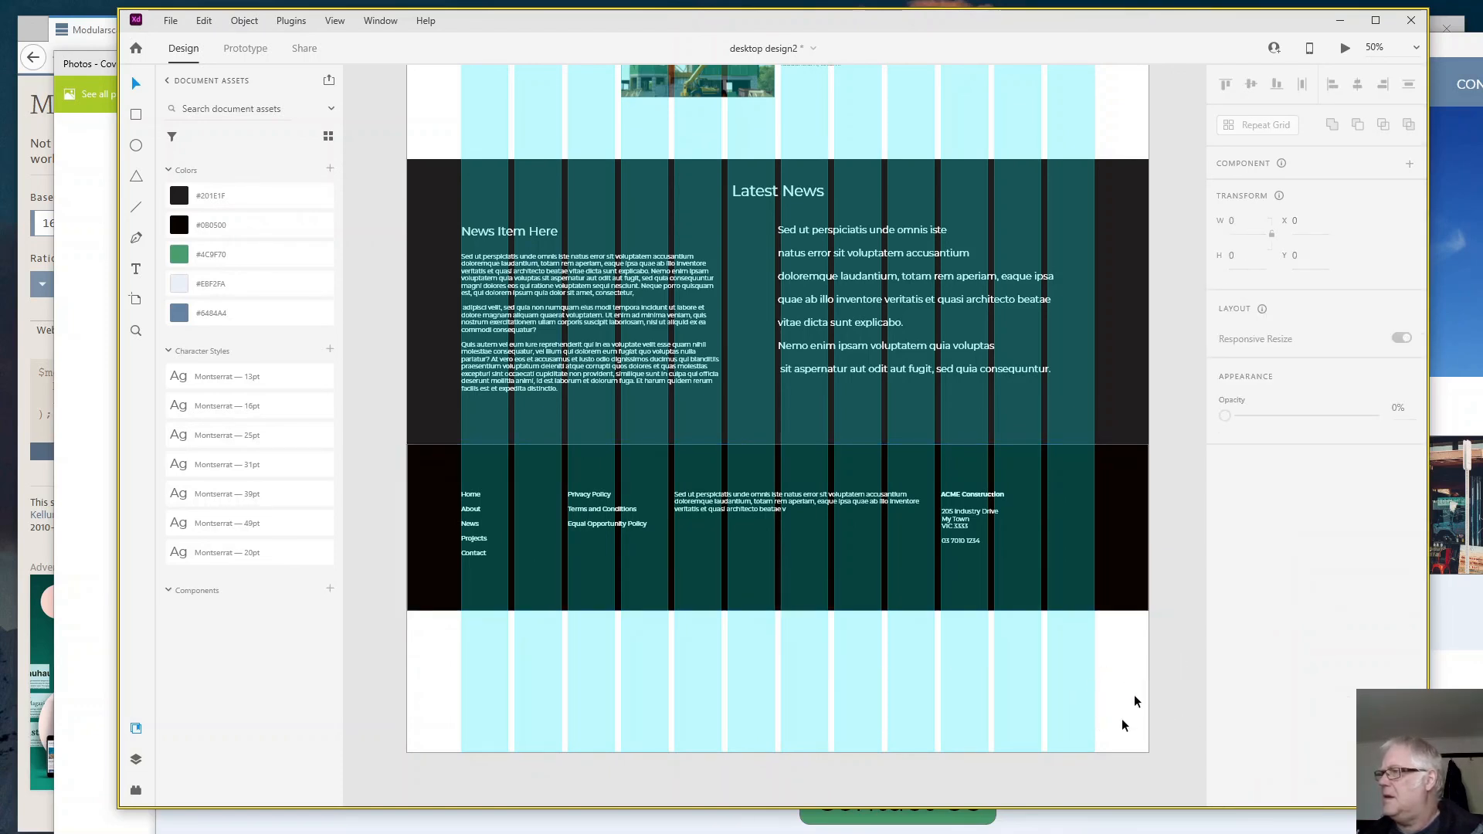
left_click(1108, 749)
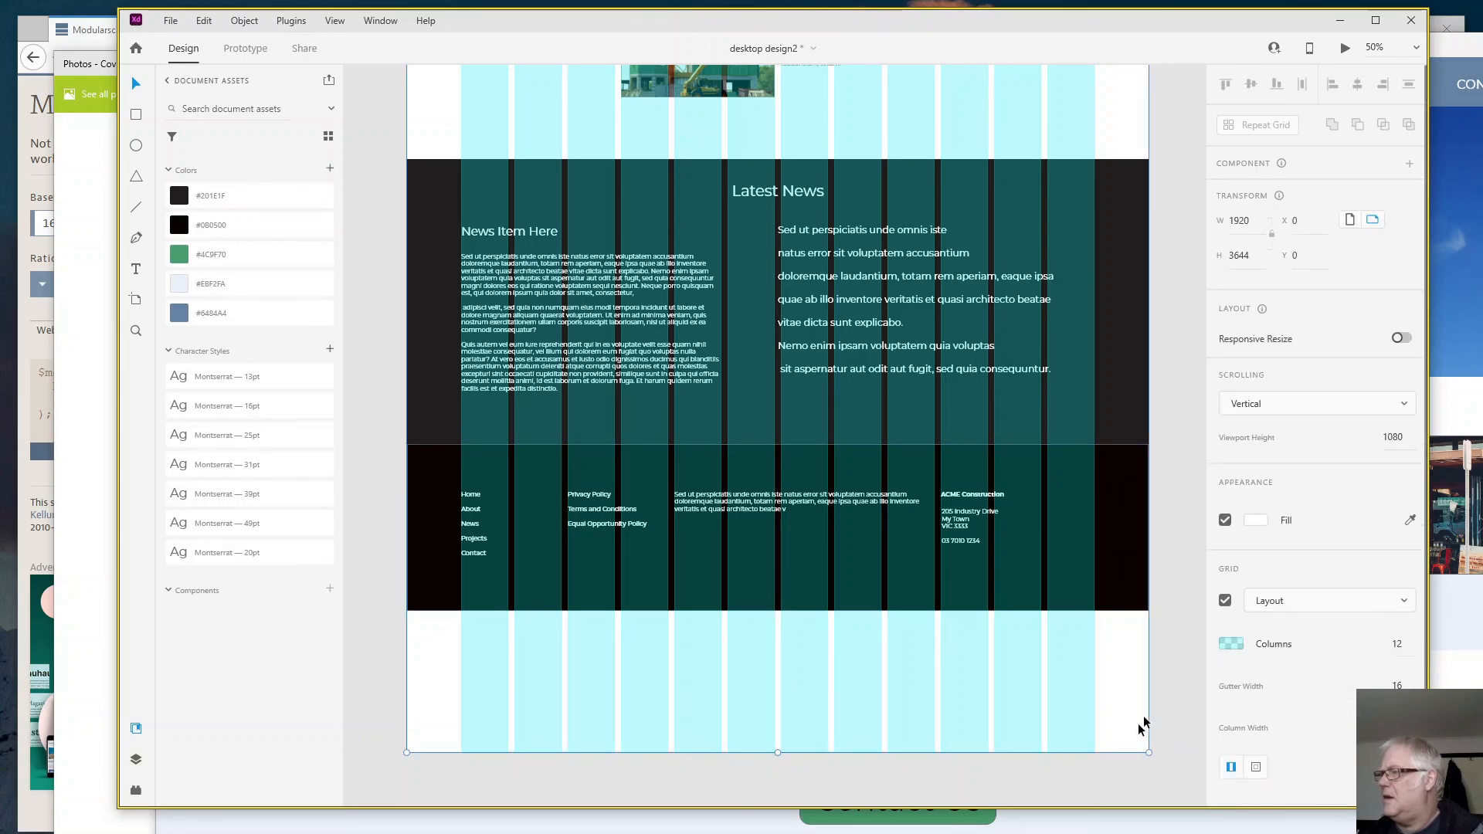
left_click(1225, 600)
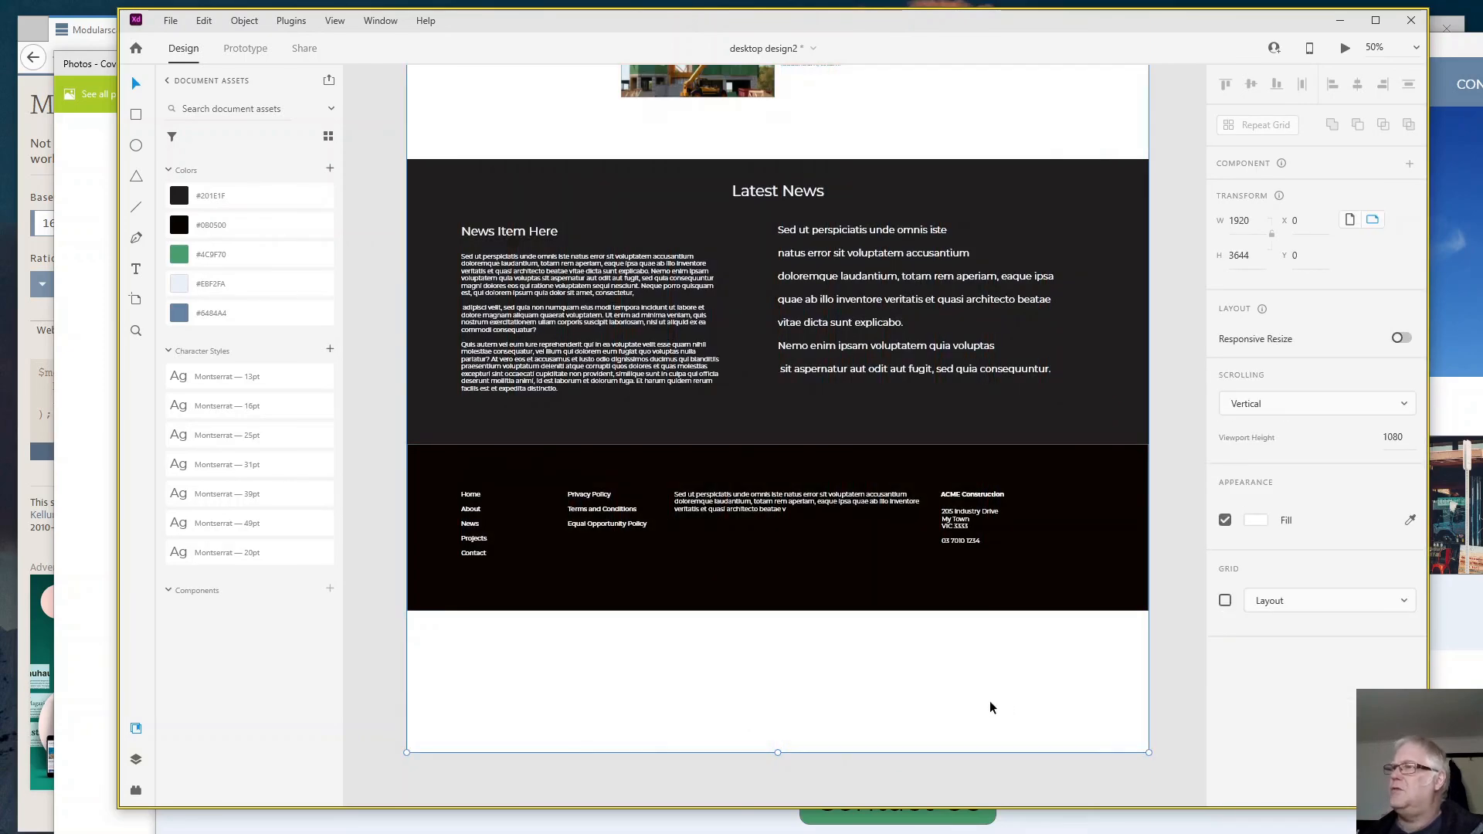
- Examine the complete page design without the grid, from the header down to the footer
scroll(991, 688, "up", 2)
scroll(989, 660, "up", 15)
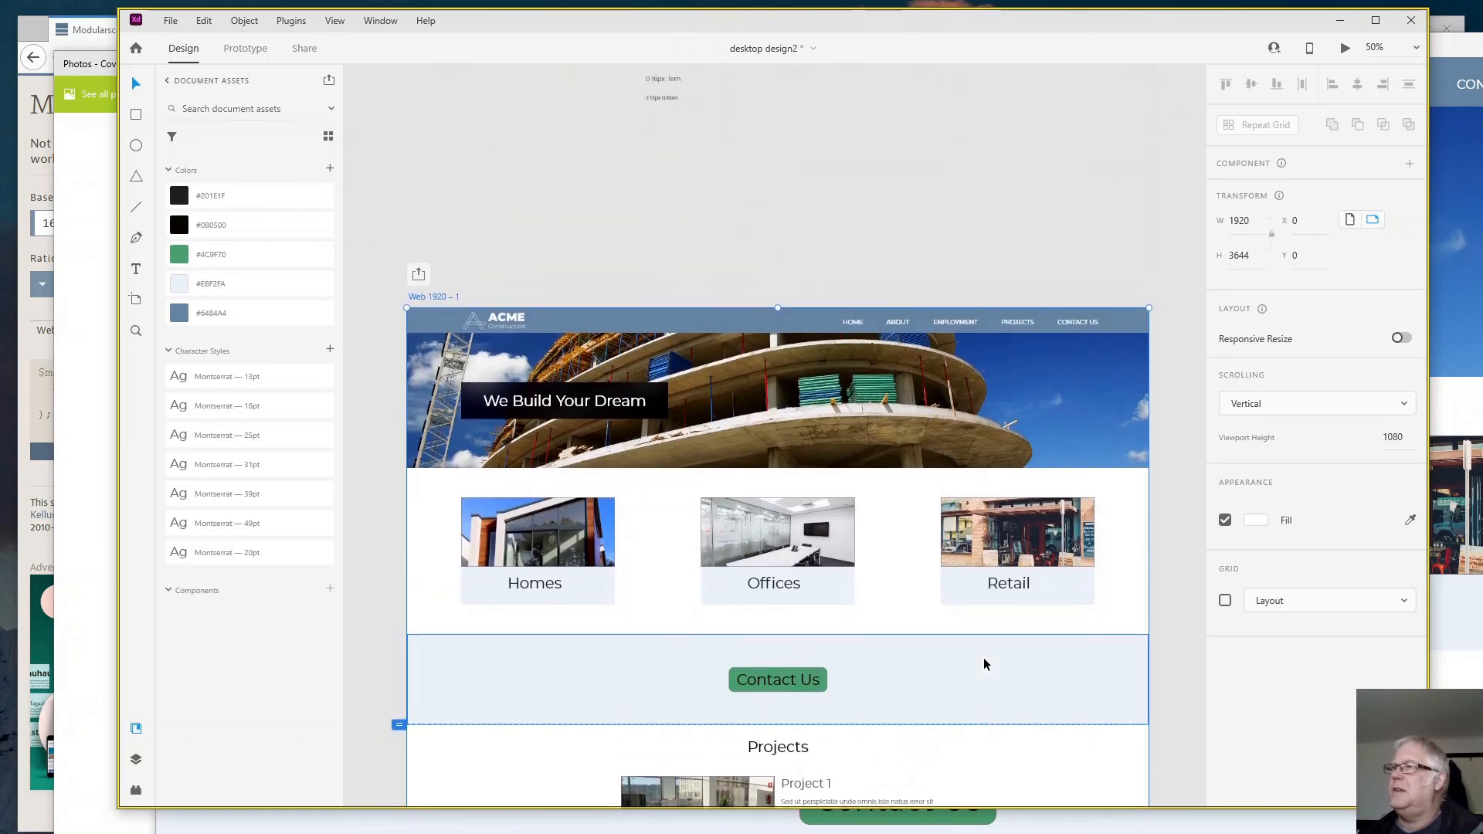
scroll(984, 662, "down", 3)
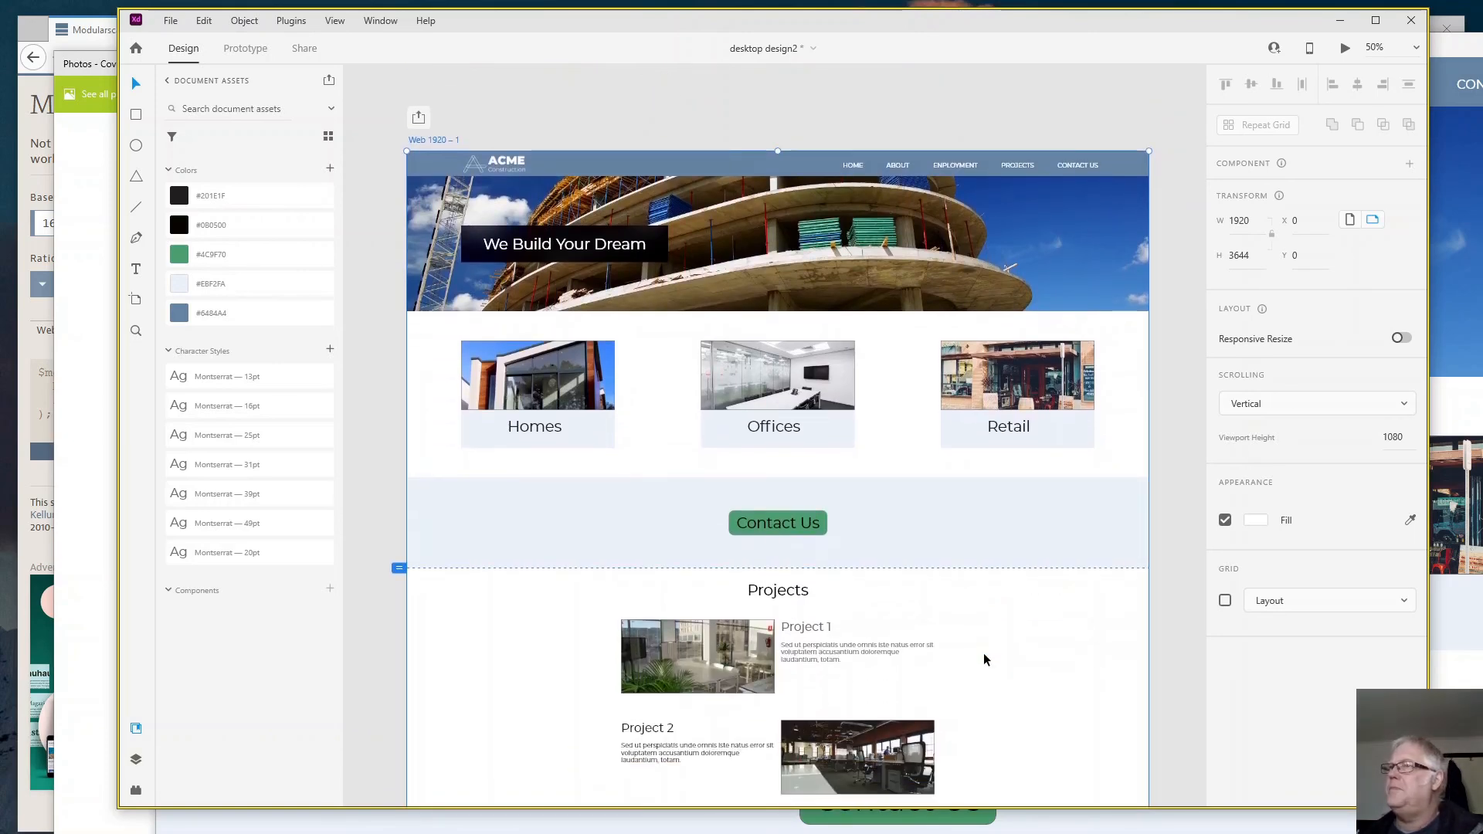
scroll(984, 659, "down", 5)
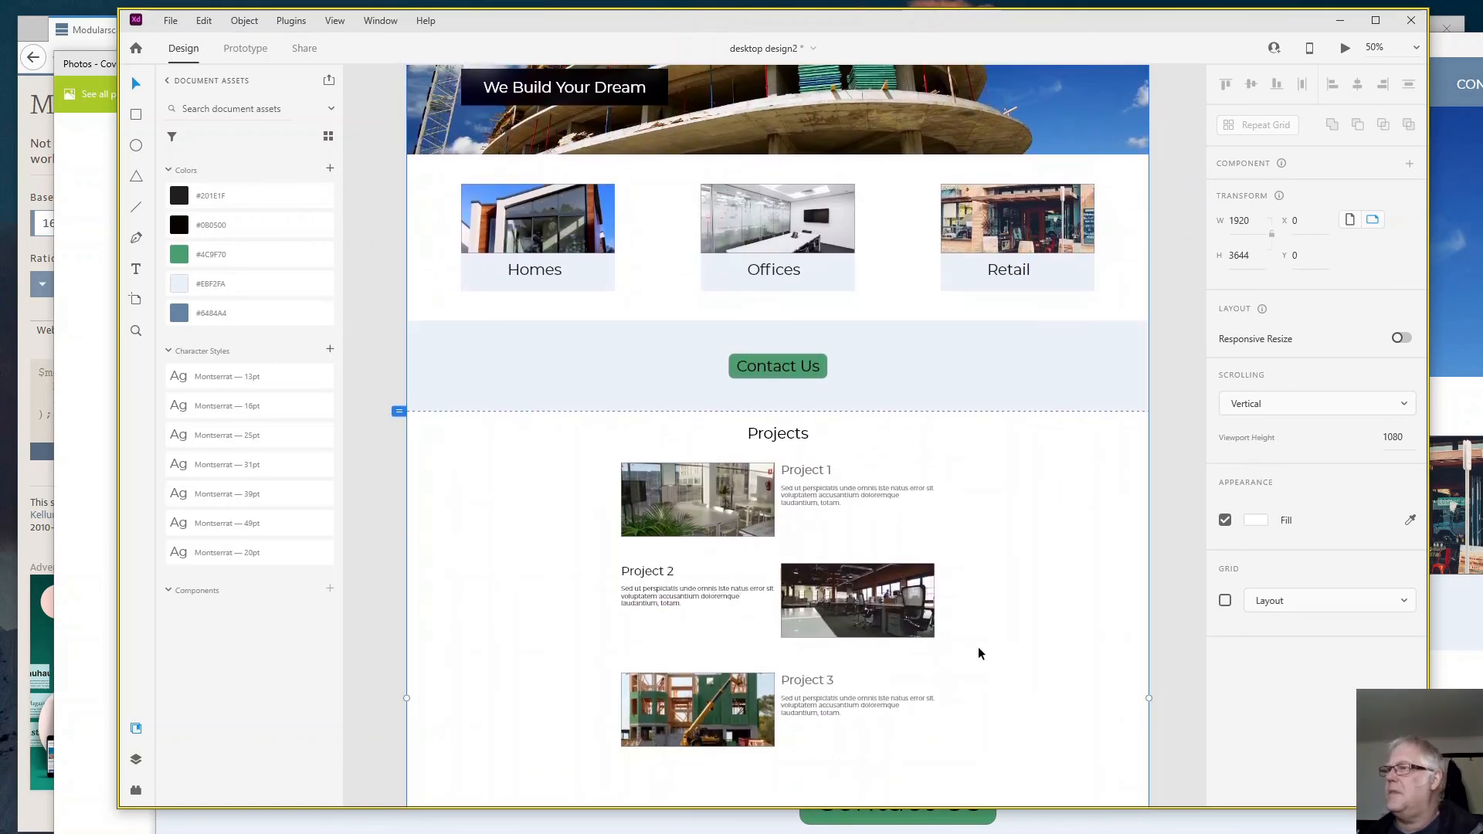
scroll(977, 647, "down", 9)
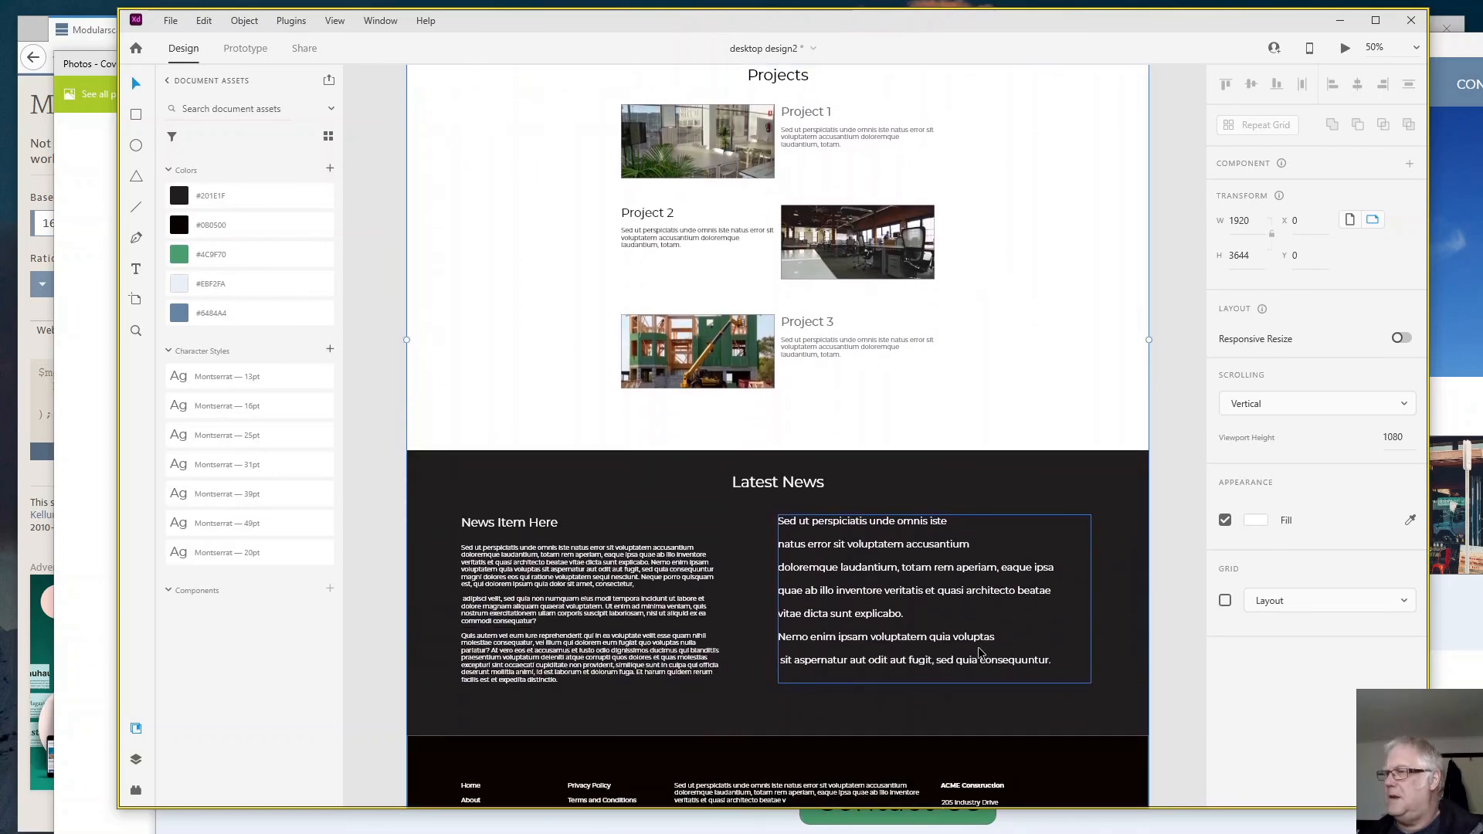
scroll(981, 653, "down", 2)
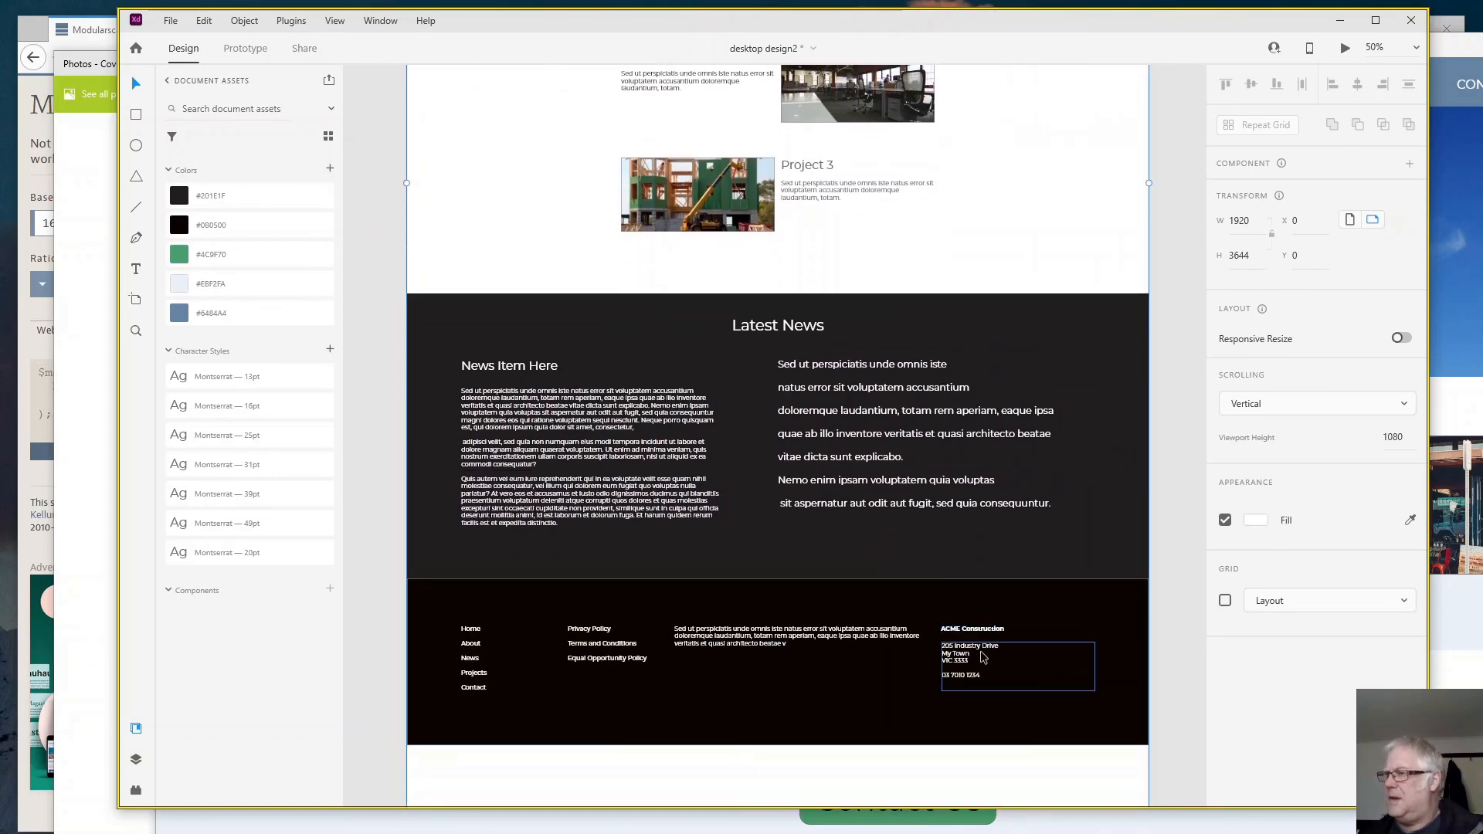
scroll(983, 657, "down", 3)
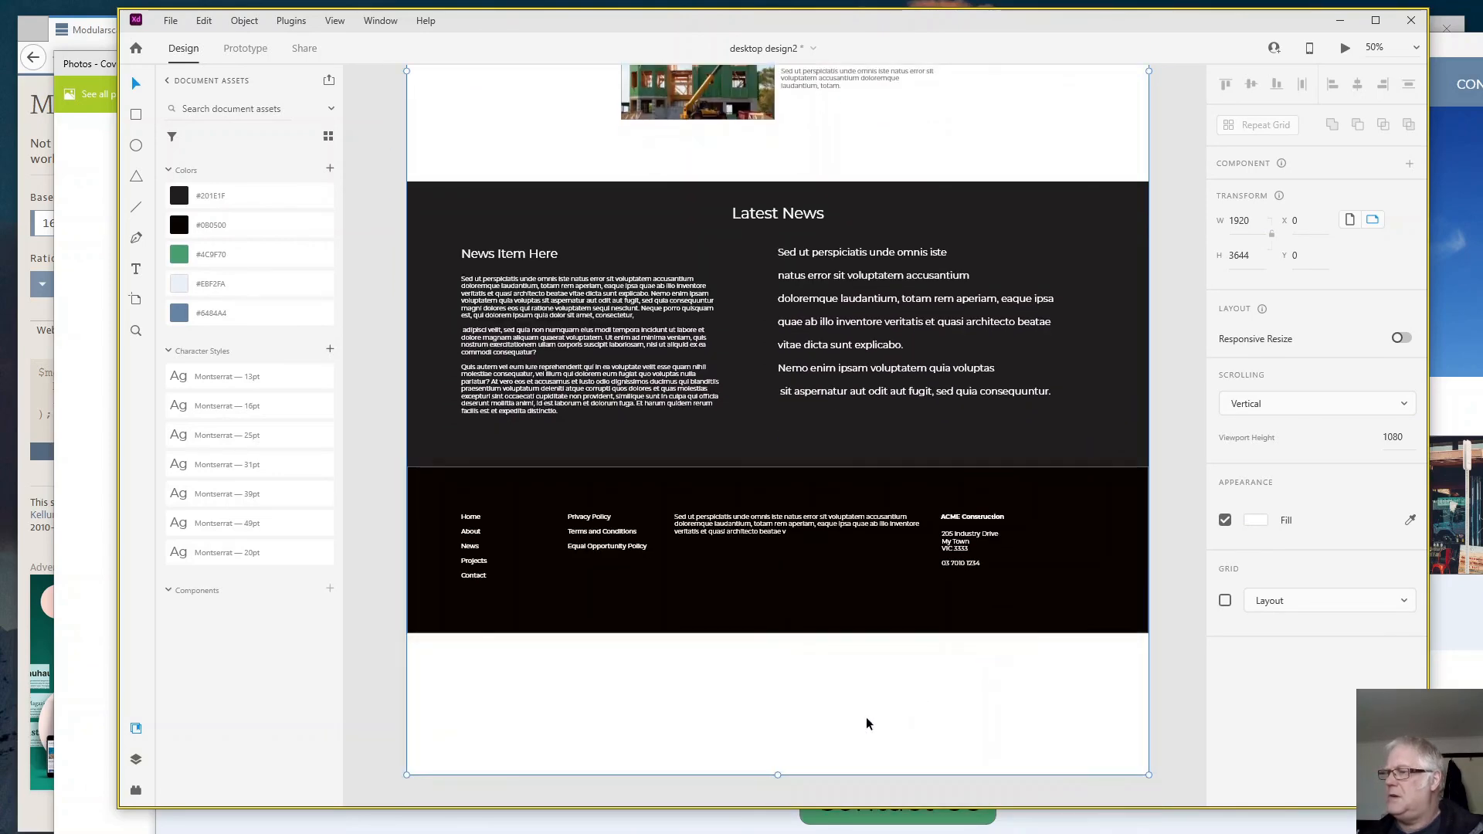
- Shorten the artboard to a height of 3274 so it ends at the footer's lower edge
left_click(869, 718)
left_click(763, 760)
left_click_drag(778, 774, 775, 632)
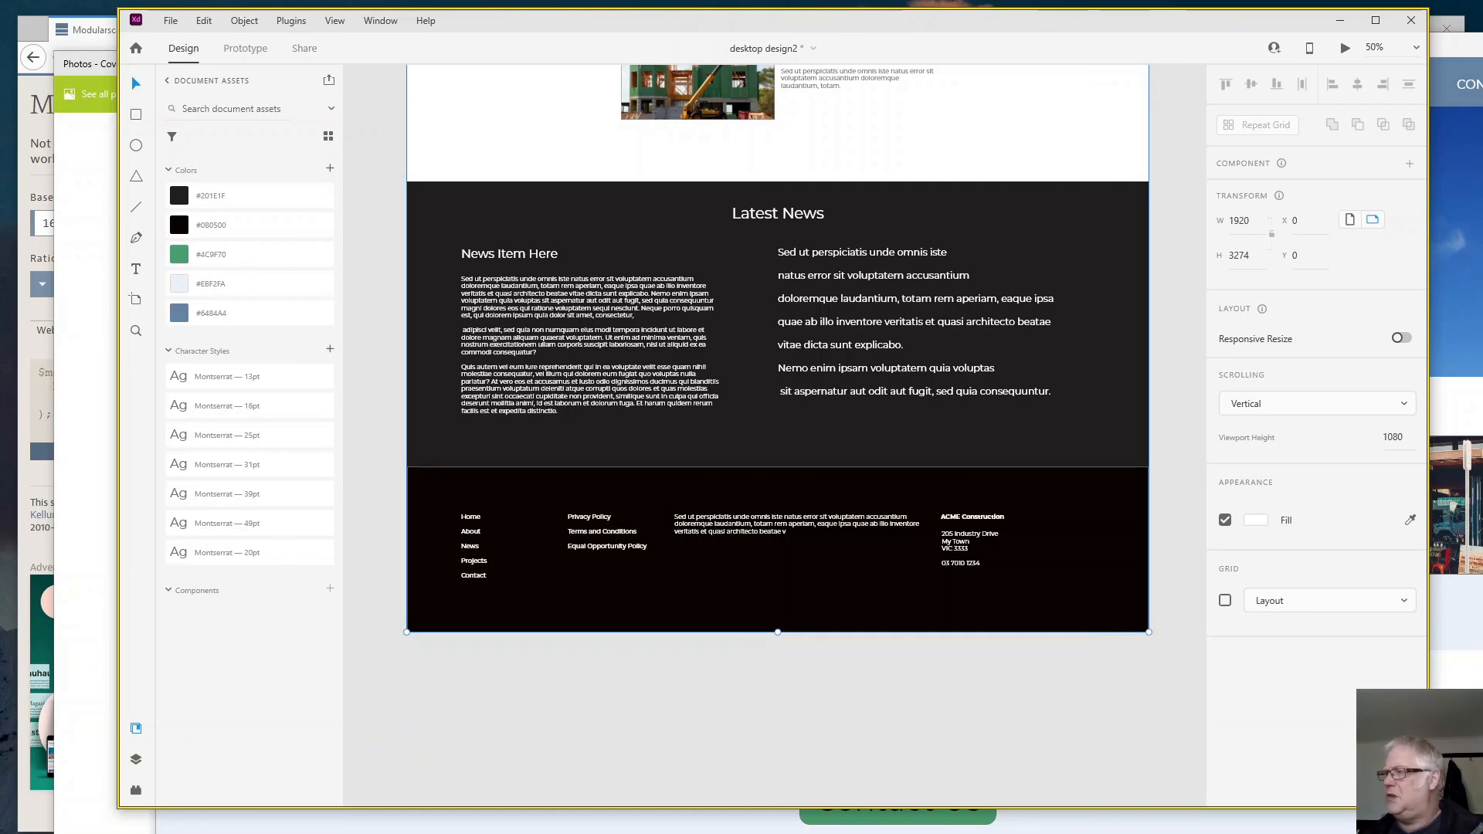
- Preview the desktop design and look through the page down to the footer and back up to the projects
key("ctrl+Return")
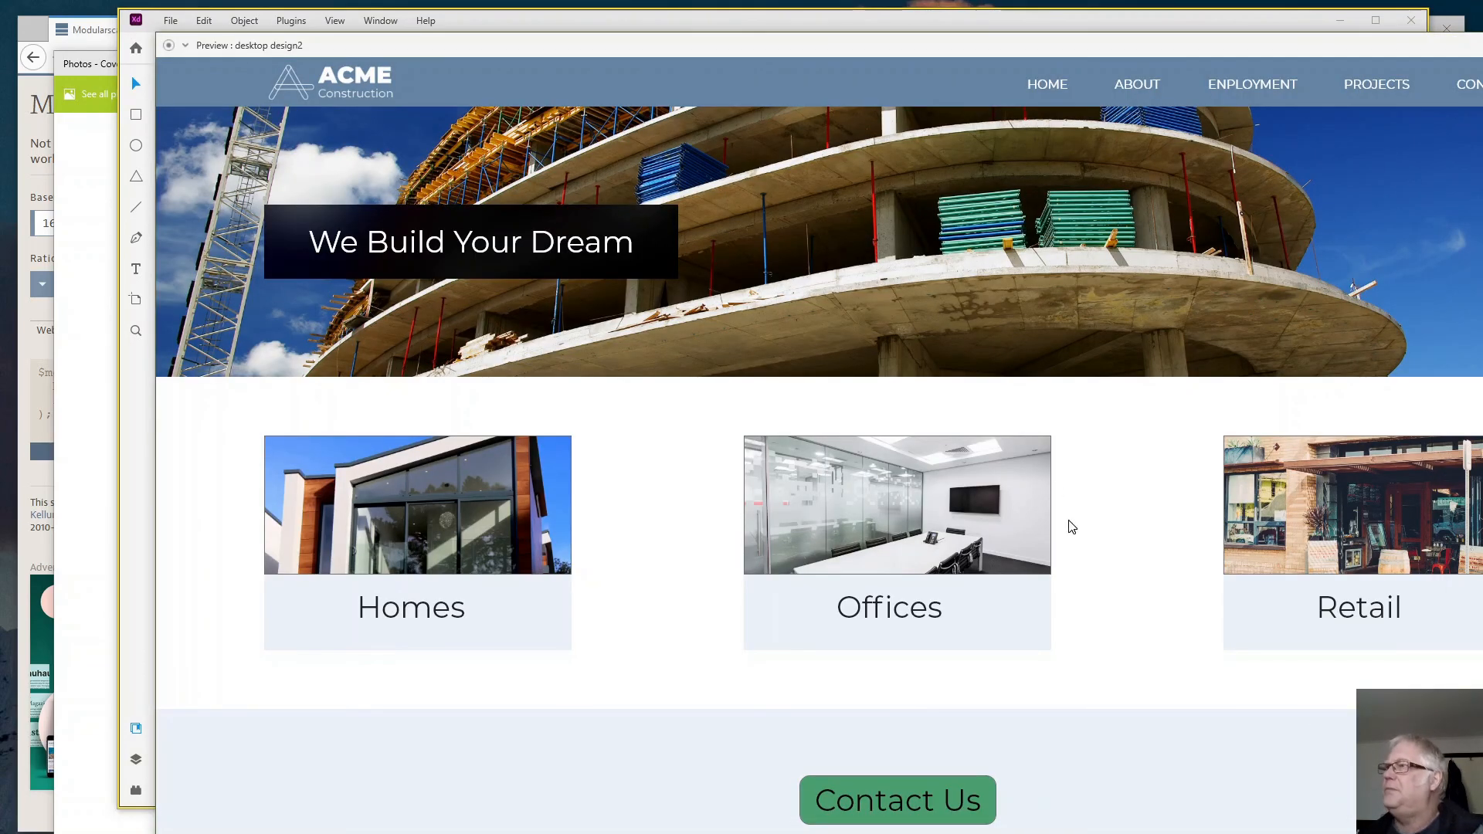
scroll(1067, 523, "down", 5)
scroll(1070, 525, "down", 10)
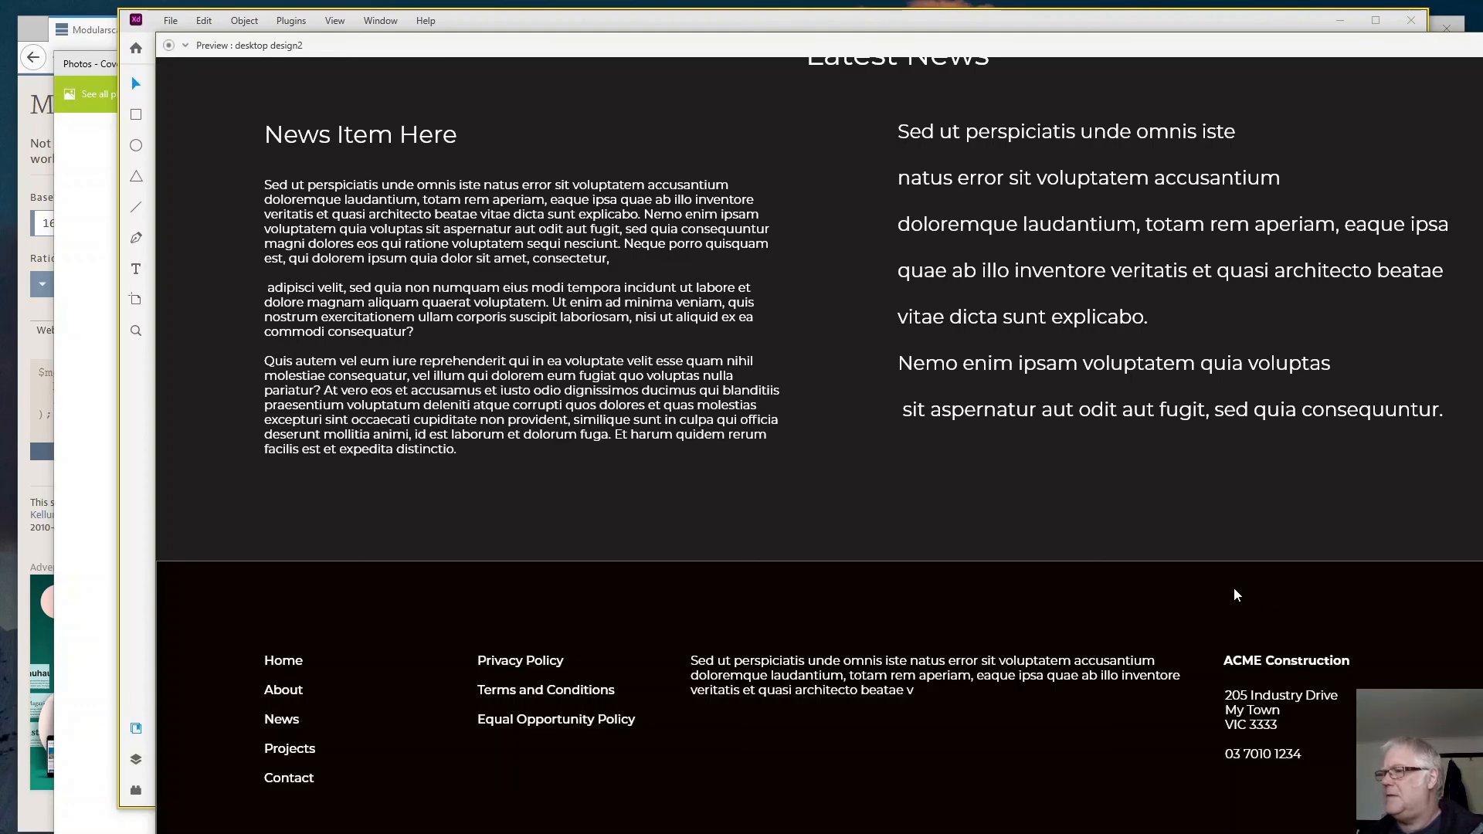
scroll(1234, 589, "up", 5)
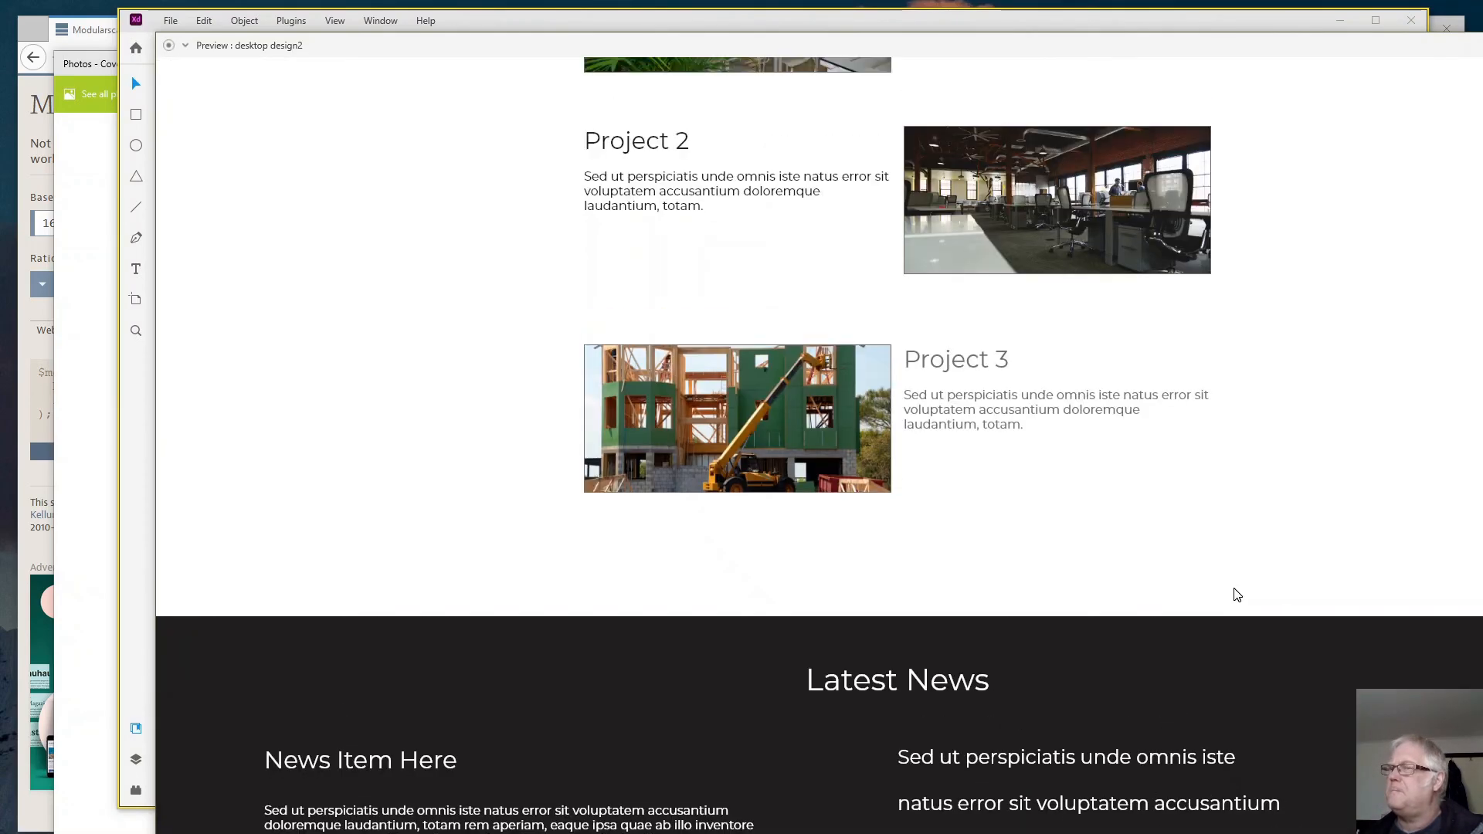
scroll(1234, 595, "up", 5)
scroll(1230, 594, "down", 7)
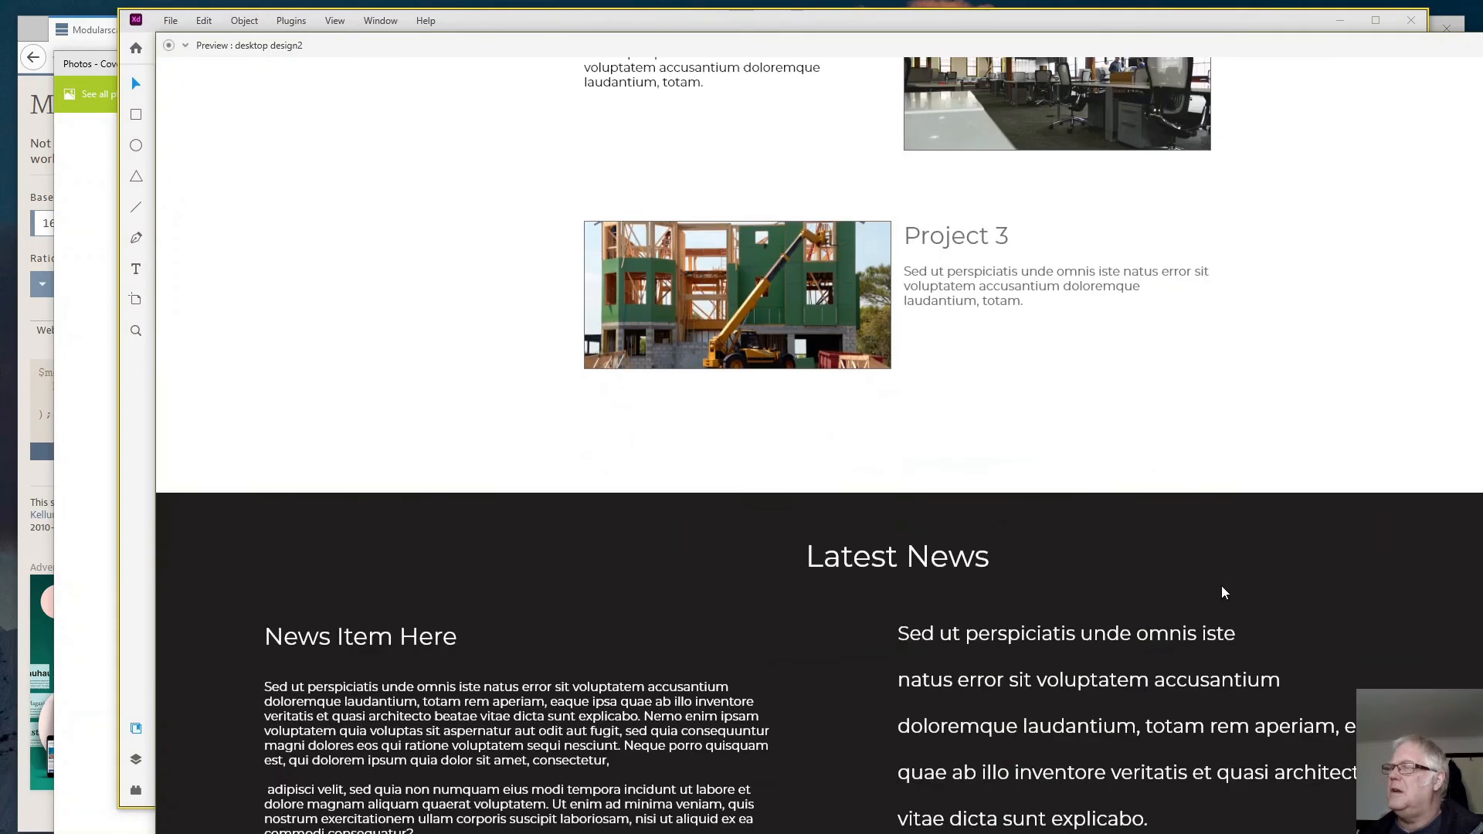
- Review the upper part of the previewed page, from the header banner and category cards through the contact strip to the projects
scroll(1219, 590, "up", 10)
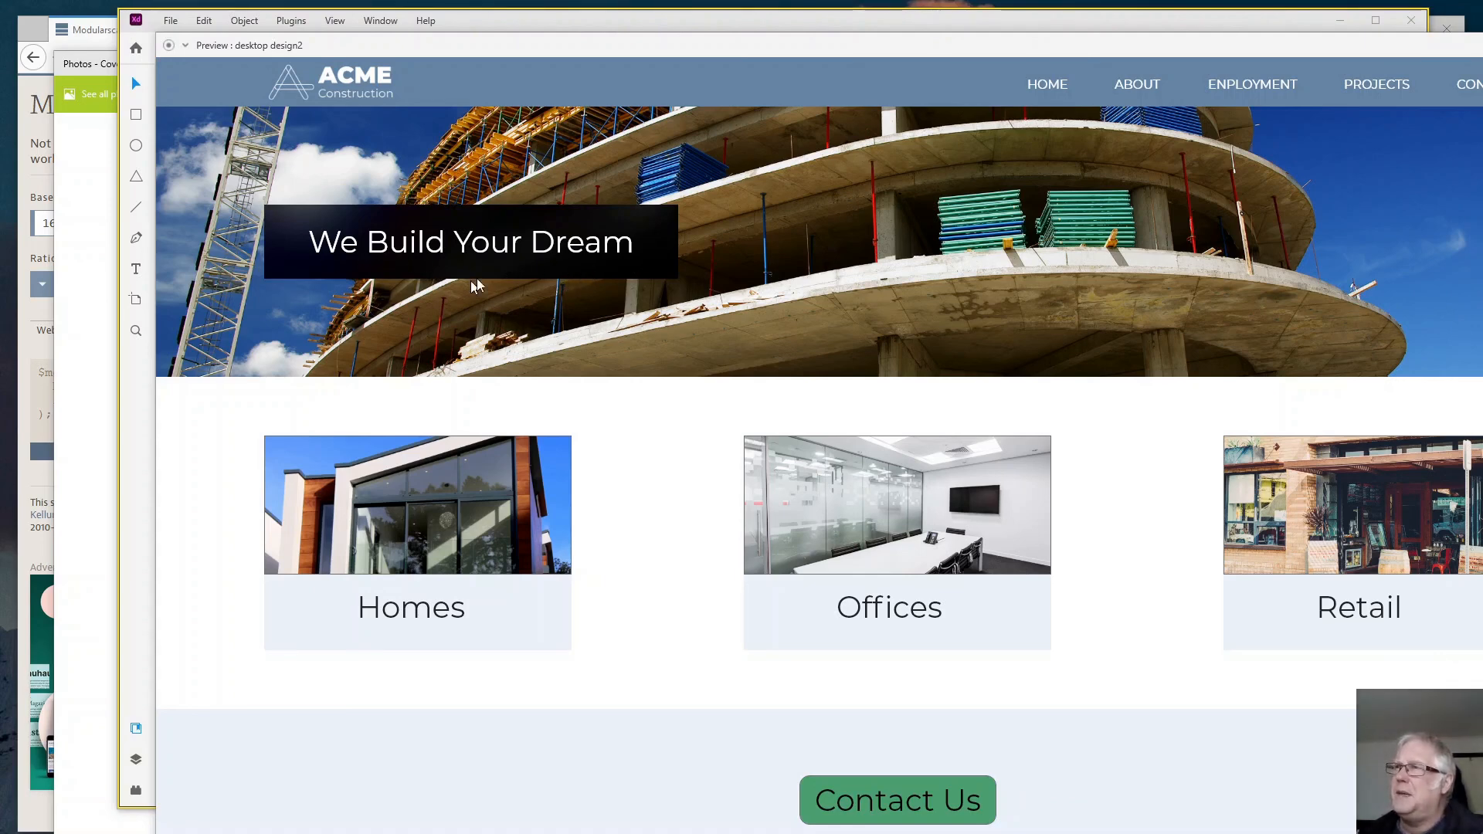
scroll(563, 257, "down", 3)
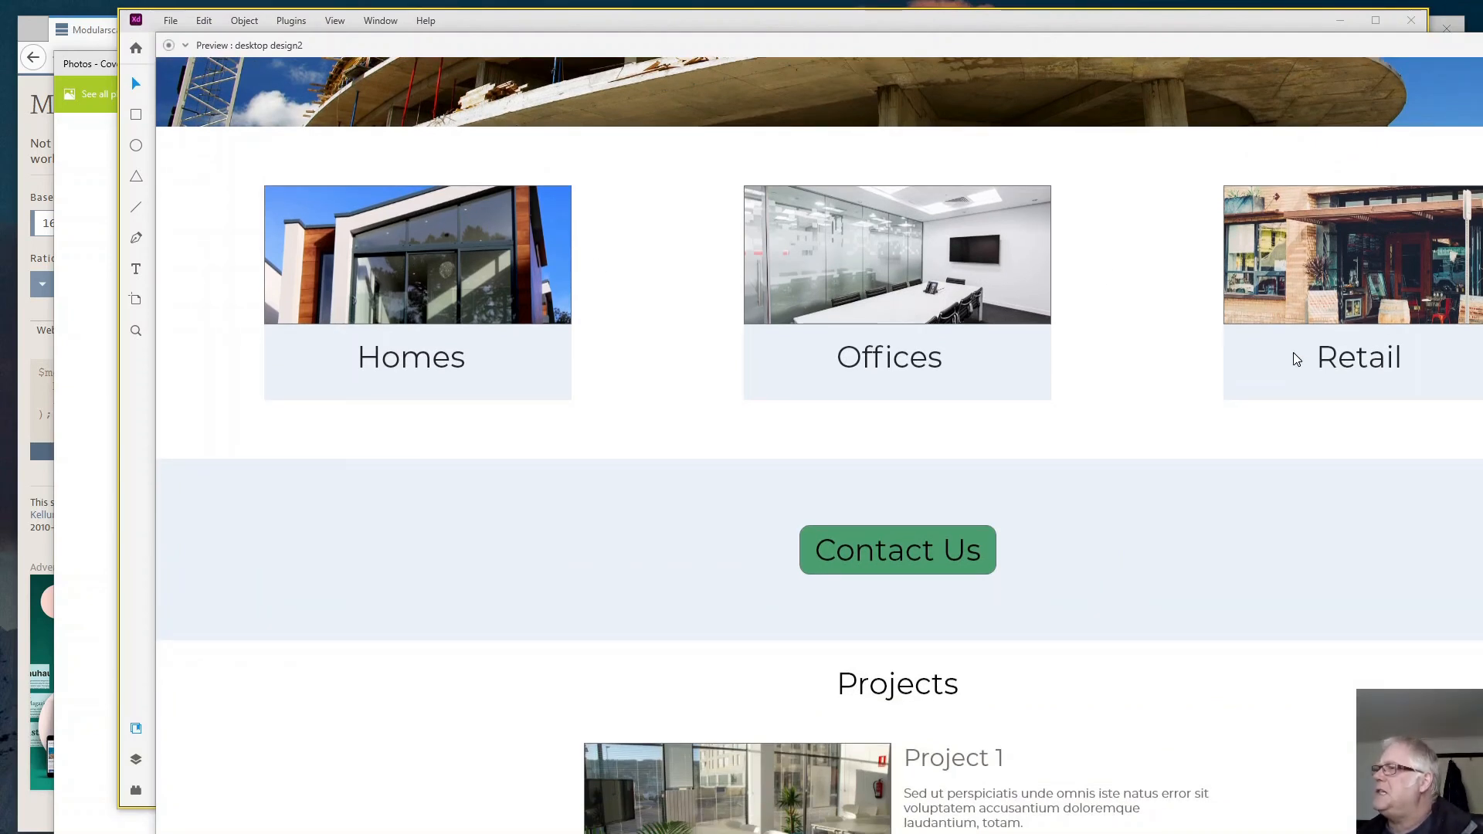
scroll(1278, 357, "down", 3)
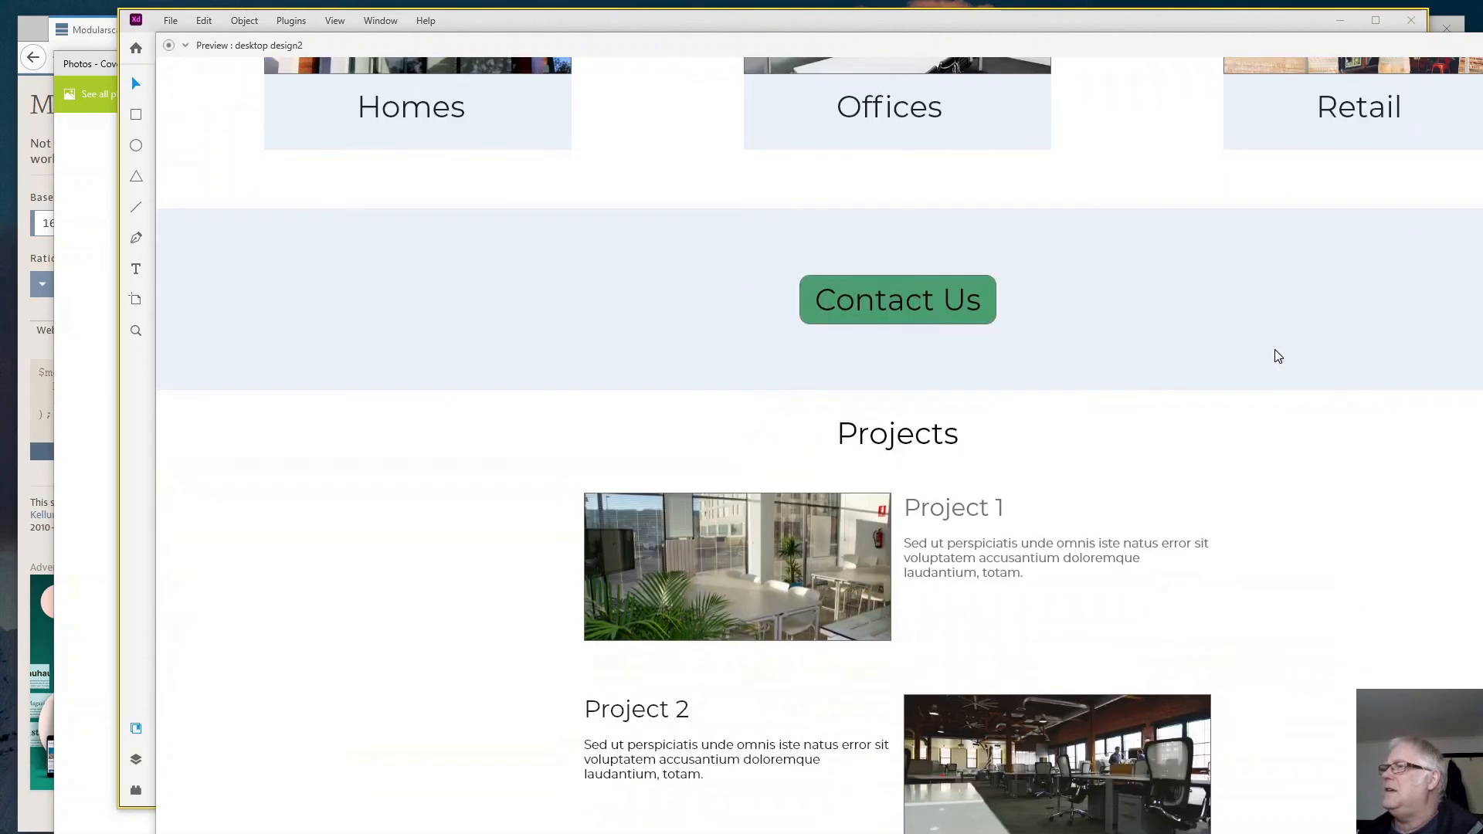
scroll(1114, 345, "down", 2)
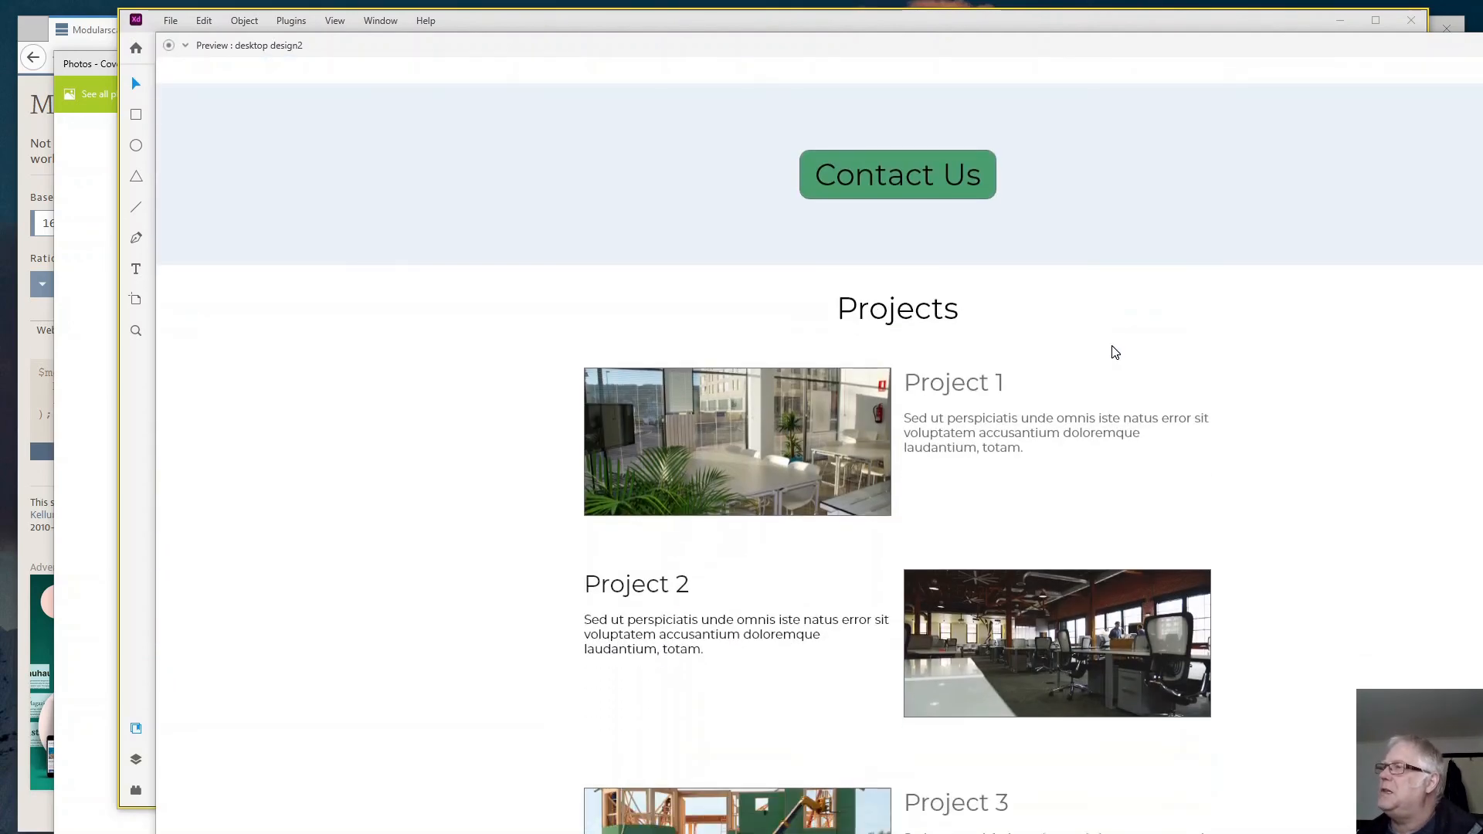
scroll(1136, 373, "up", 7)
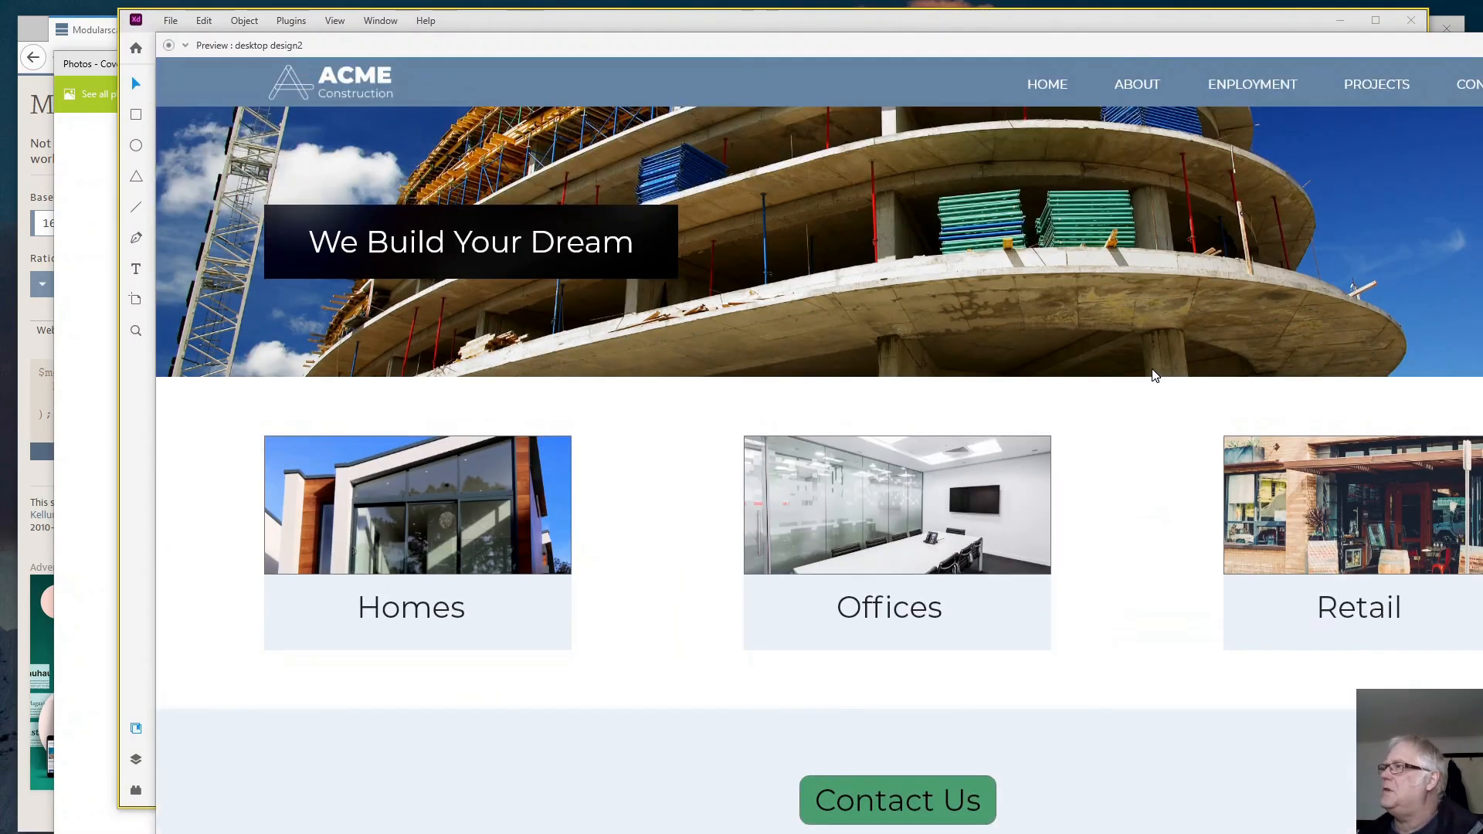
scroll(1149, 362, "down", 5)
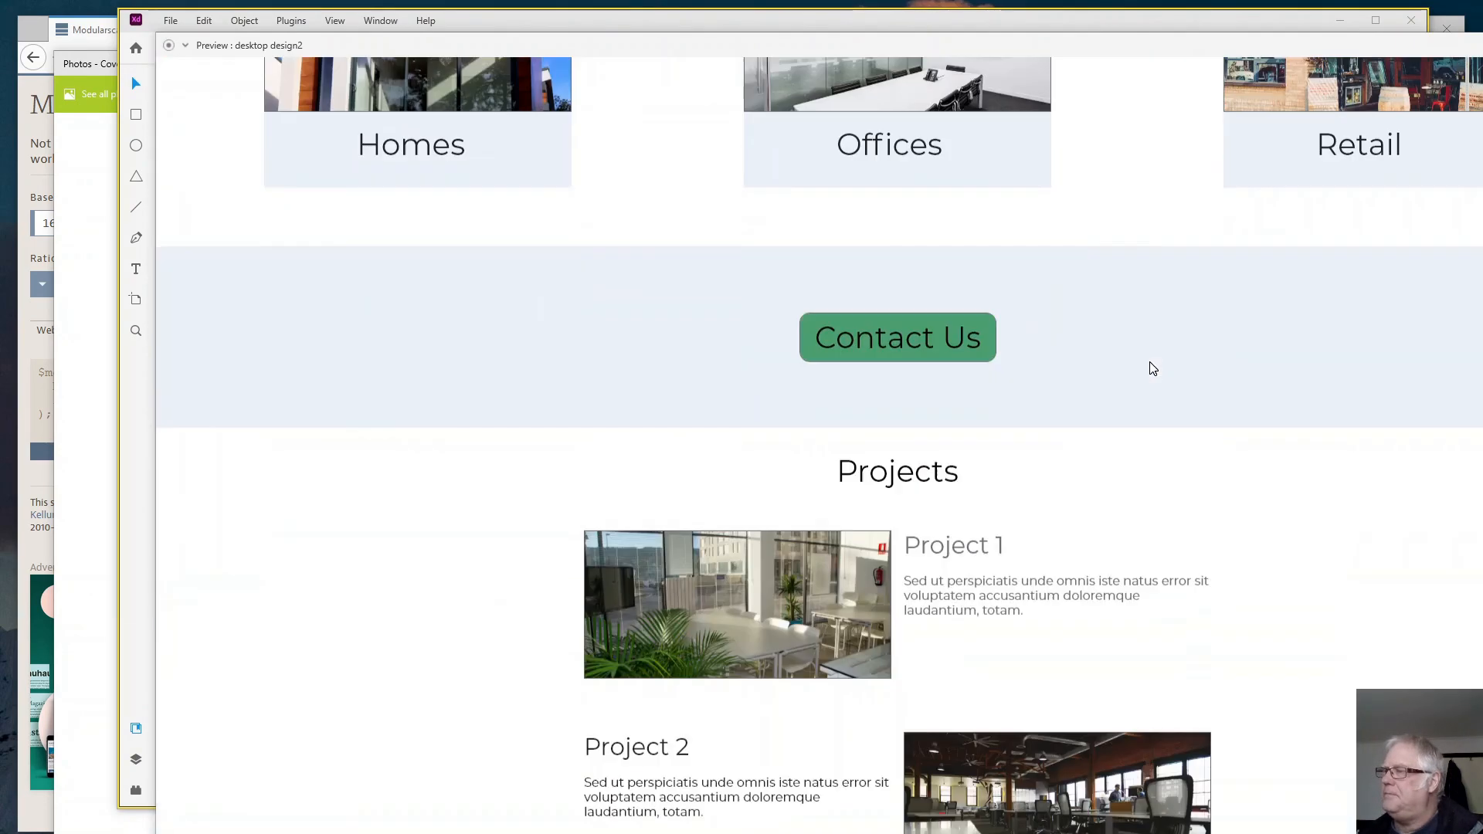
scroll(1150, 368, "down", 4)
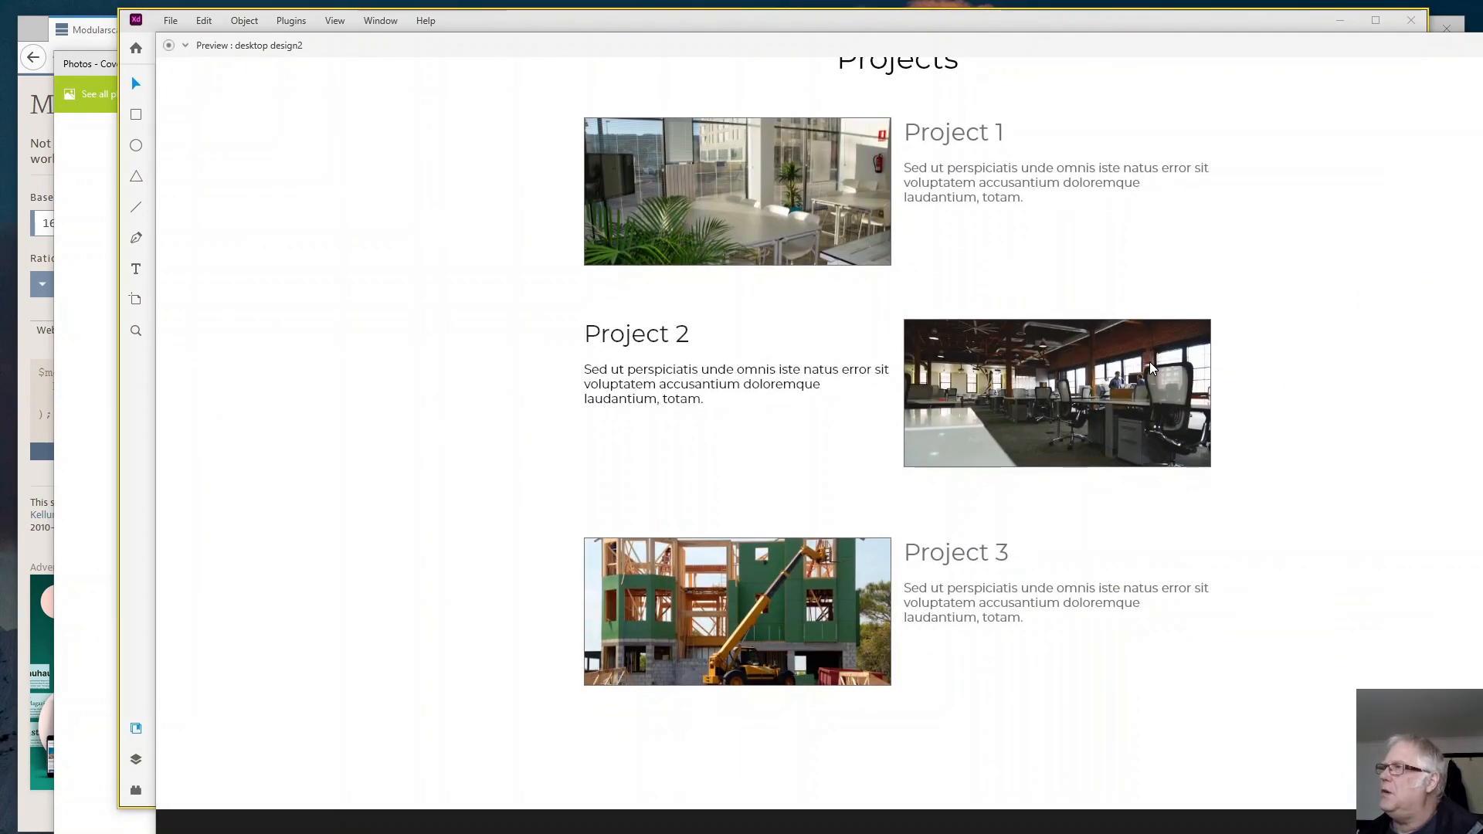
scroll(1149, 368, "up", 1)
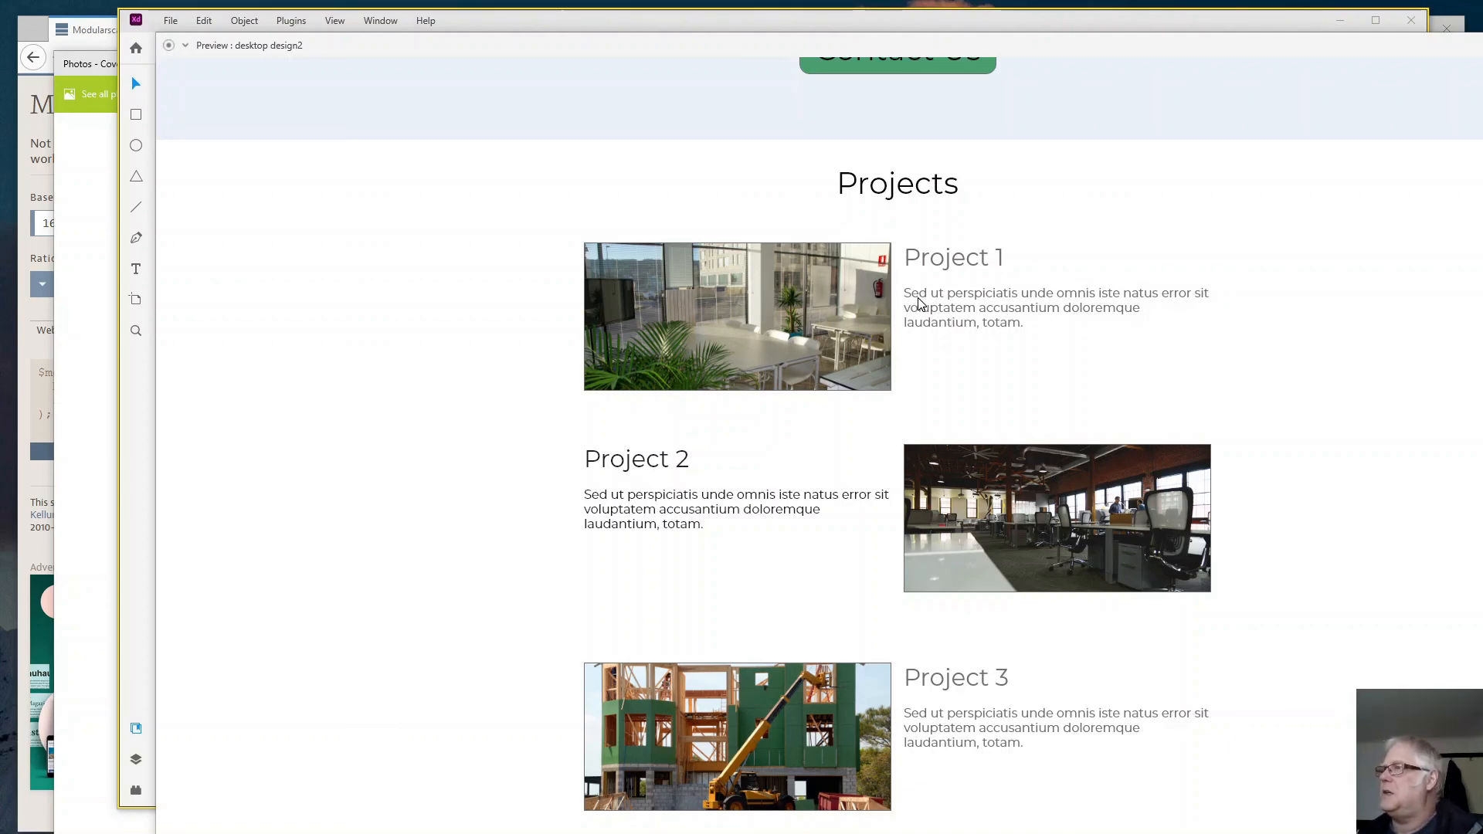
- Examine the preview from the projects through the Latest News section to the footer, and return to the page header
scroll(919, 312, "down", 2)
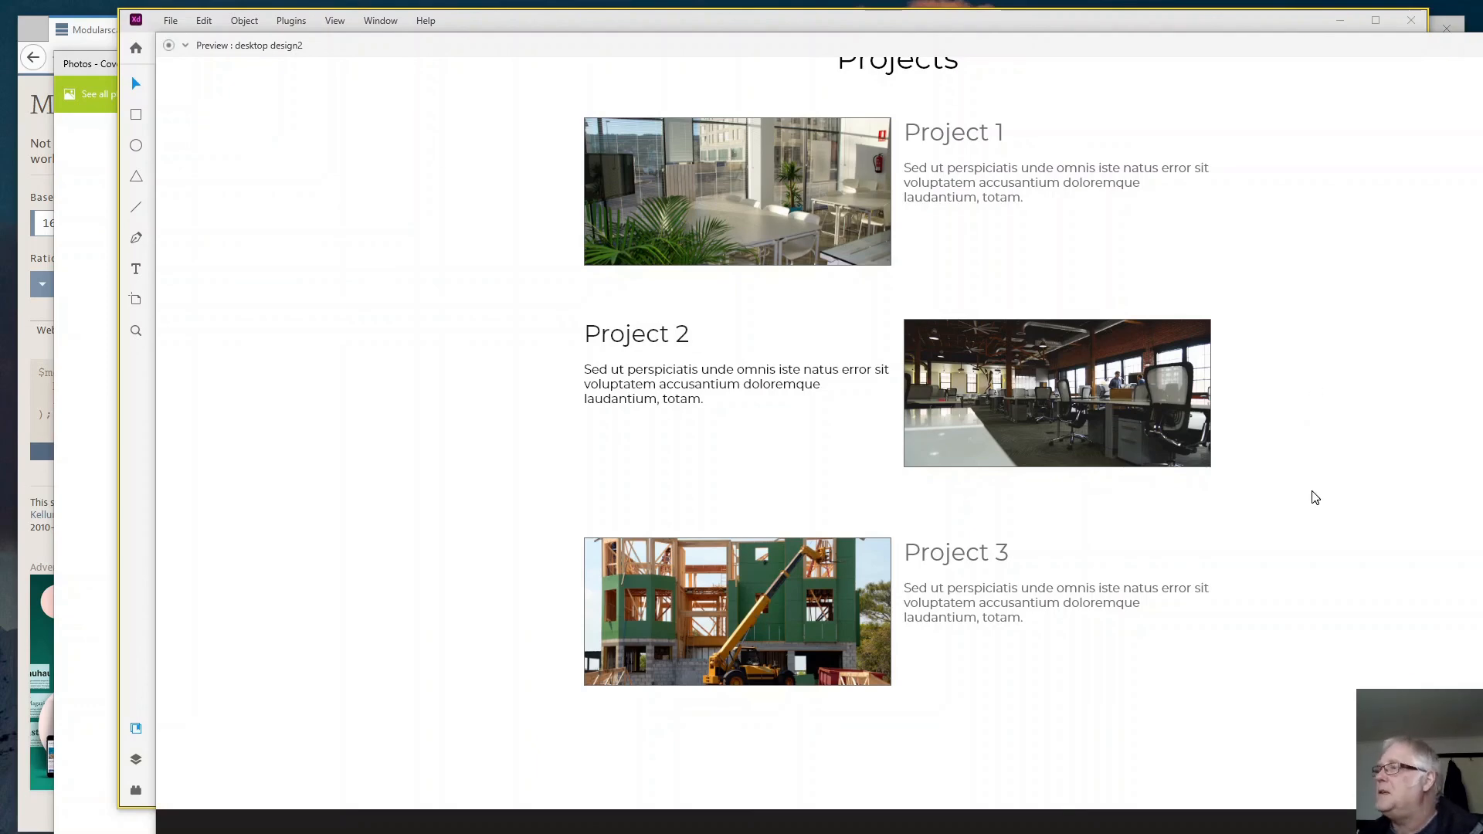
scroll(1313, 498, "down", 4)
scroll(1310, 497, "down", 6)
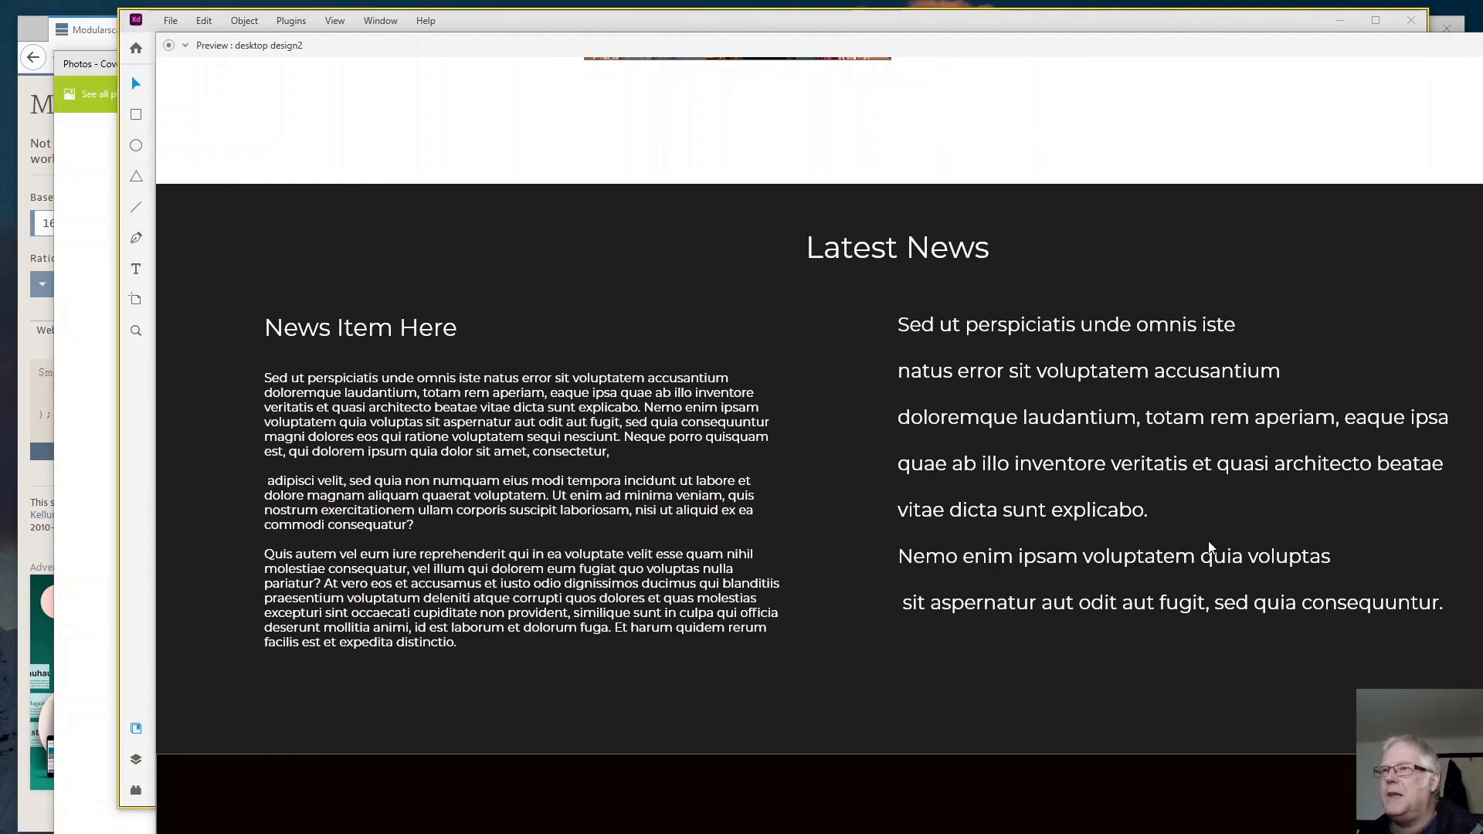
scroll(1158, 513, "down", 3)
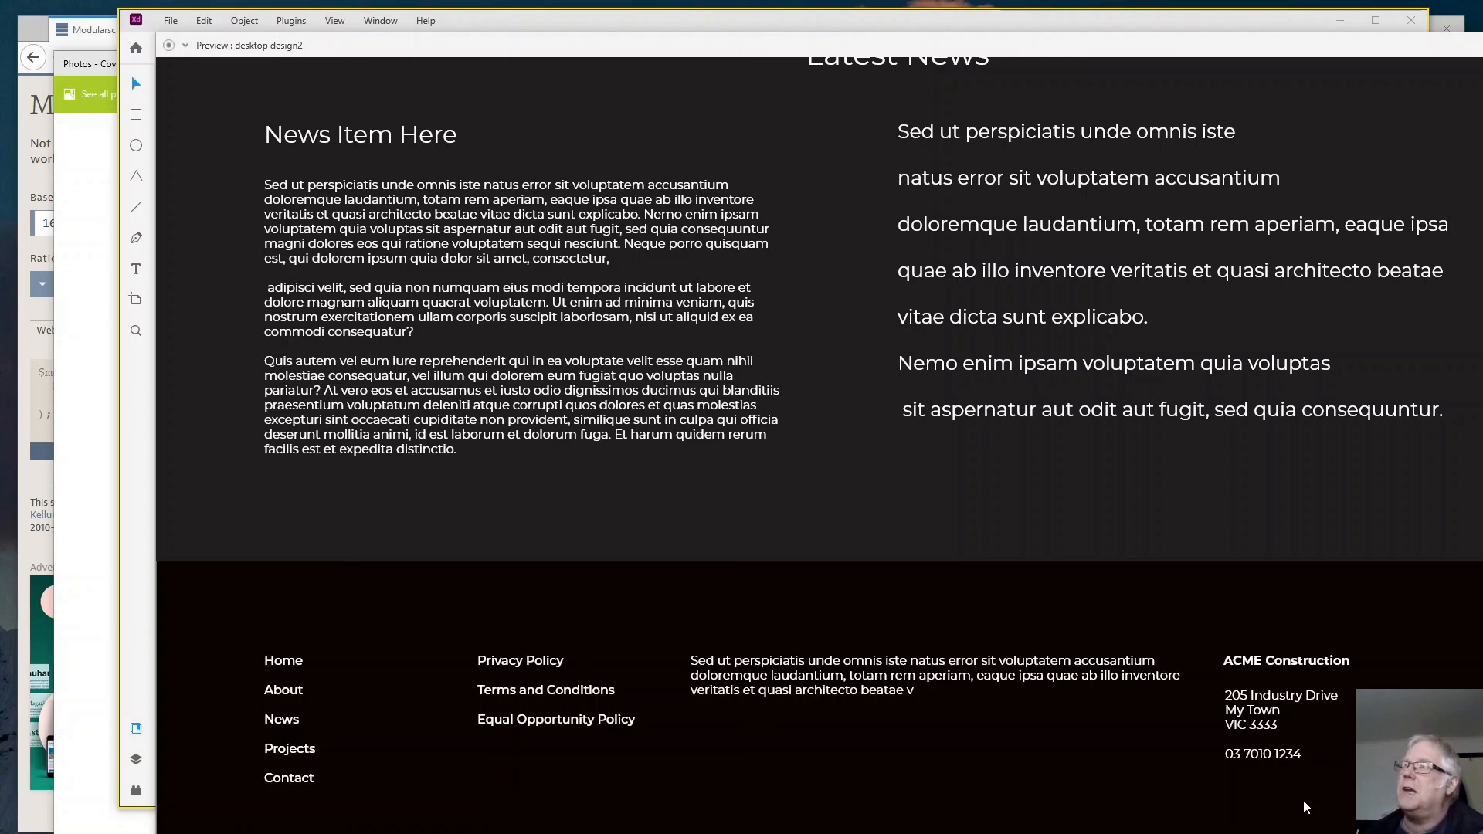
scroll(1232, 812, "up", 5)
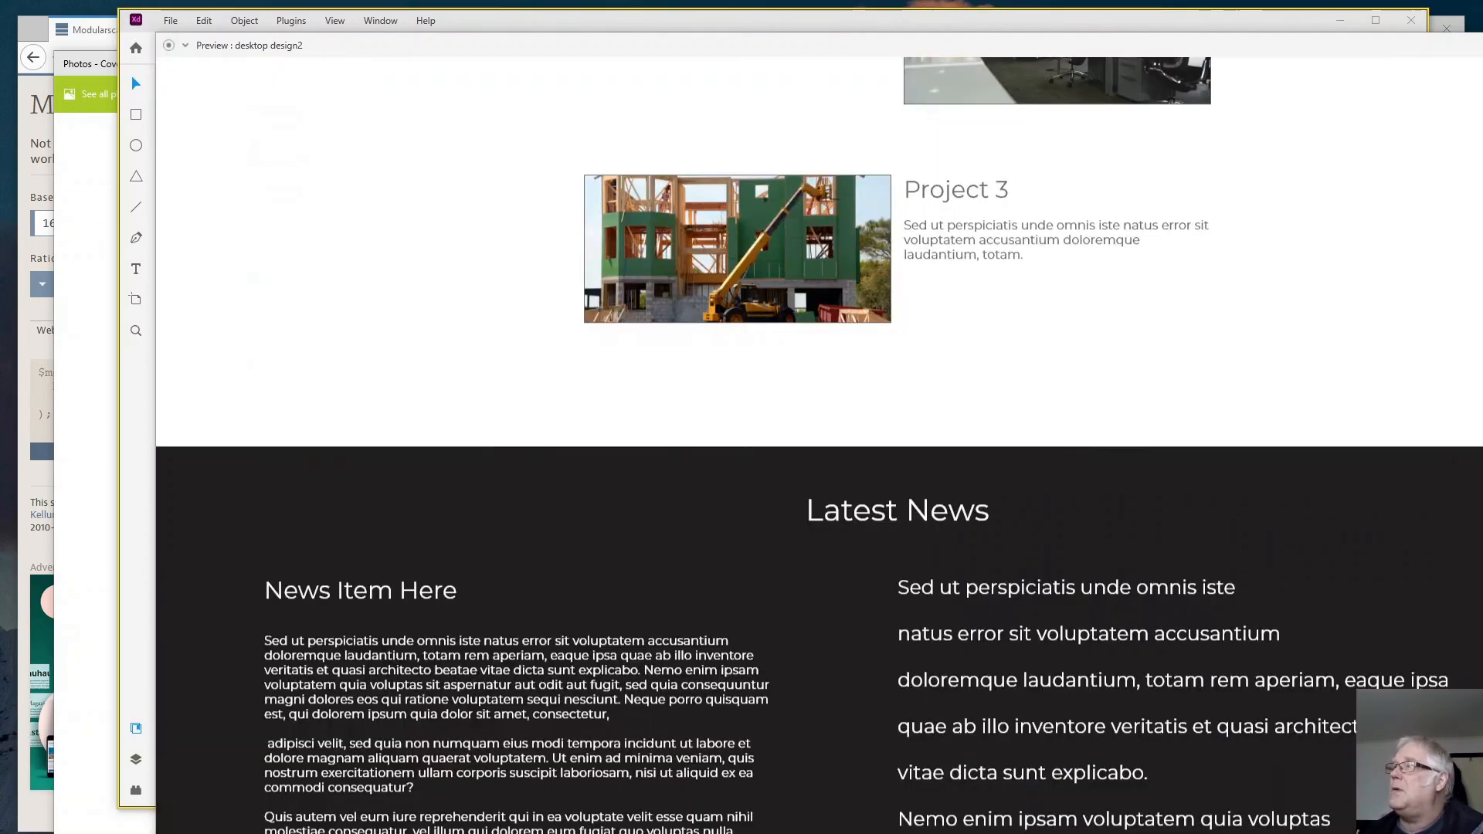
scroll(262, 543, "up", 12)
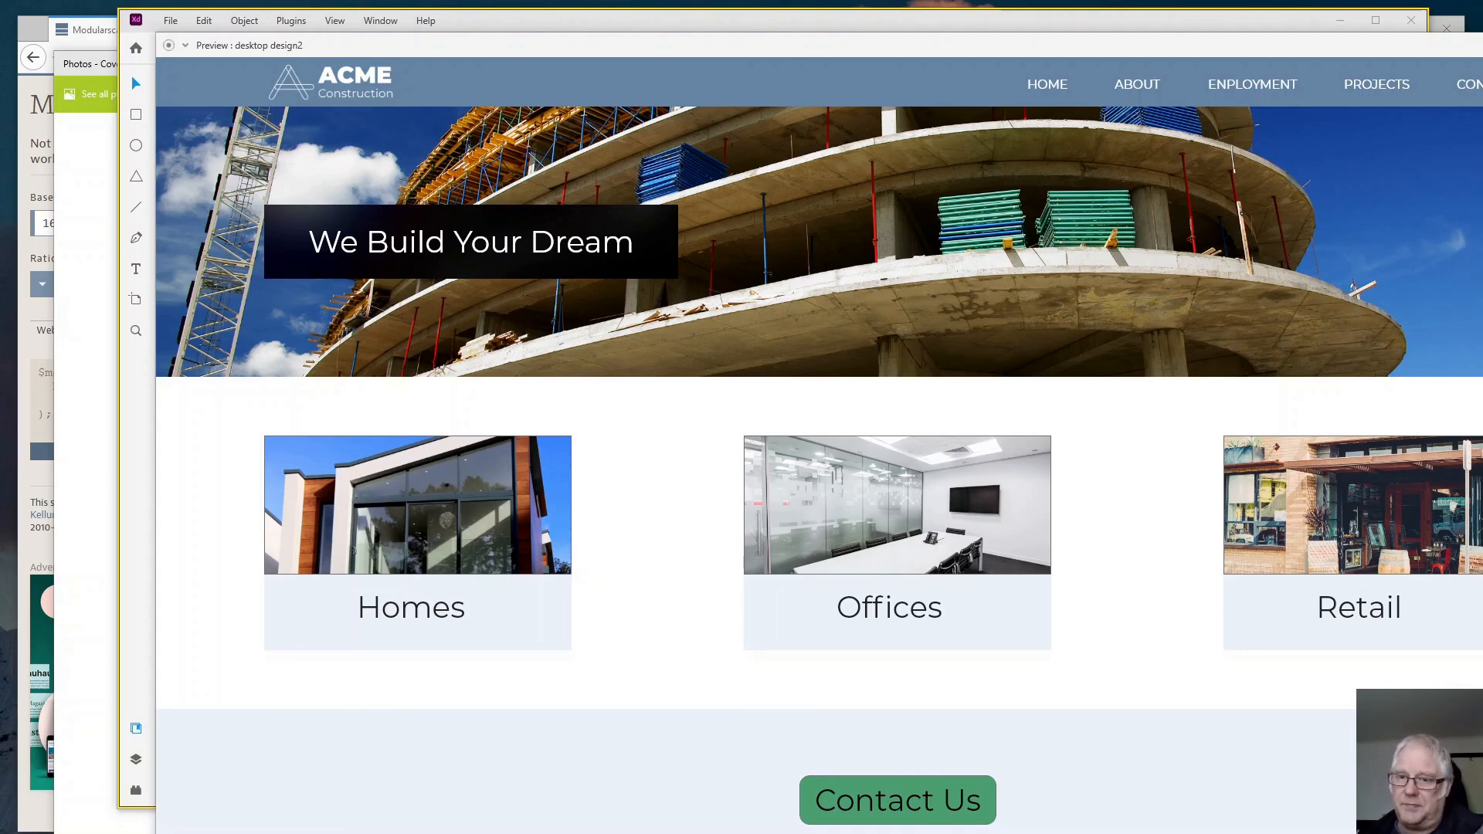
- Switch from the preview back to the desktop design document and look over its lower sections
key("alt+Tab")
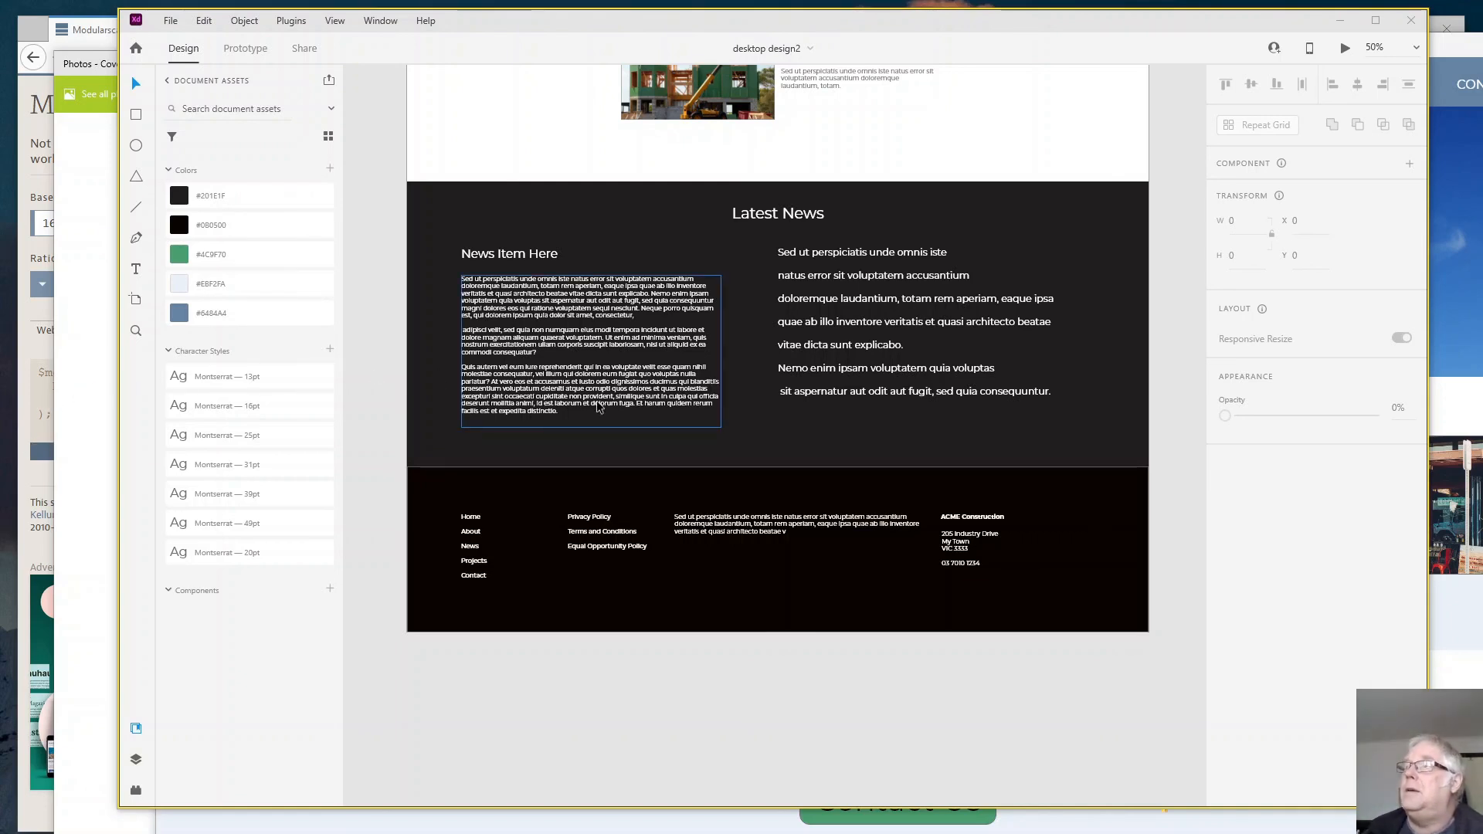
scroll(597, 407, "up", 5)
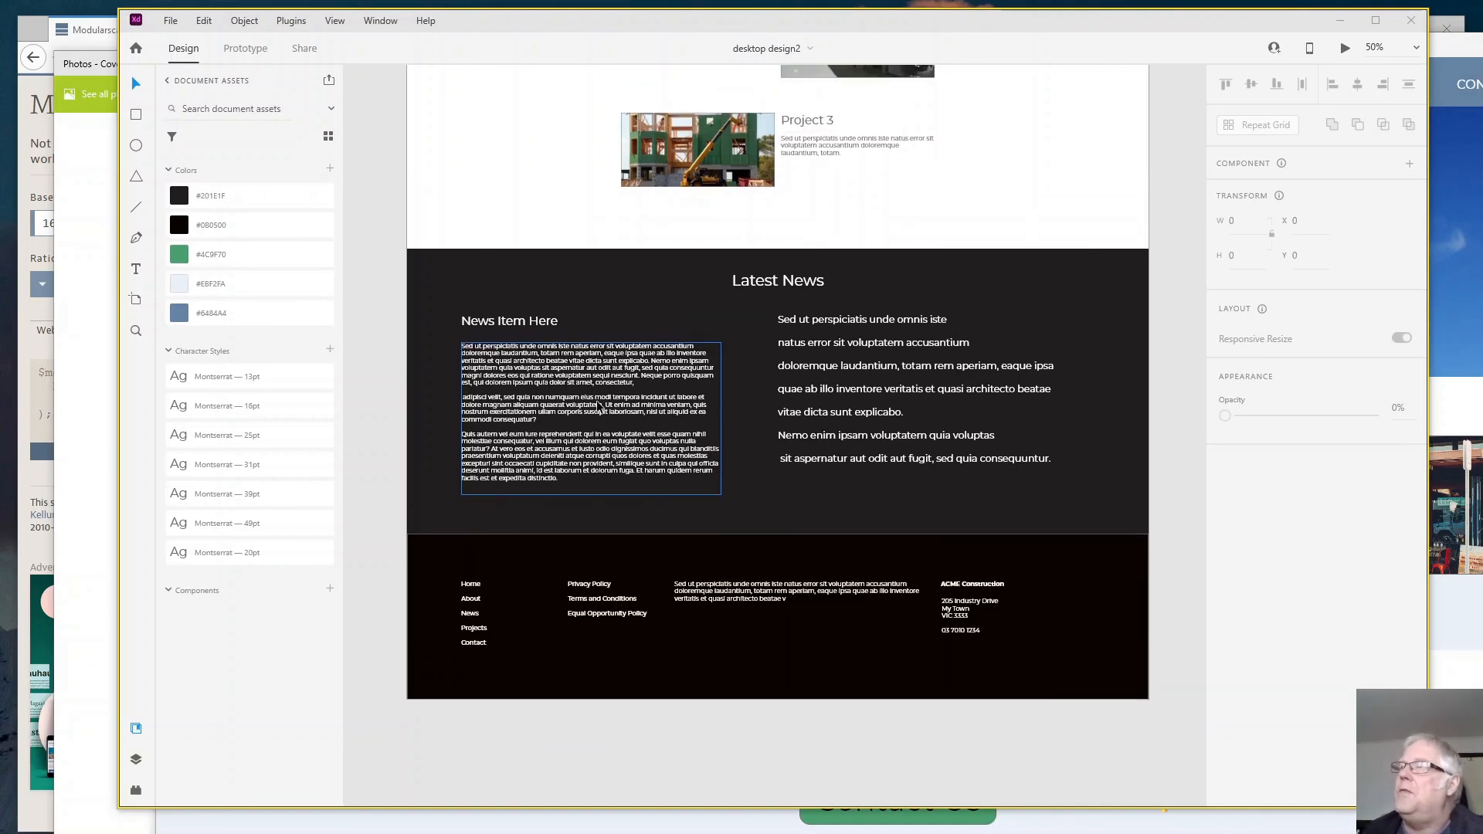